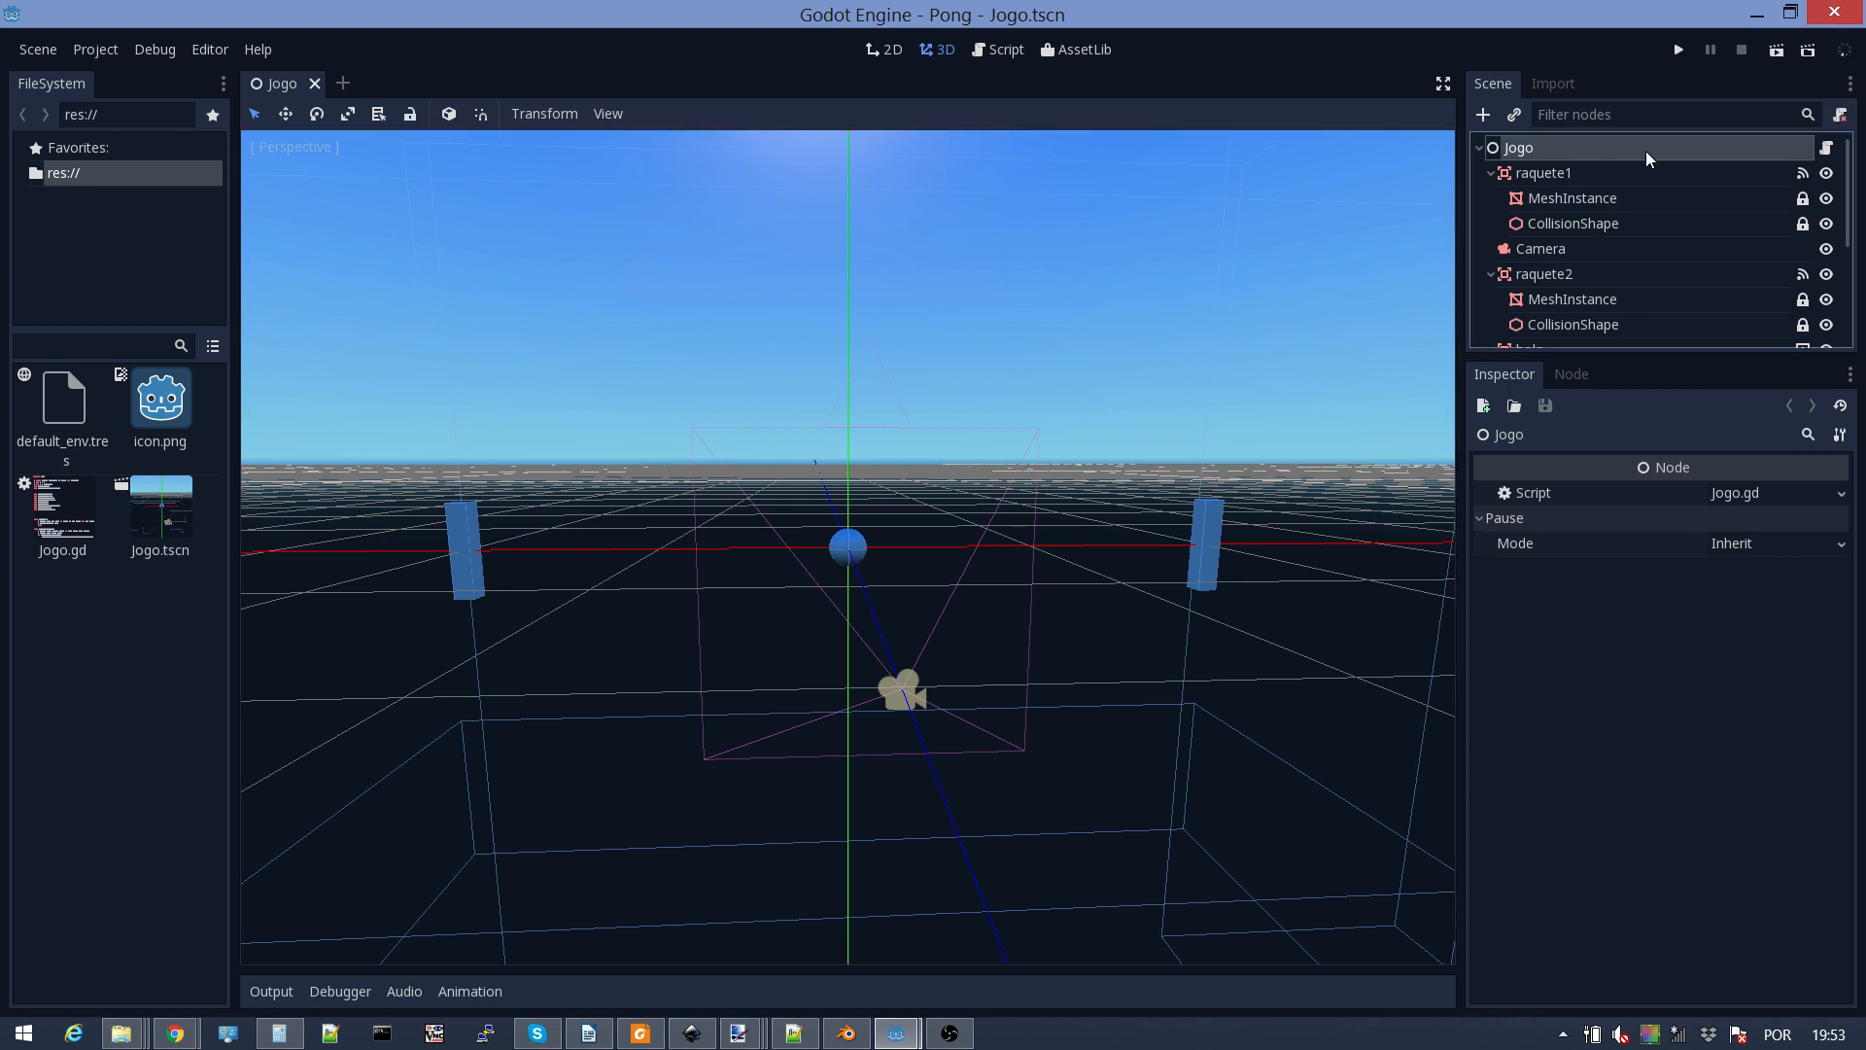
Step: Open the script attached to the Jogo node and declare var vel_bola_inicial=2.0 directly below dir_bola
left_click(1826, 148)
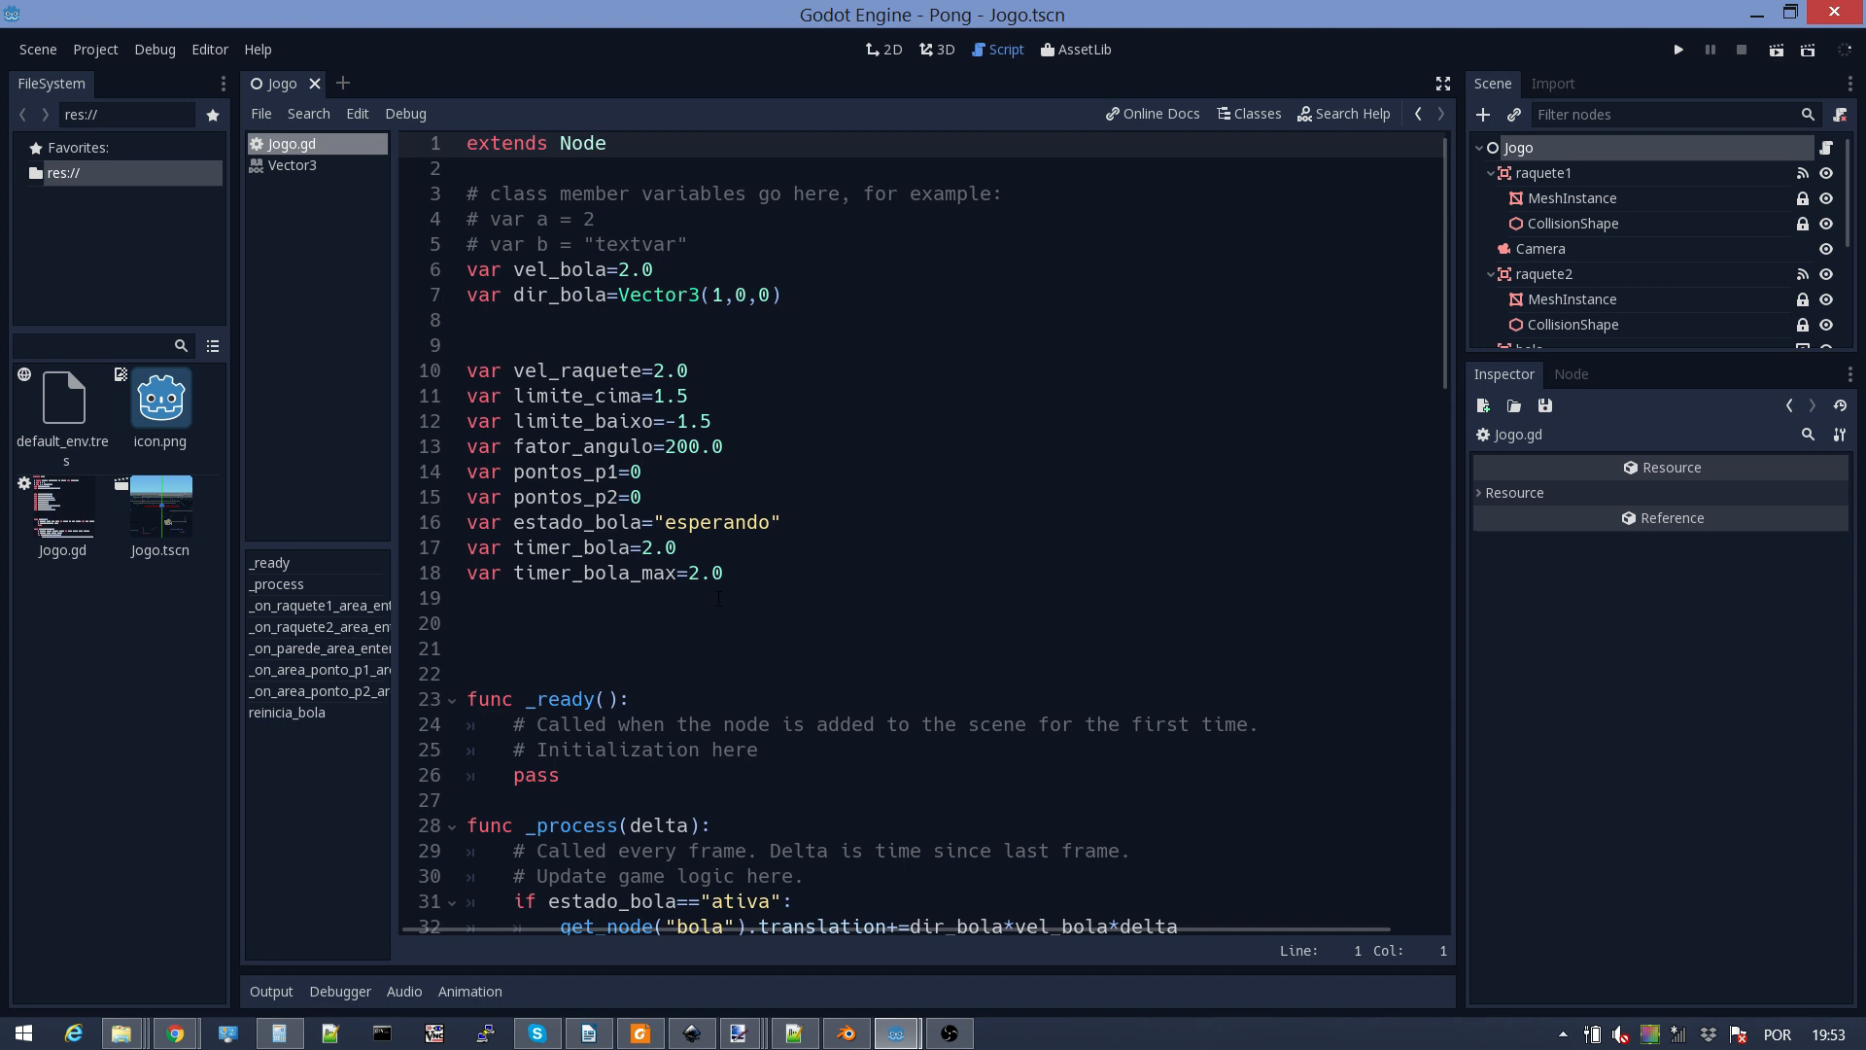
left_click(820, 295)
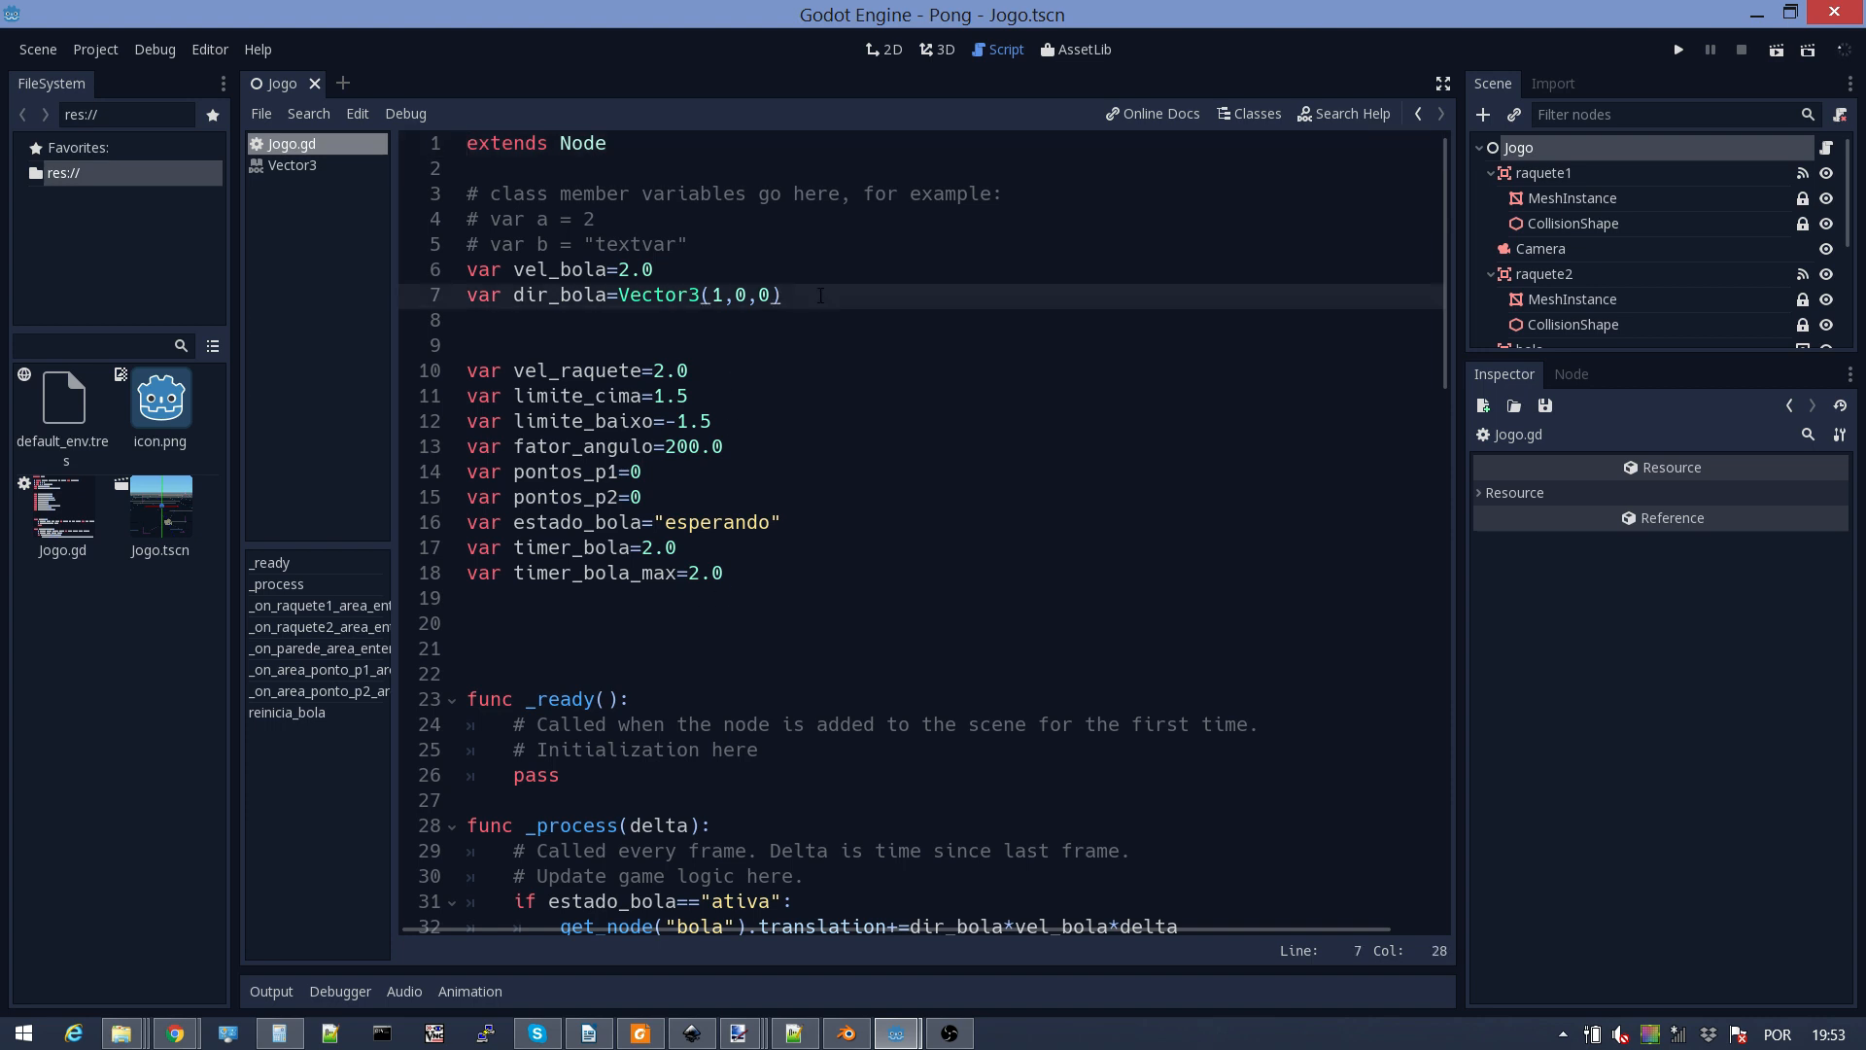
key("Return")
type("var")
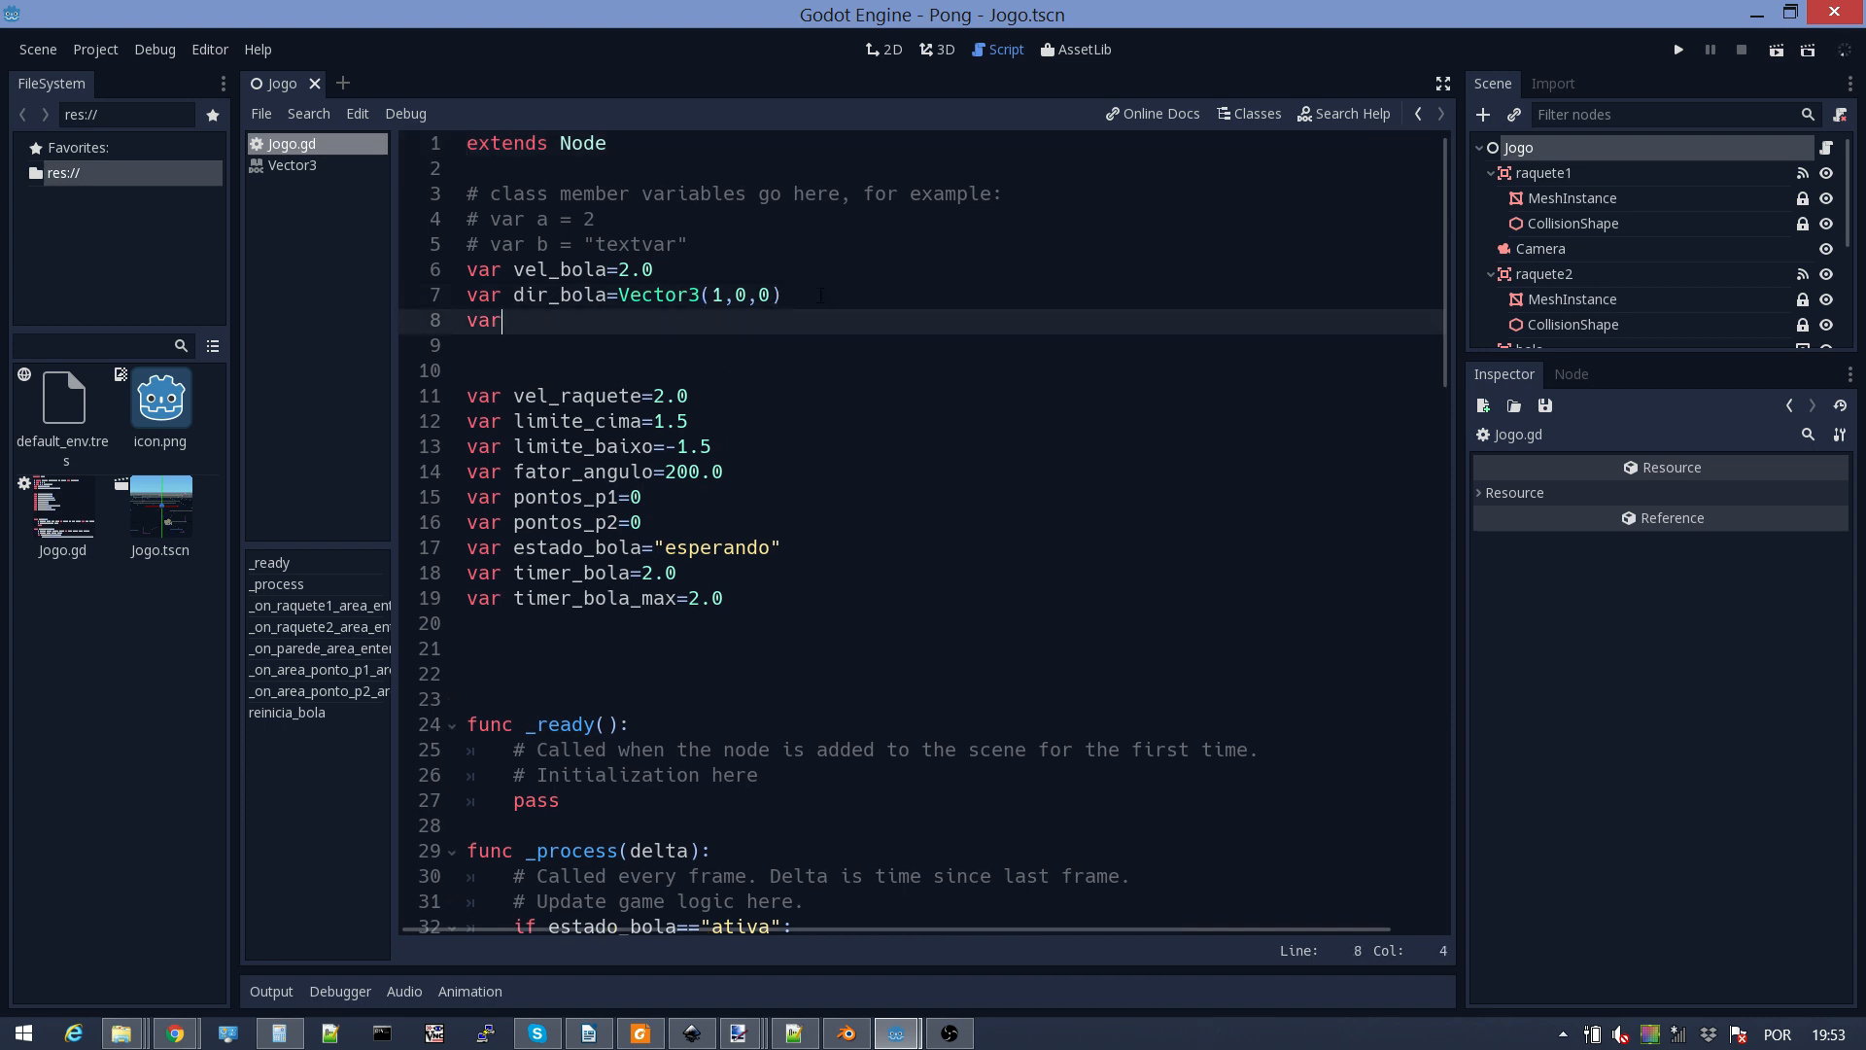
type(" vel_bola_inicial=2.0")
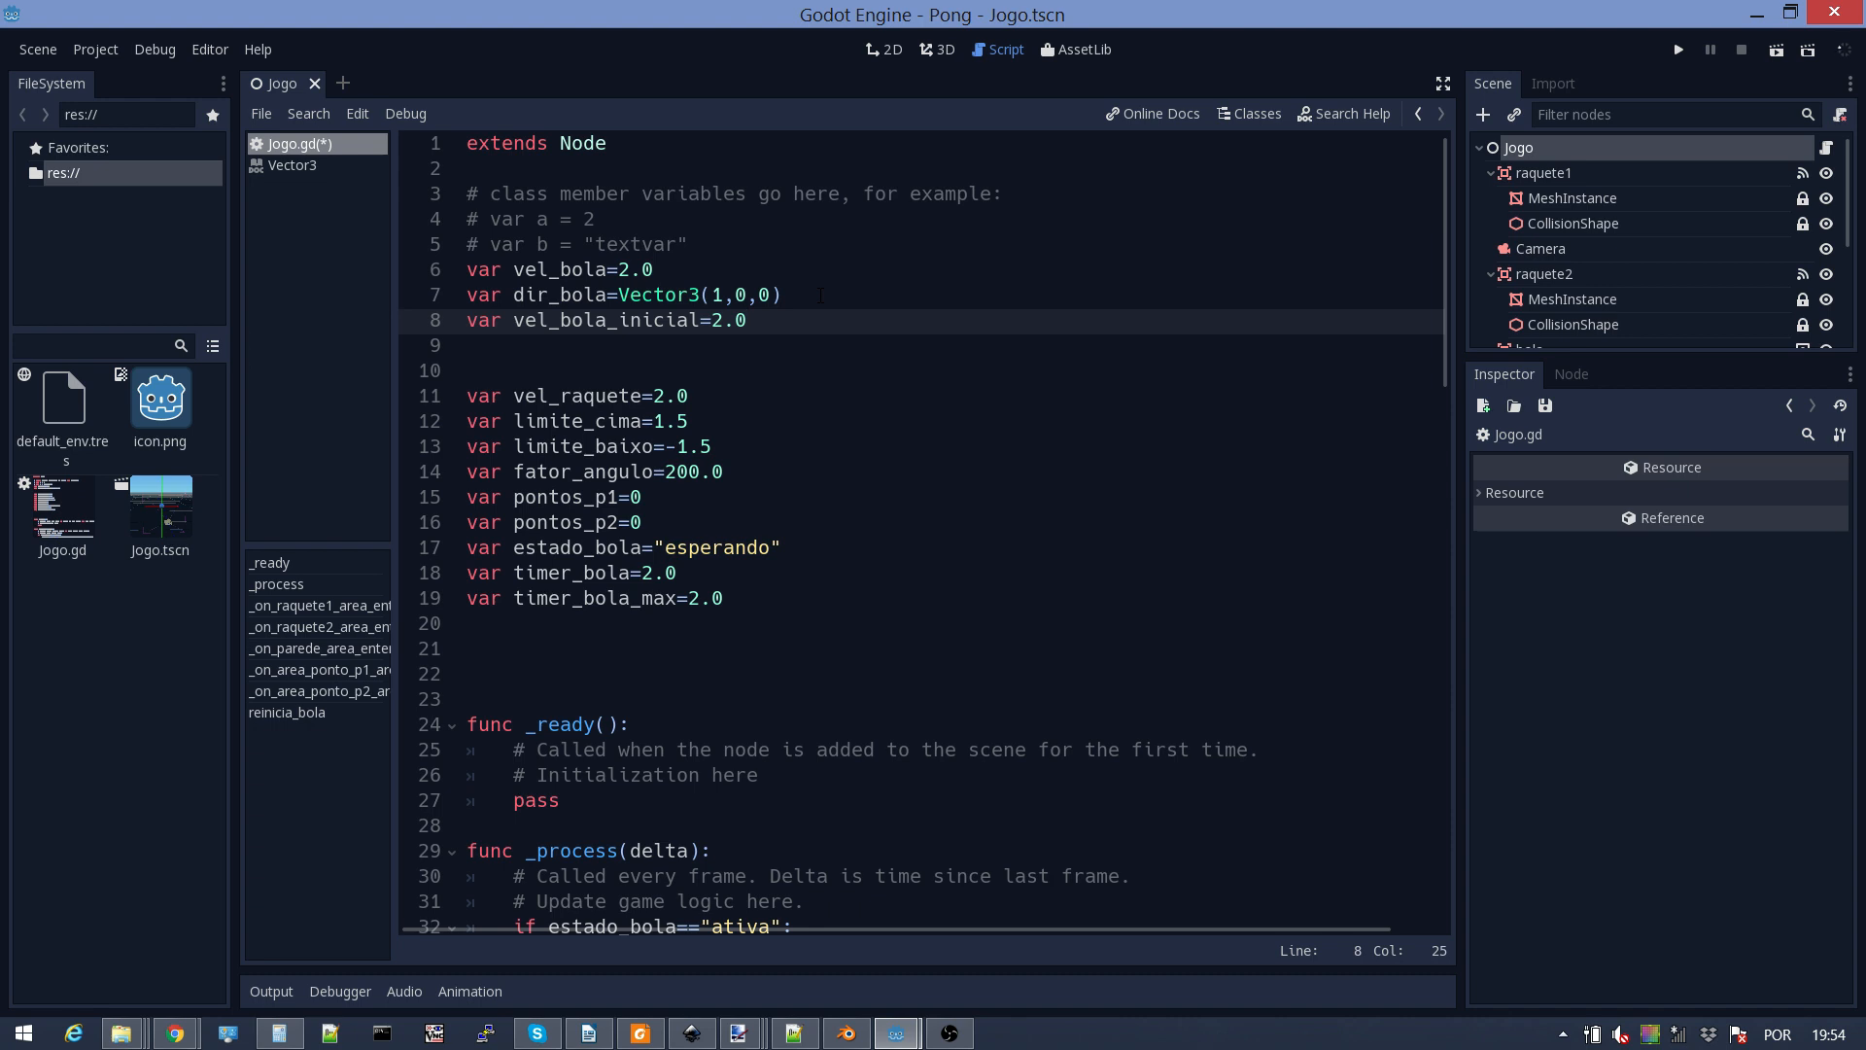
Step: Declare the ball acceleration variable as var acel_bola=0.5 on the line below vel_bola_inicial
key("Return")
type("var ")
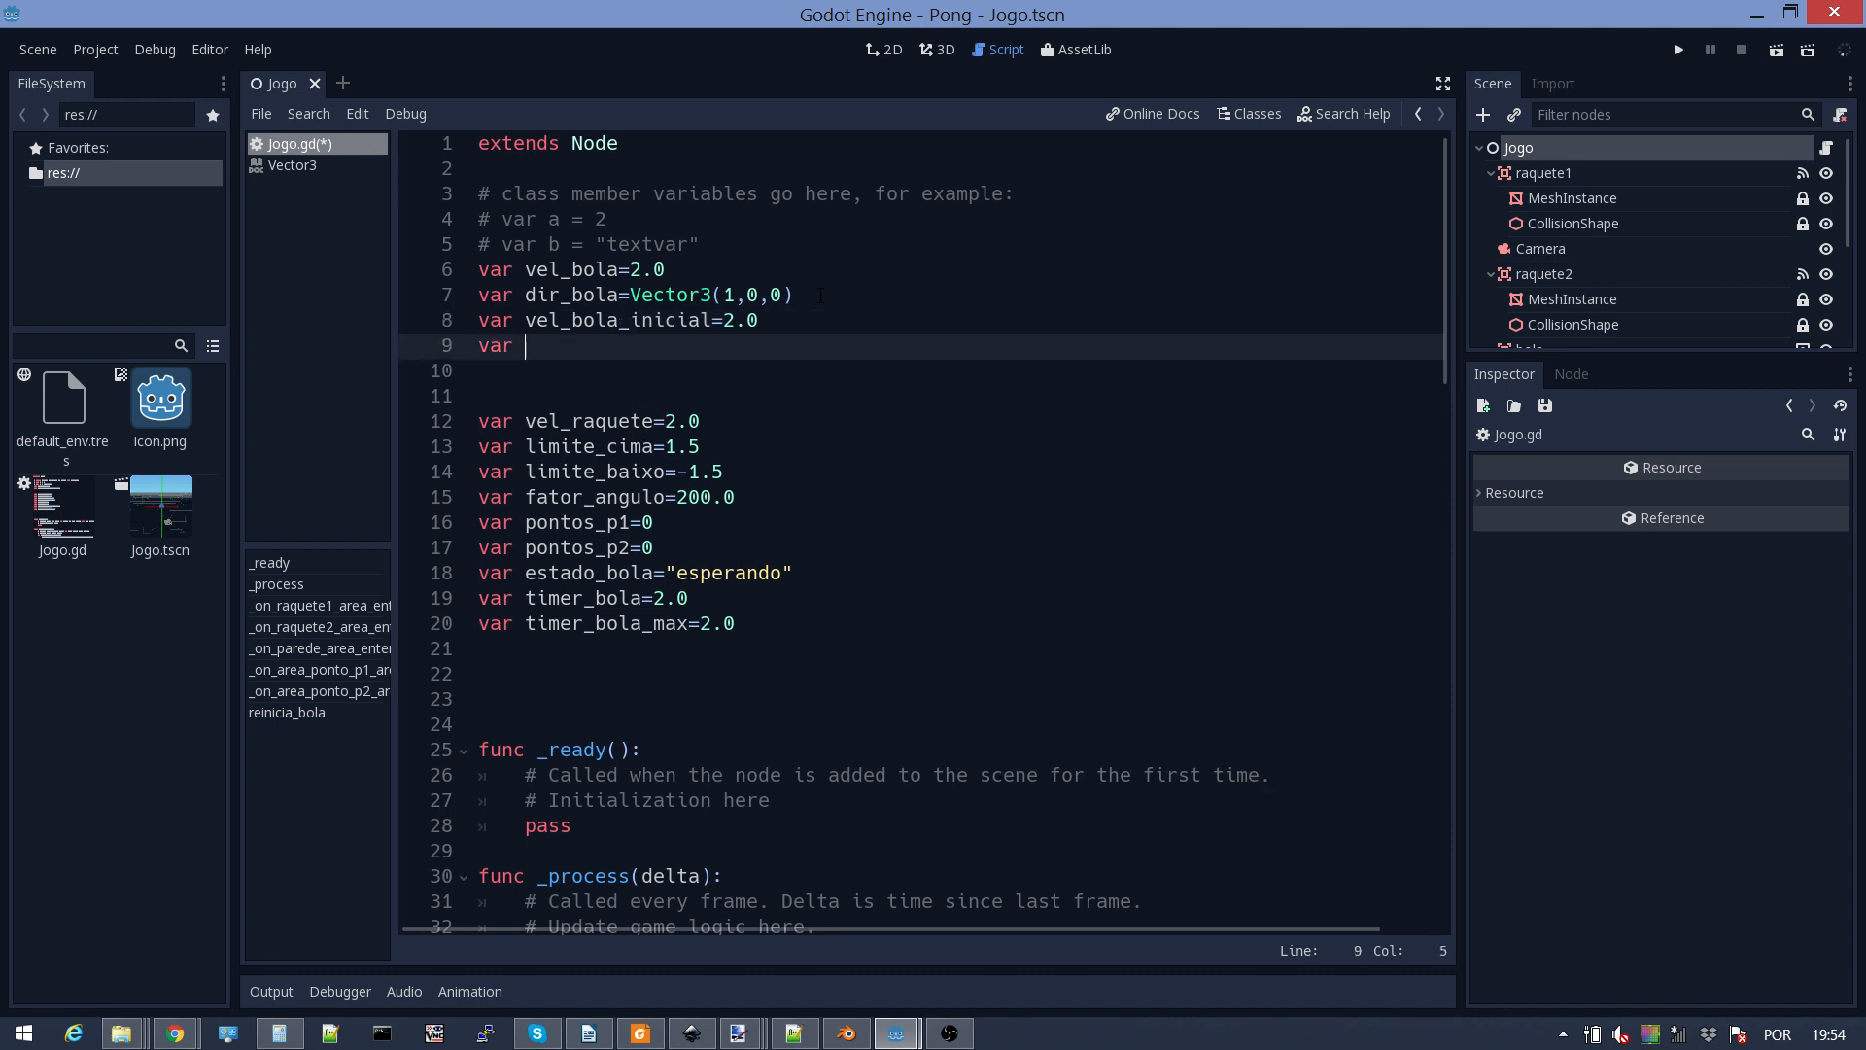
type("a")
key("BackSpace")
type("acel_bola=")
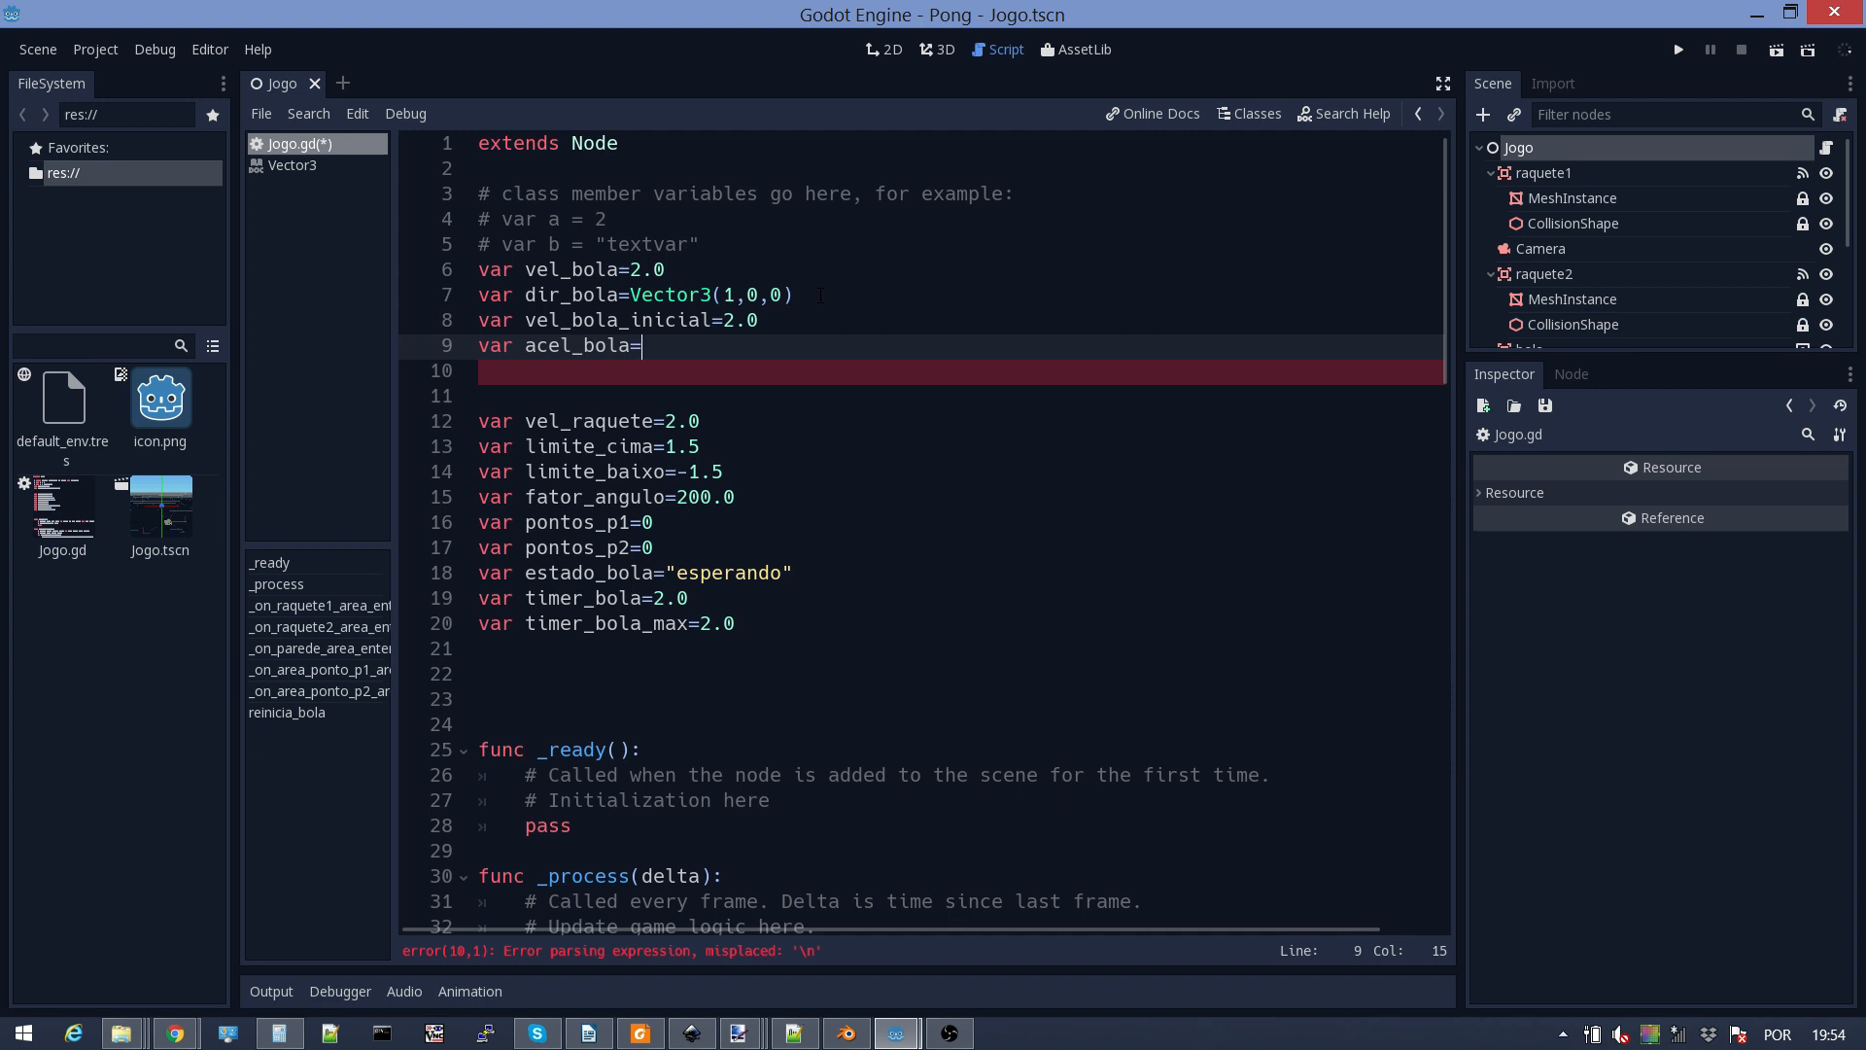
type("0.5")
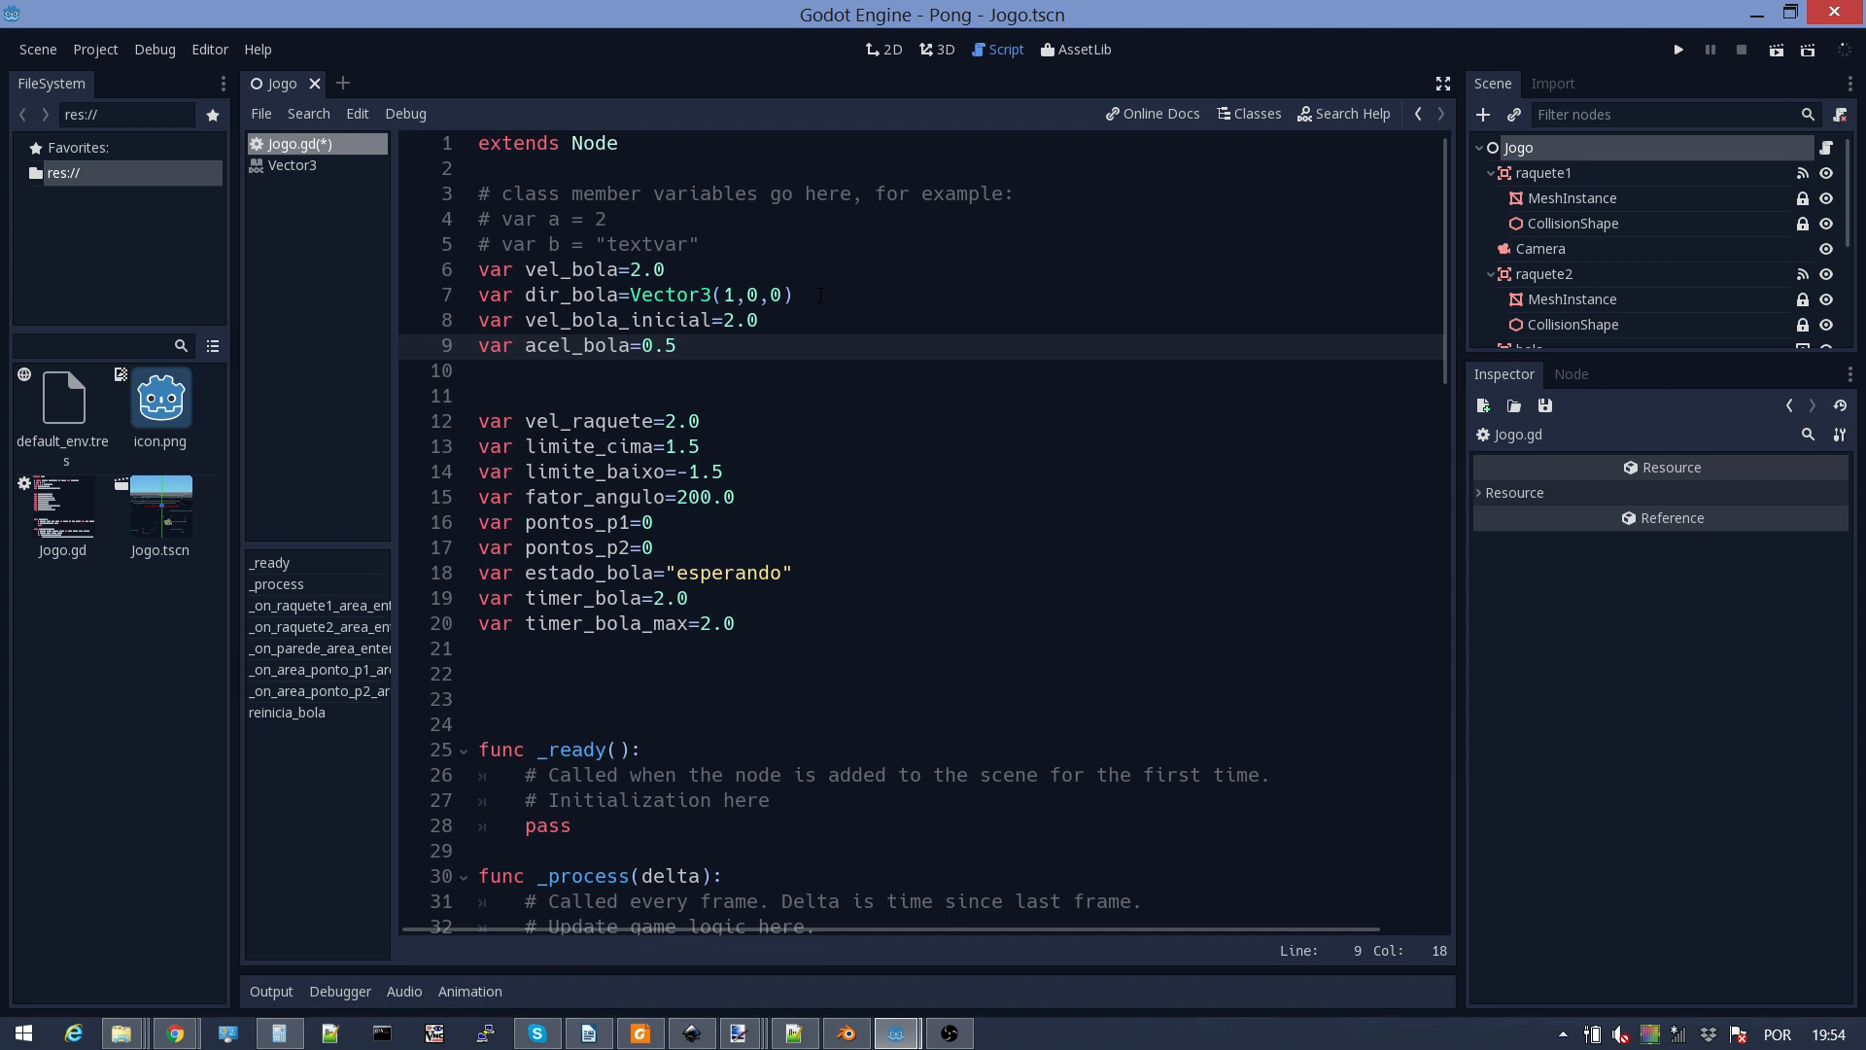
key("Down")
key("Down")
key("Up")
key("Up")
Step: In _process, add vel_bola=vel_bola+acel_bola*delta below the ball's translation line inside the estado_bola=="ativa" condition
scroll(693, 536, "down", 2)
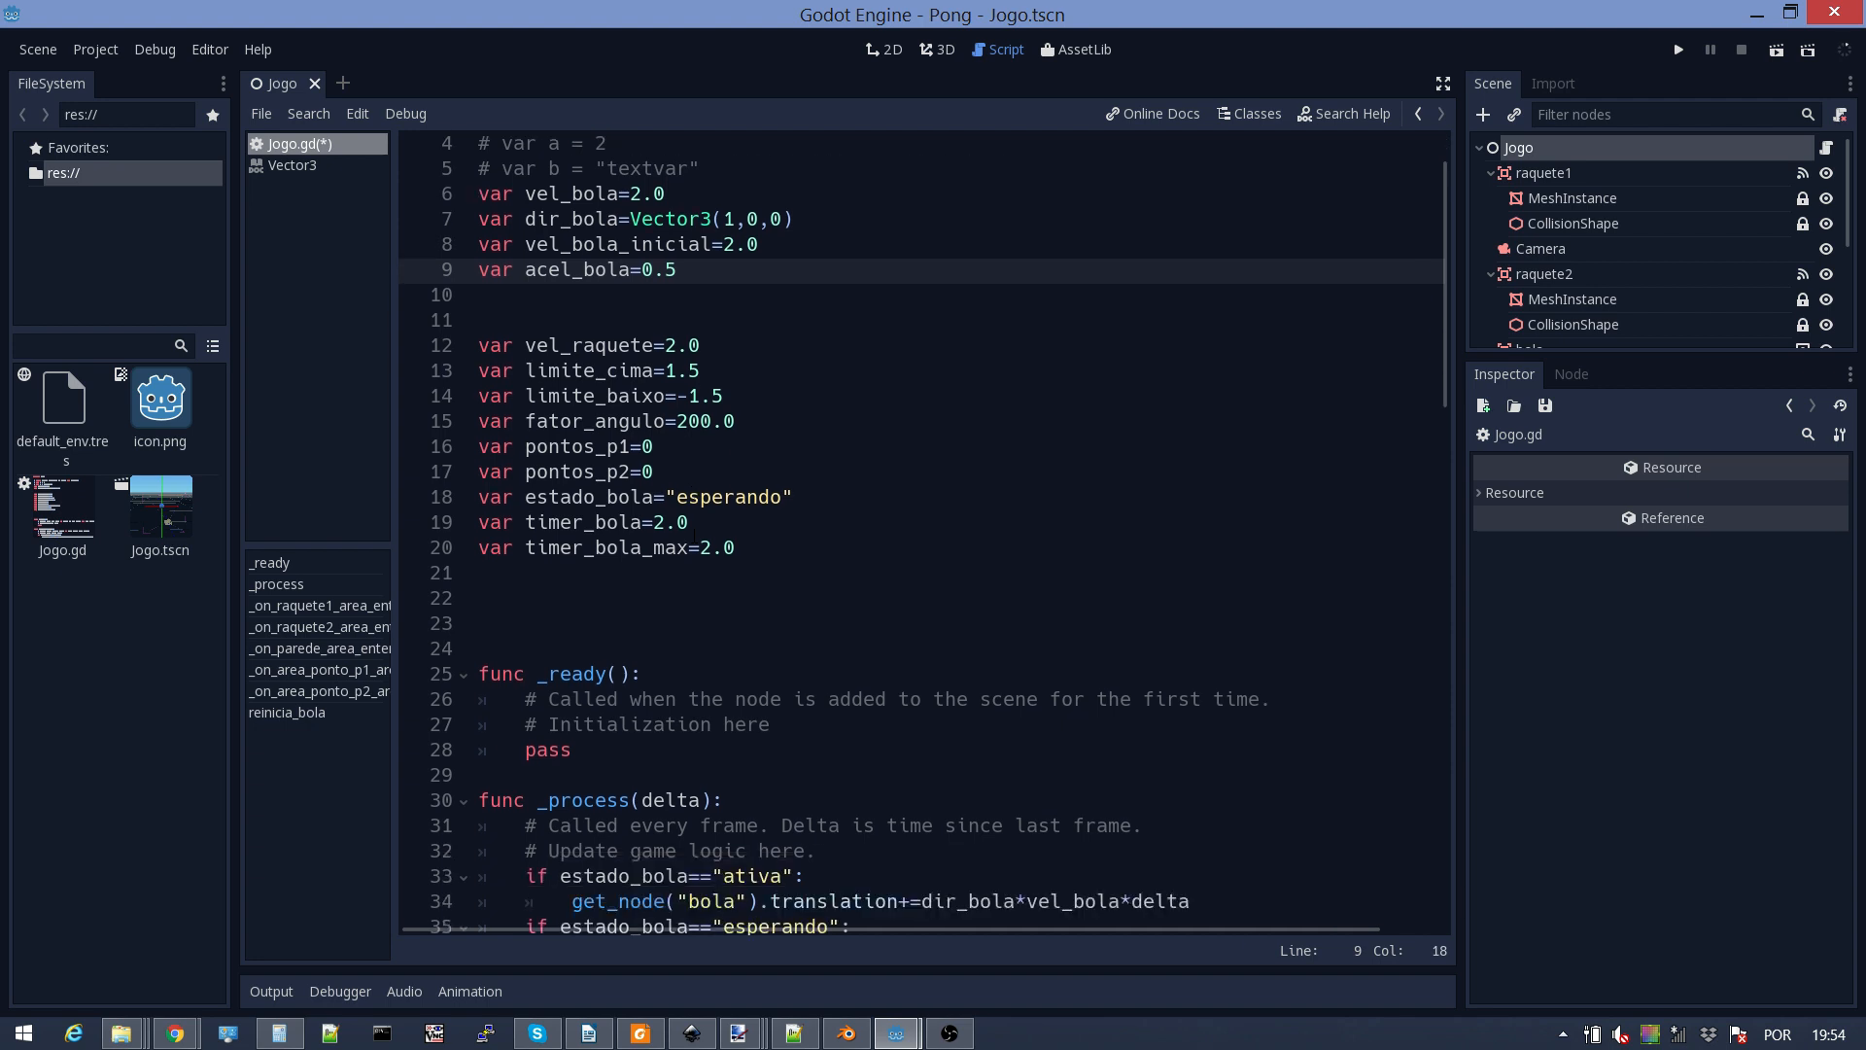
scroll(694, 536, "up", 2)
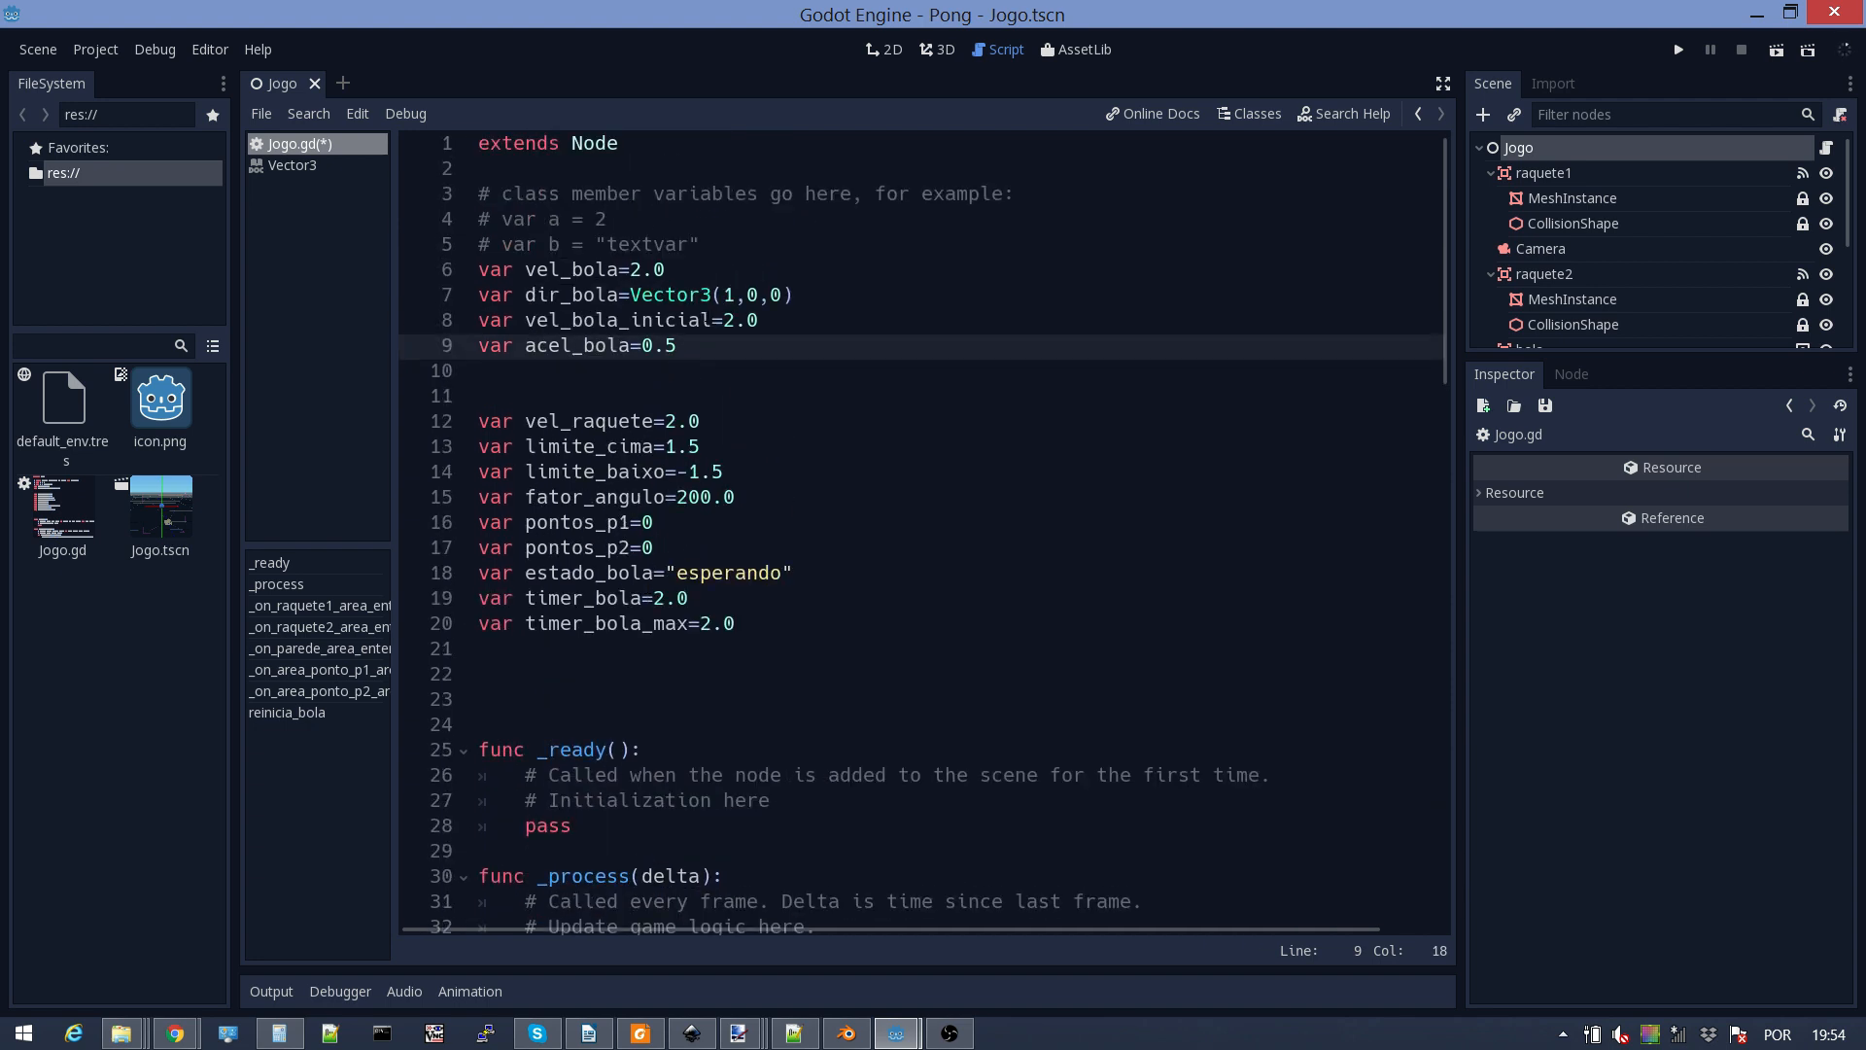
scroll(801, 520, "down", 10)
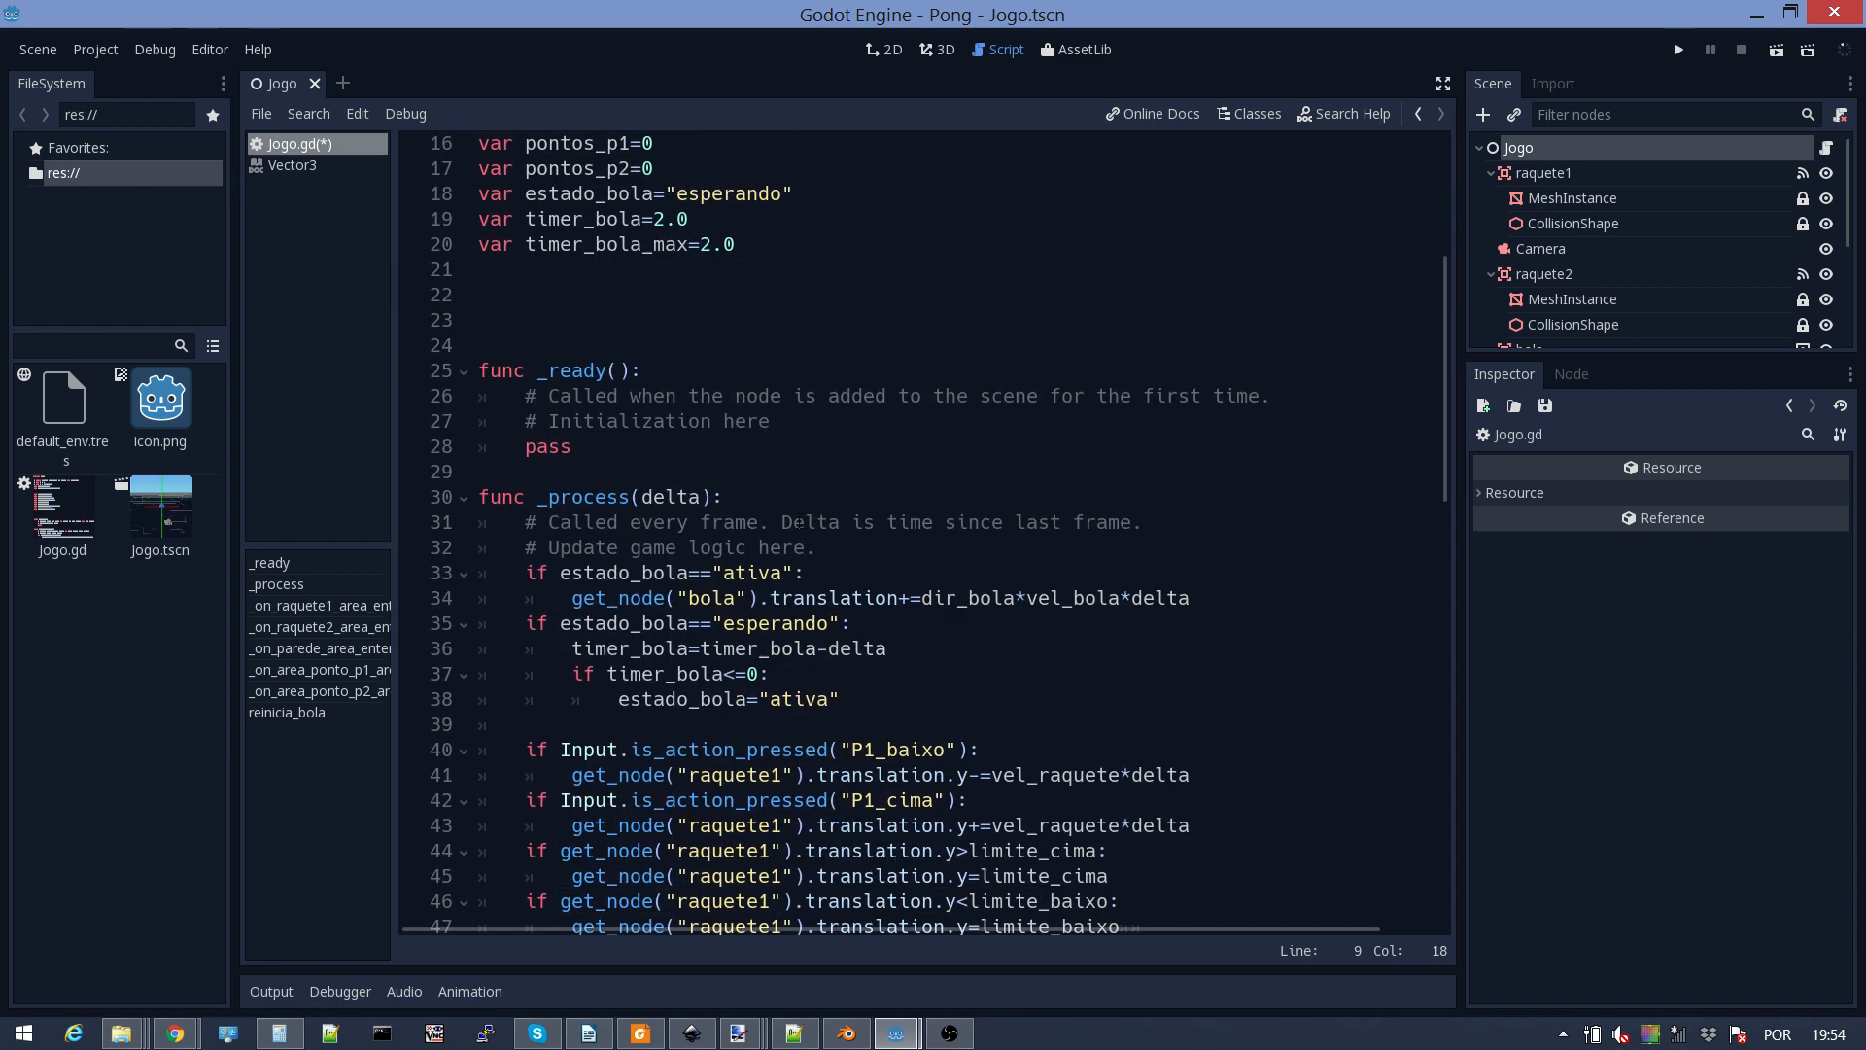
scroll(801, 519, "up", 3)
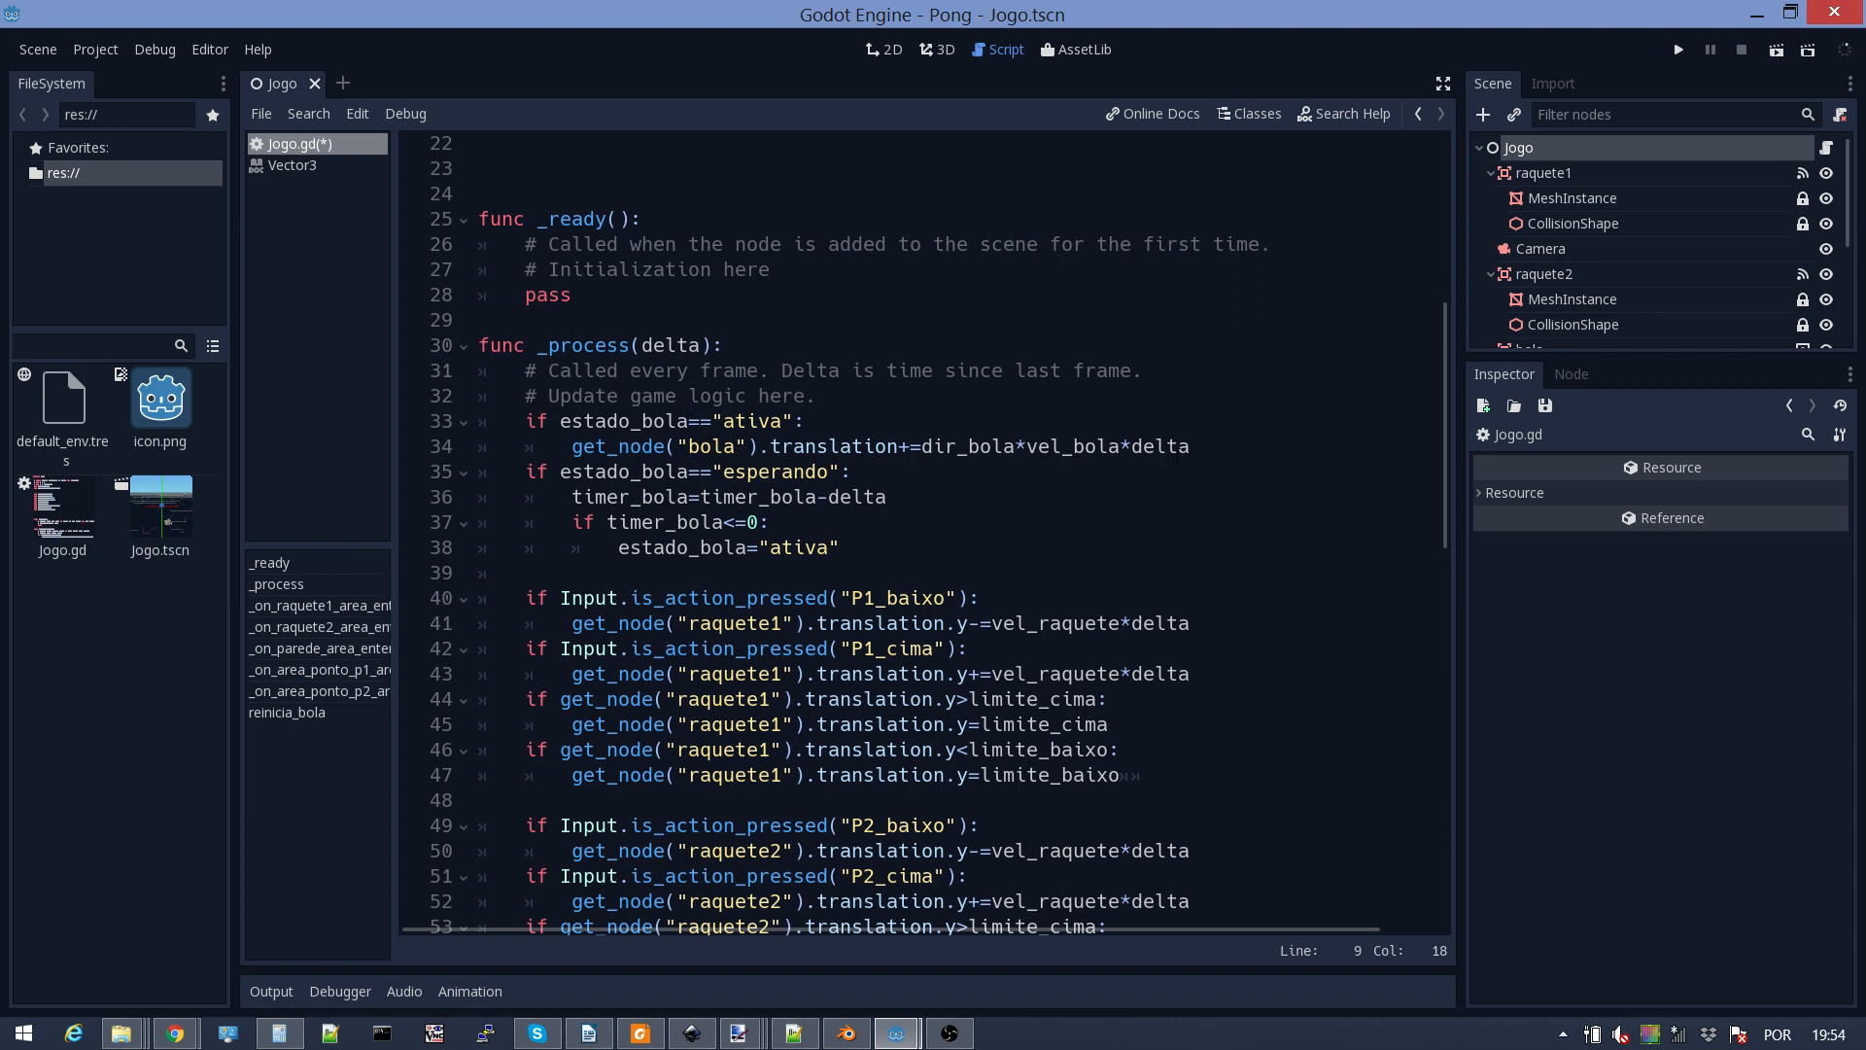
left_click(1205, 445)
key("Return")
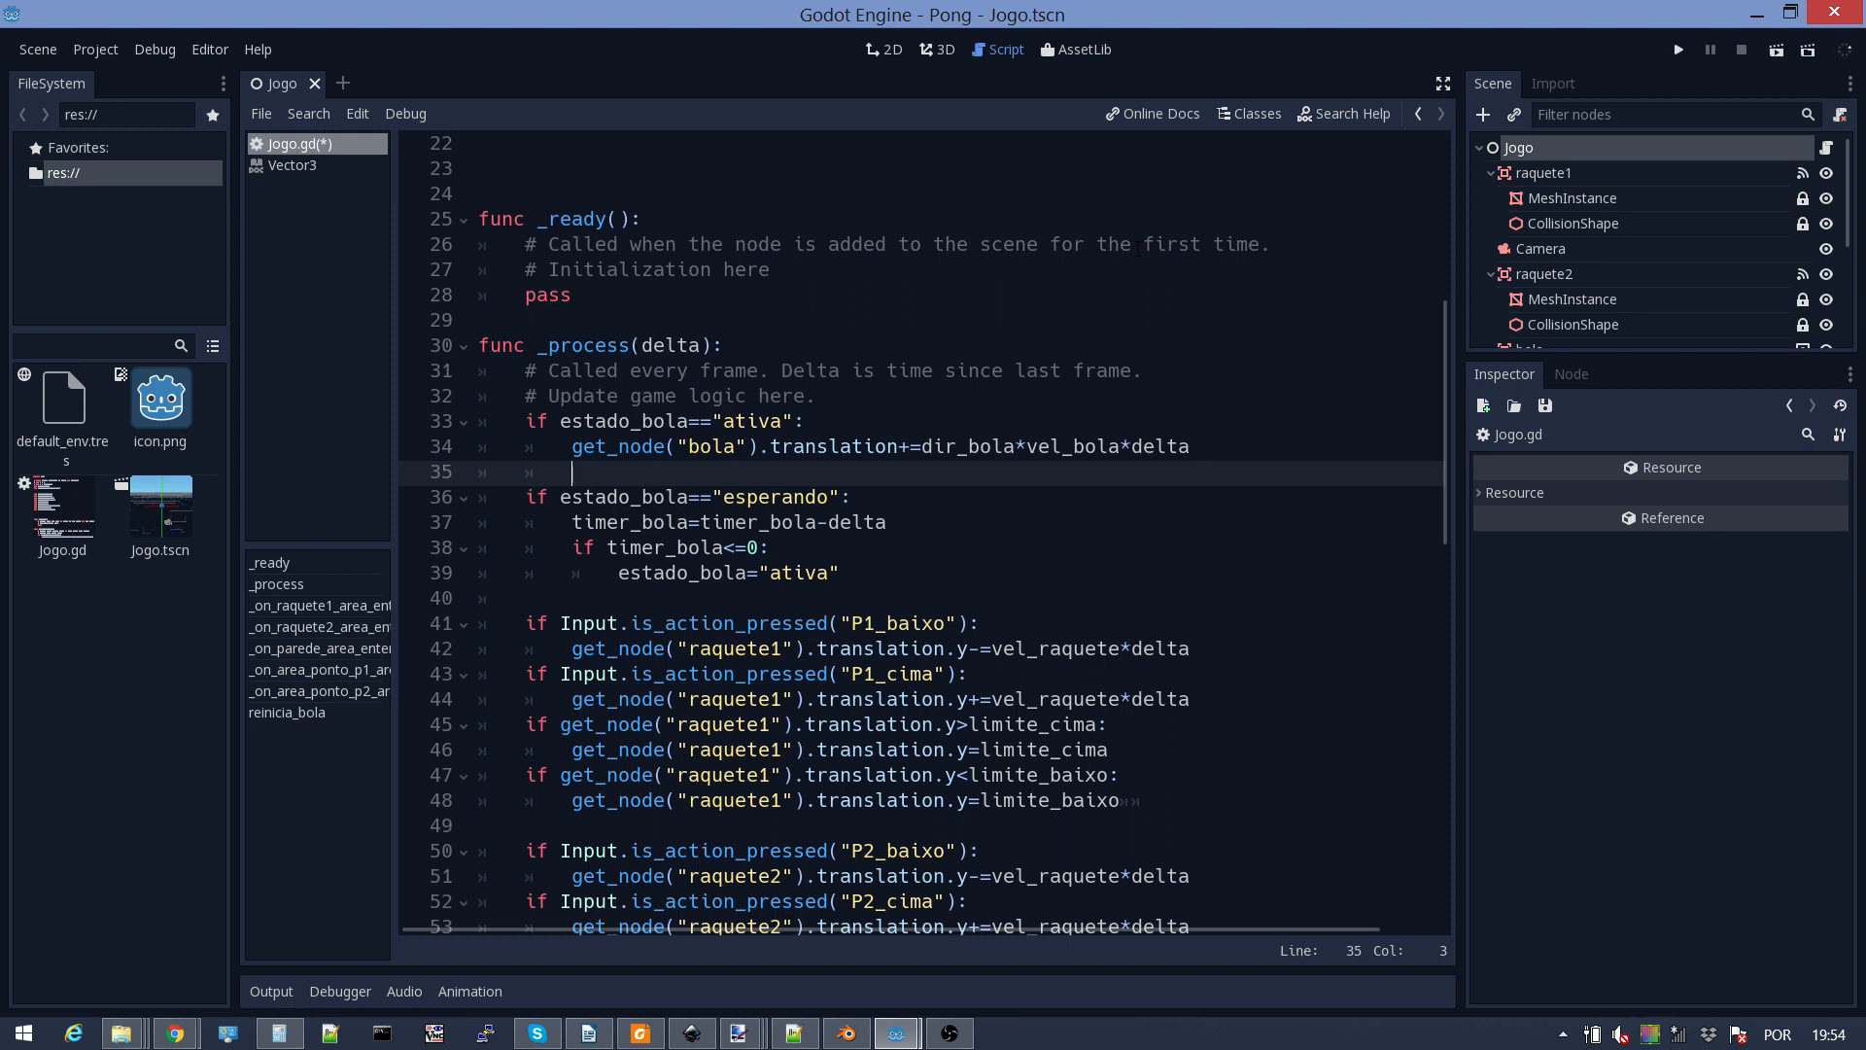
type("vel_")
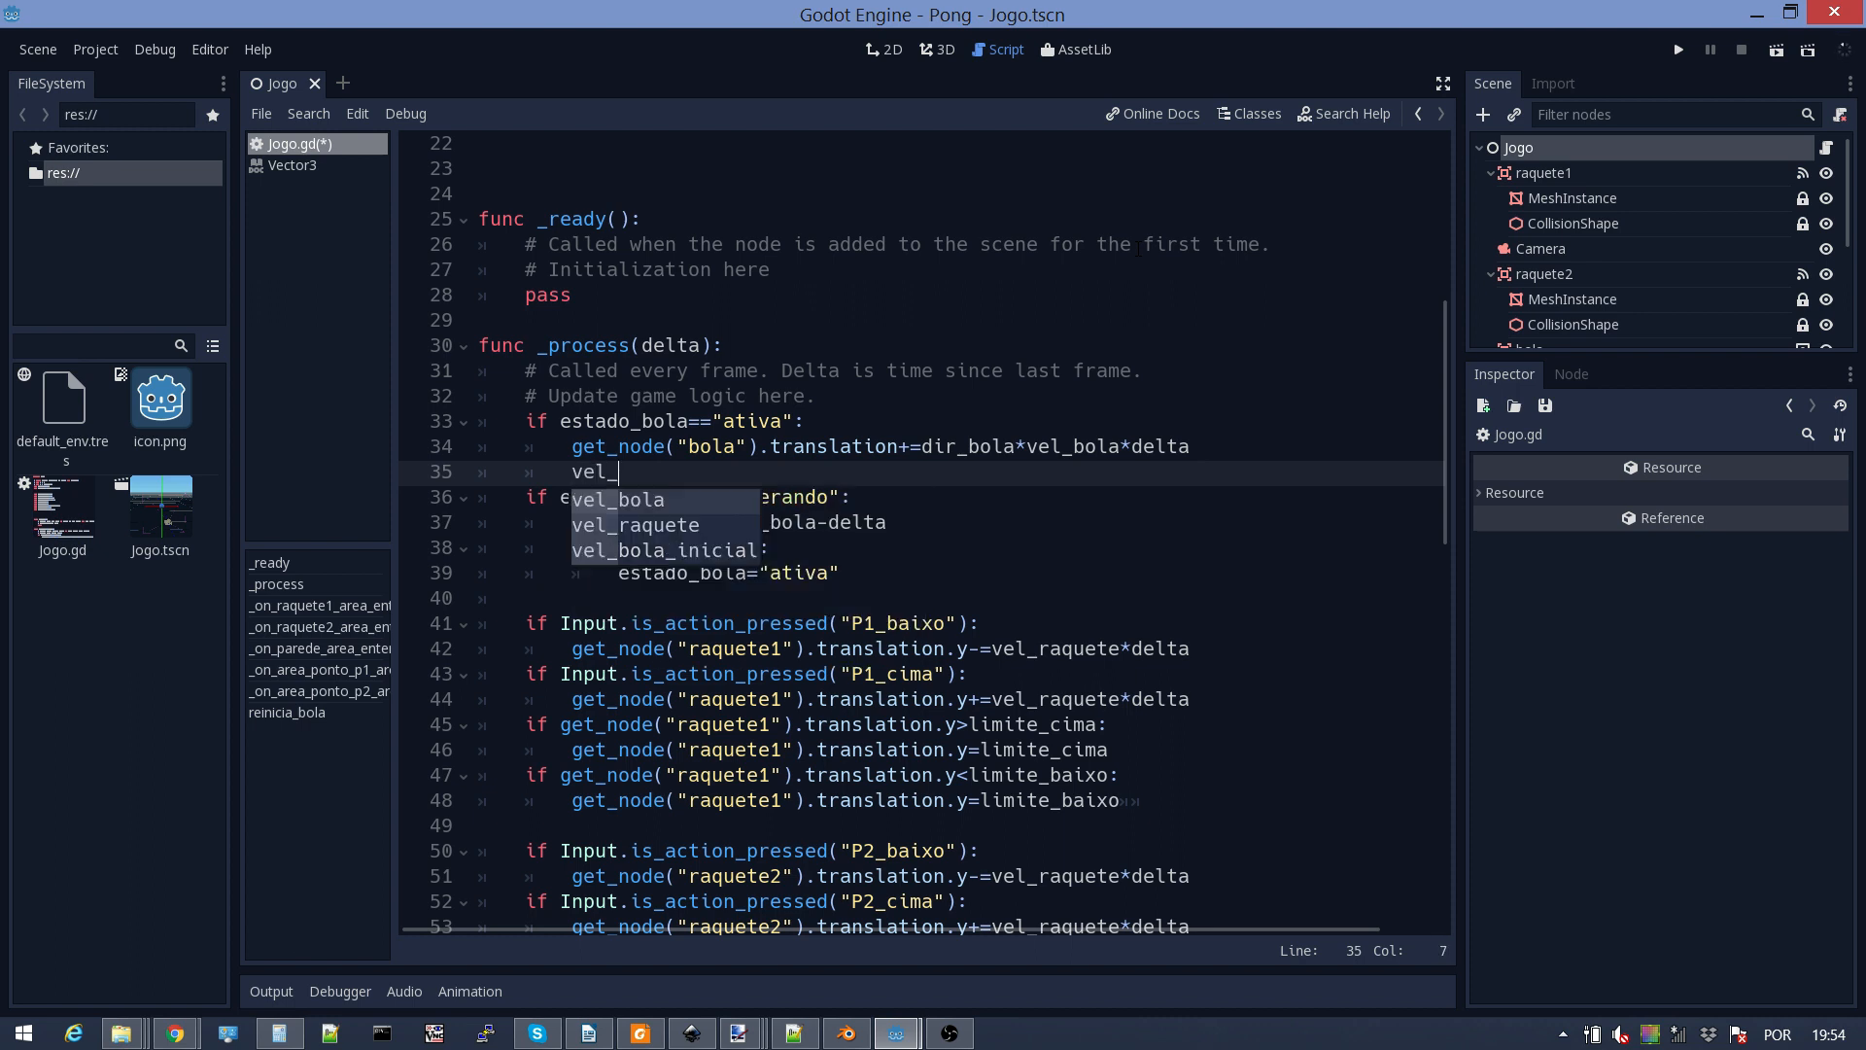
type("bola=v")
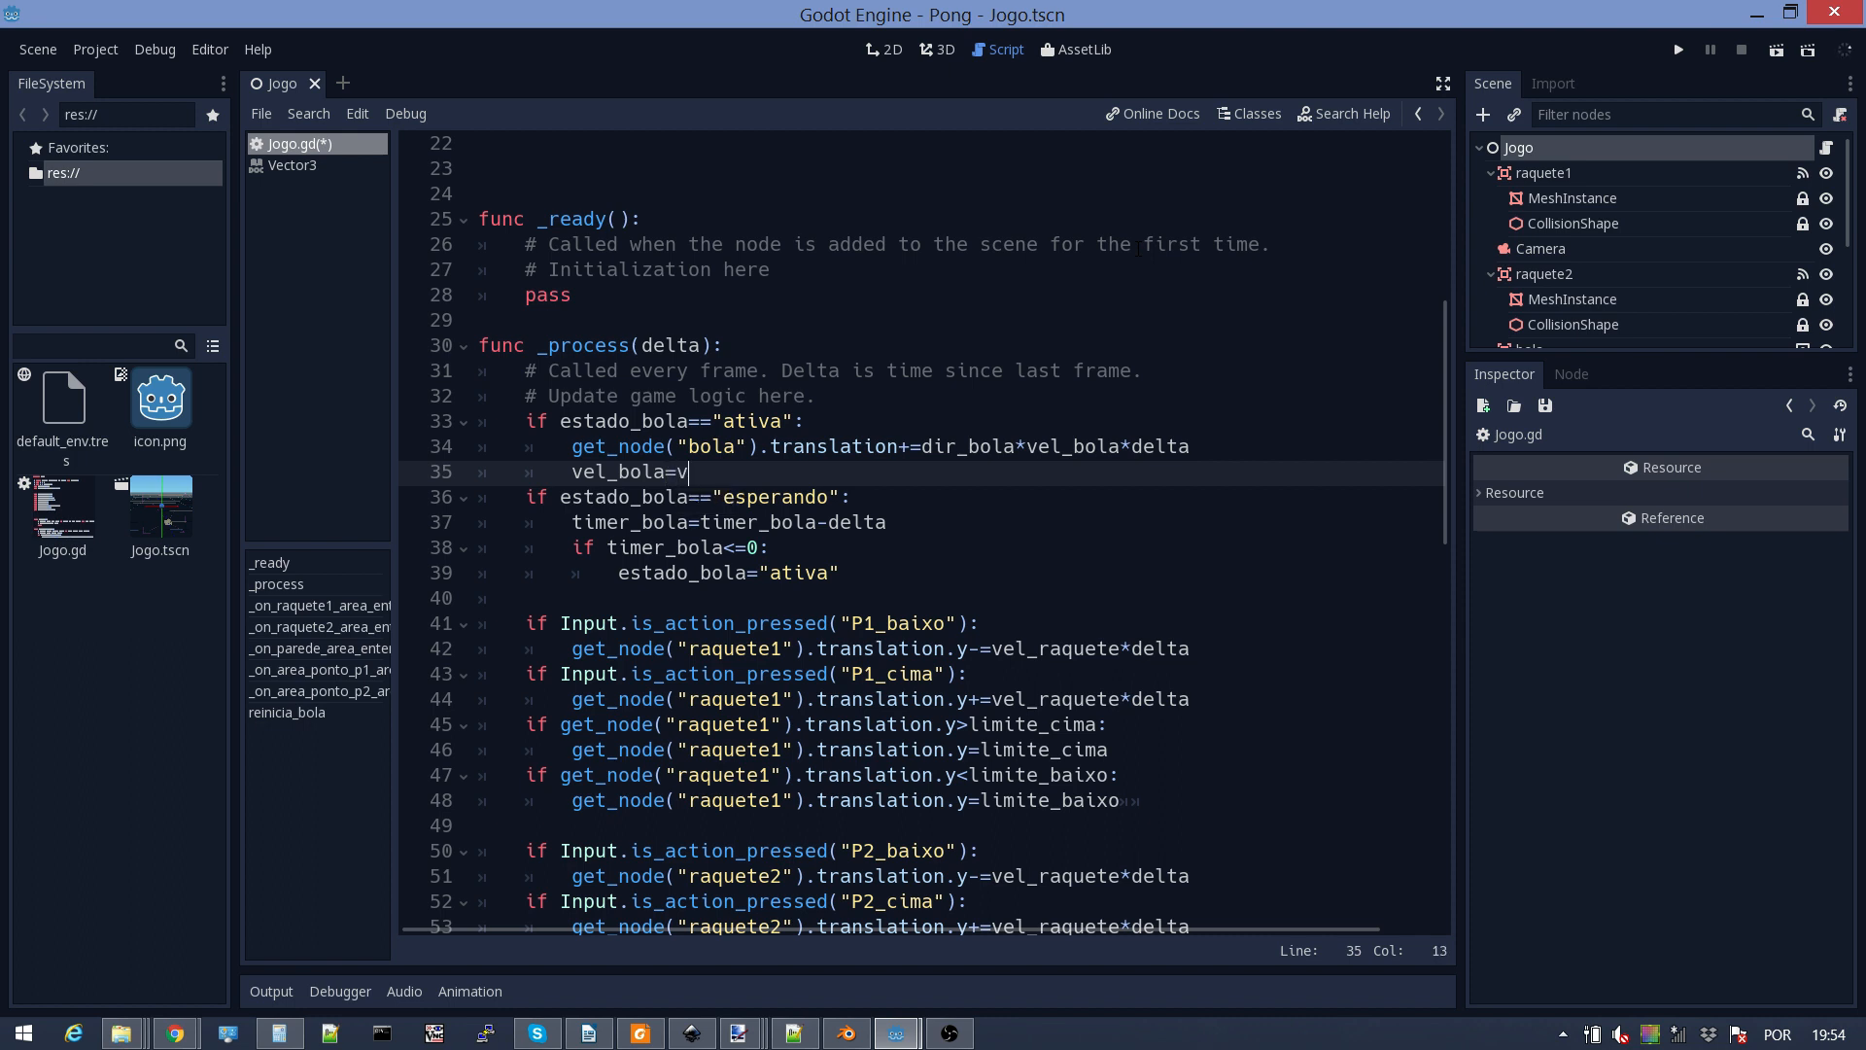
type("el_bola+acel")
key("Return")
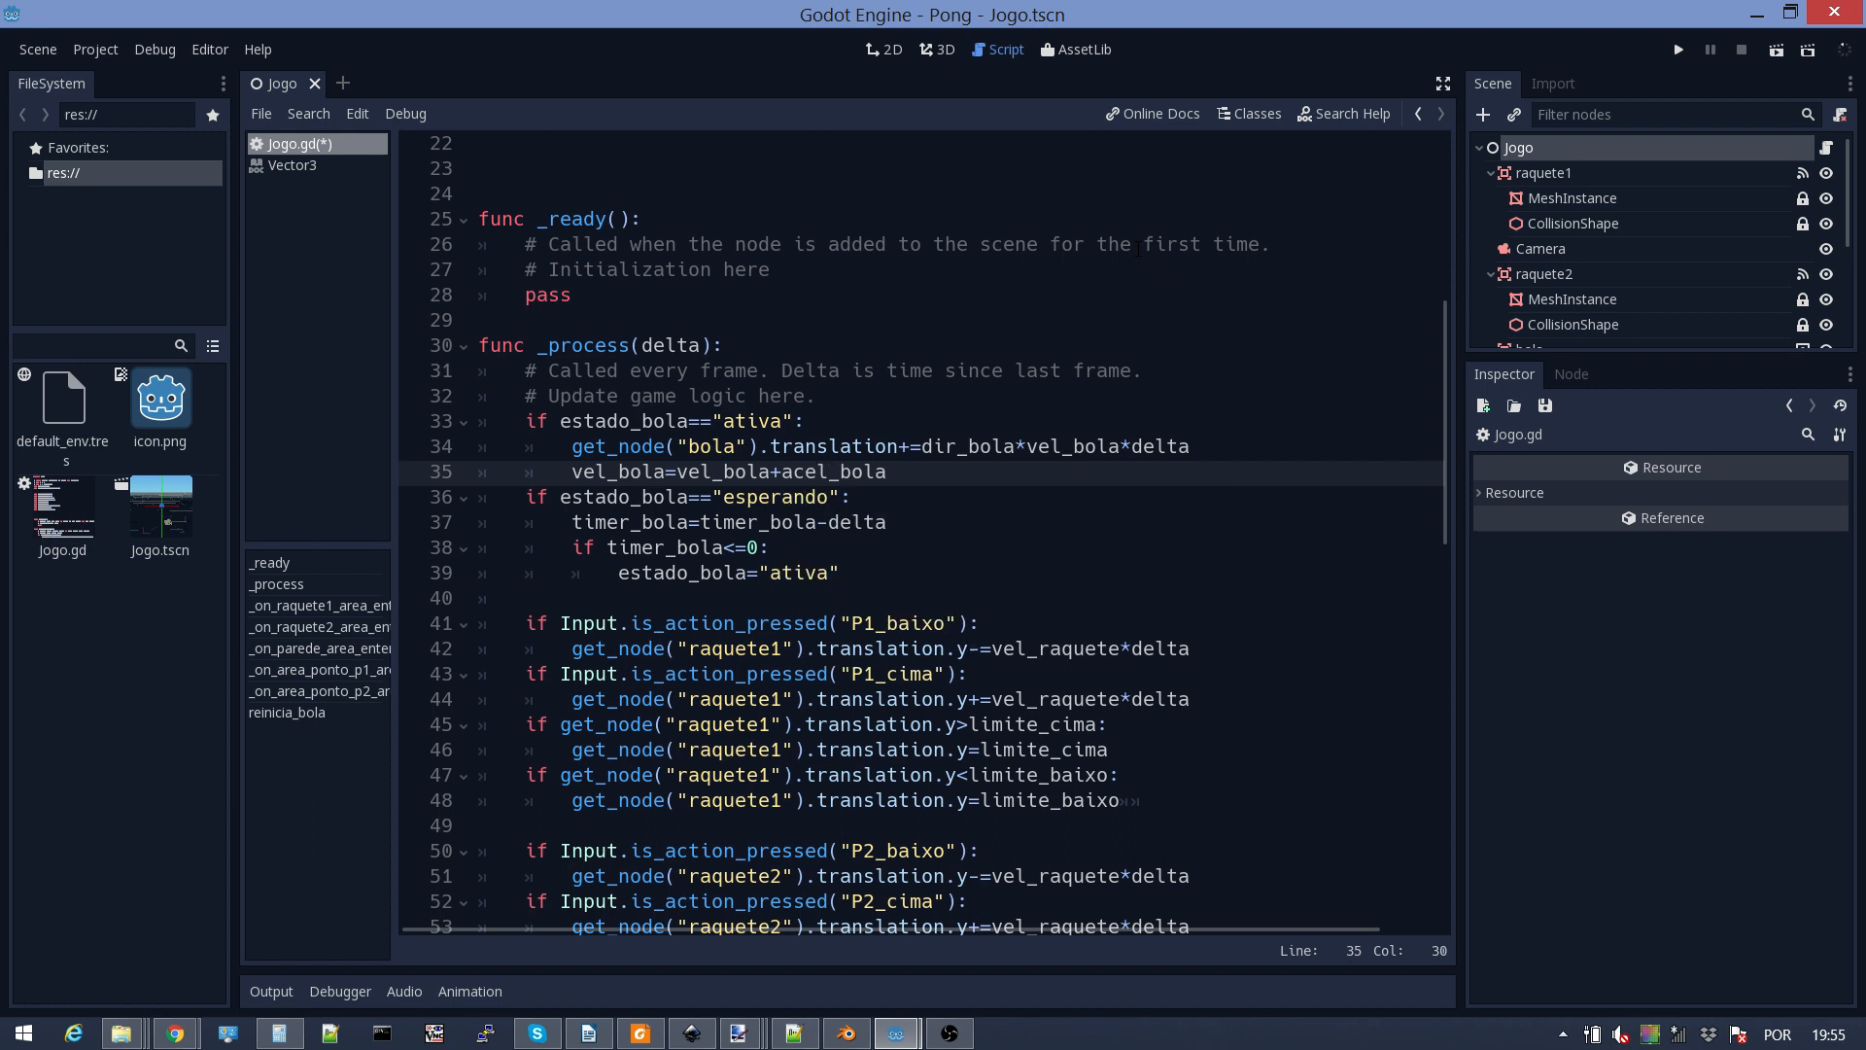
type("*delta")
Step: Add vel_bola=vel_bola_inicial as the last line of the reinicia_bola function to reset the ball's speed
scroll(969, 580, "down", 6)
scroll(971, 581, "down", 6)
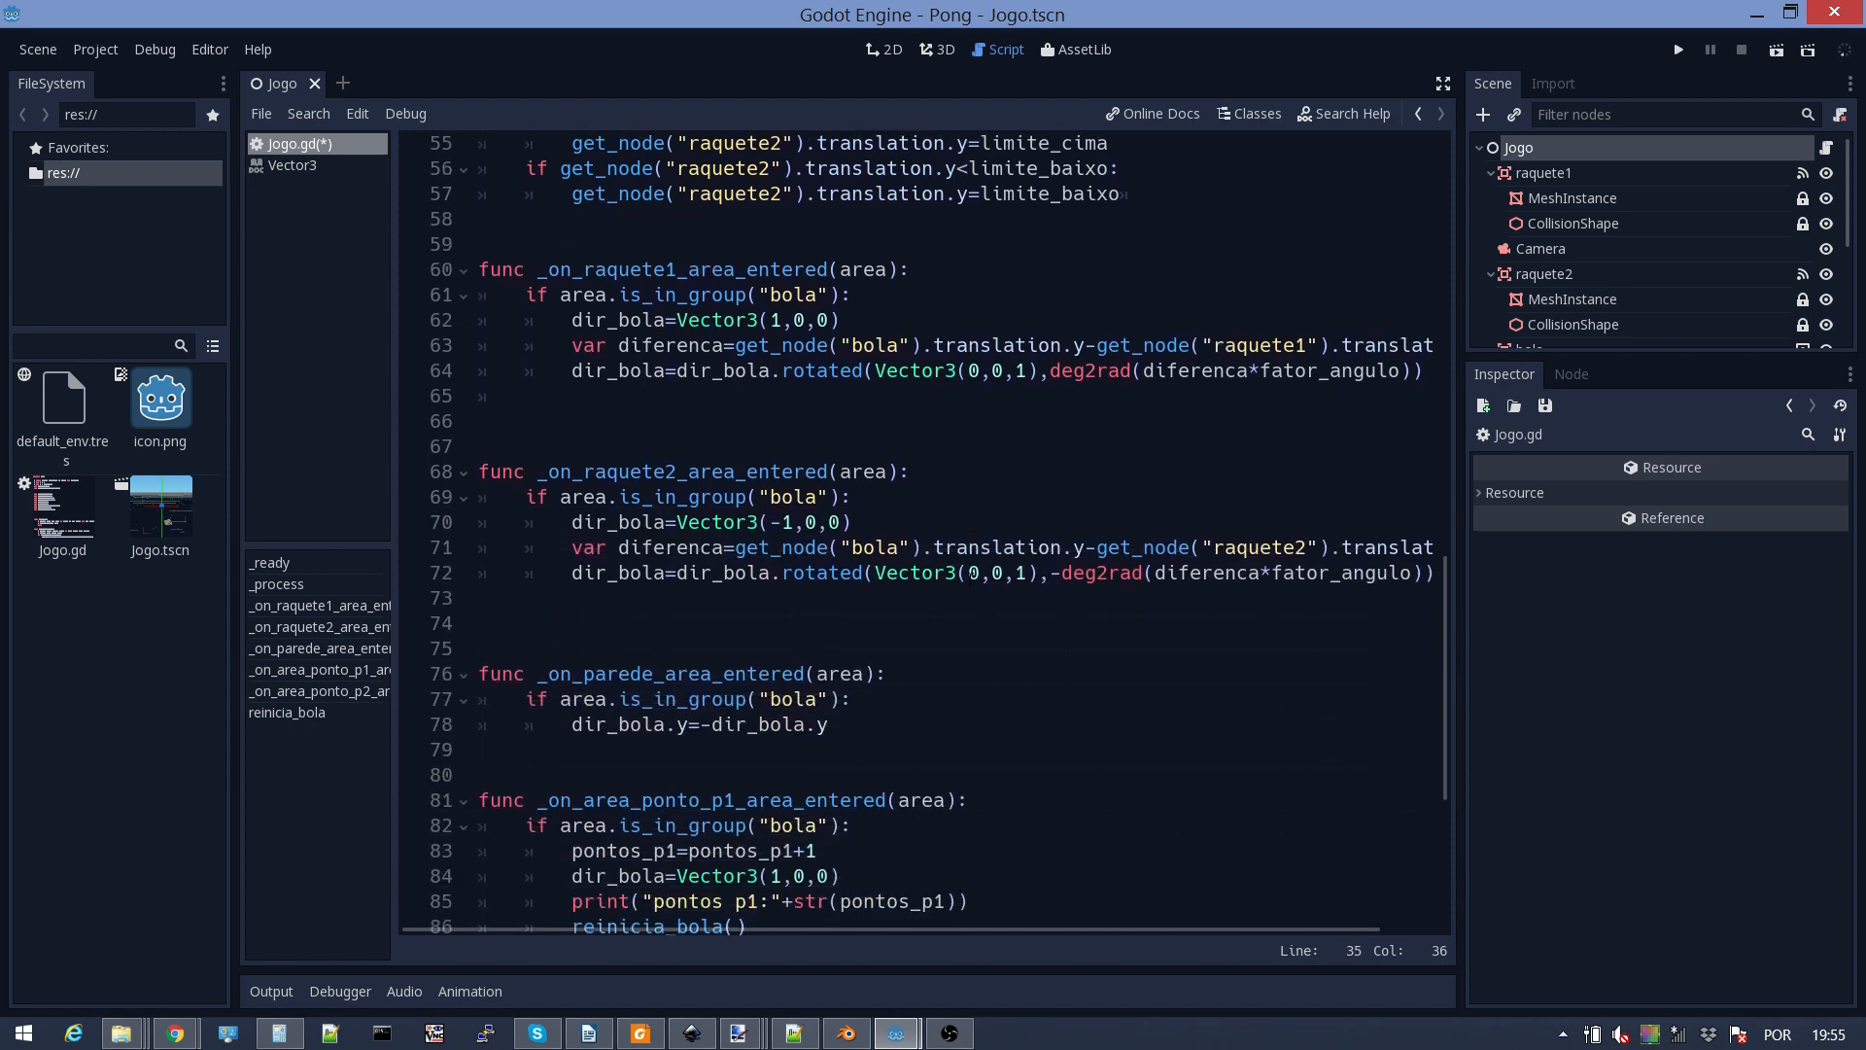
scroll(971, 580, "down", 4)
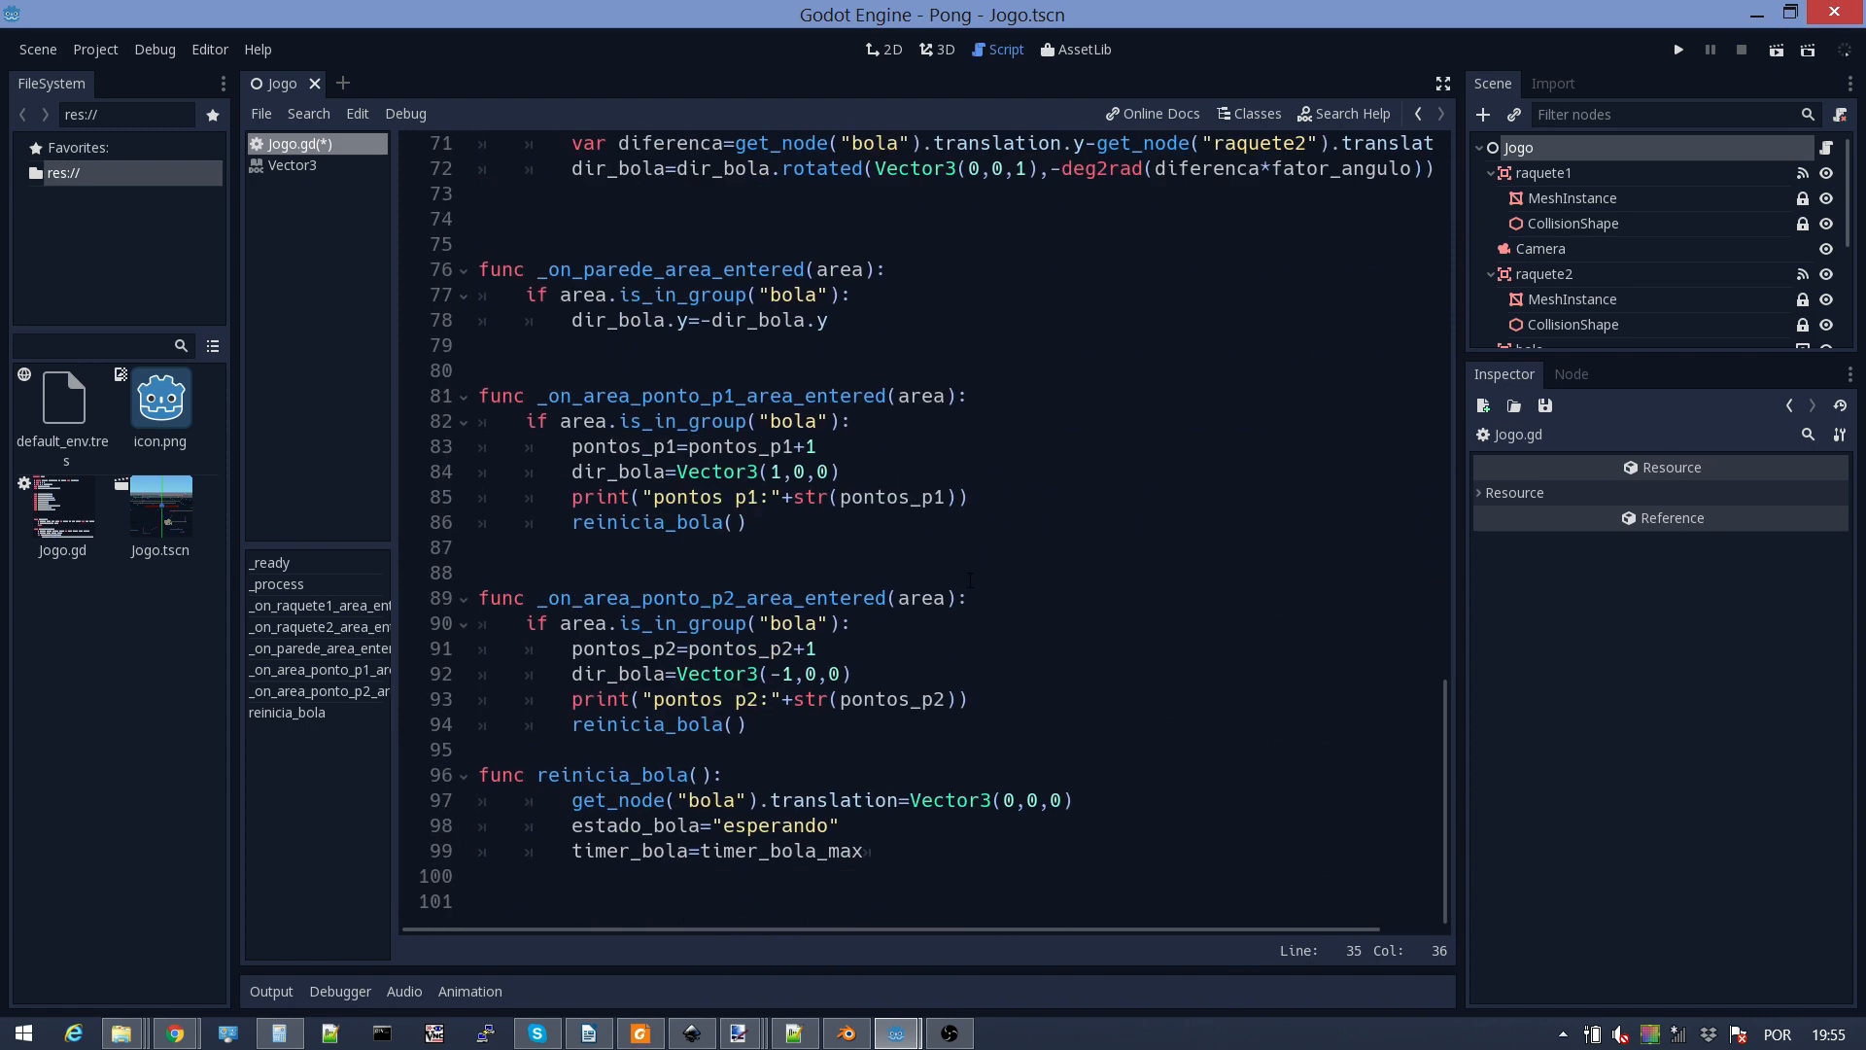
left_click(893, 853)
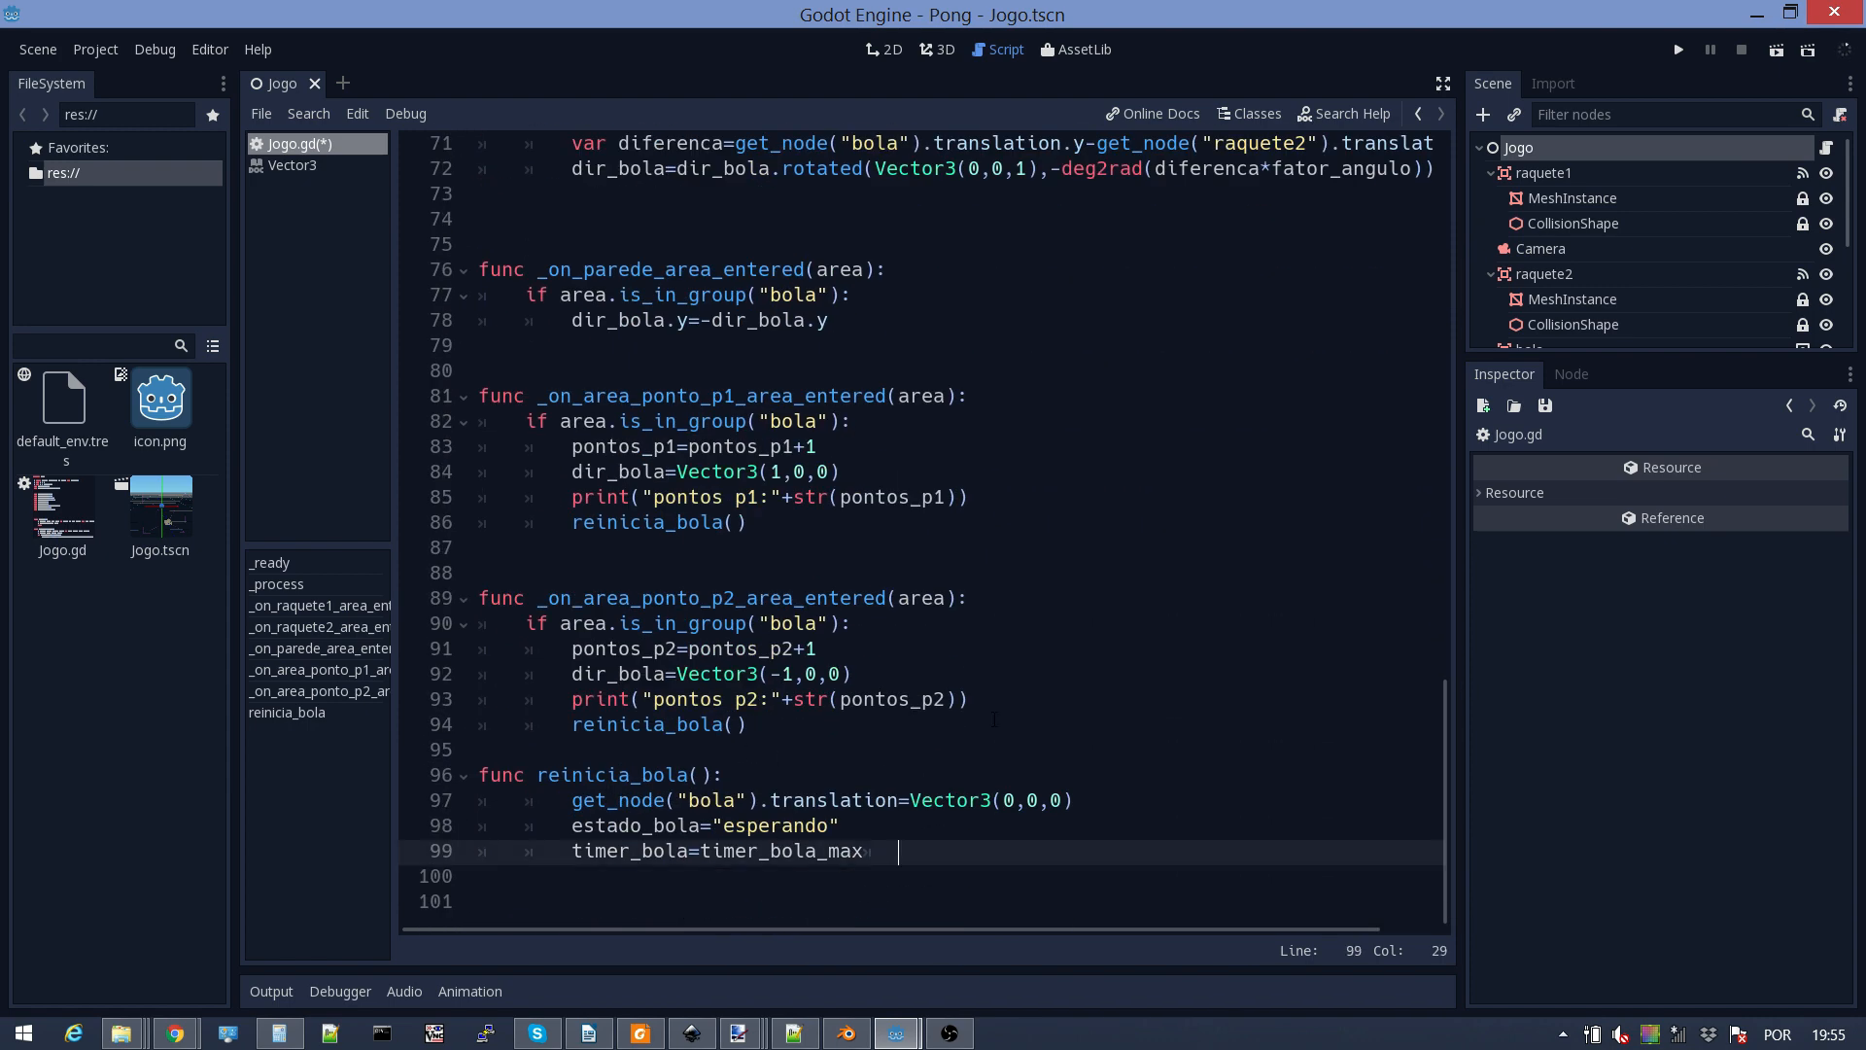
key("Return")
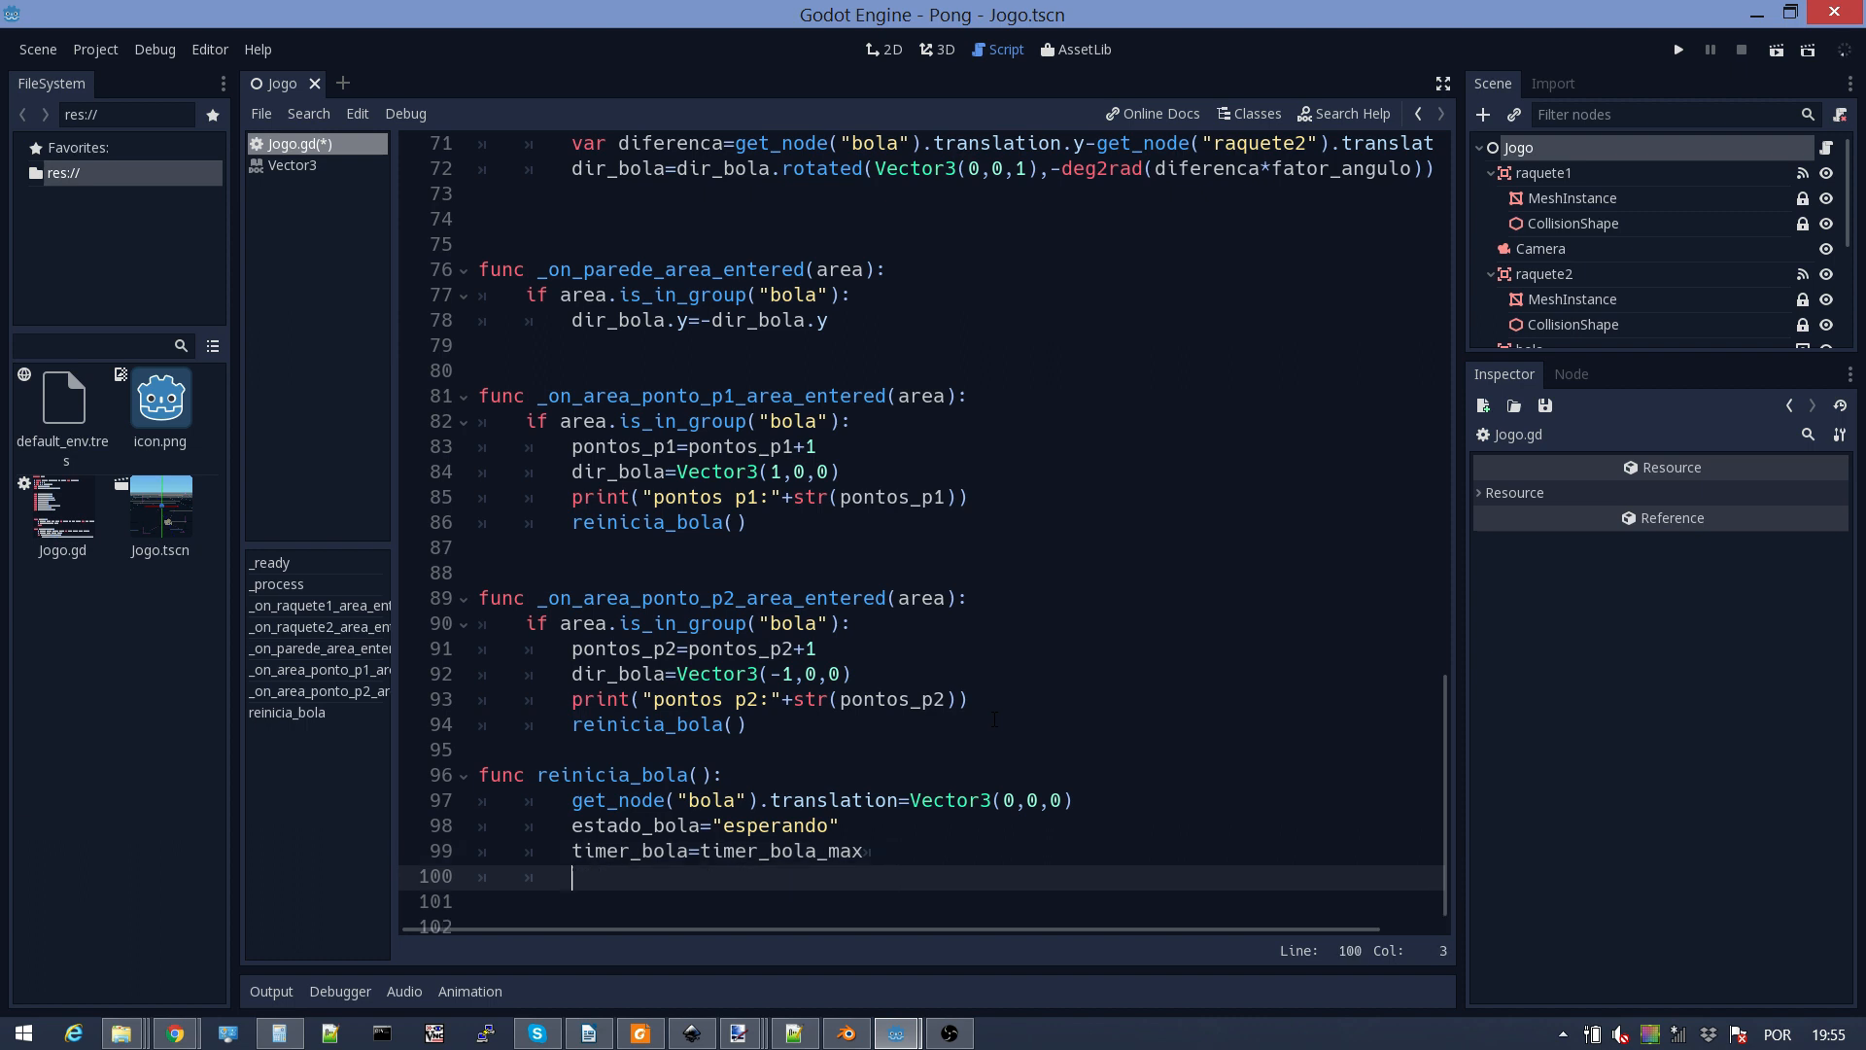
type("vel_")
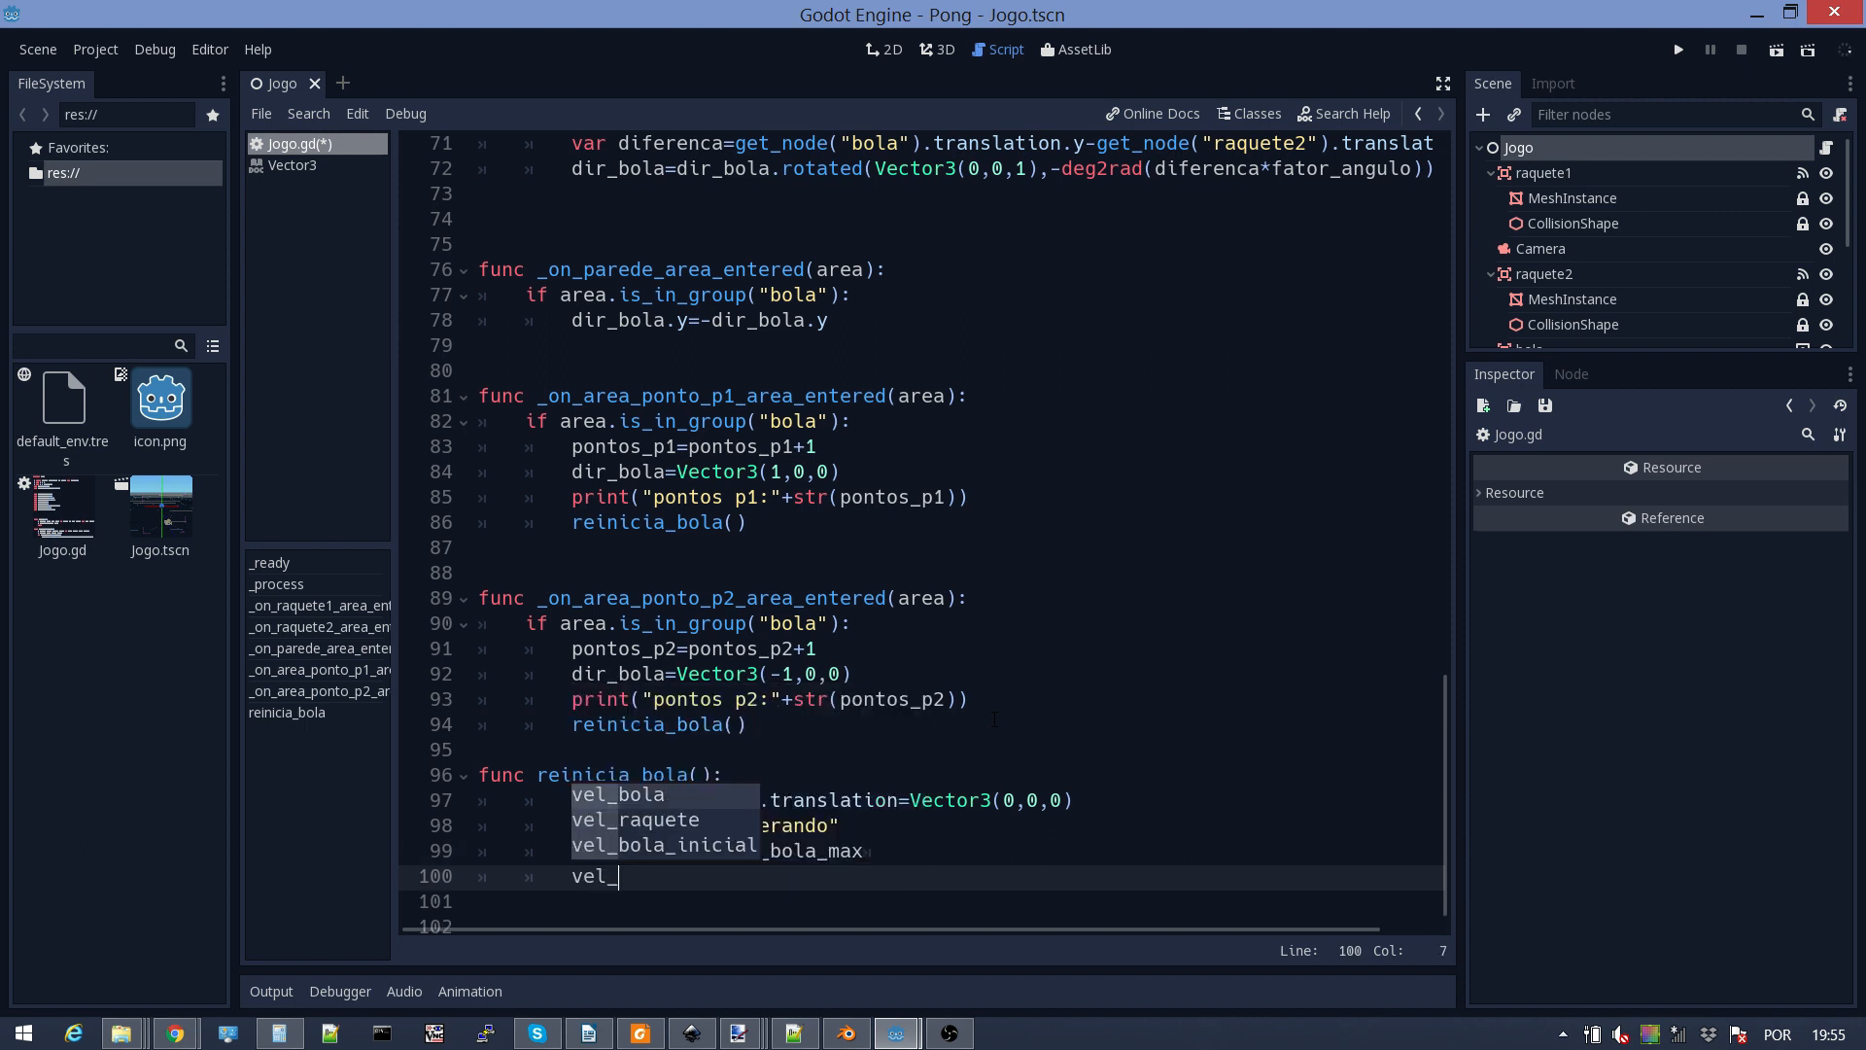
type("bola=")
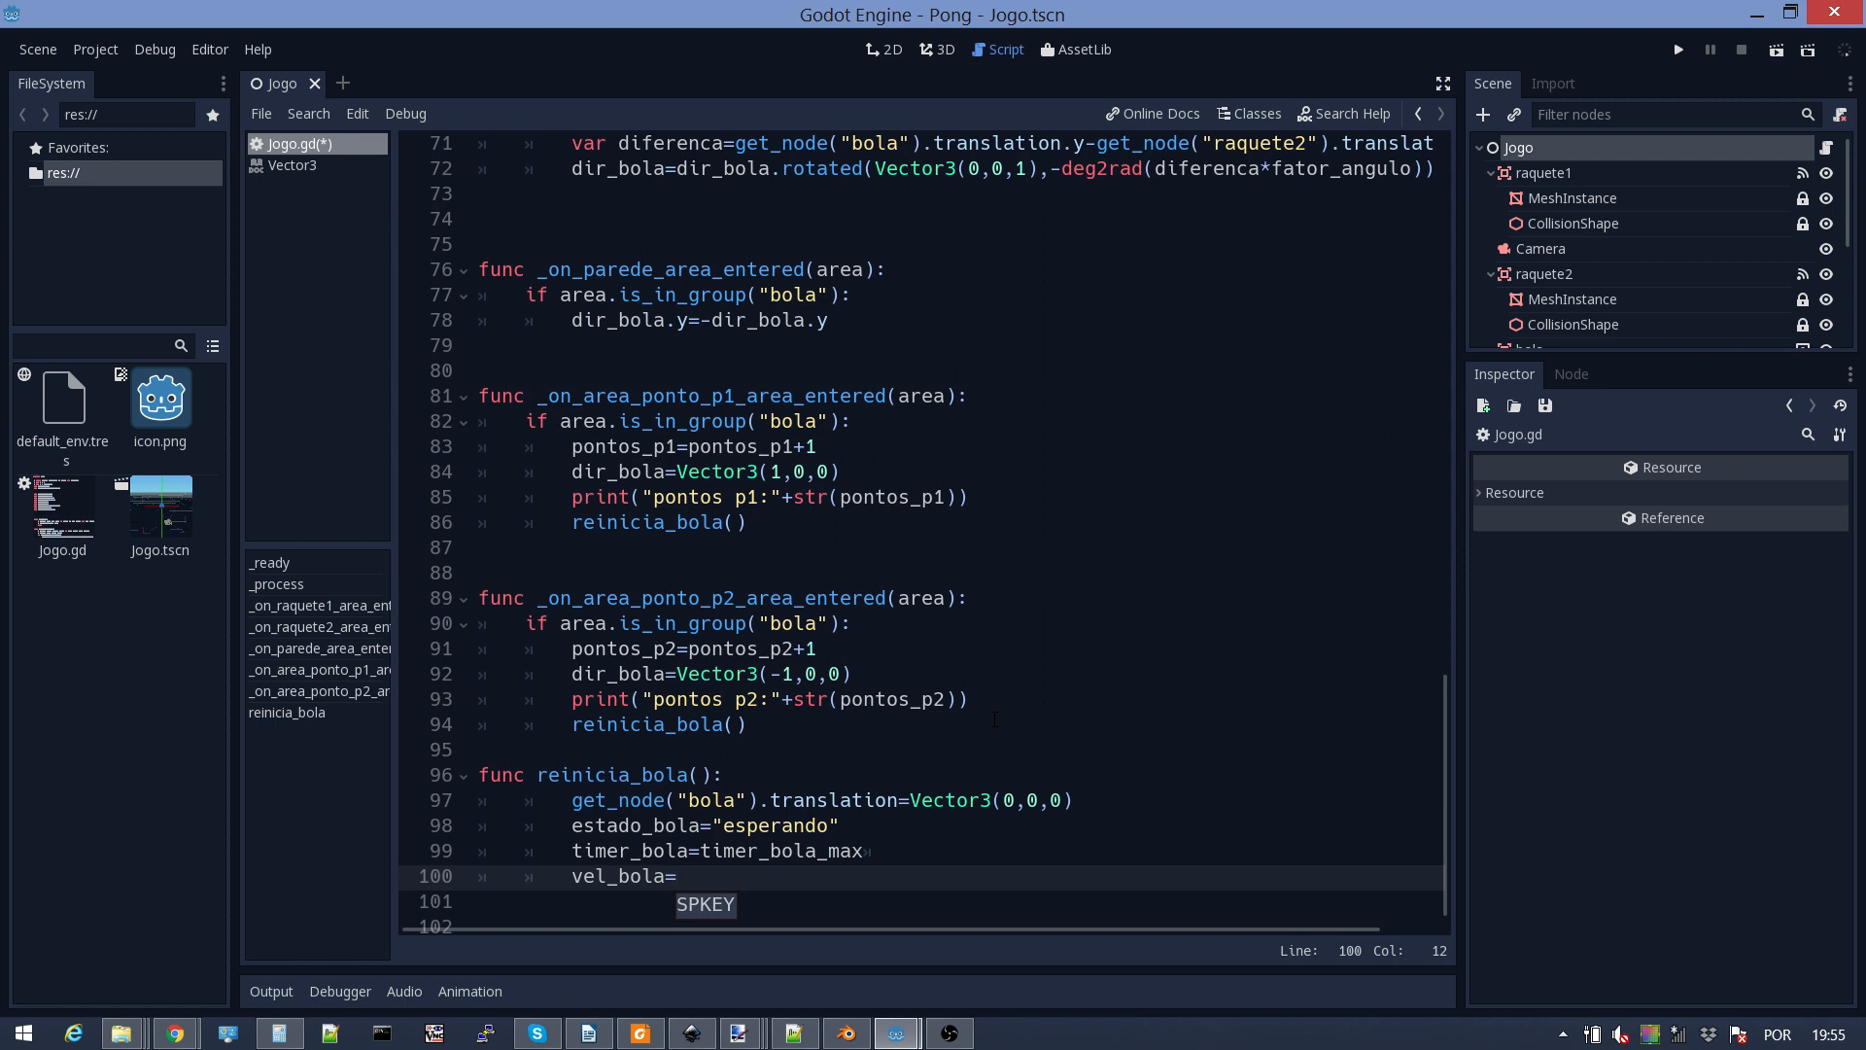
type("vel_")
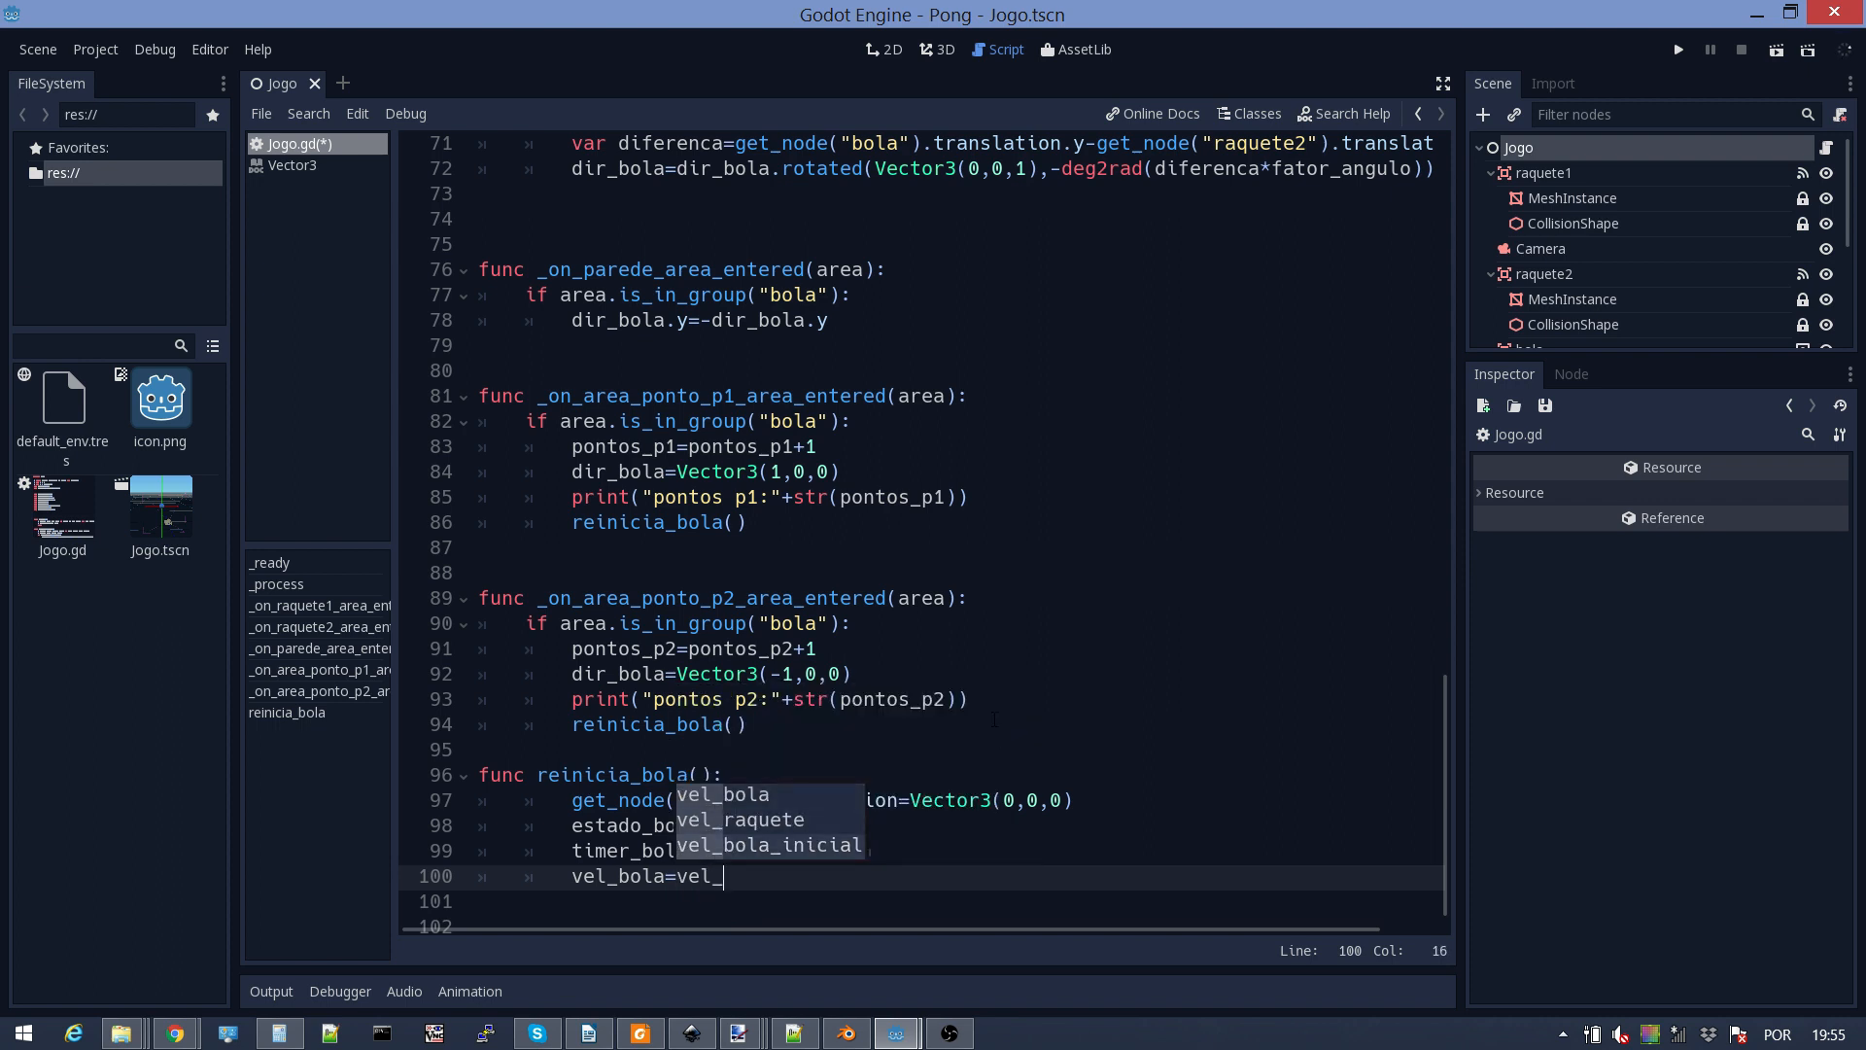
key("Down")
key("Down")
key("Return")
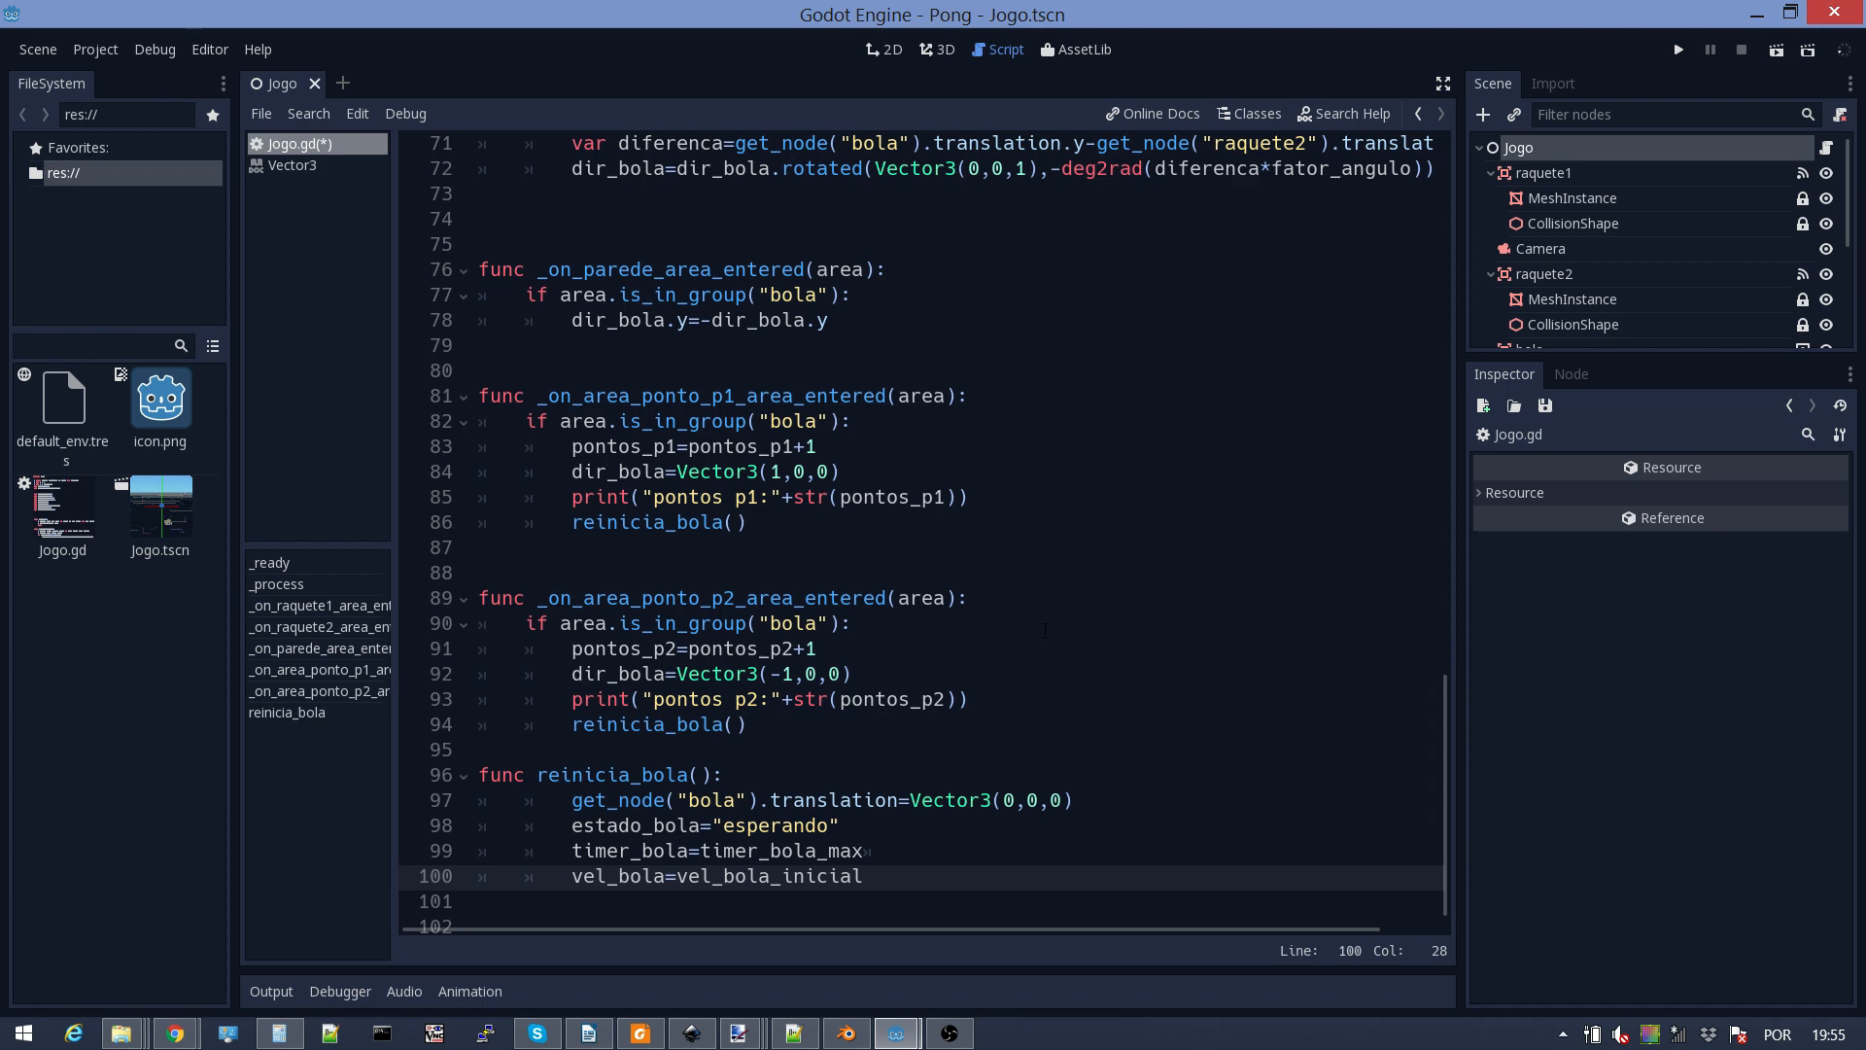
left_click(1045, 630)
Step: Run the project, move the paddles to test the ball's acceleration and its speed reset after points, and close the game window
left_click(1678, 48)
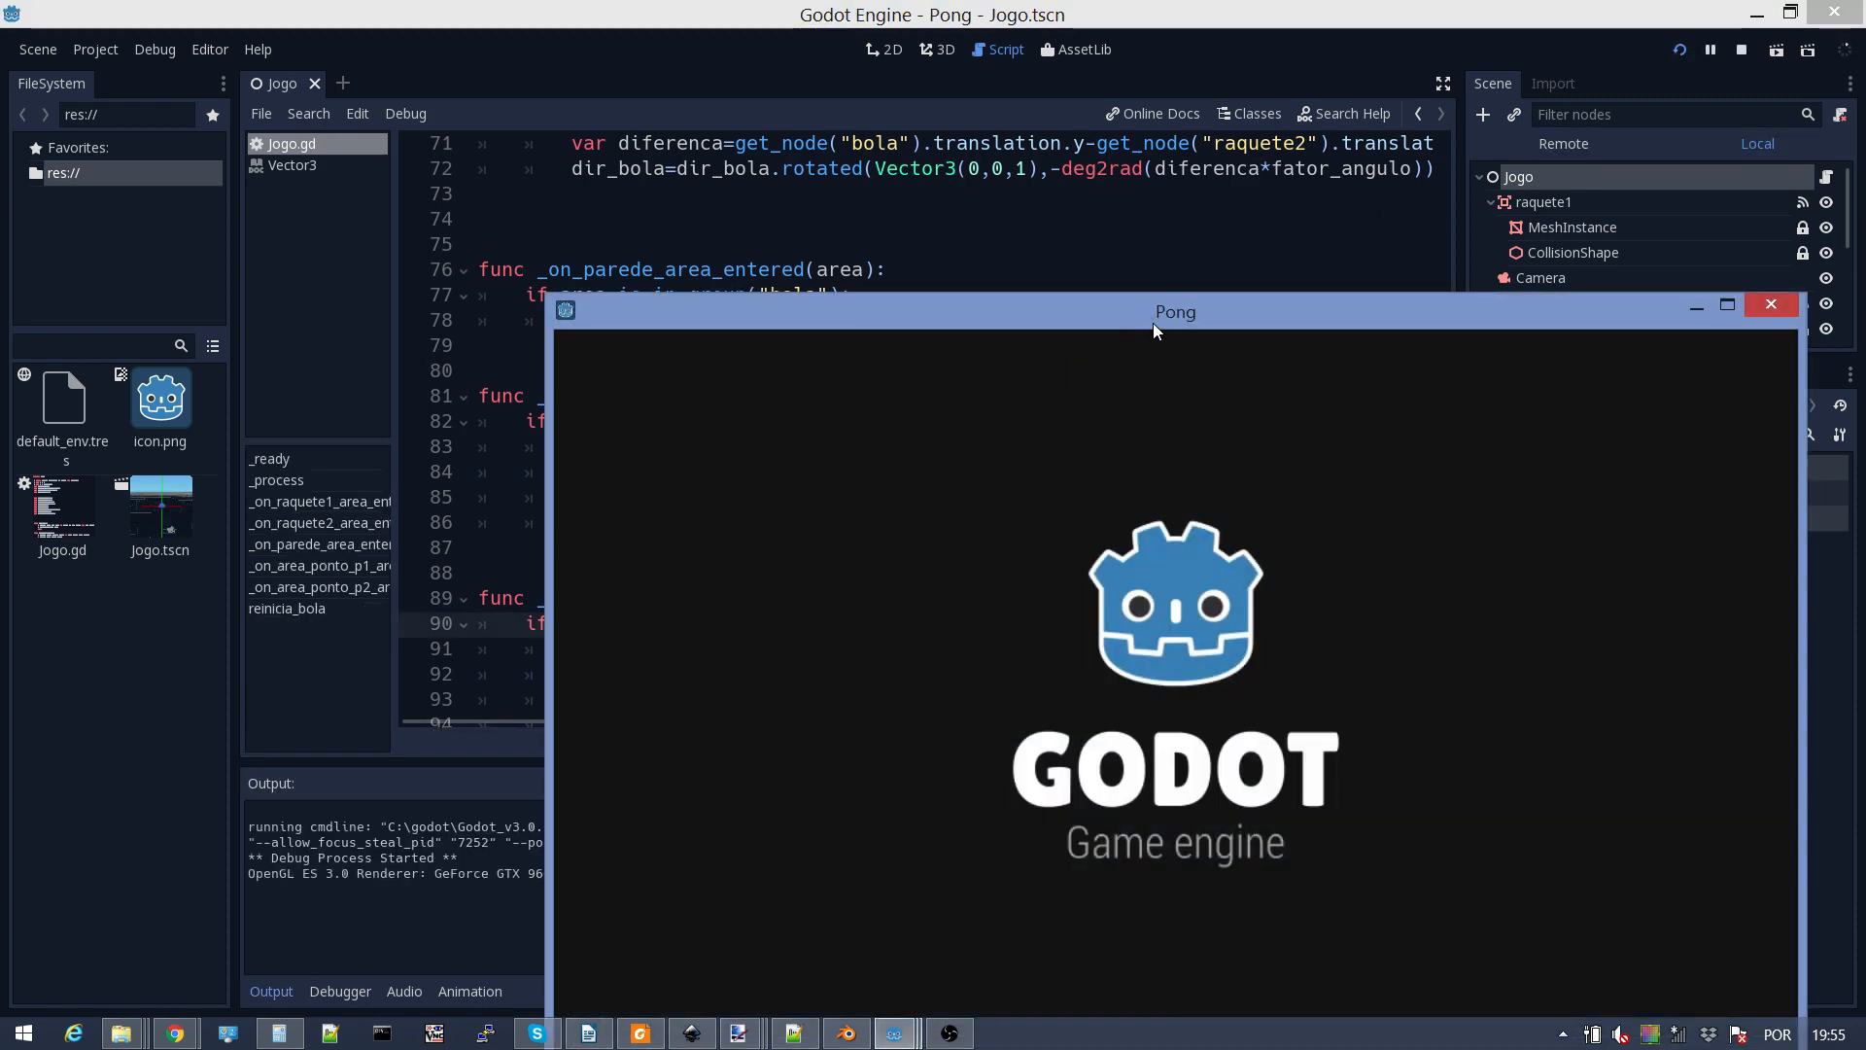
left_click_drag(1155, 330, 931, 202)
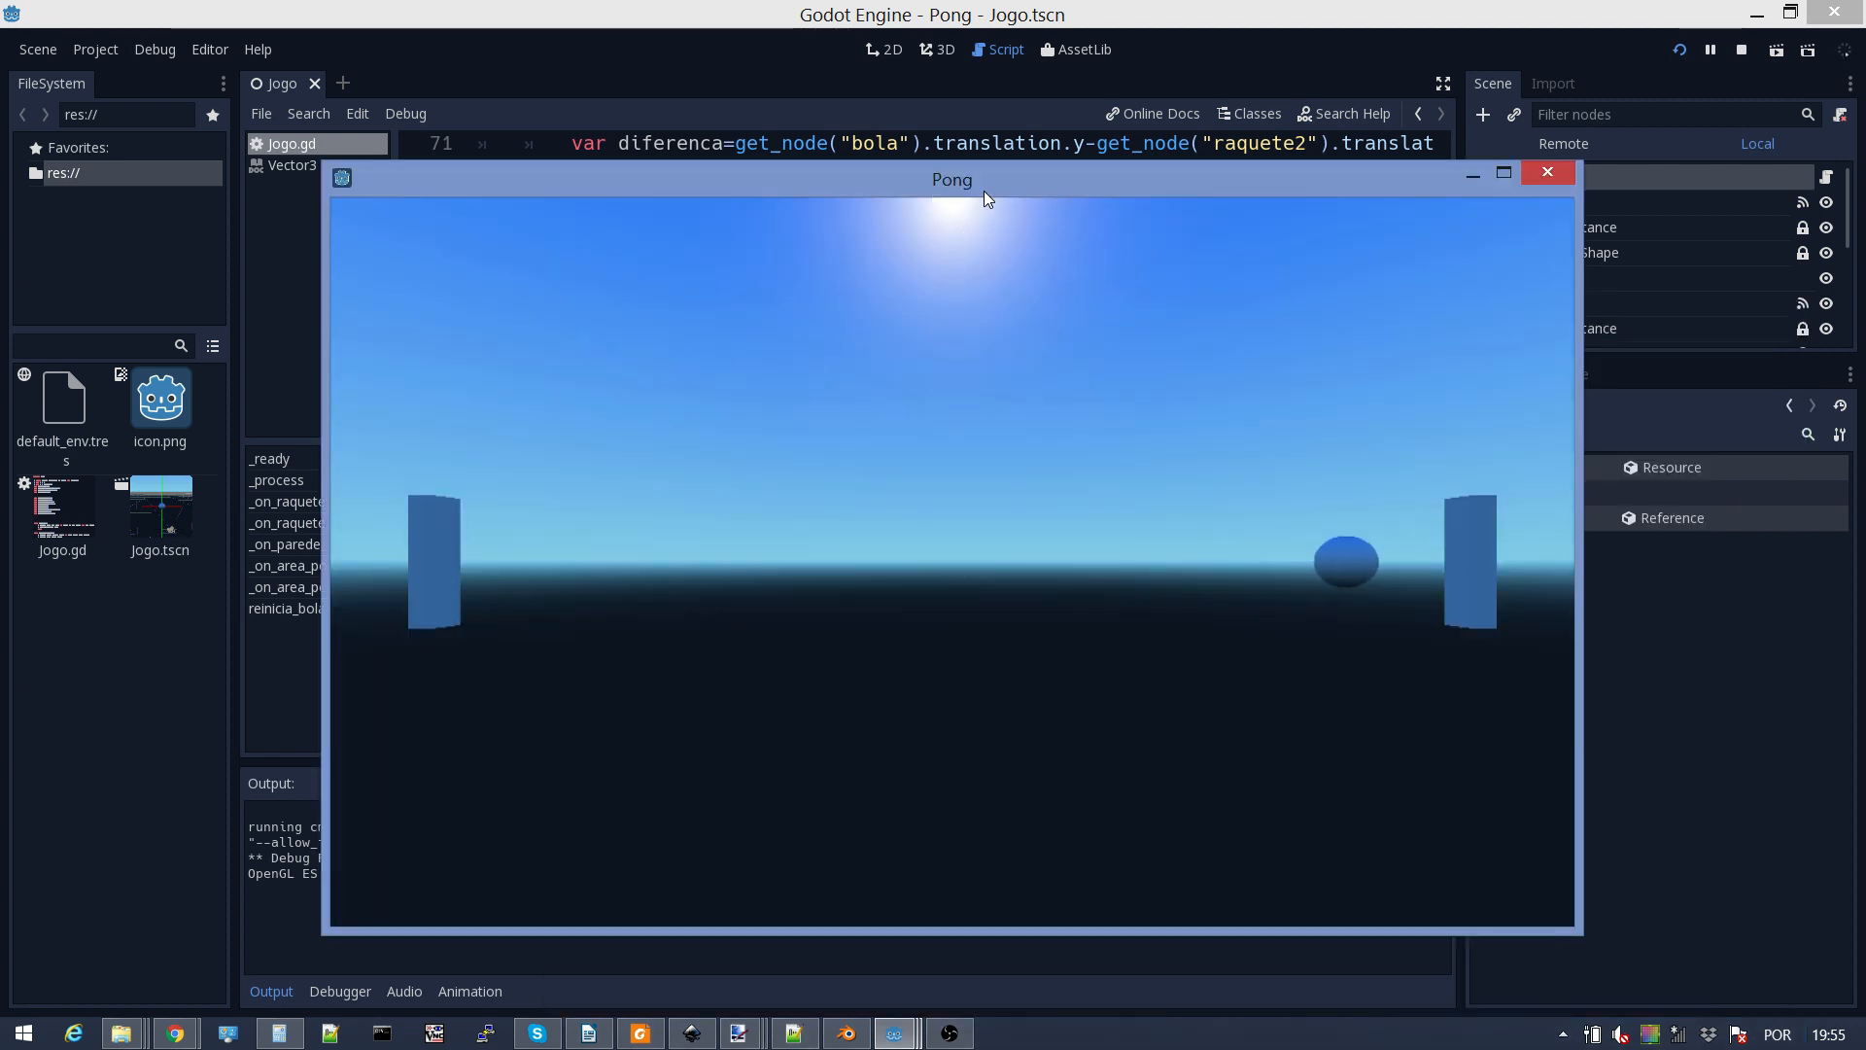
key("Down")
key("Up")
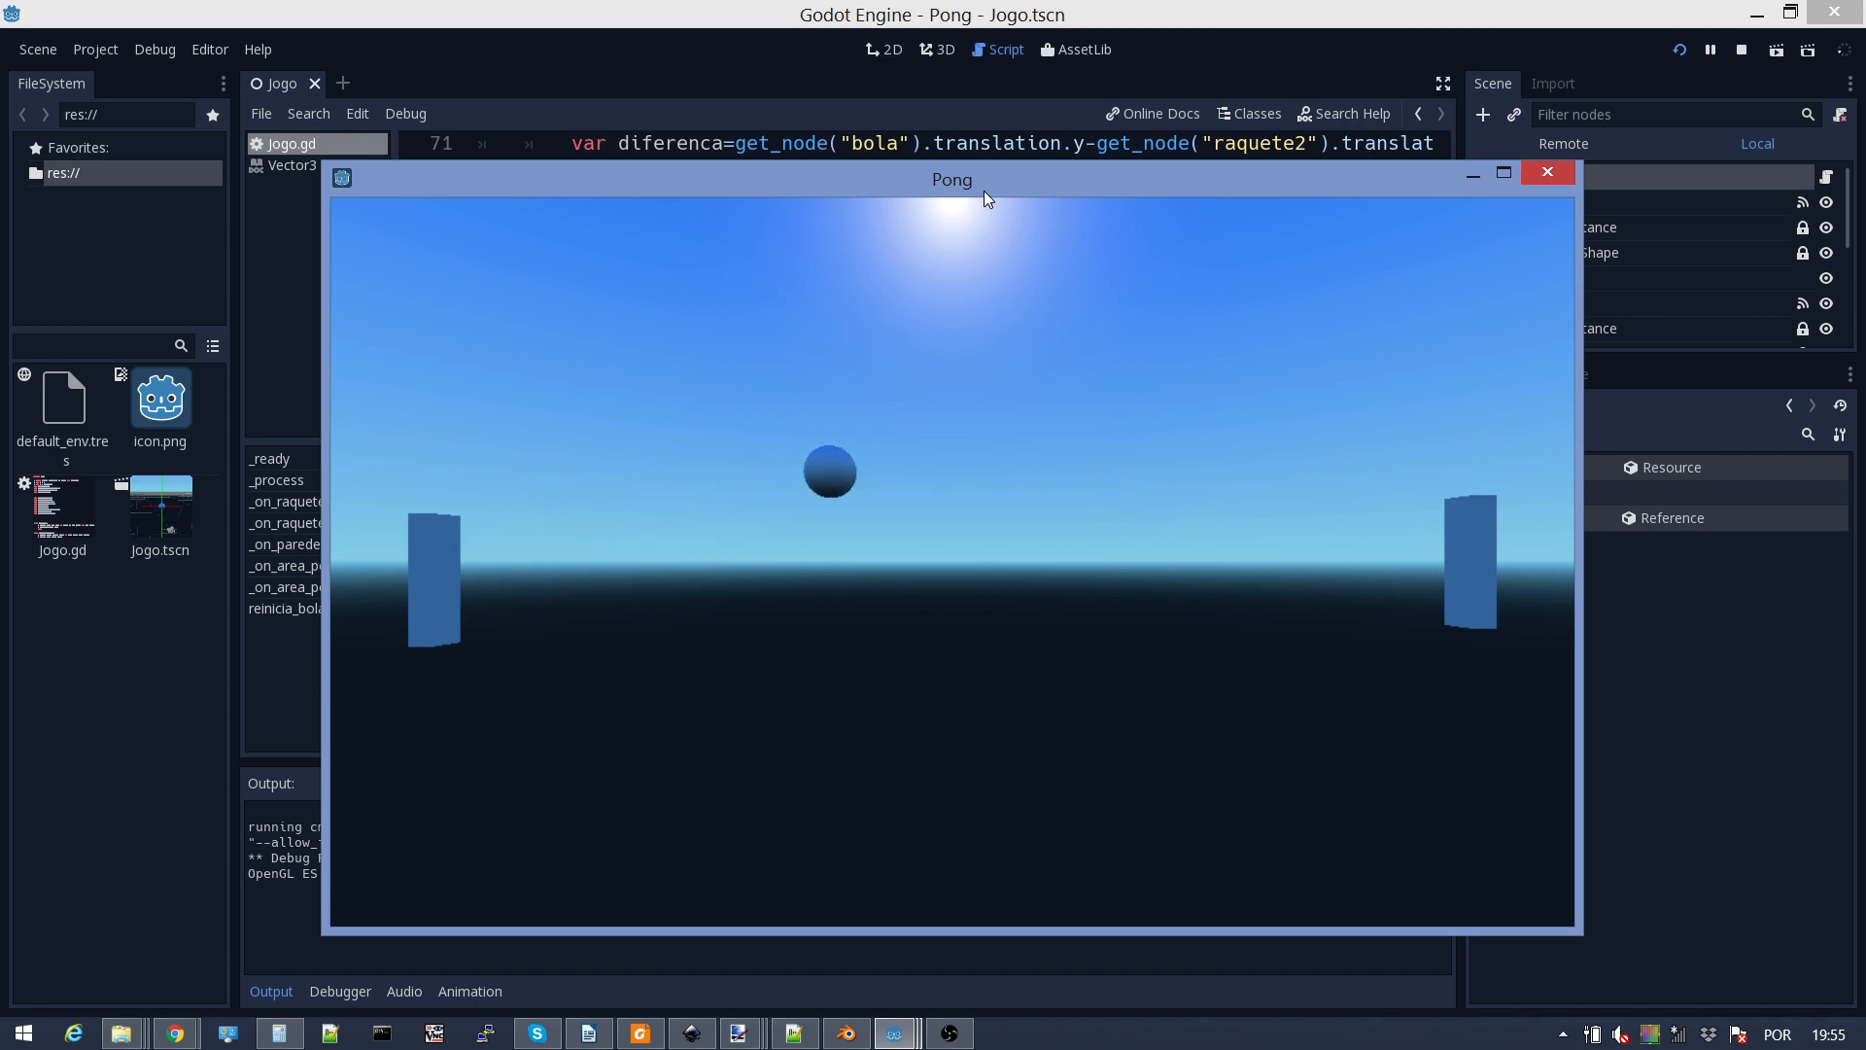
key("Up")
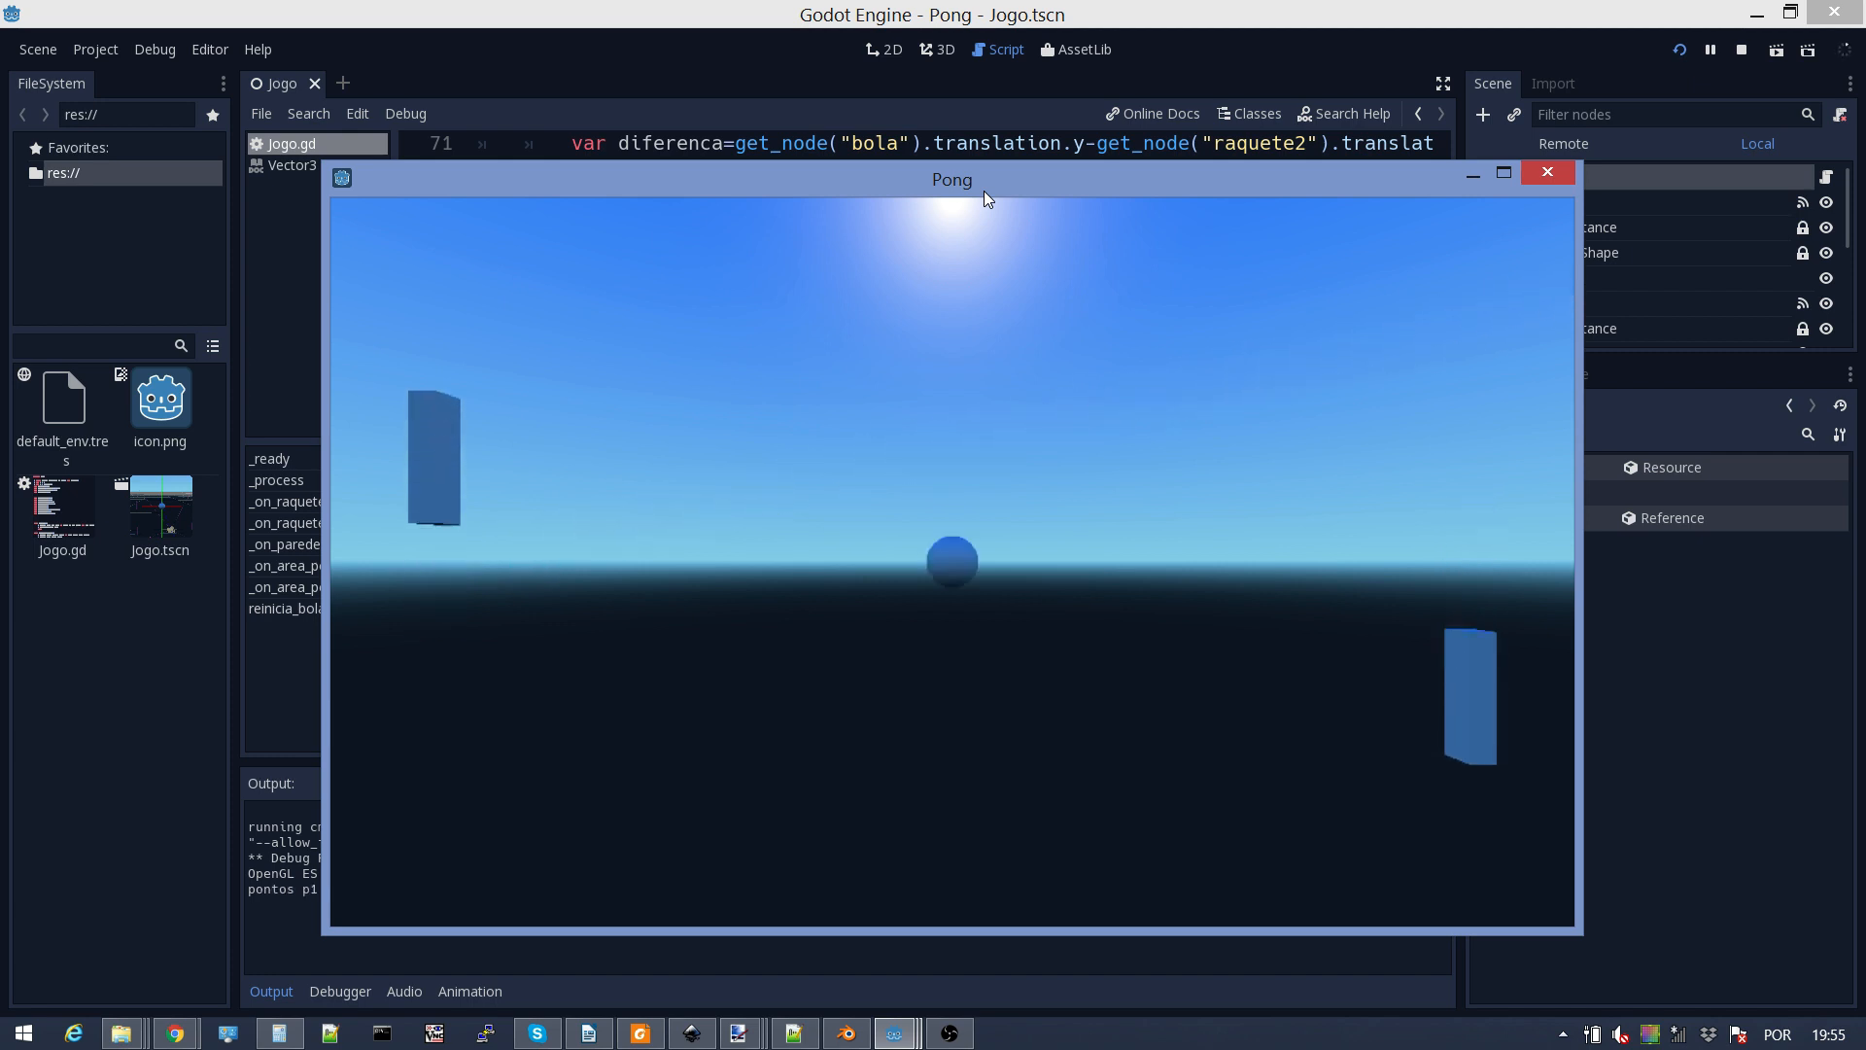
key("Down")
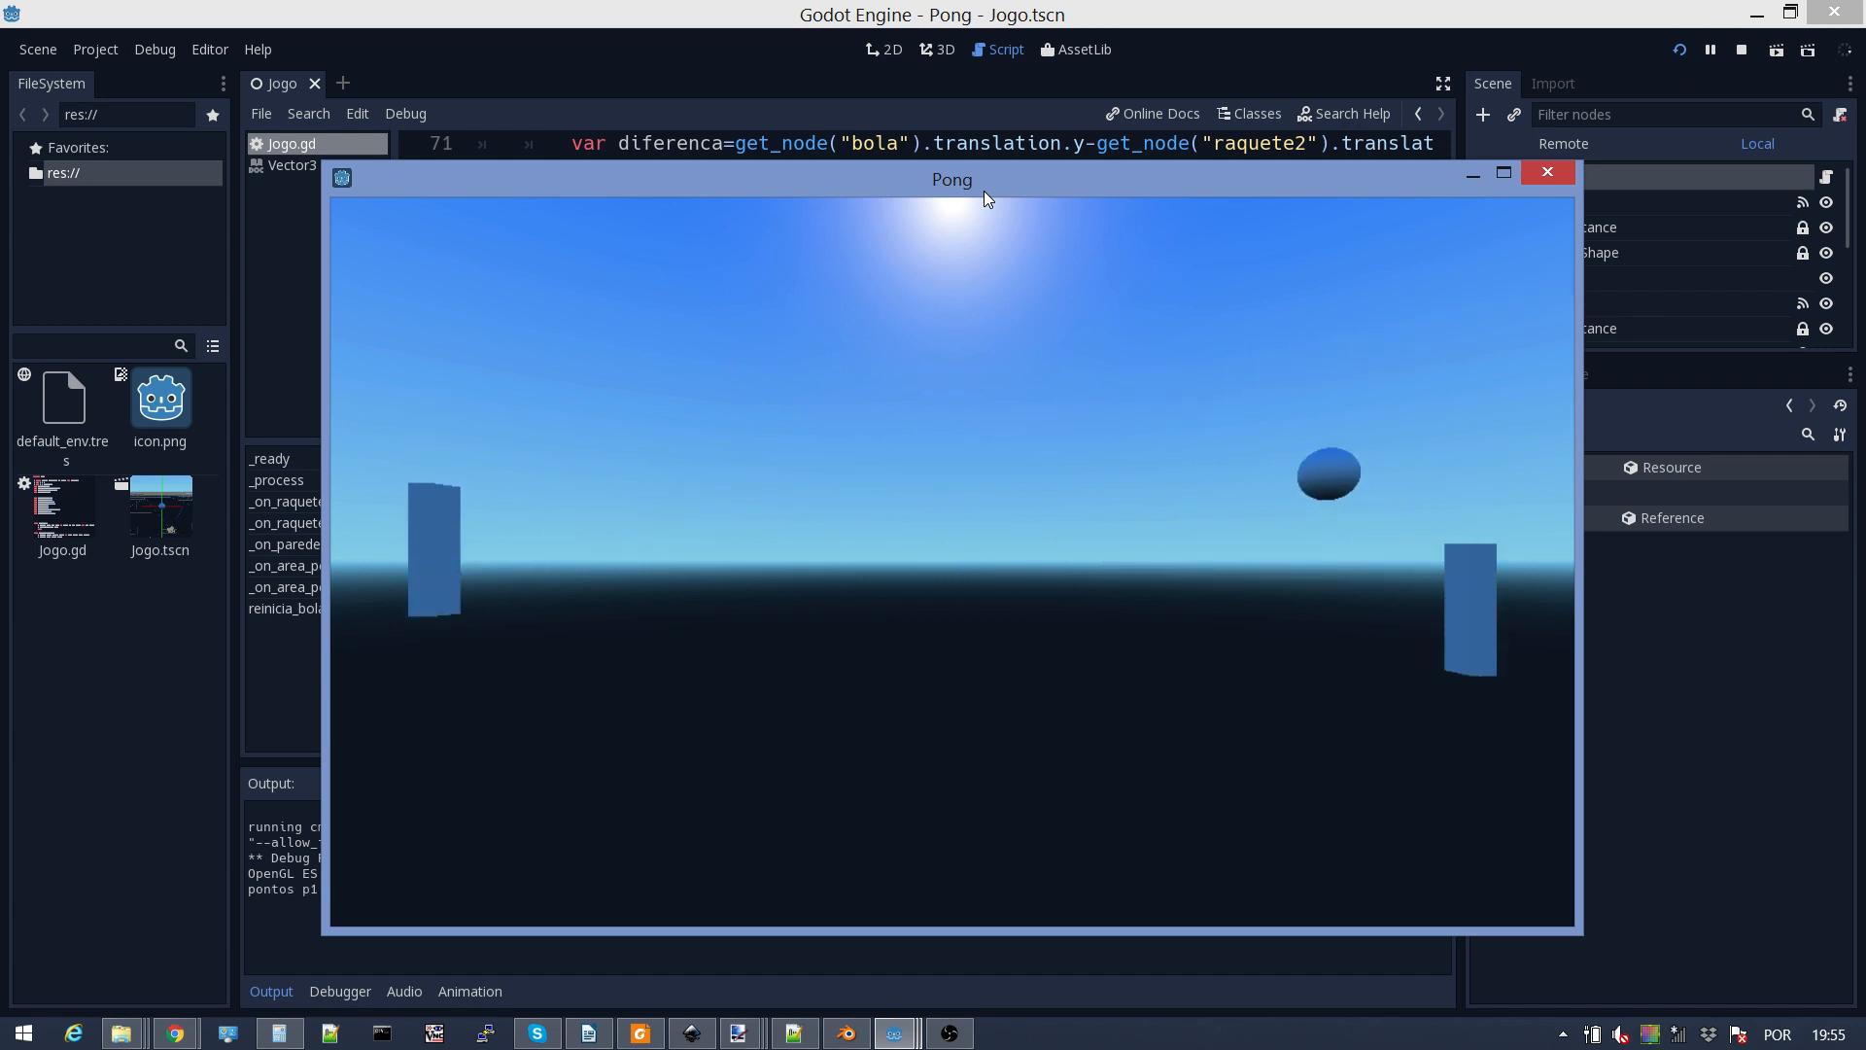
key("Up")
key("Down")
key("Down")
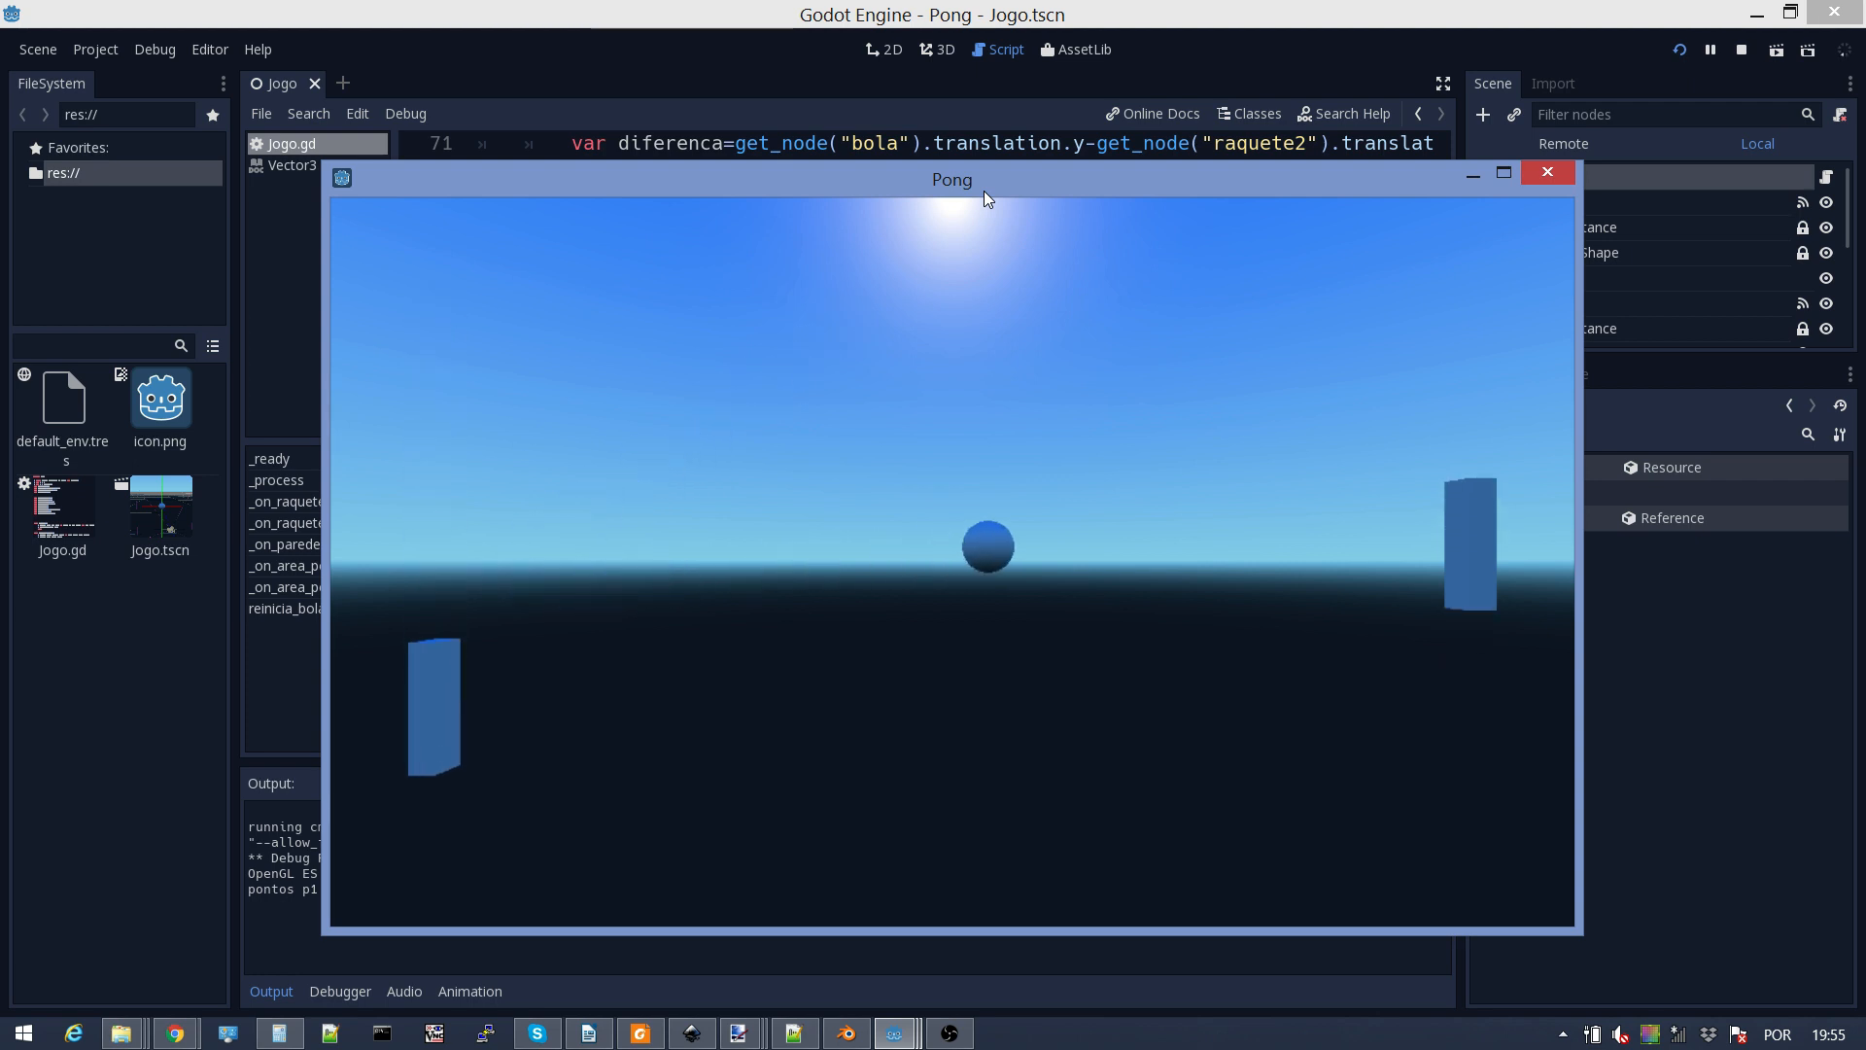
key("Up")
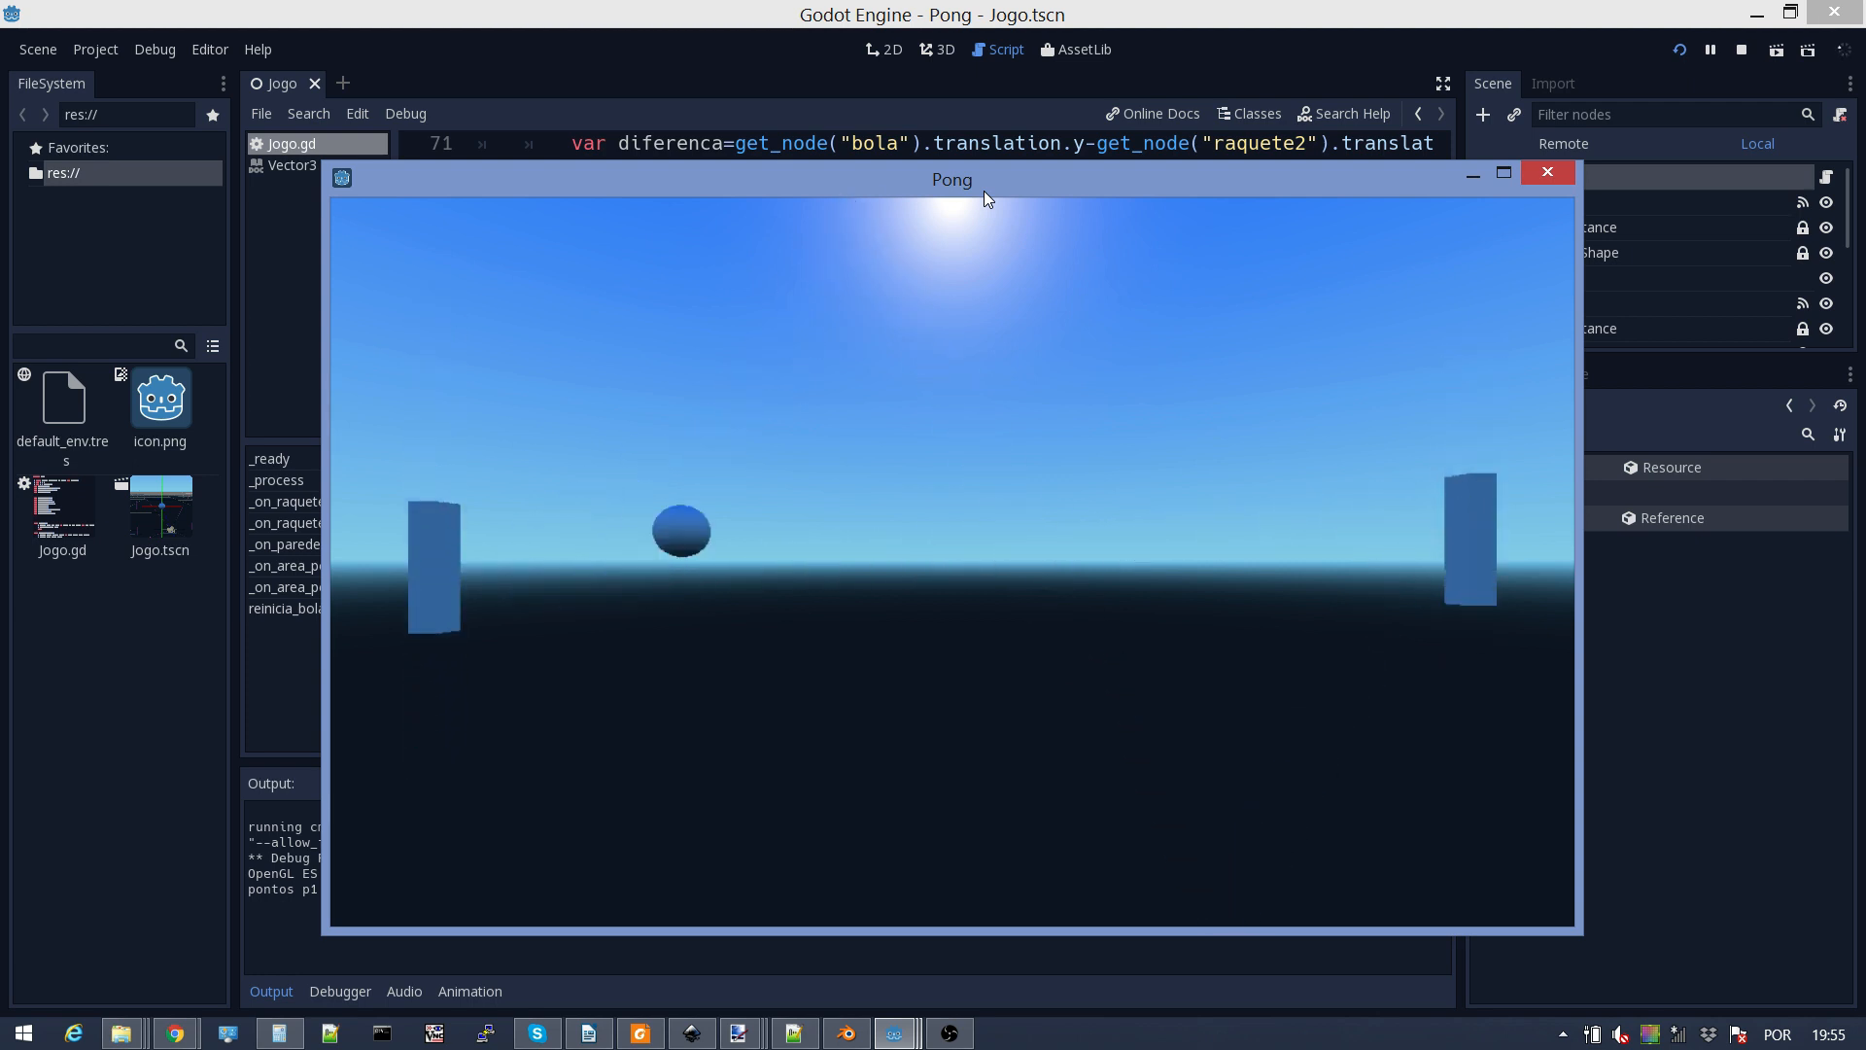
key("Down")
key("Up")
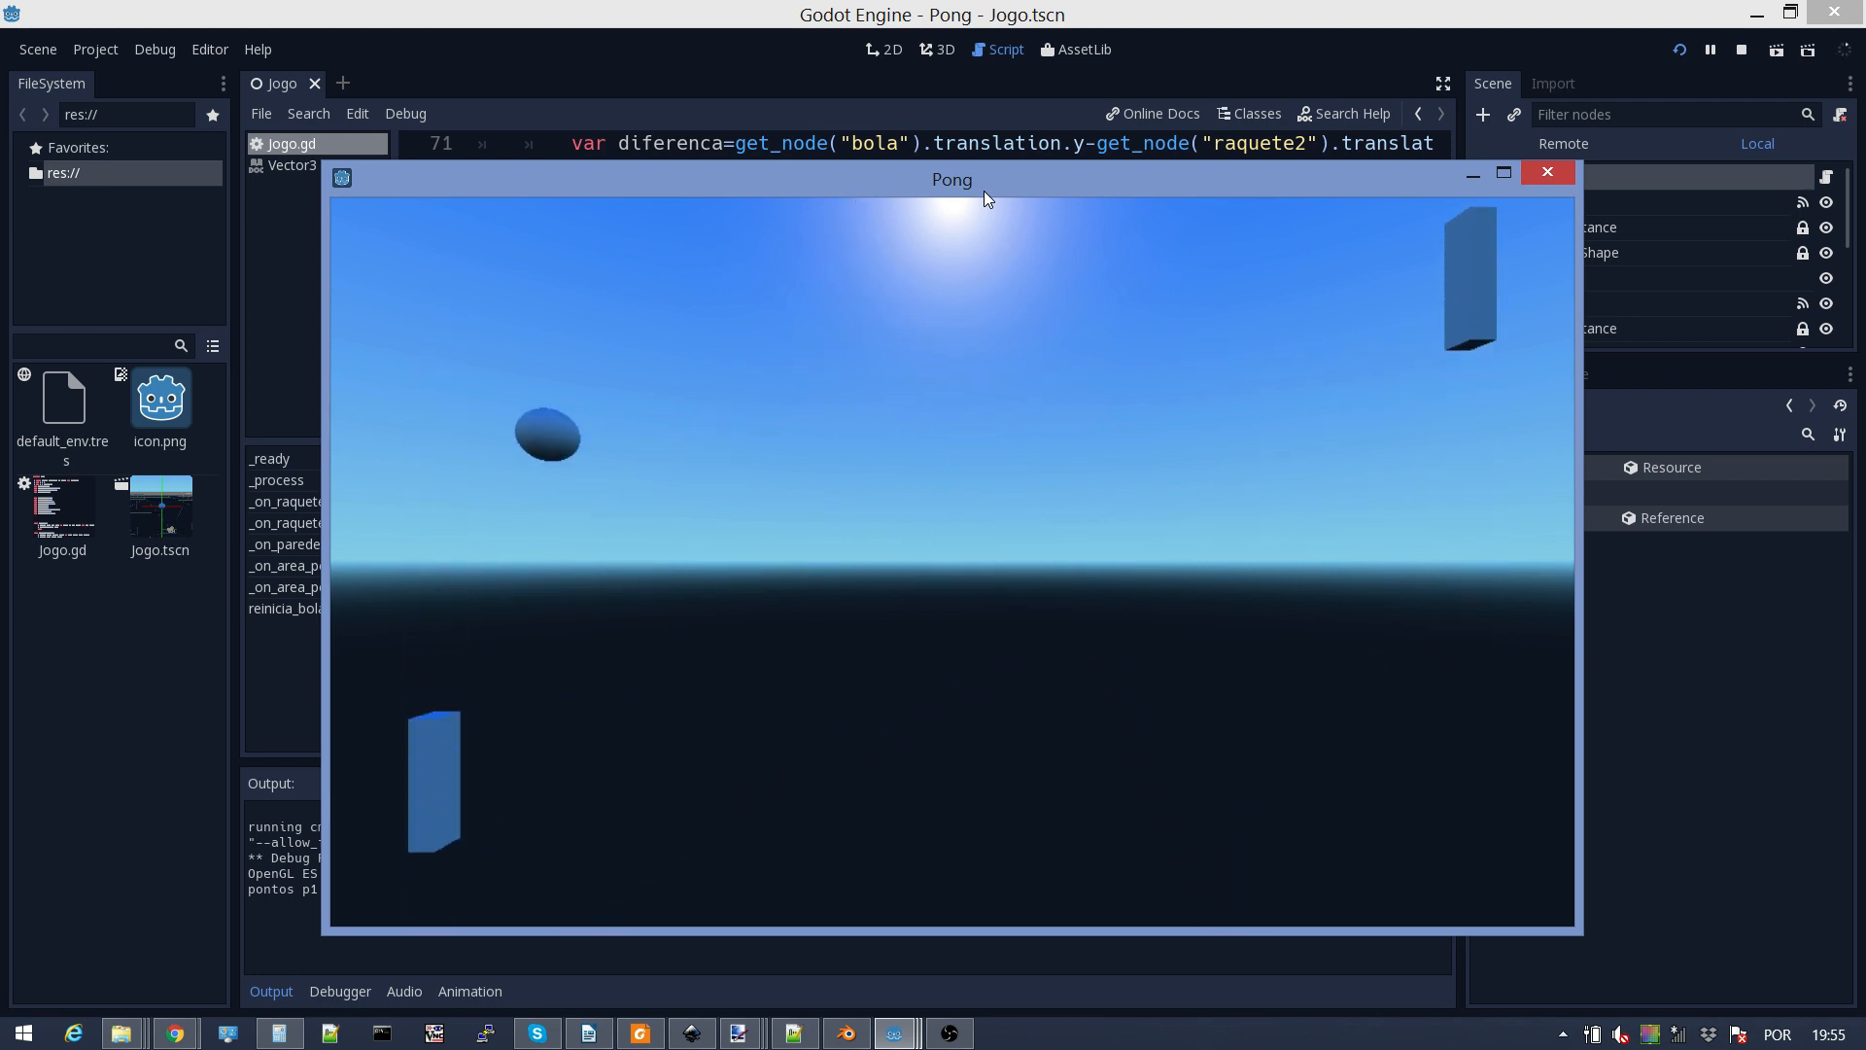
left_click(1534, 174)
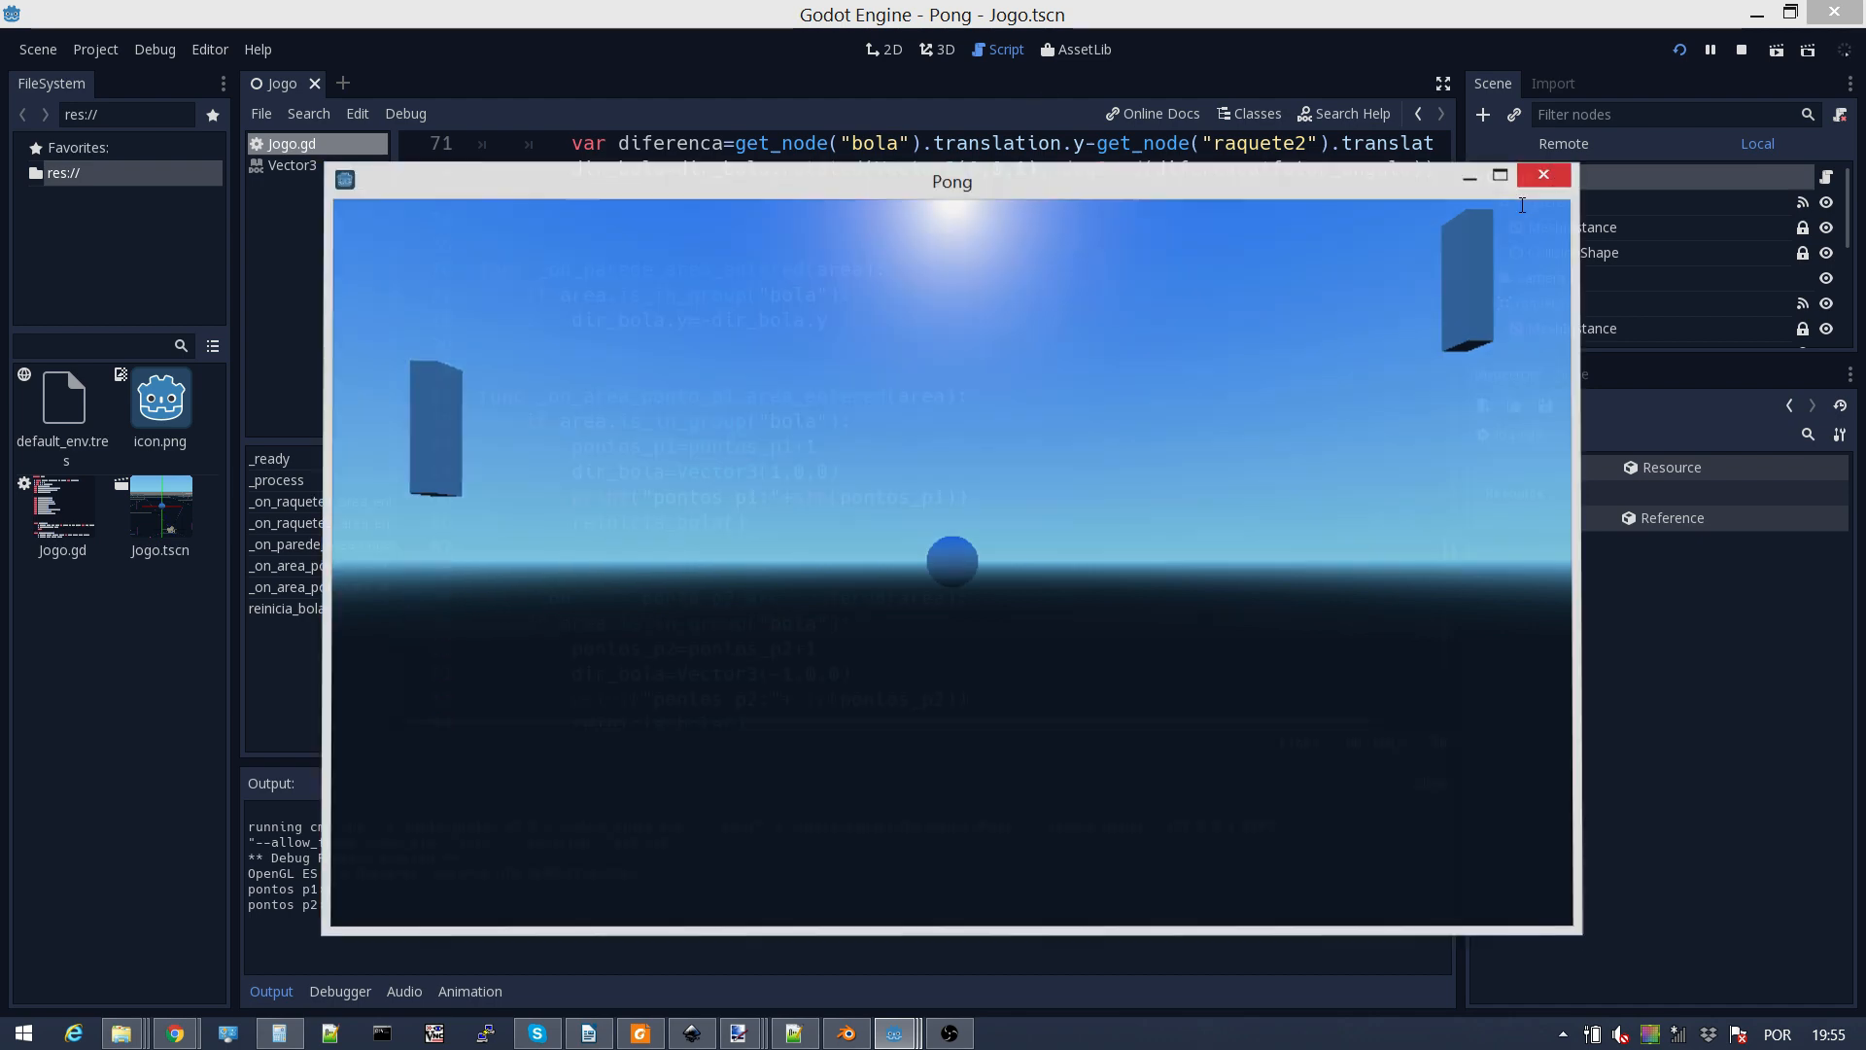
Step: Set the ball acceleration variable acel_bola to 0.2 in the declarations at the start of Jogo.gd
left_click(736, 374)
scroll(736, 380, "up", 20)
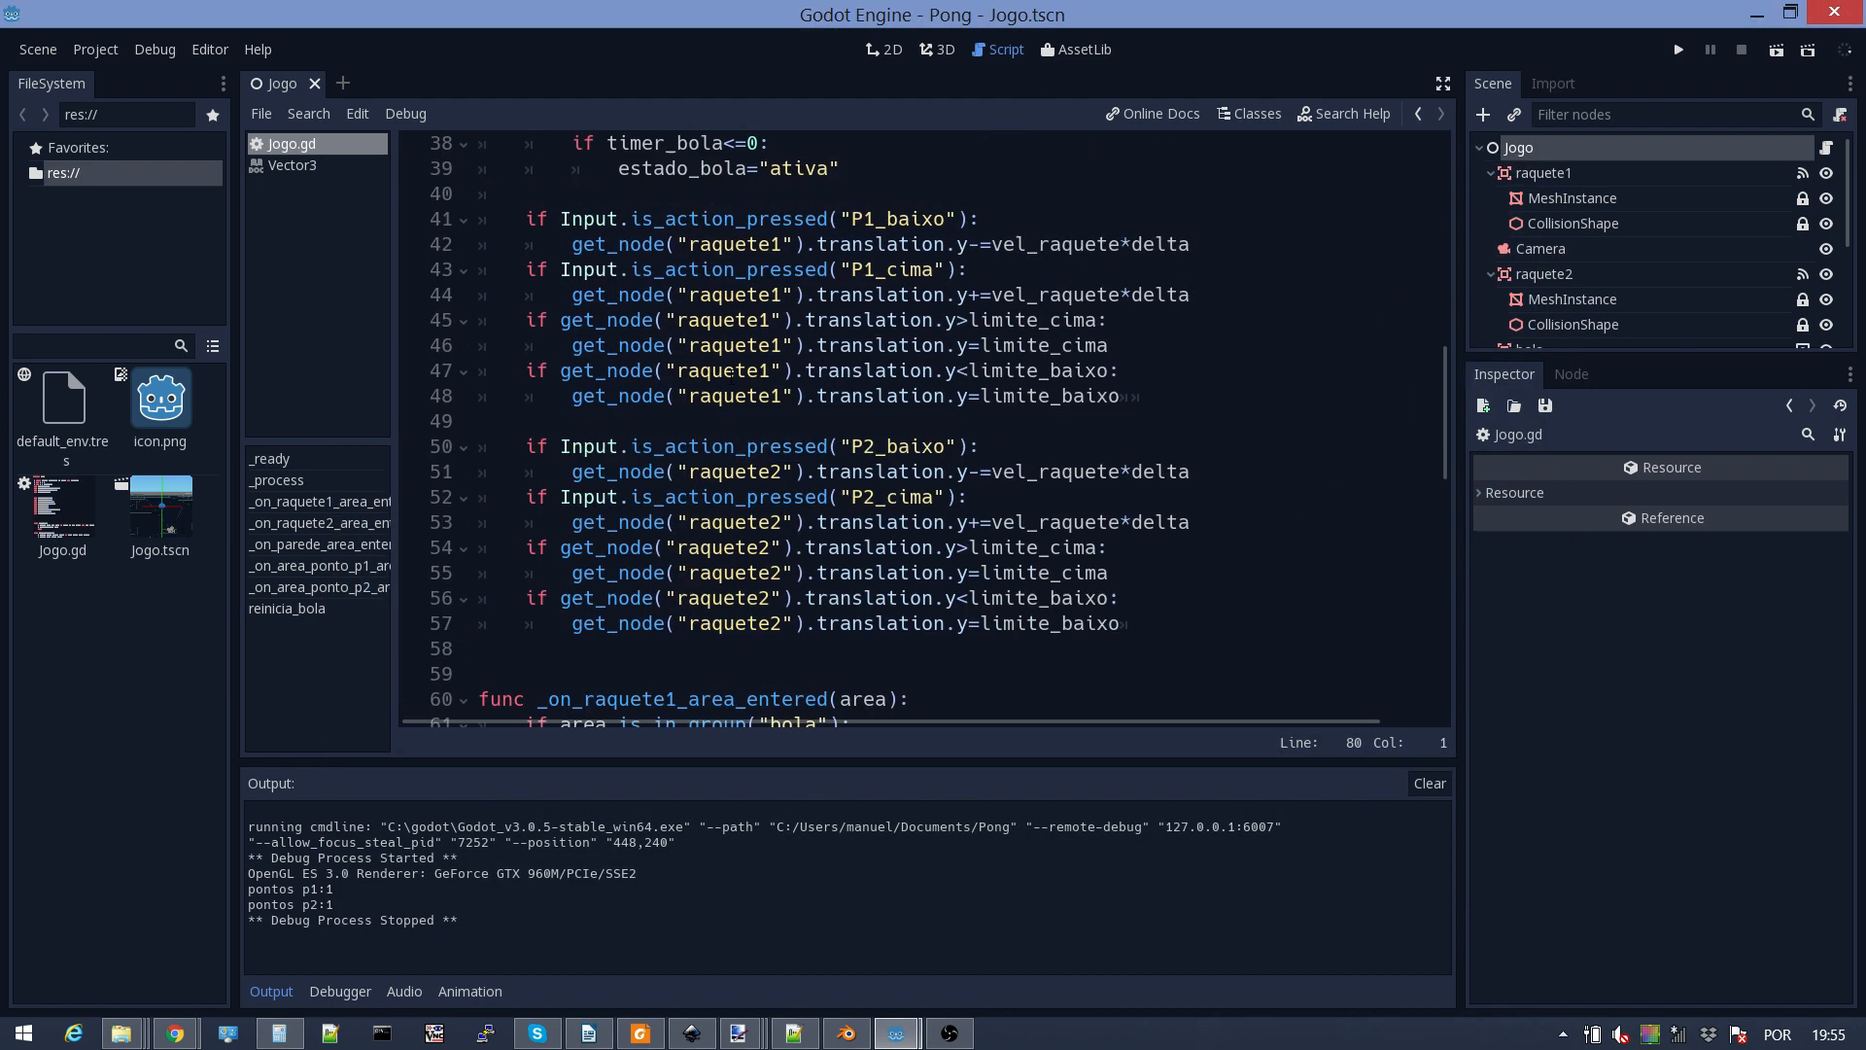
left_click_drag(1444, 224, 1450, 171)
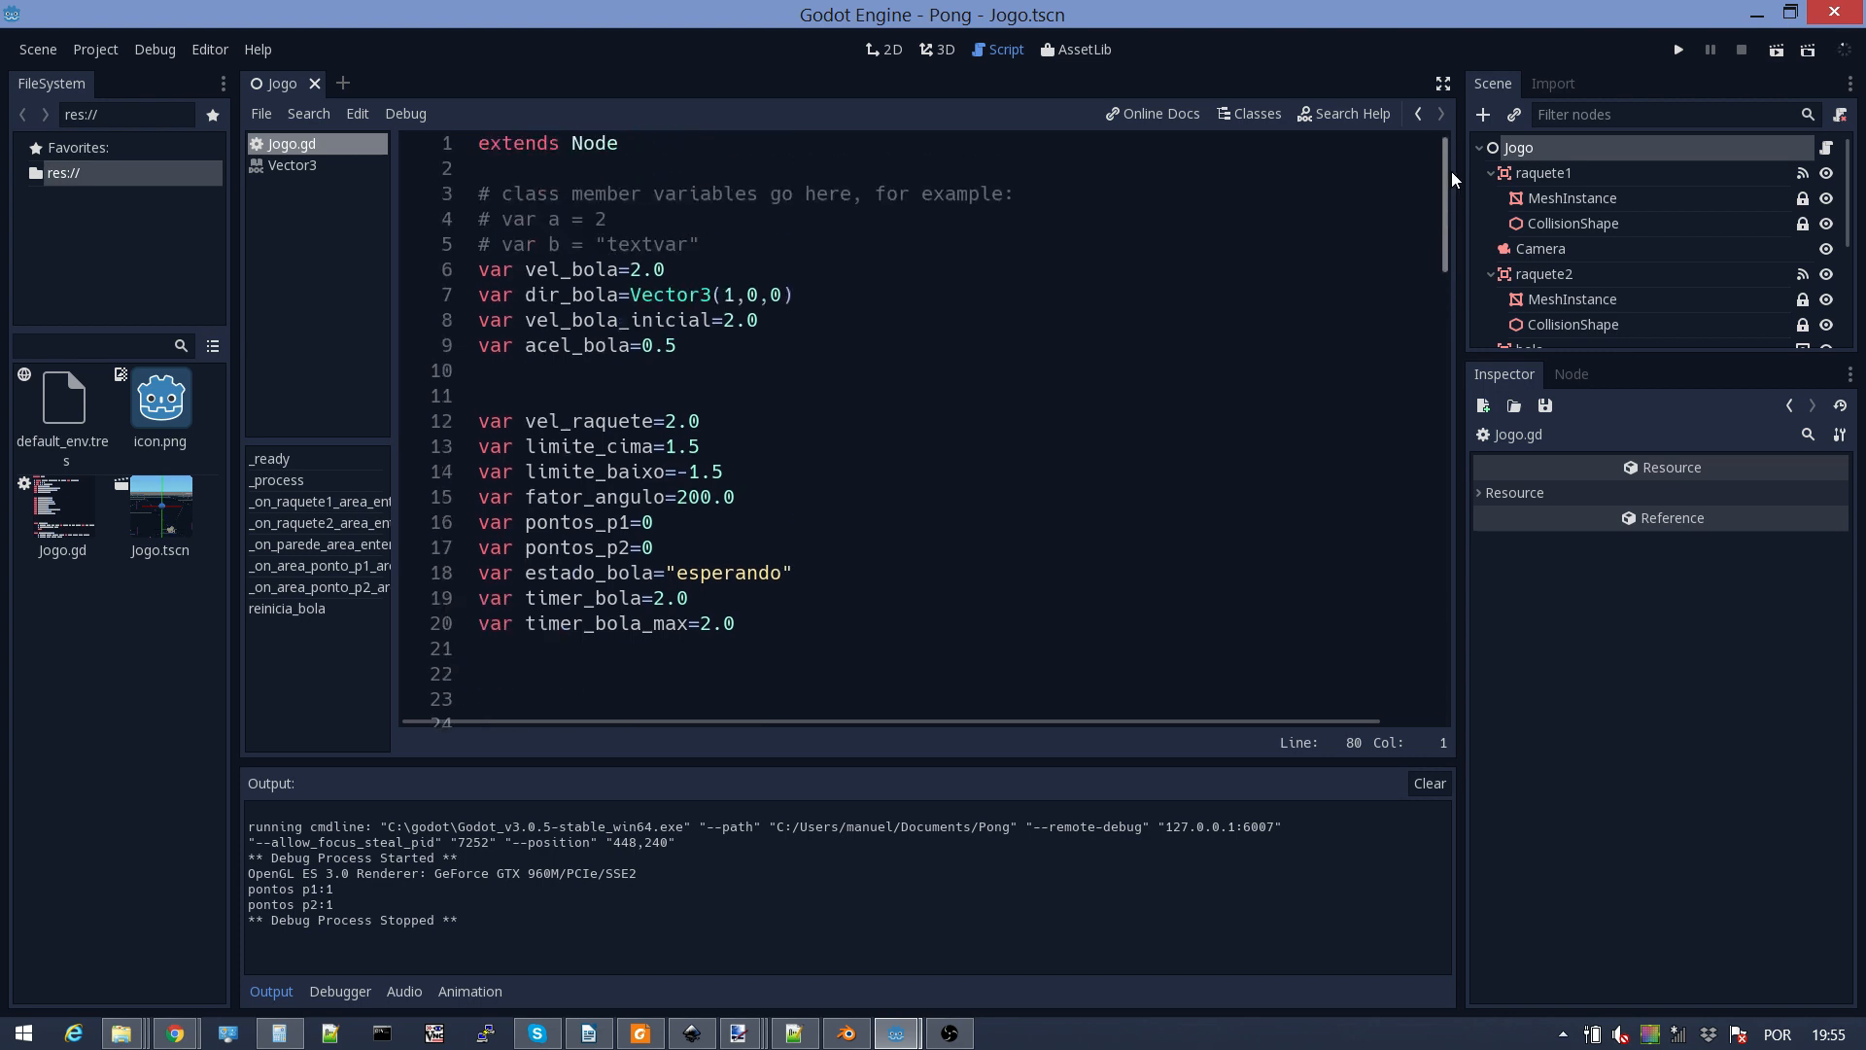
left_click(678, 345)
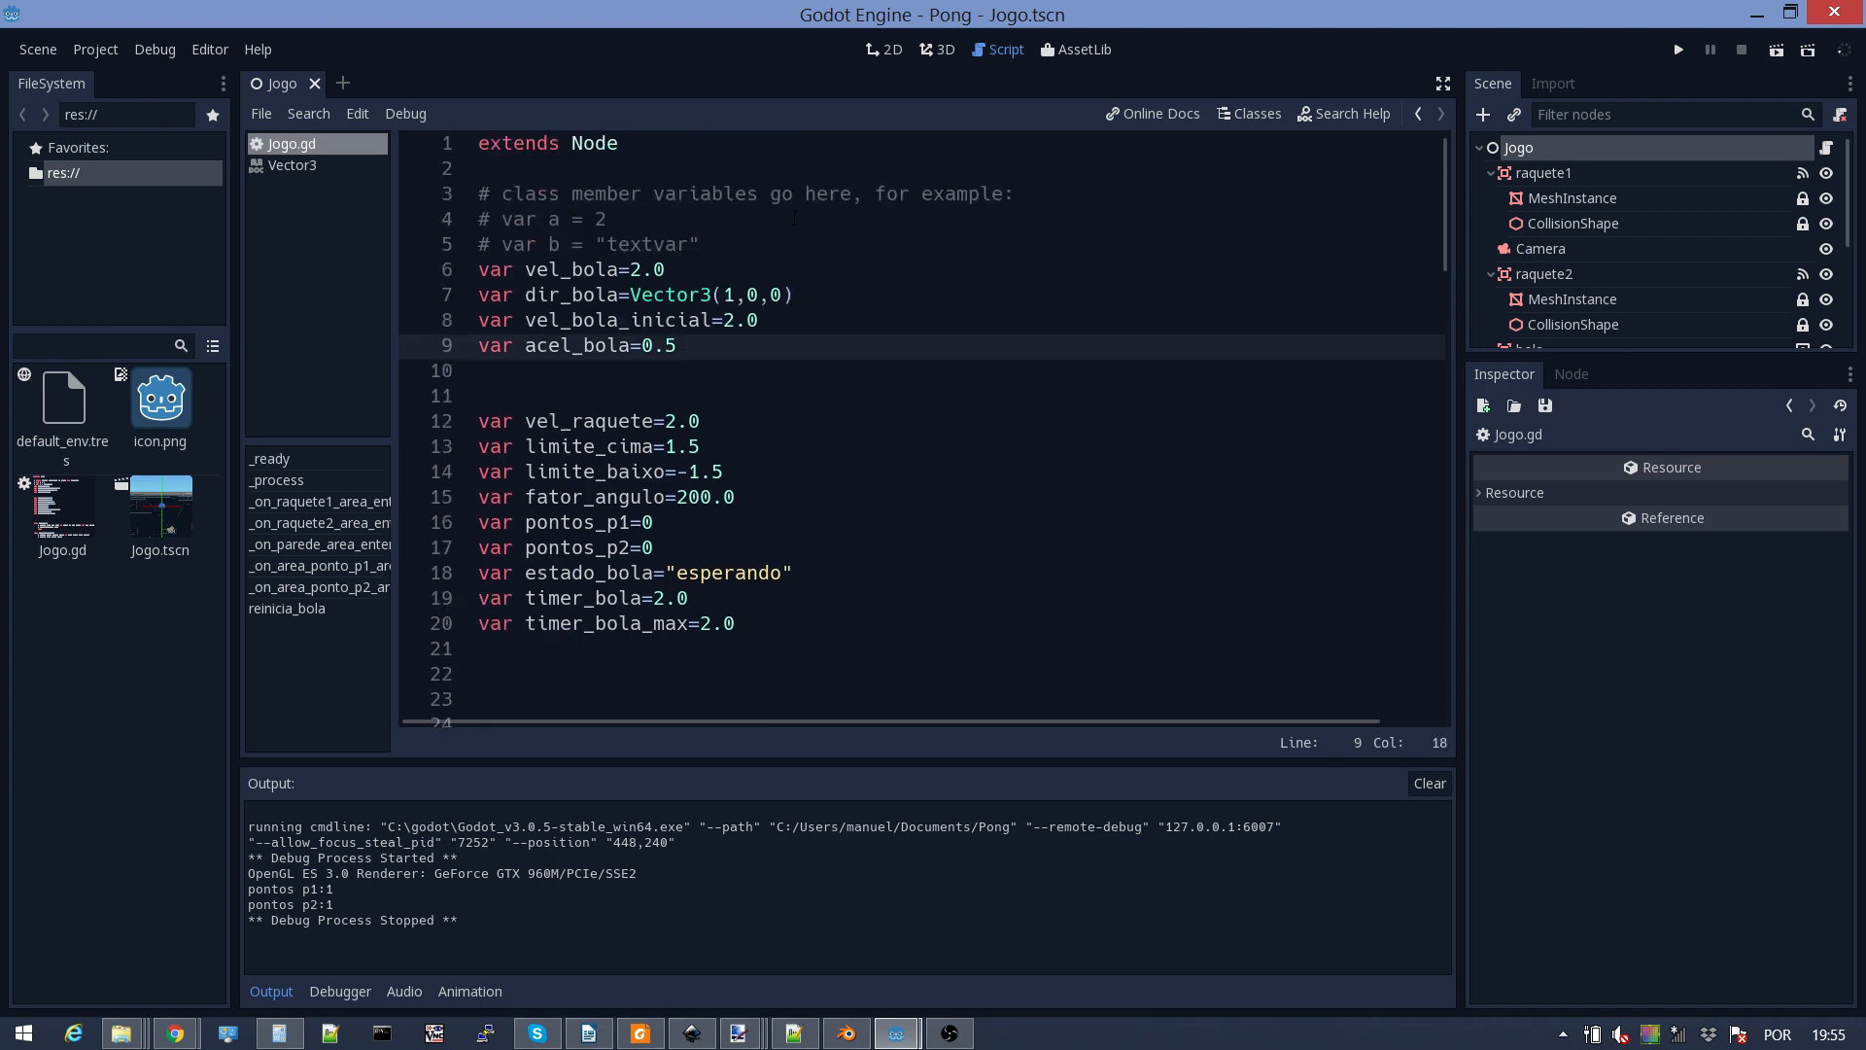
key("BackSpace")
type("2")
Step: Run the project, move both paddles to test the ball with the 0.2 acceleration, and close the game window
left_click(1676, 50)
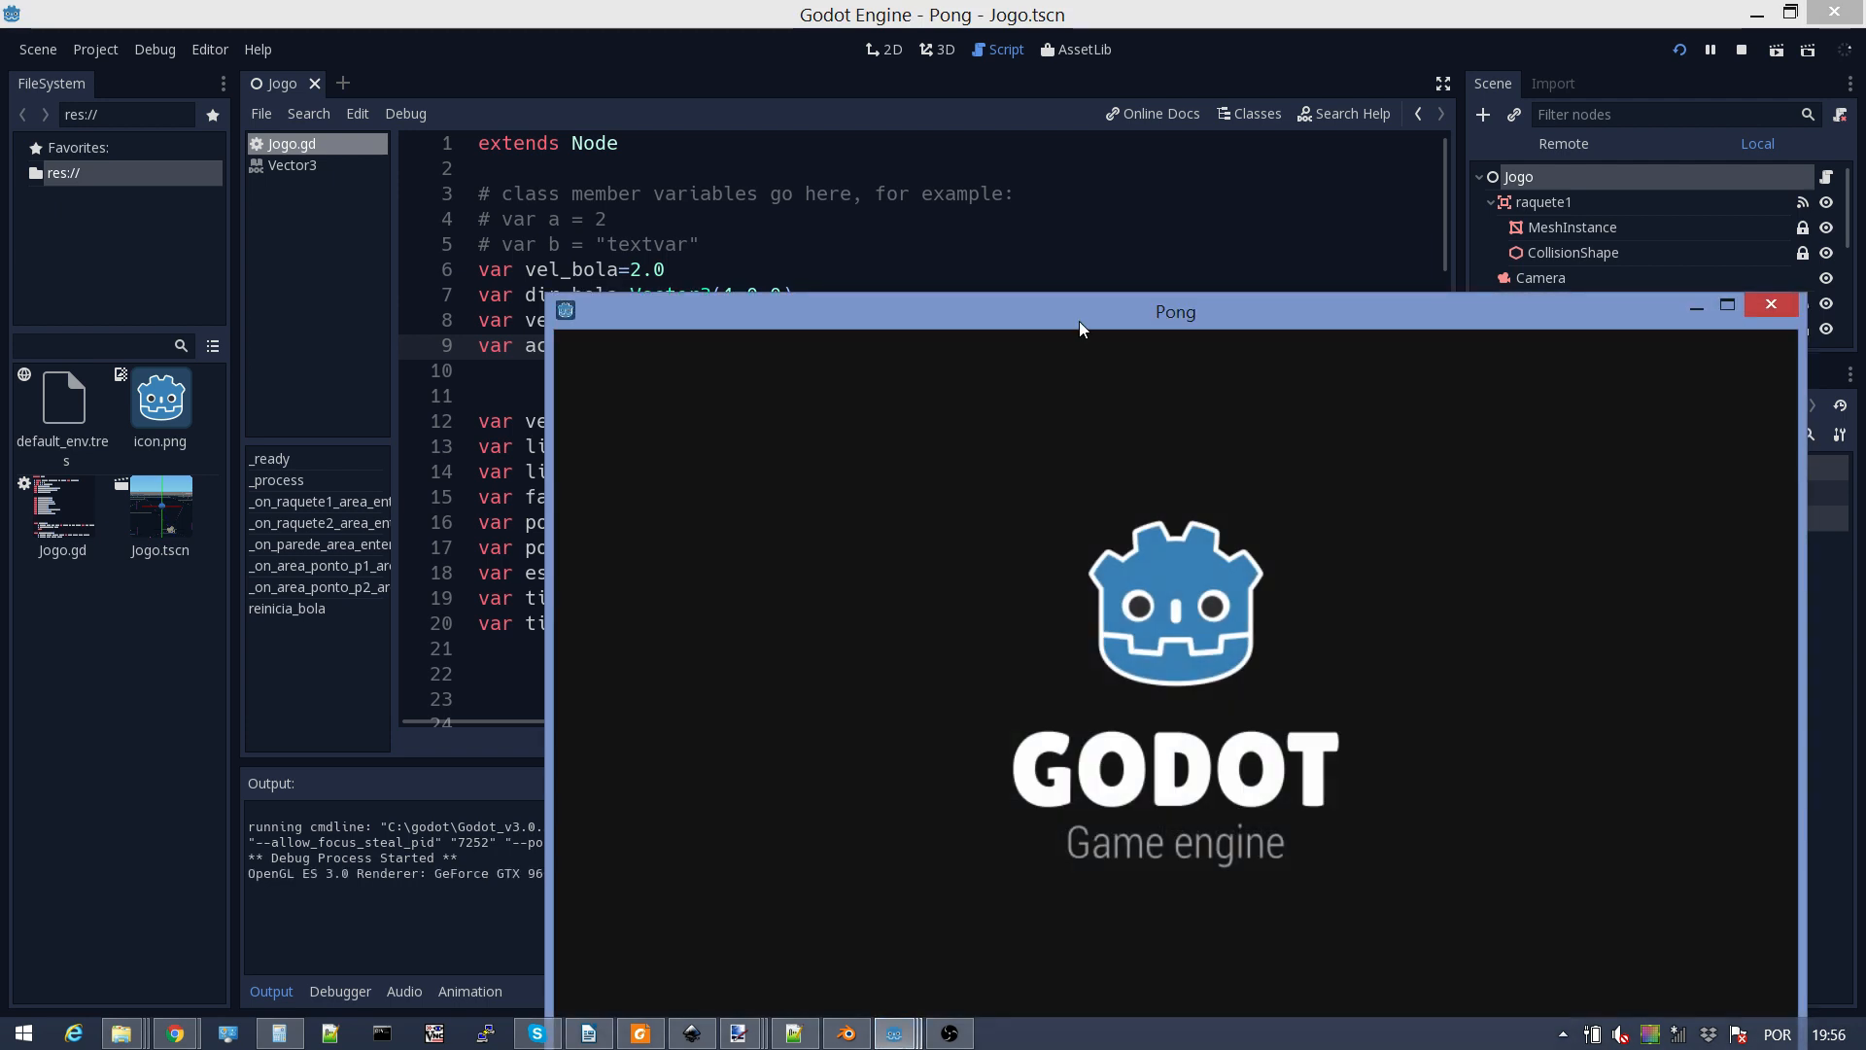
left_click_drag(1079, 321, 931, 225)
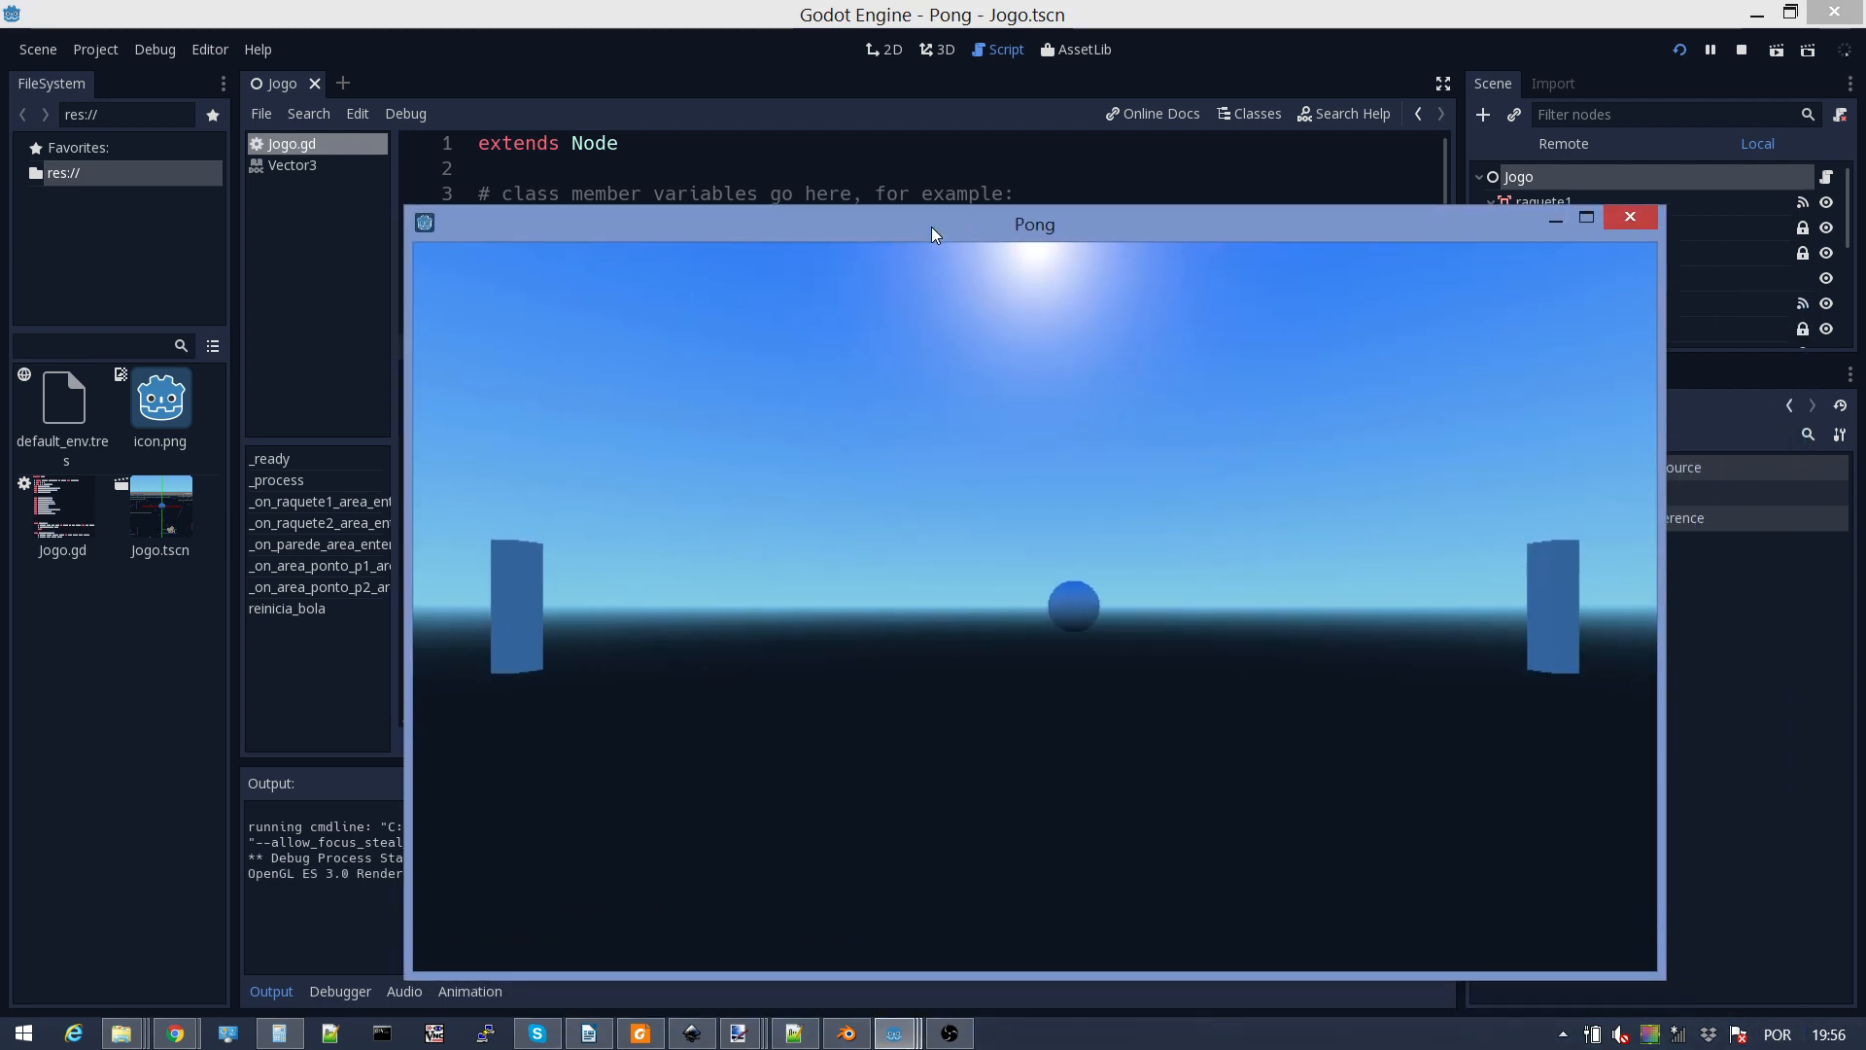
key("Up")
key("Down")
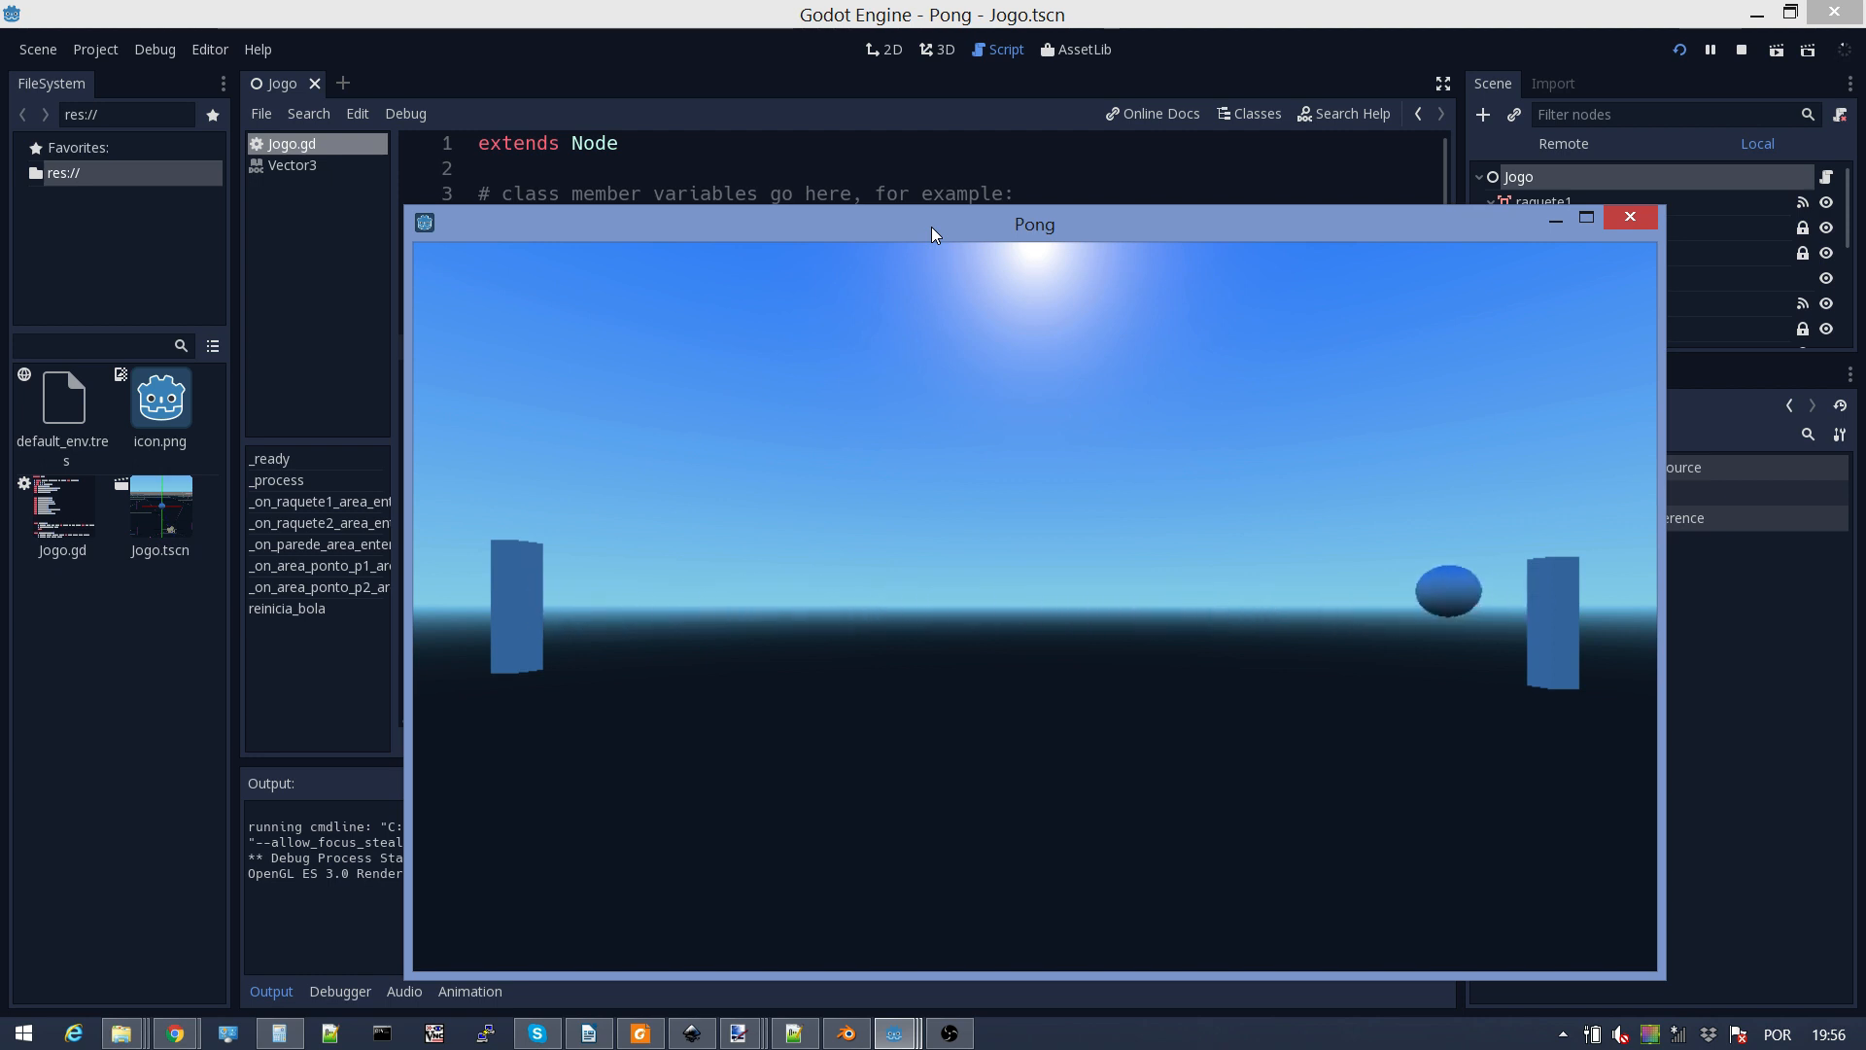
key("w")
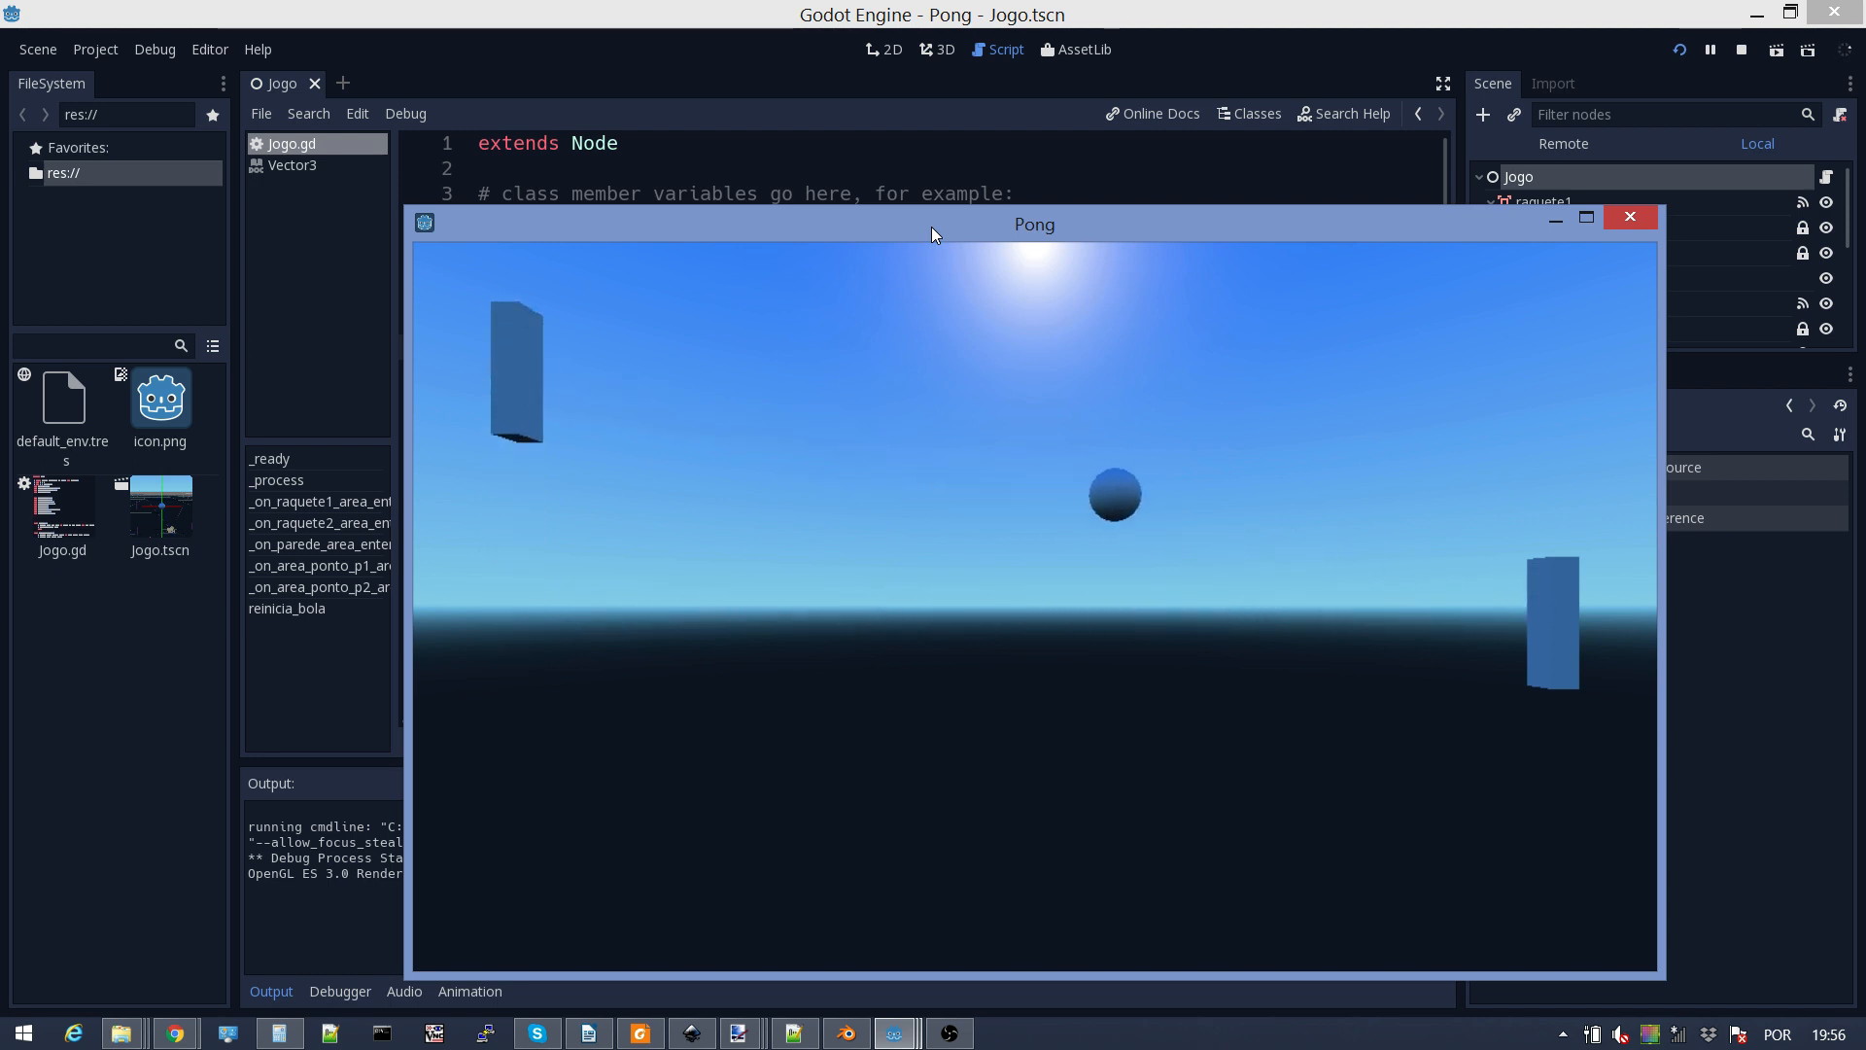
key("s")
key("s")
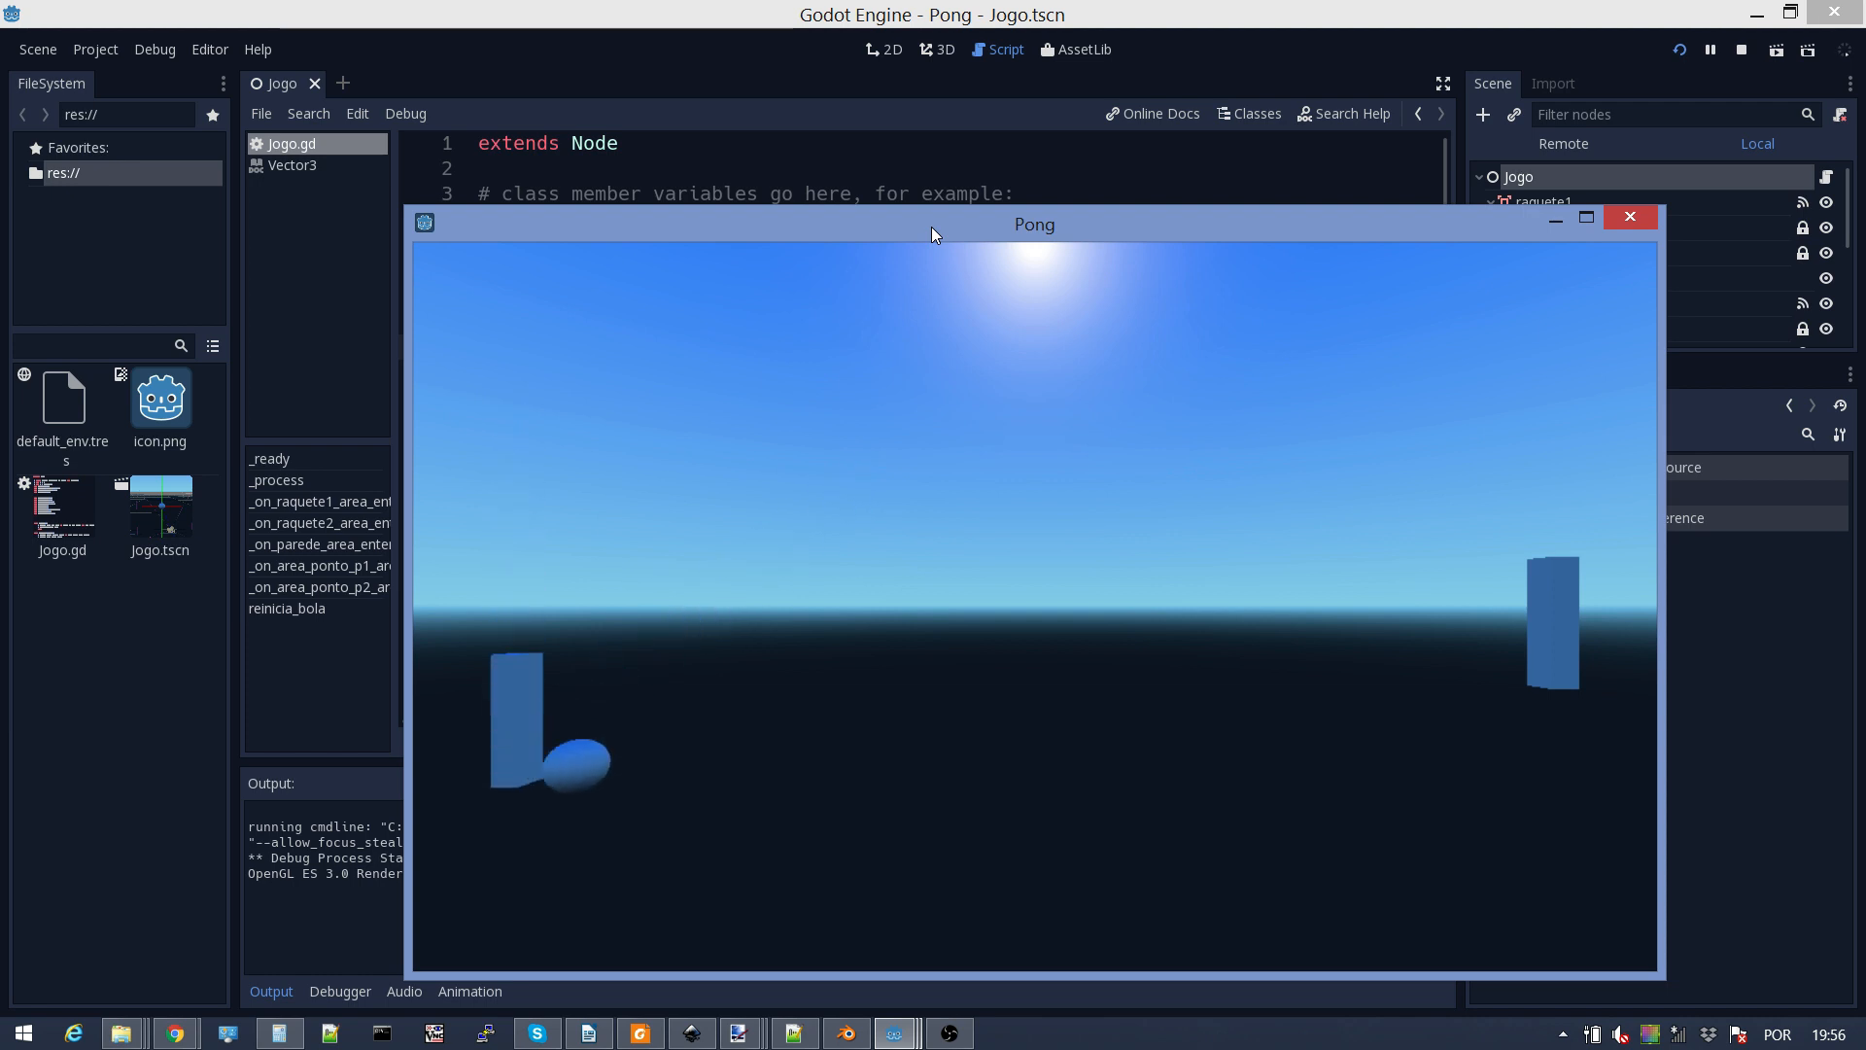
key("Up")
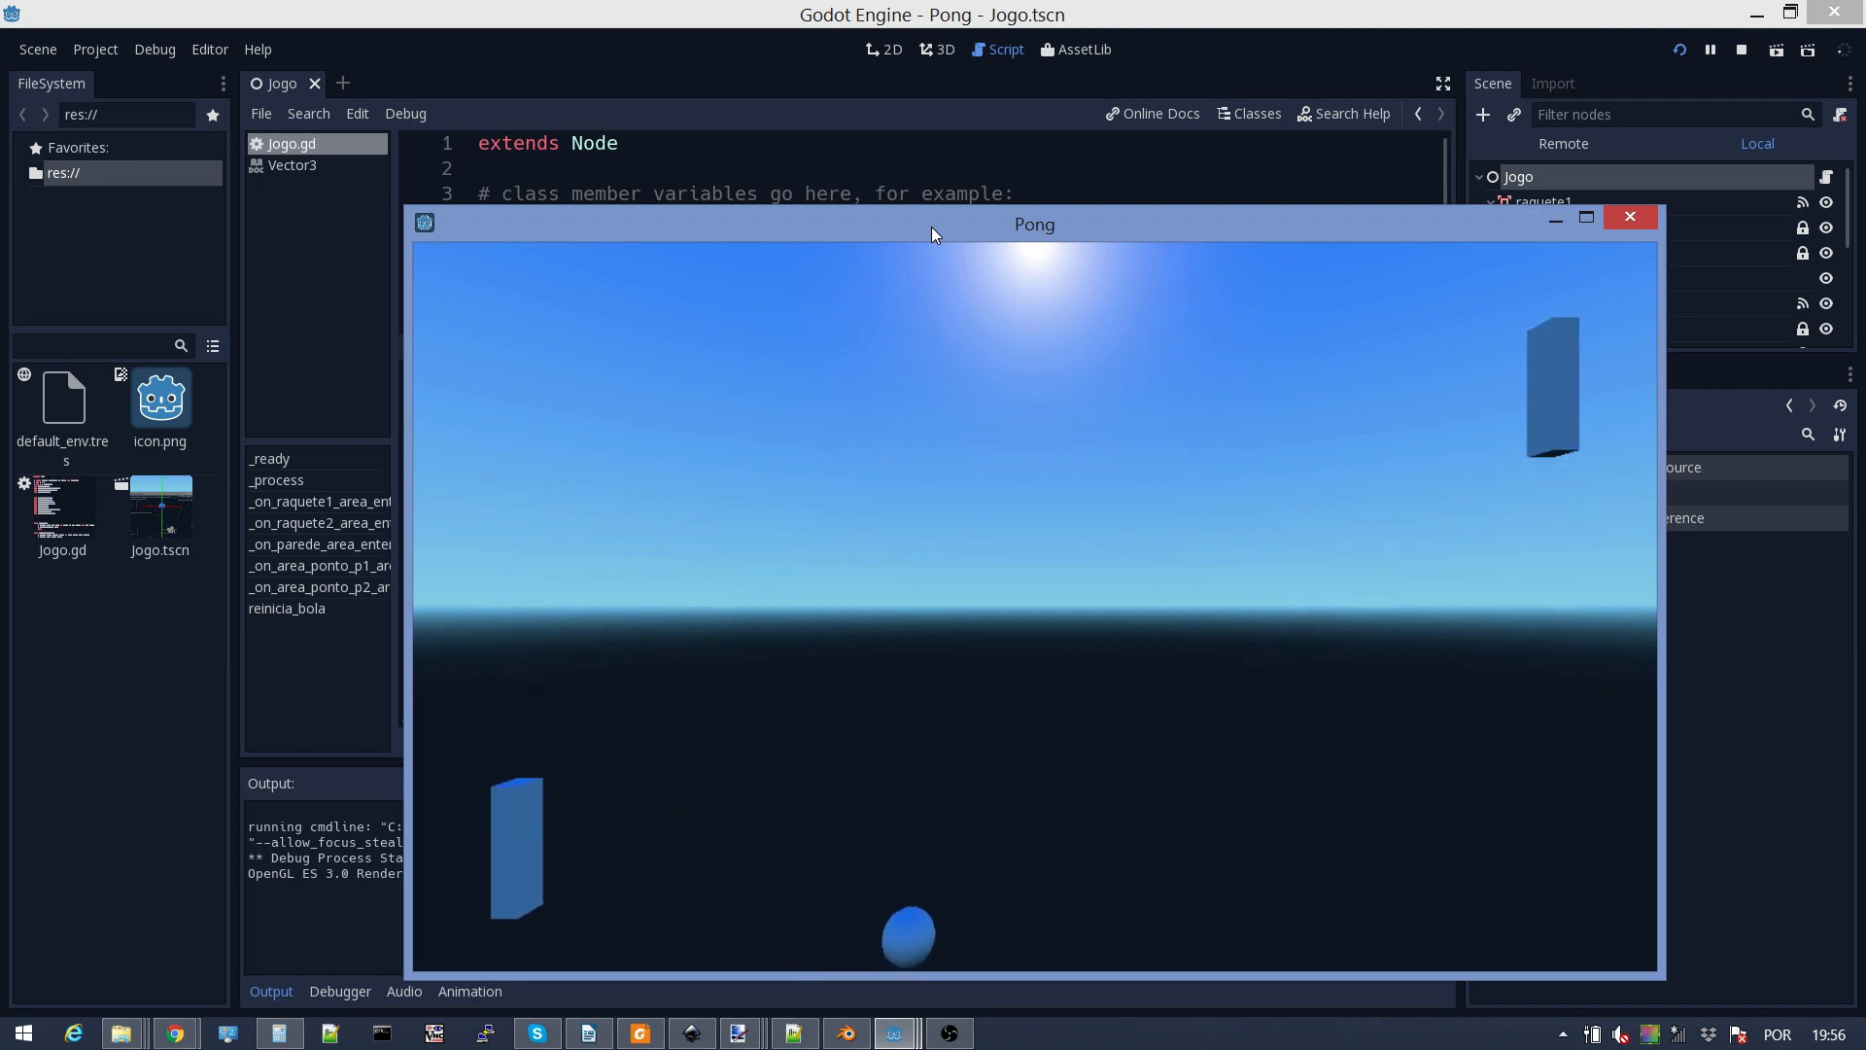
key("w")
key("s")
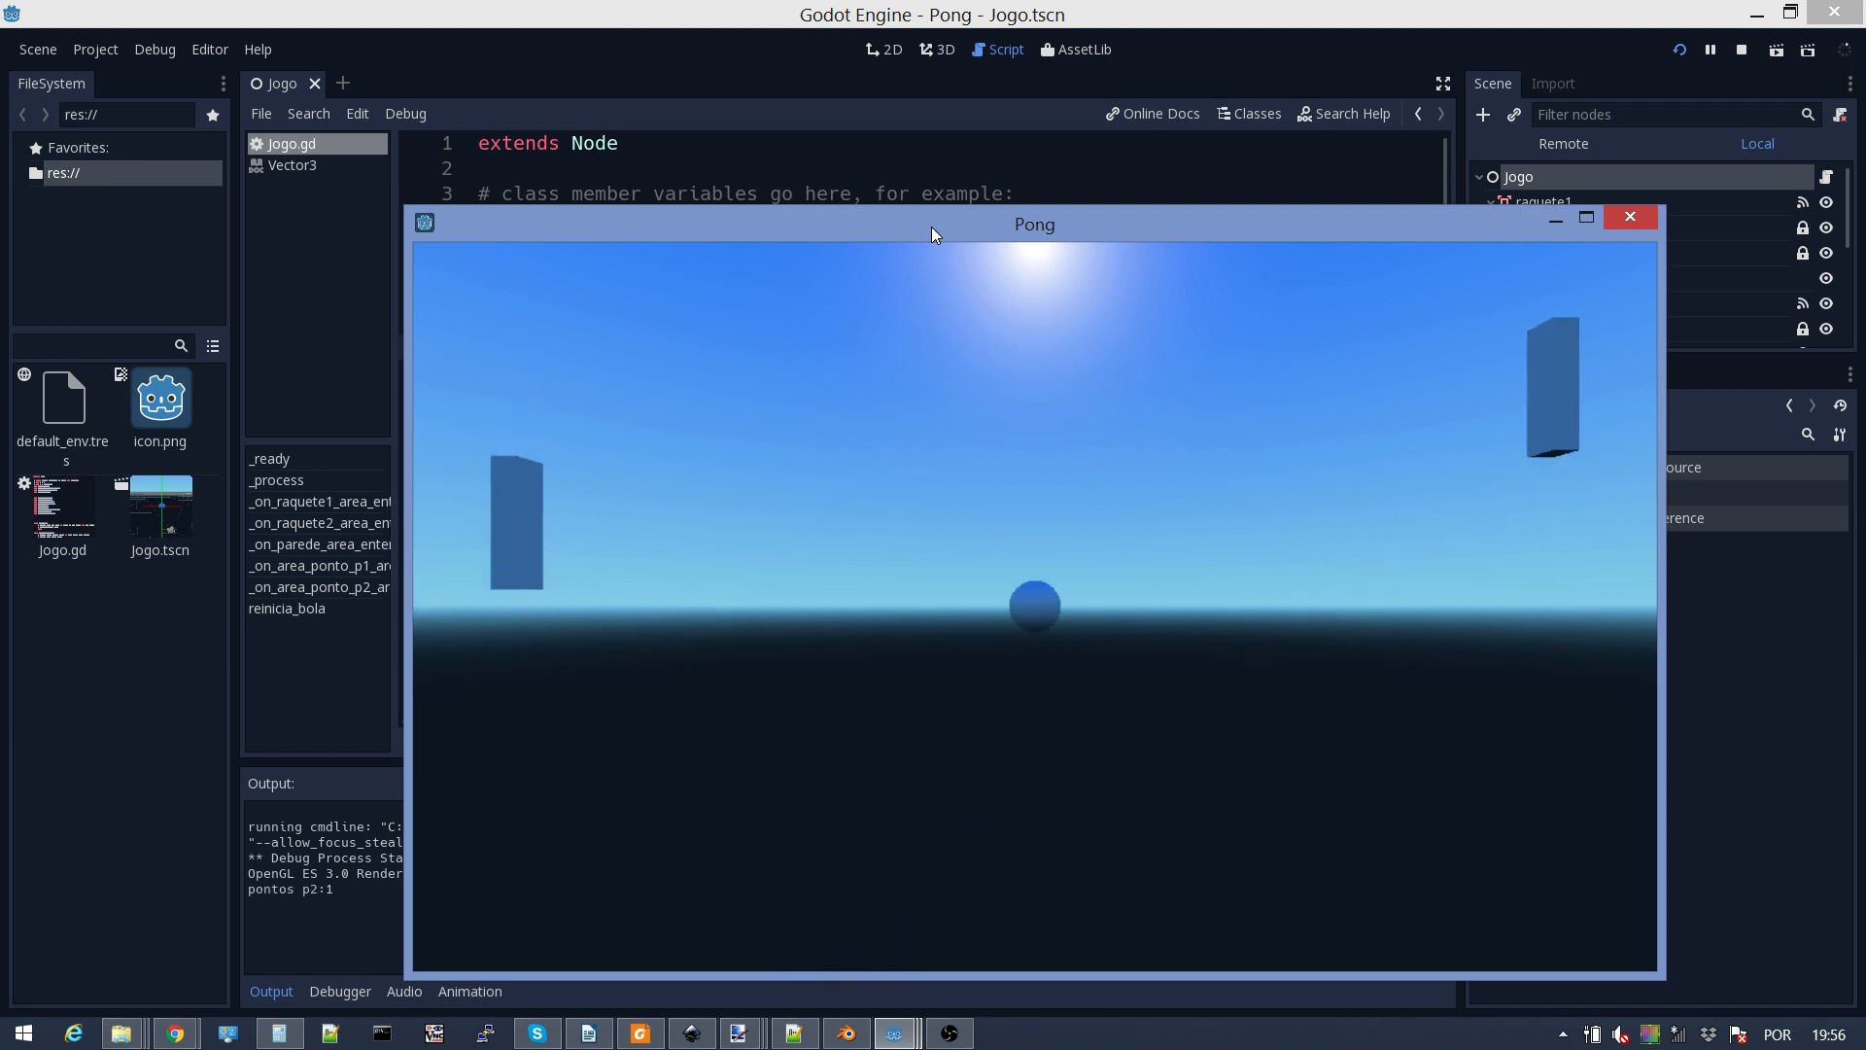
key("Down")
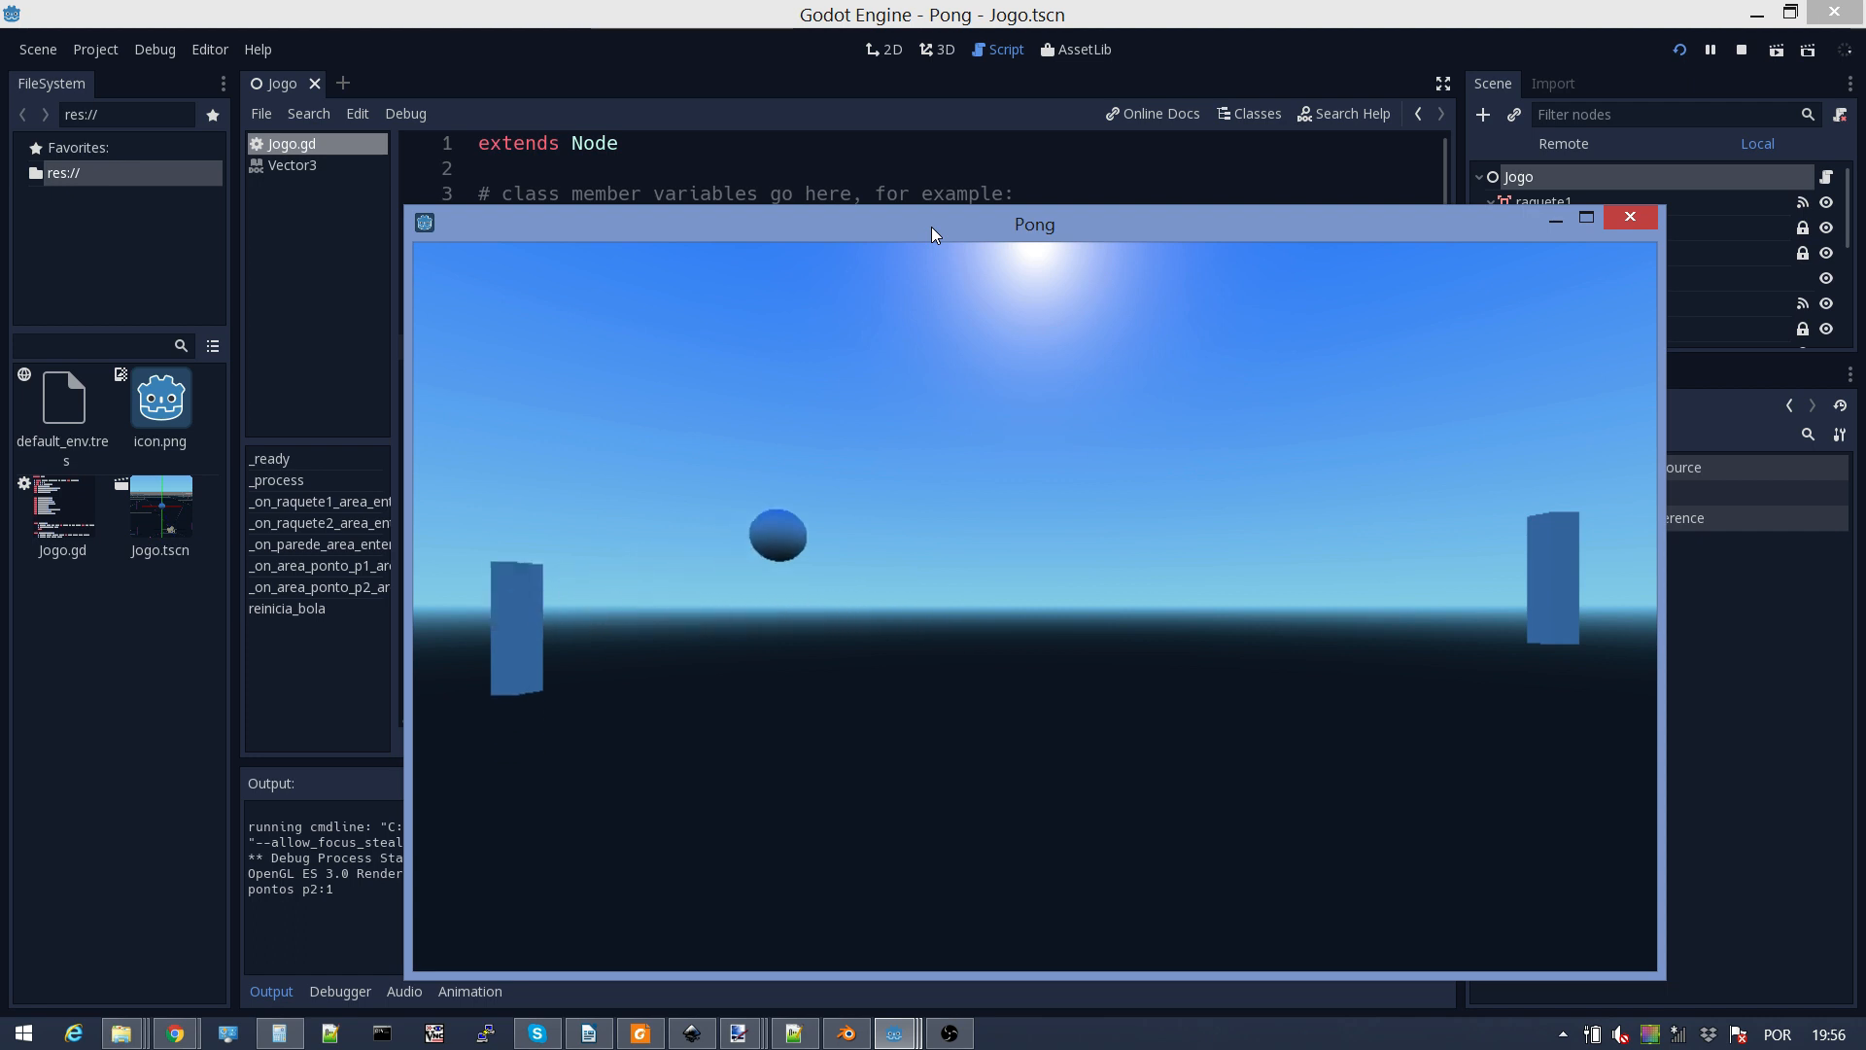
key("Up")
key("s")
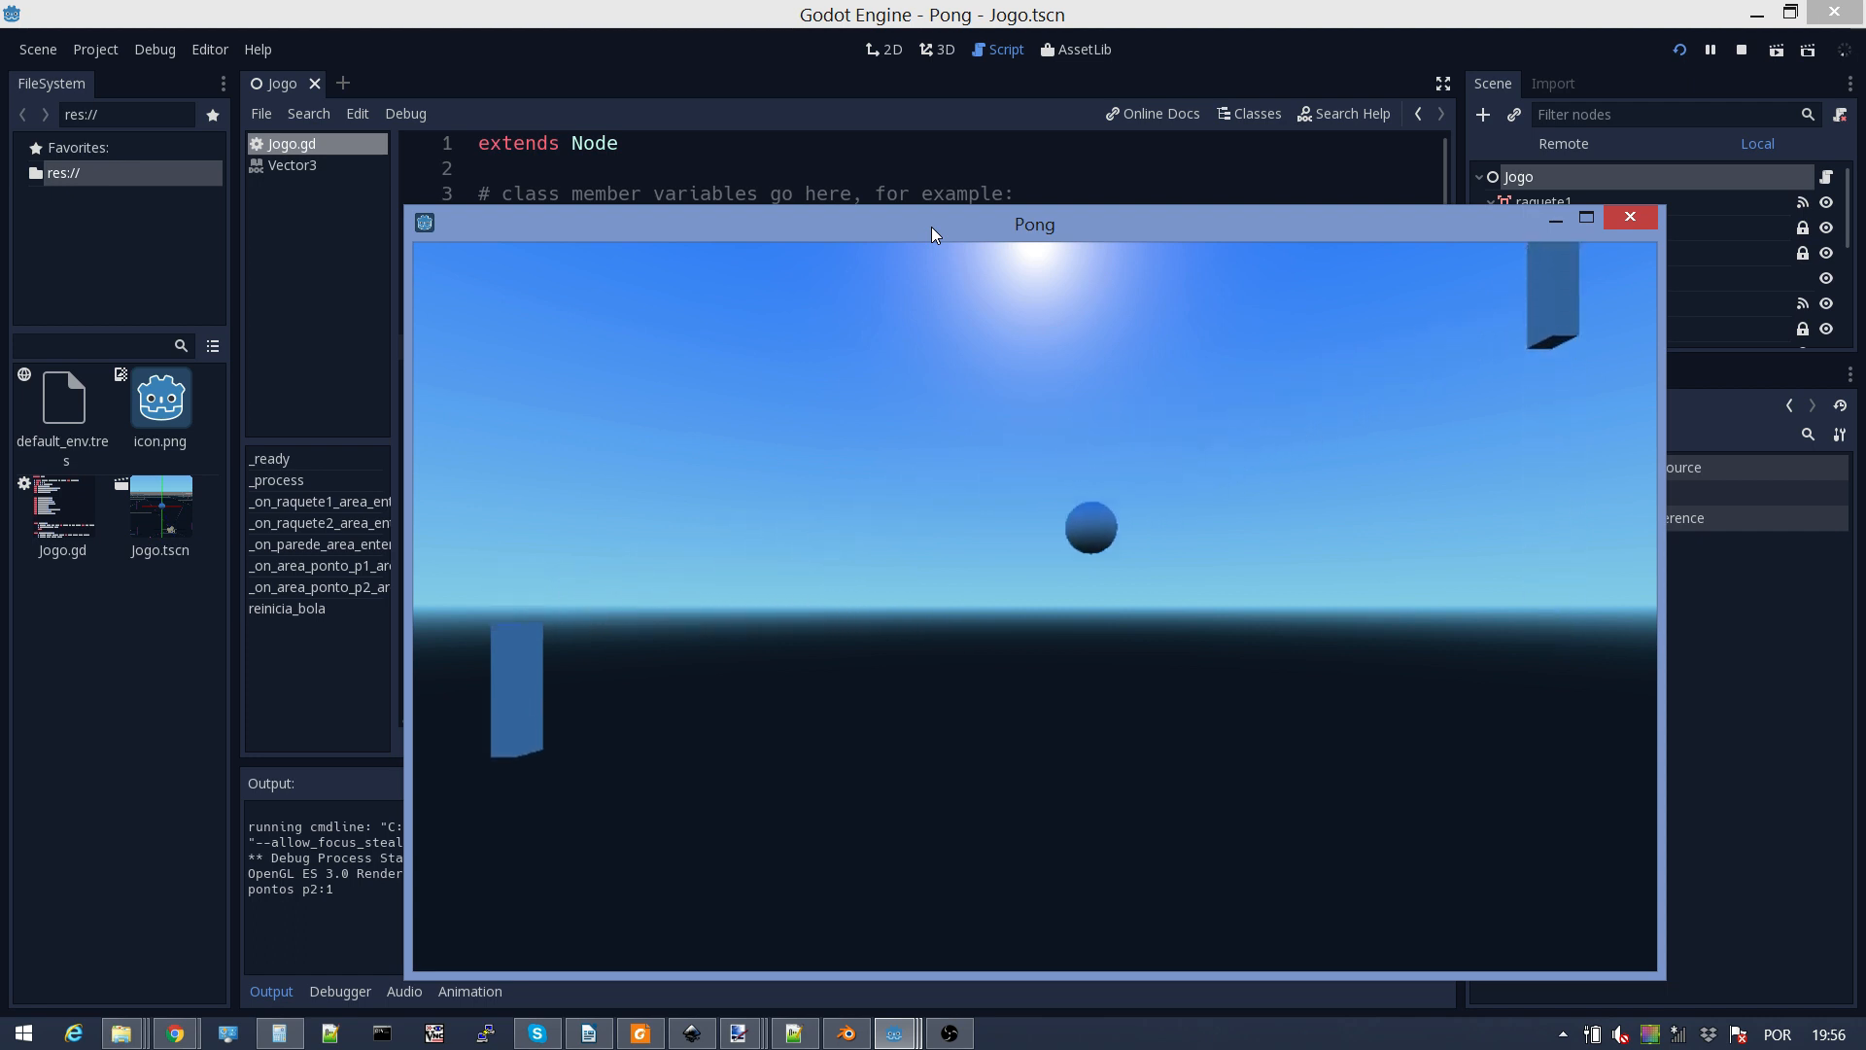
key("Down")
key("Down")
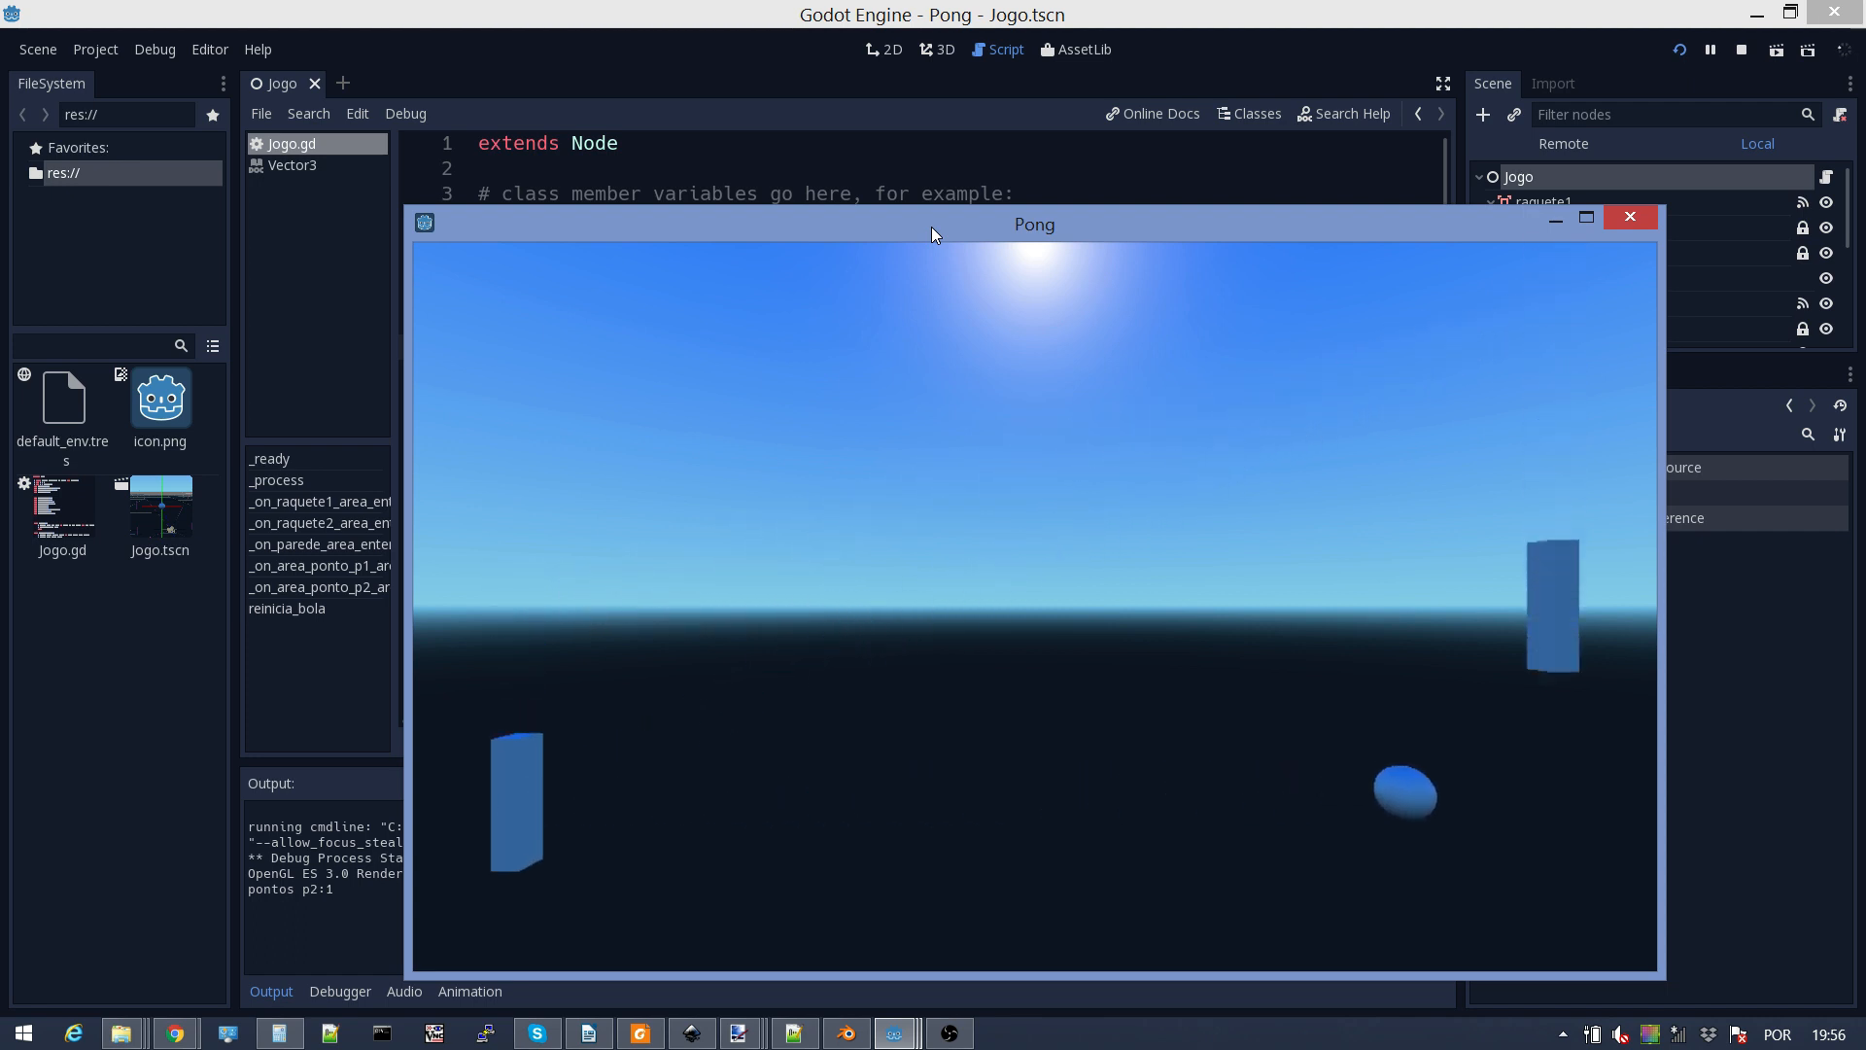
key("w")
key("s")
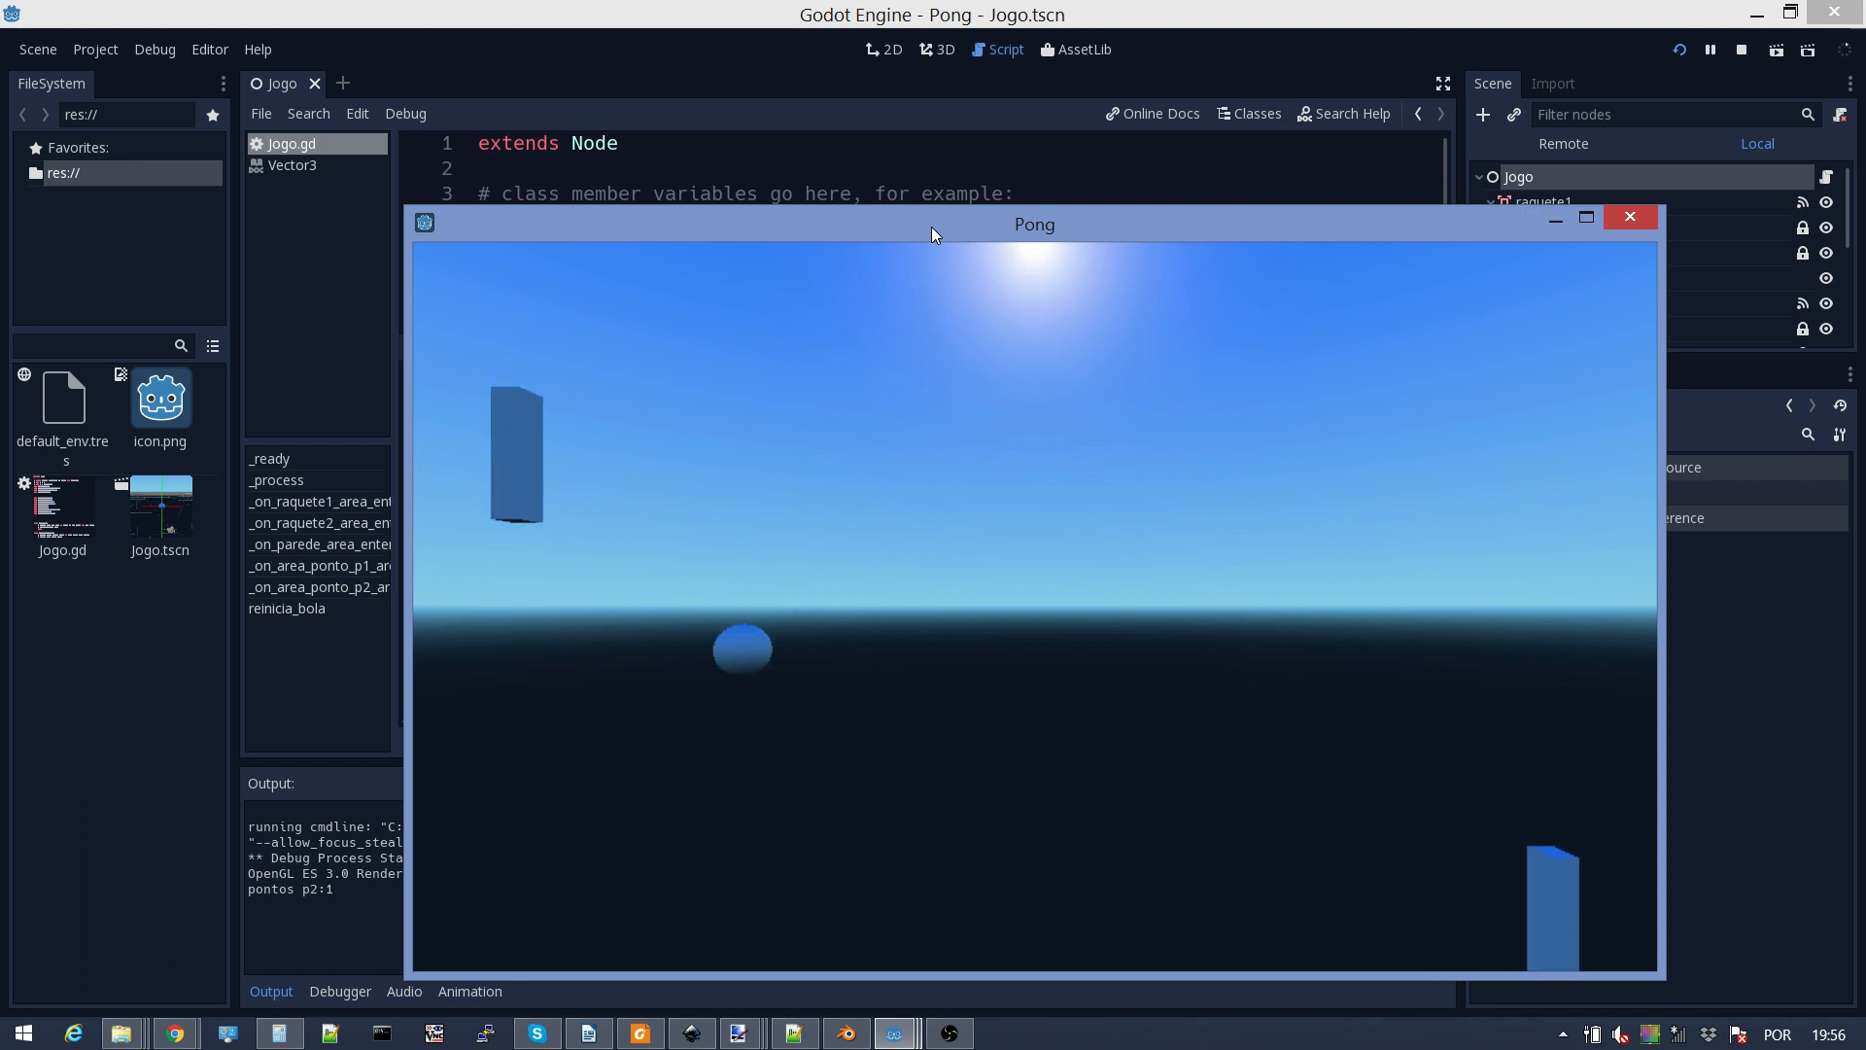
key("Up")
key("w")
key("w")
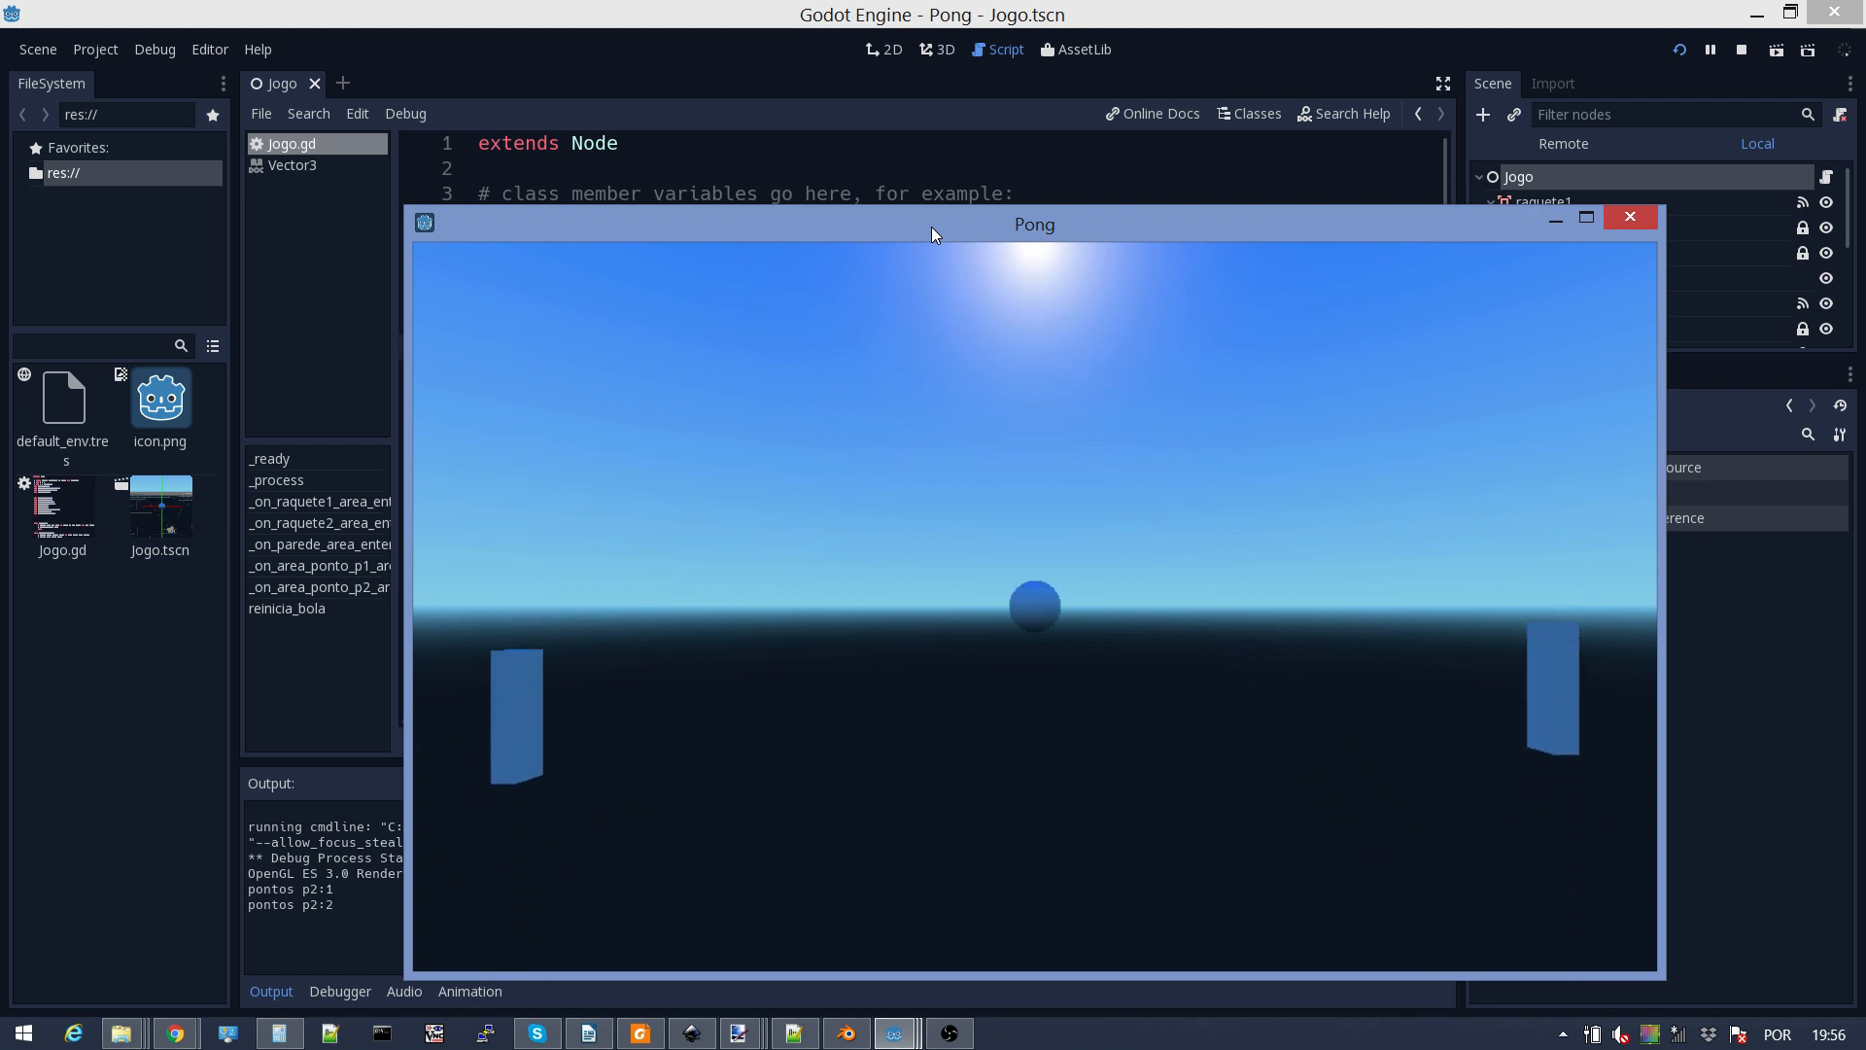
key("Down")
key("s")
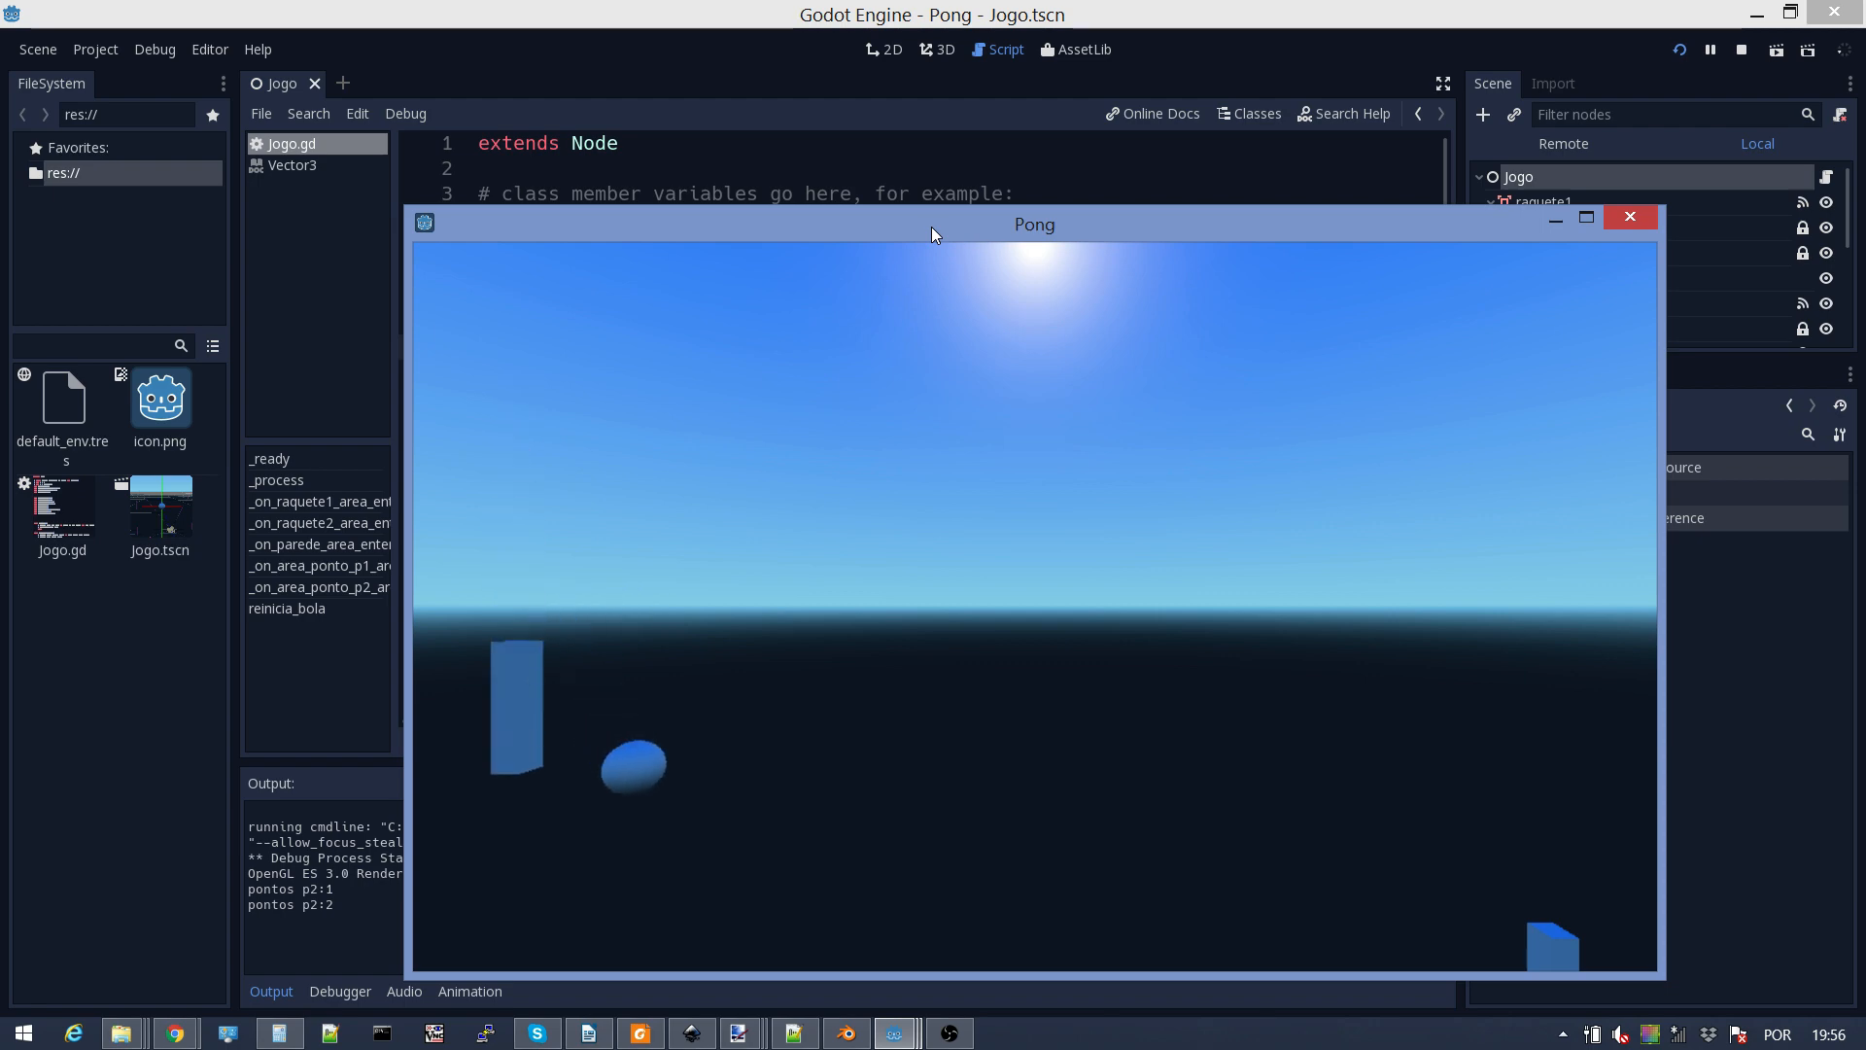
key("w")
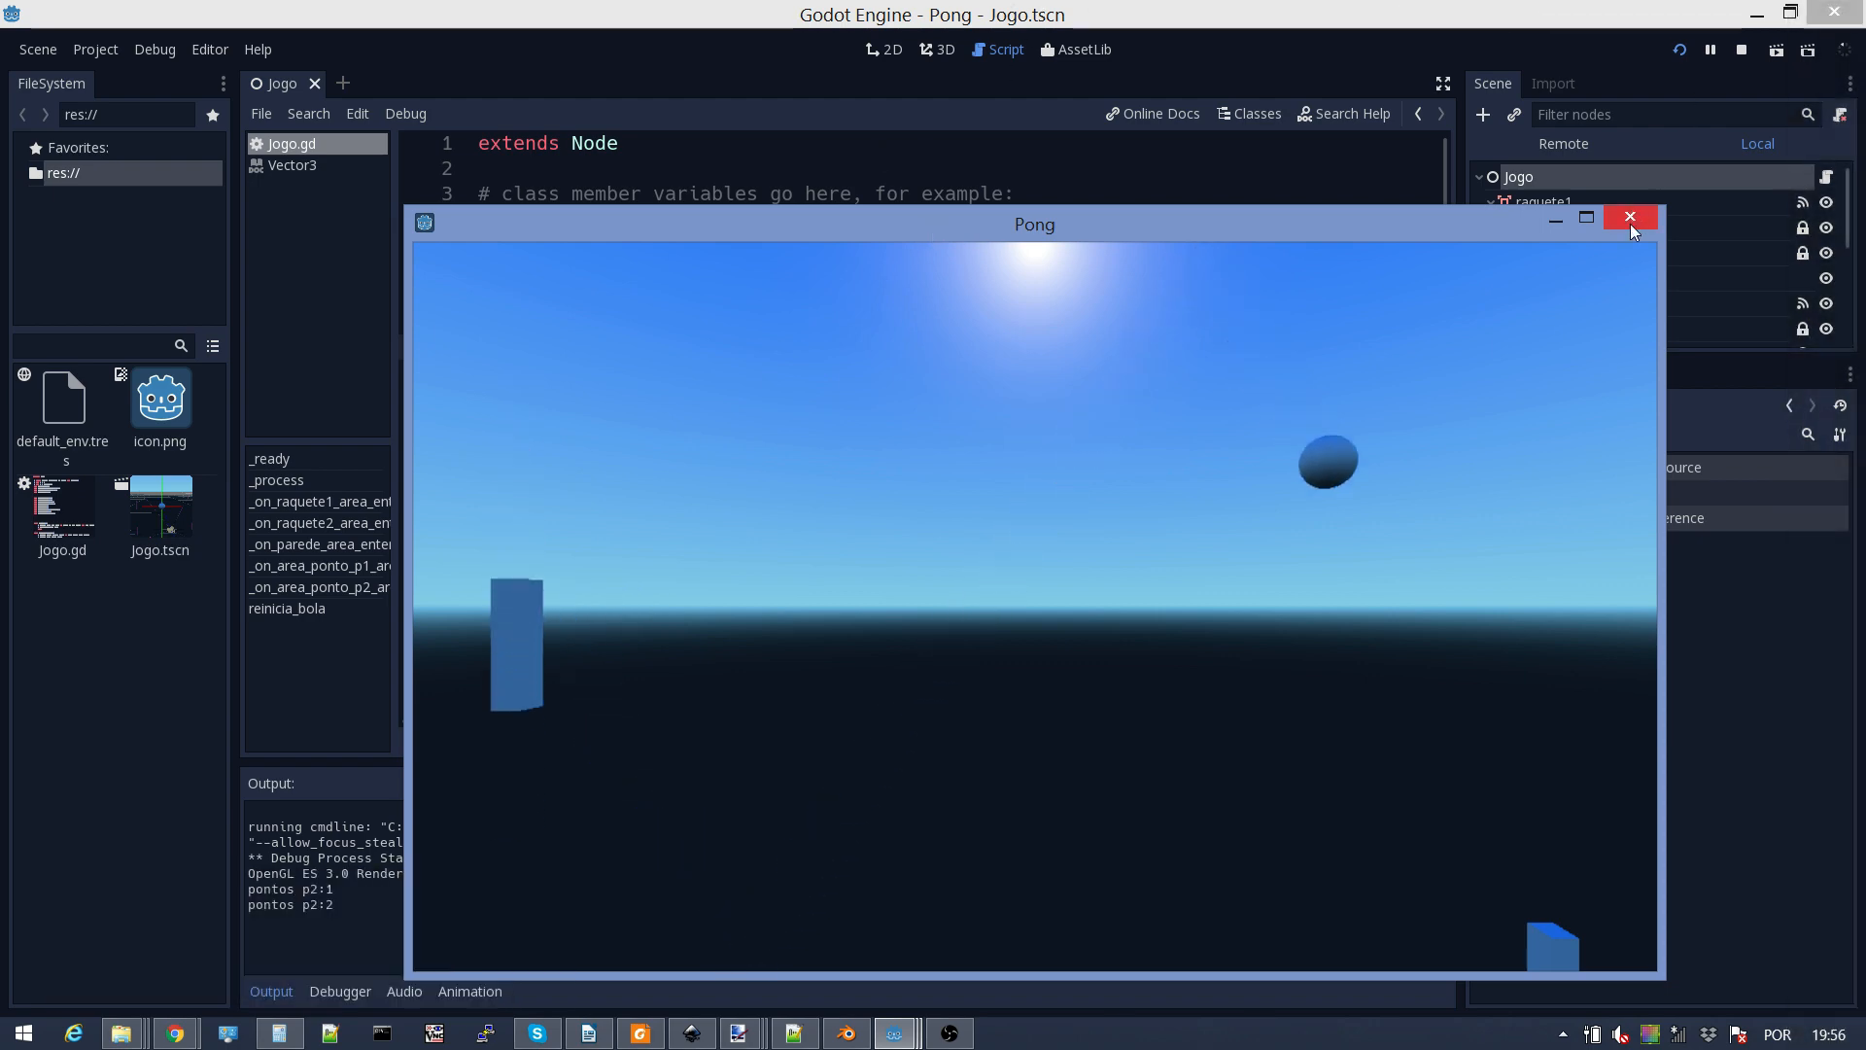
left_click(1630, 216)
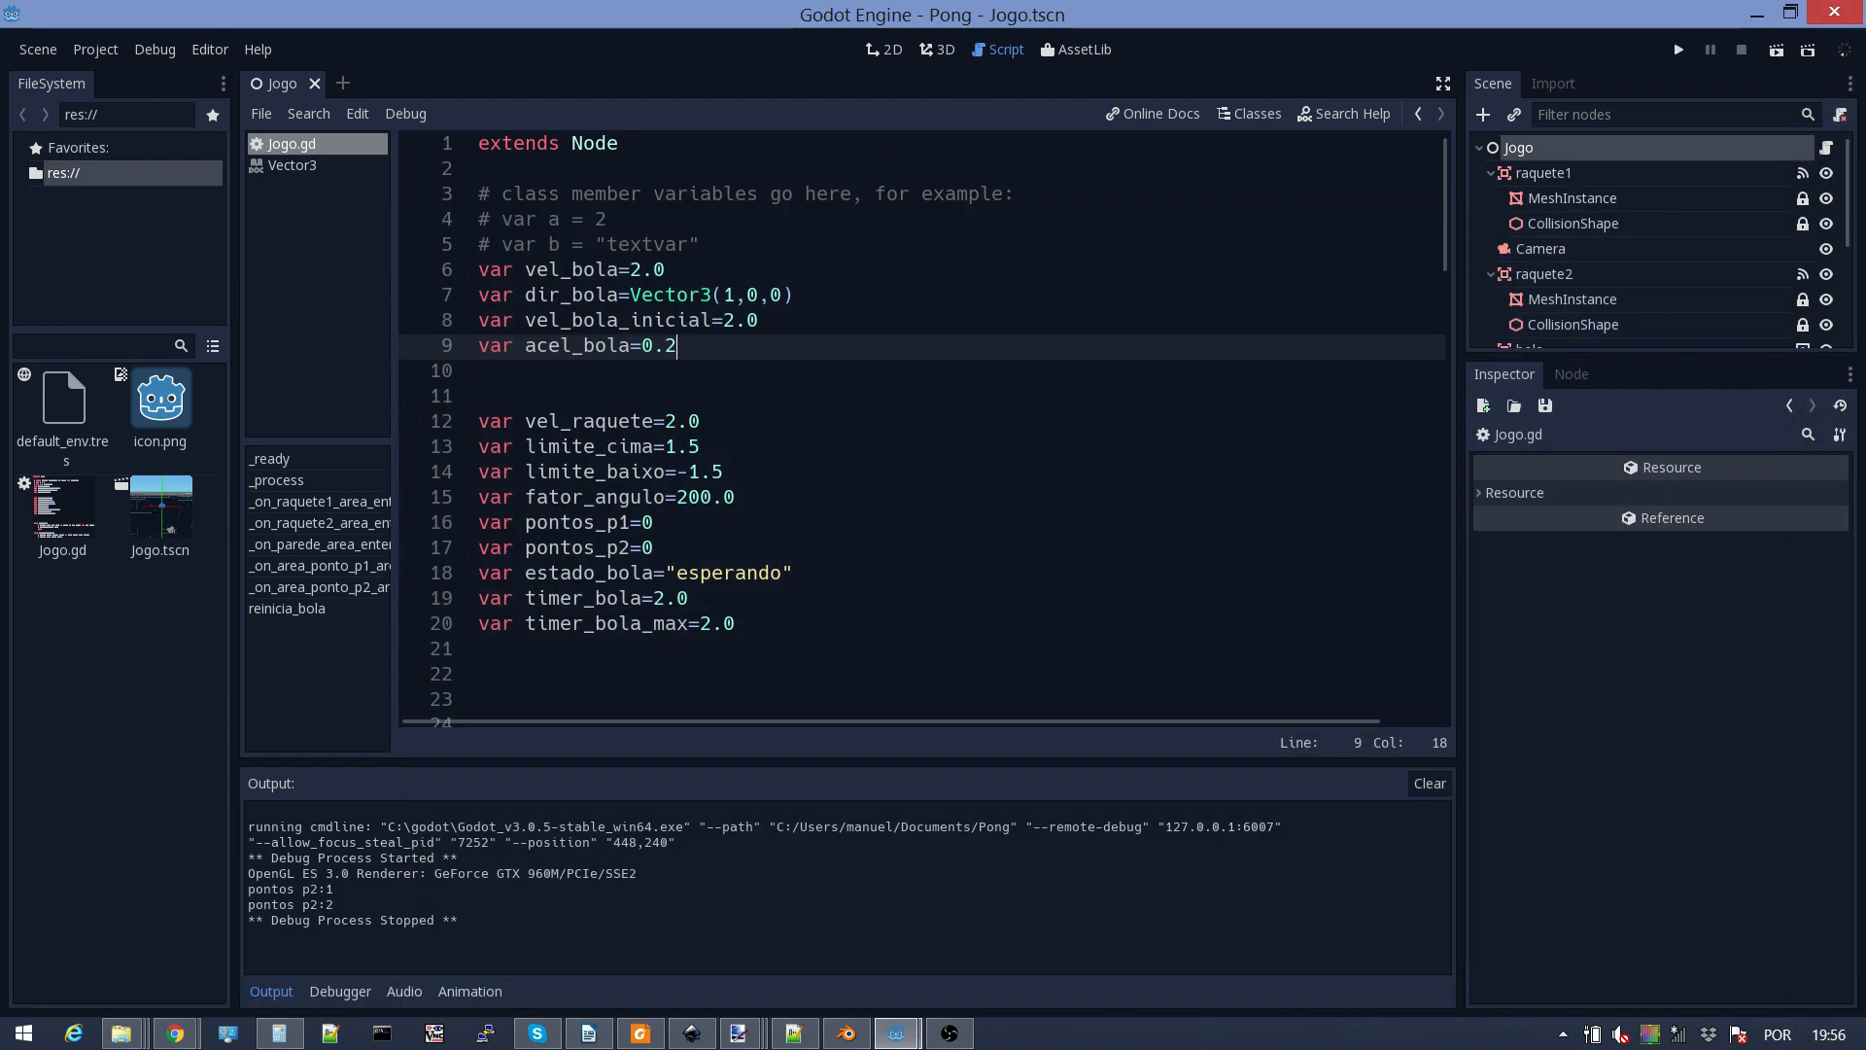
Step: Set acel_bola to 0.1 and the paddle speed vel_raquete to 4.0 in the variable declarations
key("BackSpace")
type("1")
key("Down")
key("Down")
key("Down")
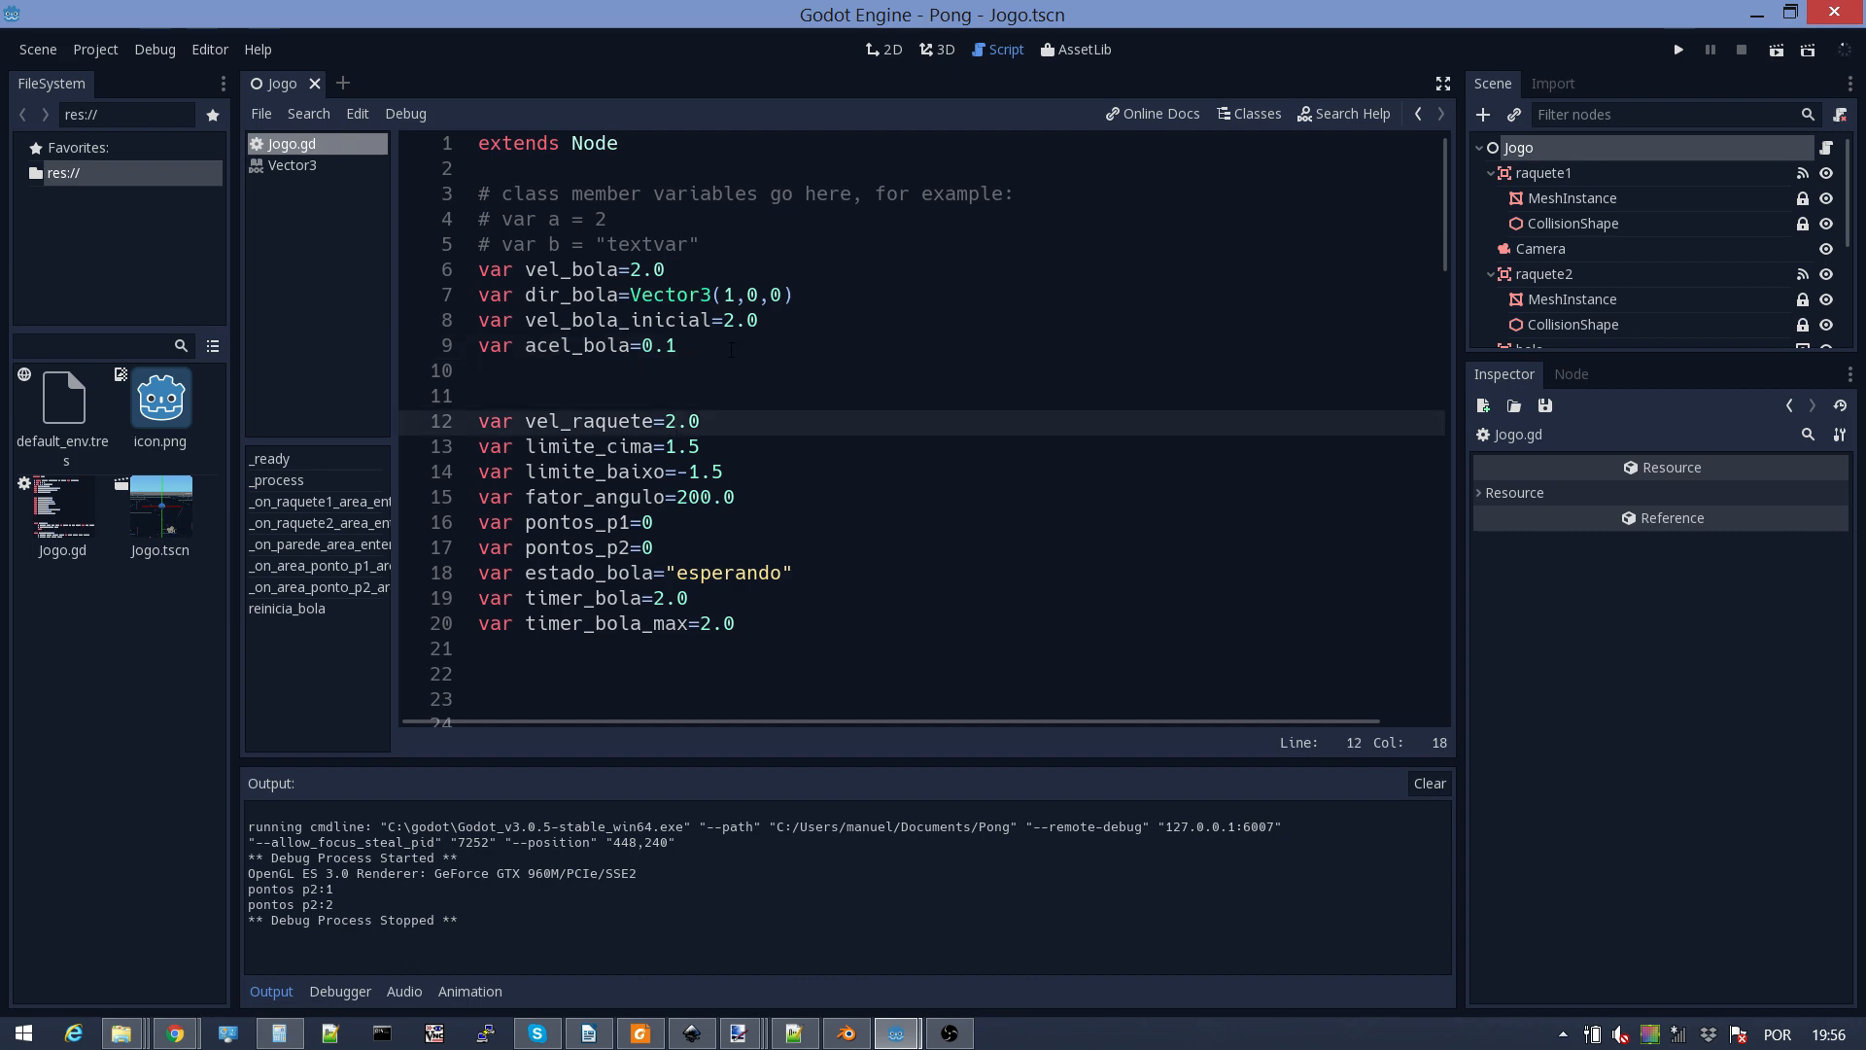
key("BackSpace")
type("4")
Step: Run the project, play with both paddles to test the 0.1 ball acceleration and 4.0 paddle speed, and close the game window
left_click(1677, 51)
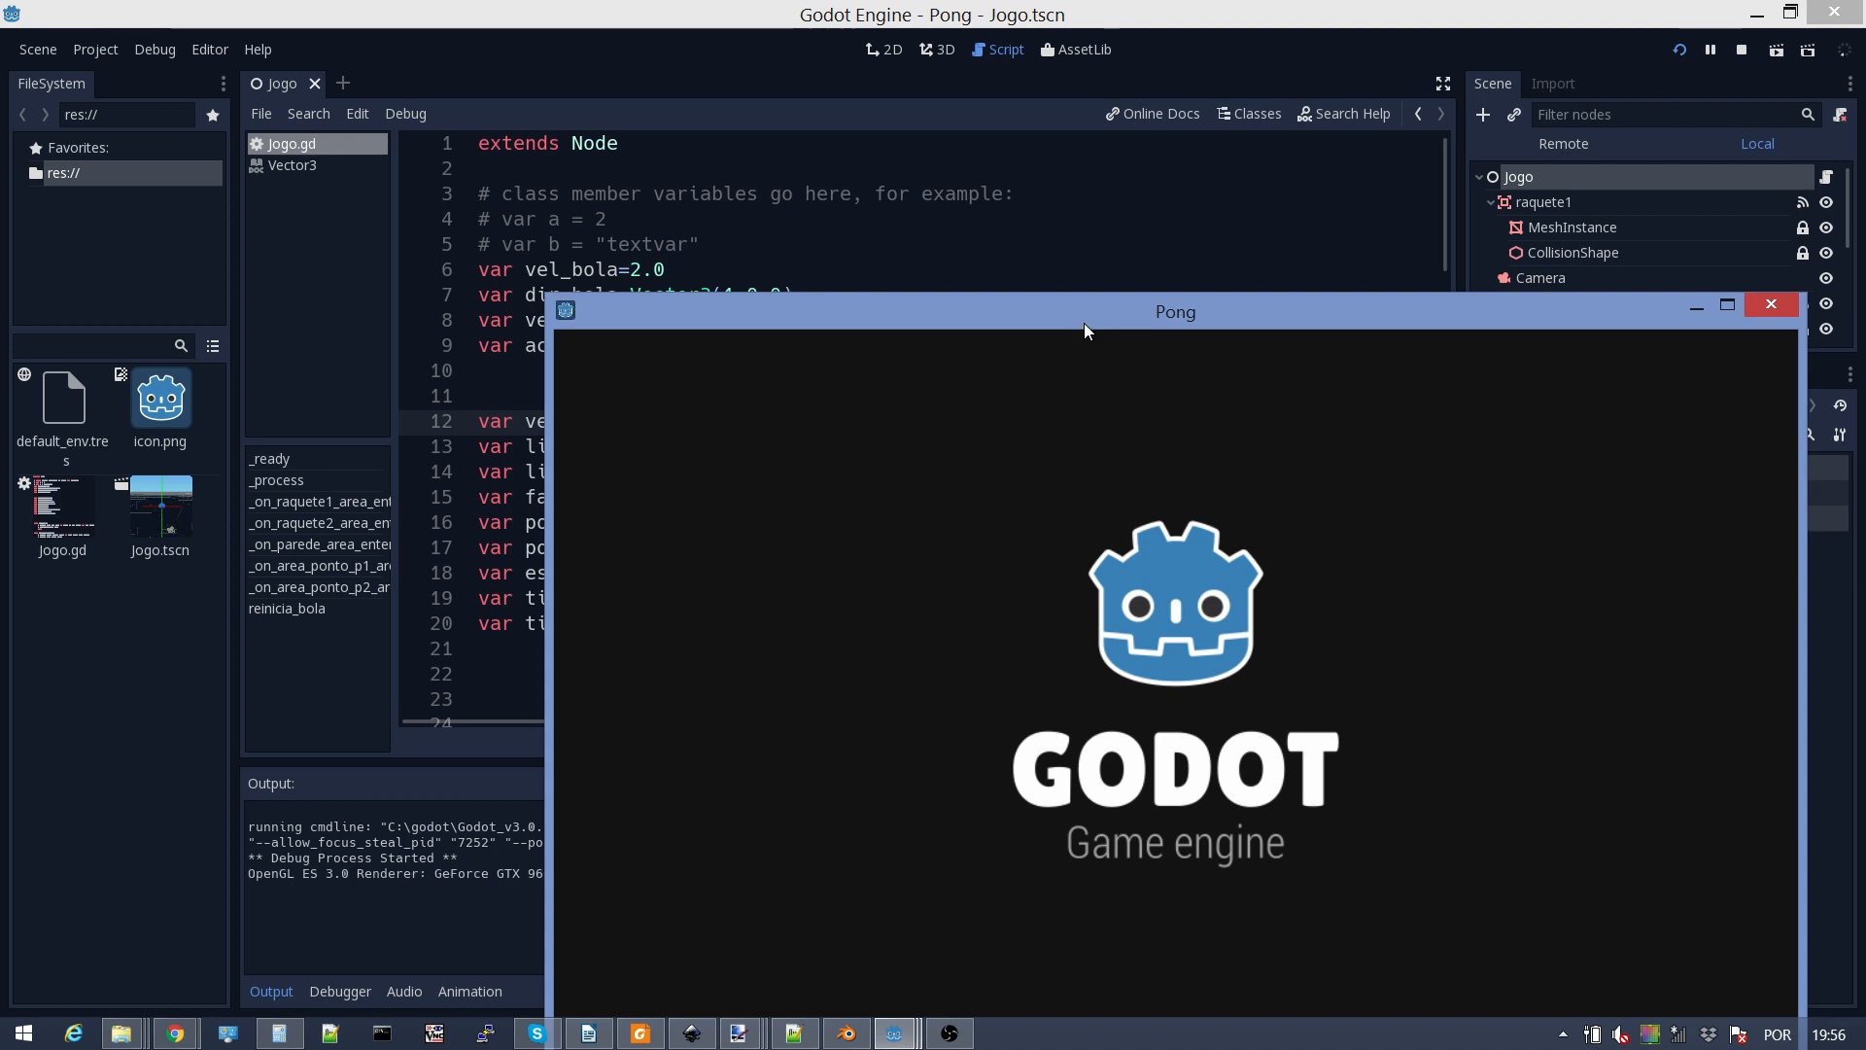
left_click_drag(1085, 325, 909, 216)
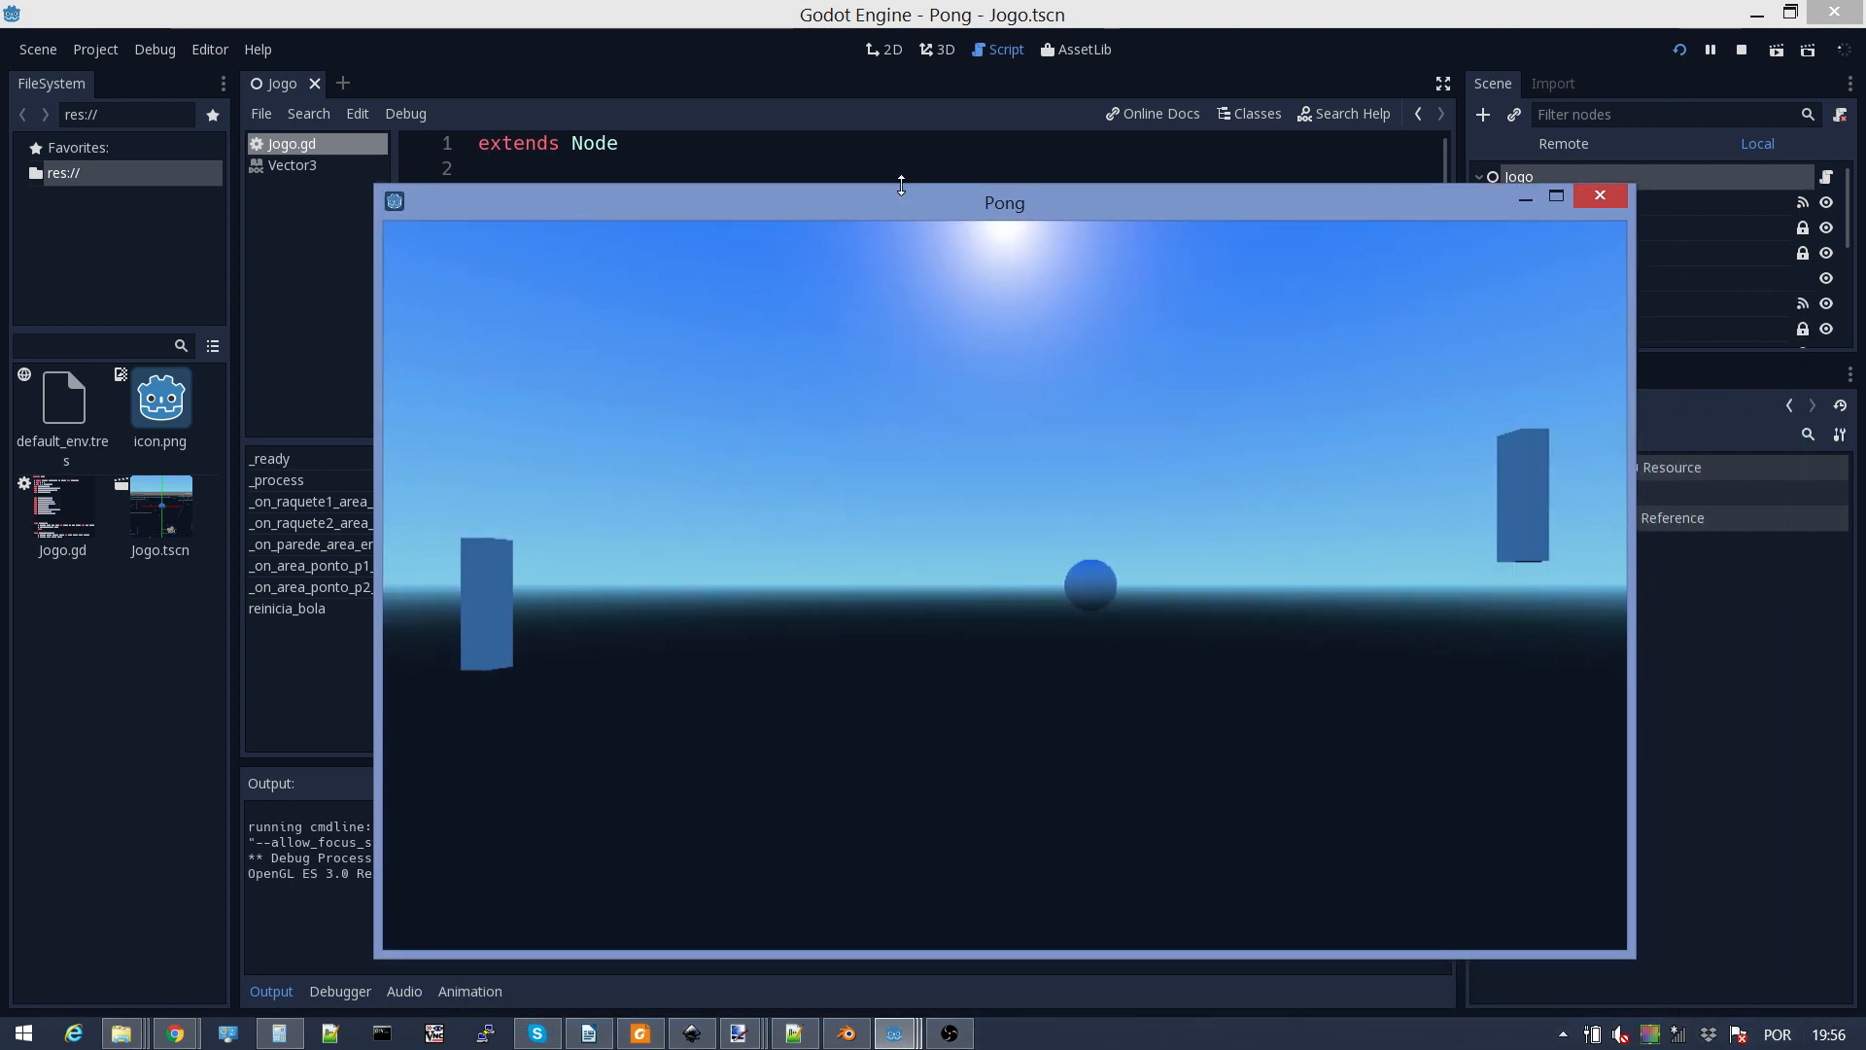
key("s")
key("Down")
key("w")
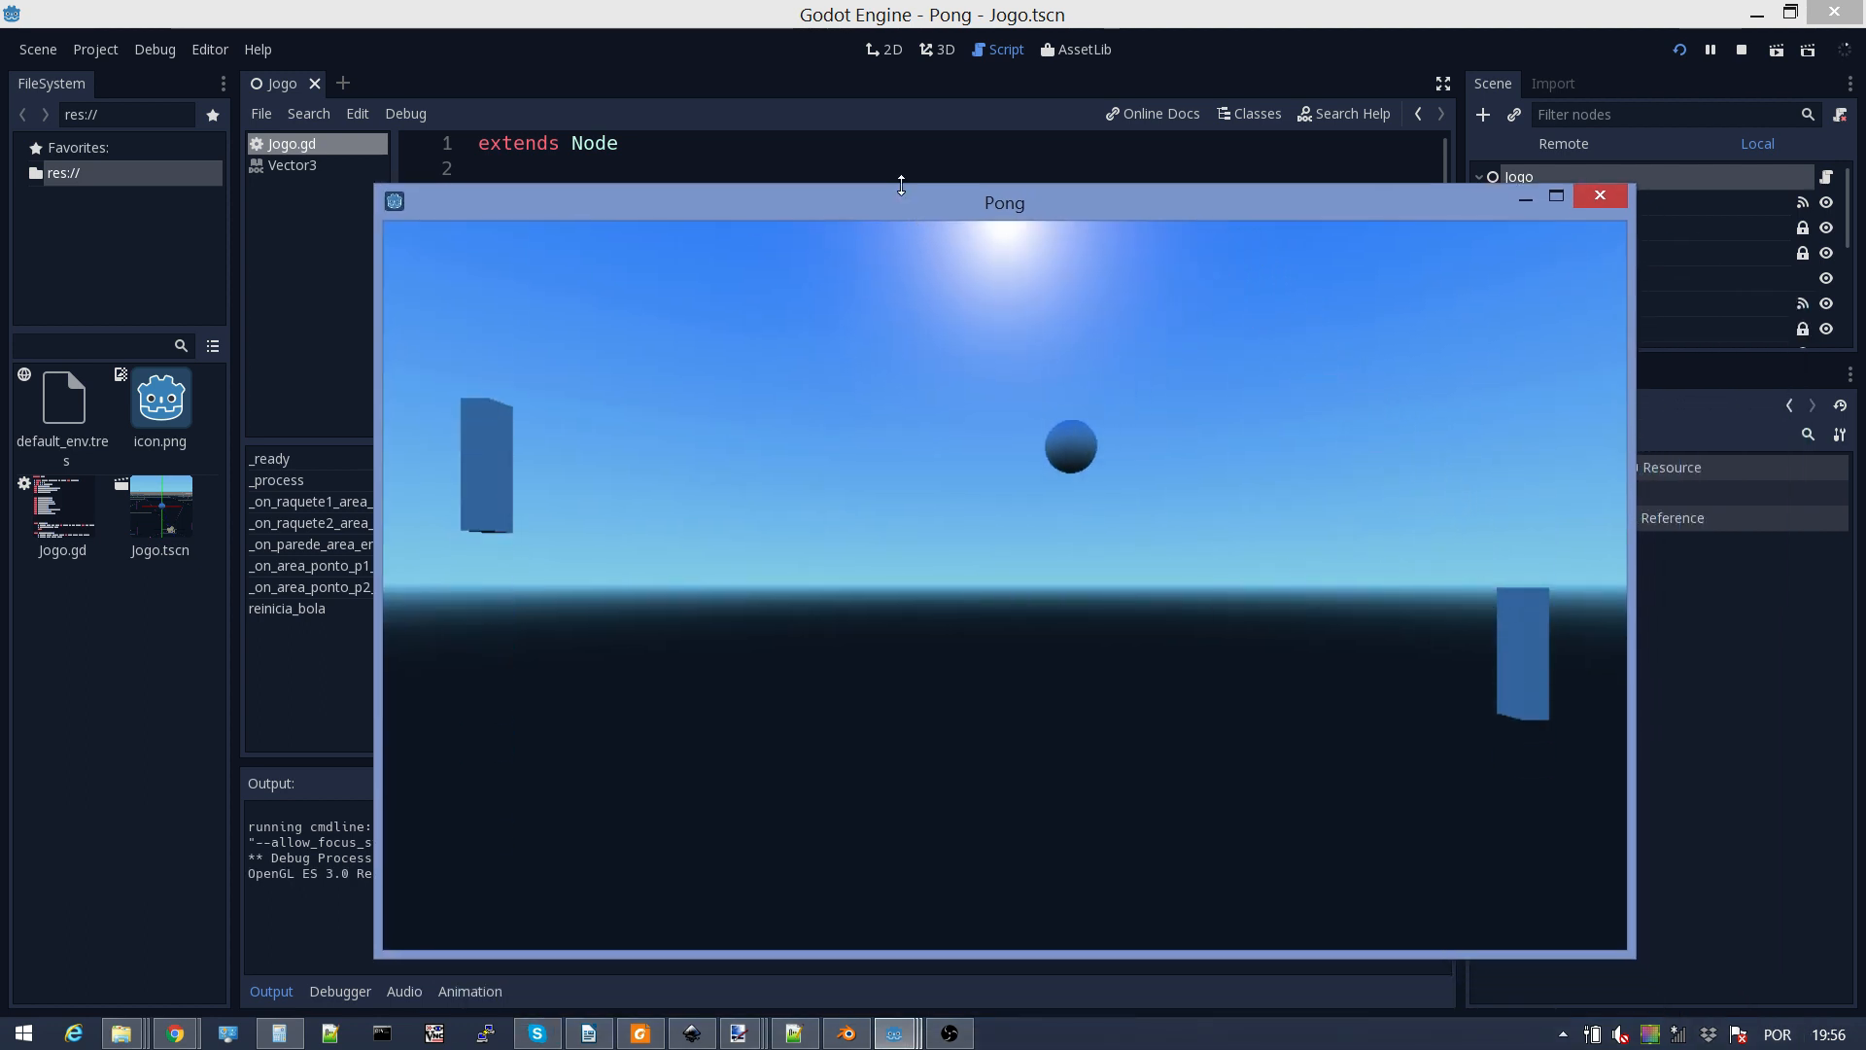
key("s")
key("w")
key("s")
key("w")
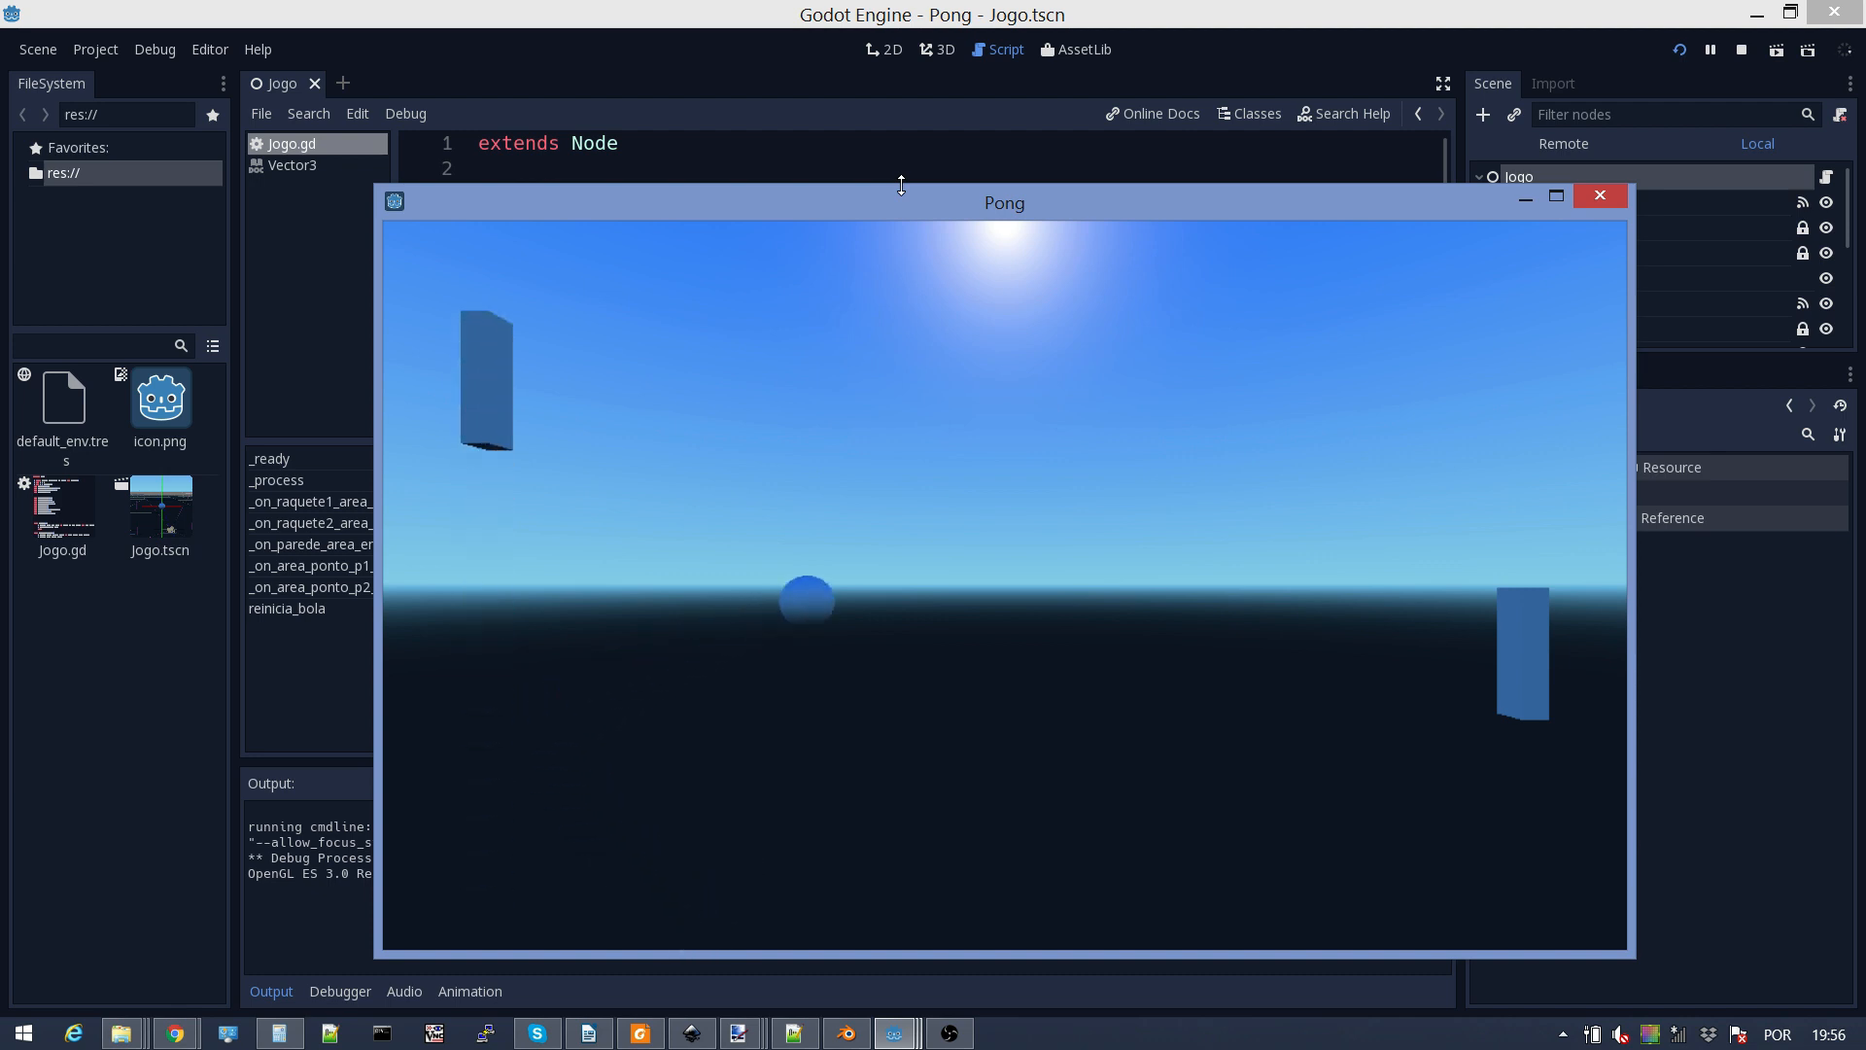
key("Up")
key("s")
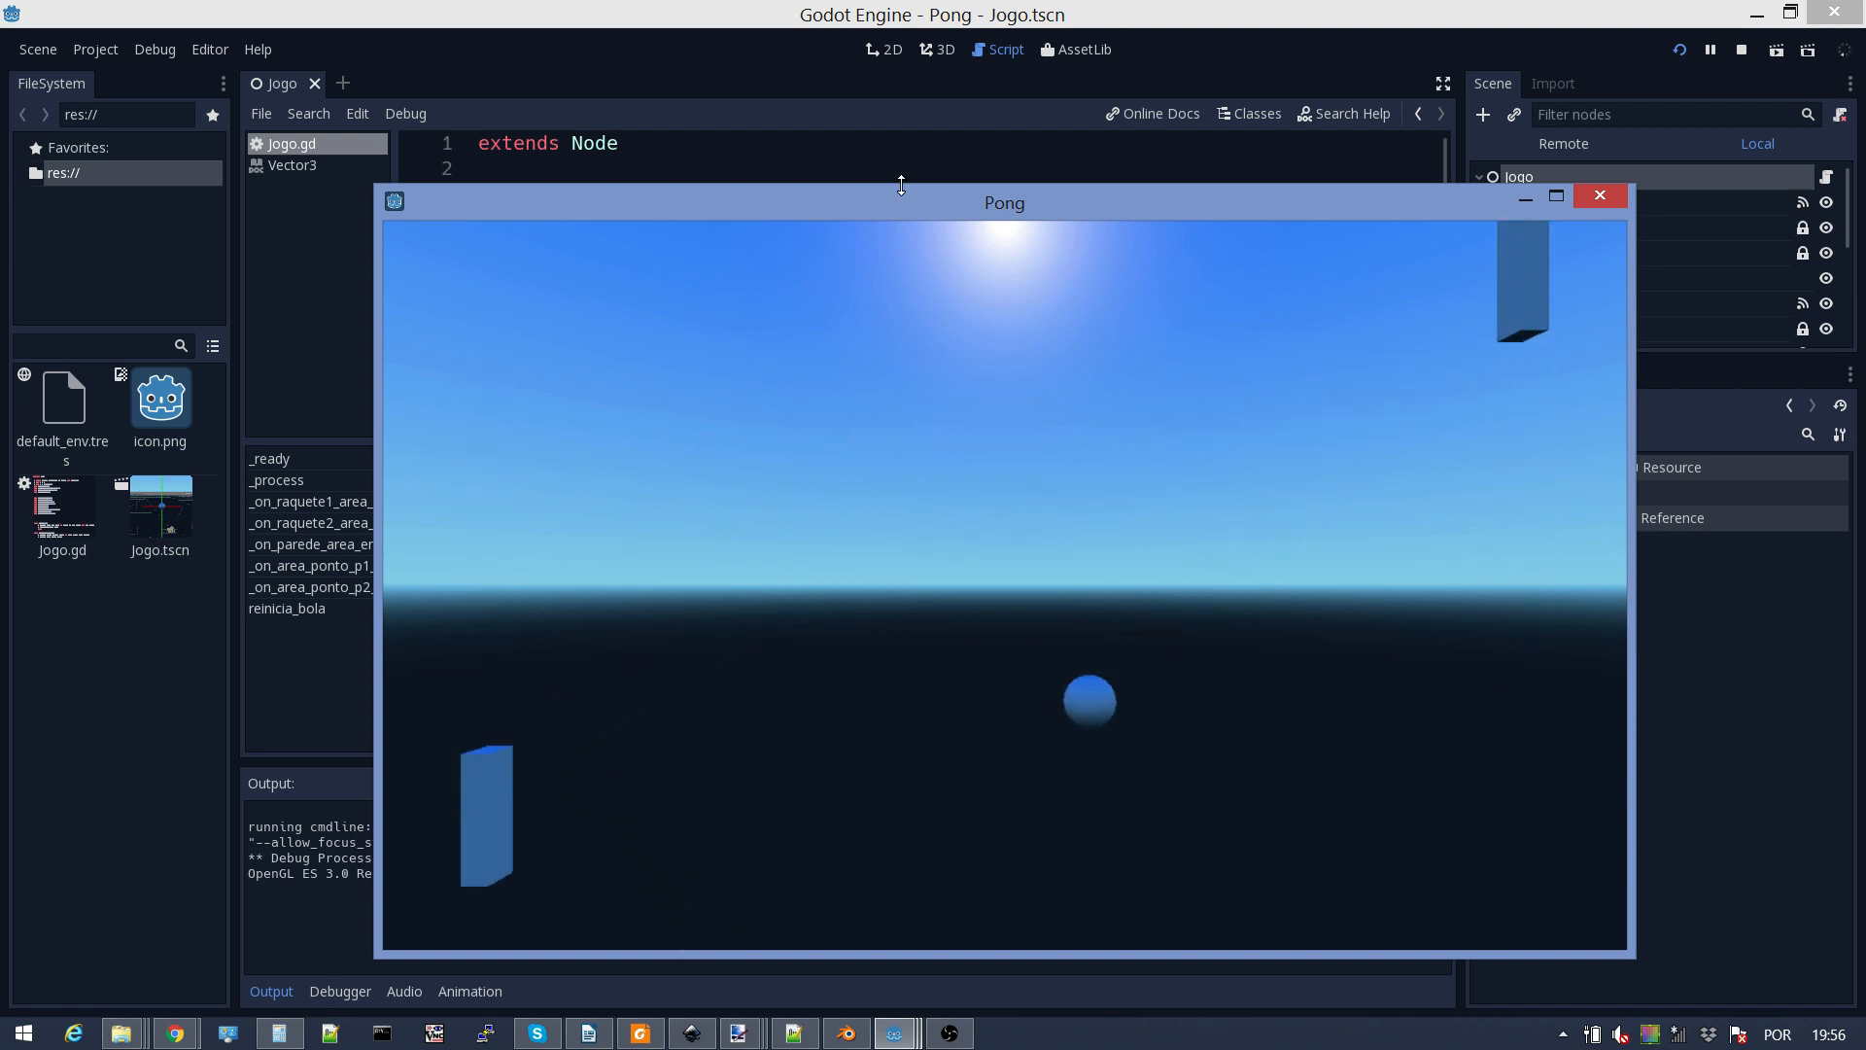
key("w")
key("Down")
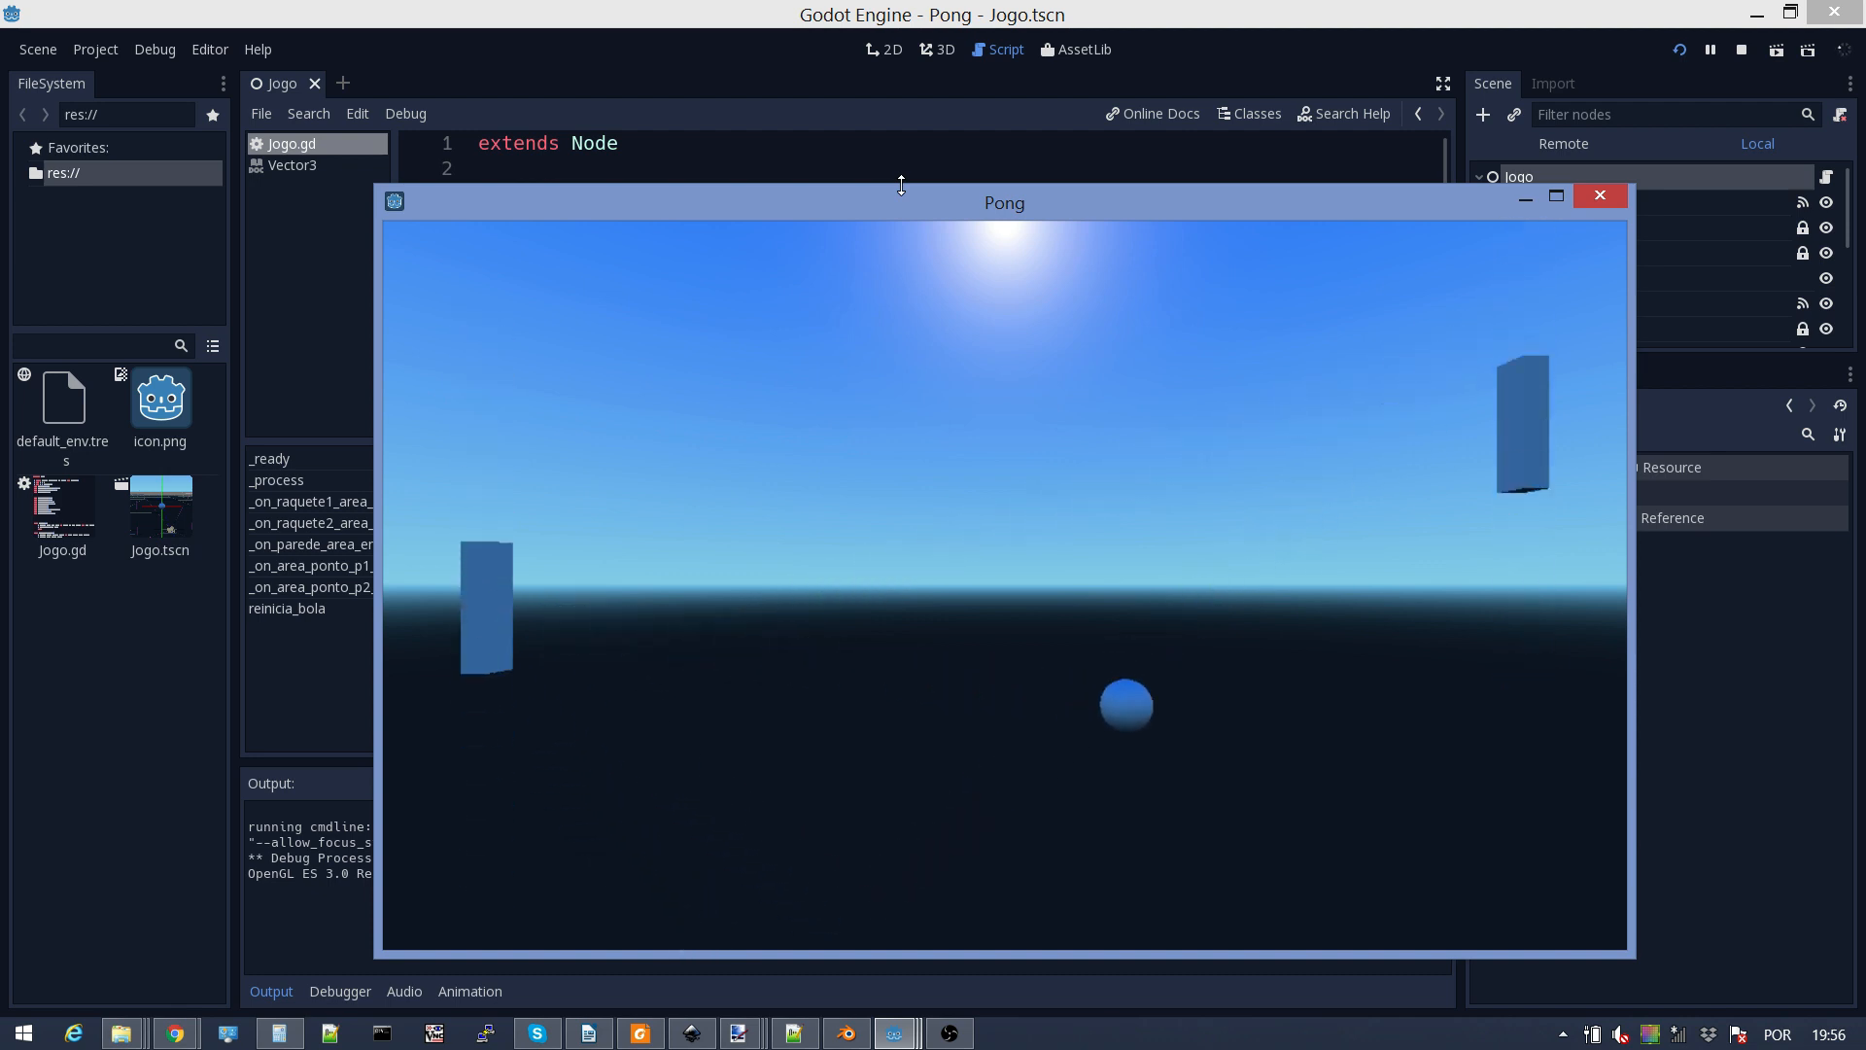
key("Down")
key("Up")
key("Down")
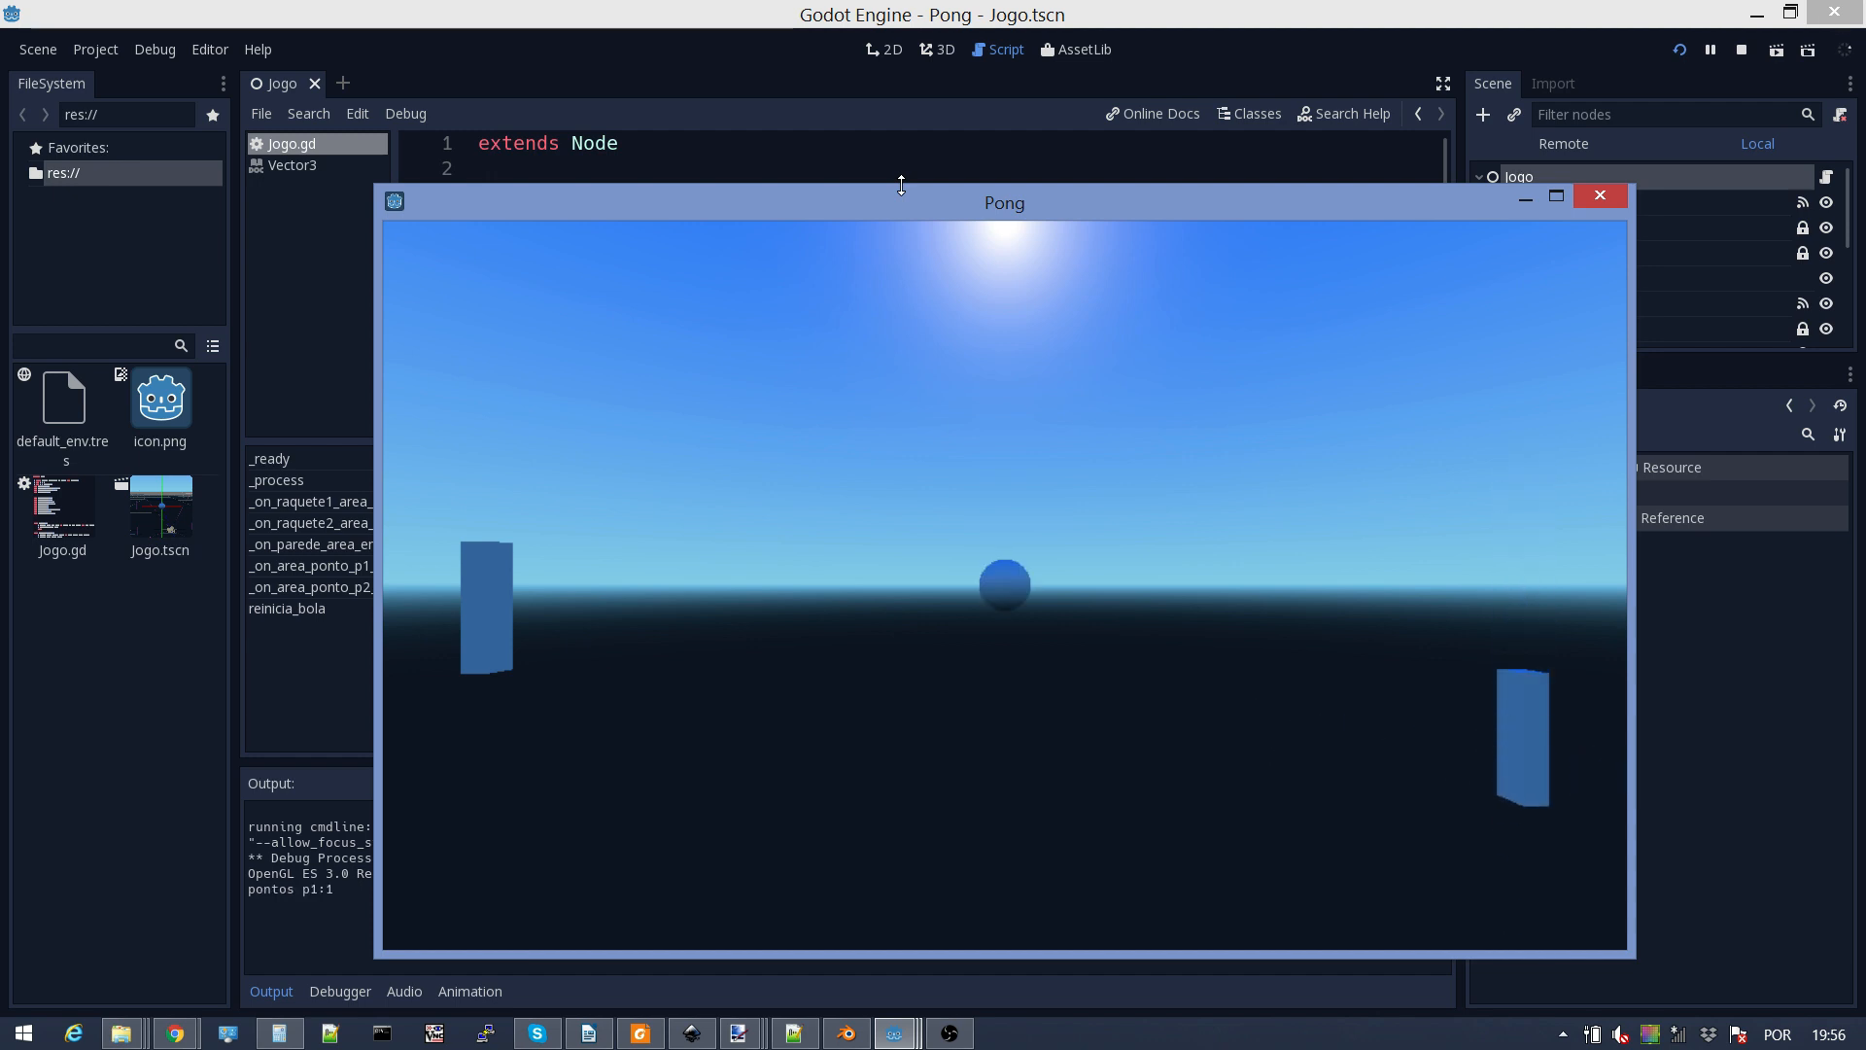
key("Up")
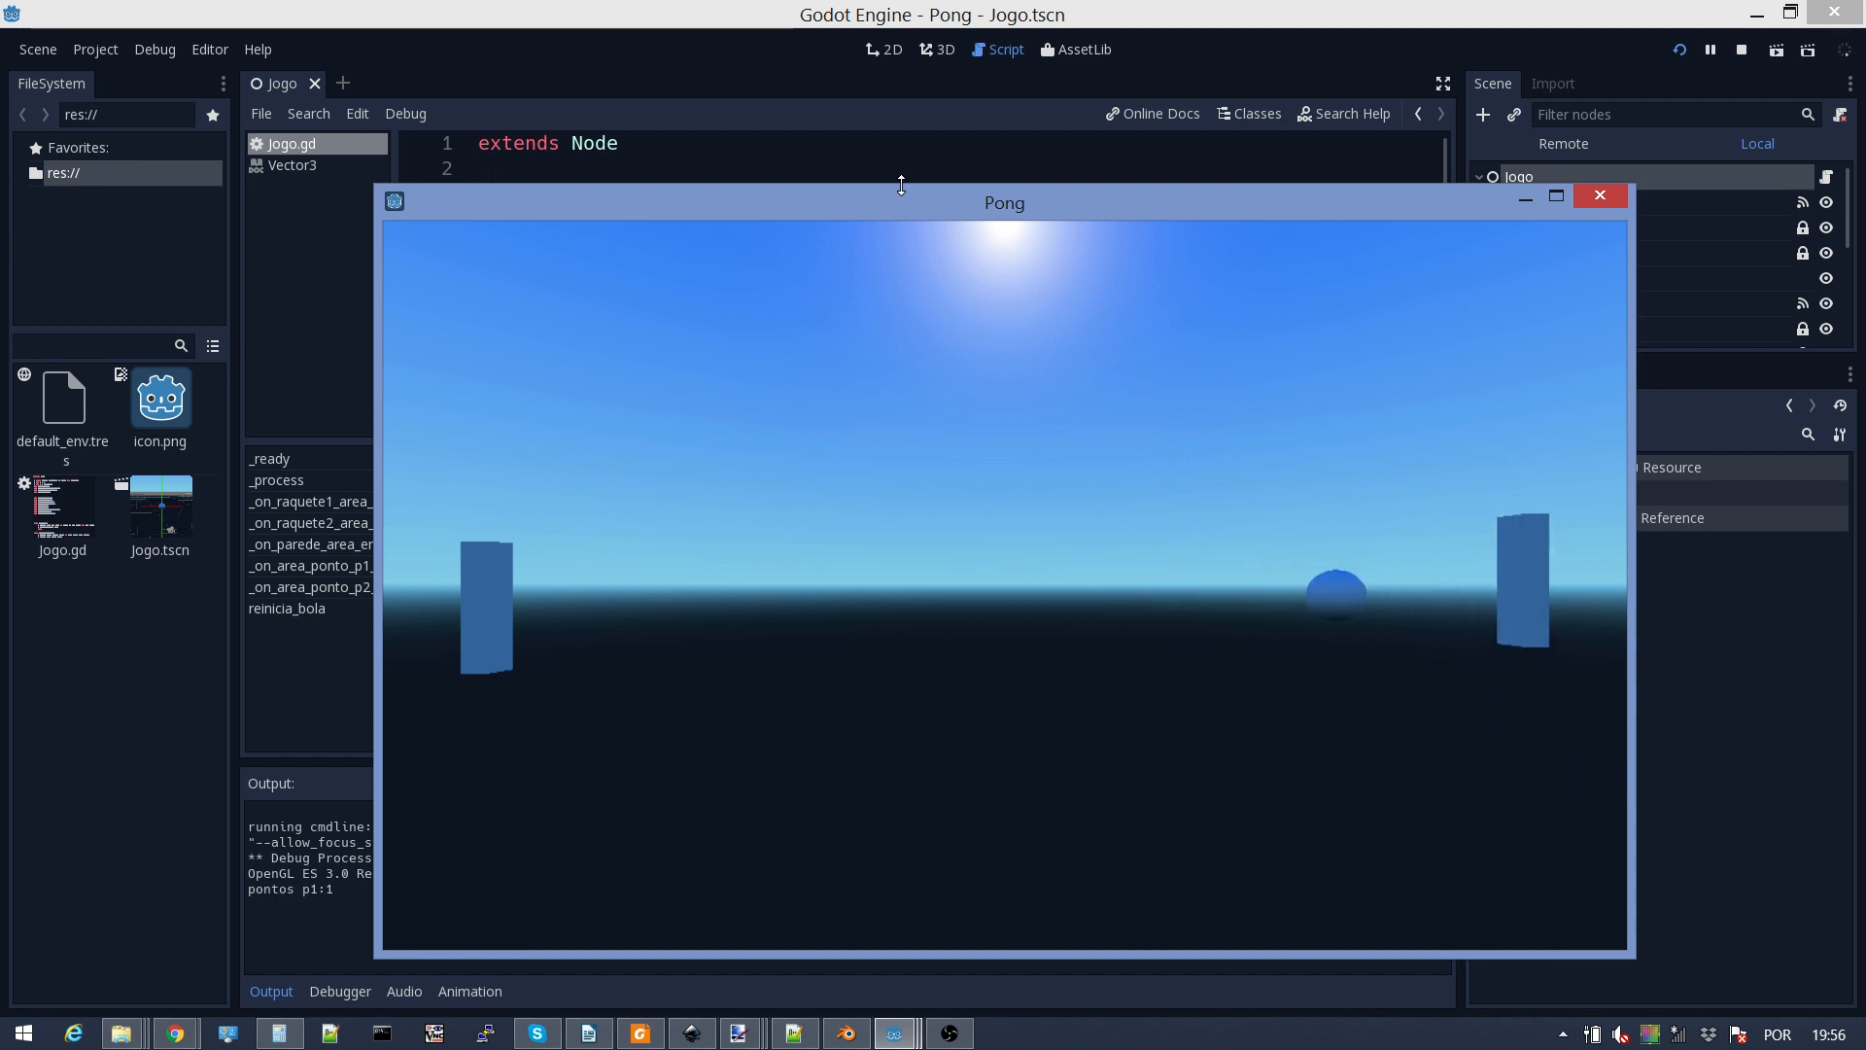
key("s")
key("Up")
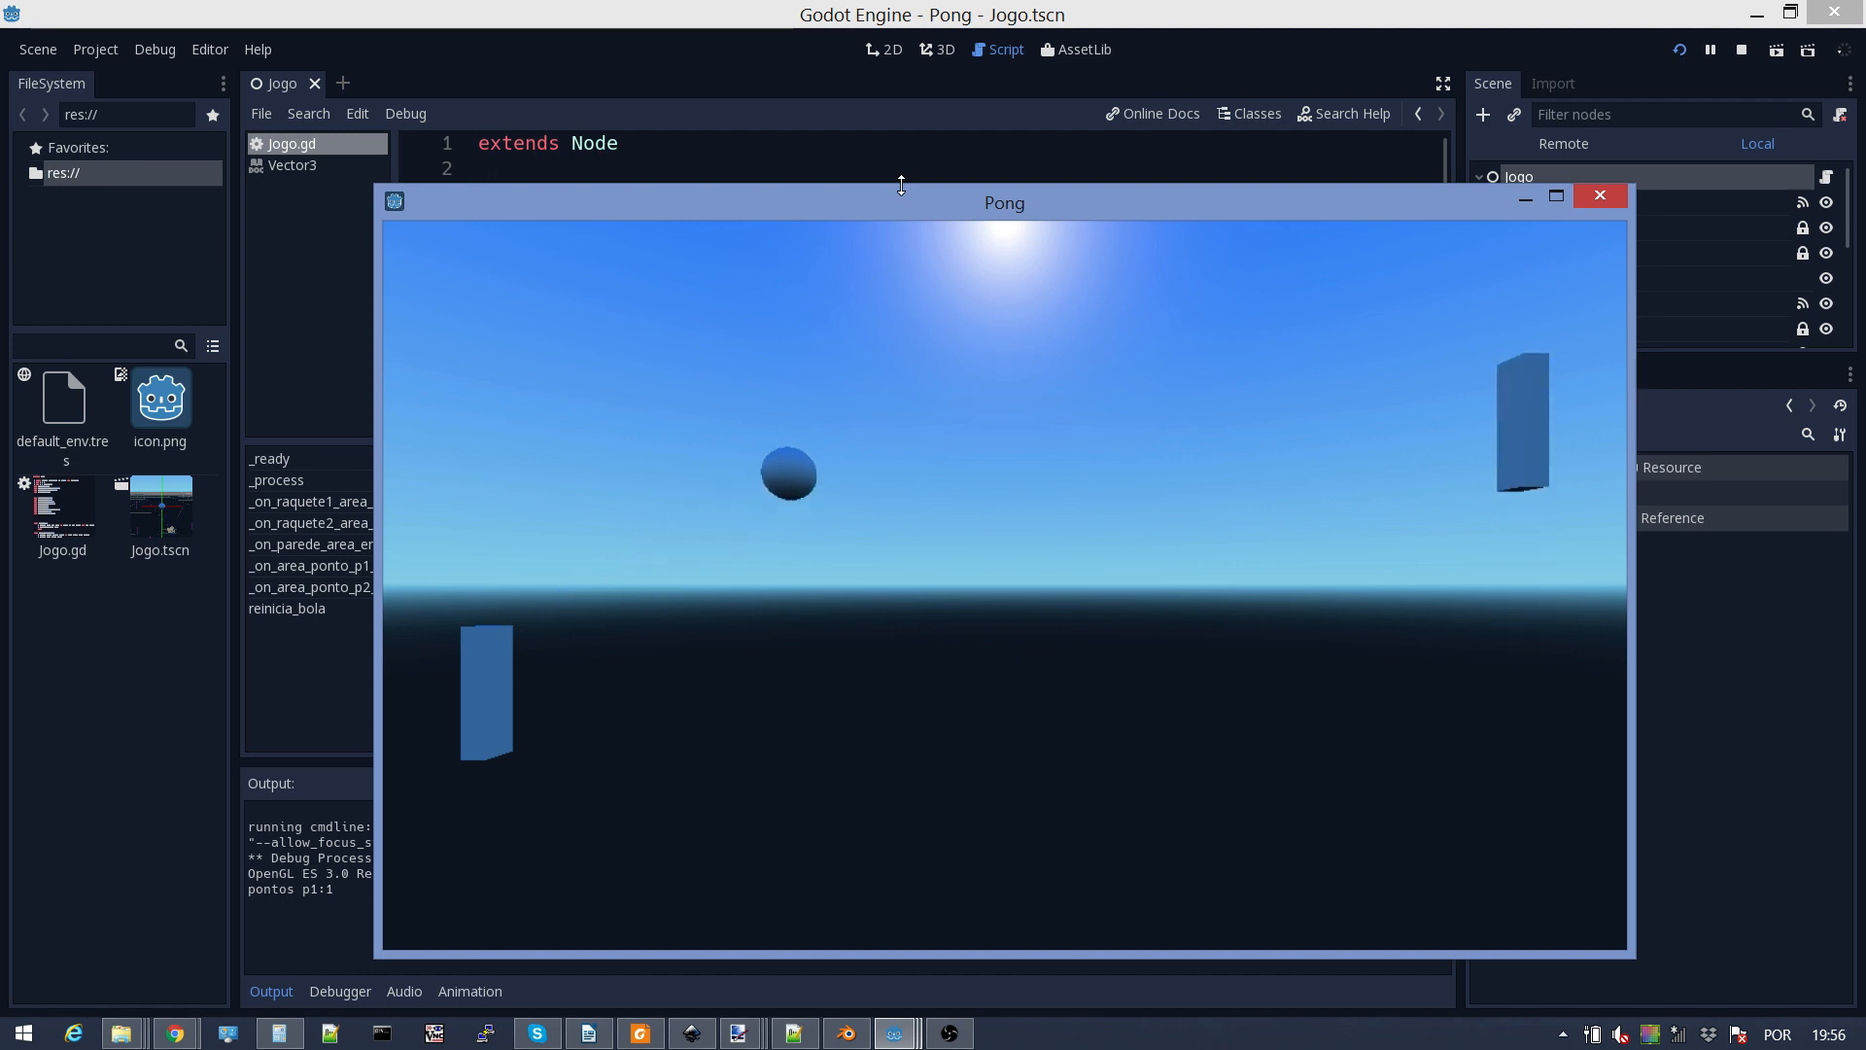
key("Up")
key("Down")
key("Down")
key("Up")
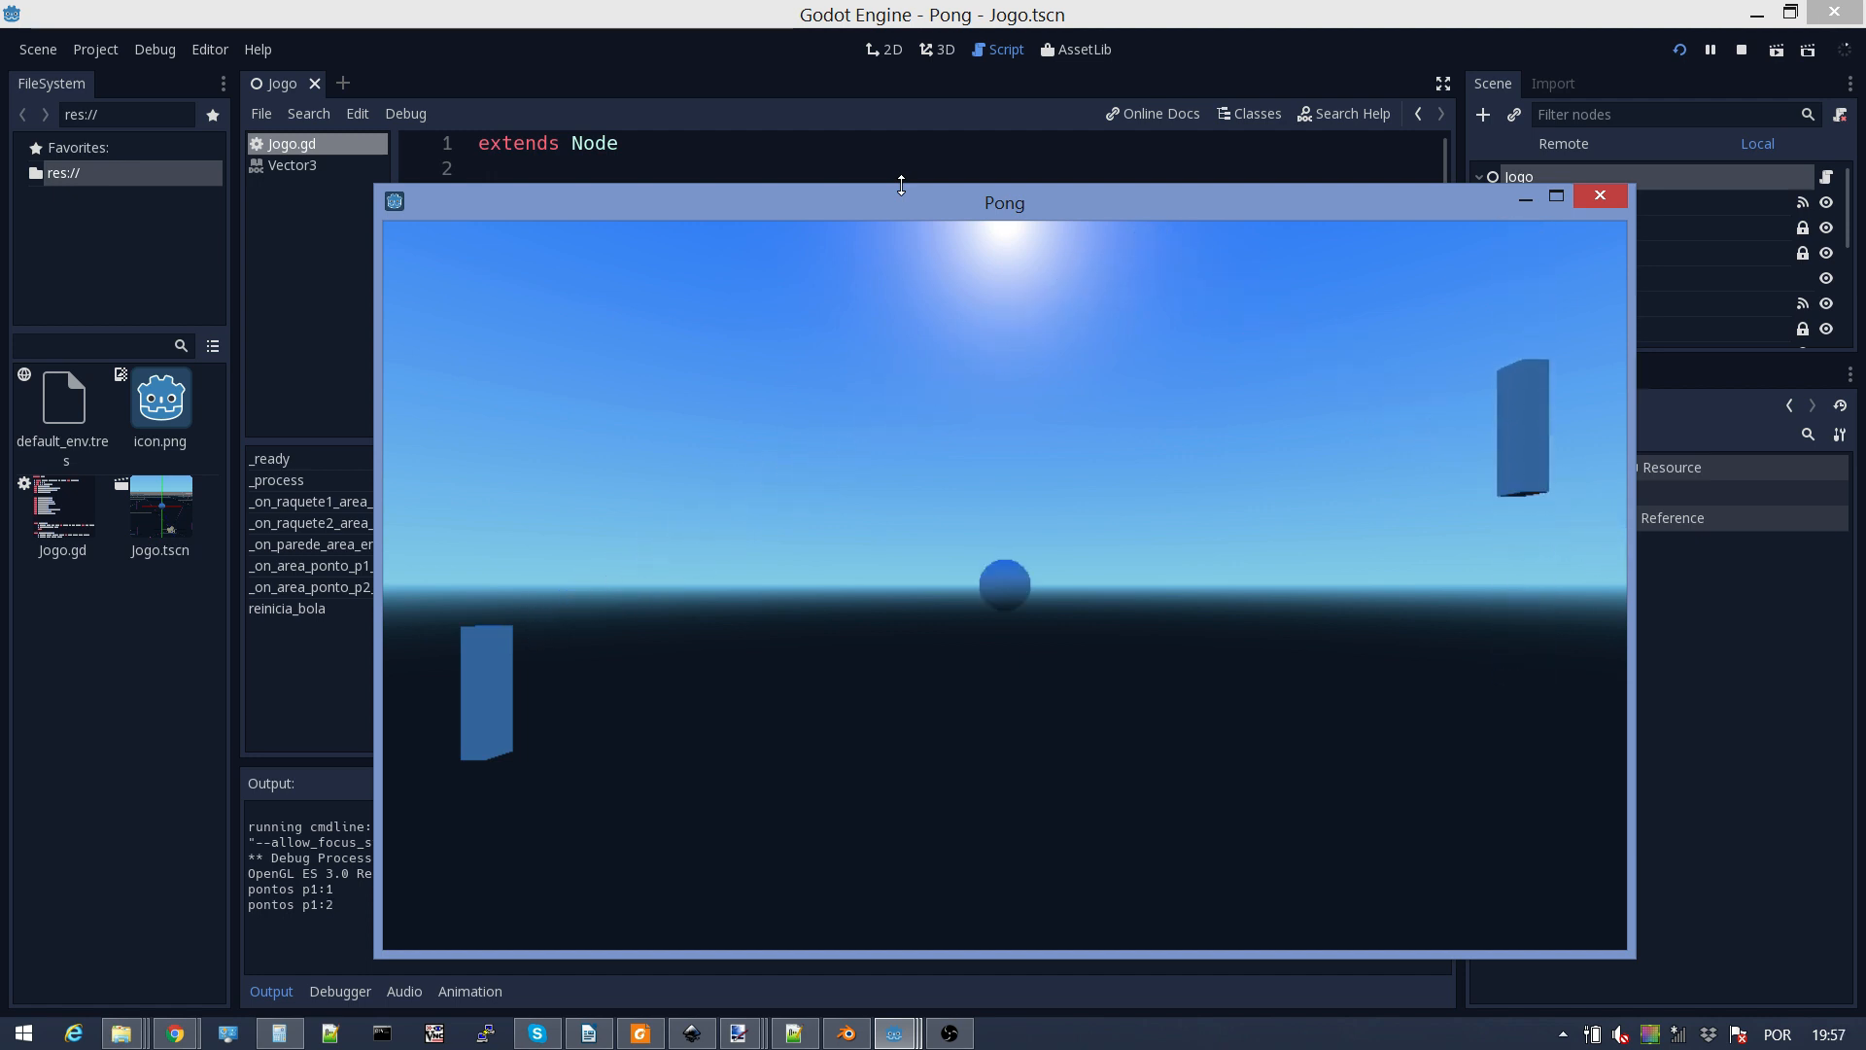
key("Down")
key("w")
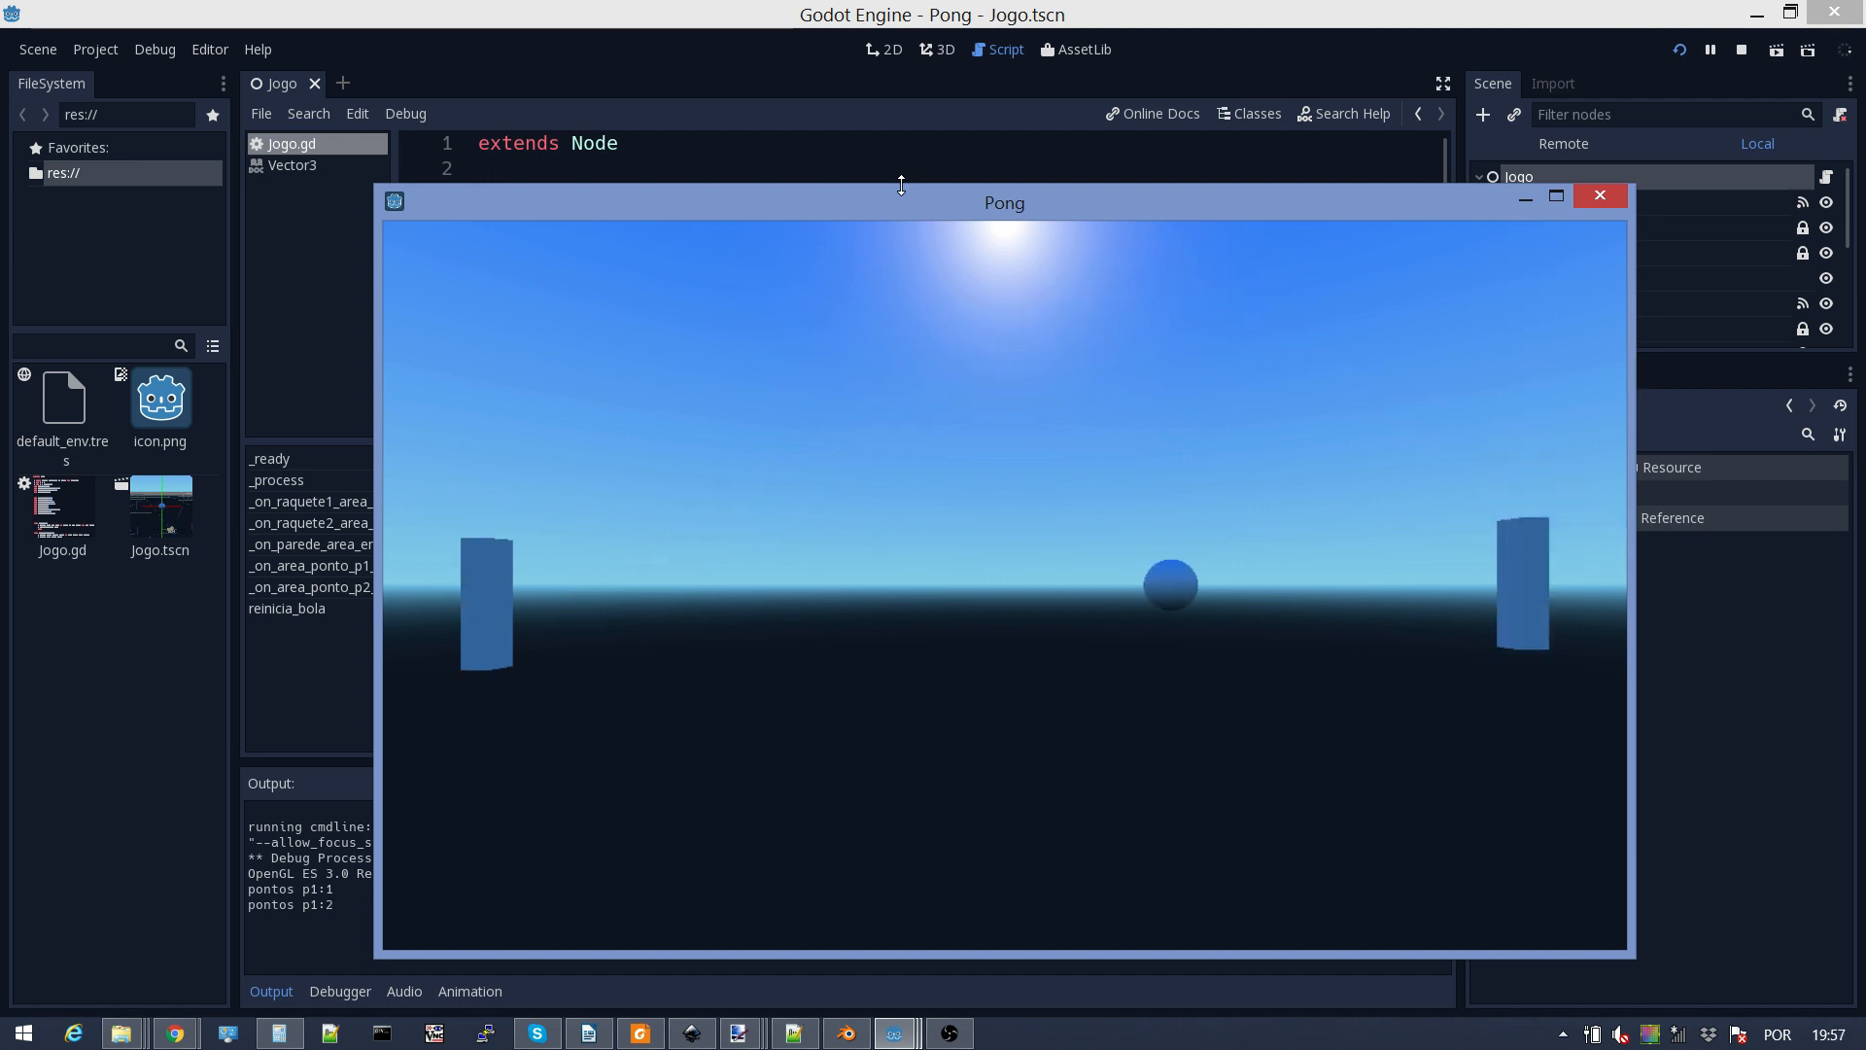
key("s")
key("w")
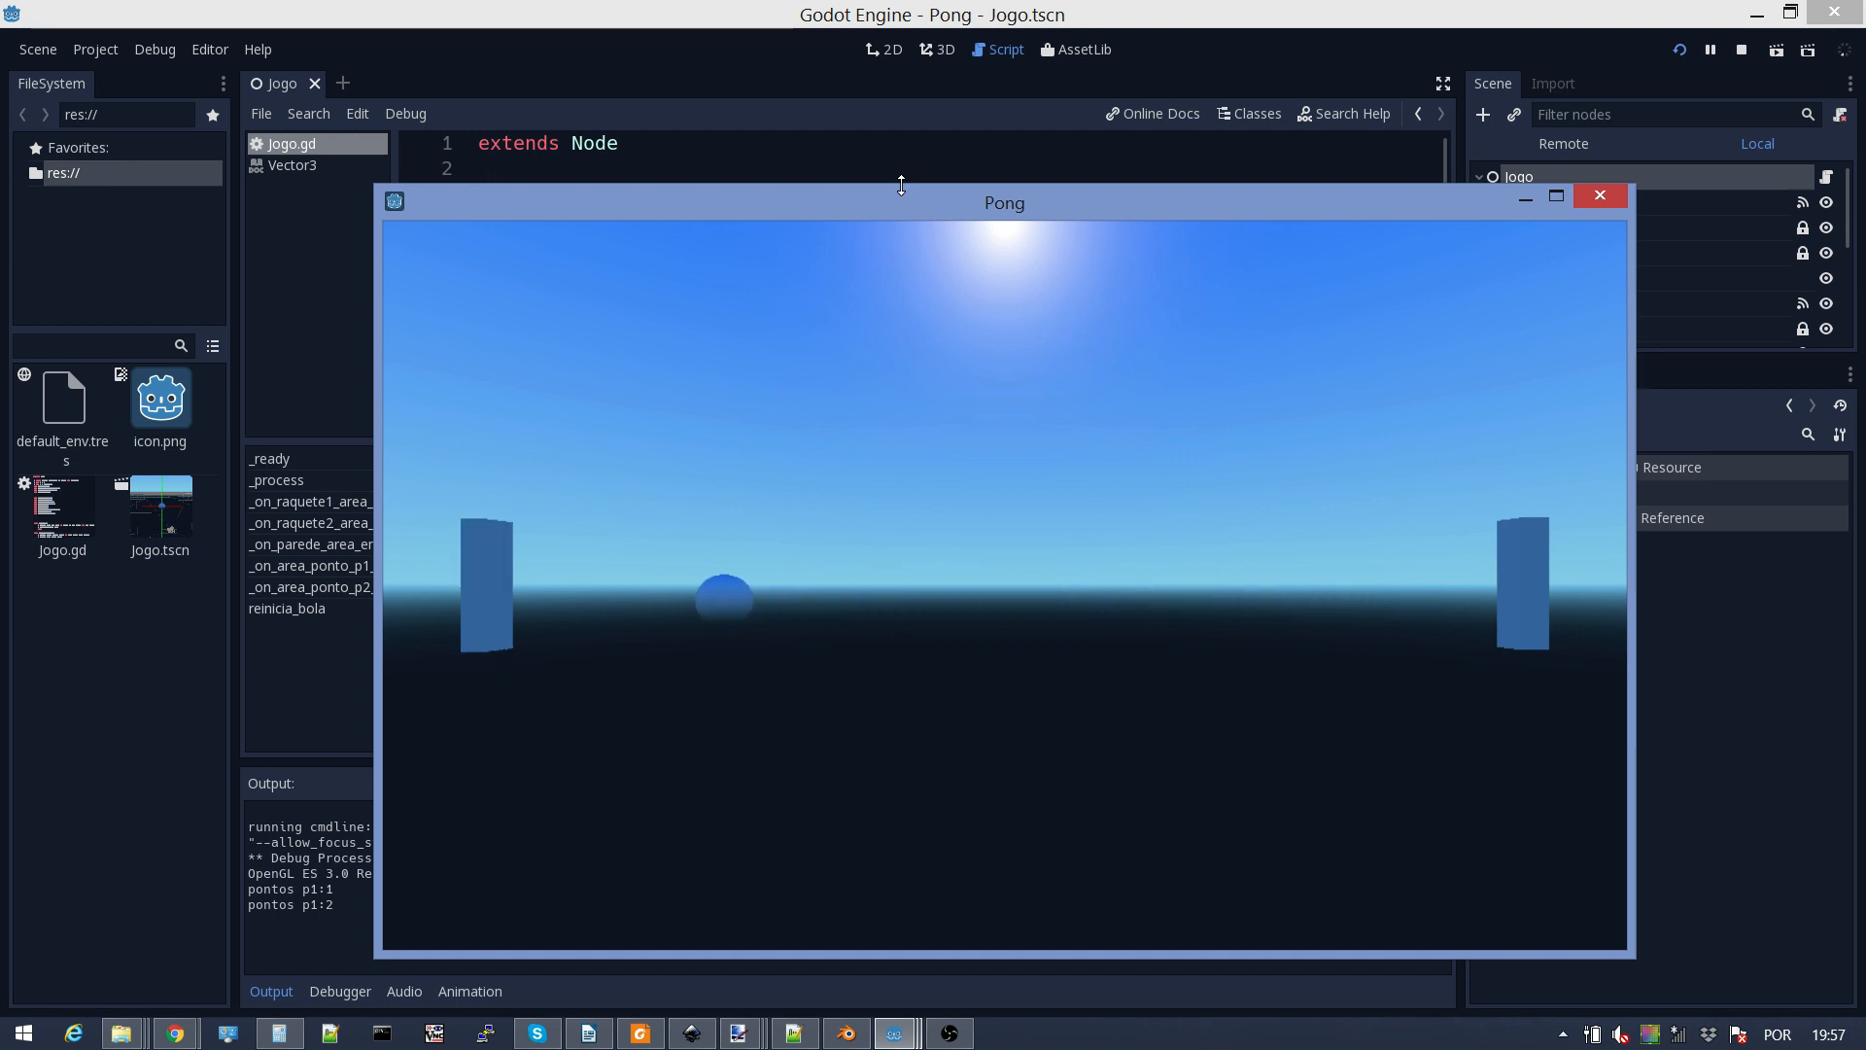
key("Down")
key("Up")
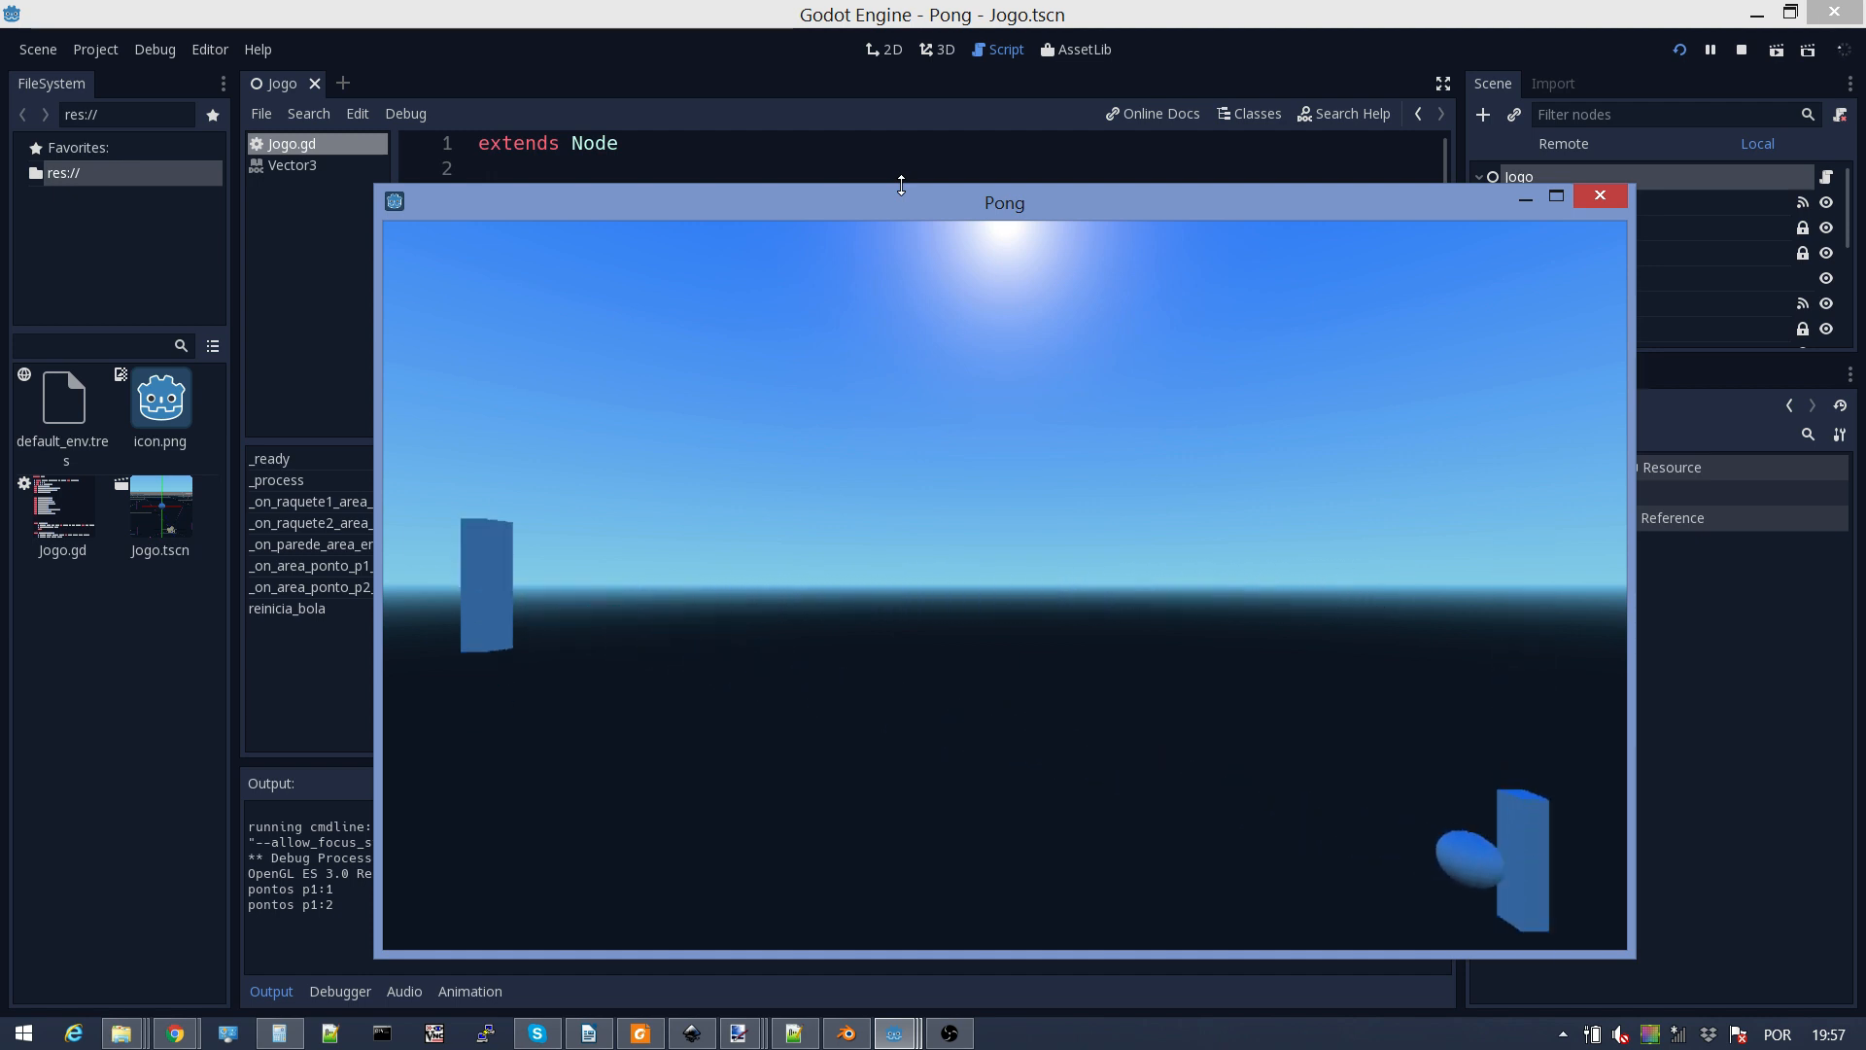
key("s")
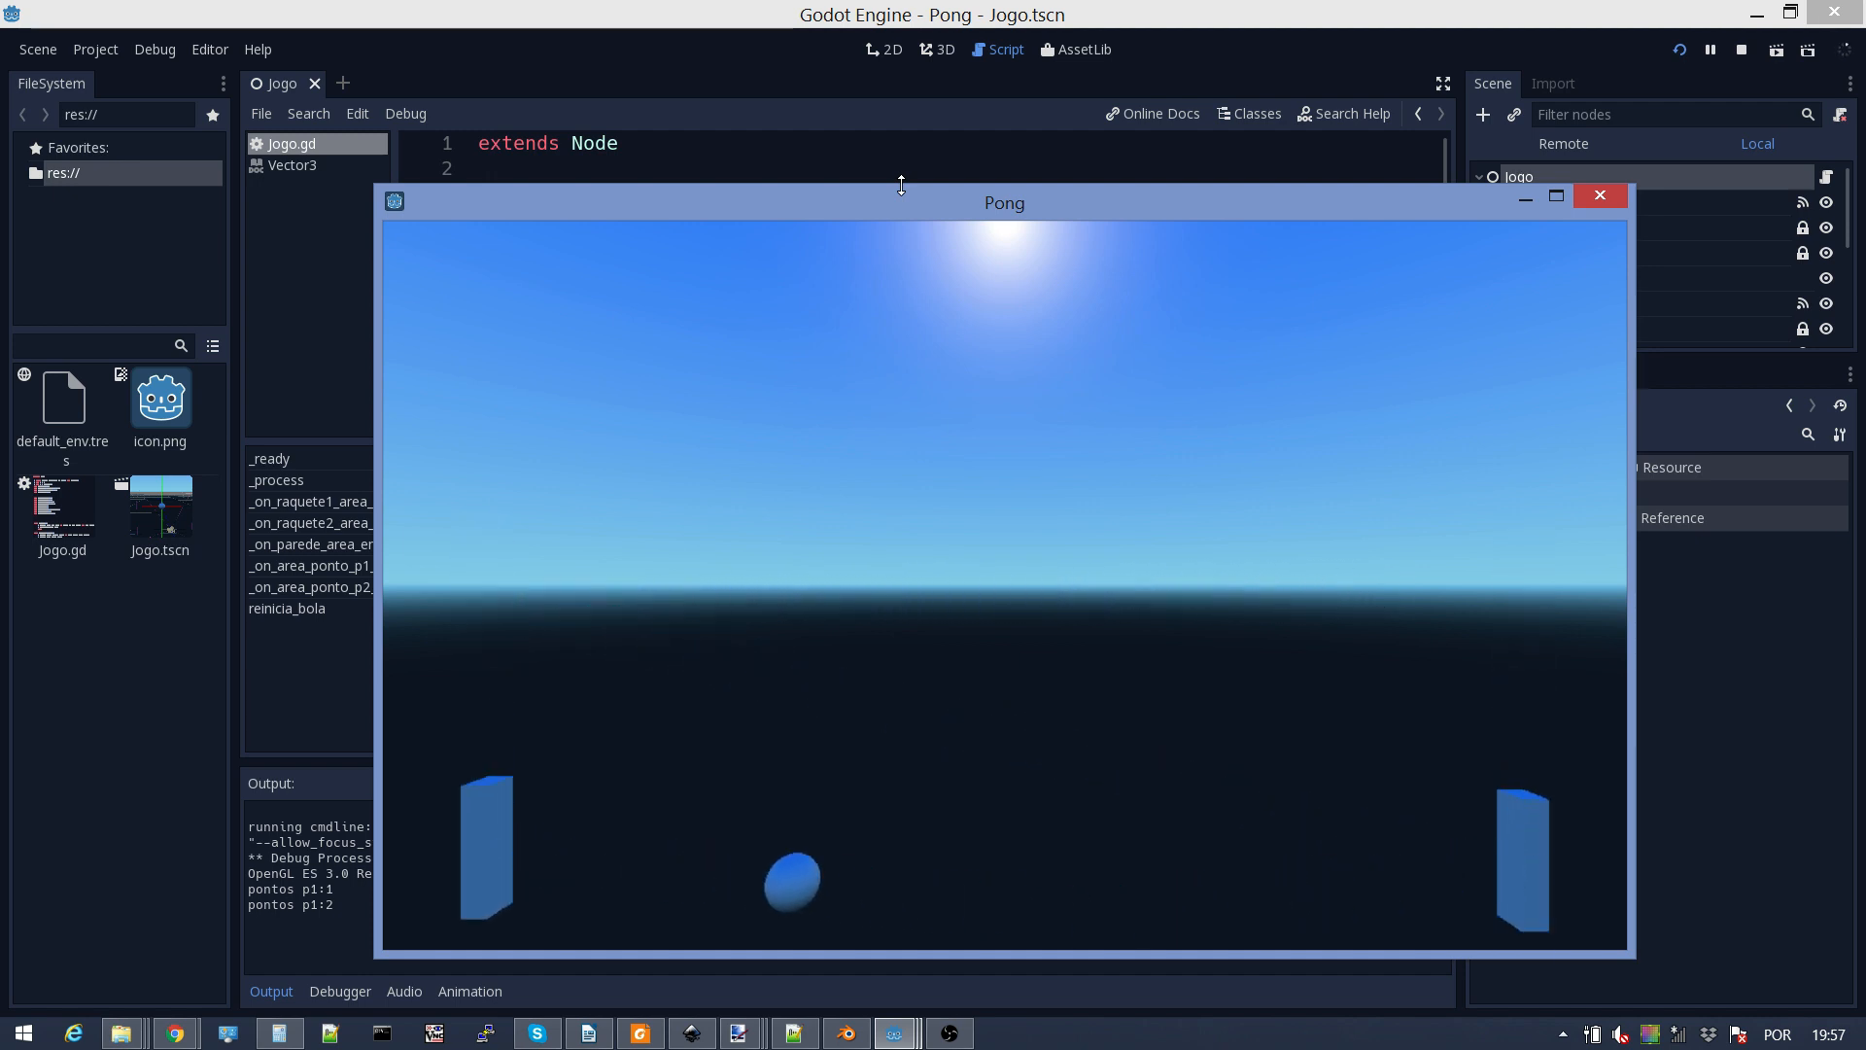
key("w")
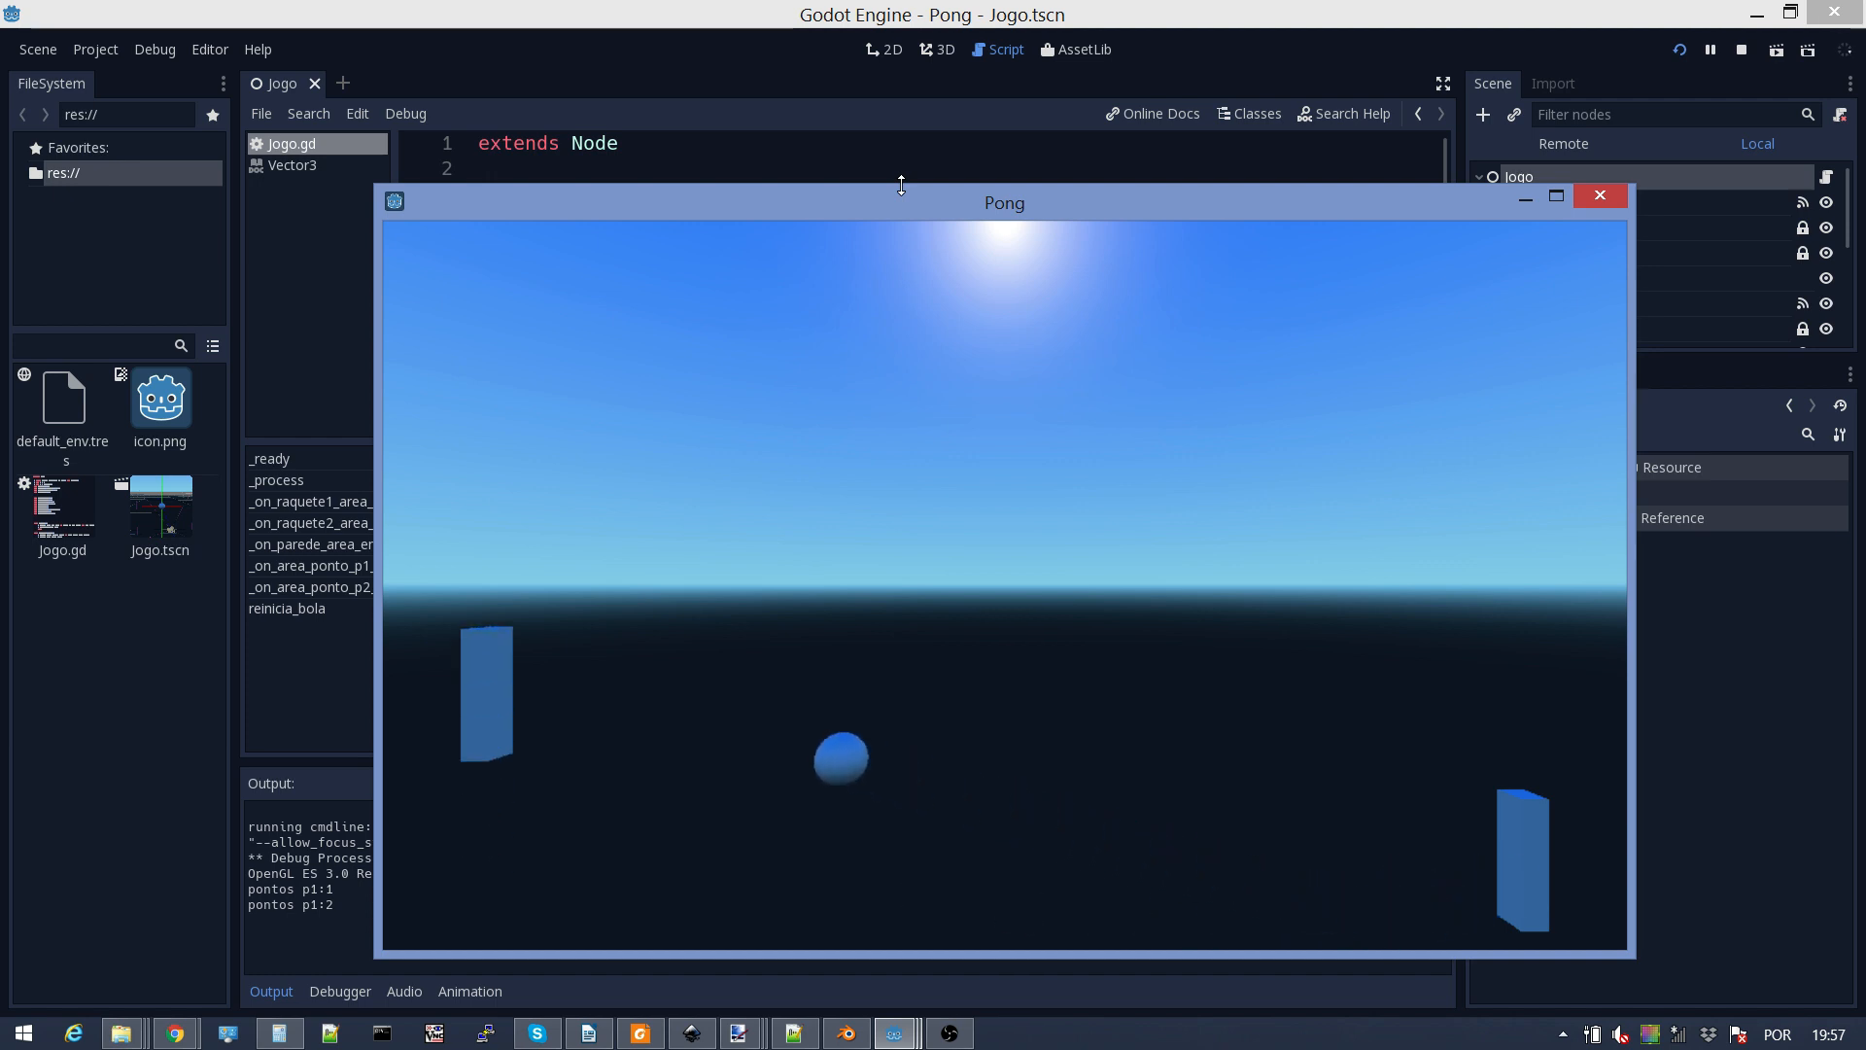
key("Up")
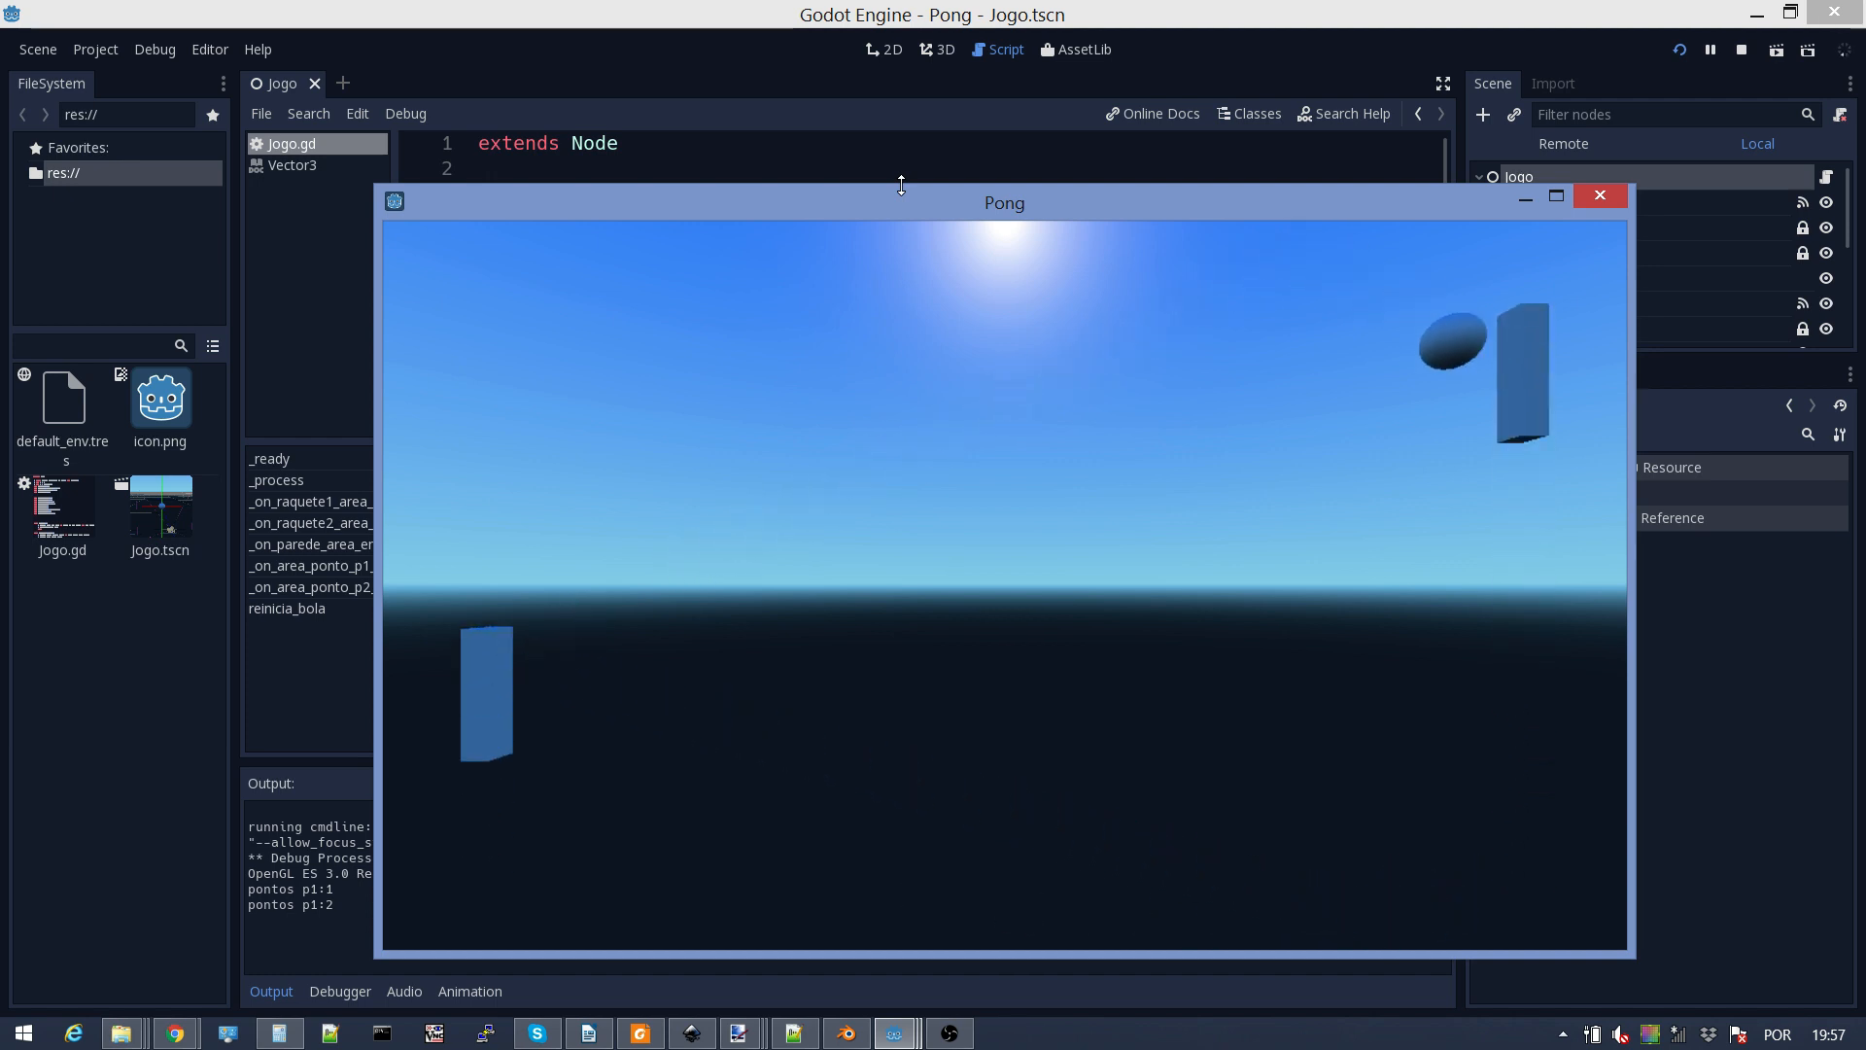
key("w")
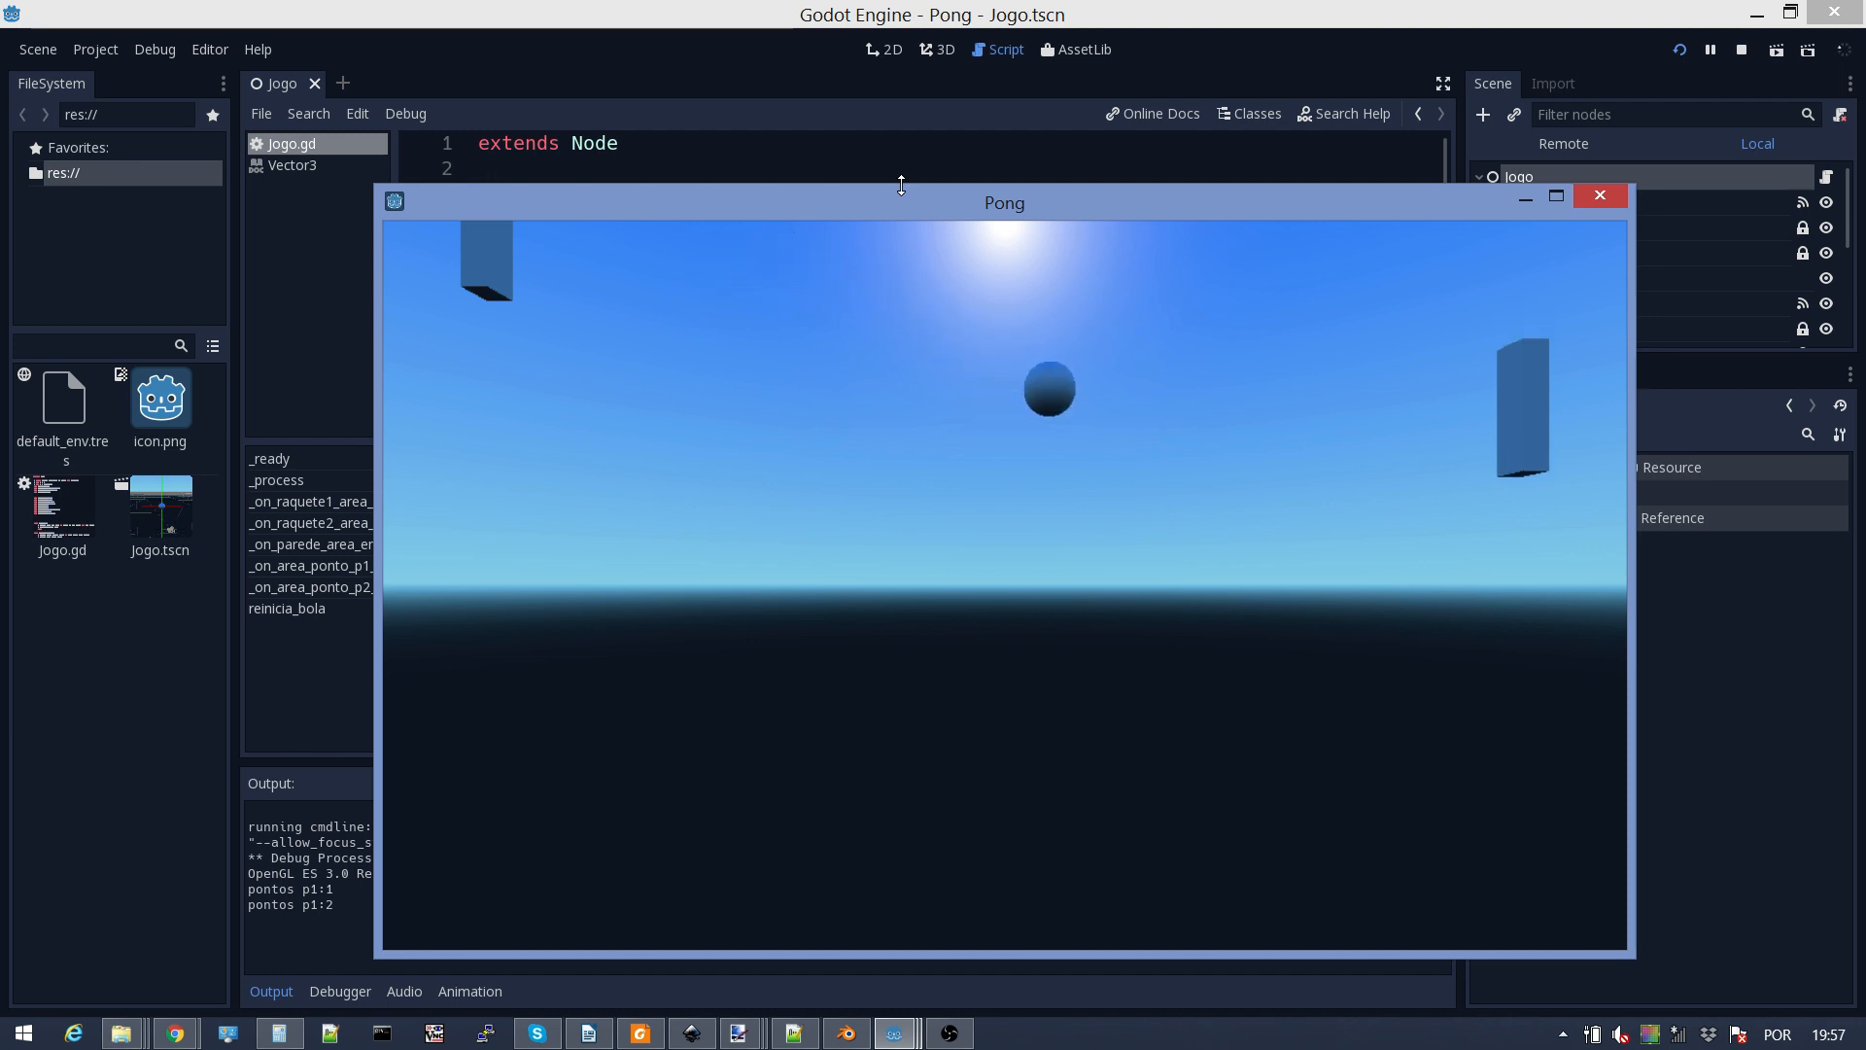
key("Down")
key("s")
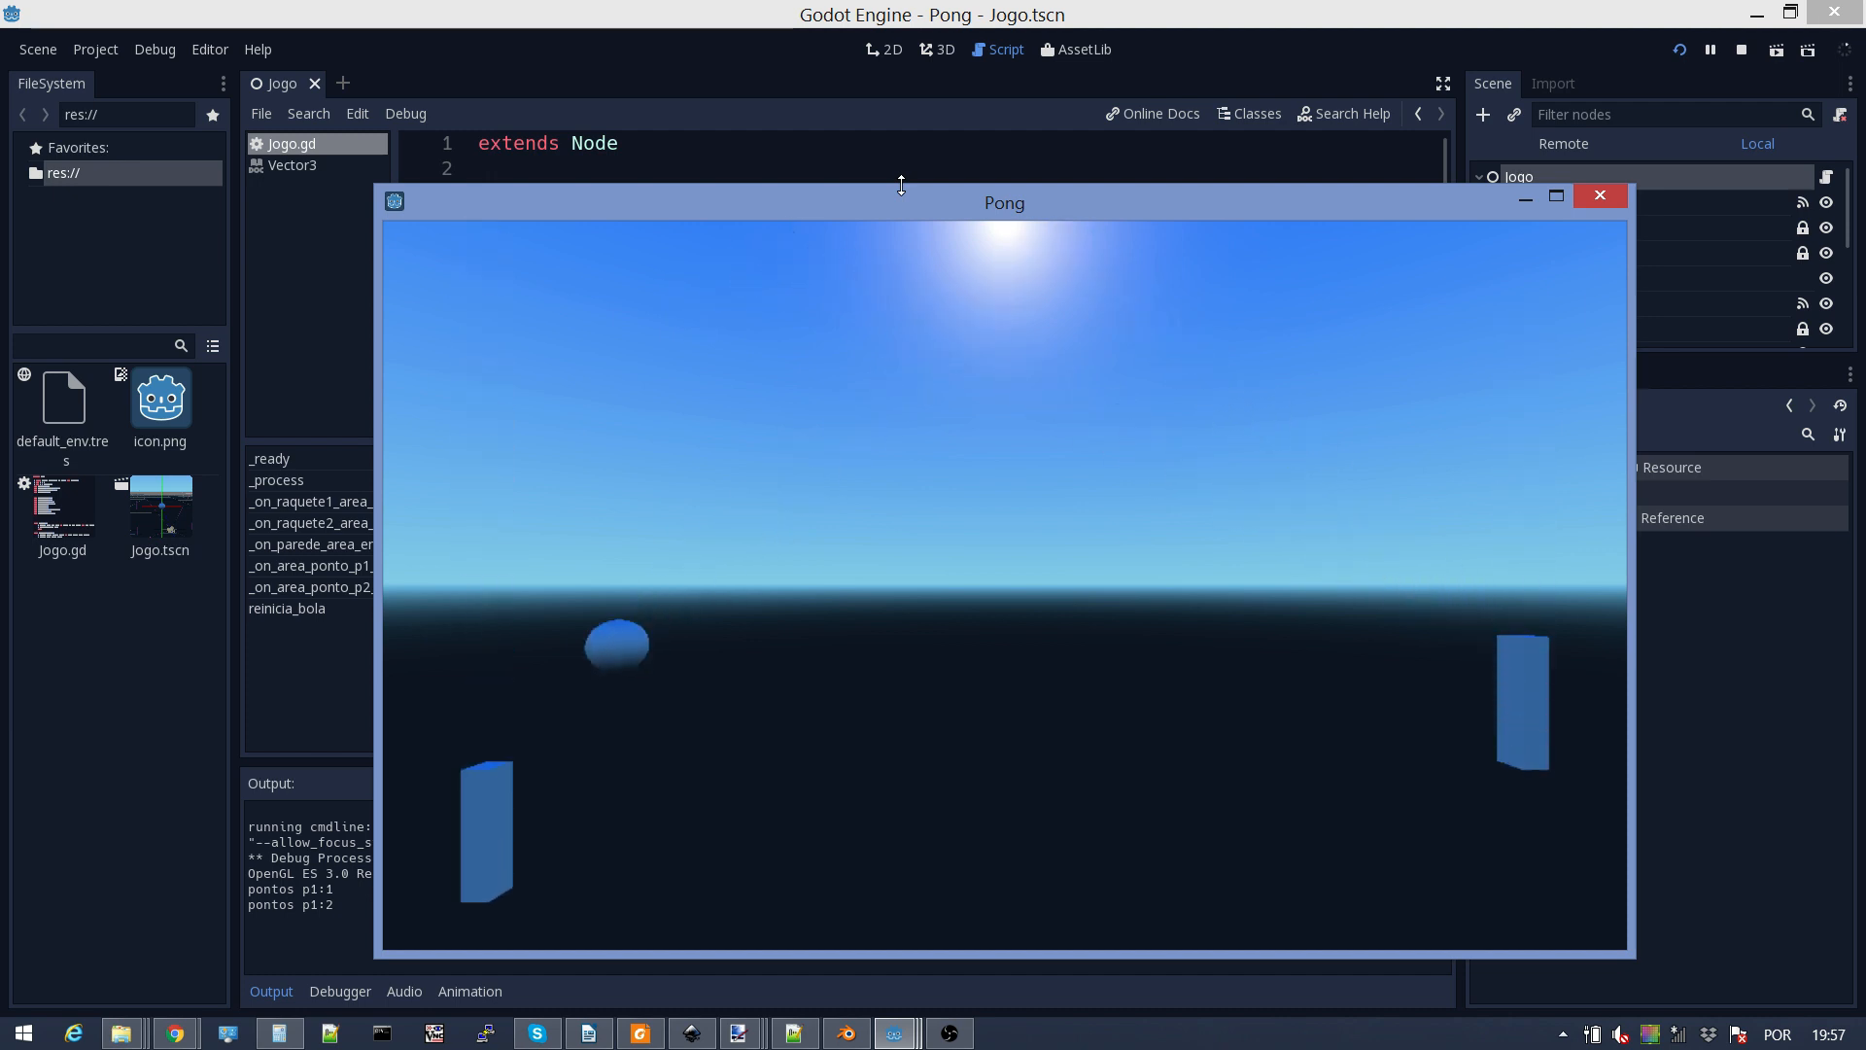
key("w")
key("Up")
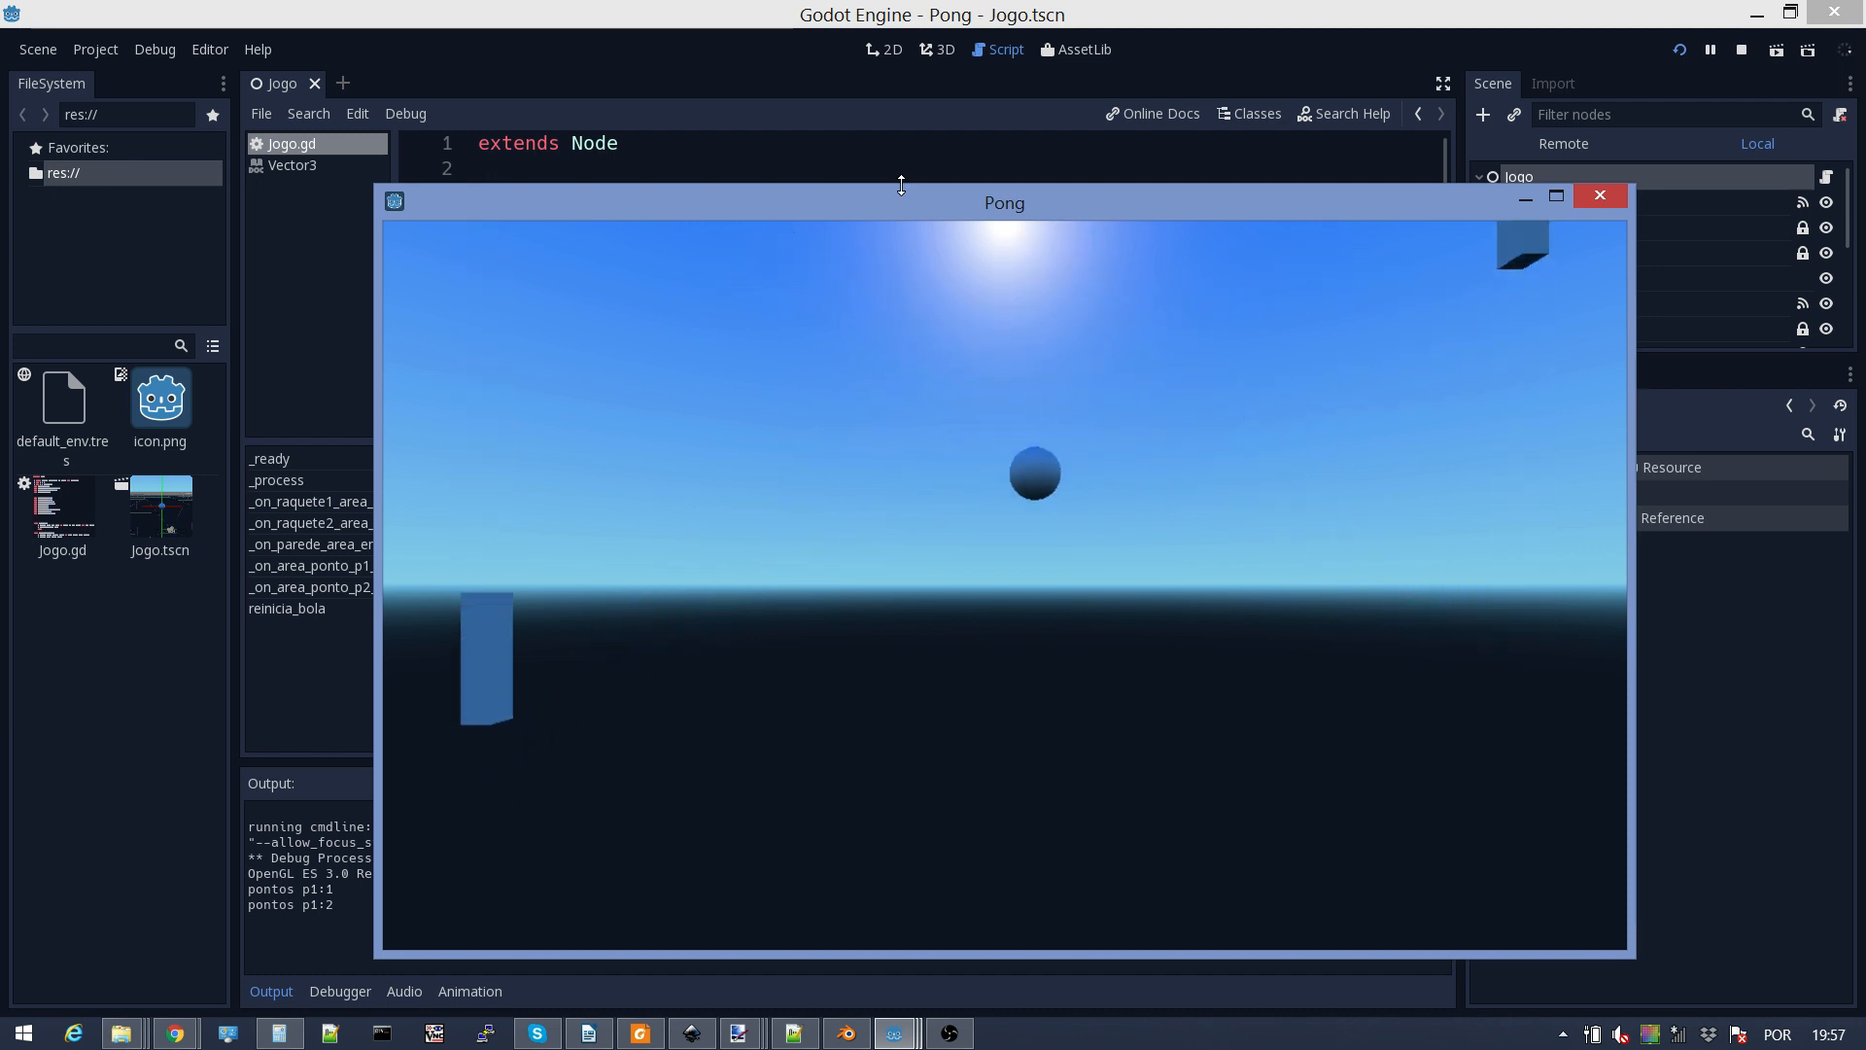
key("w")
key("Down")
key("Up")
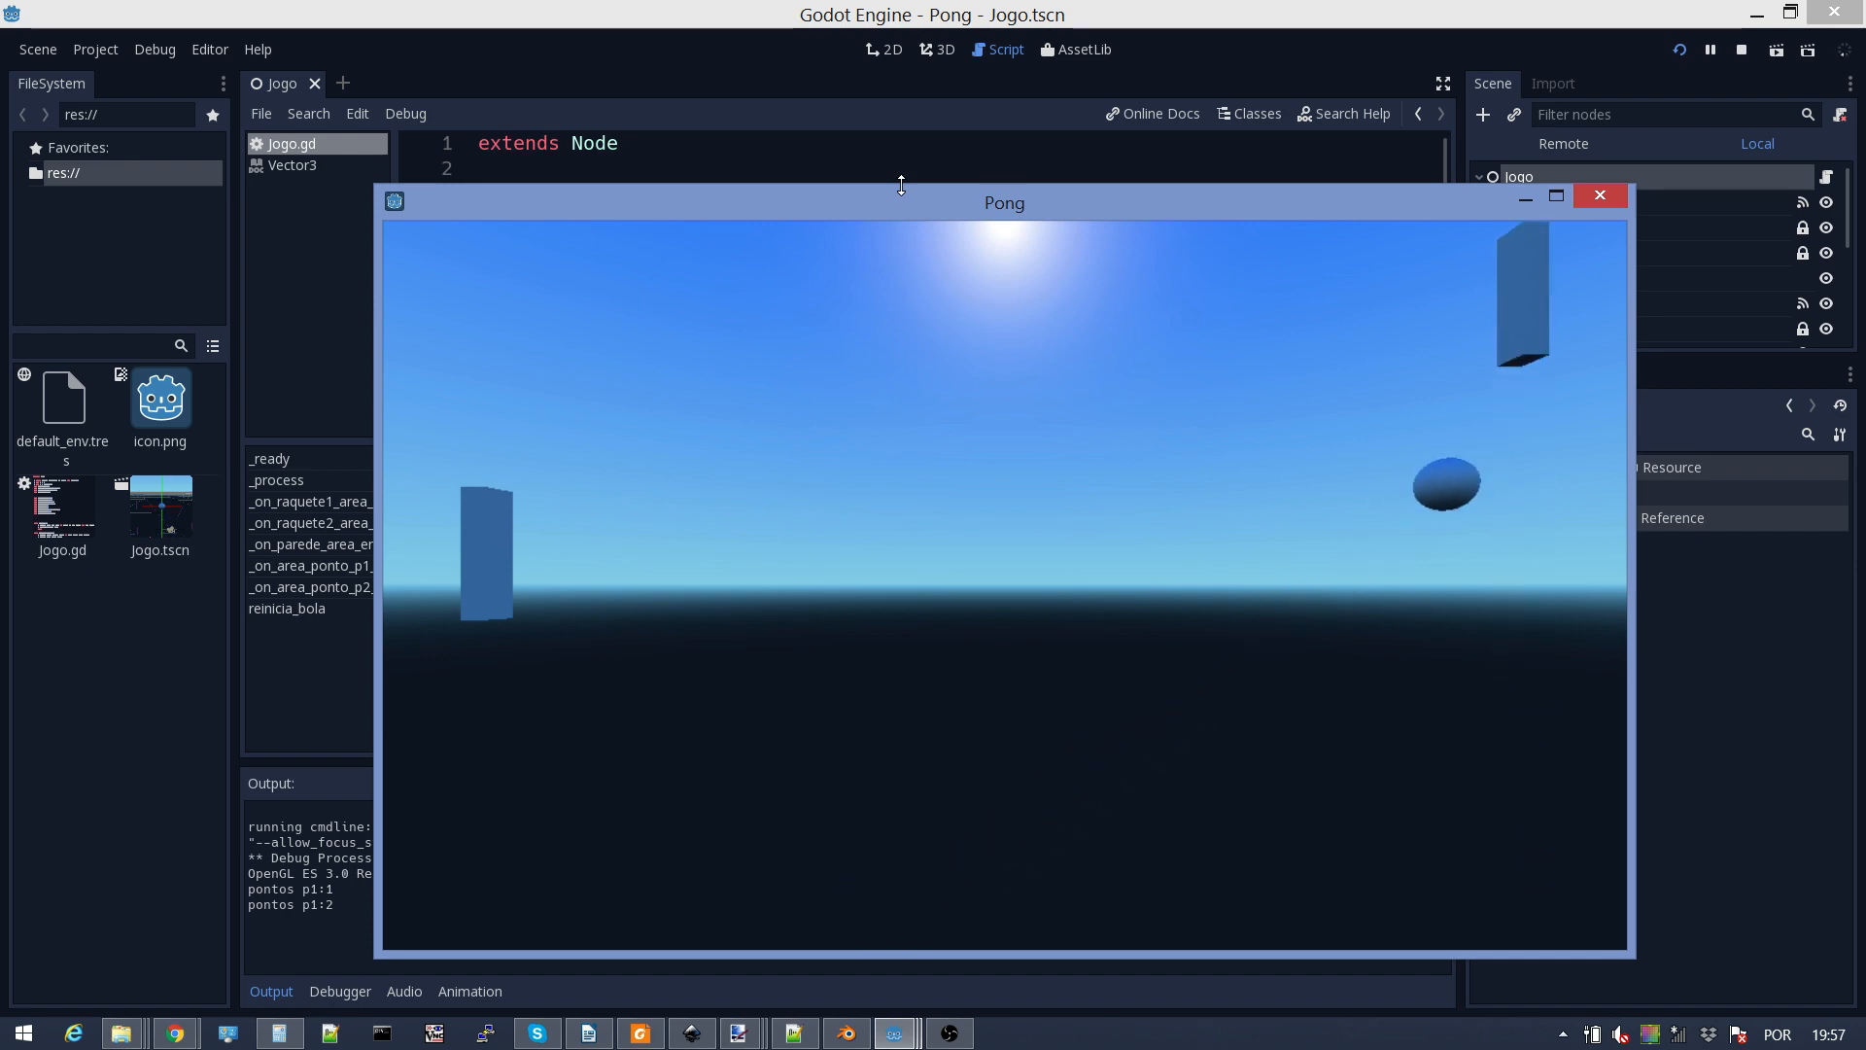
key("s")
key("w")
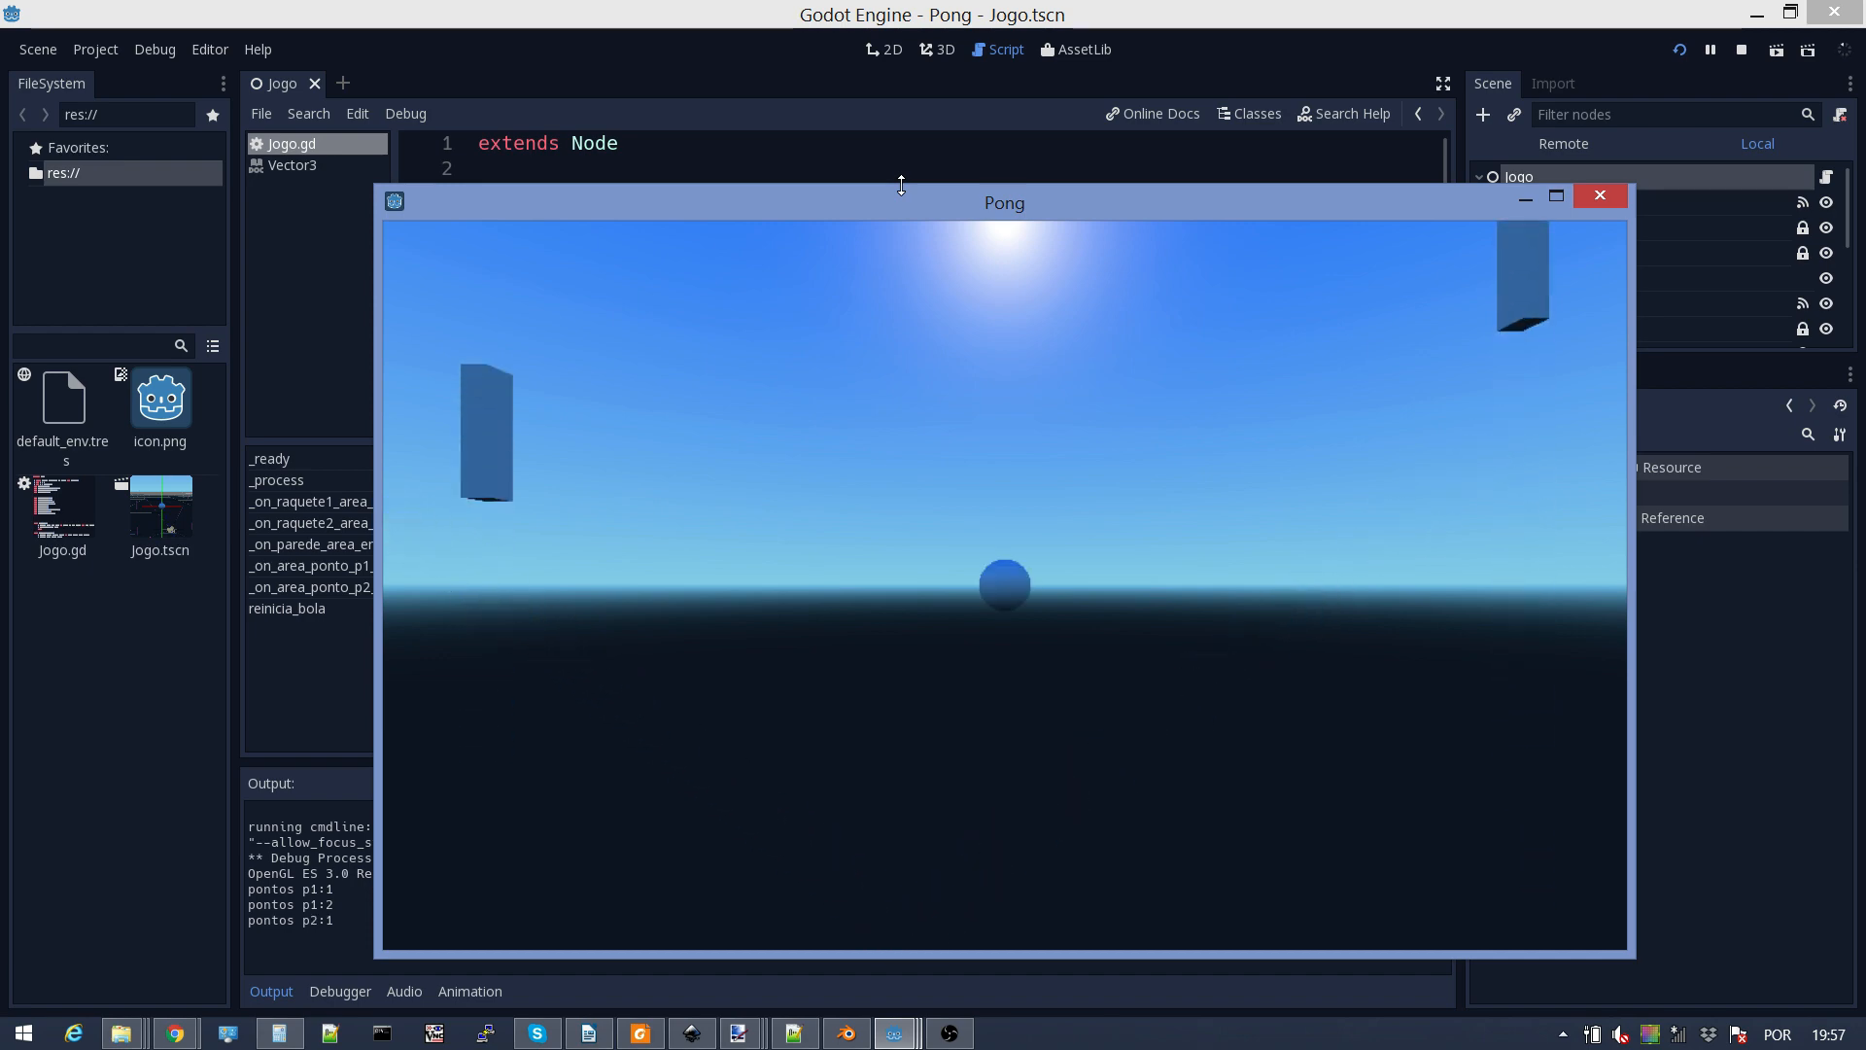
left_click(1615, 201)
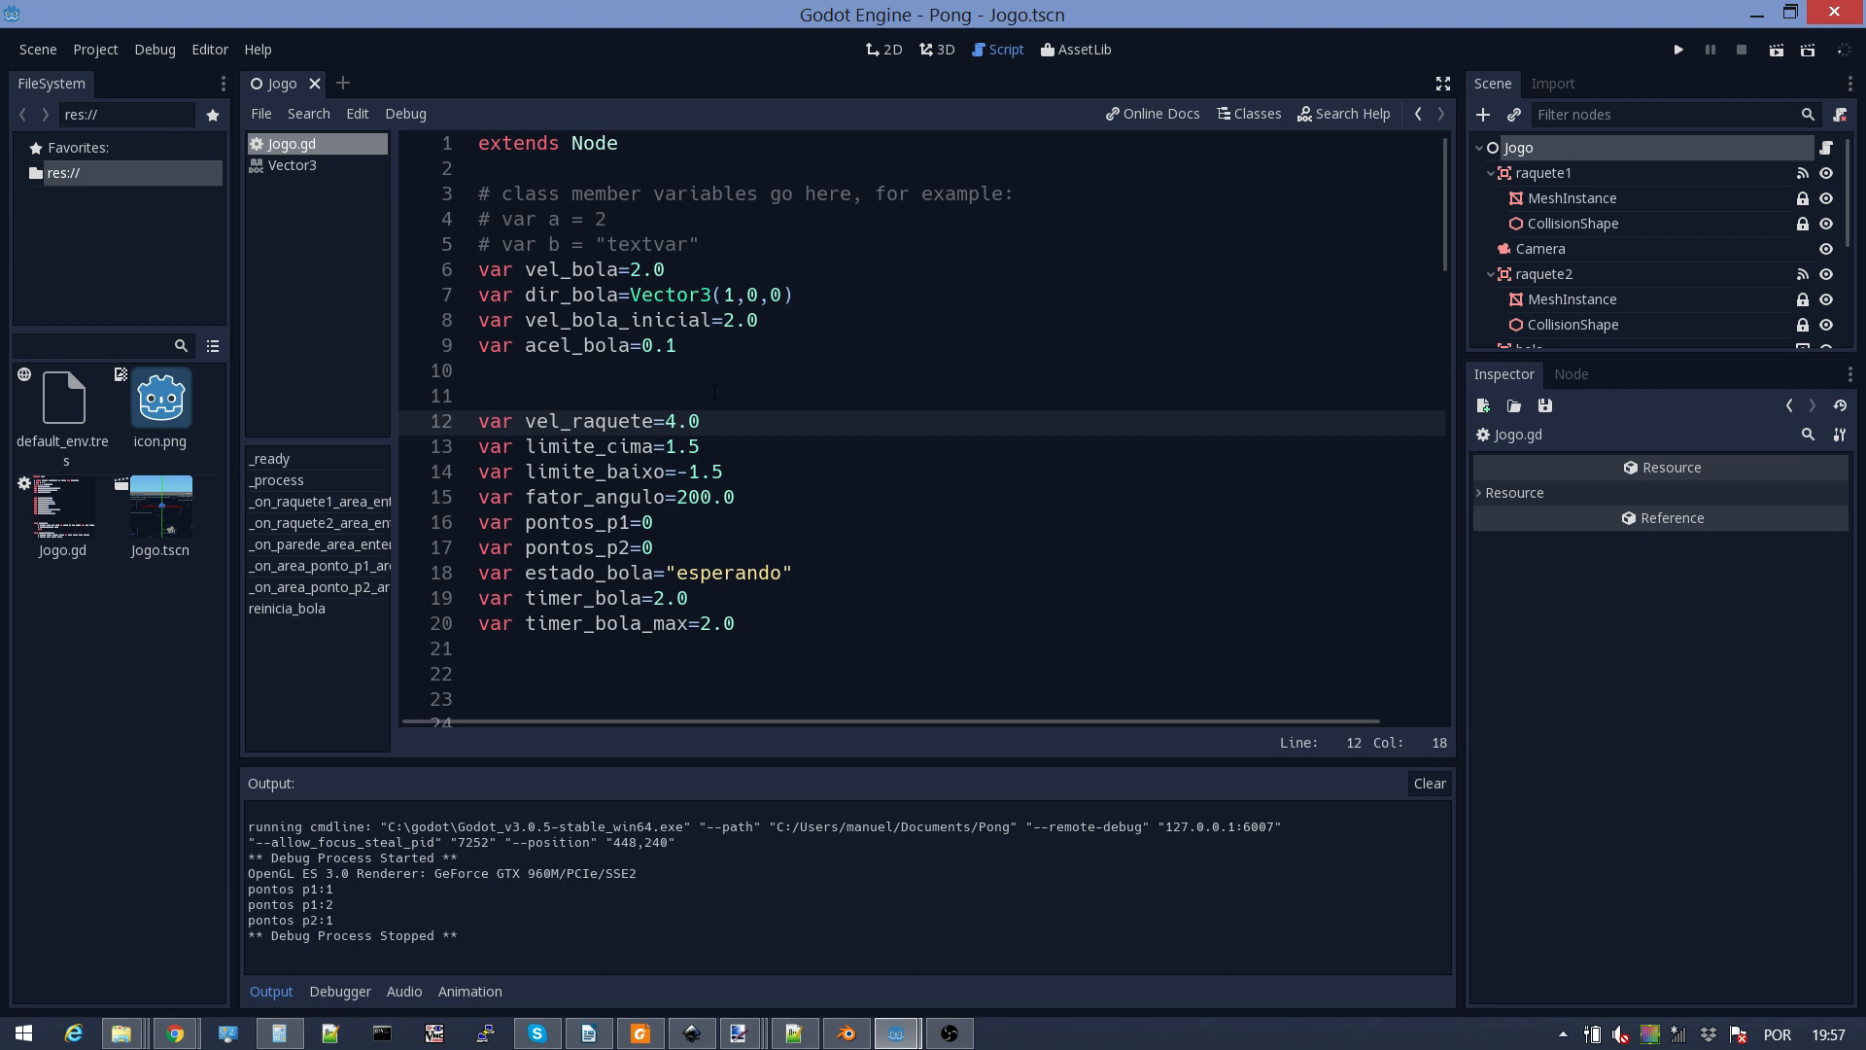
Step: Set the paddle speed vel_raquete to 3.0 in the variable declarations and switch to the 3D view
key("BackSpace")
type("3")
left_click(939, 51)
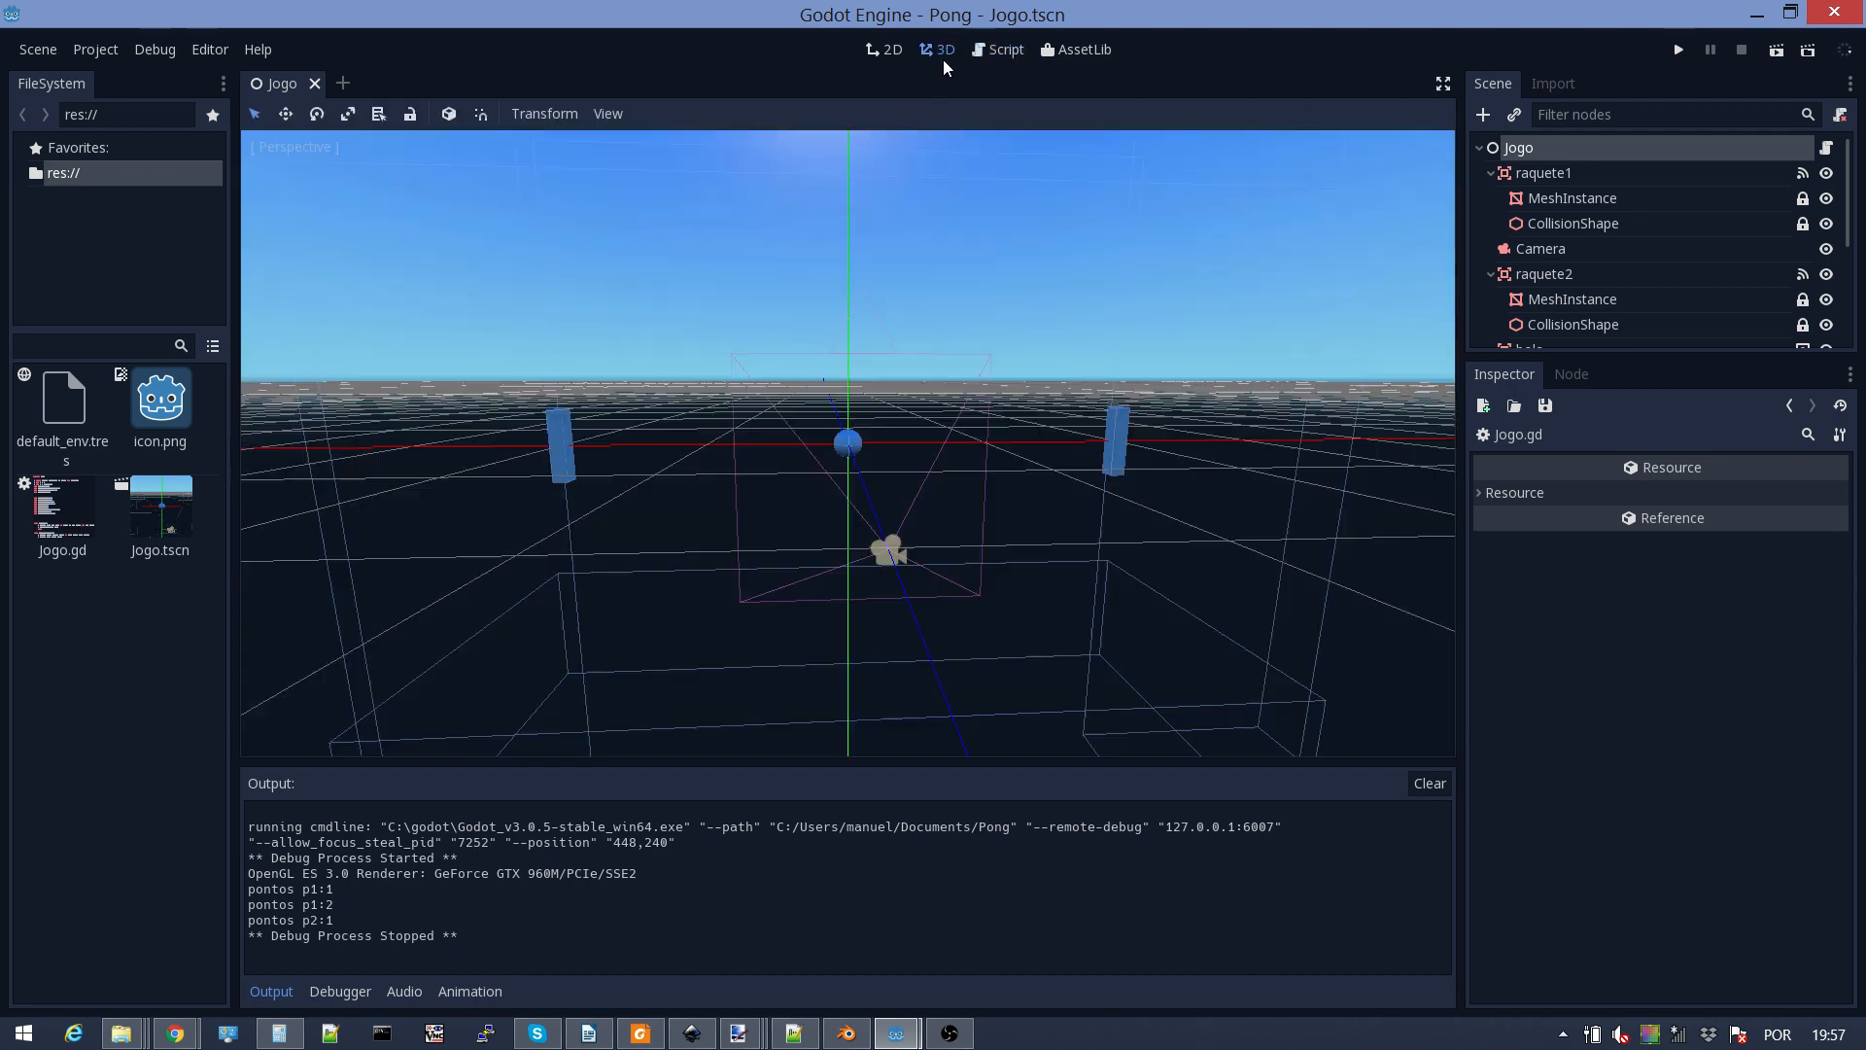
Step: Examine the ball, paddles and surrounding collision areas in the 3D scene from near and far, and look through the scene's nodes
scroll(632, 480, "up", 4)
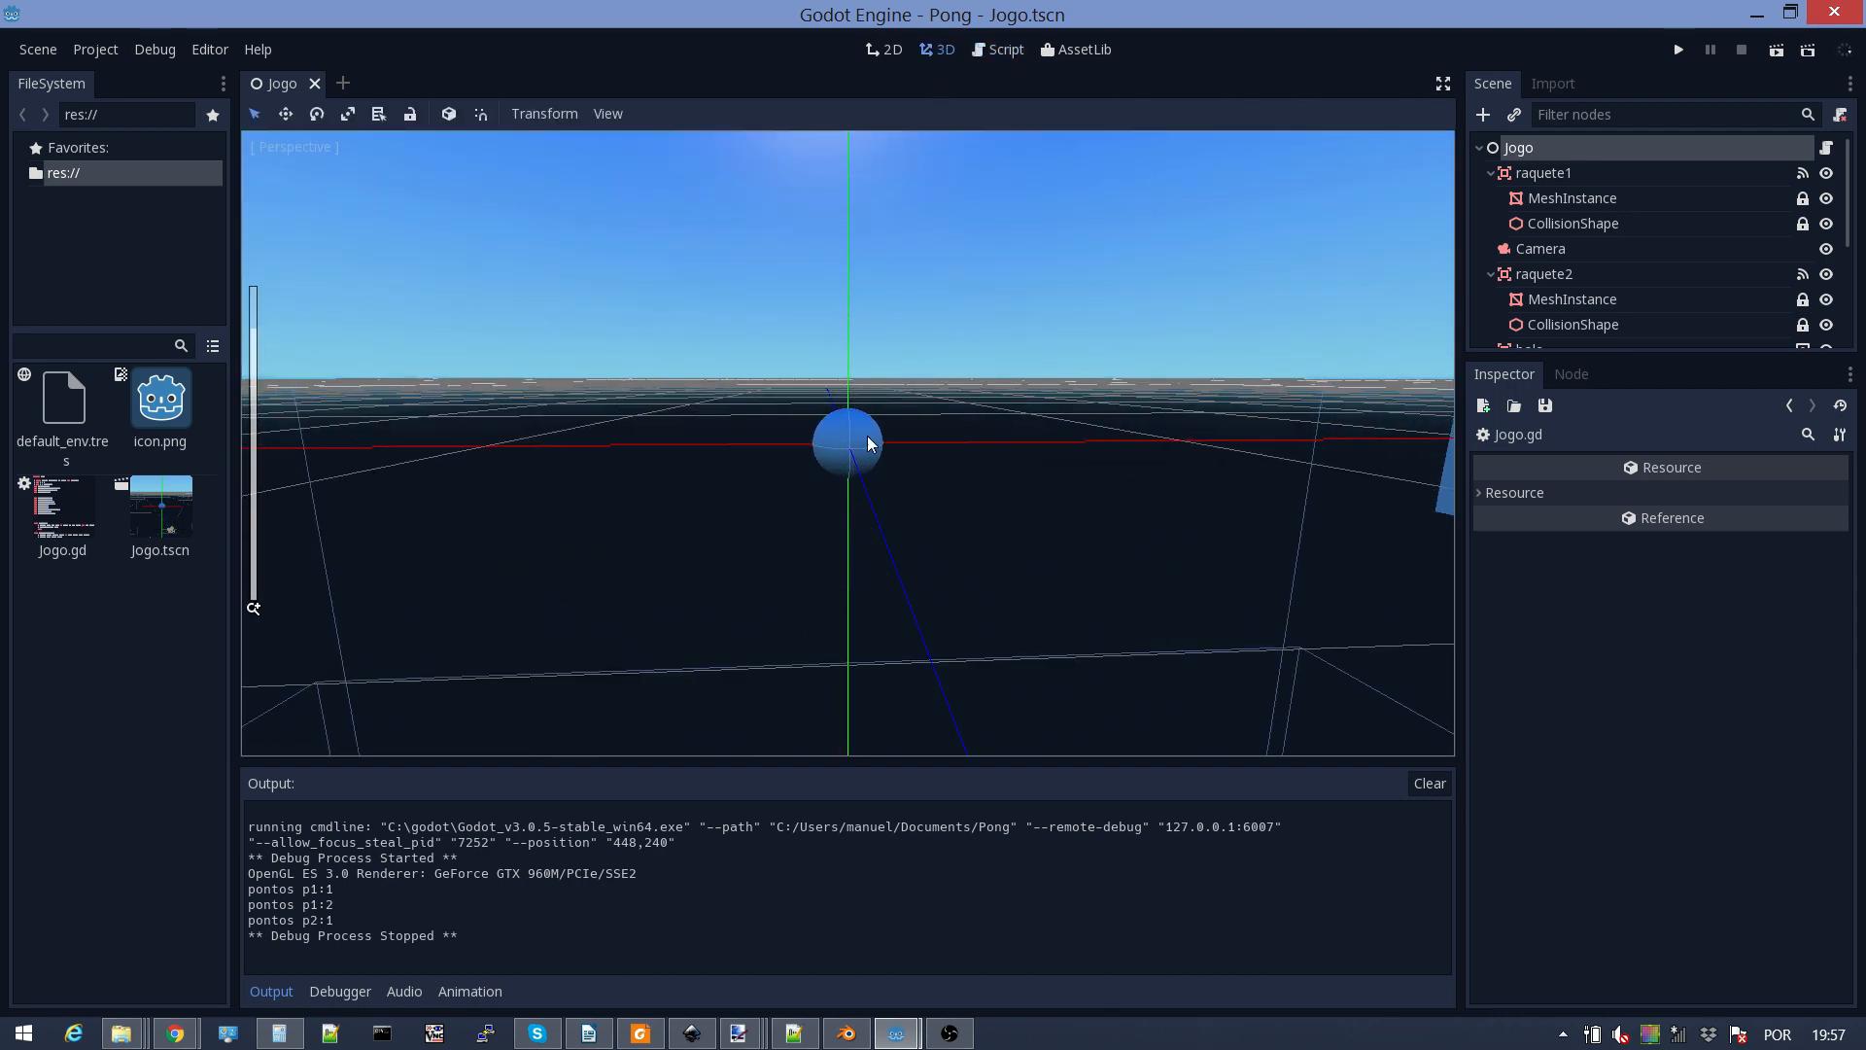
scroll(867, 436, "down", 5)
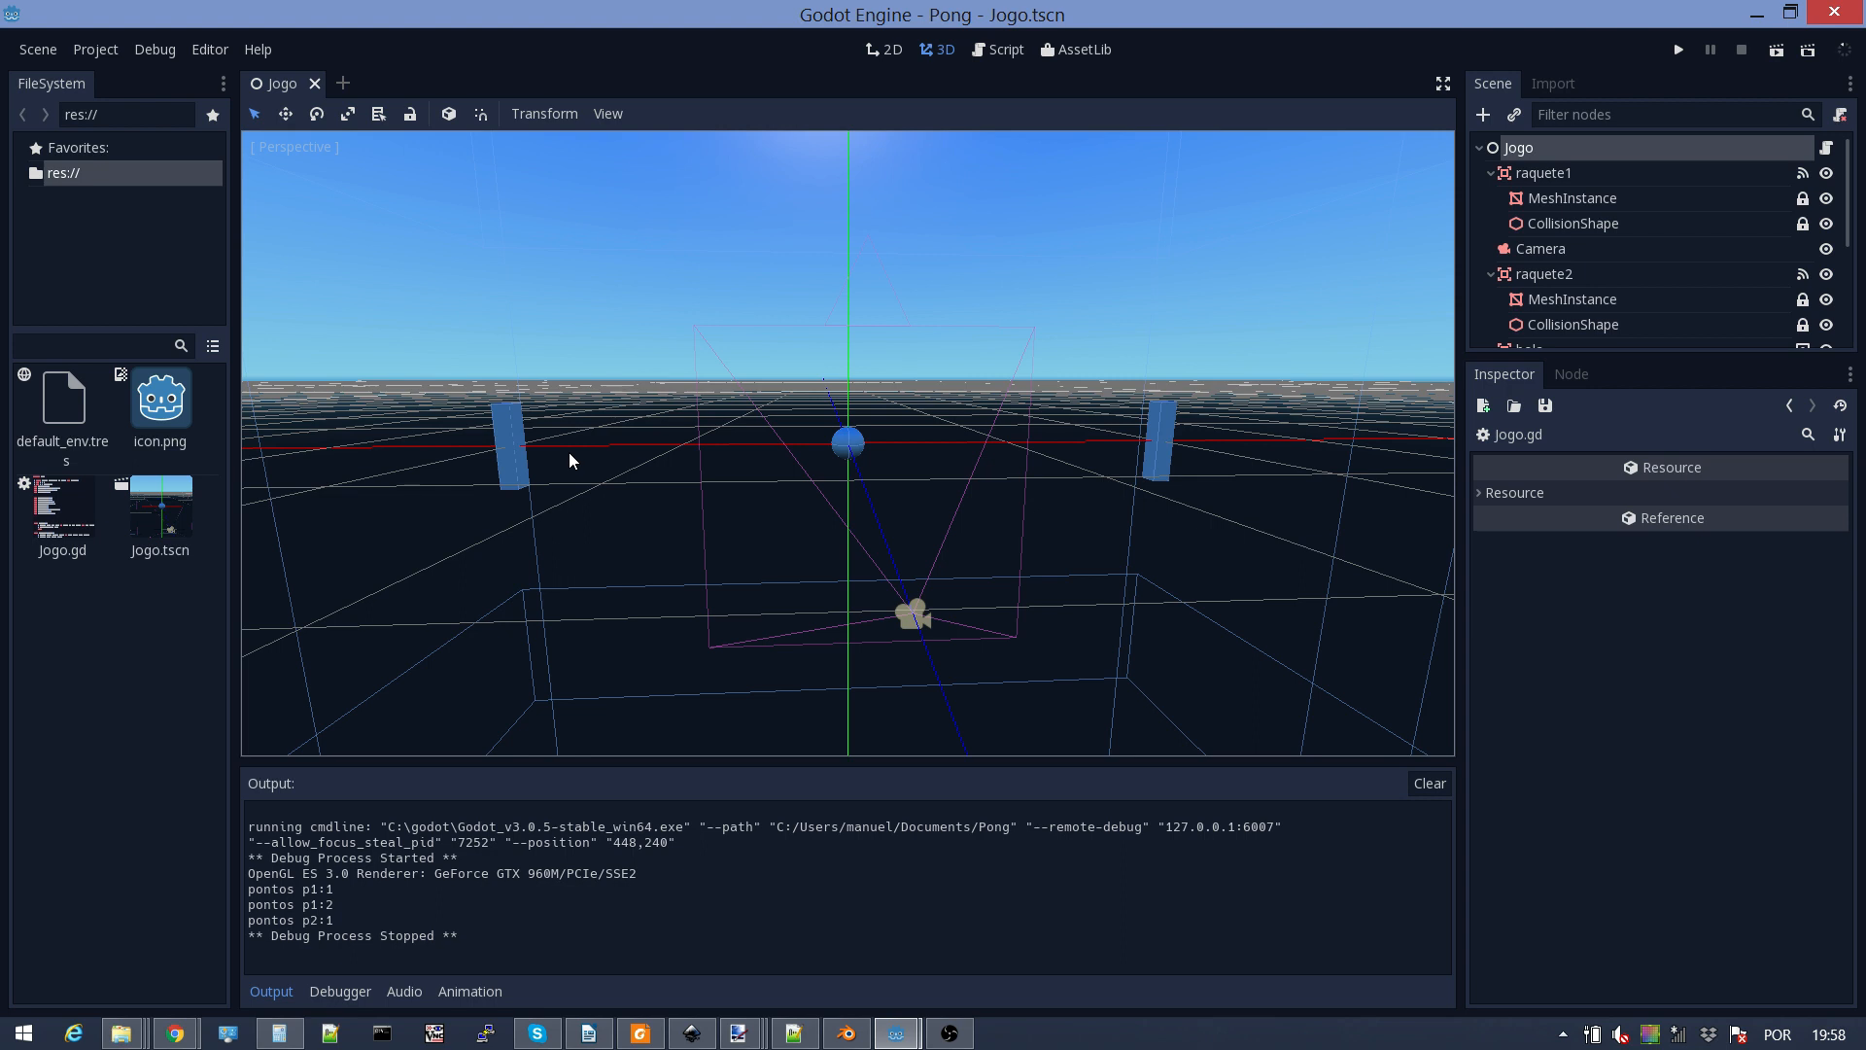
scroll(604, 430, "up", 6)
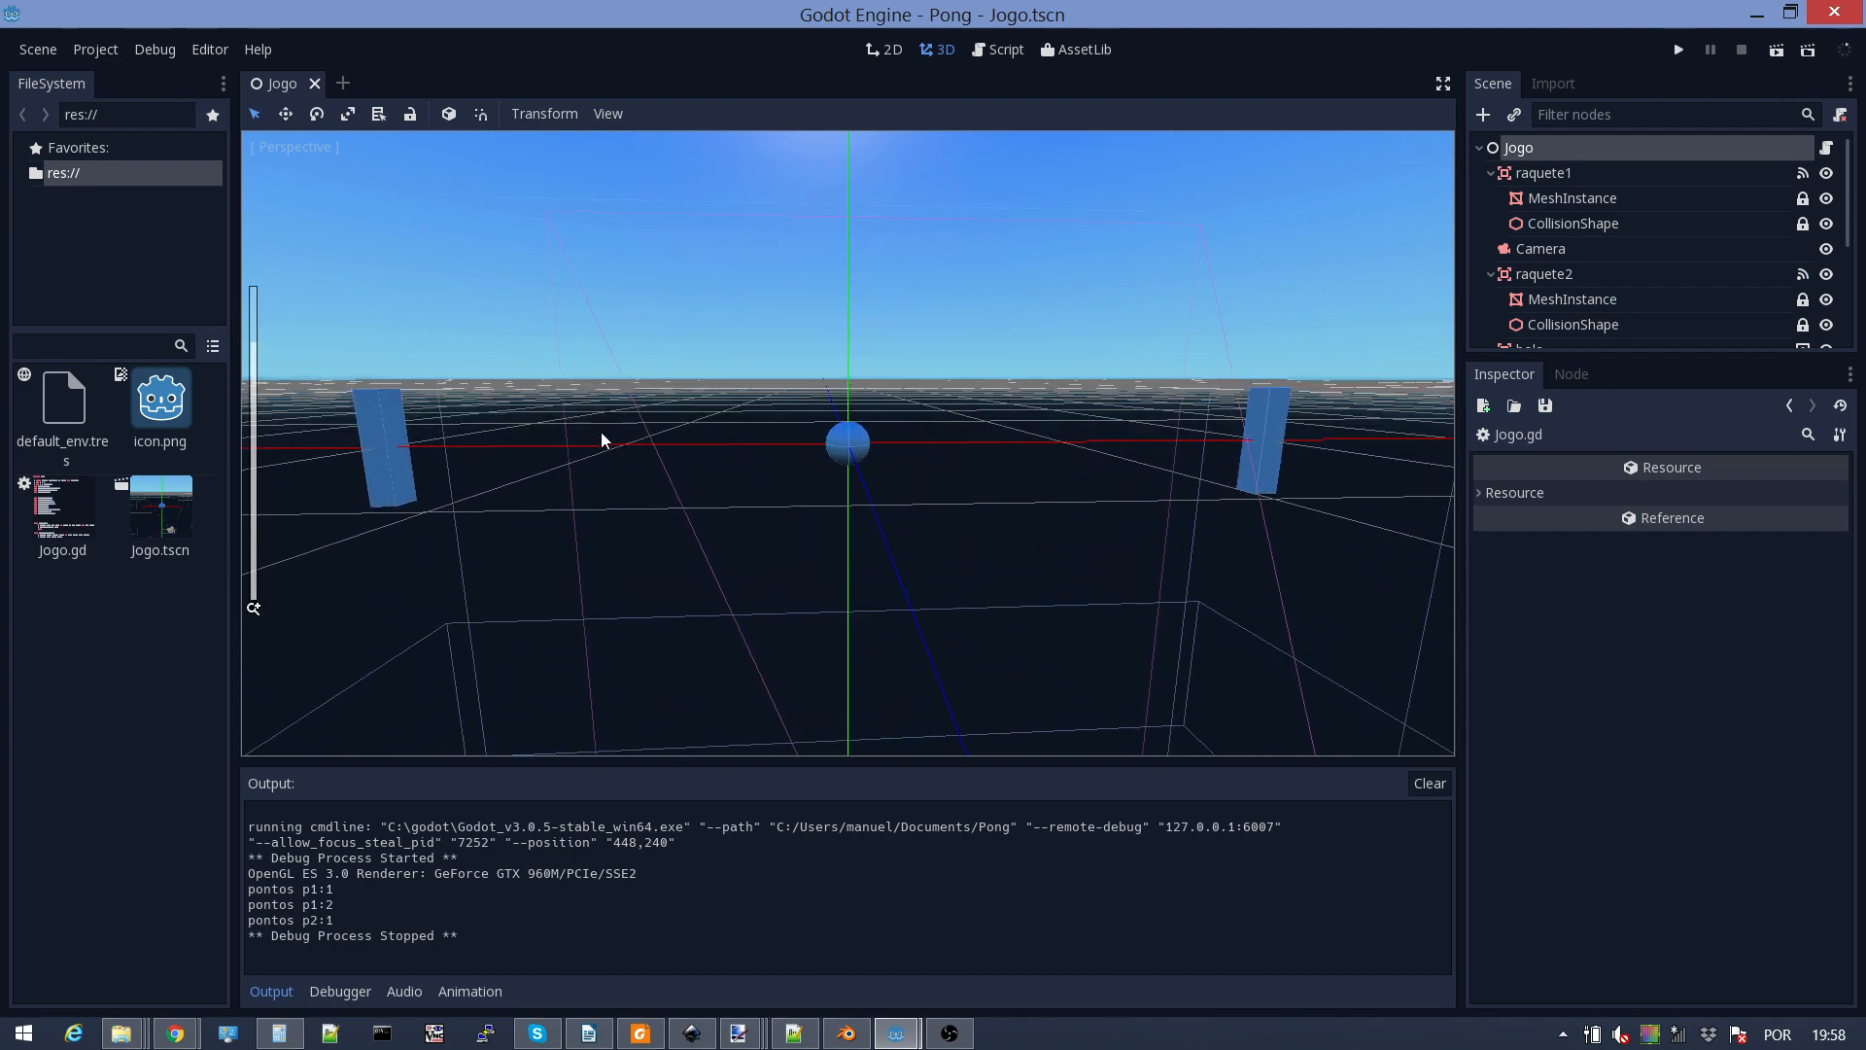
scroll(601, 432, "down", 3)
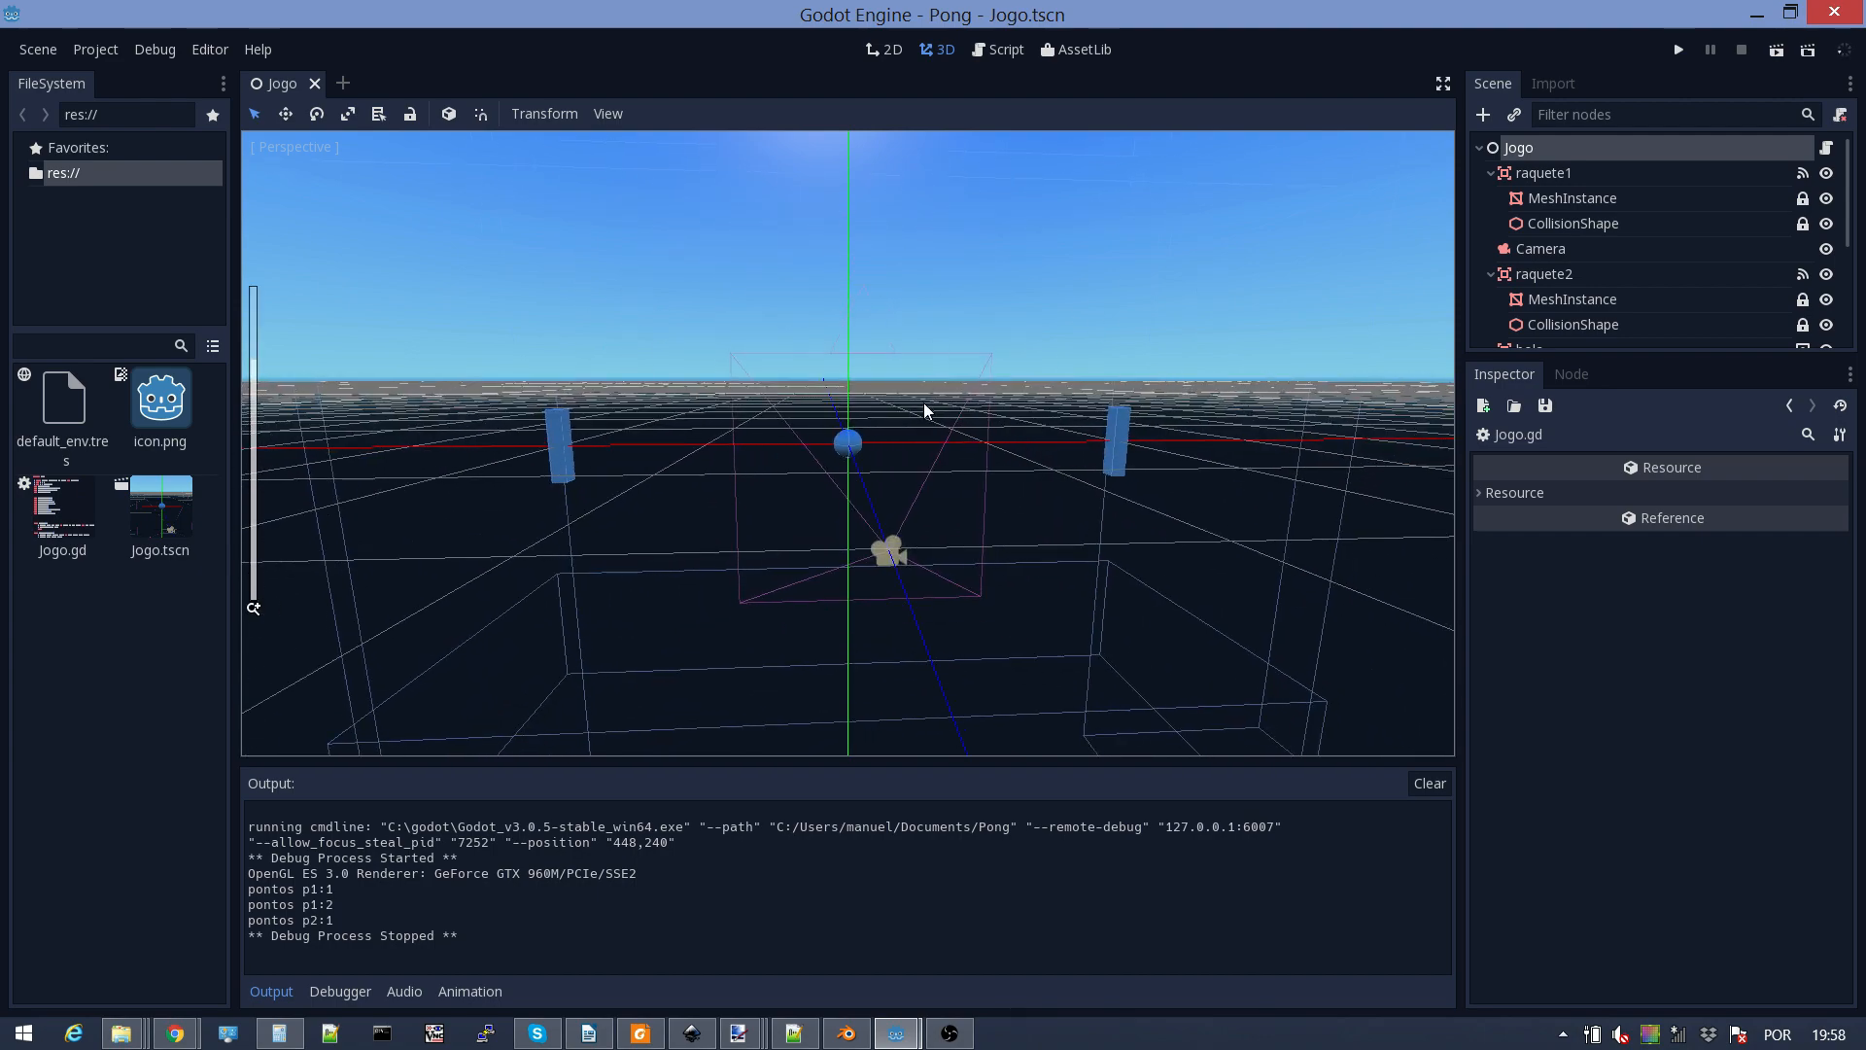
scroll(922, 403, "down", 3)
scroll(919, 402, "up", 2)
scroll(918, 404, "down", 4)
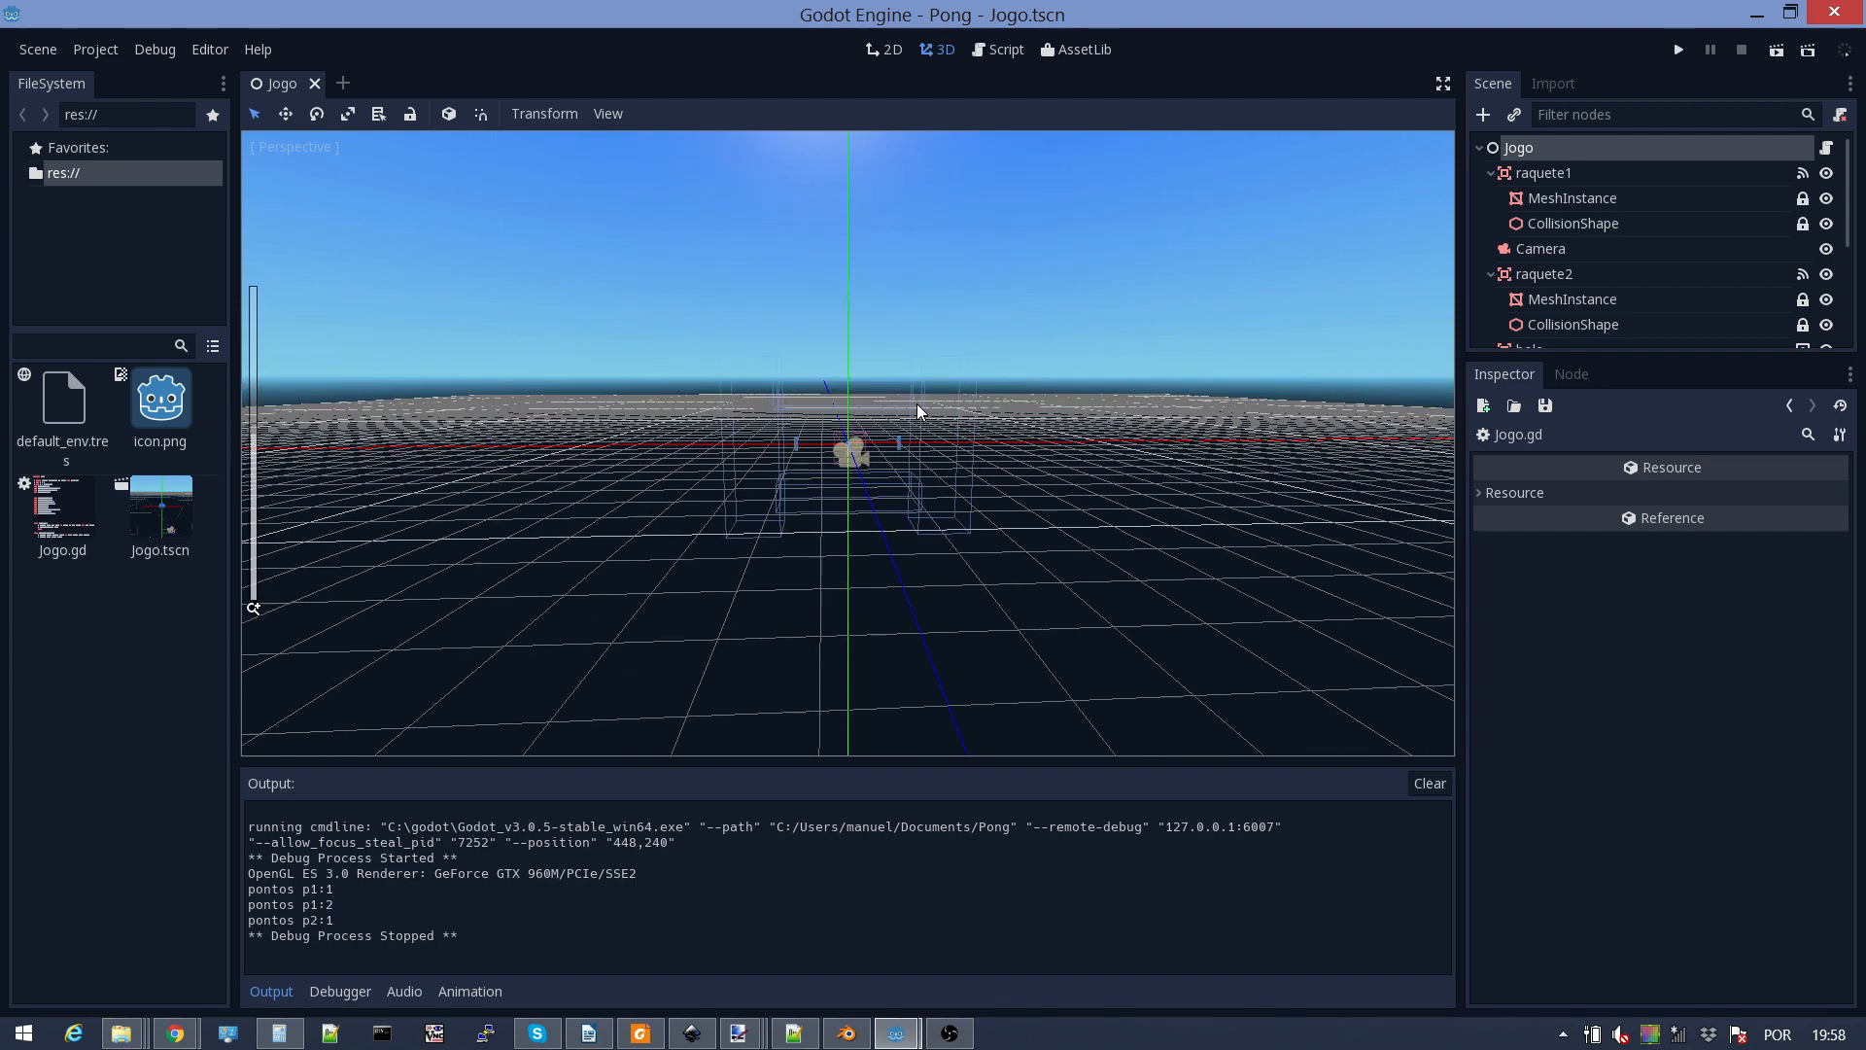
scroll(916, 404, "up", 3)
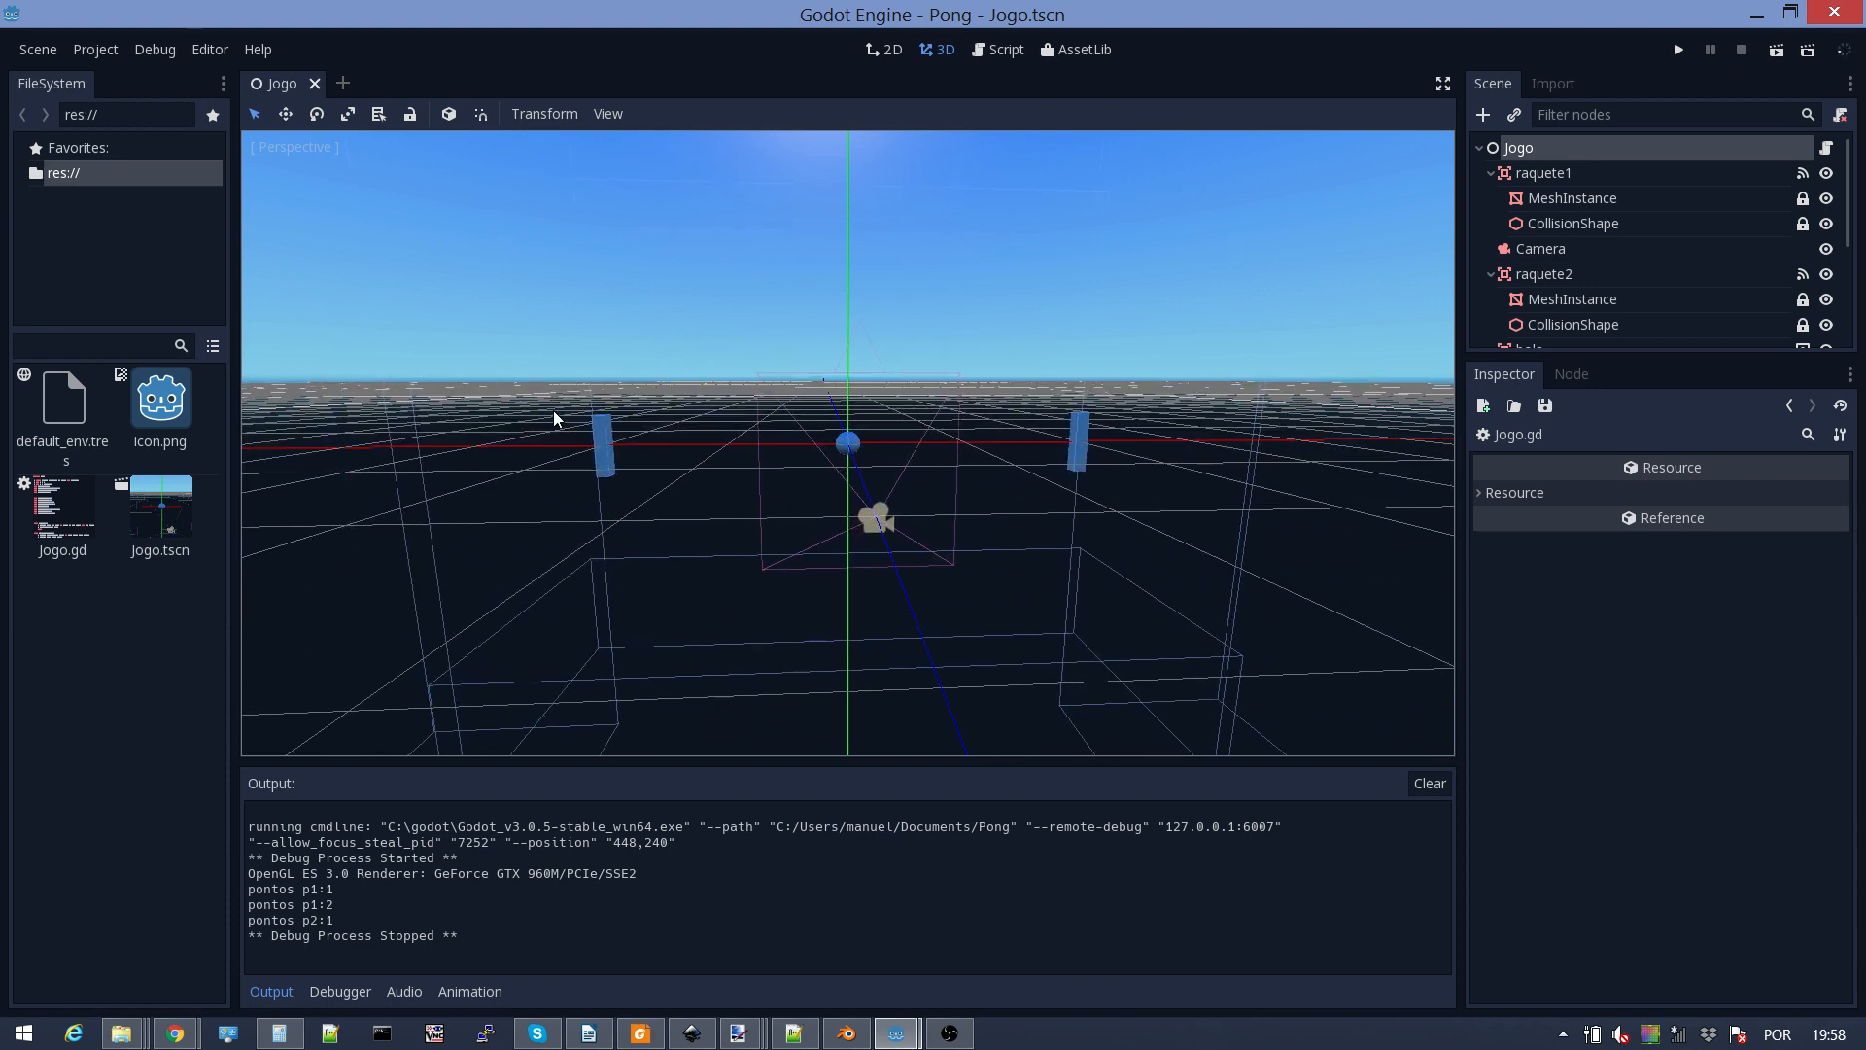
scroll(906, 379, "down", 2)
scroll(906, 379, "up", 5)
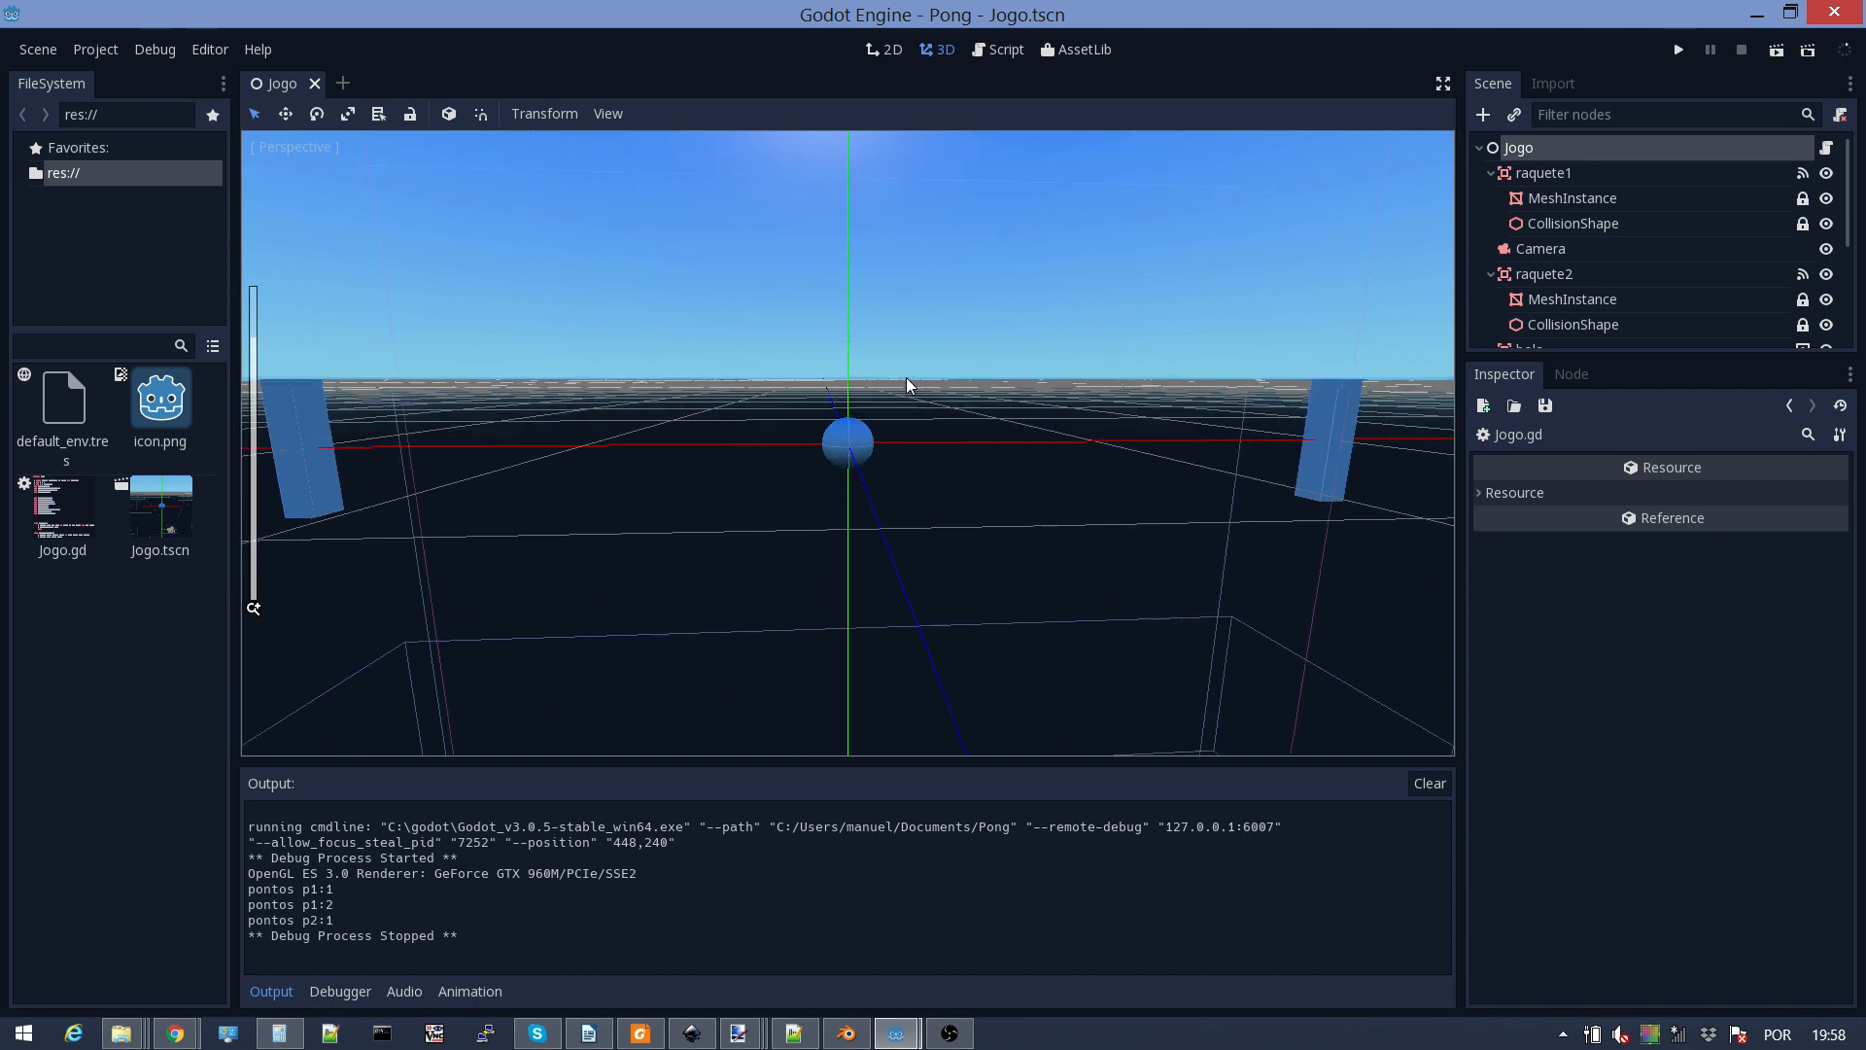
scroll(905, 377, "down", 3)
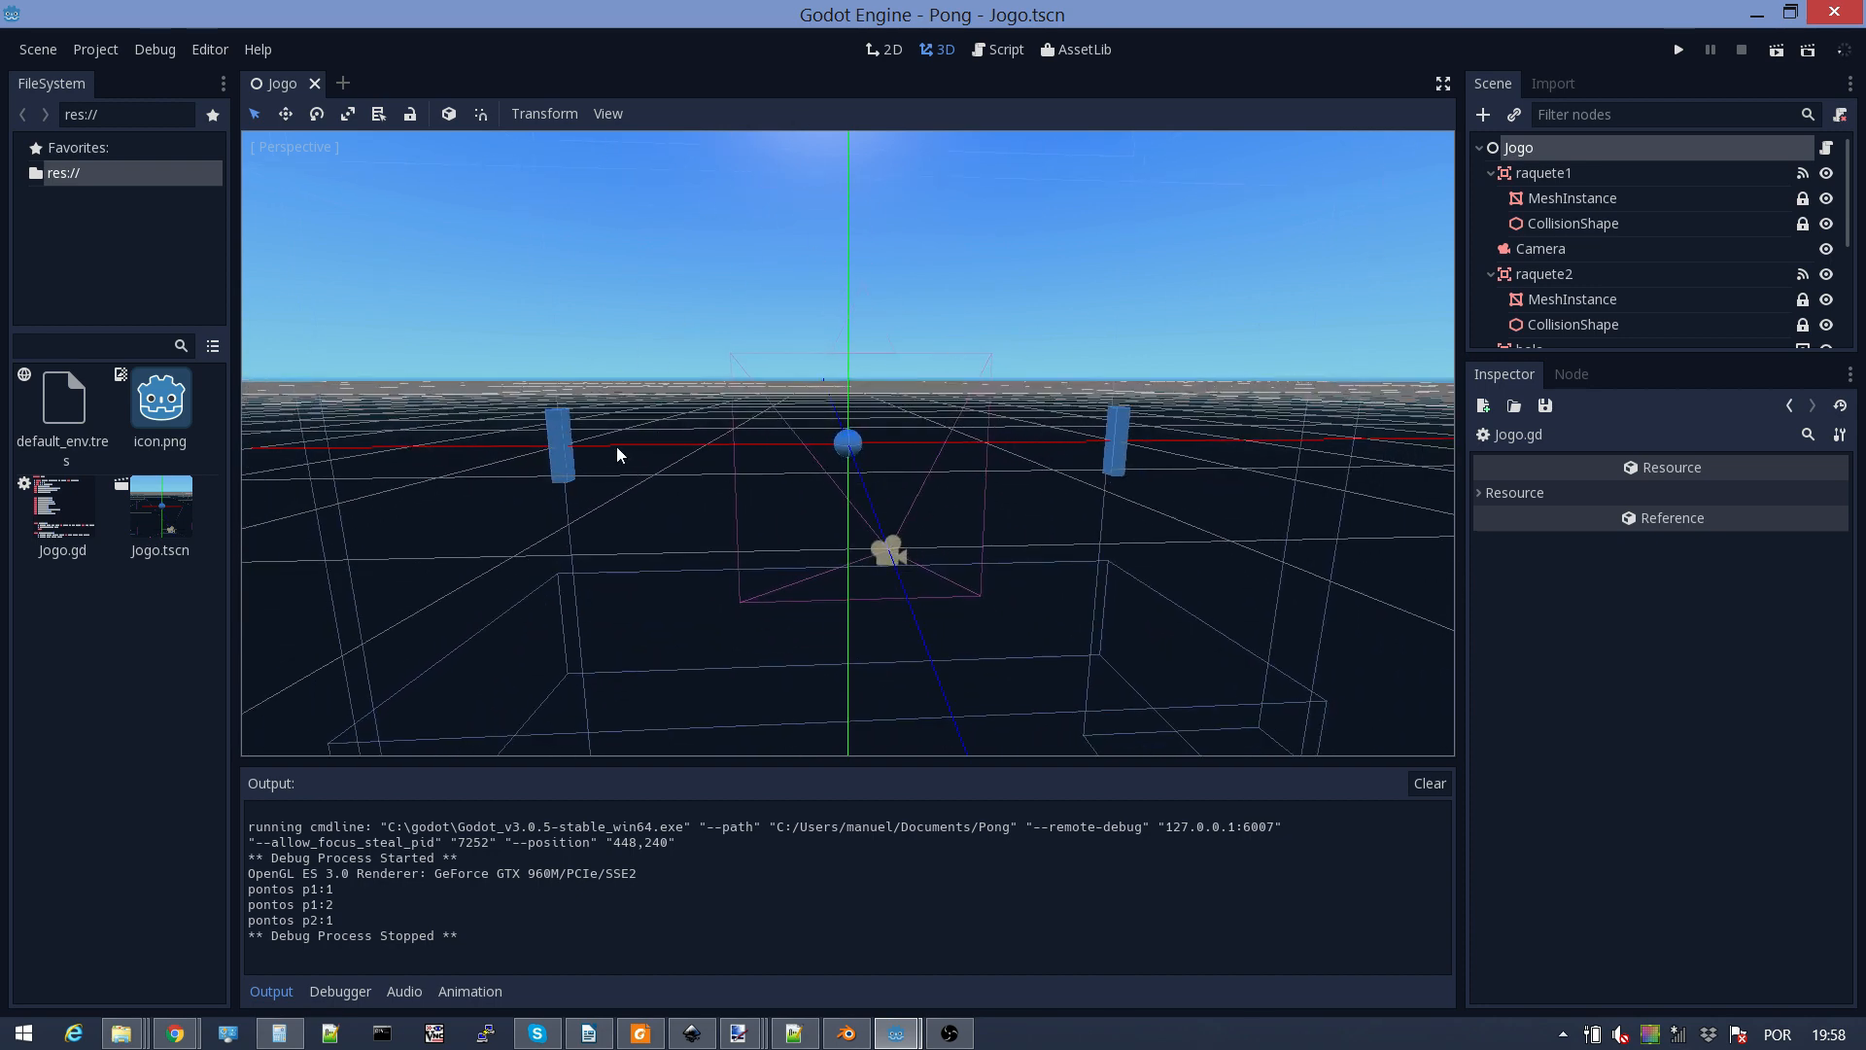
scroll(831, 352, "up", 2)
scroll(807, 389, "down", 2)
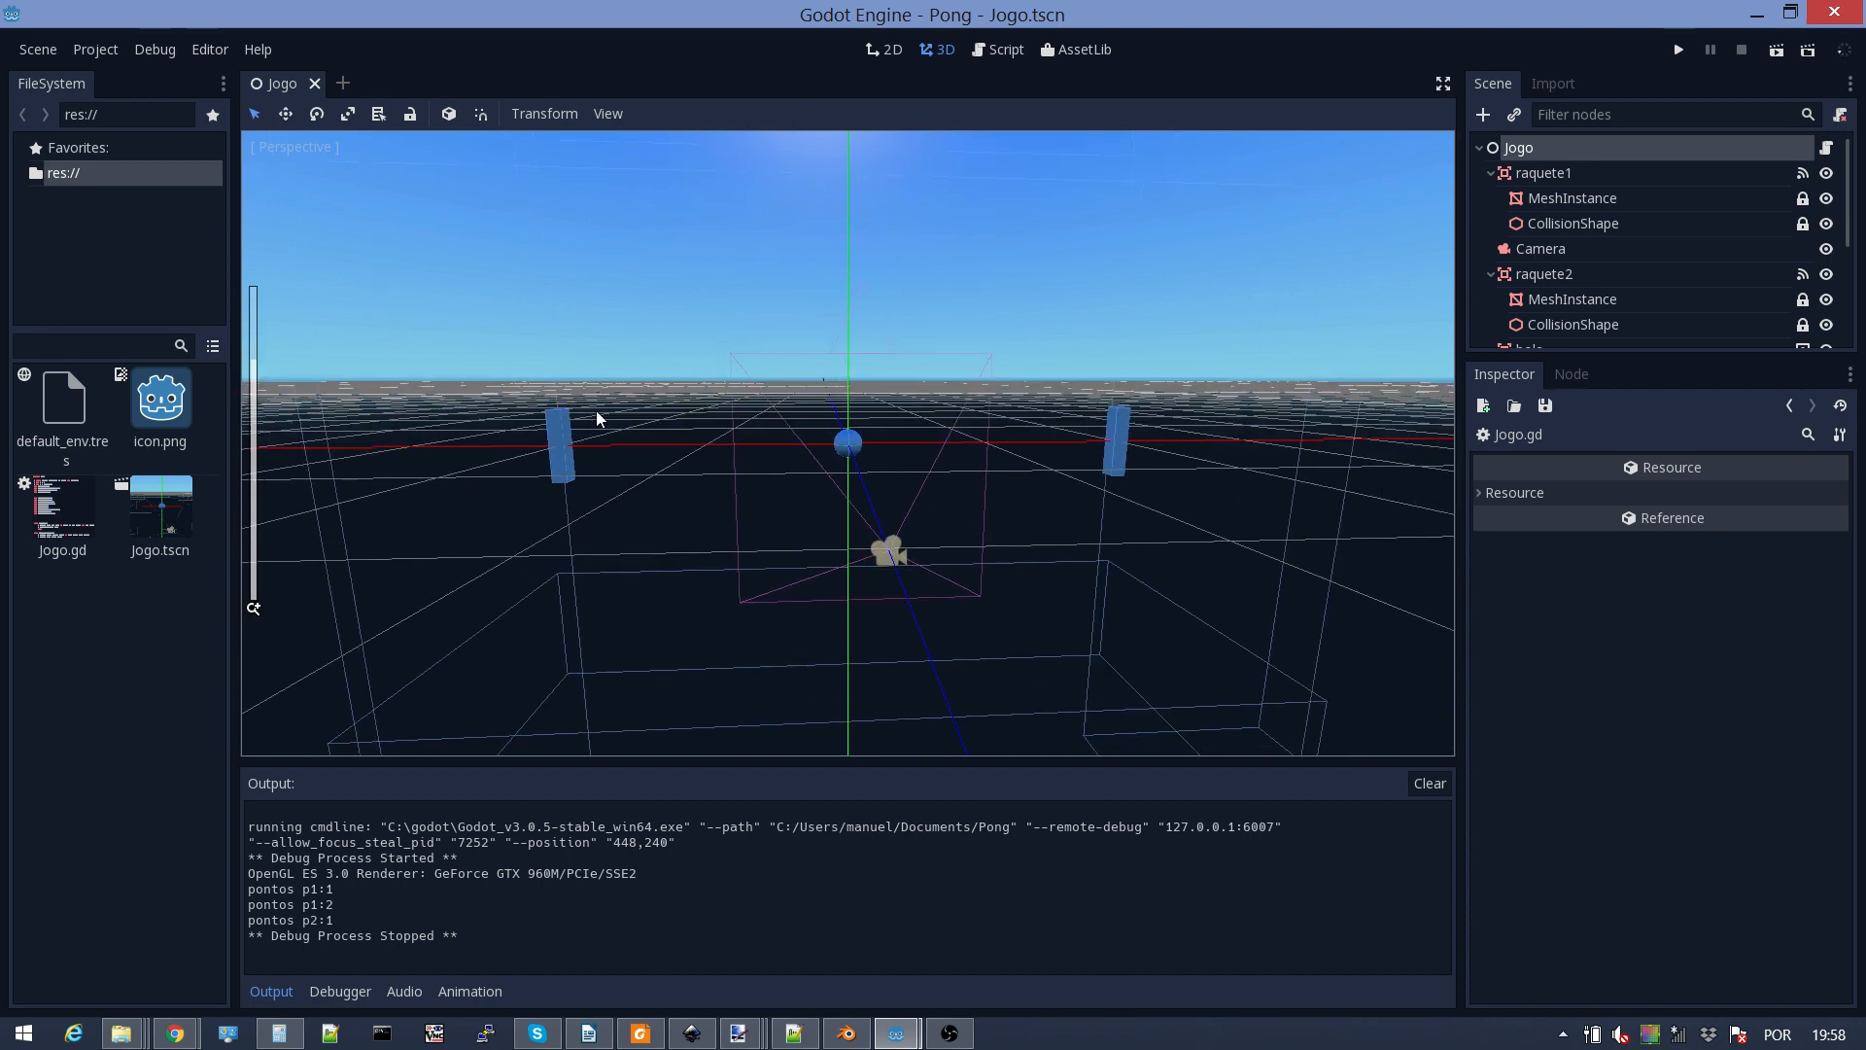
scroll(843, 394, "up", 4)
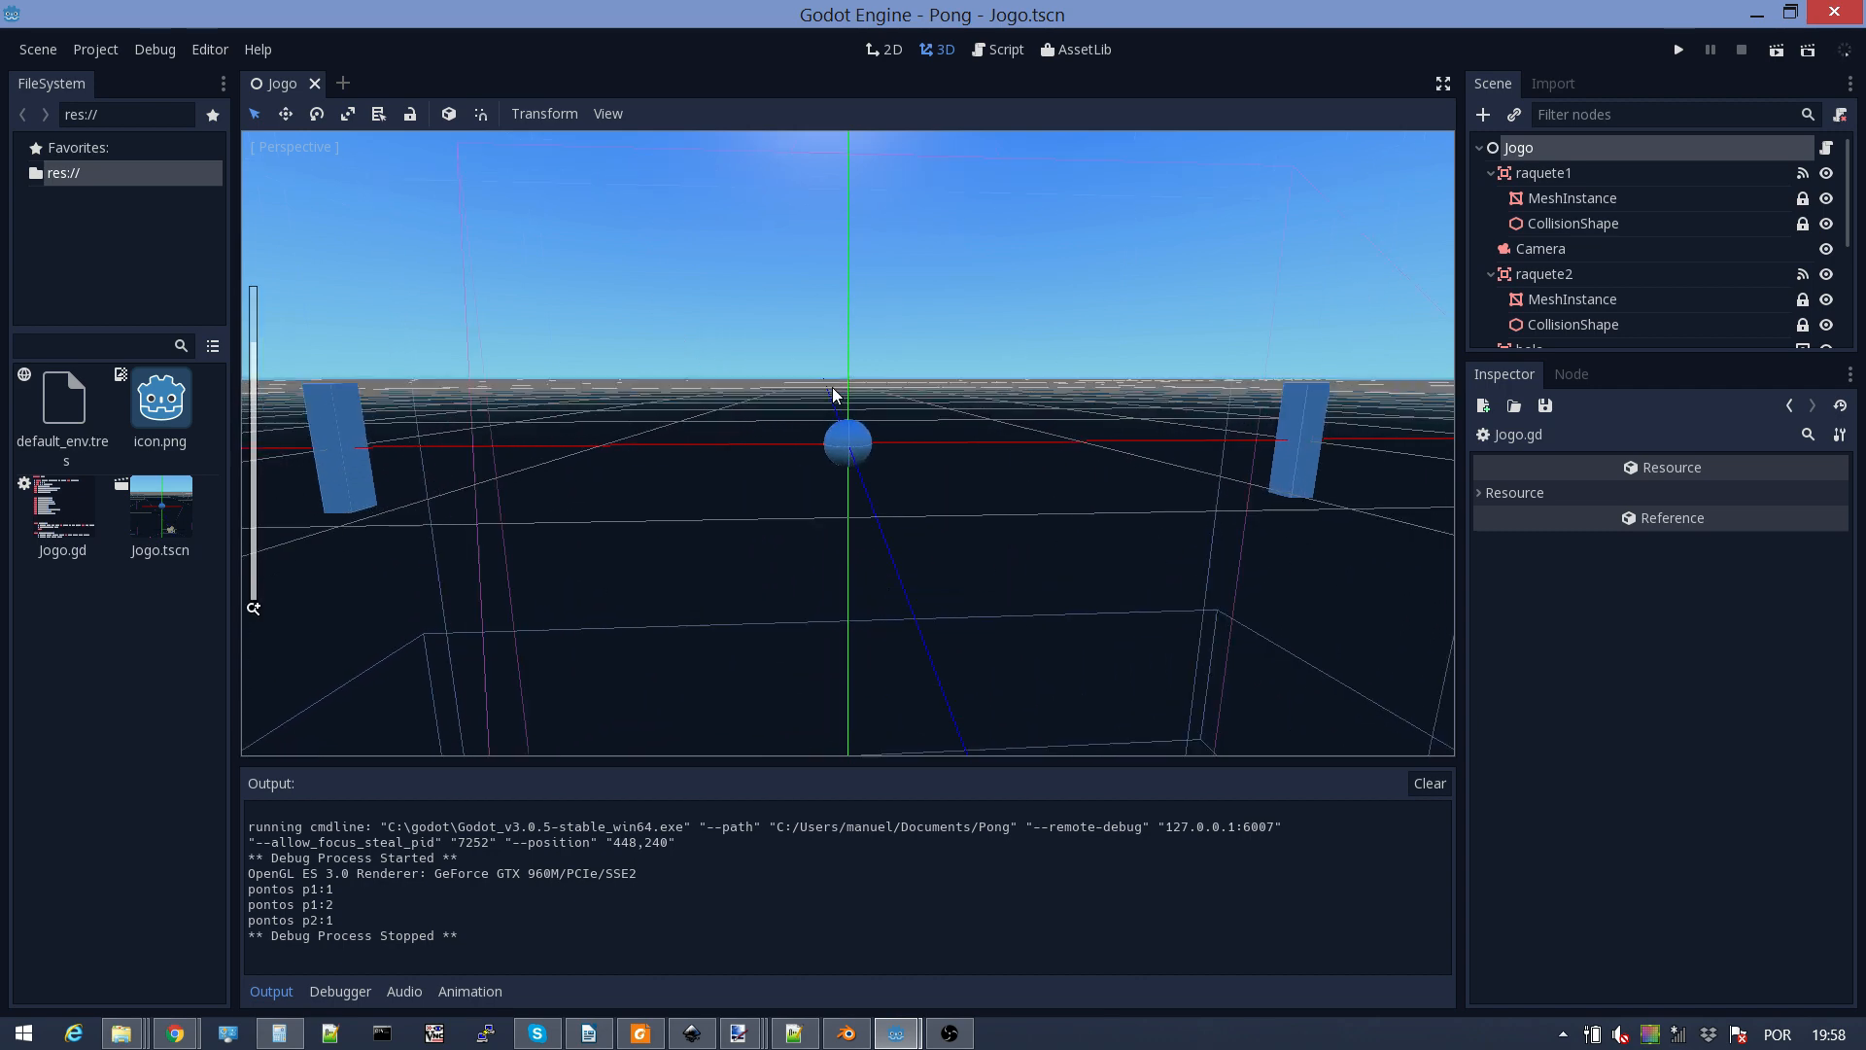
scroll(843, 394, "down", 2)
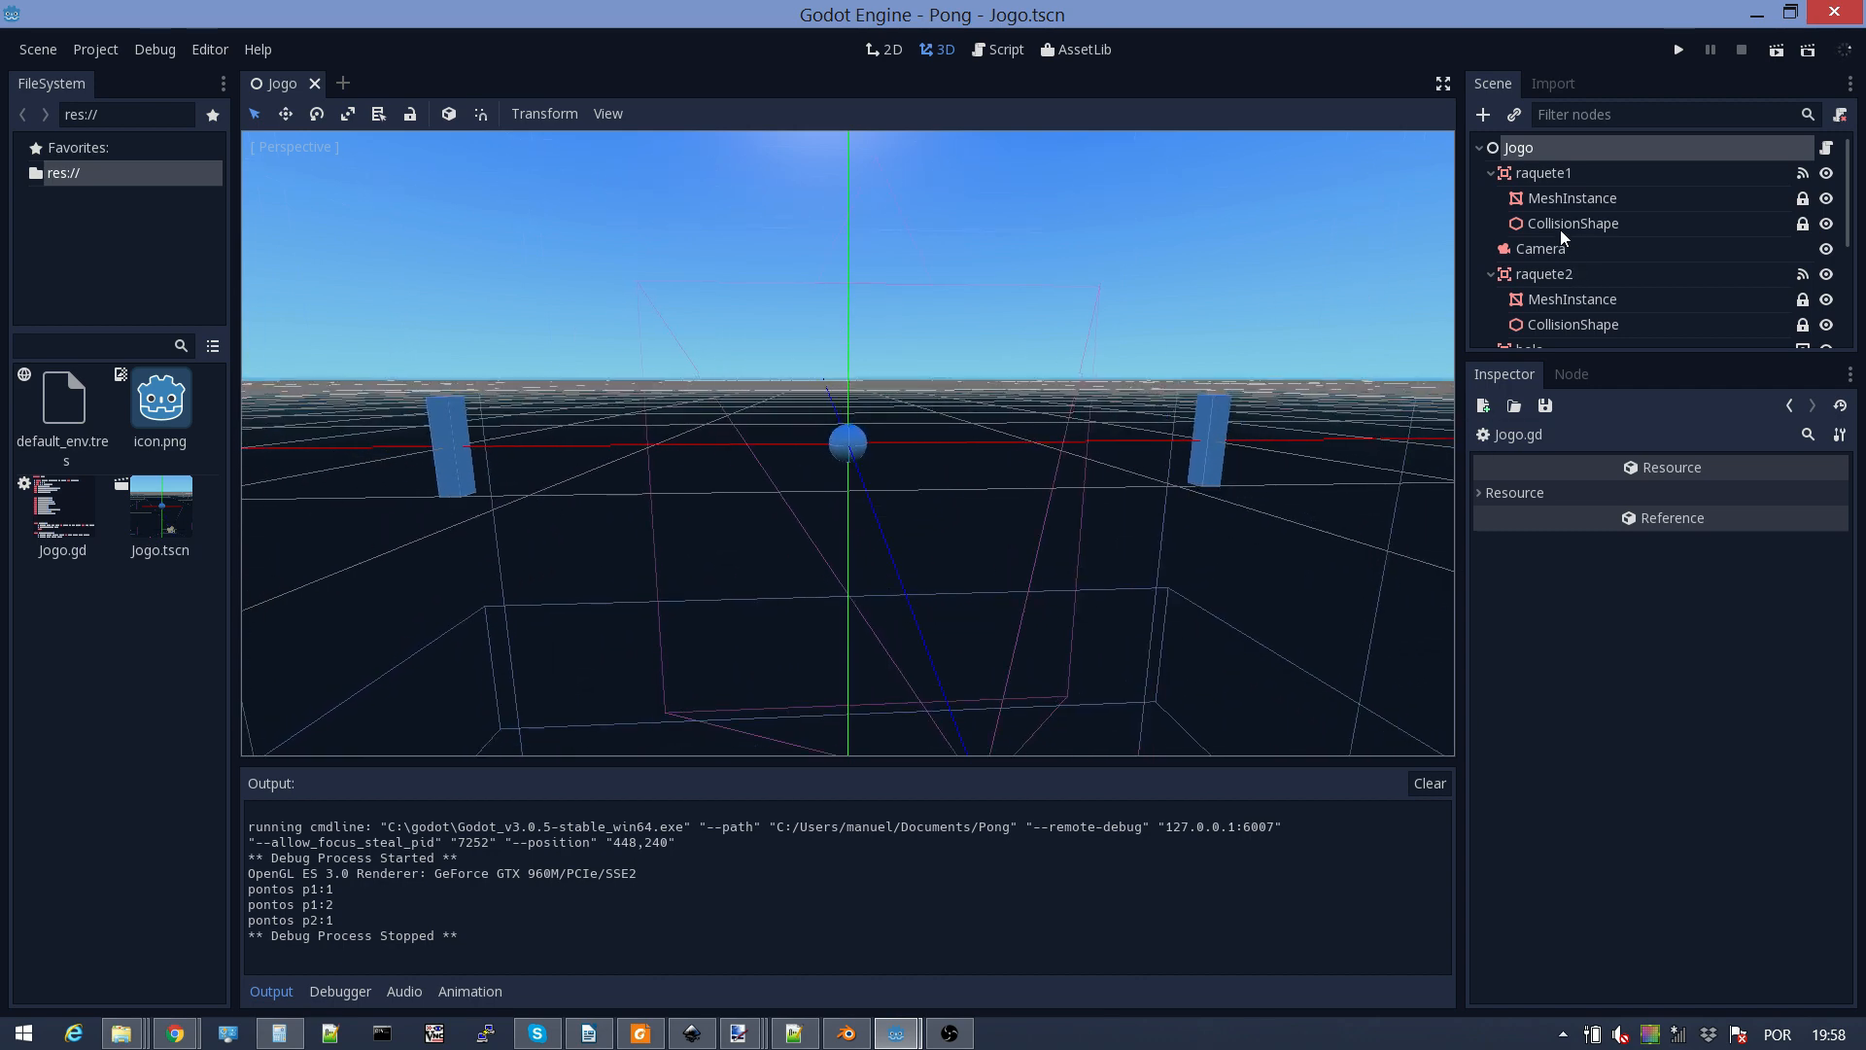
scroll(1561, 222, "down", 3)
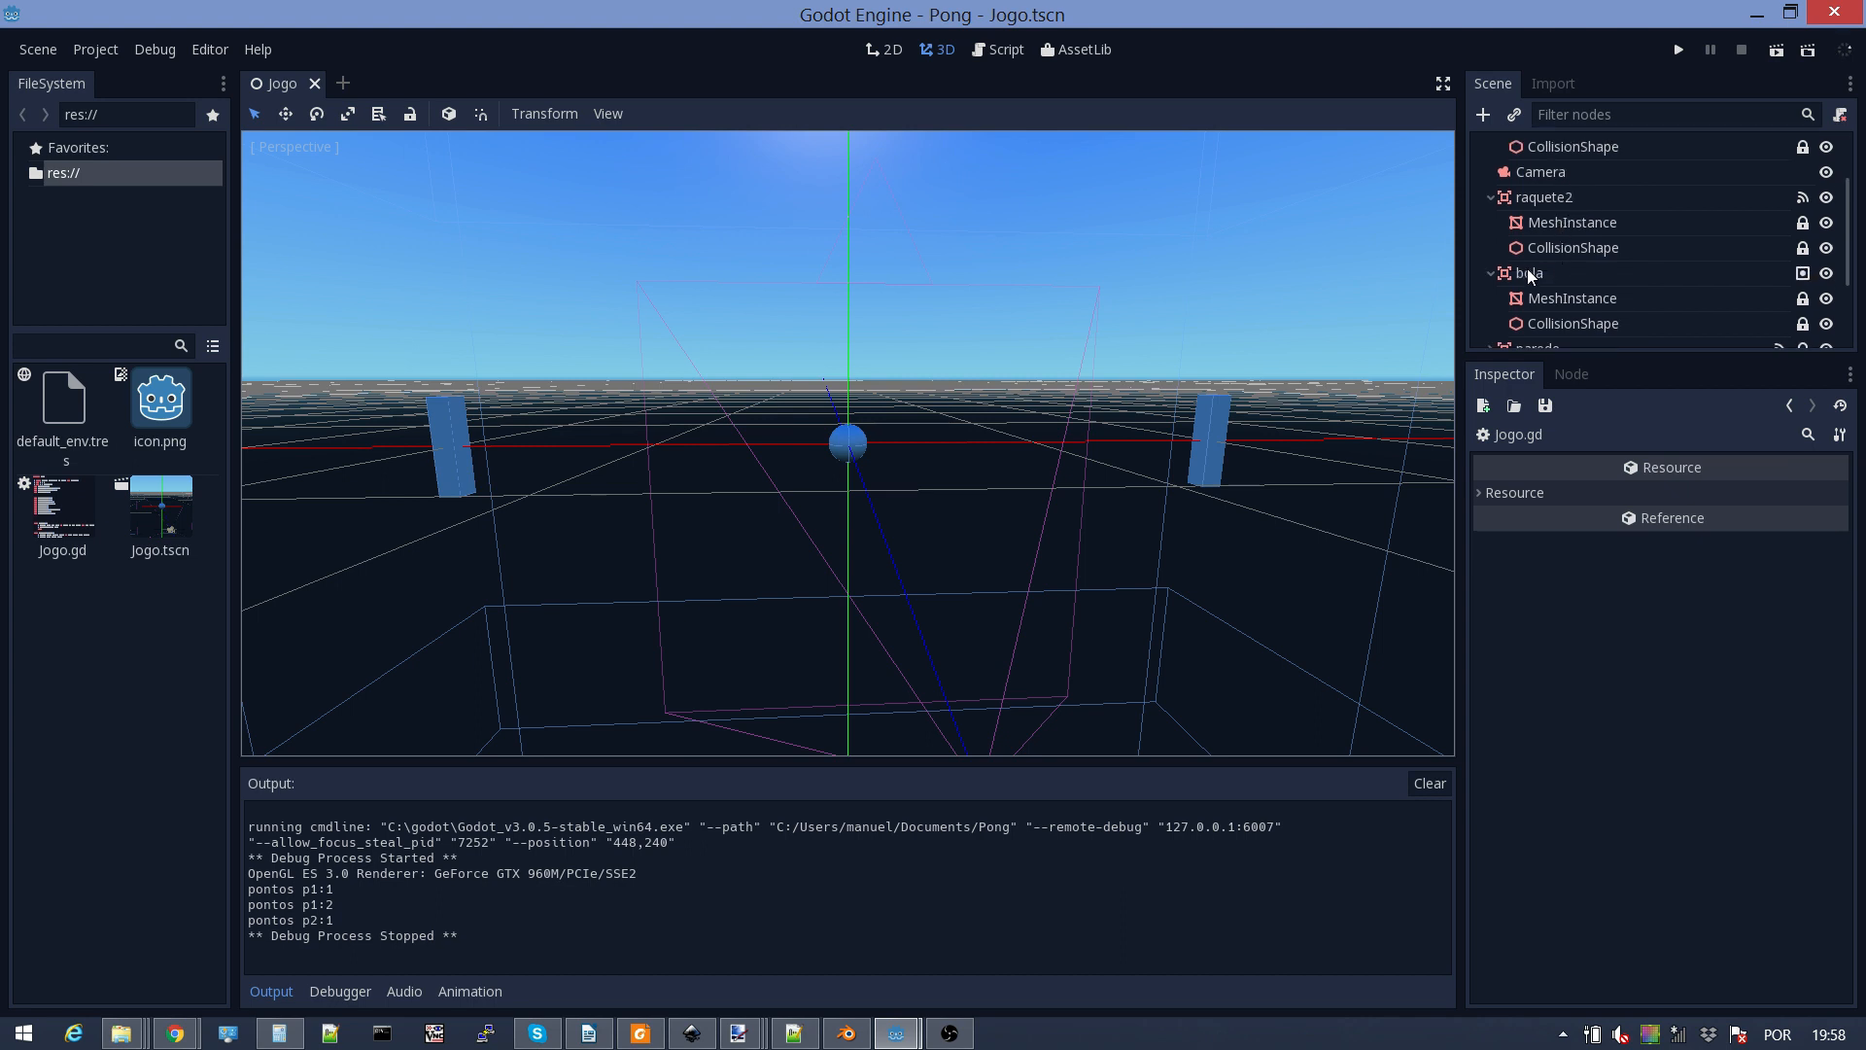
Step: Assign a new SpatialMaterial to material slot 0 of the bola node's MeshInstance and open its properties
left_click(1578, 280)
scroll(1570, 276, "down", 2)
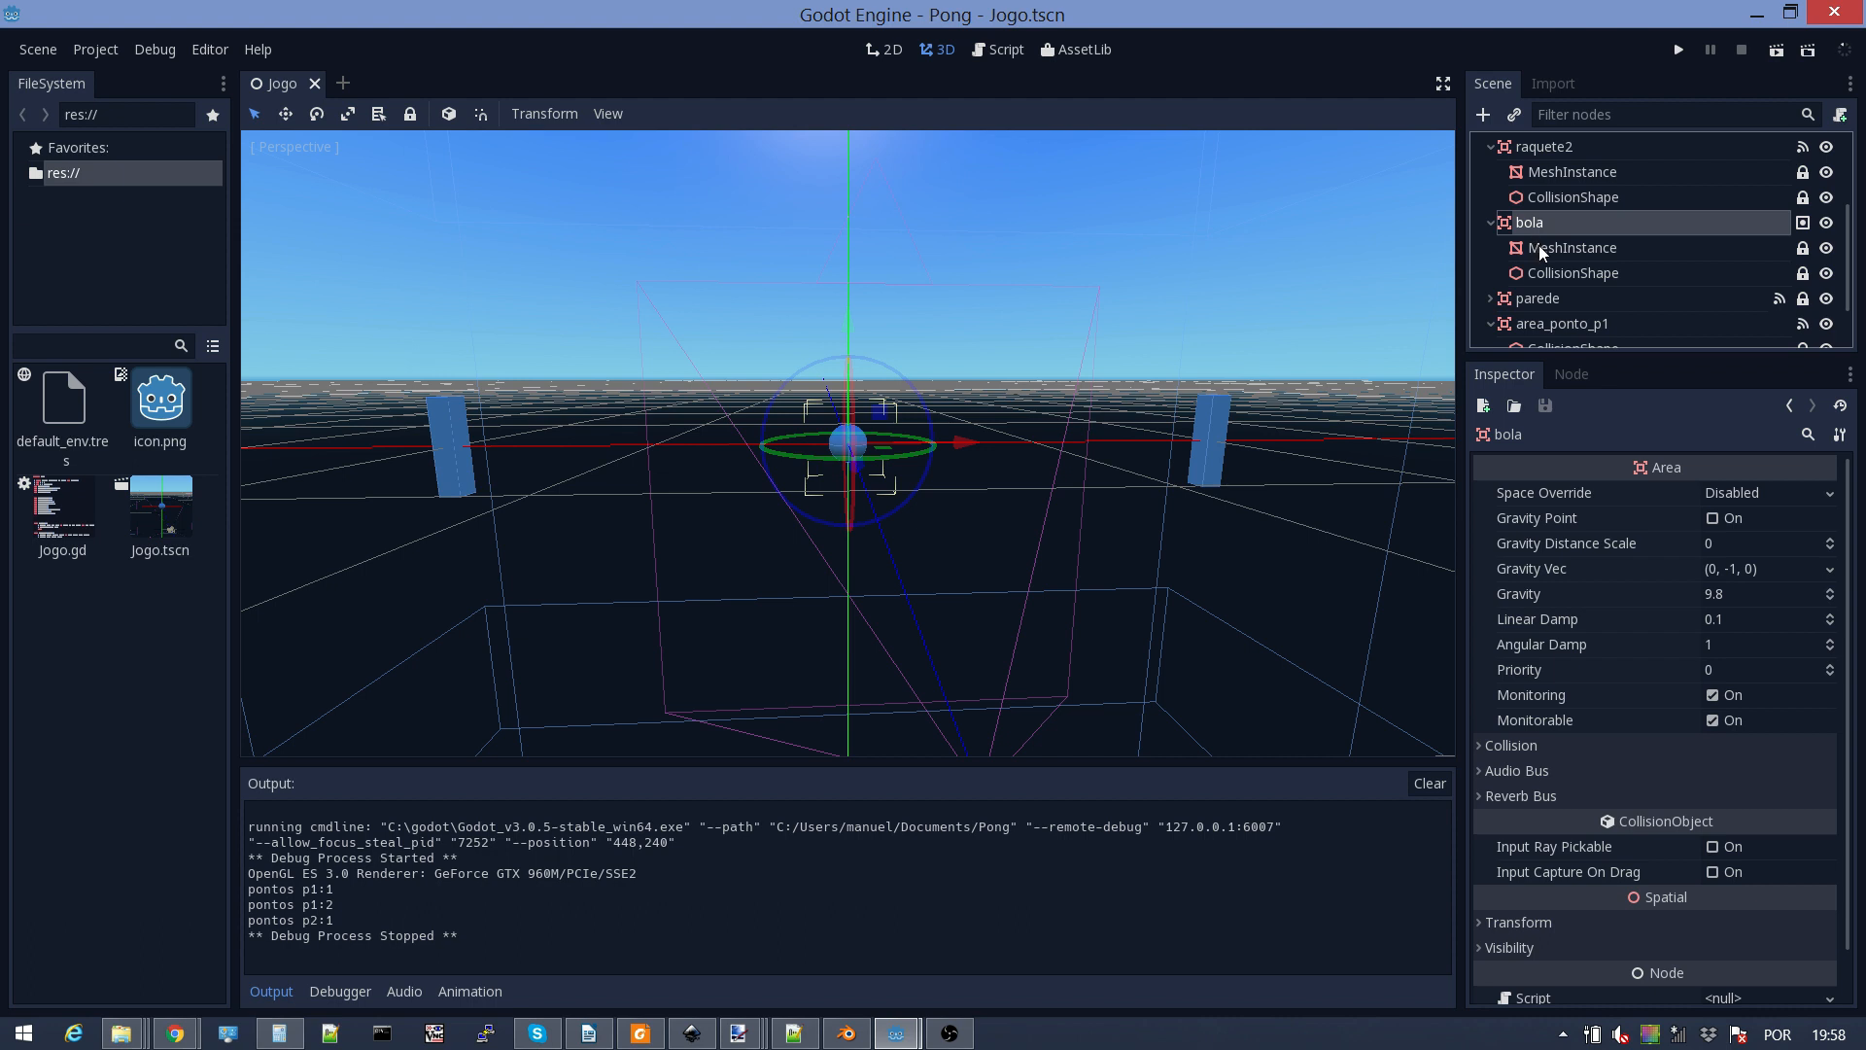
left_click(1544, 251)
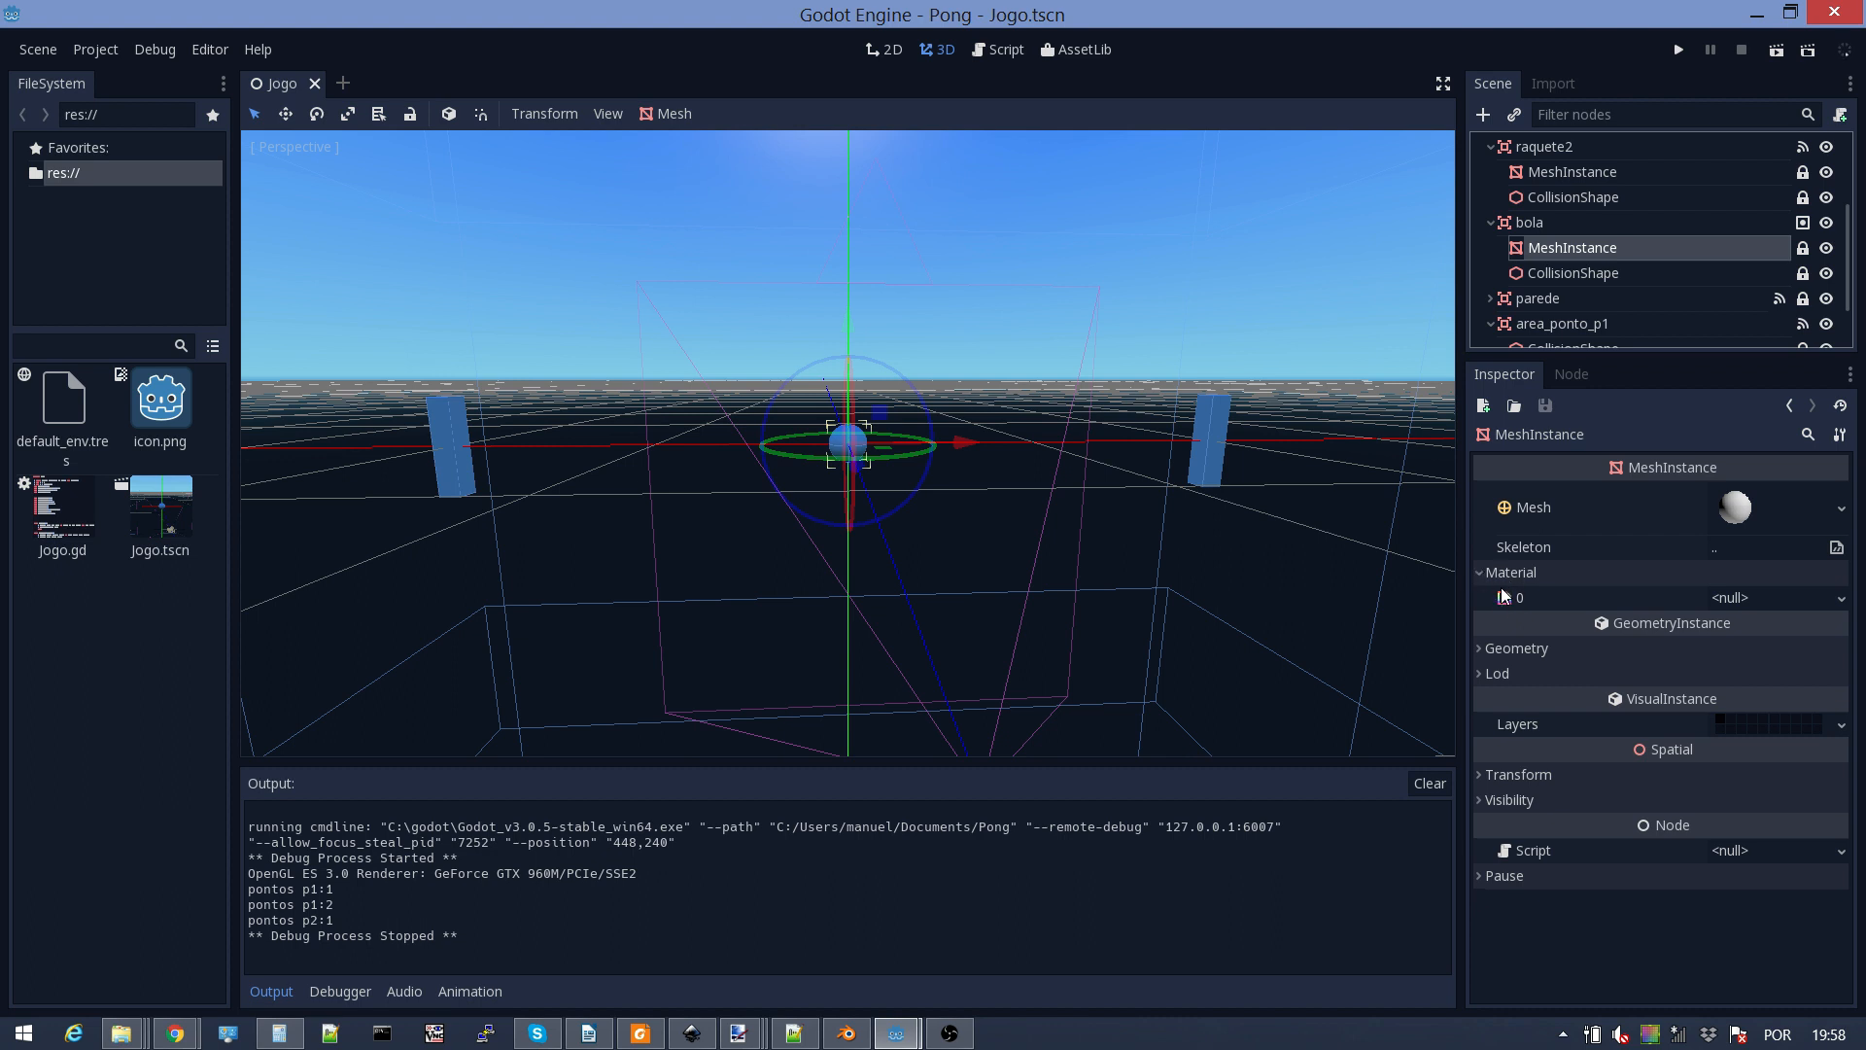
left_click(1844, 603)
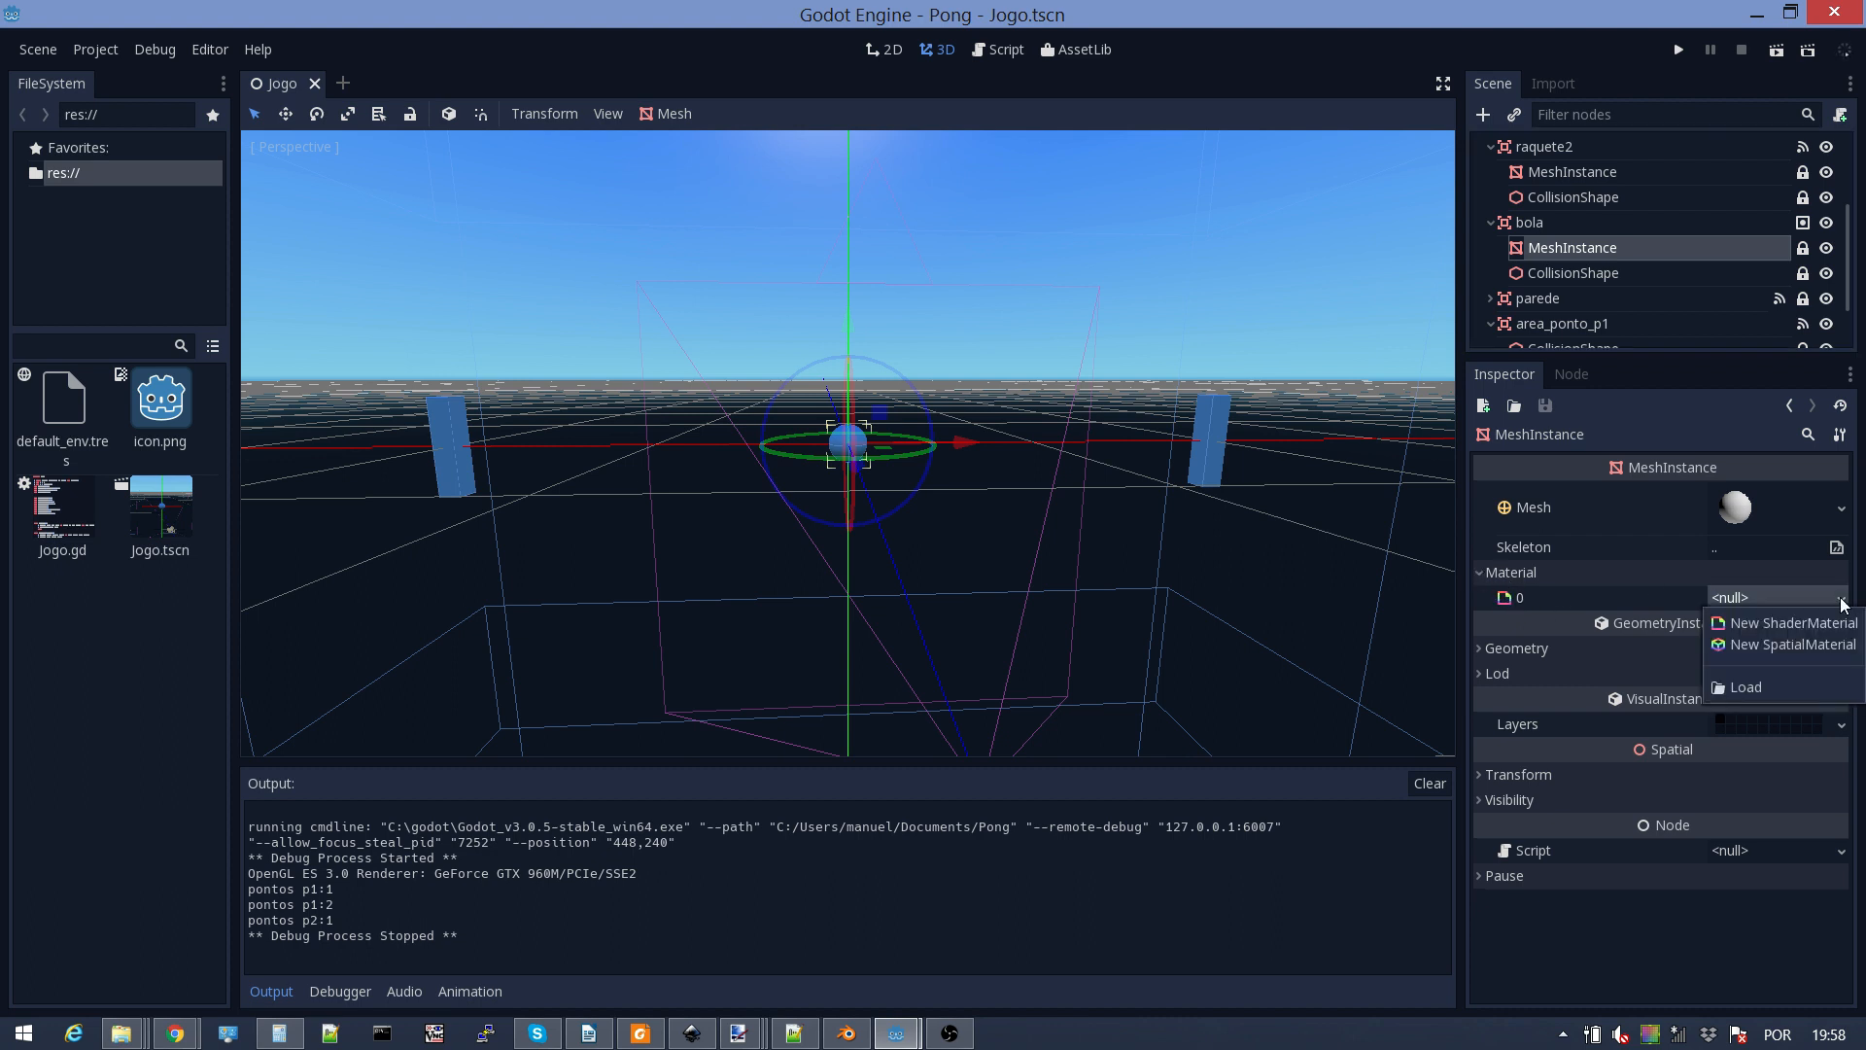
left_click(1795, 645)
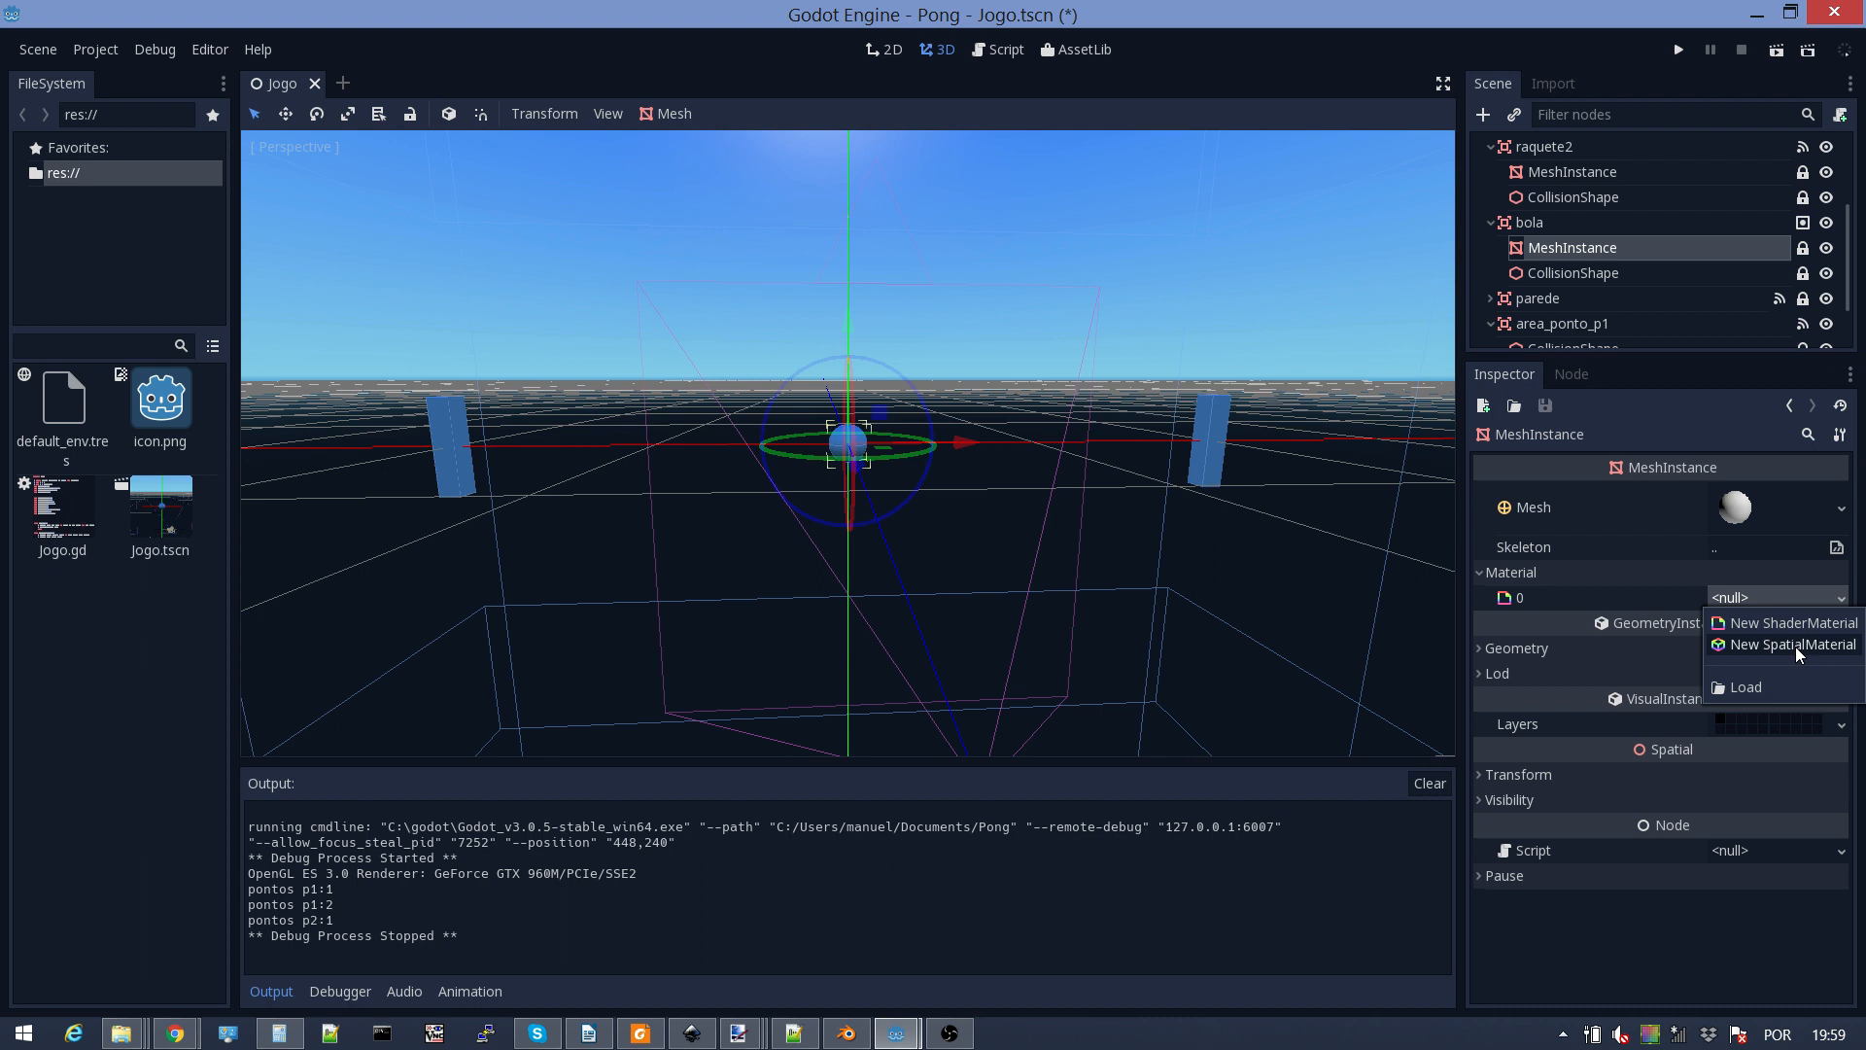
left_click(1794, 645)
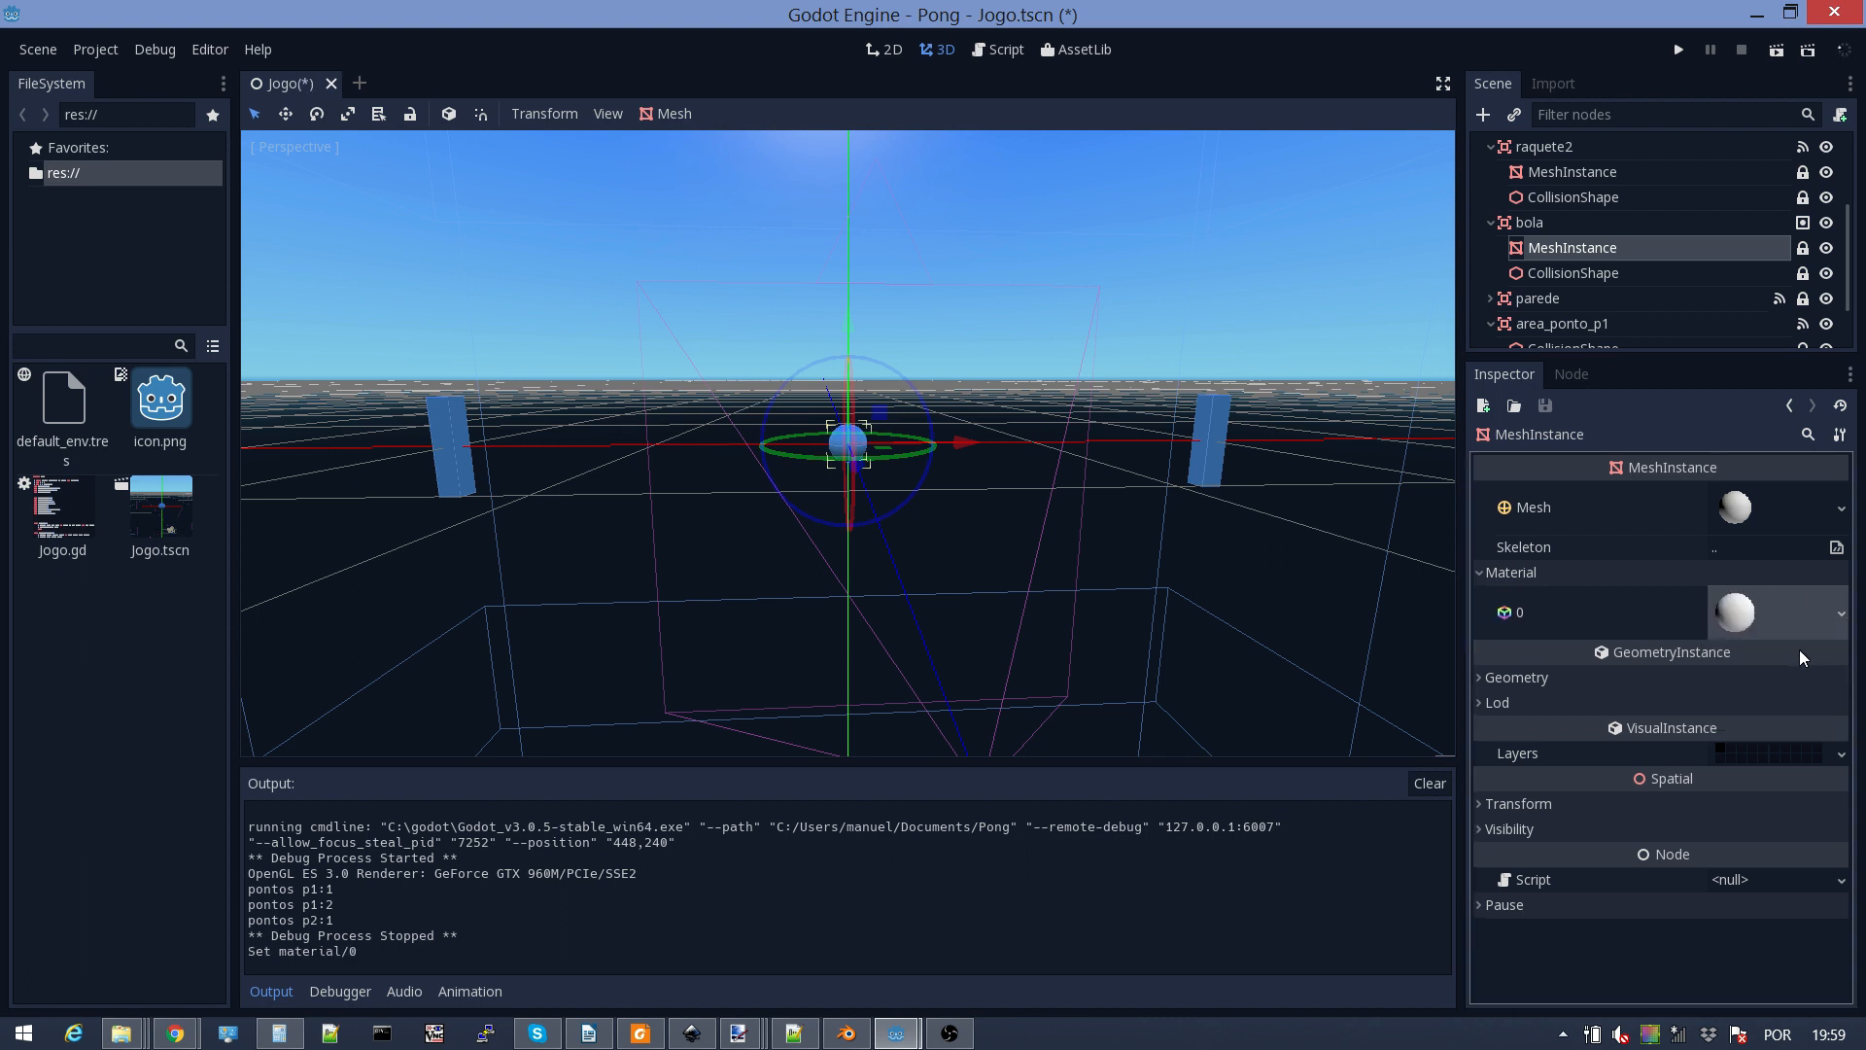
left_click(1752, 612)
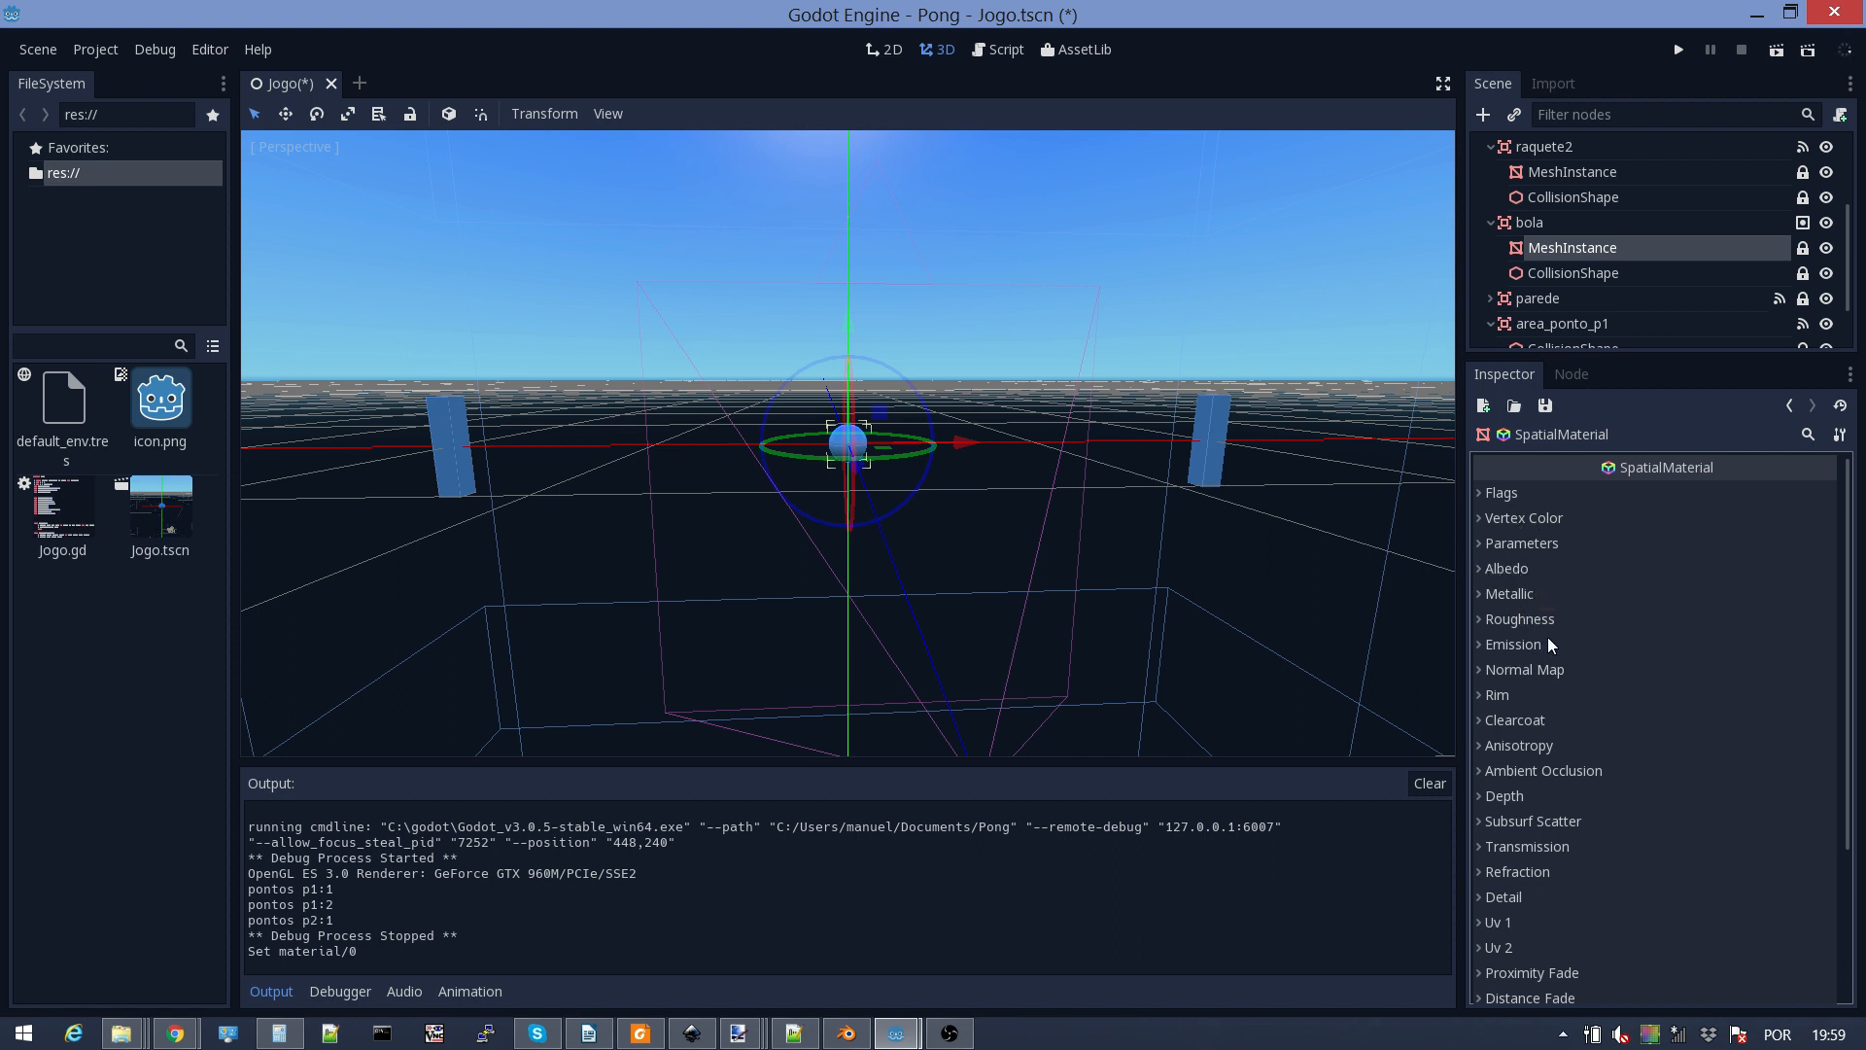
Step: Try a roughness of 1 on the ball's material and check the ball's look up close and from afar
left_click(1481, 572)
left_click(1494, 621)
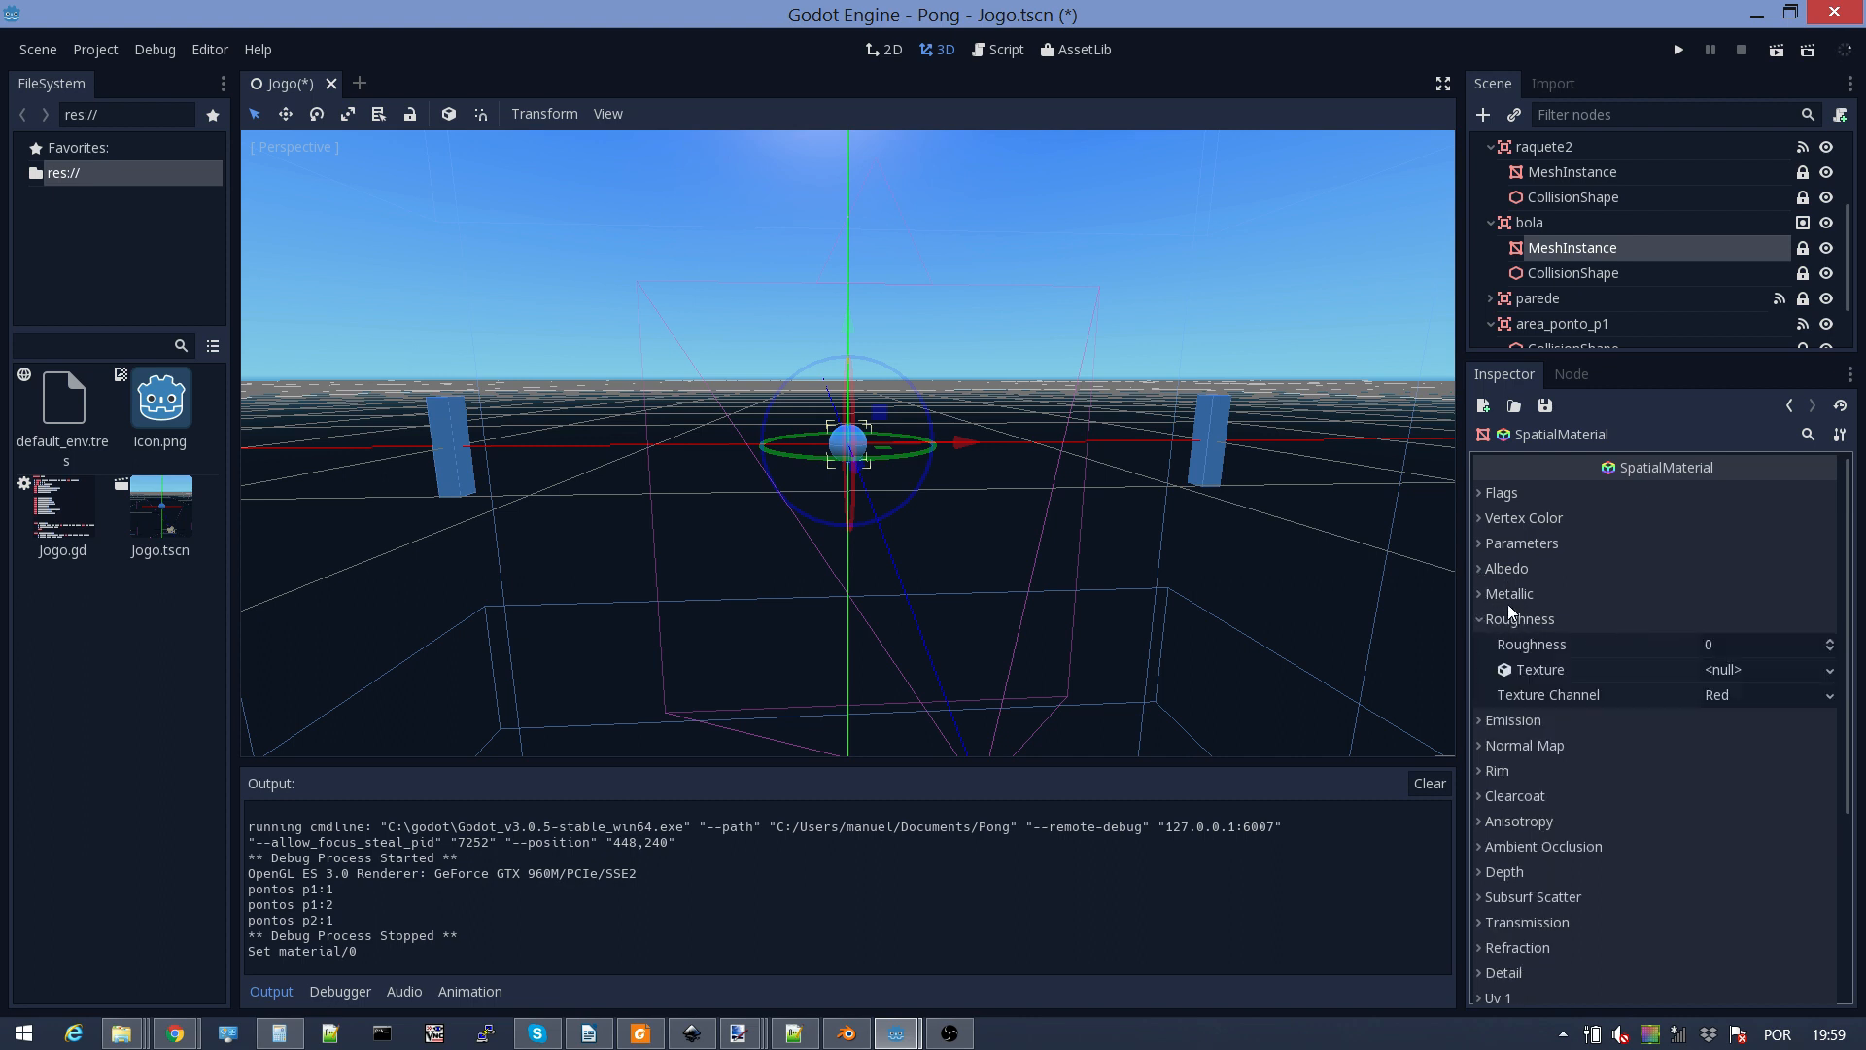
left_click(1477, 593)
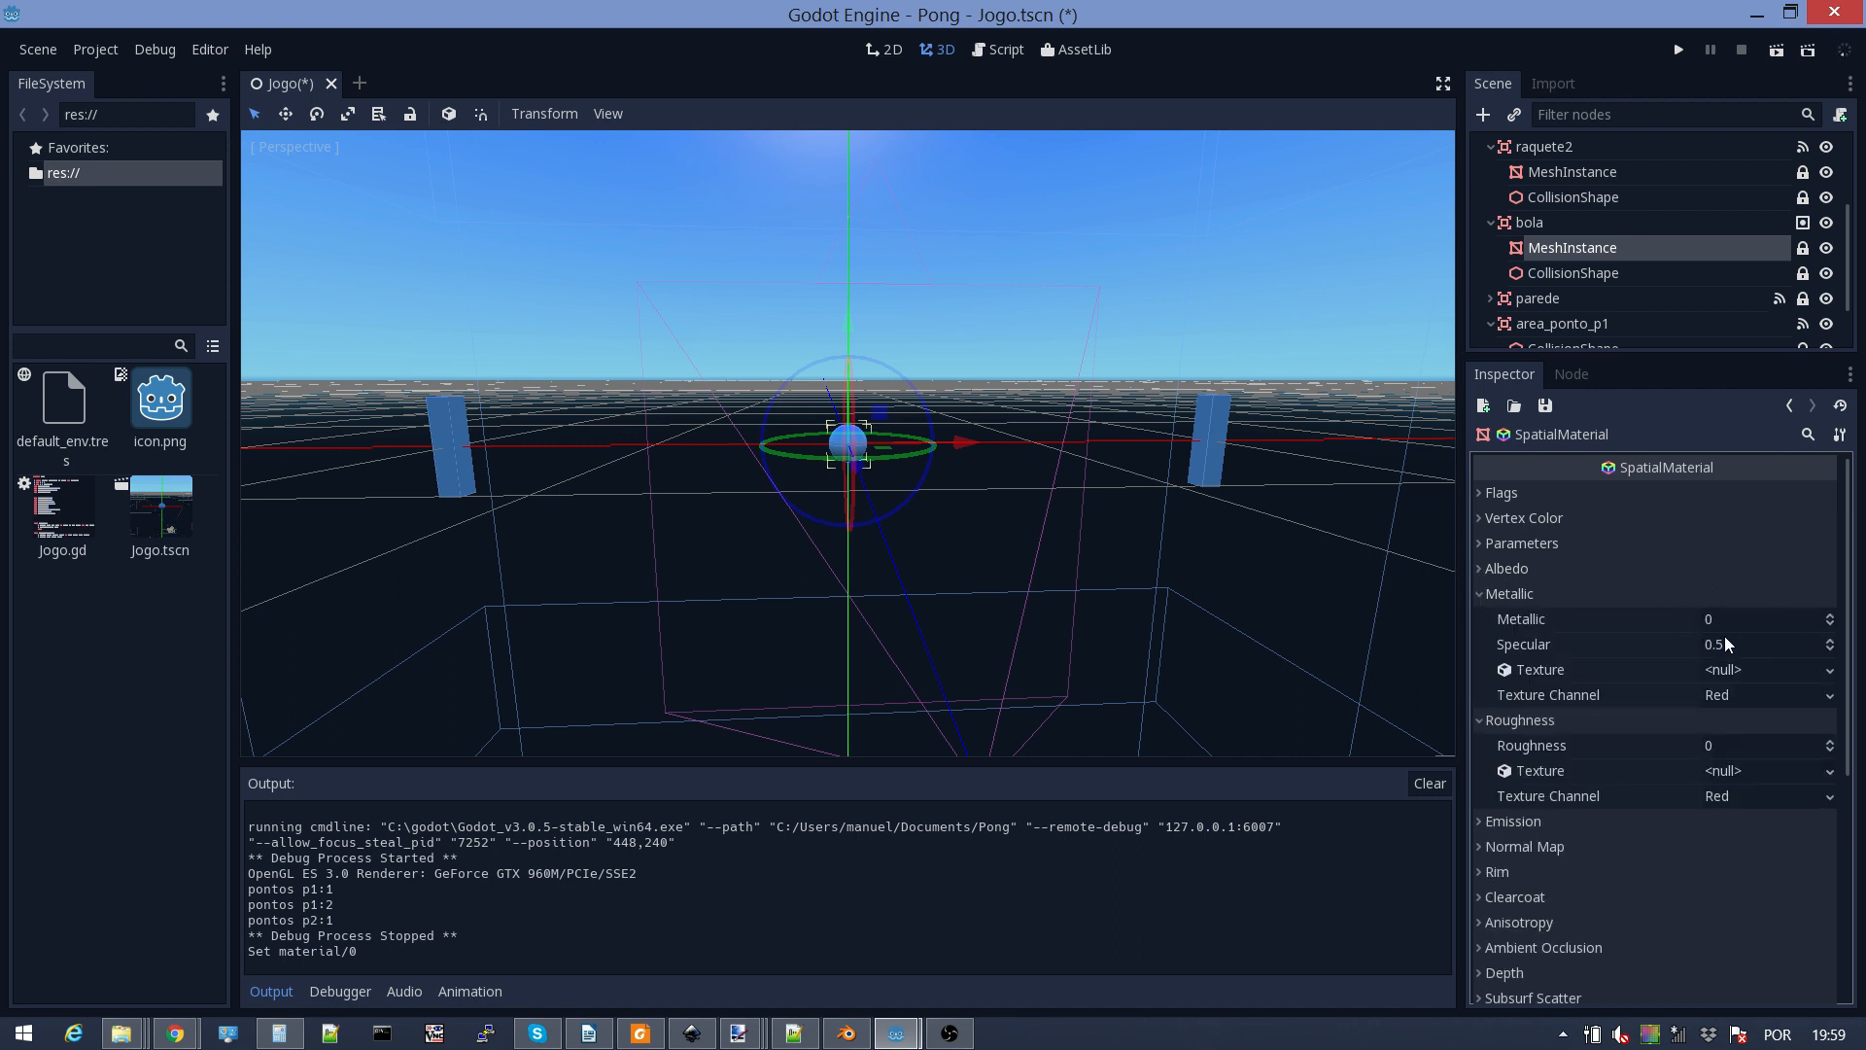
left_click(1483, 594)
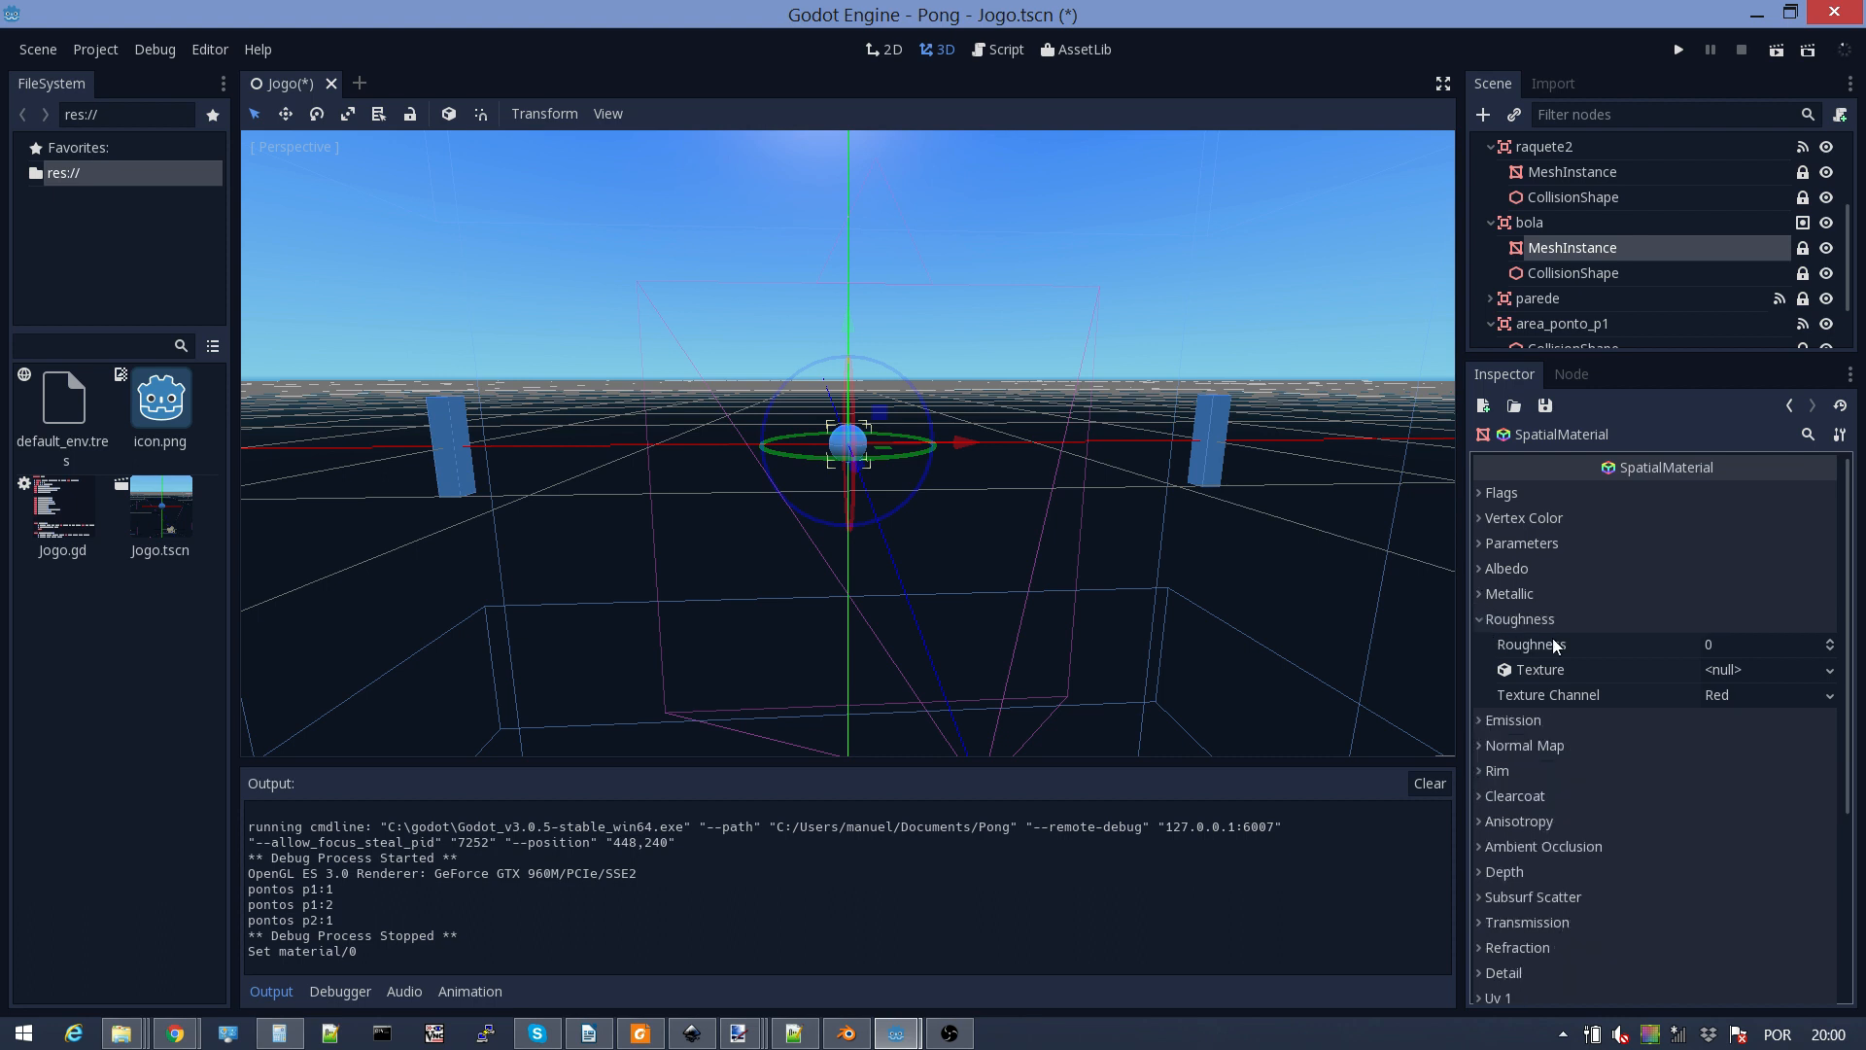
left_click(1725, 647)
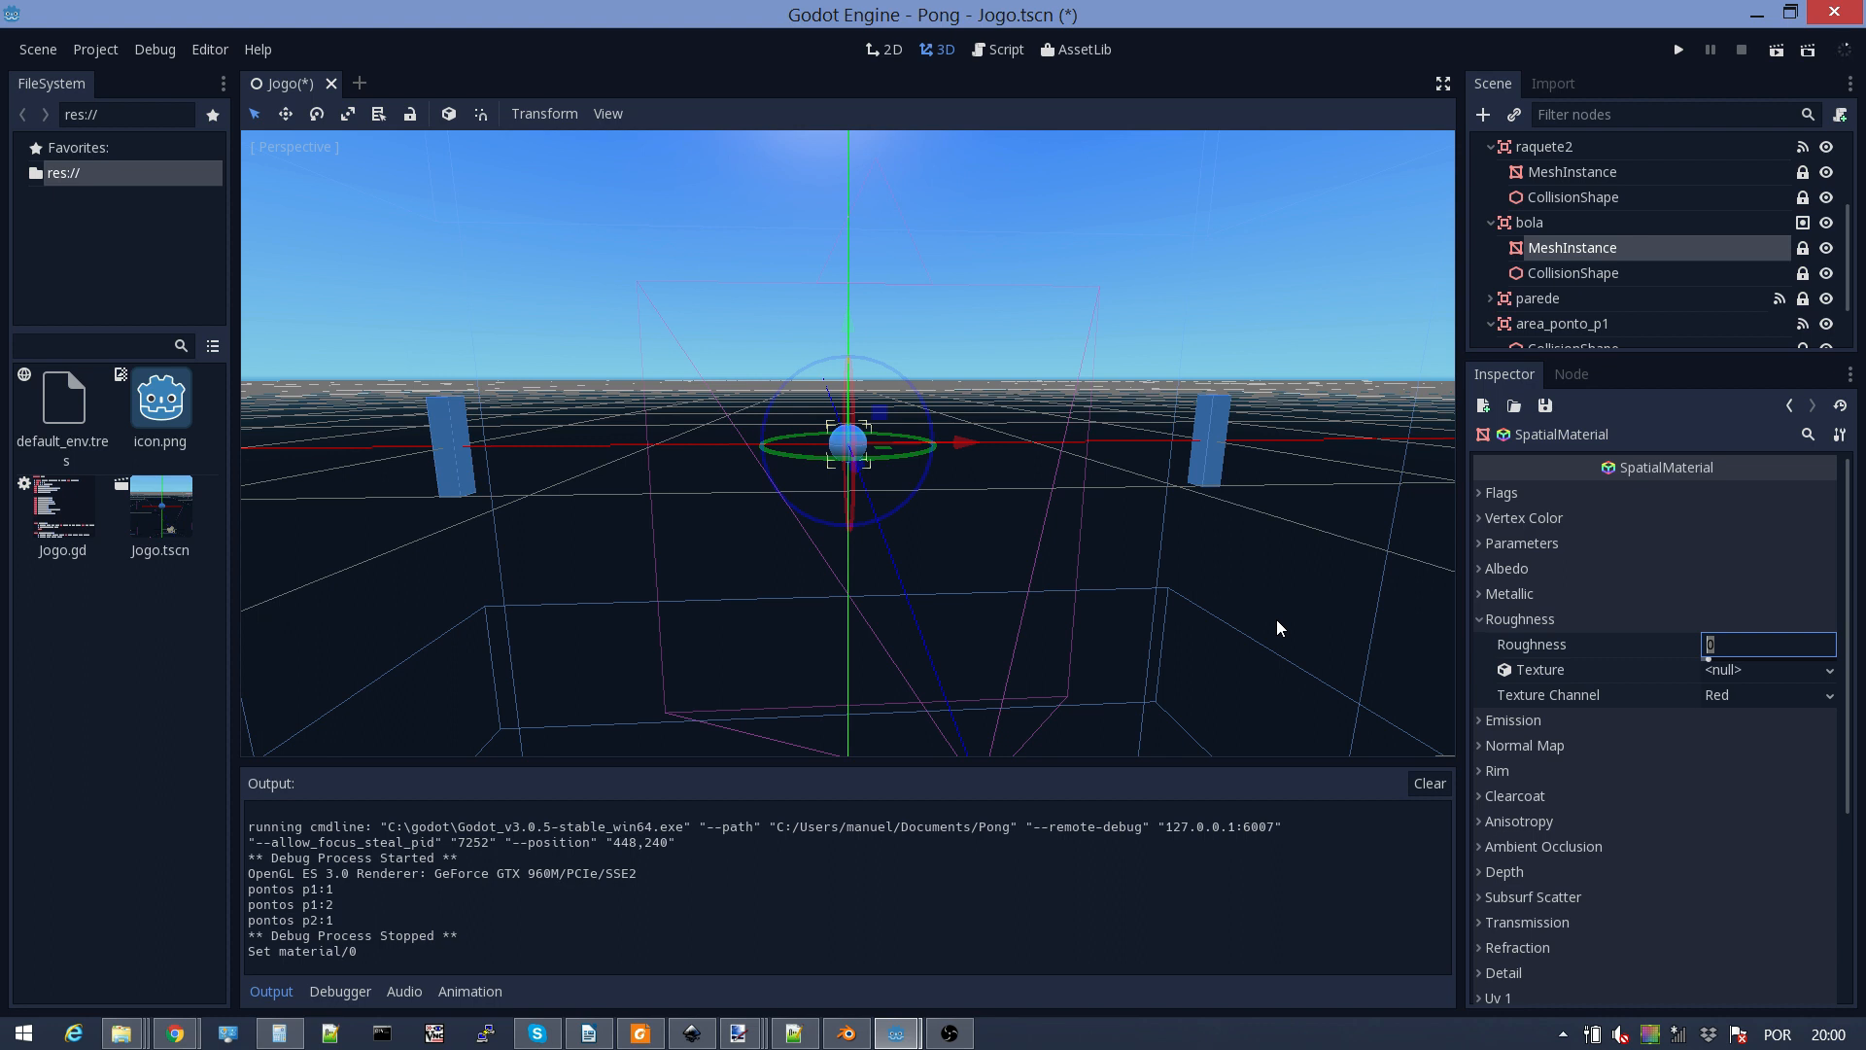
type("1")
key("Return")
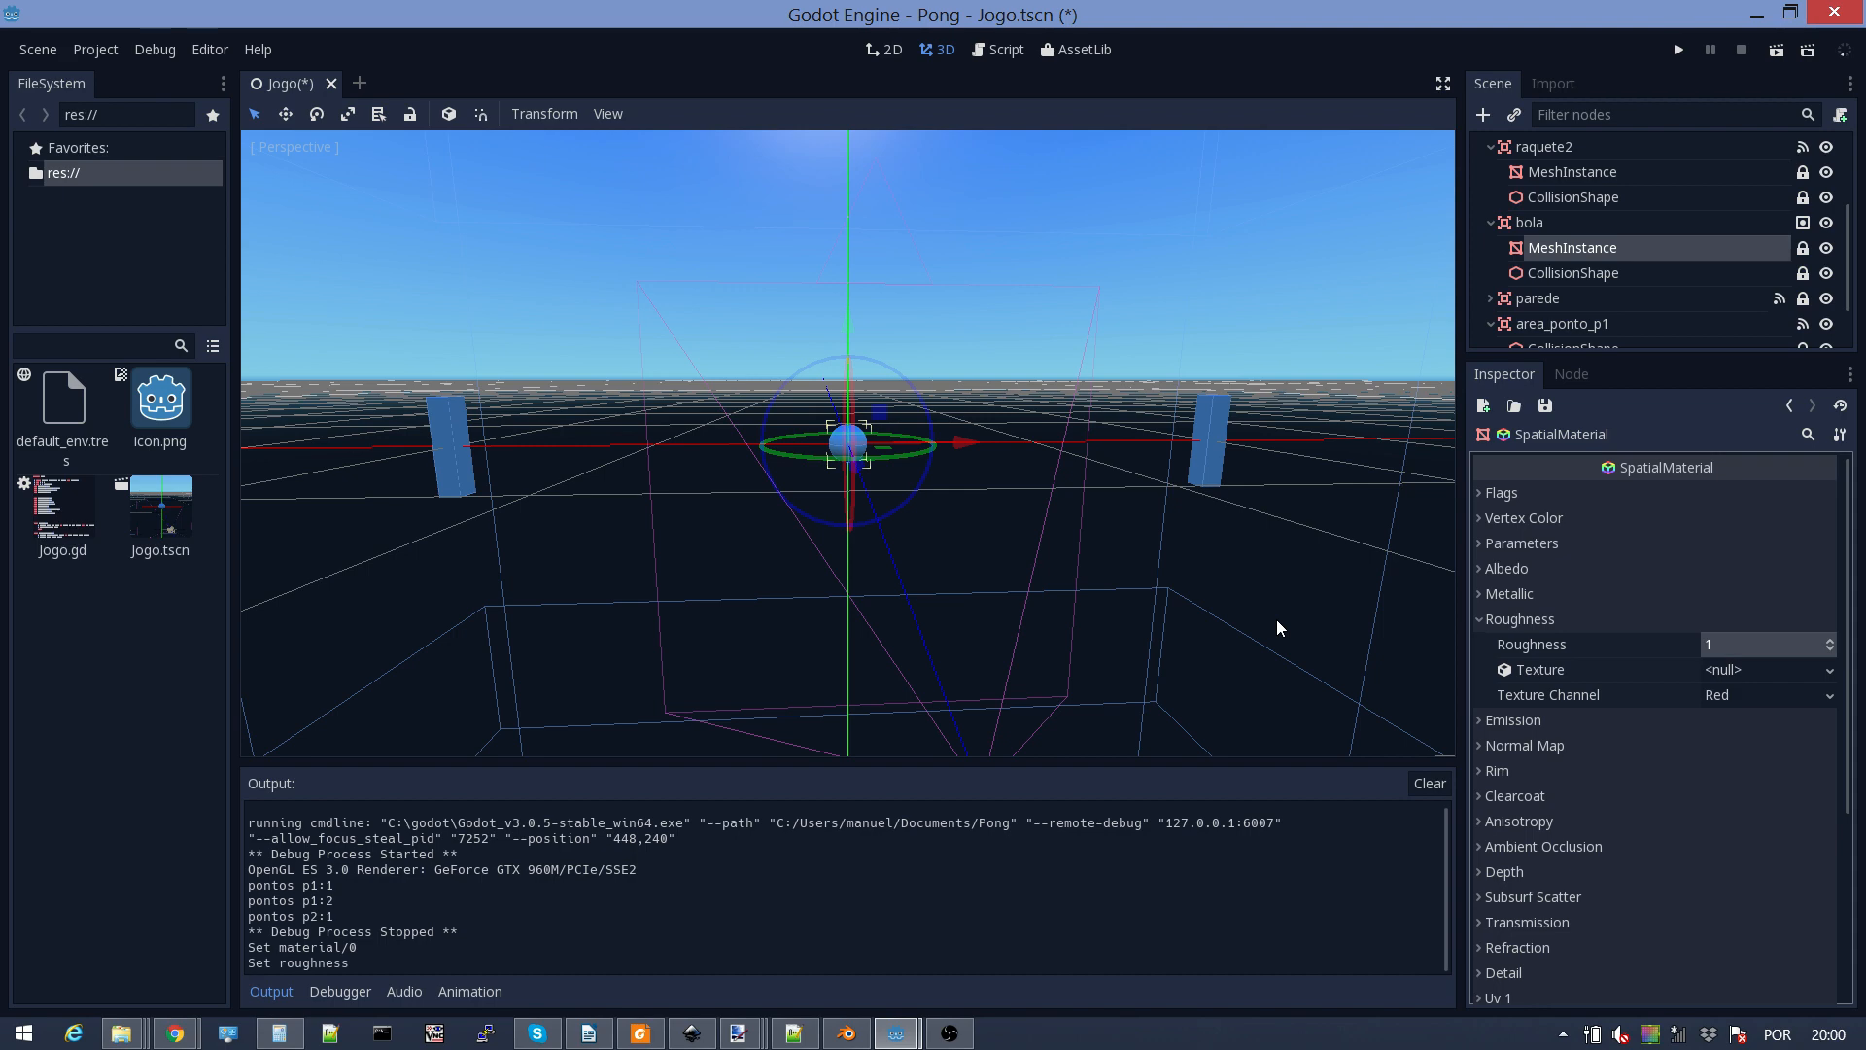
scroll(940, 441, "up", 8)
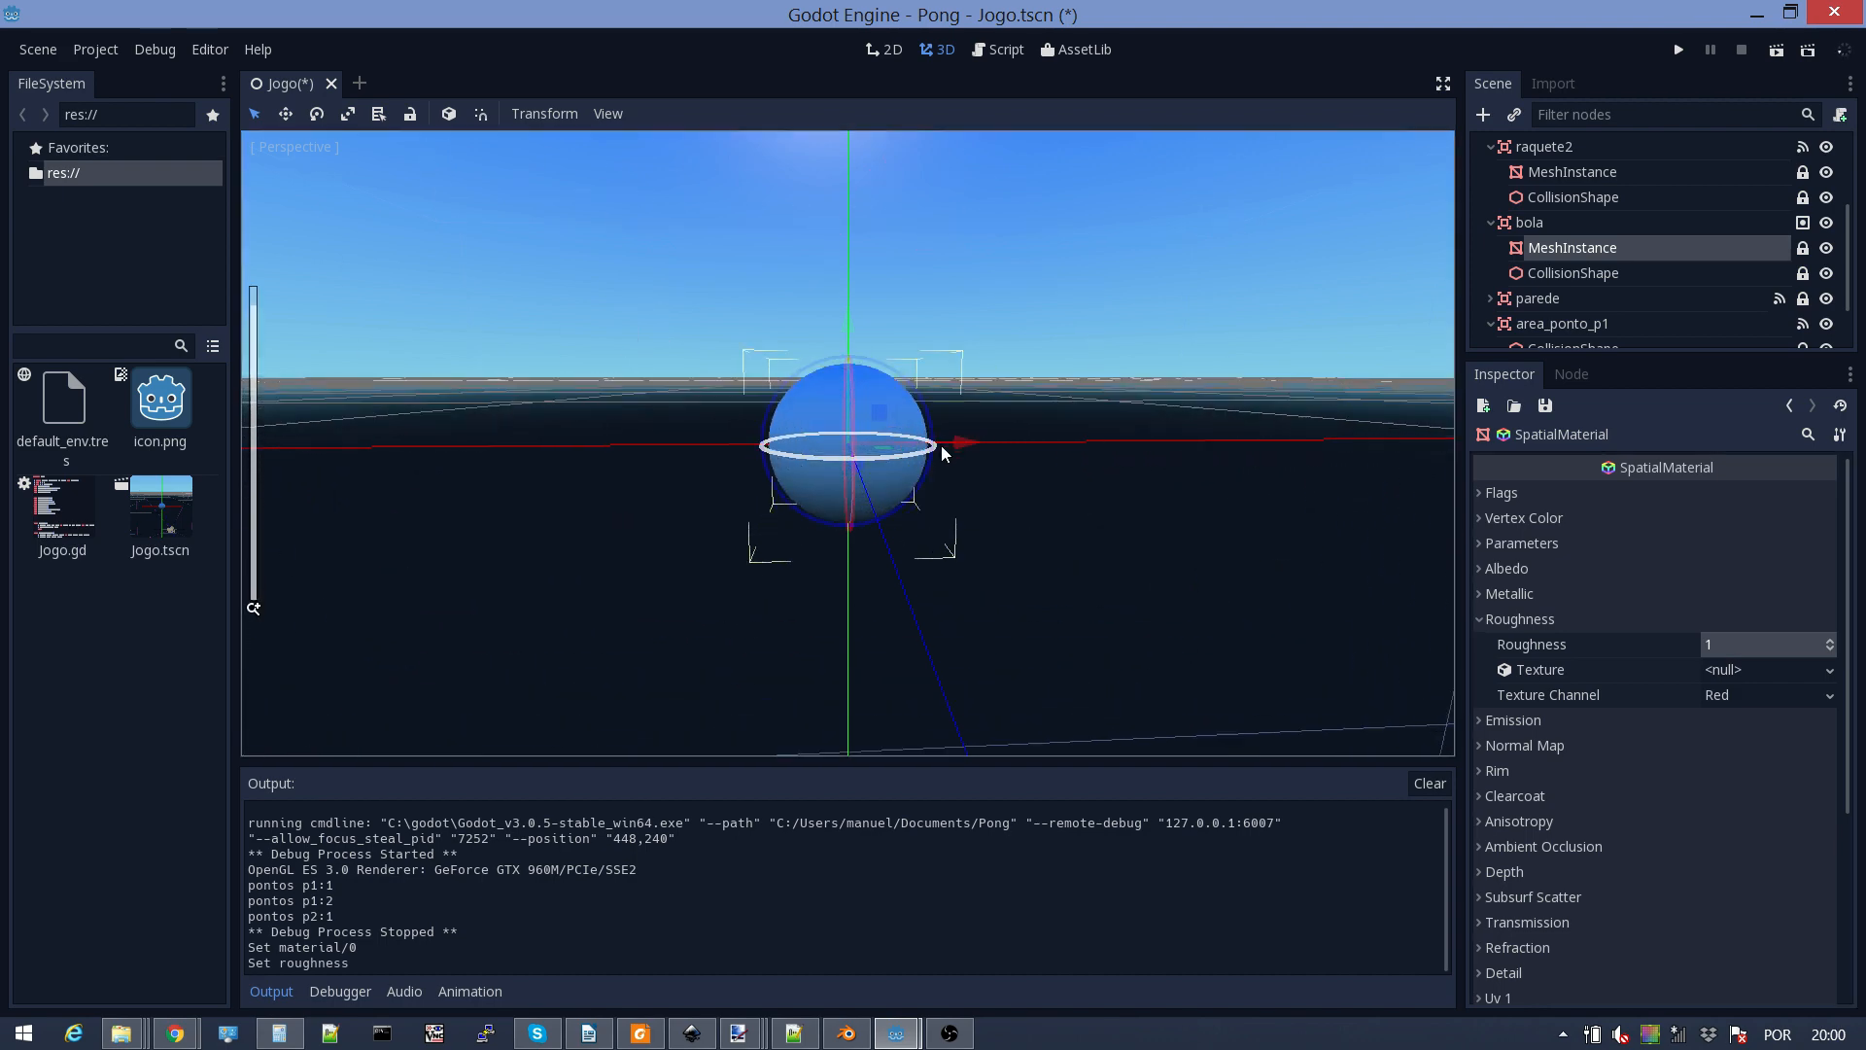
scroll(943, 446, "down", 10)
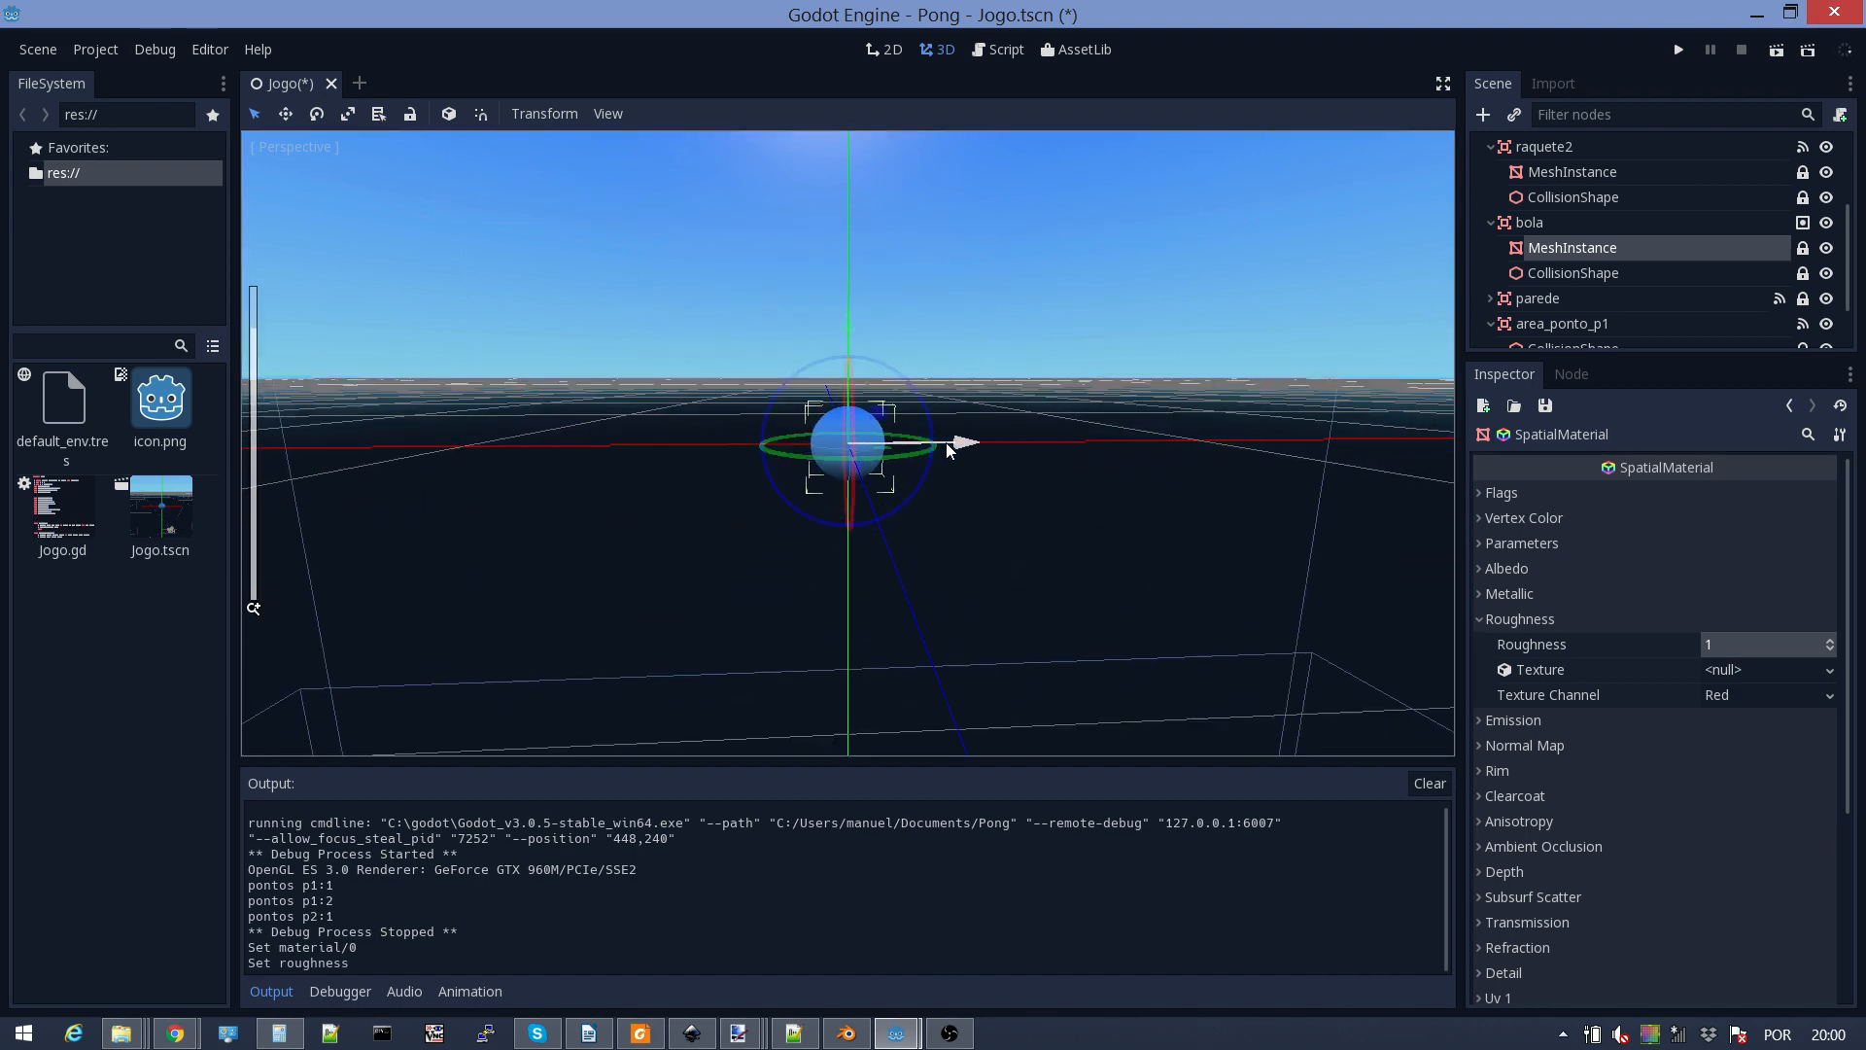
Step: Set the ball material's roughness back to 0
left_click(1739, 645)
type("0")
key("Return")
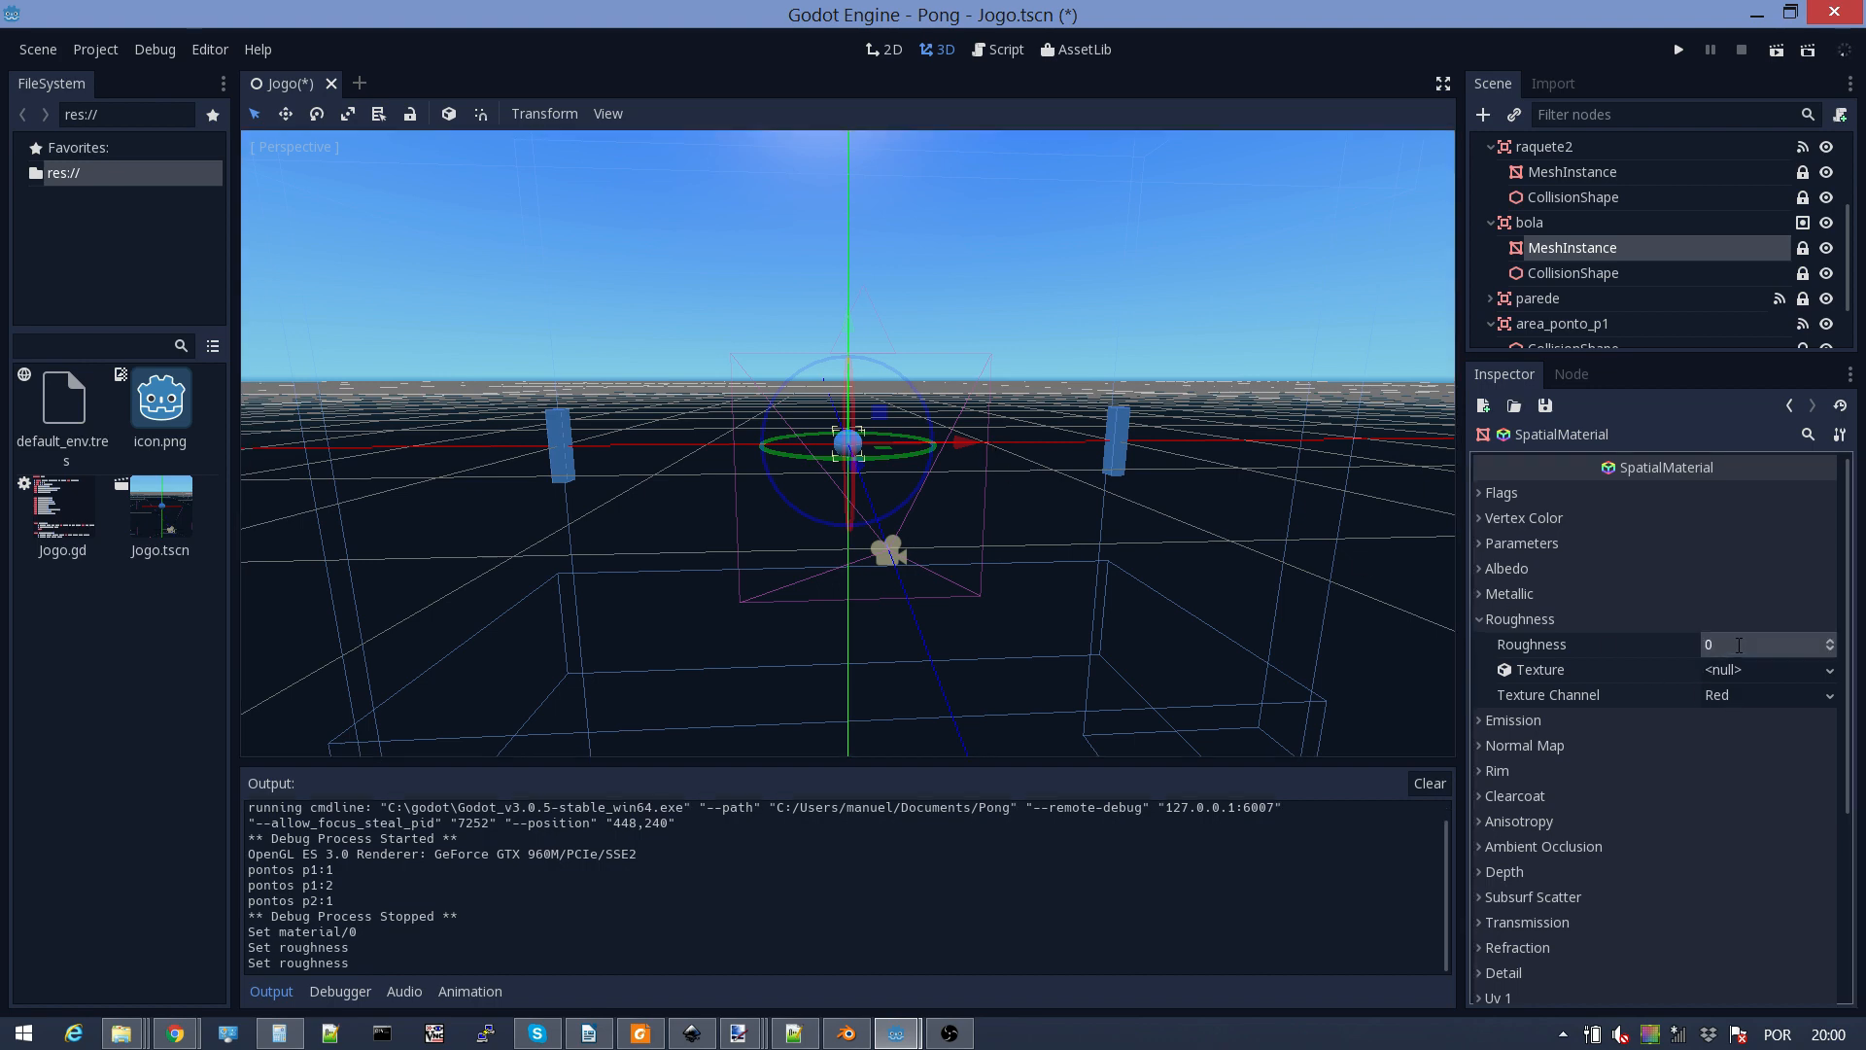
scroll(996, 441, "up", 3)
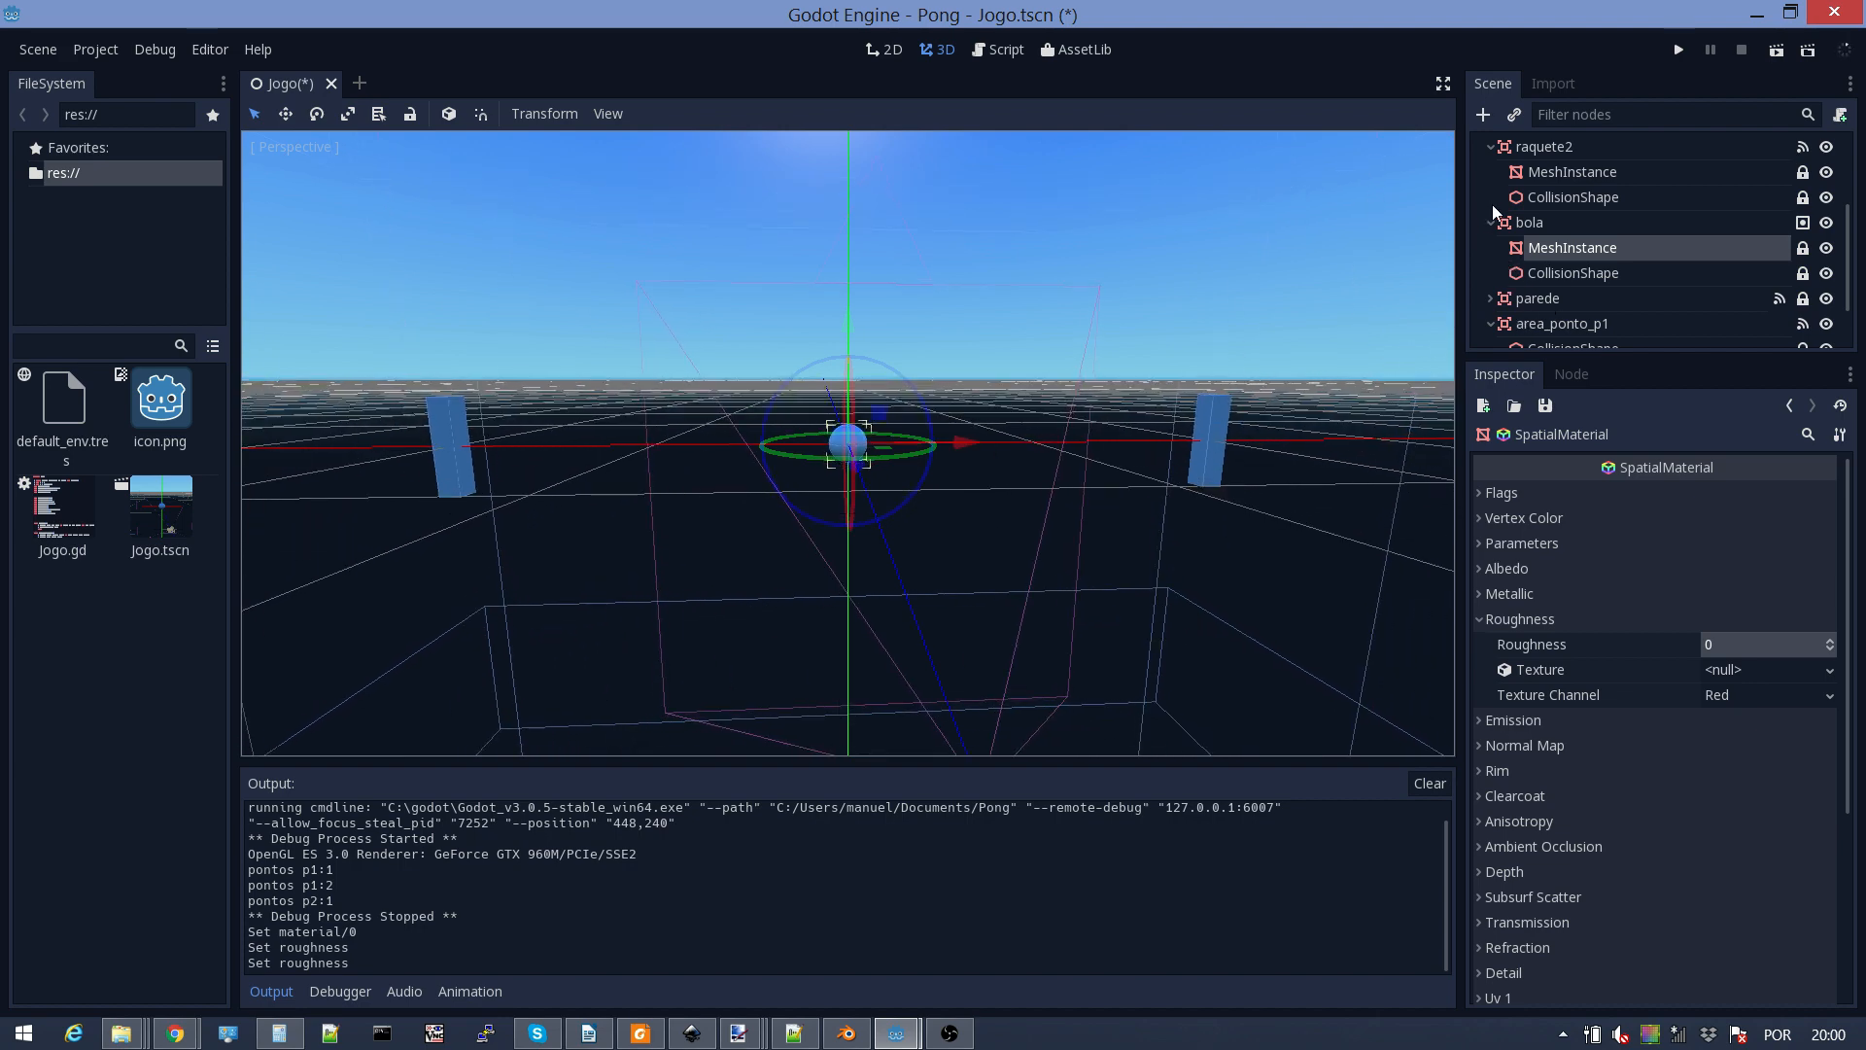
Step: Assign a new SpatialMaterial to slot 0 of raquete1's MeshInstance and open its properties
scroll(1588, 189, "up", 3)
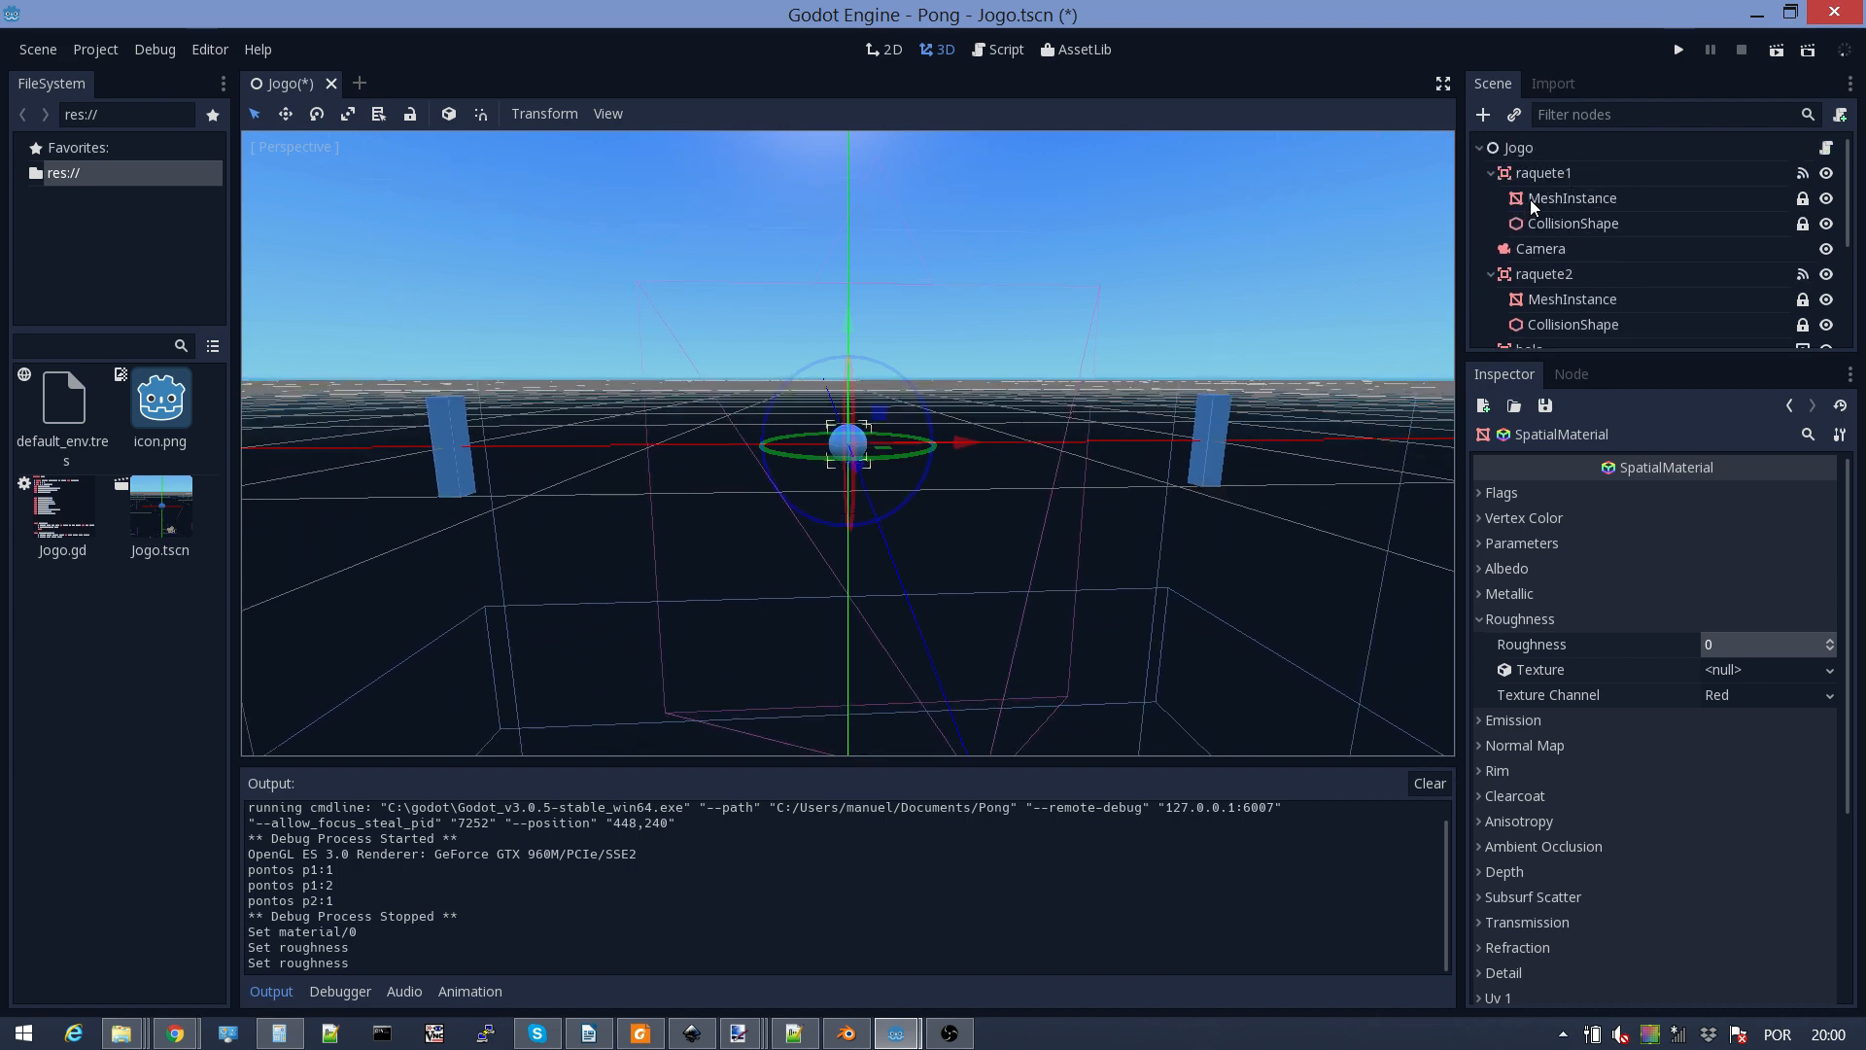
left_click(1530, 200)
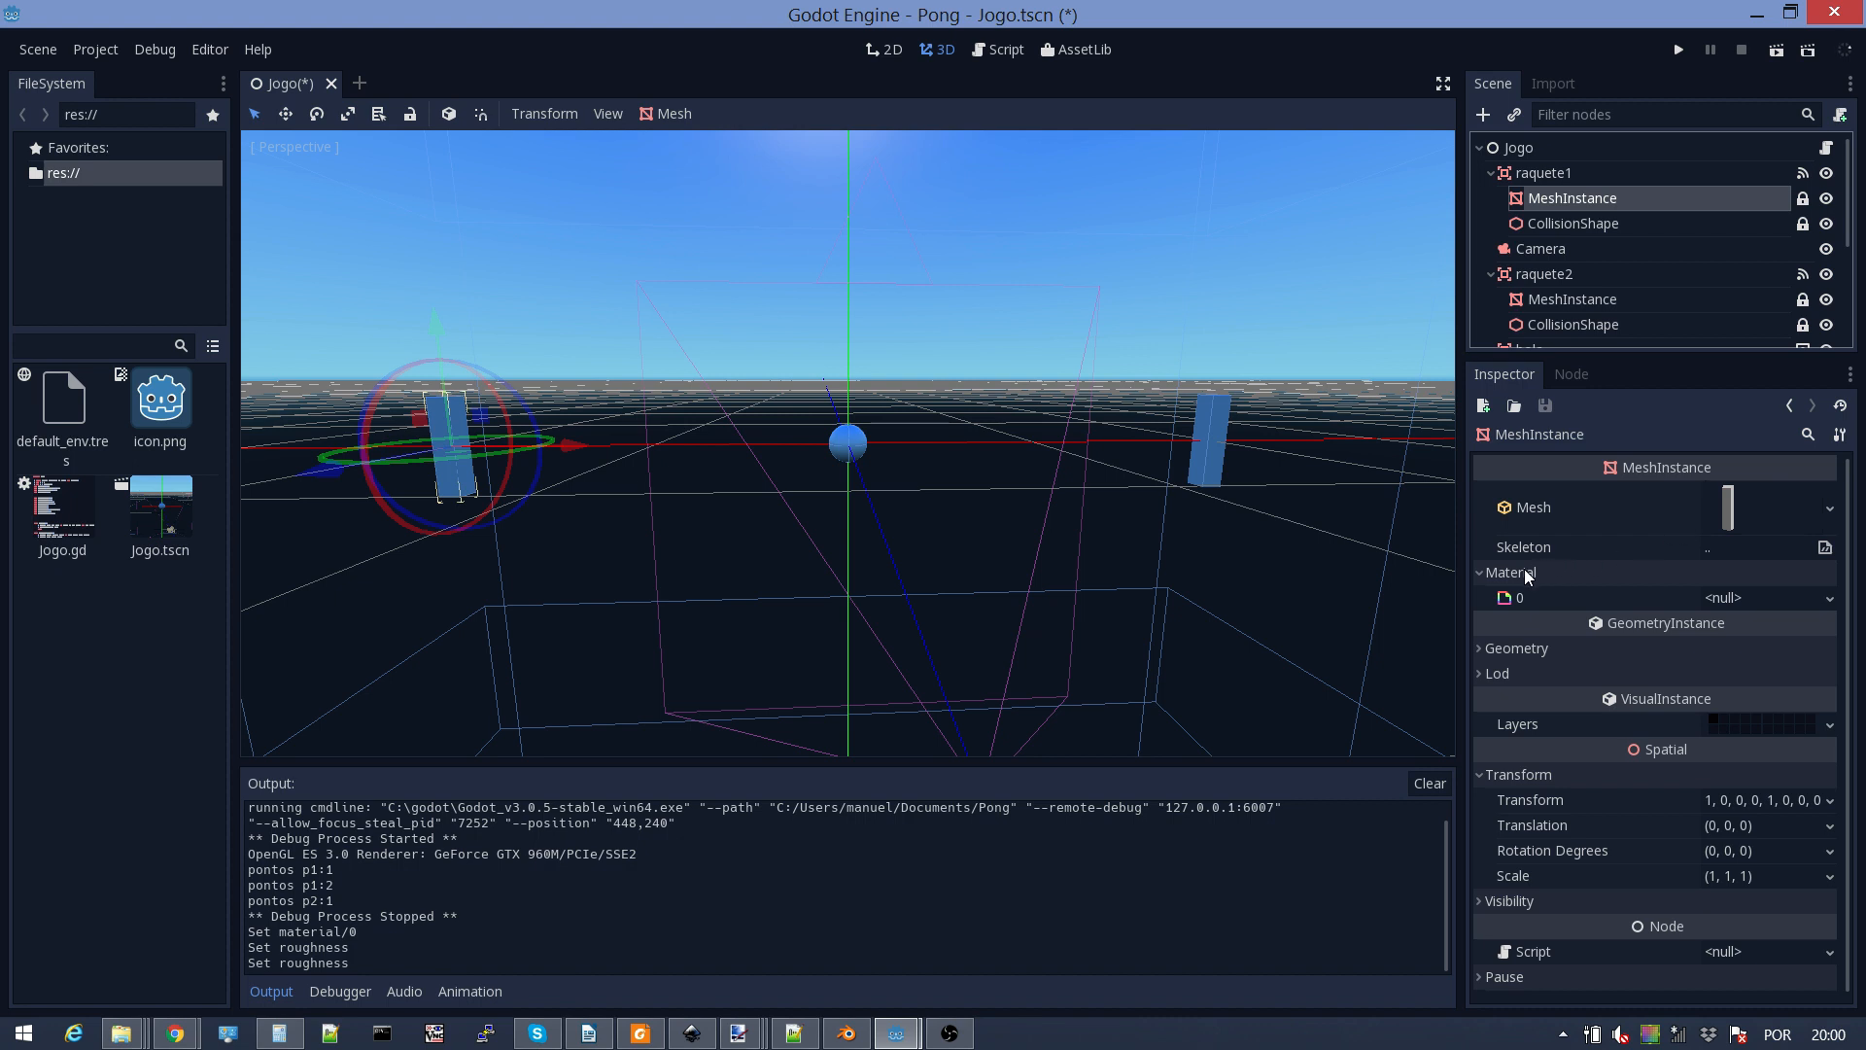
left_click(1829, 598)
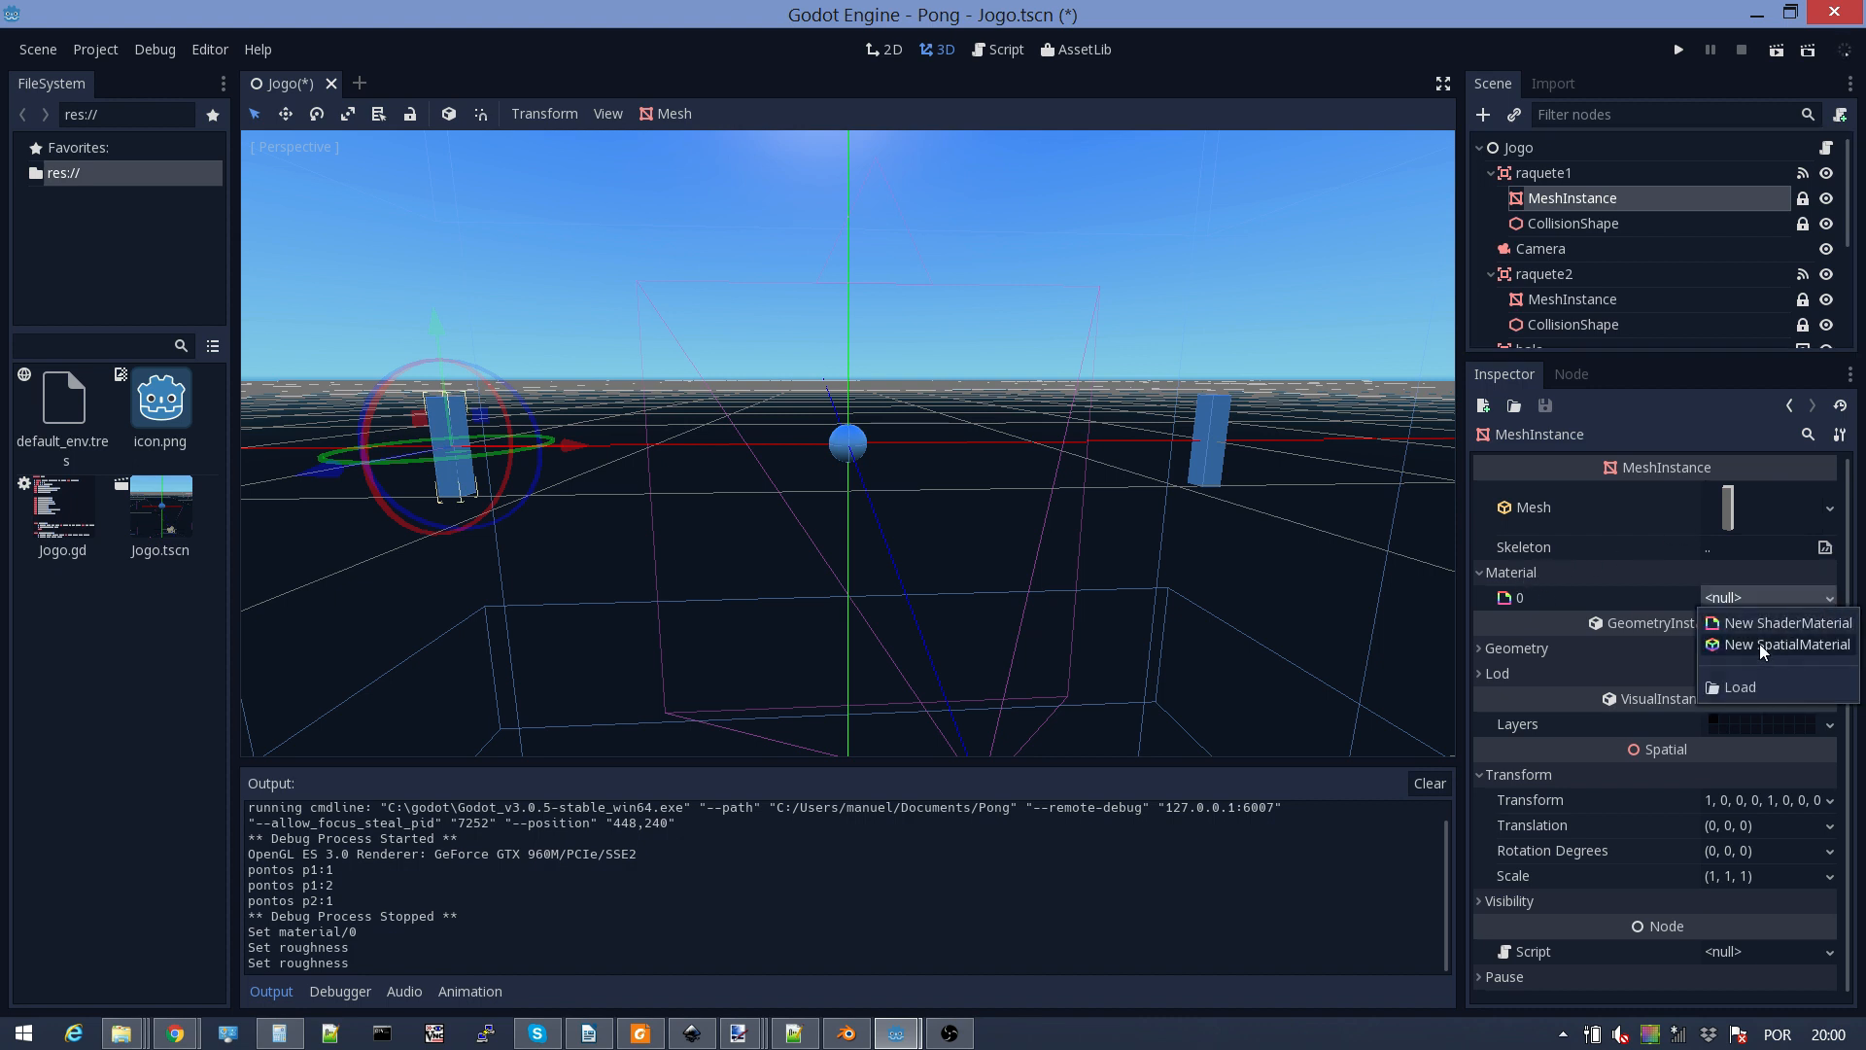
left_click(1759, 644)
left_click(1731, 613)
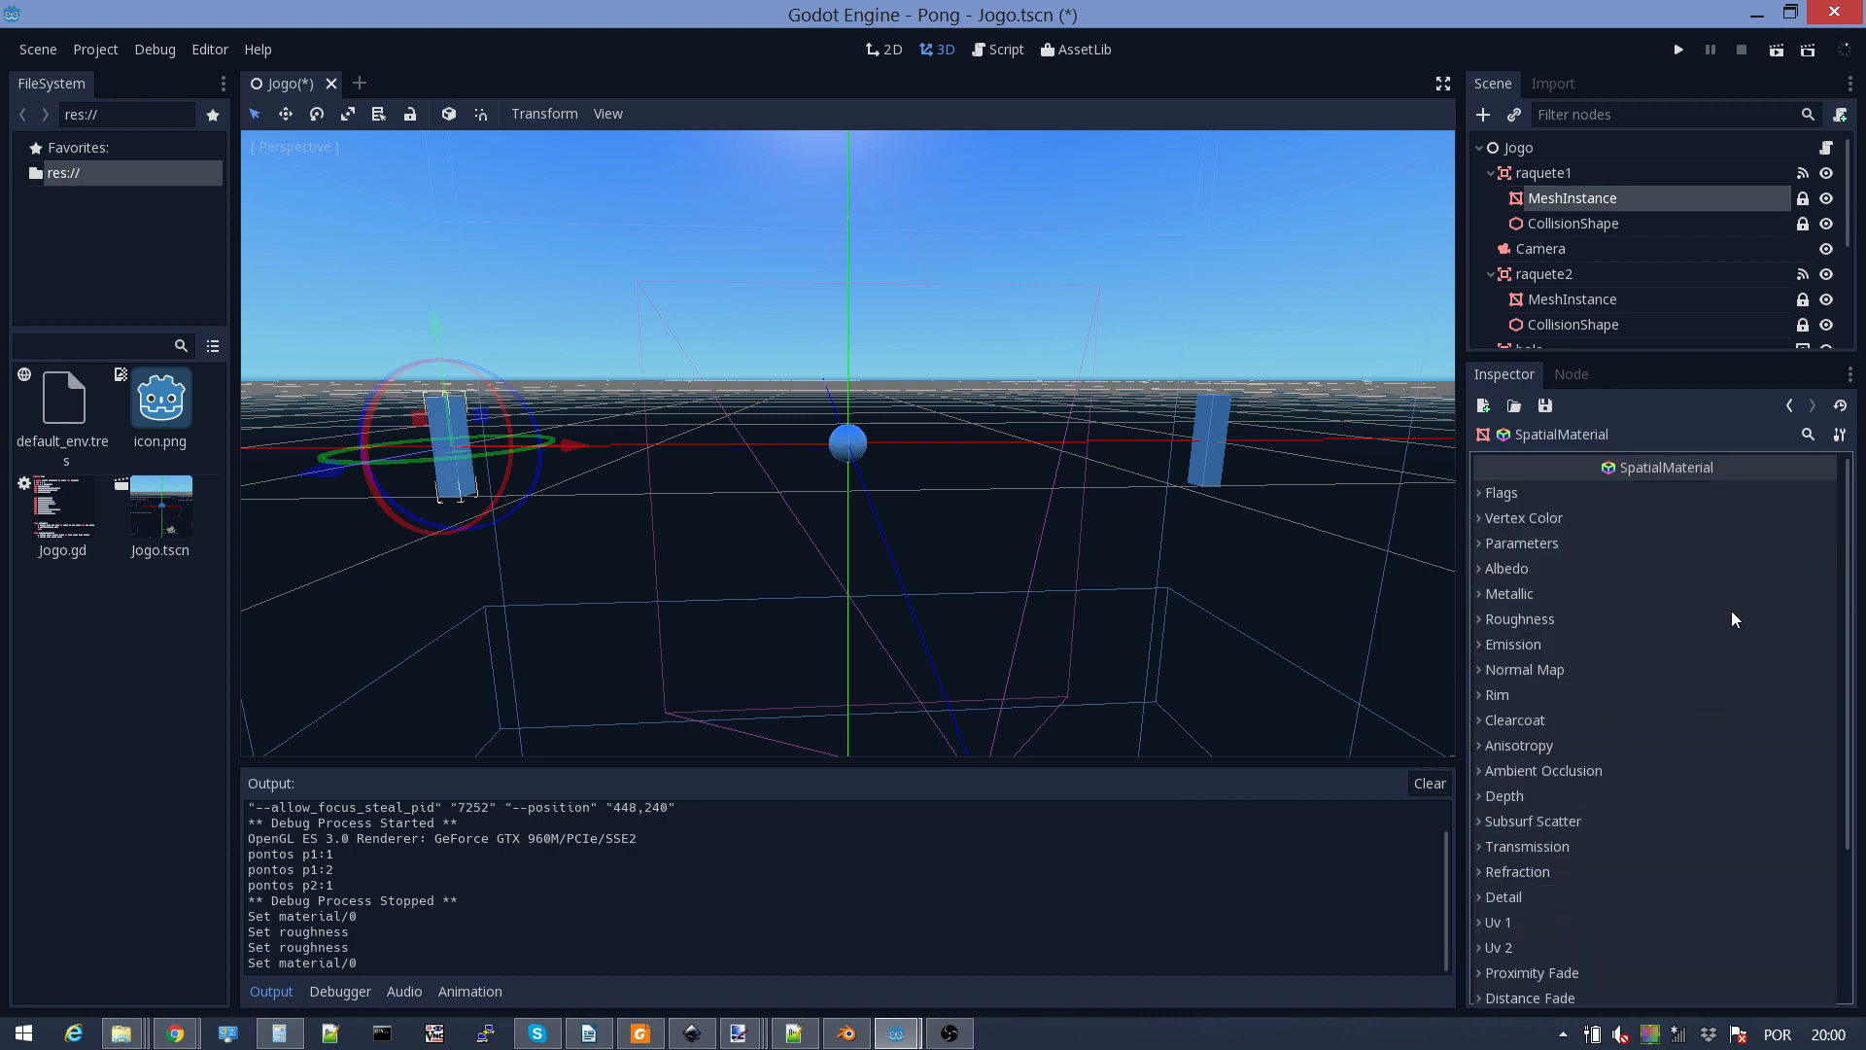
Step: Set the albedo colour of raquete1's material to bright yellow (fff500)
left_click(1485, 569)
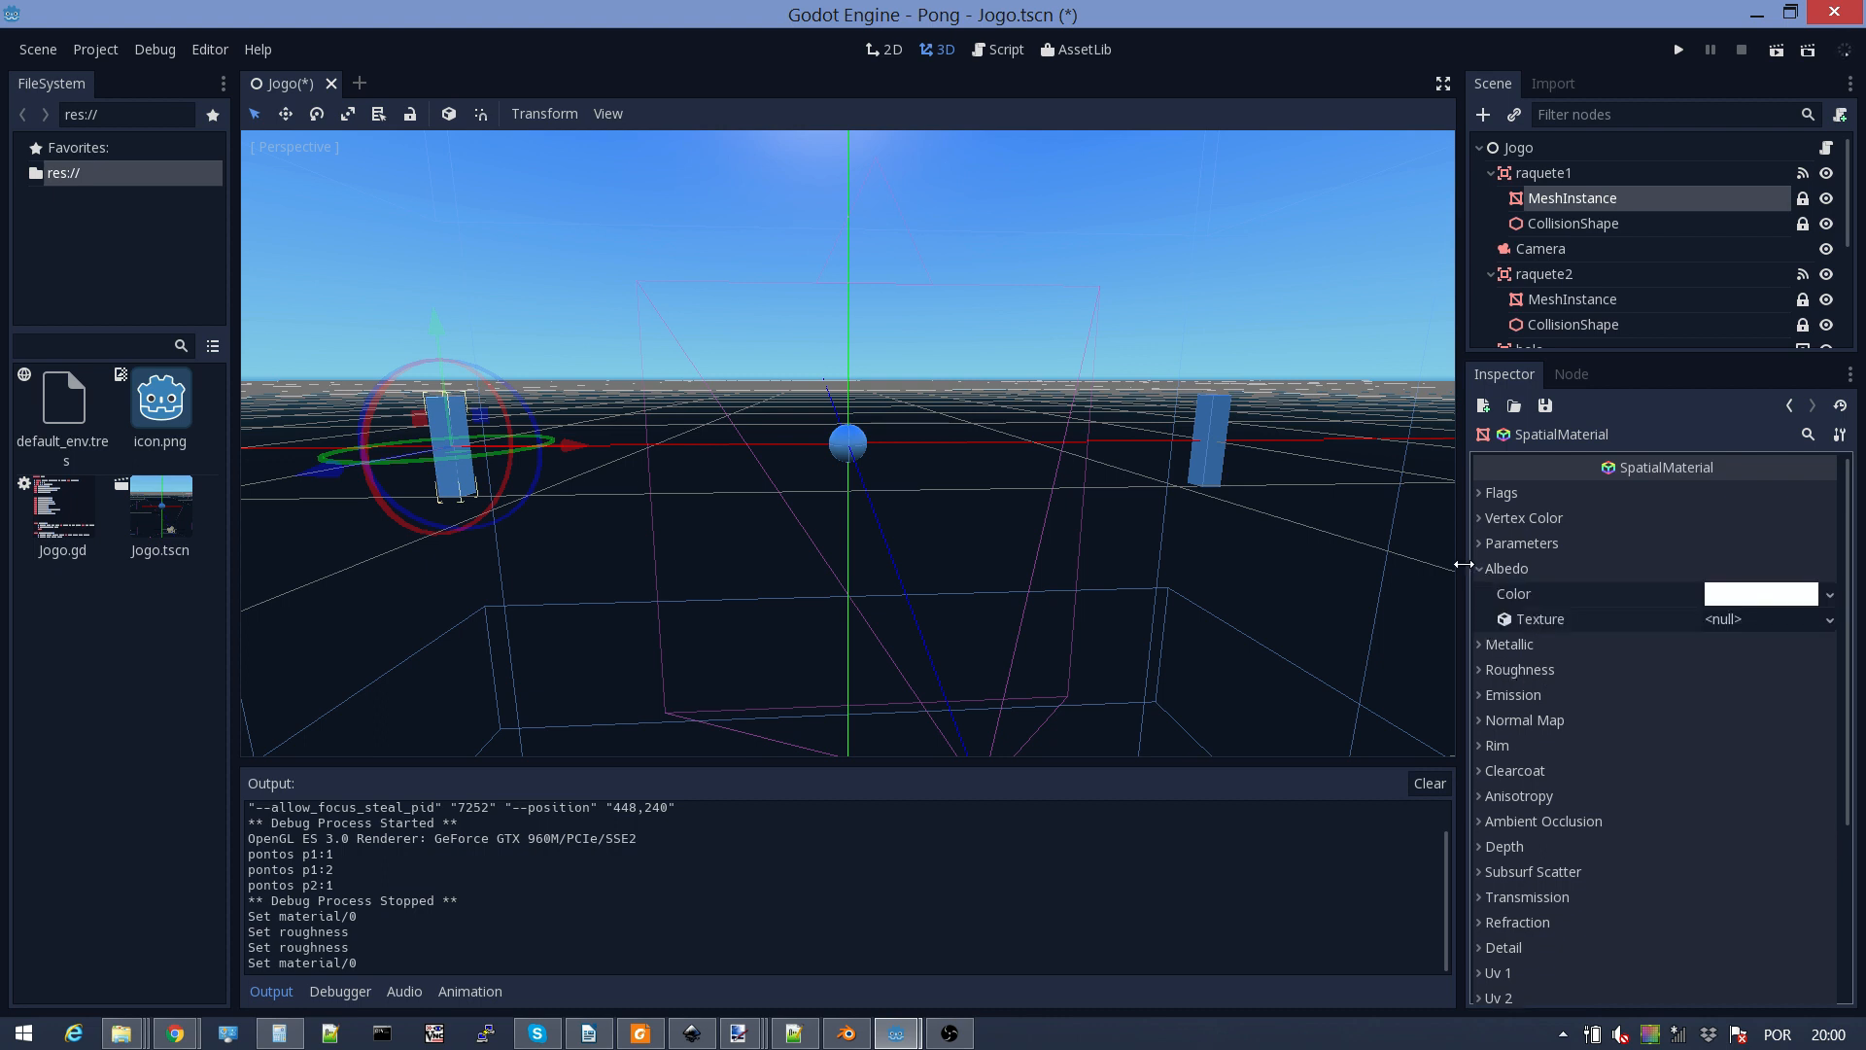
left_click(1742, 593)
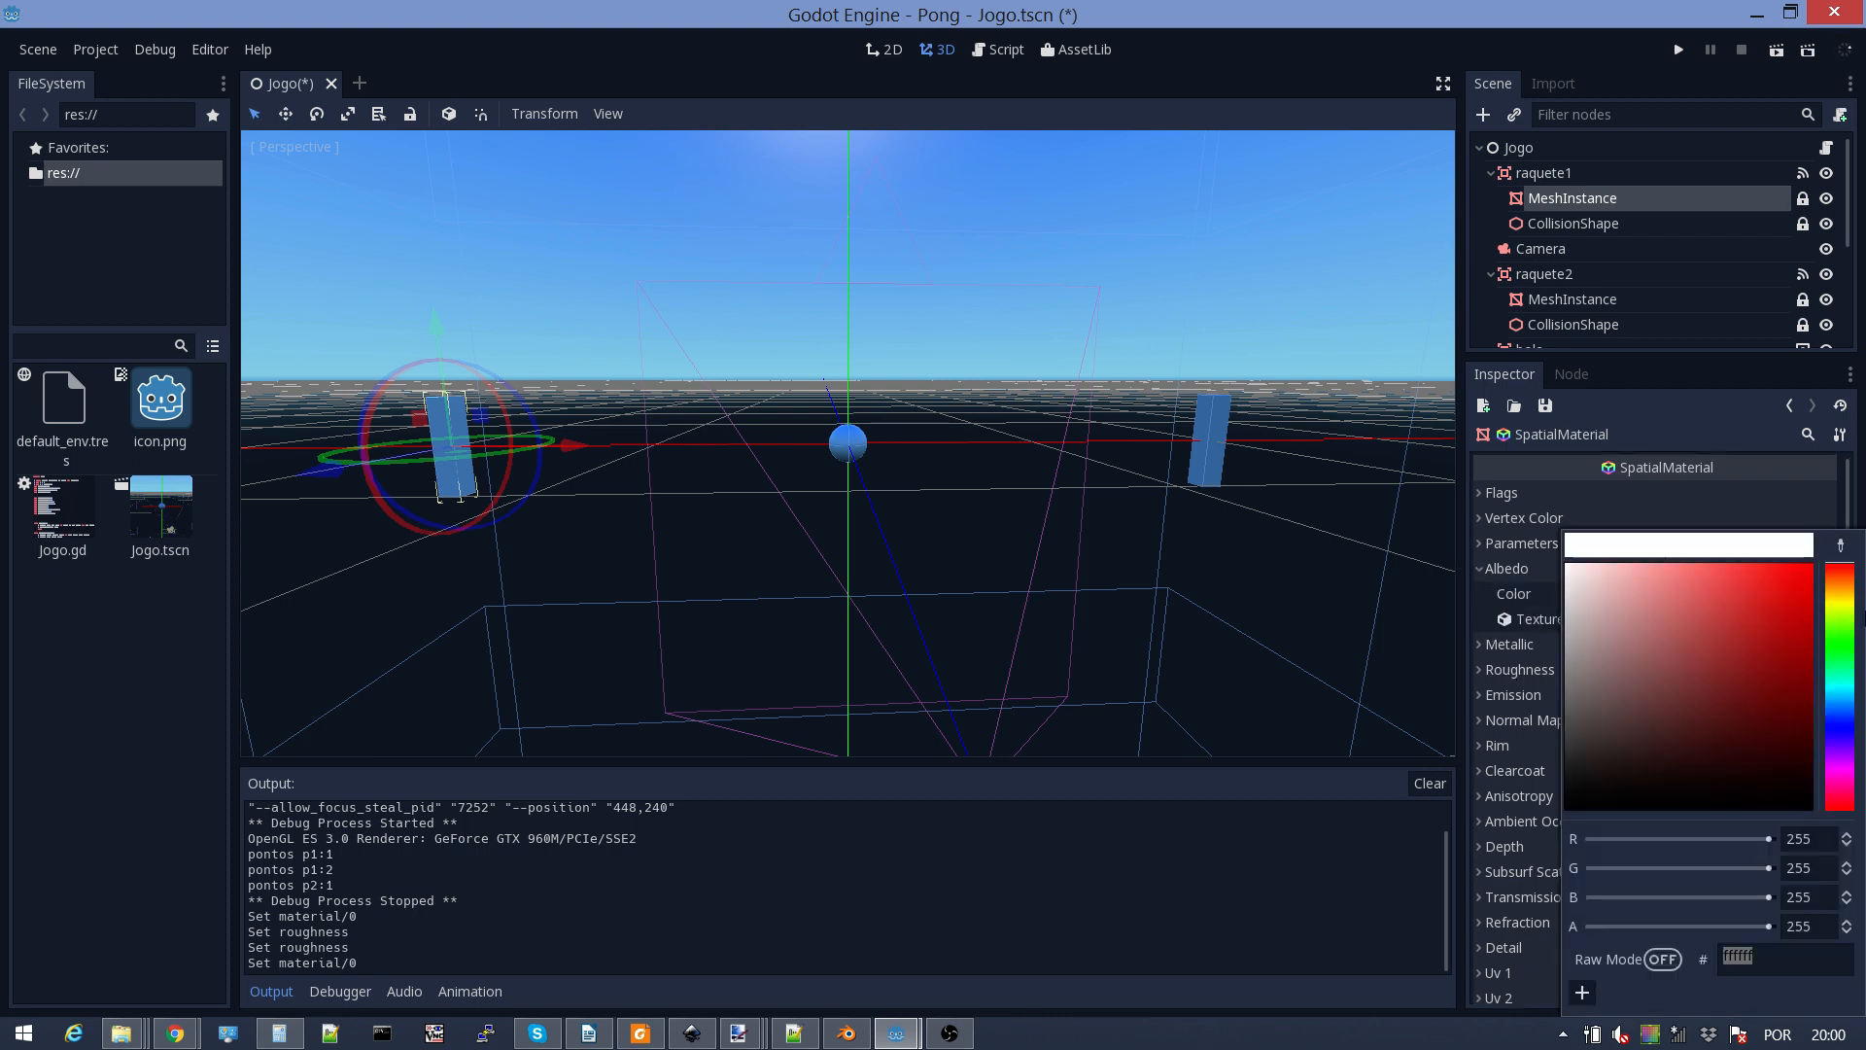
left_click(1840, 603)
left_click_drag(1802, 612, 1863, 522)
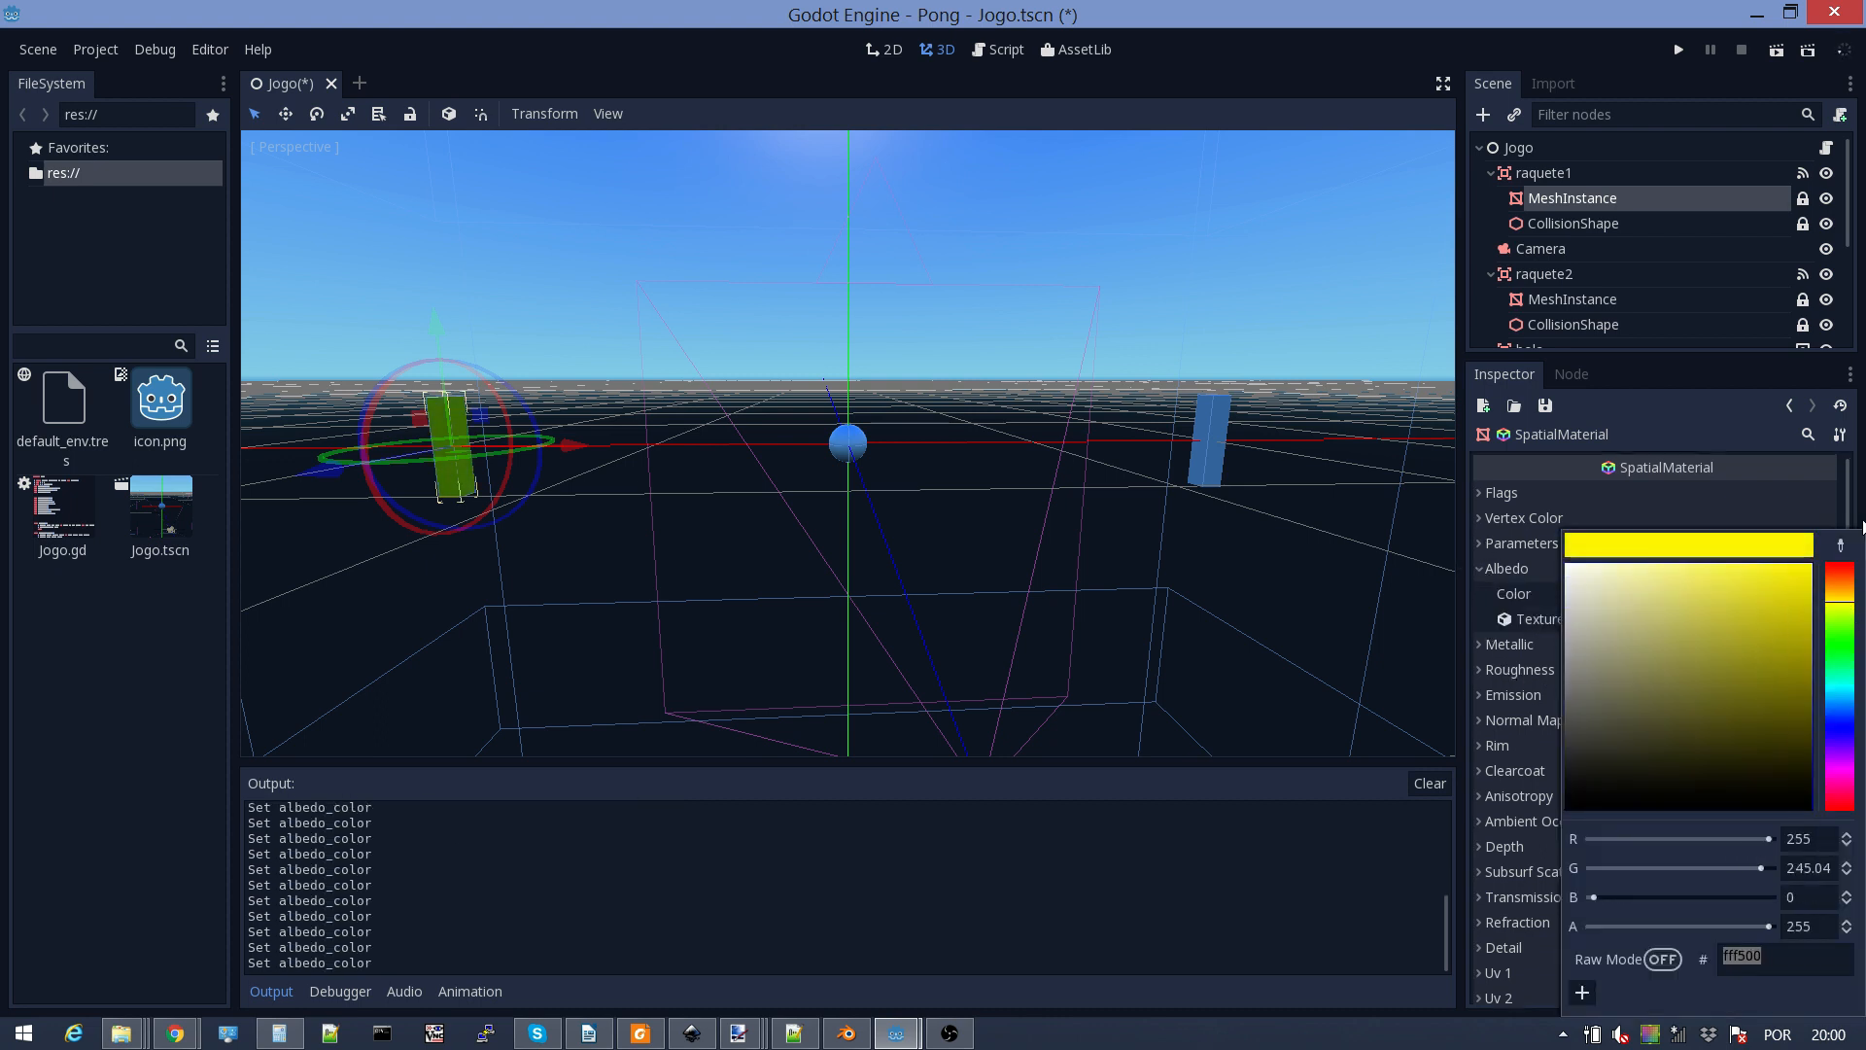
left_click(1769, 509)
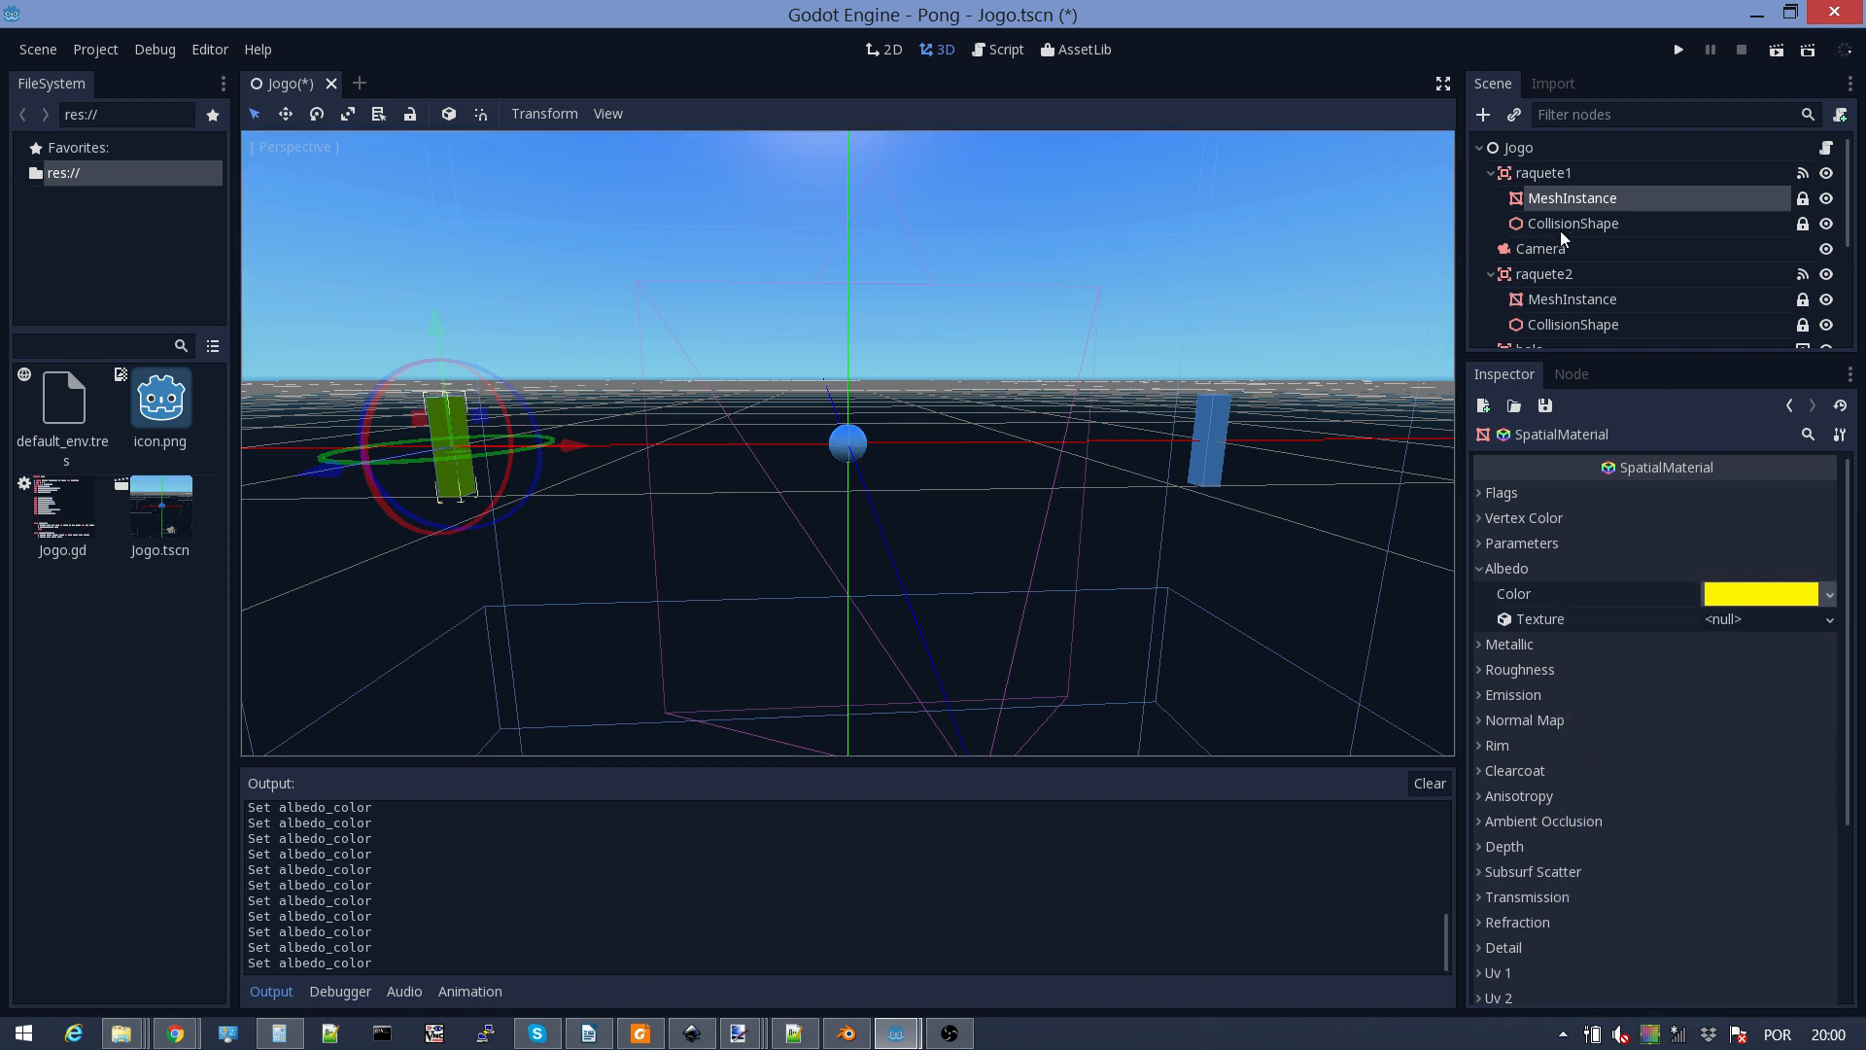
Step: Assign a new SpatialMaterial to slot 0 of raquete2's MeshInstance and open its properties
left_click(1553, 296)
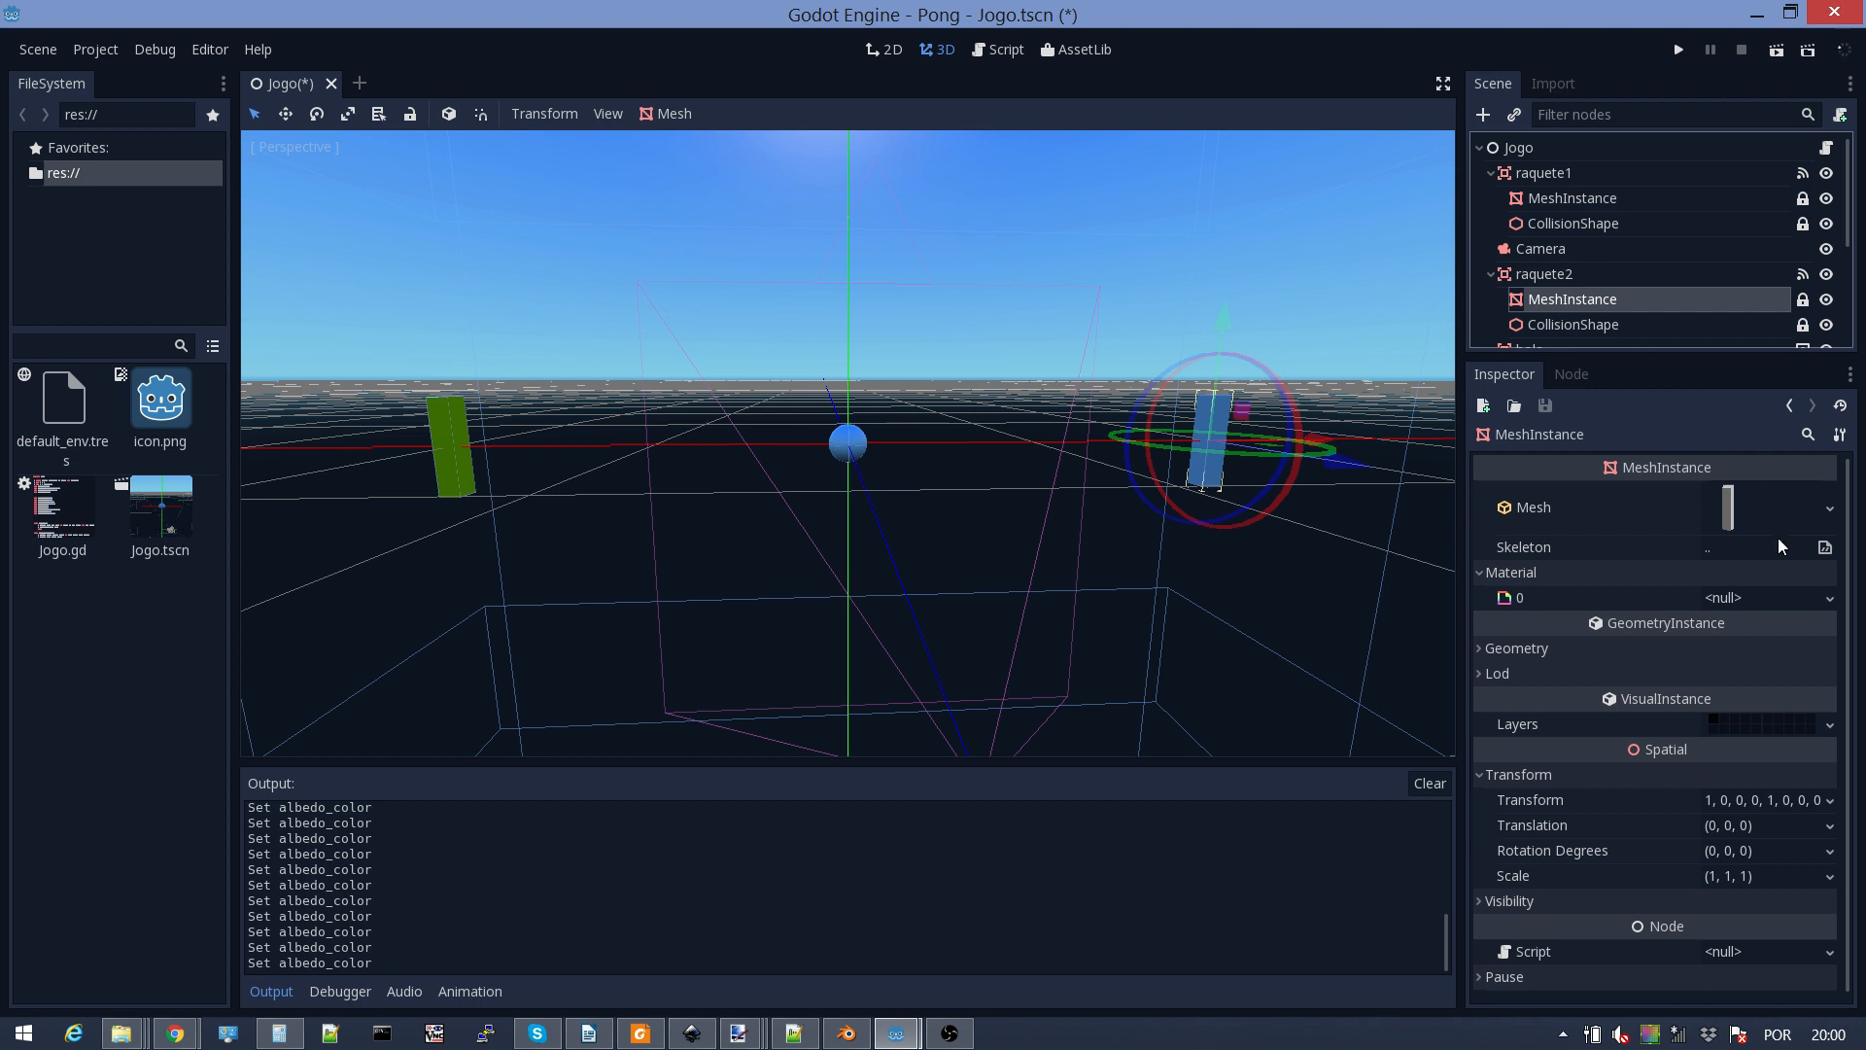
left_click(1762, 596)
left_click(1740, 645)
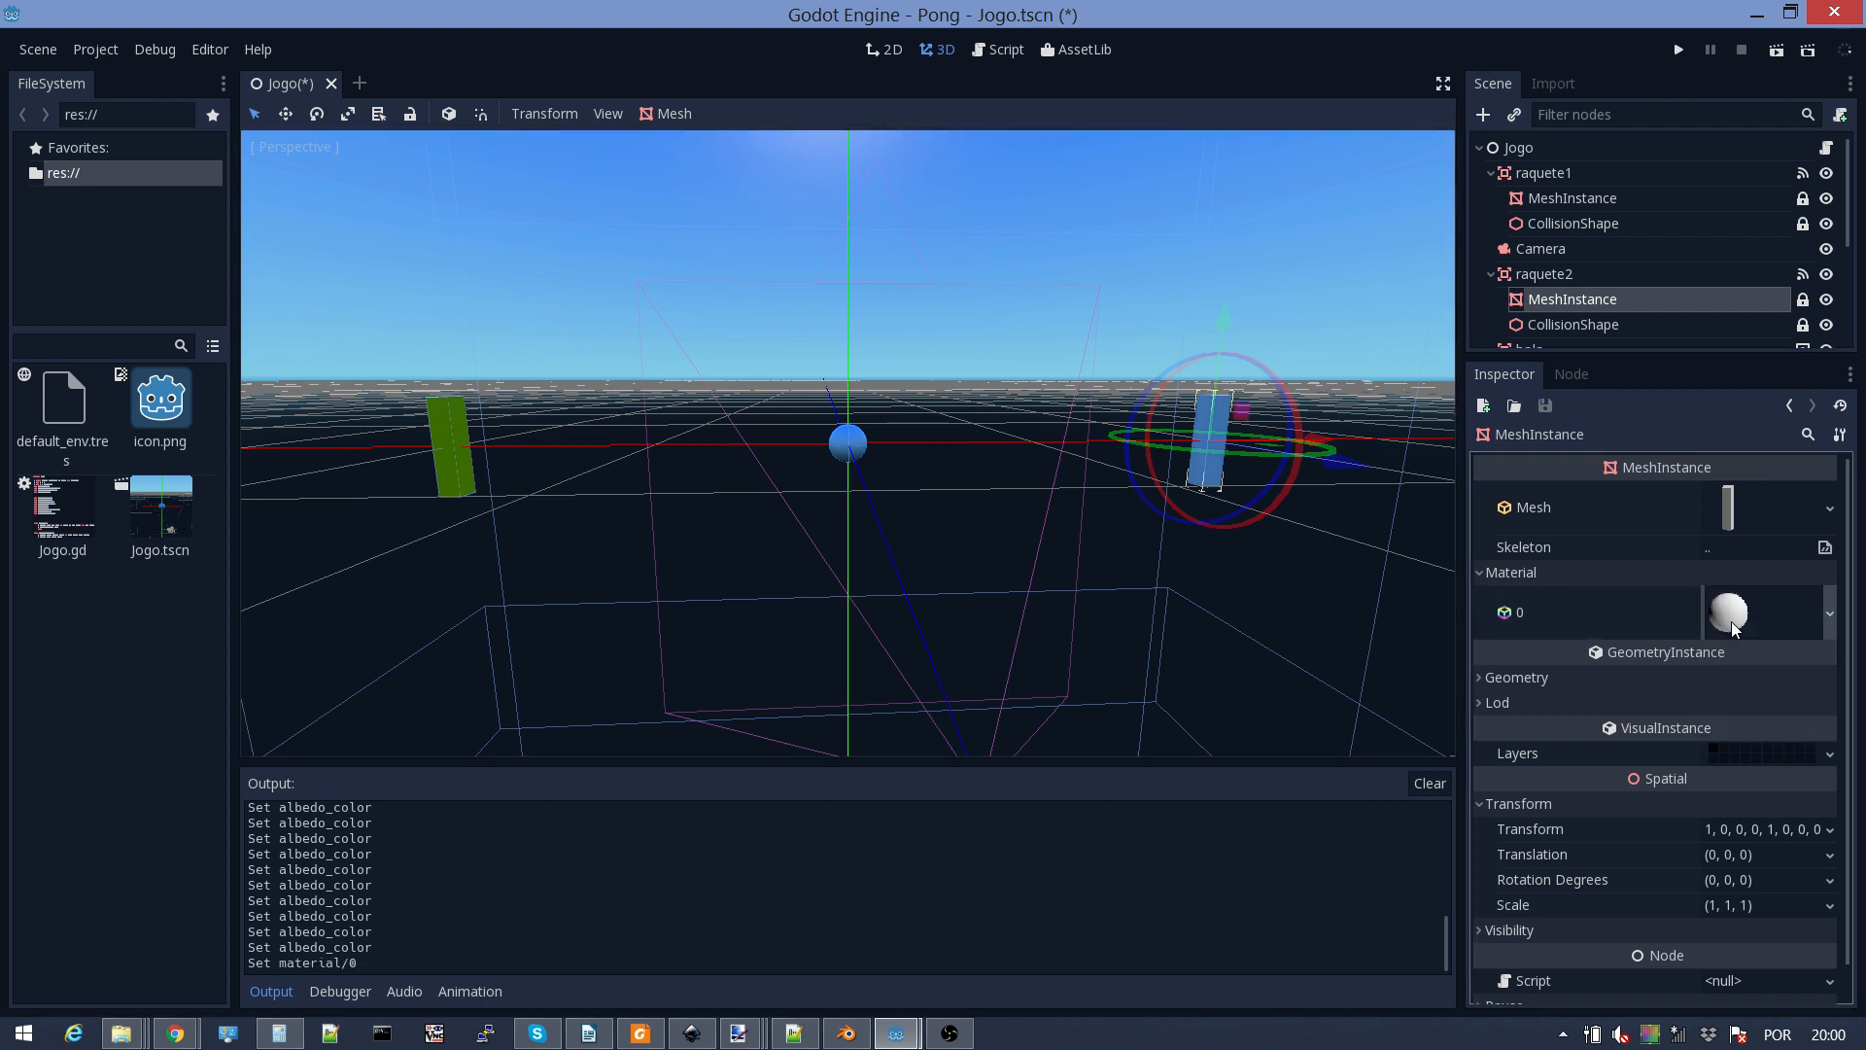
left_click(1730, 612)
Step: Set the albedo colour of raquete2's material to golden yellow (ffdd00)
left_click(1481, 568)
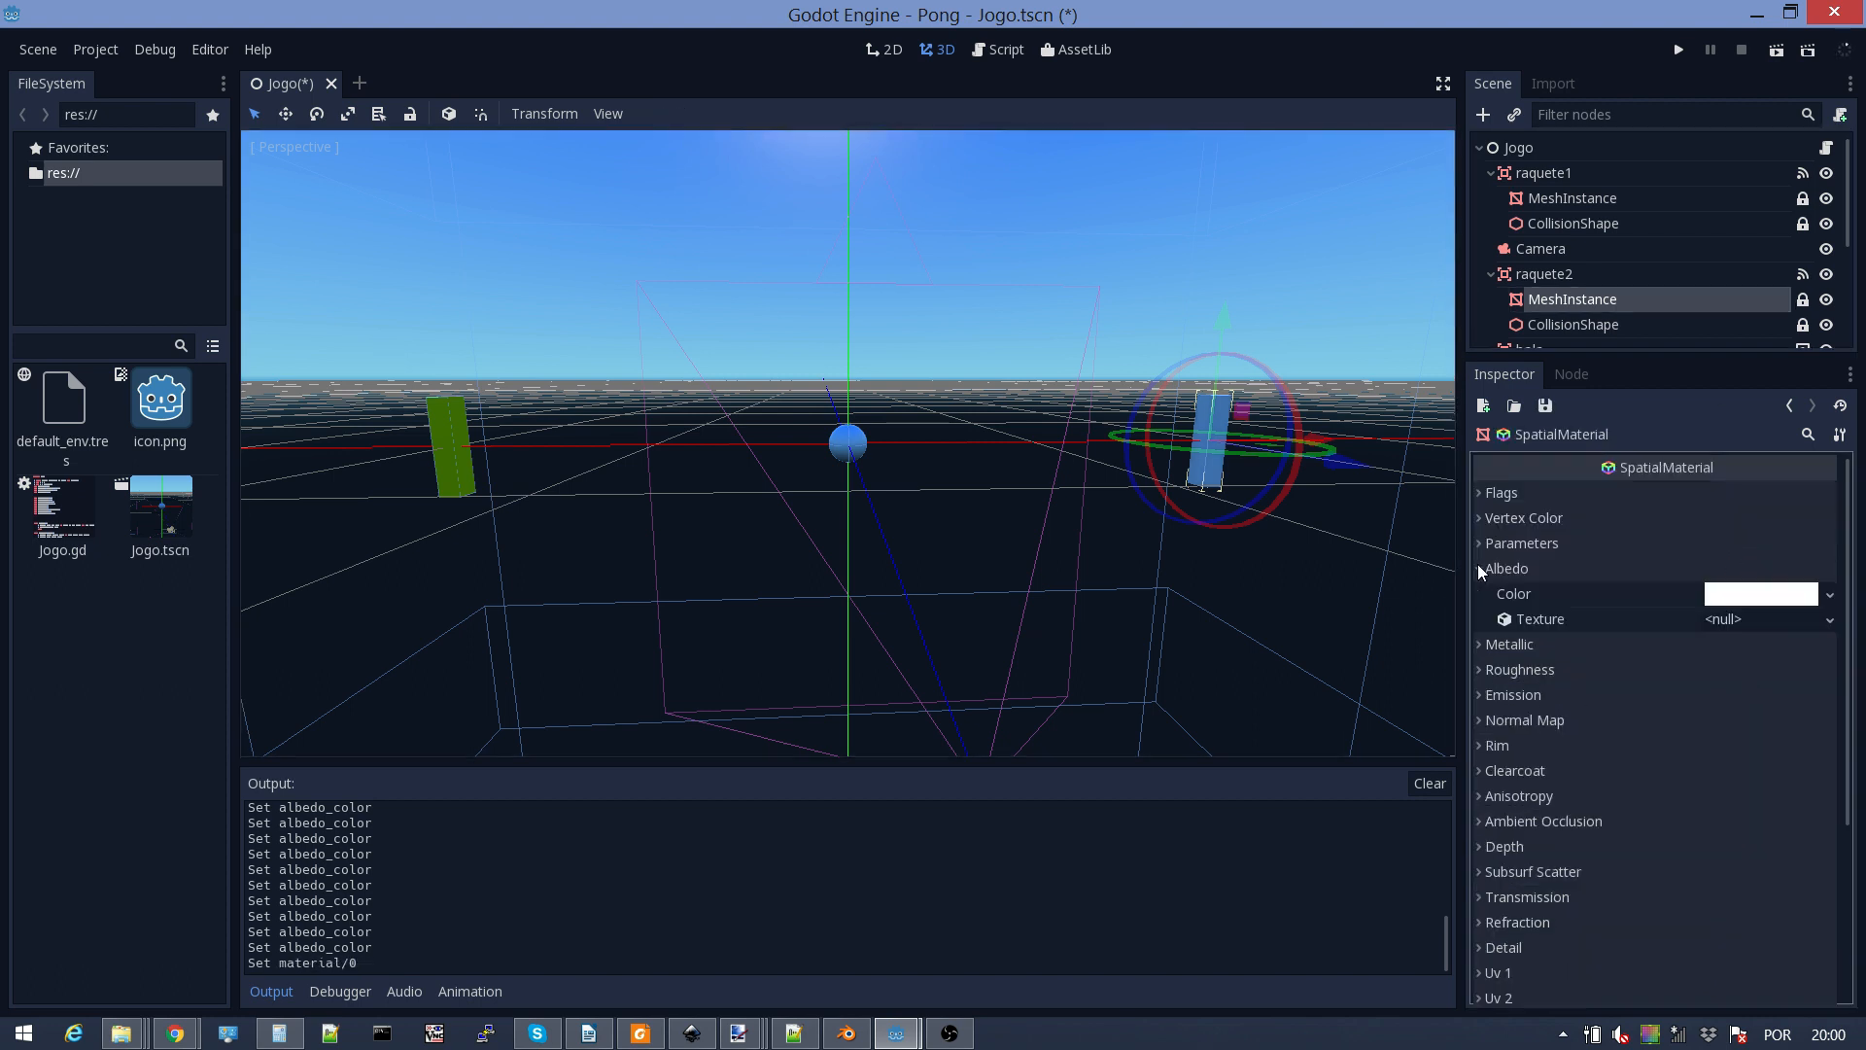
left_click(1768, 594)
left_click(1836, 598)
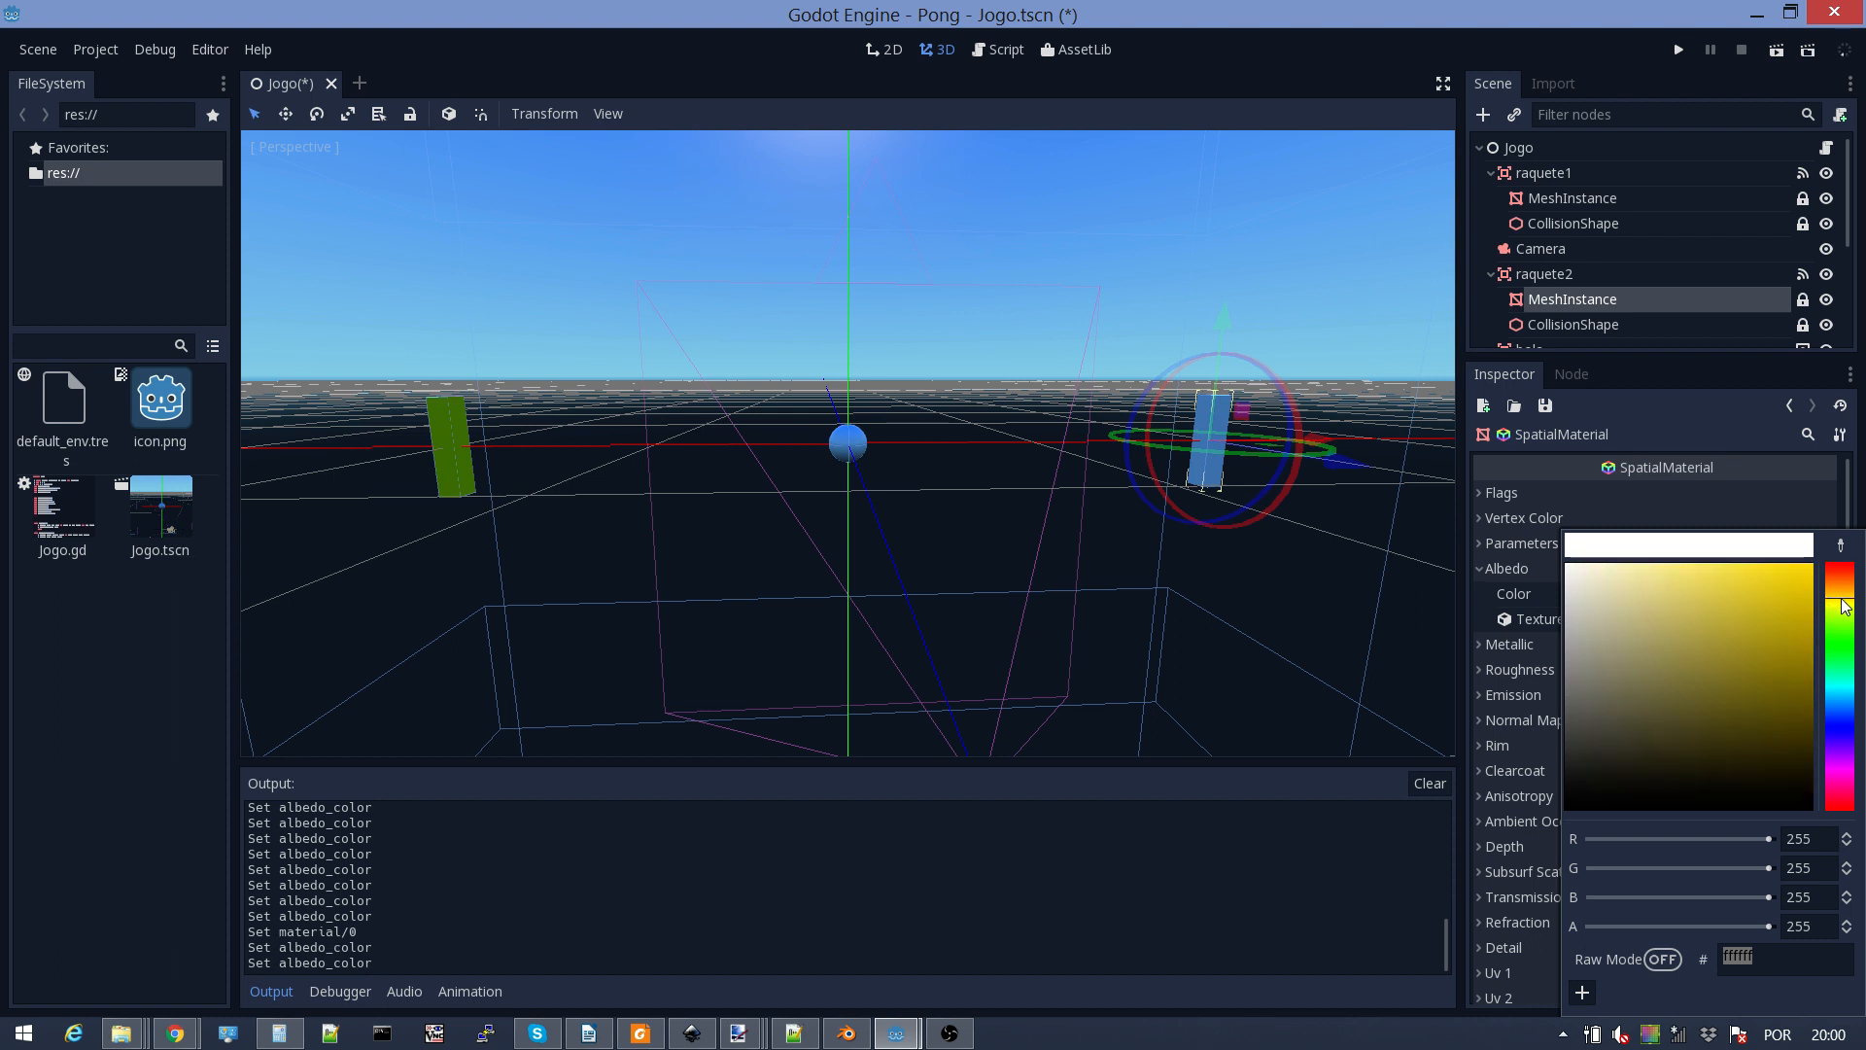
left_click_drag(1790, 581, 1855, 496)
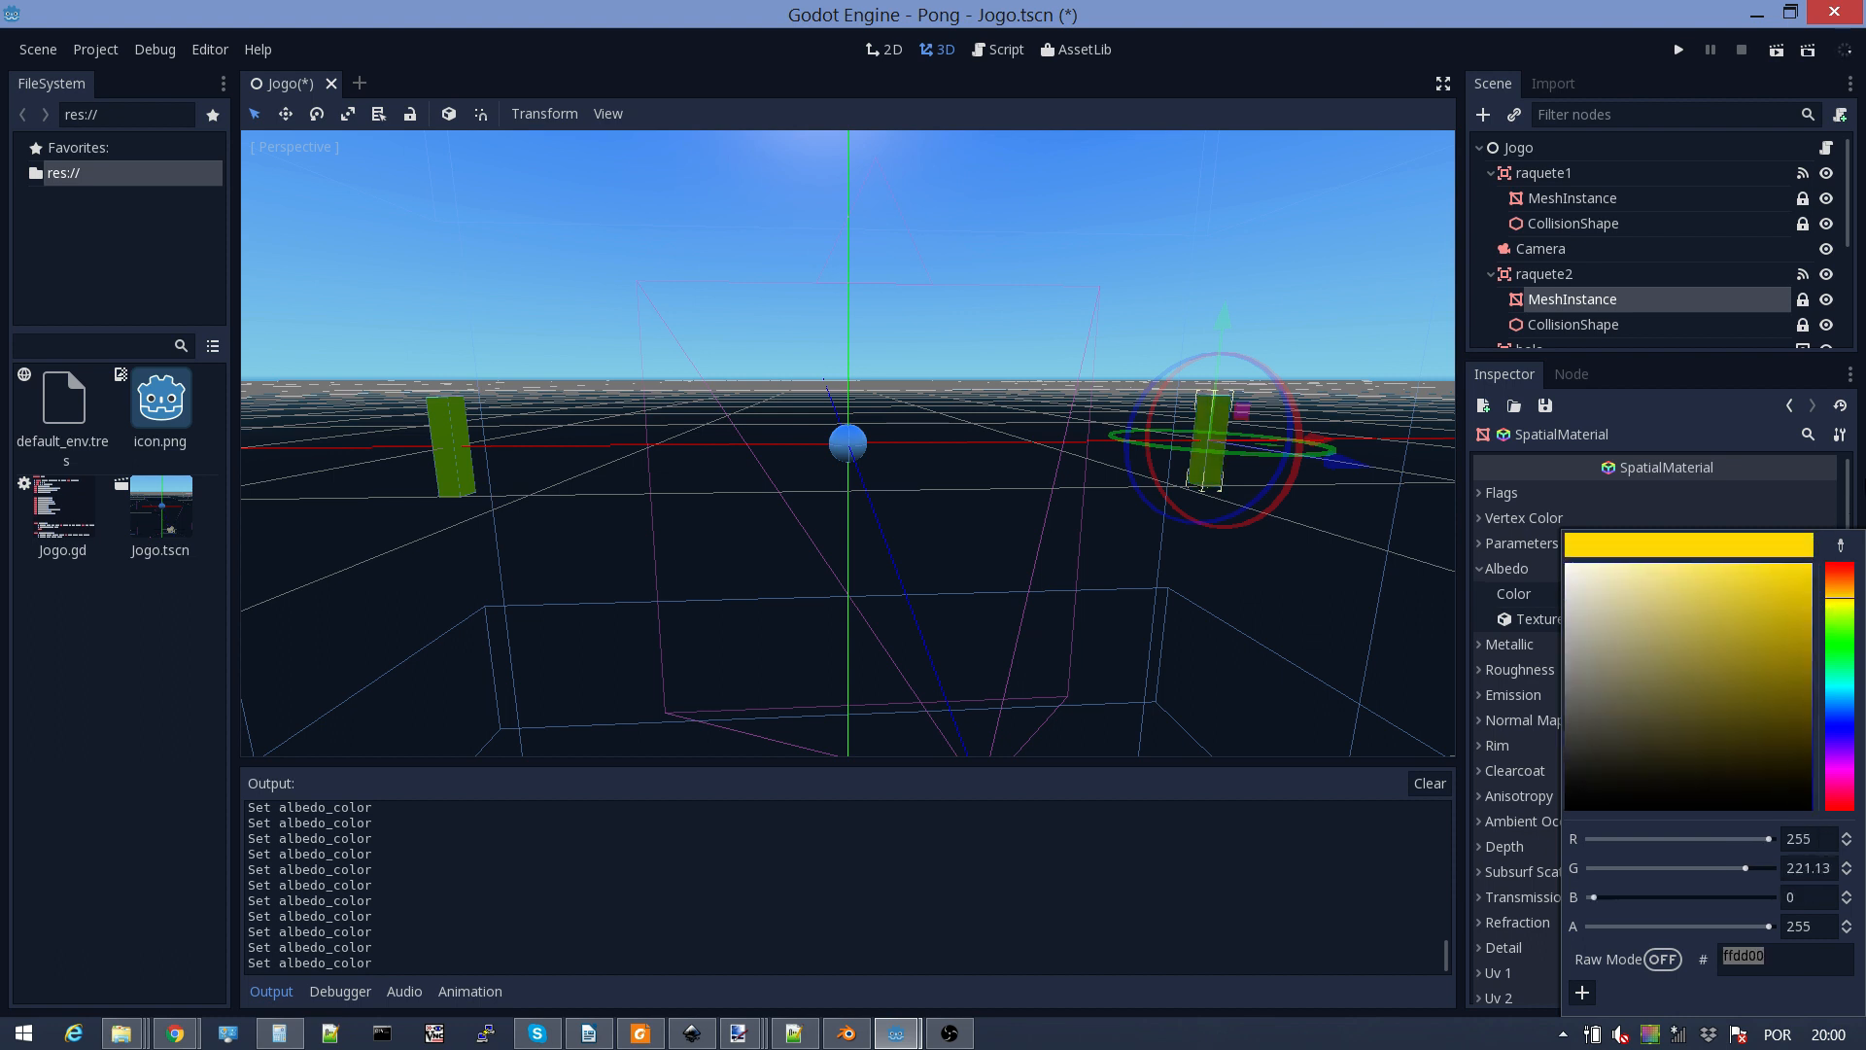
left_click(1034, 540)
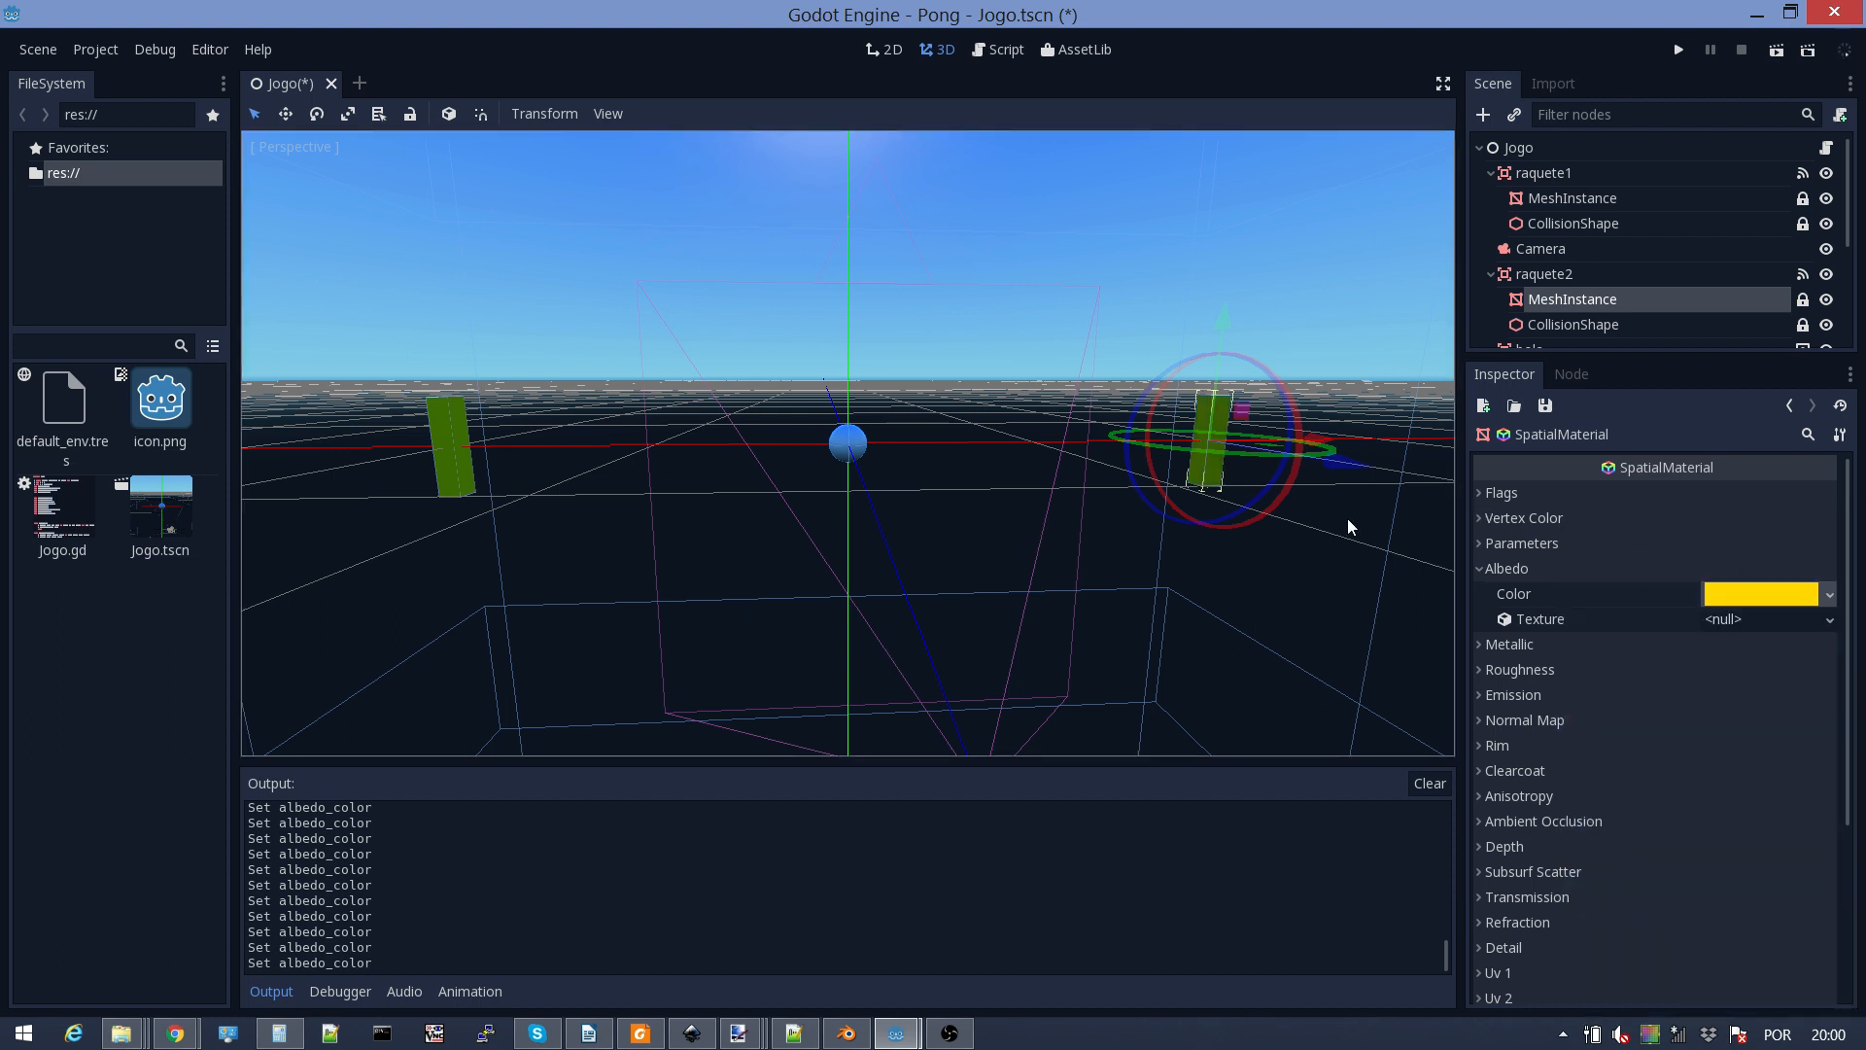
Step: Add a DirectionalLight node as a child of the root node Jogo
scroll(1198, 510, "up", 3)
scroll(1198, 510, "down", 3)
scroll(939, 494, "down", 3)
scroll(940, 492, "up", 3)
left_click(1518, 148)
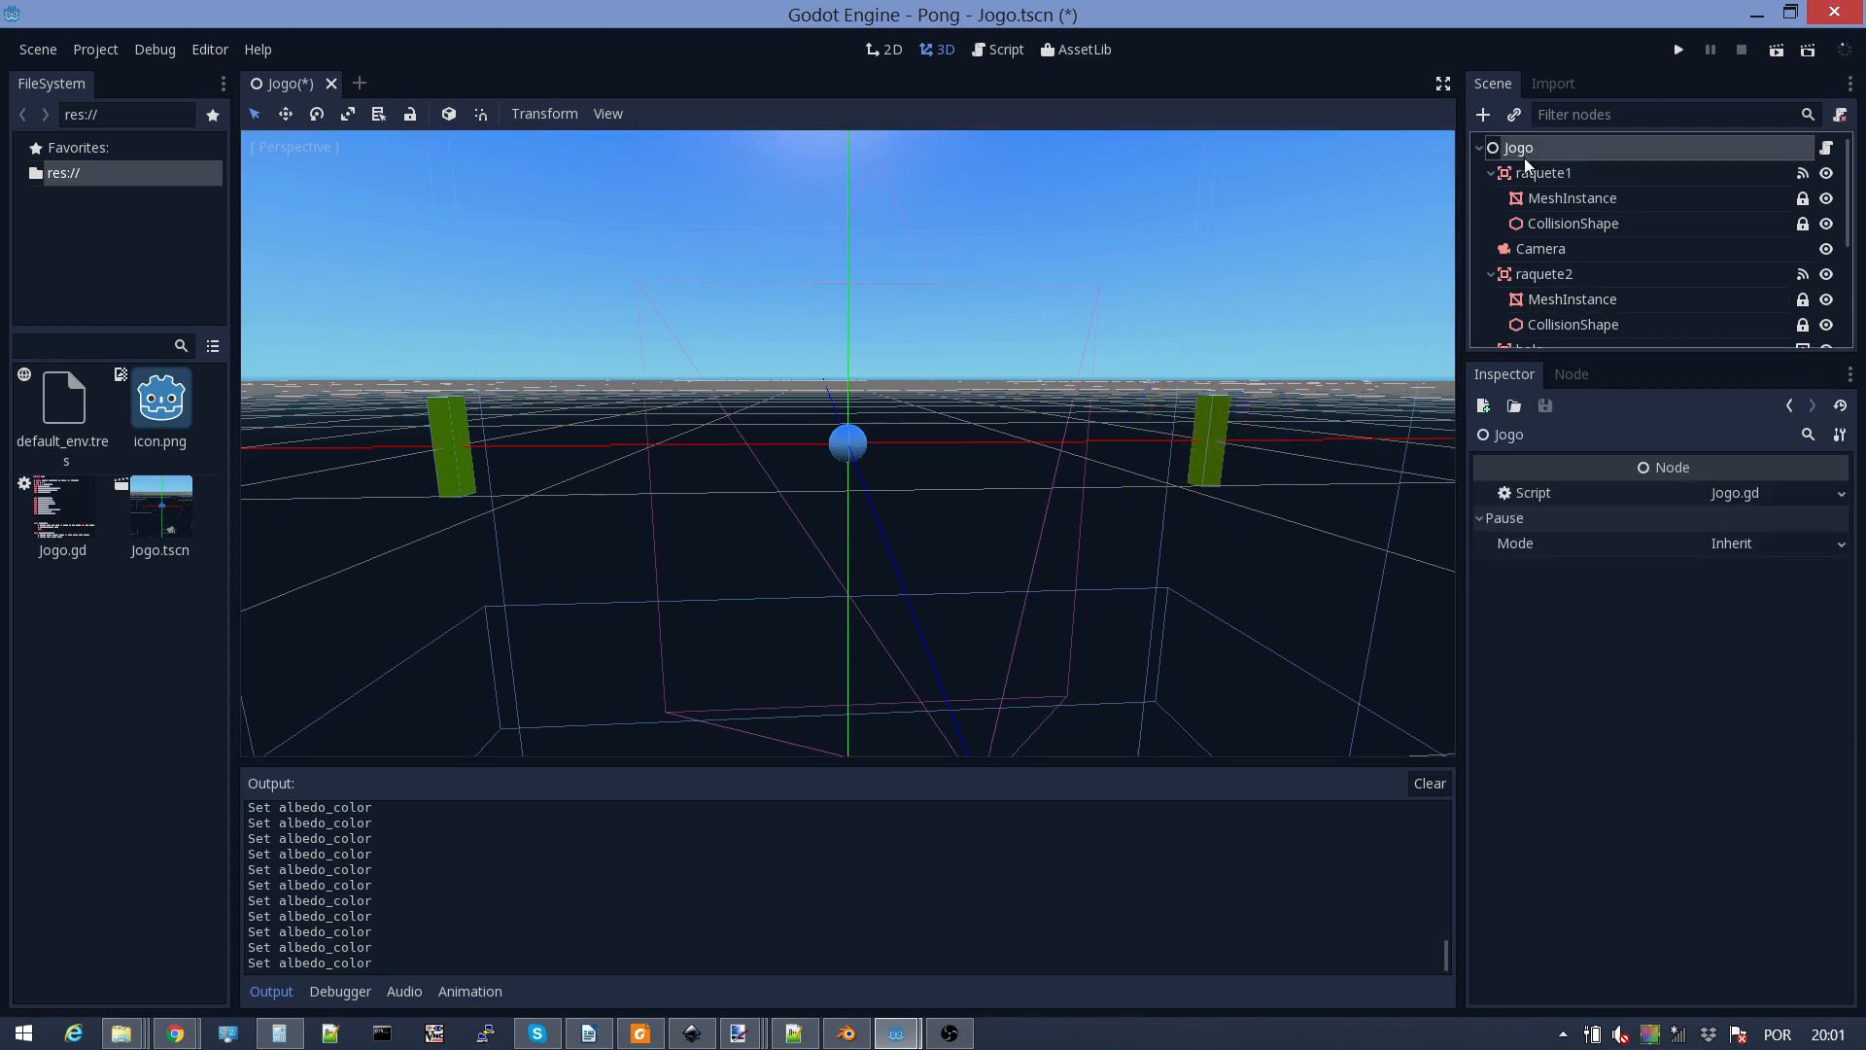
left_click(1484, 114)
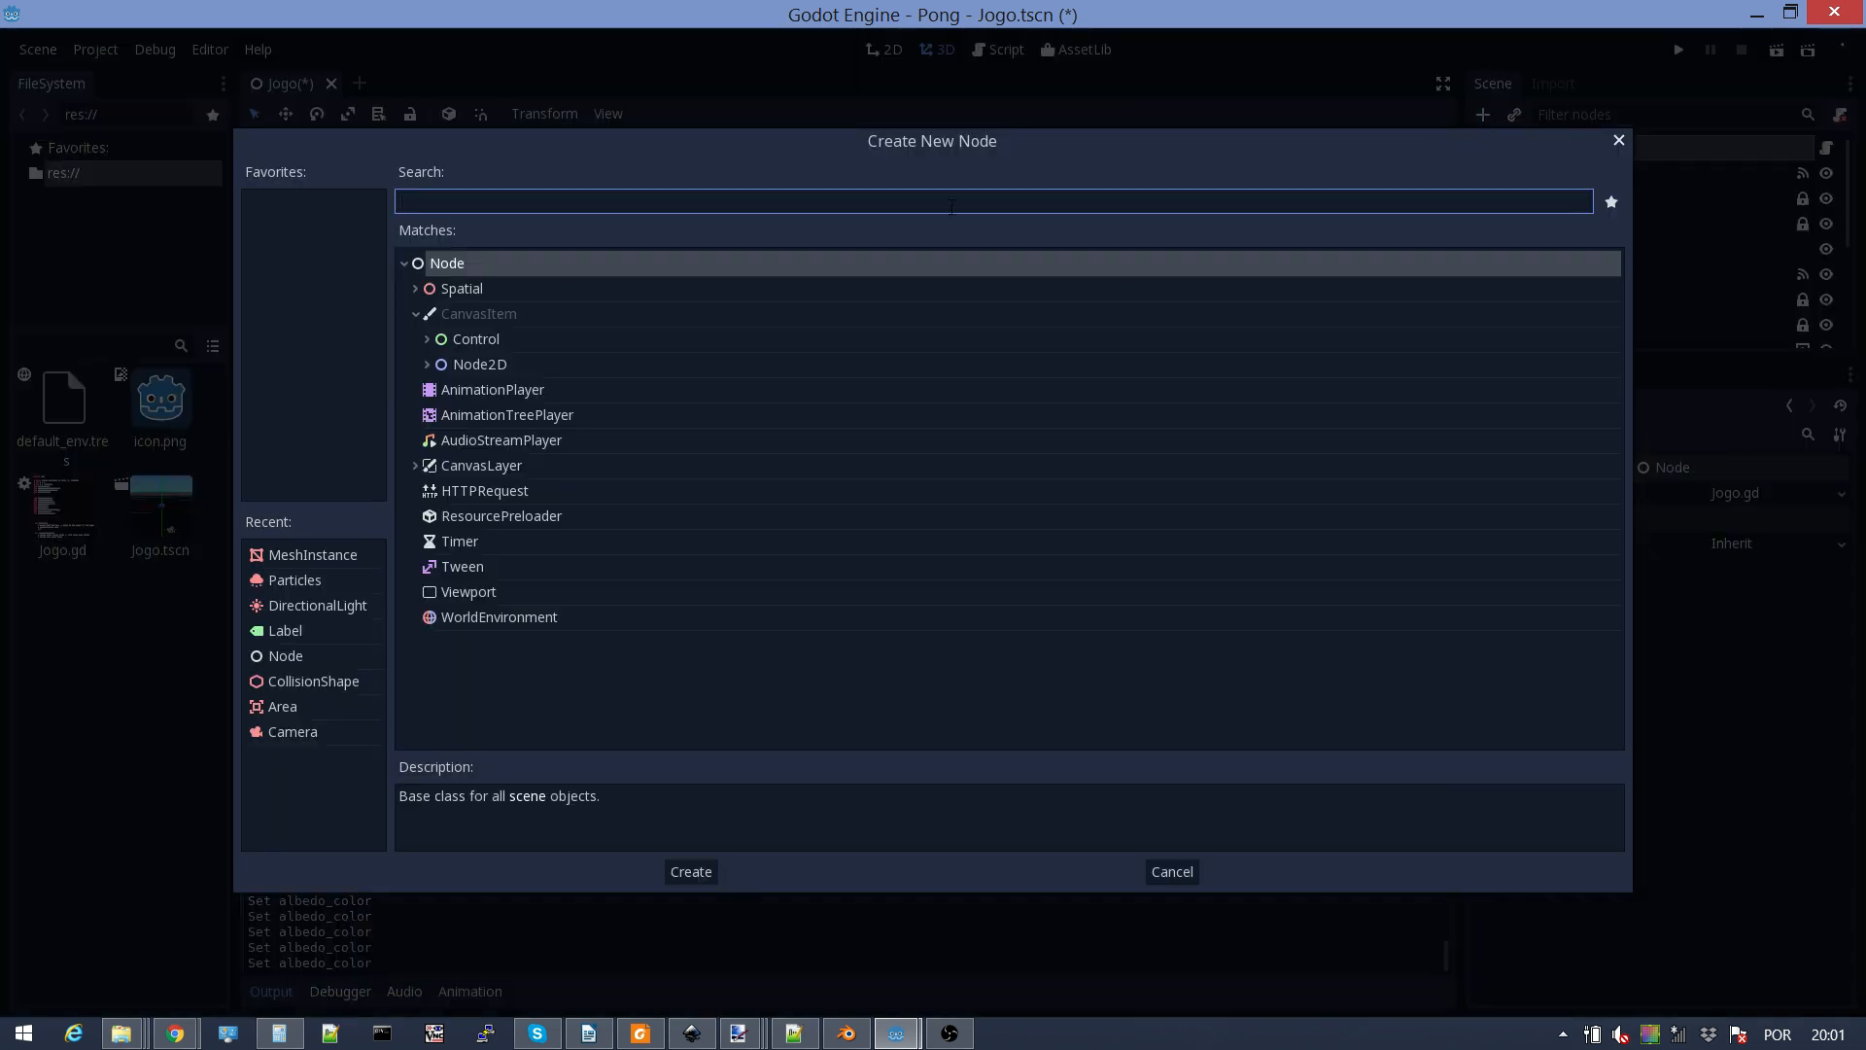
type("li")
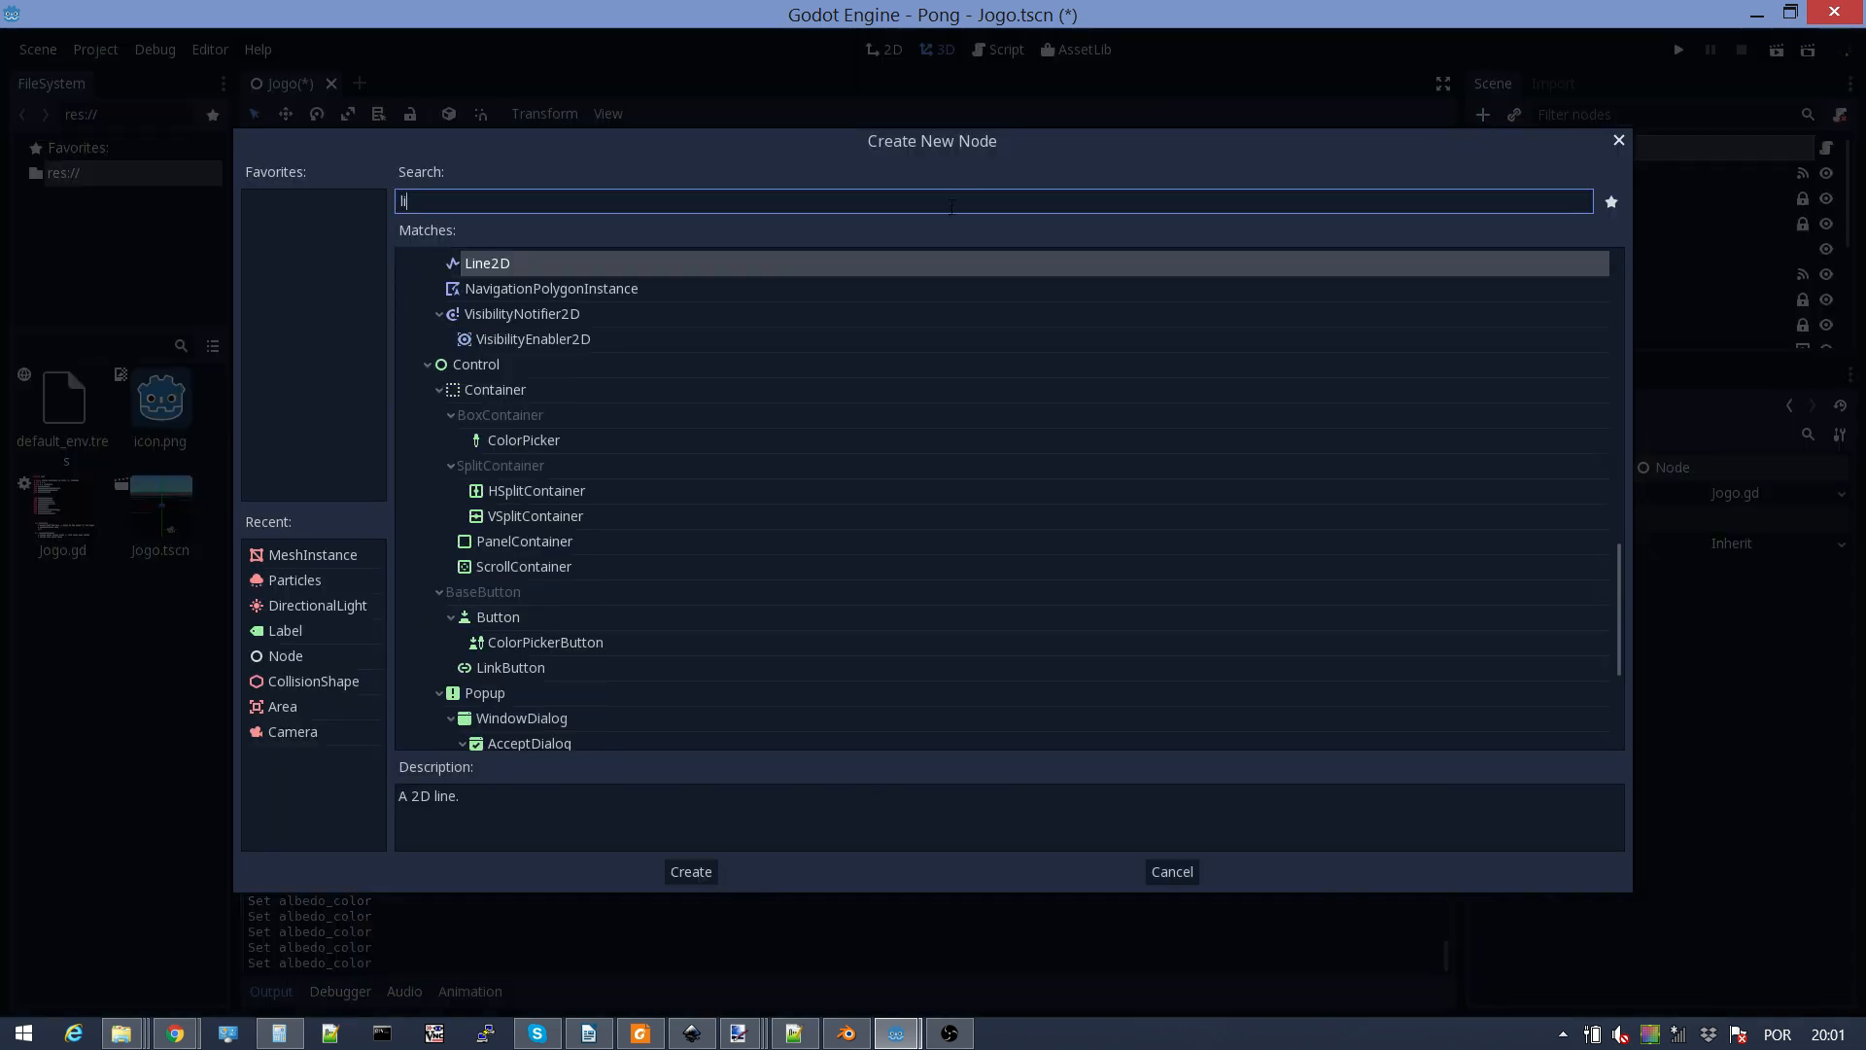
type("gh")
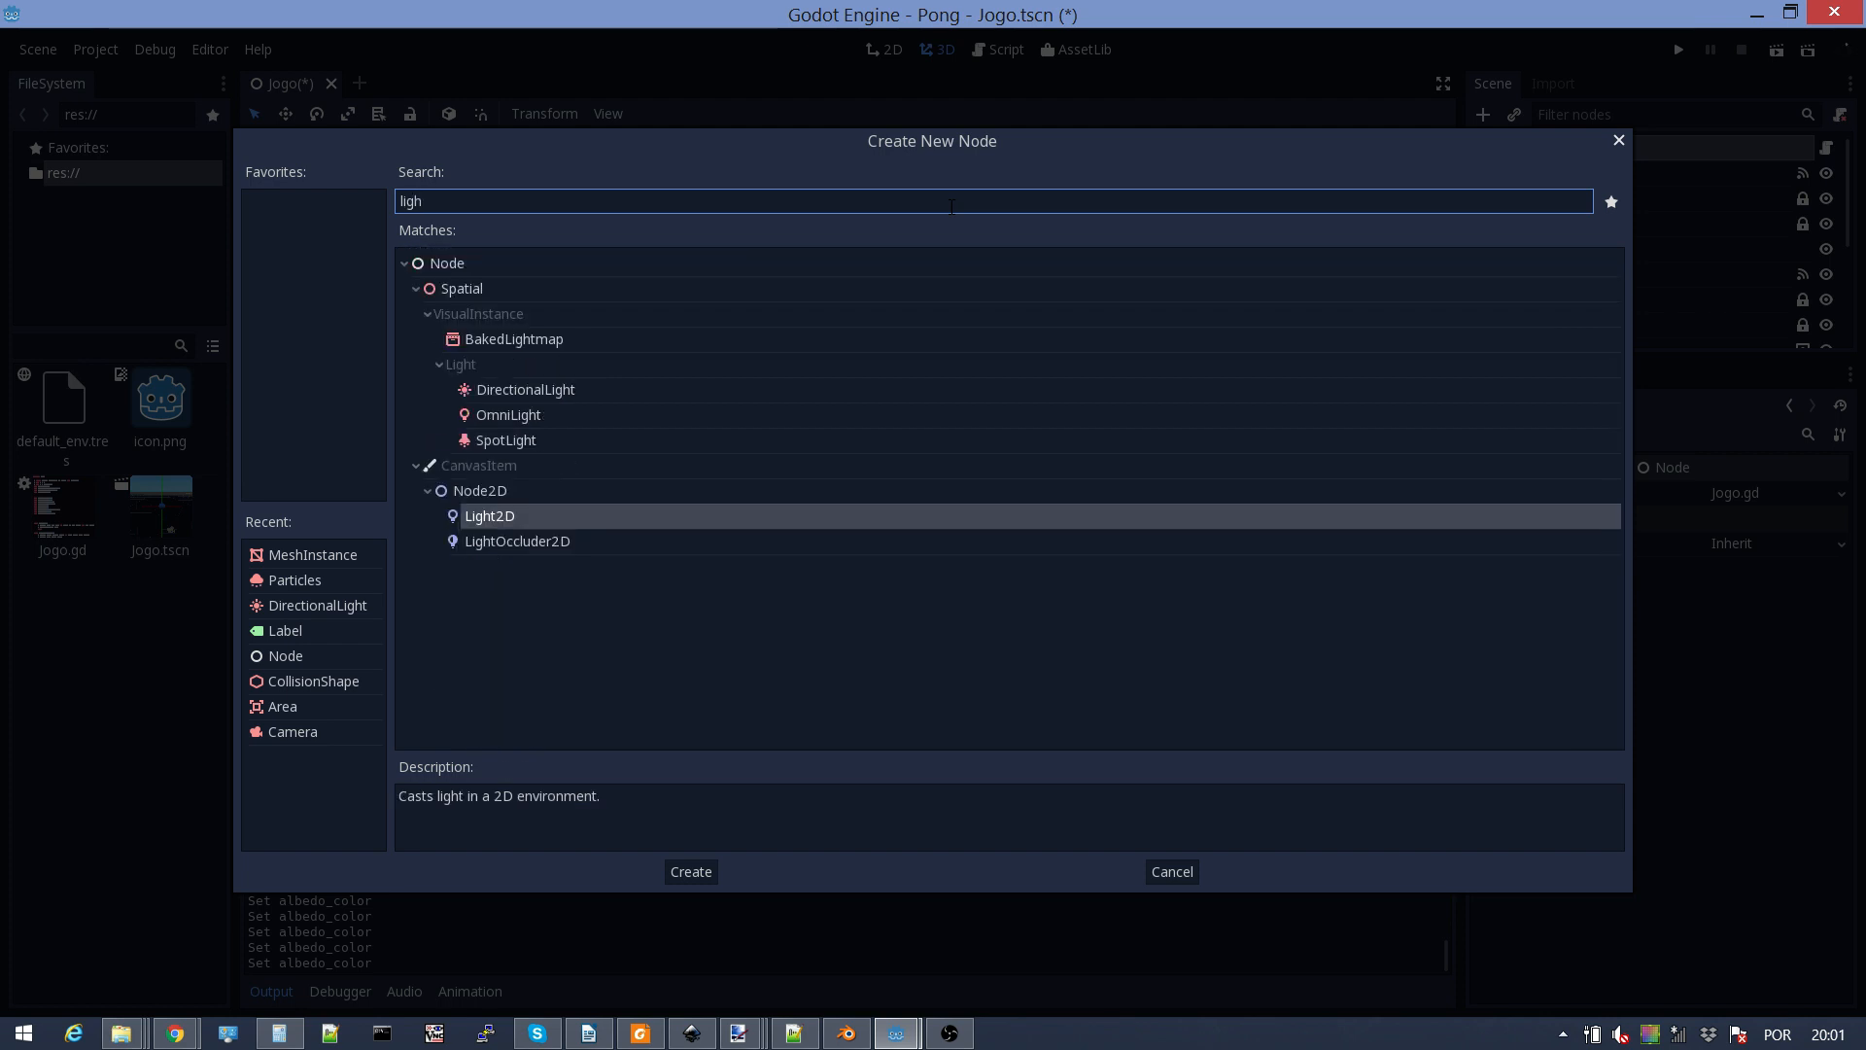
left_click(550, 390)
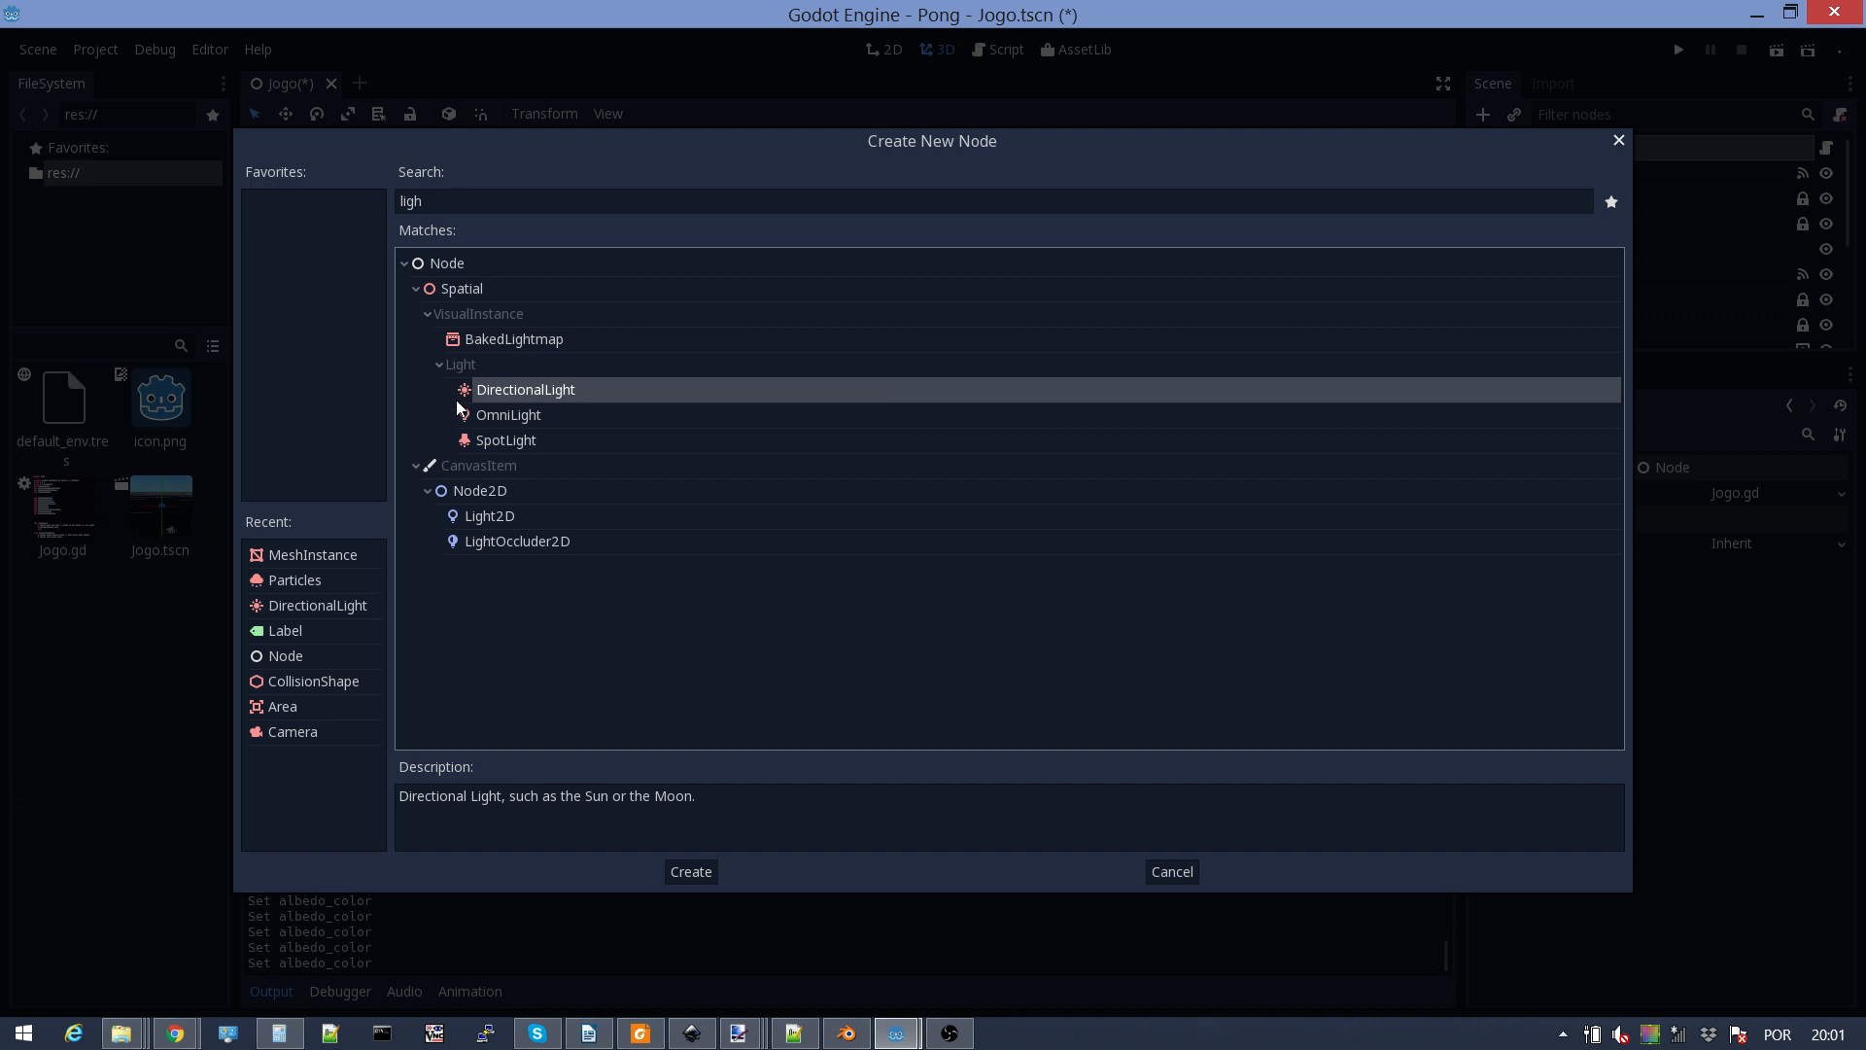
left_click(690, 872)
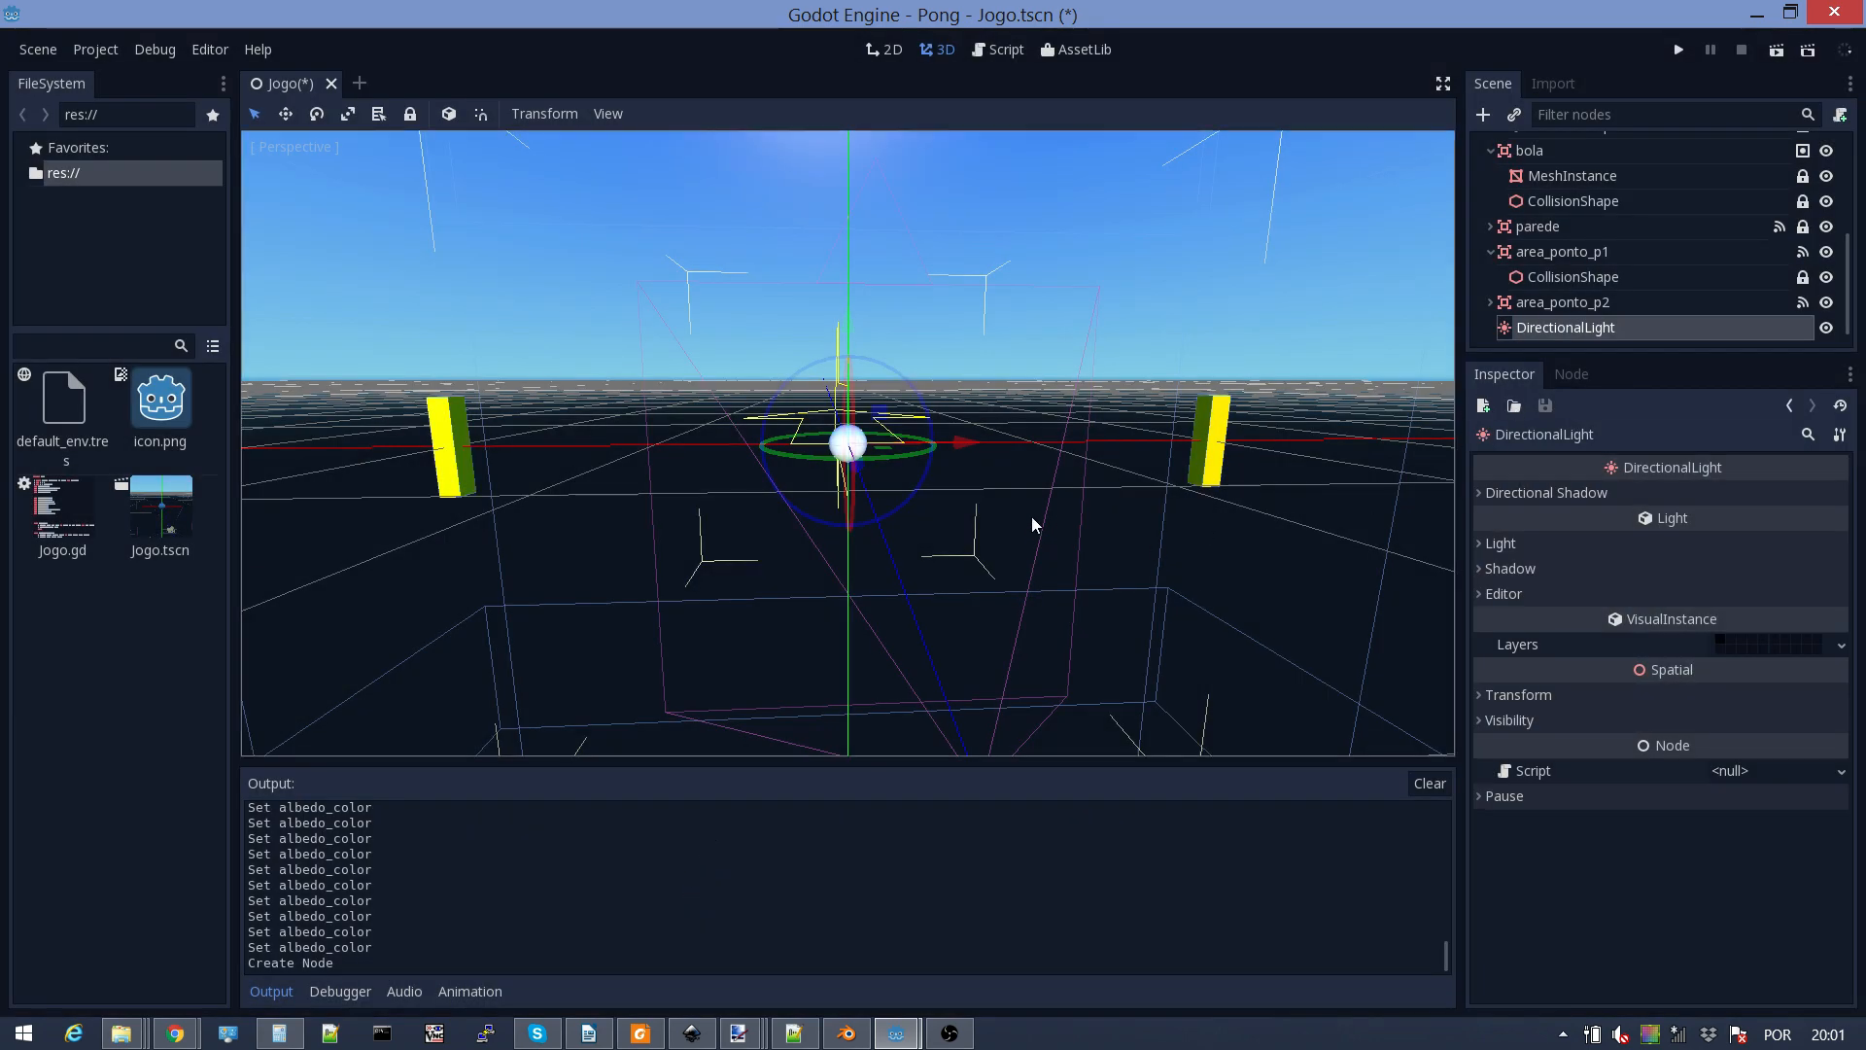
Step: Move the DirectionalLight up above the ball and back along the Z axis to behind the camera
scroll(1033, 524, "down", 4)
scroll(1030, 515, "up", 2)
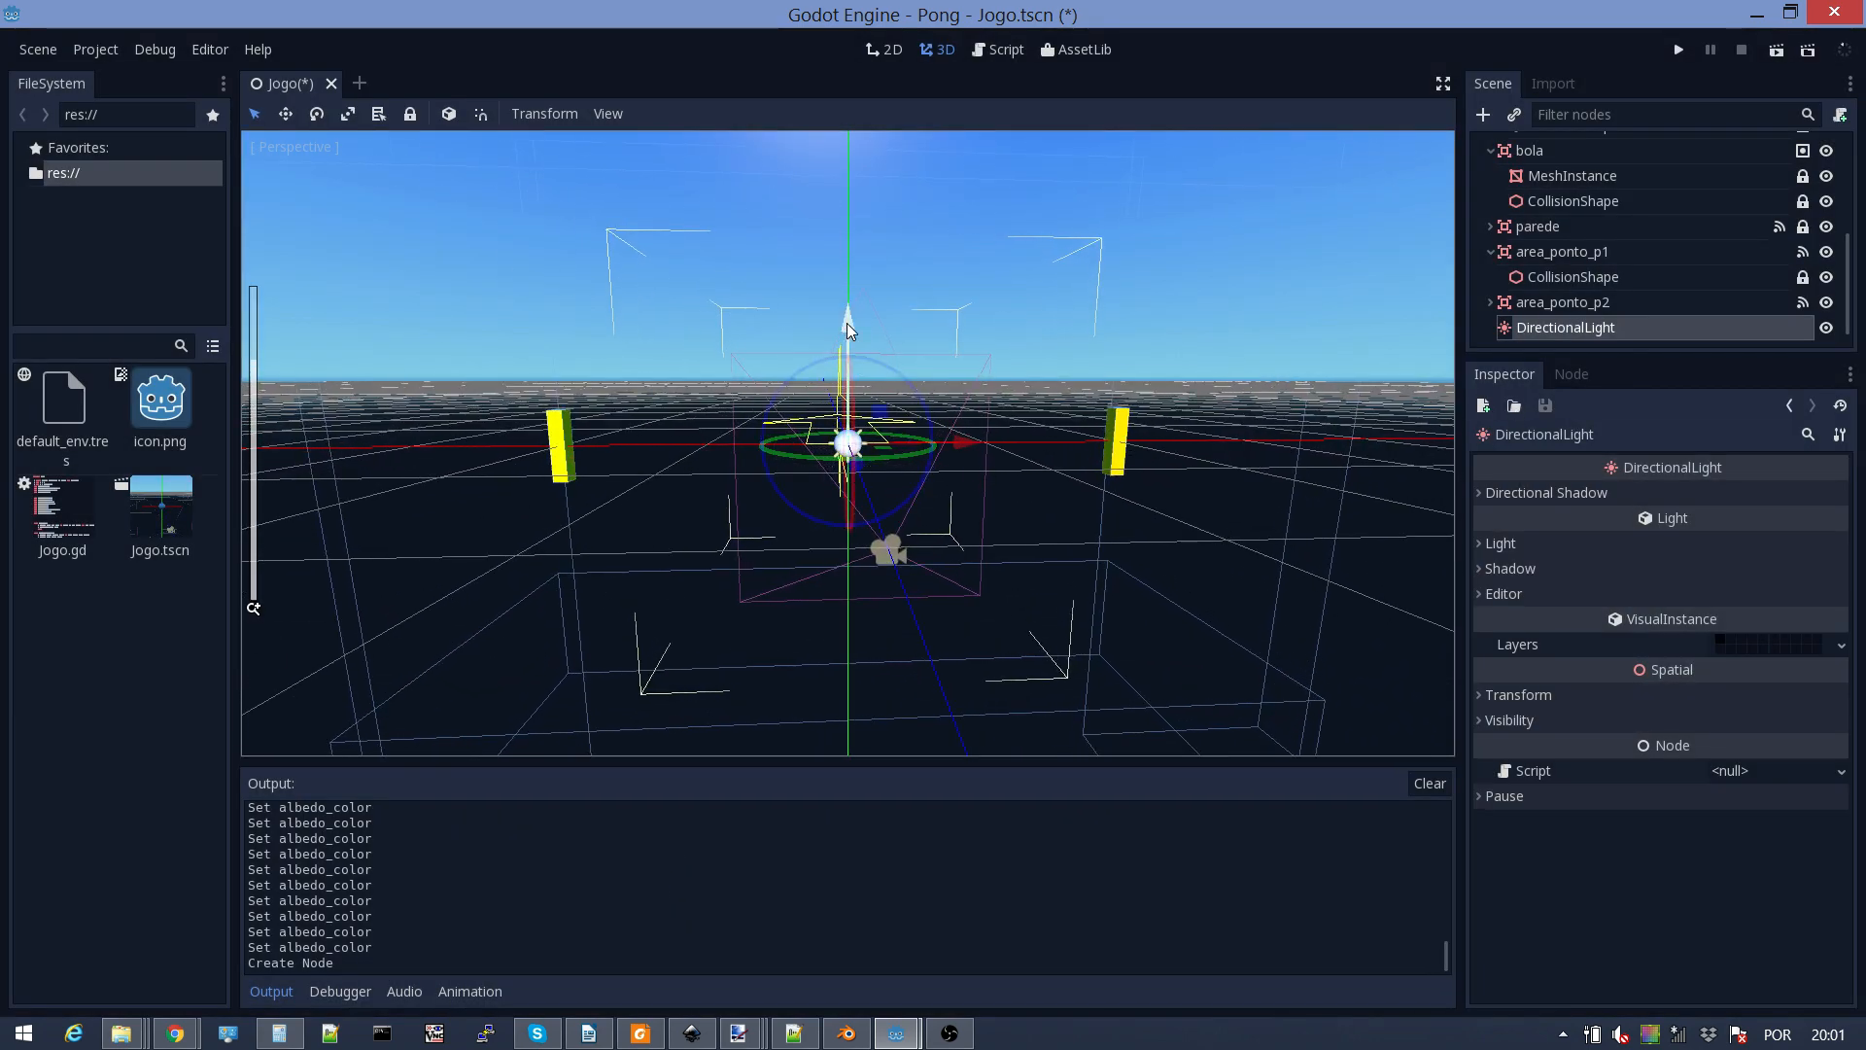
left_click_drag(847, 323, 843, 182)
scroll(1102, 530, "down", 8)
middle_click_drag(1134, 497, 904, 408)
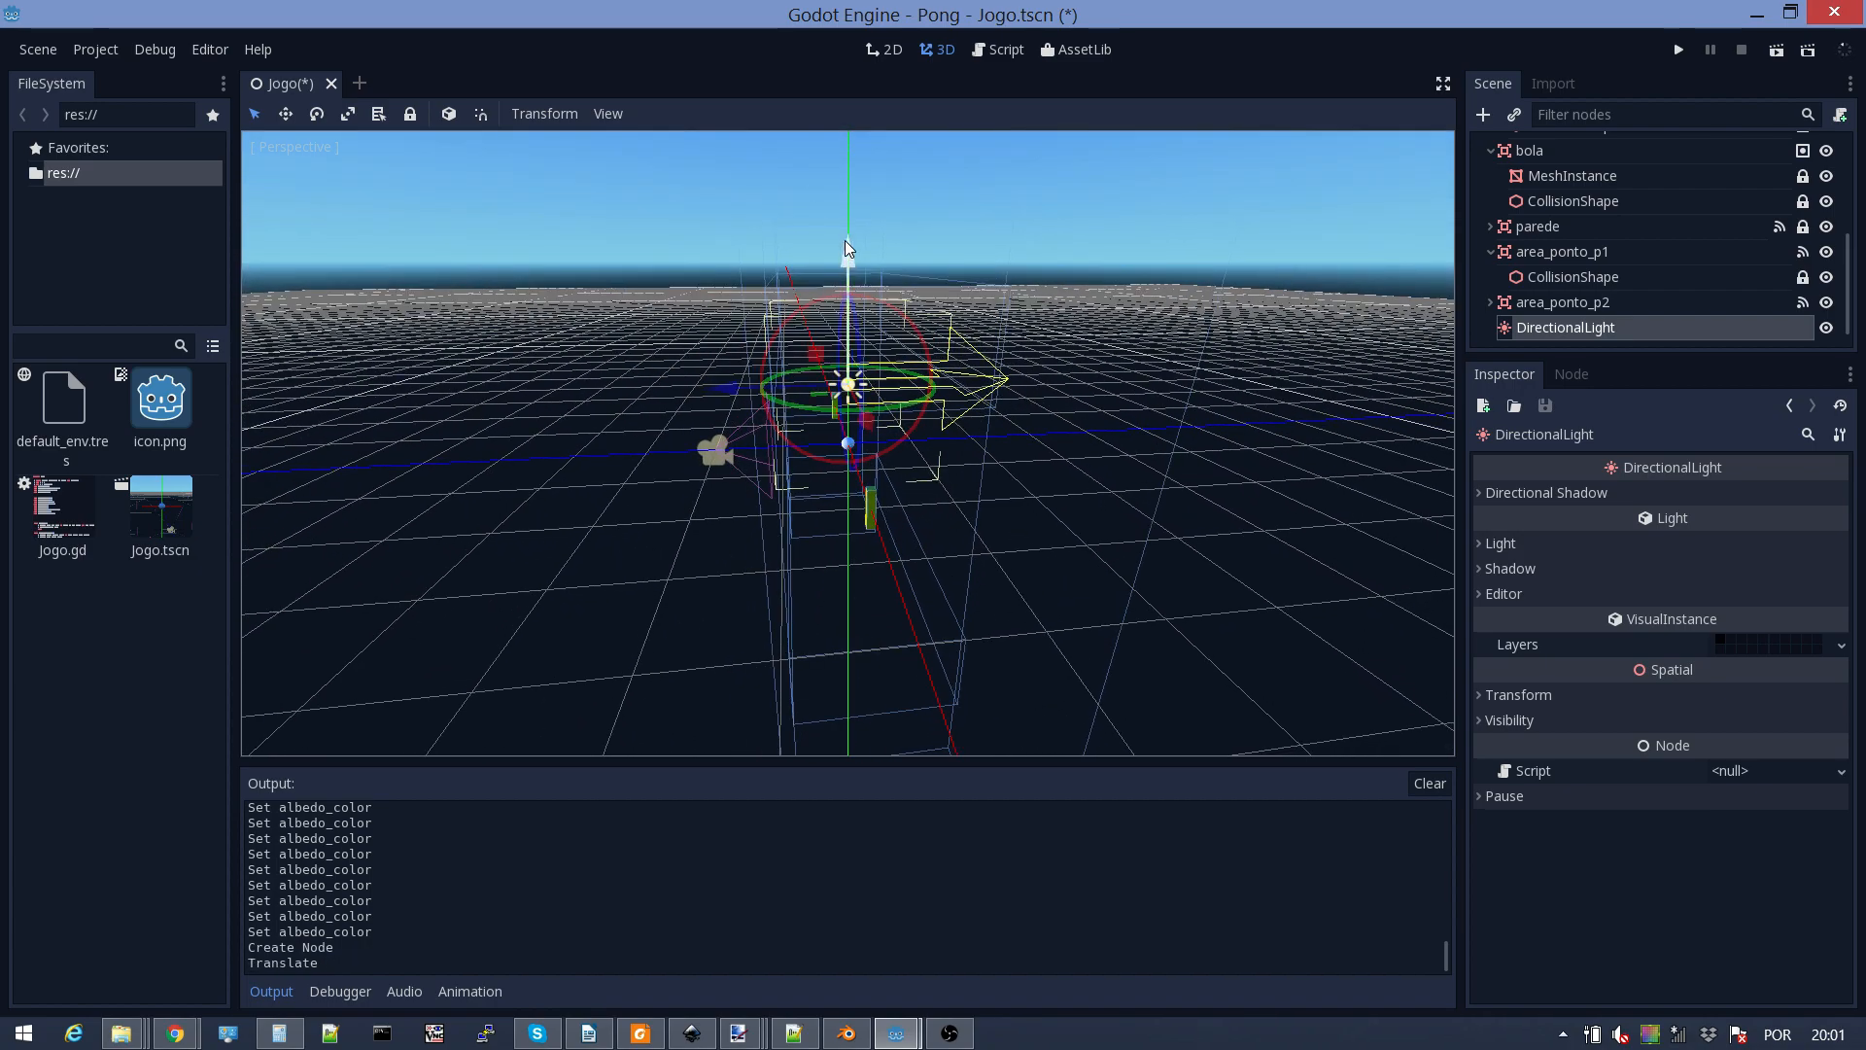
left_click_drag(845, 247, 843, 160)
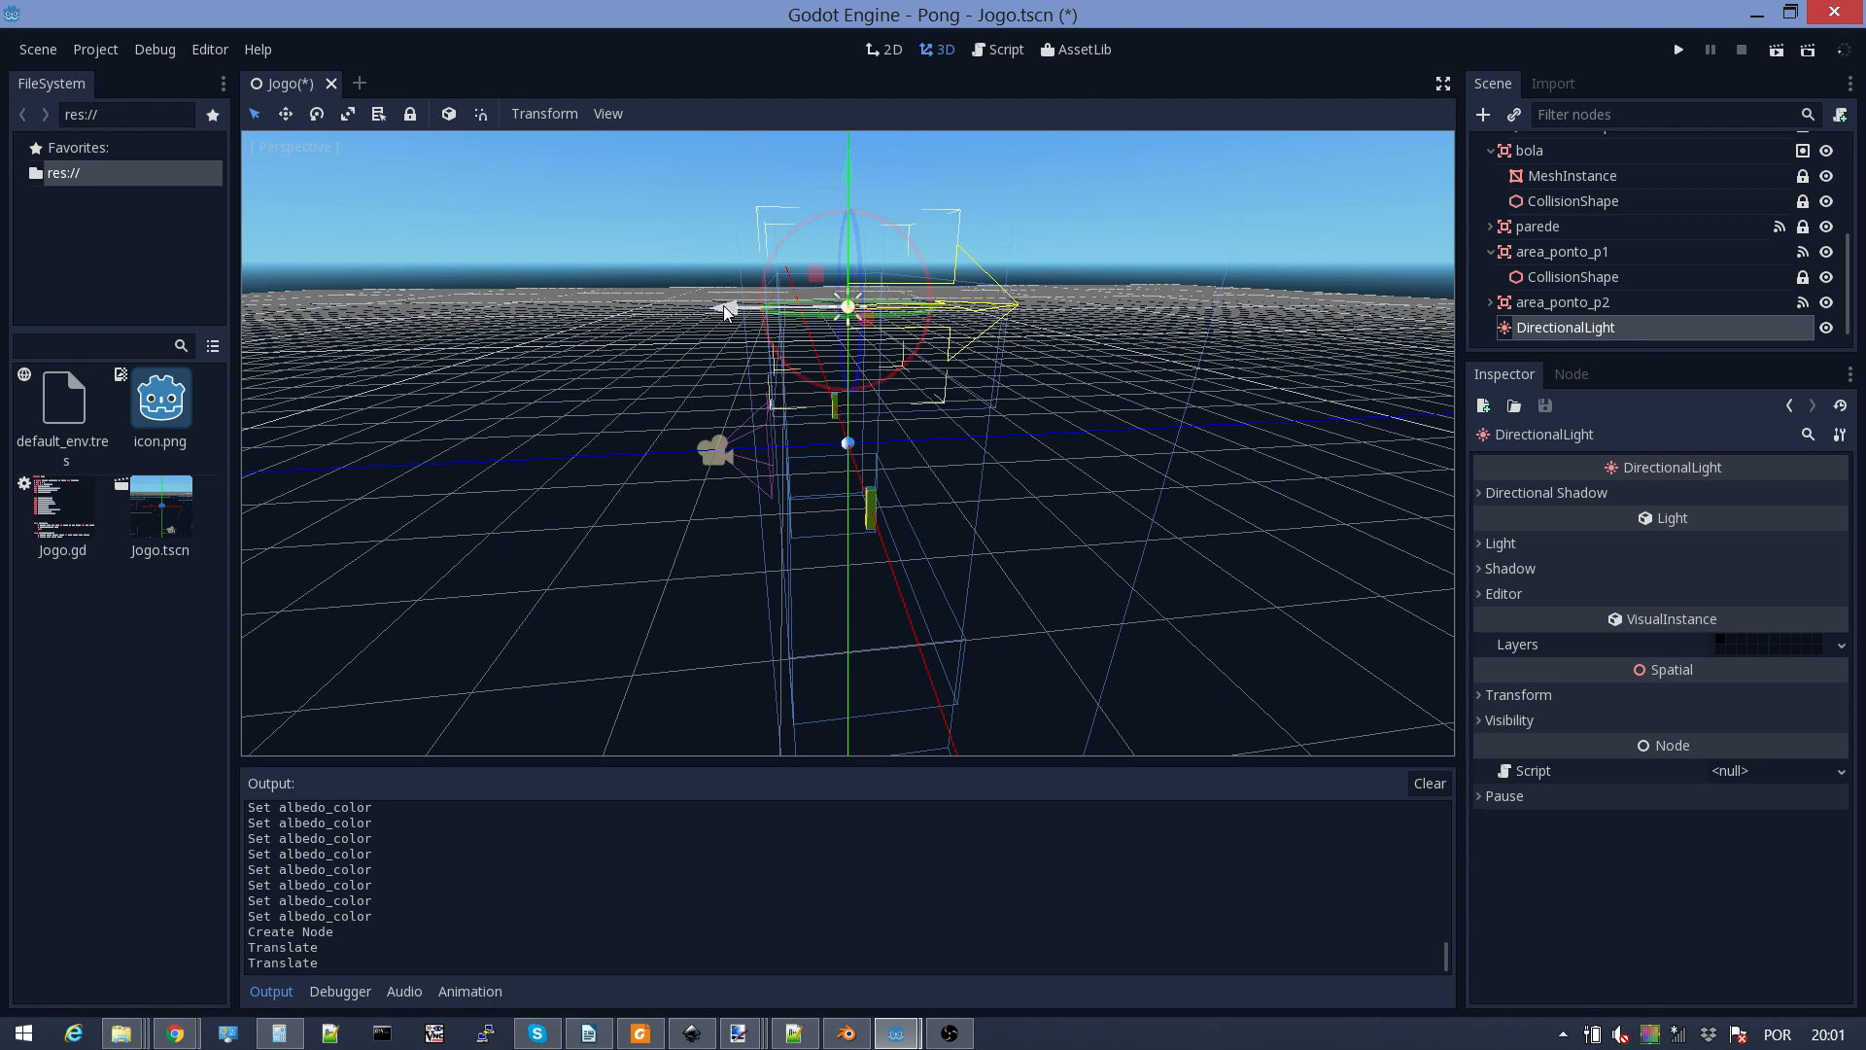
left_click_drag(723, 305, 475, 307)
scroll(540, 457, "up", 3)
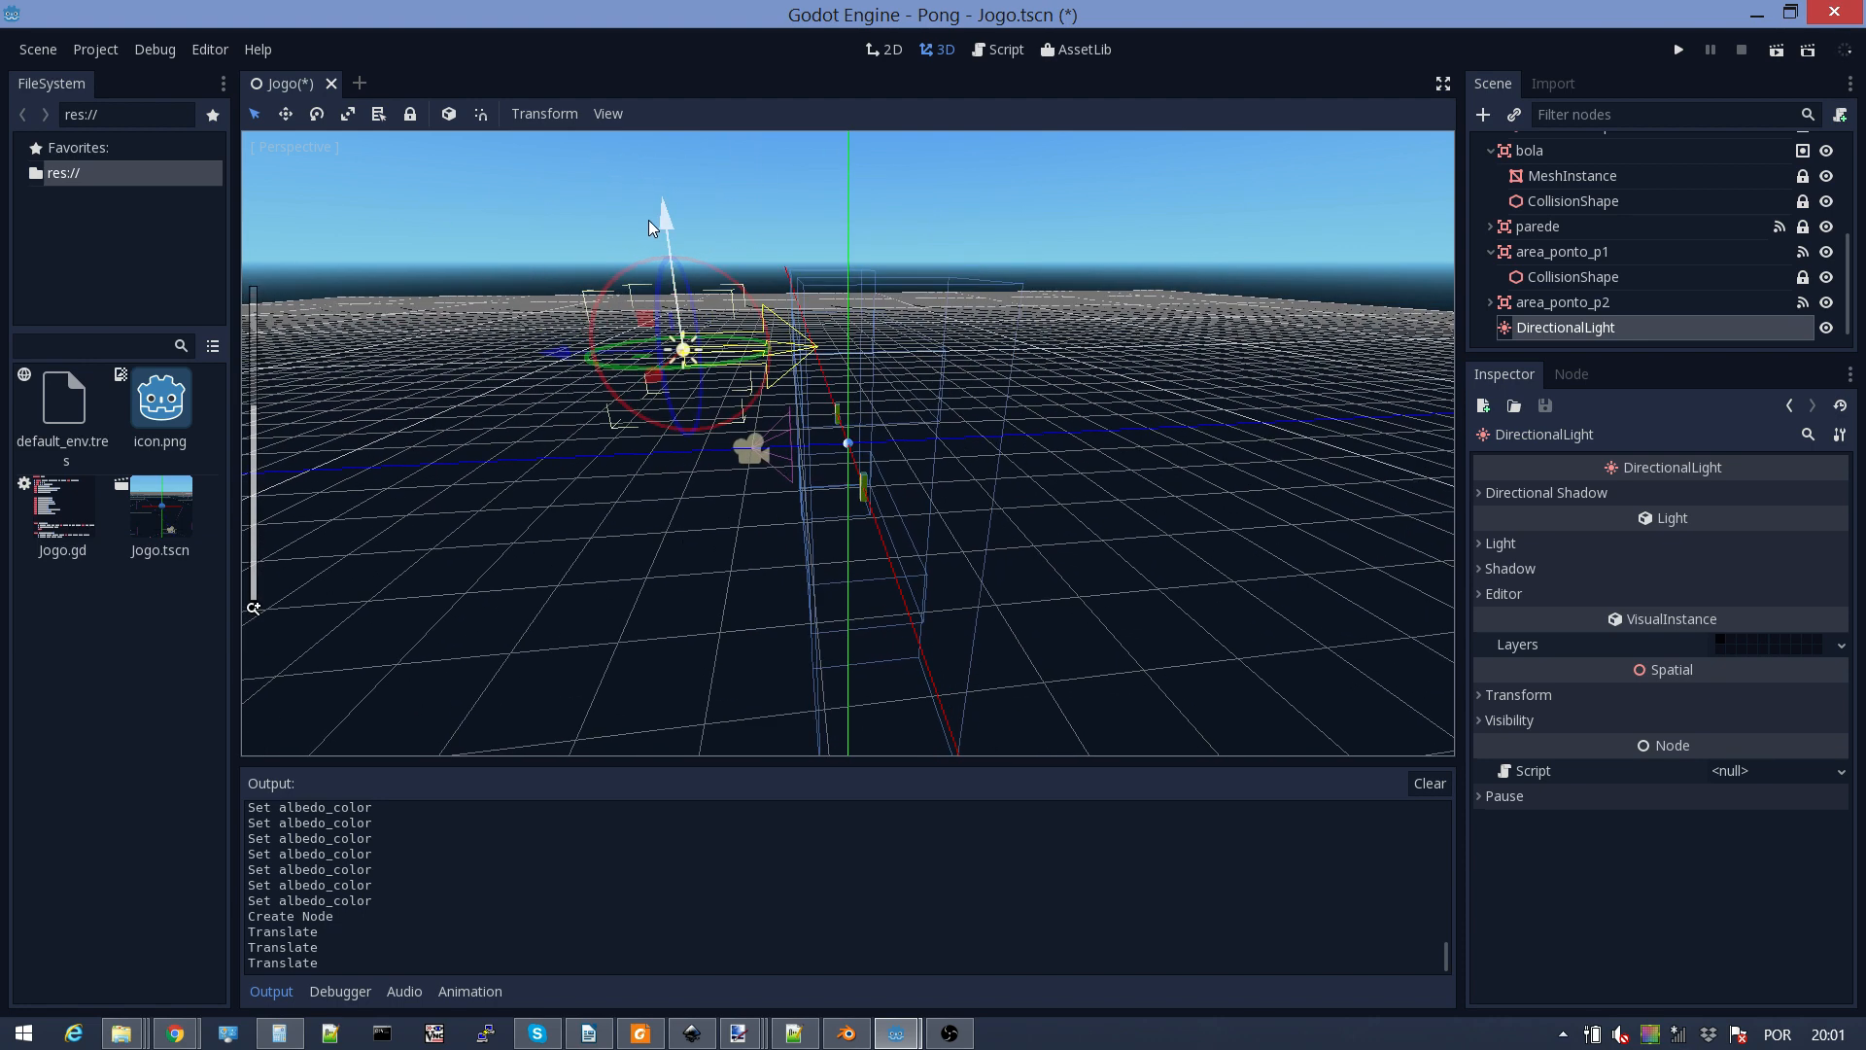
Step: Raise the DirectionalLight further and rotate it so its arrow points down toward the ball and paddles
left_click_drag(650, 220, 720, 253)
scroll(651, 453, "up", 4)
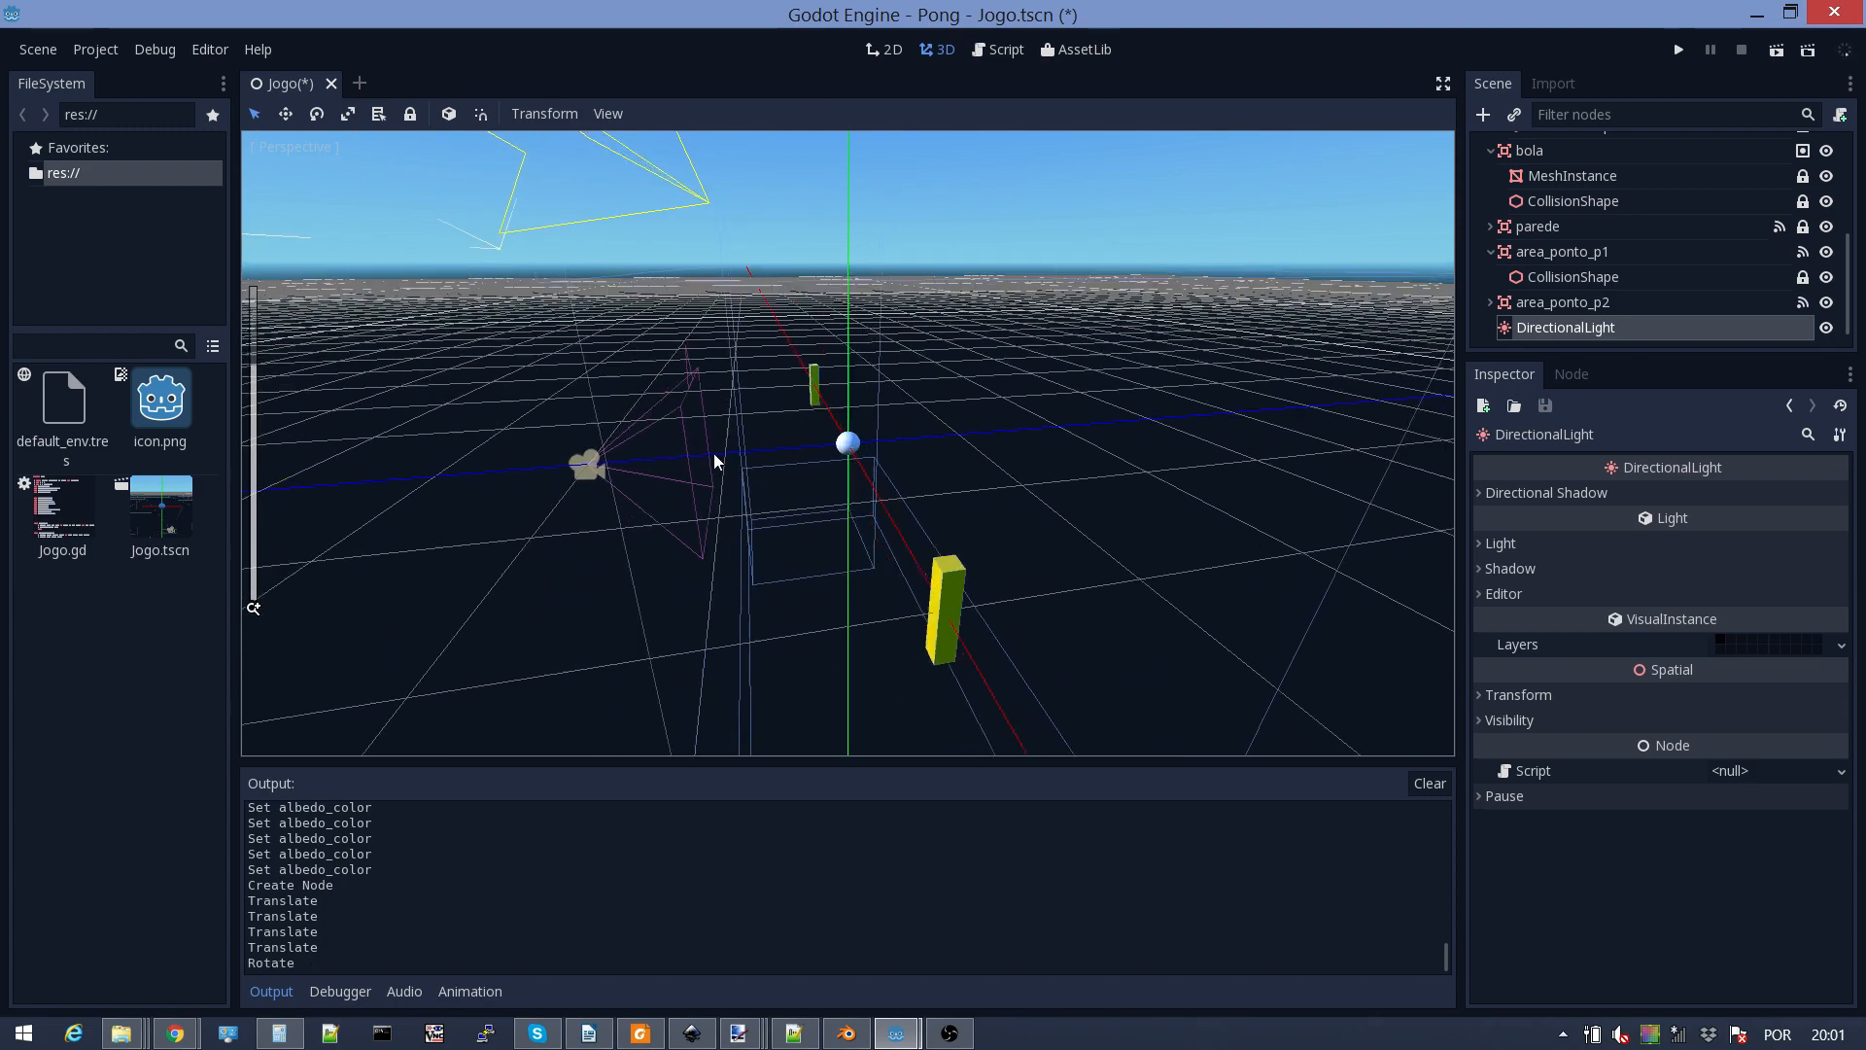
middle_click_drag(714, 453, 855, 544)
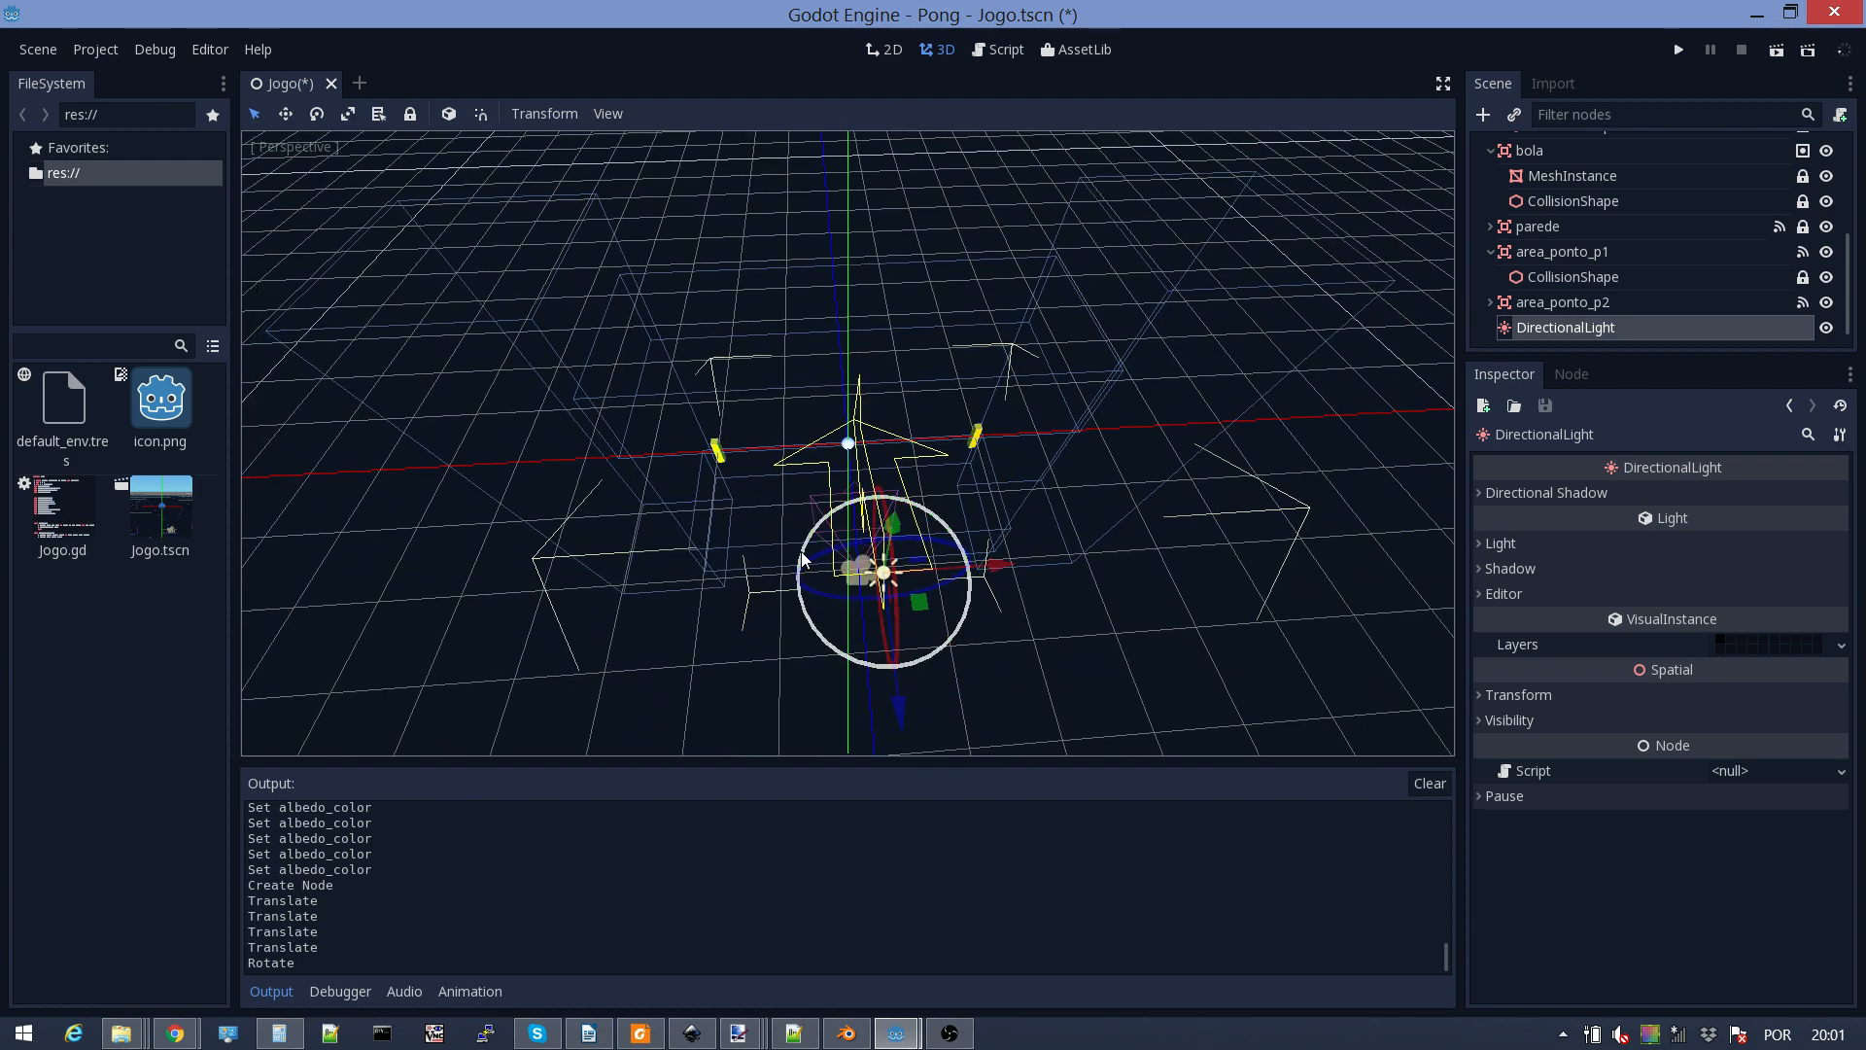
left_click_drag(802, 558, 714, 566)
scroll(678, 561, "up", 5)
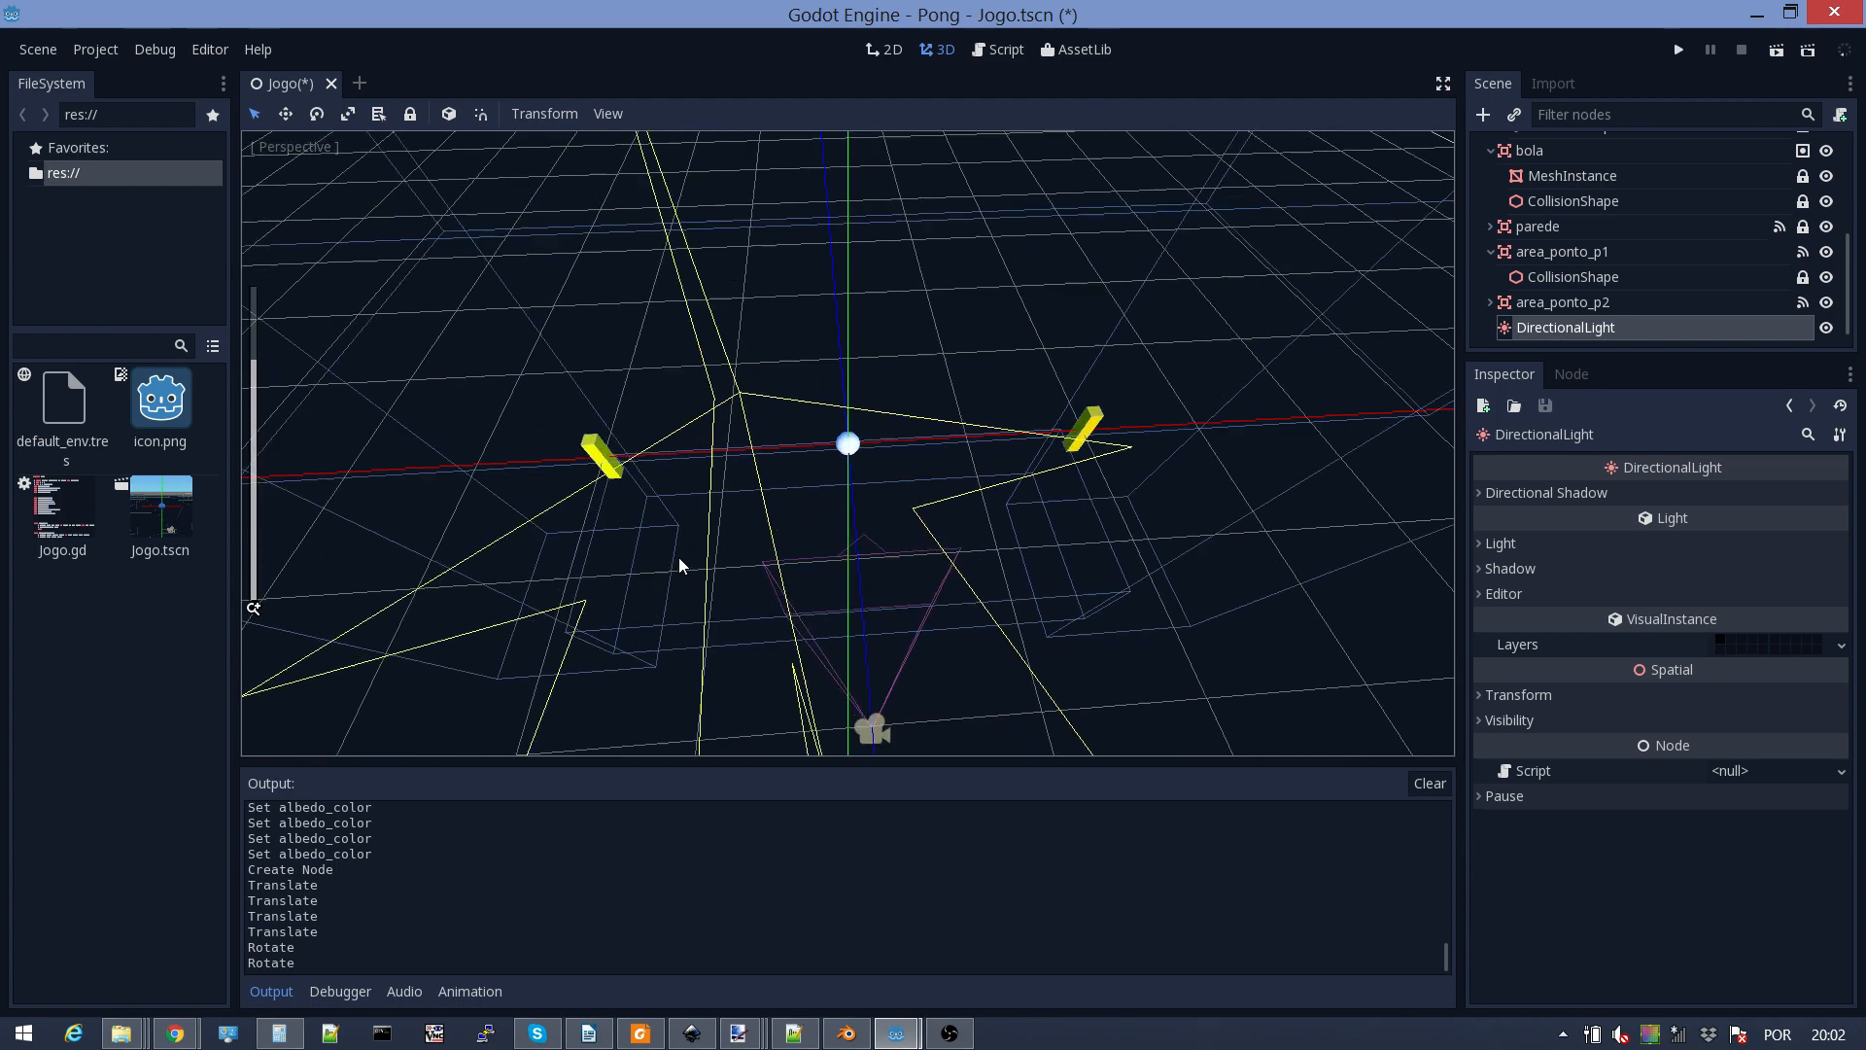
Step: Examine how the directional light falls on the ball and both paddles, from close up and from farther away
middle_click_drag(678, 557, 663, 455)
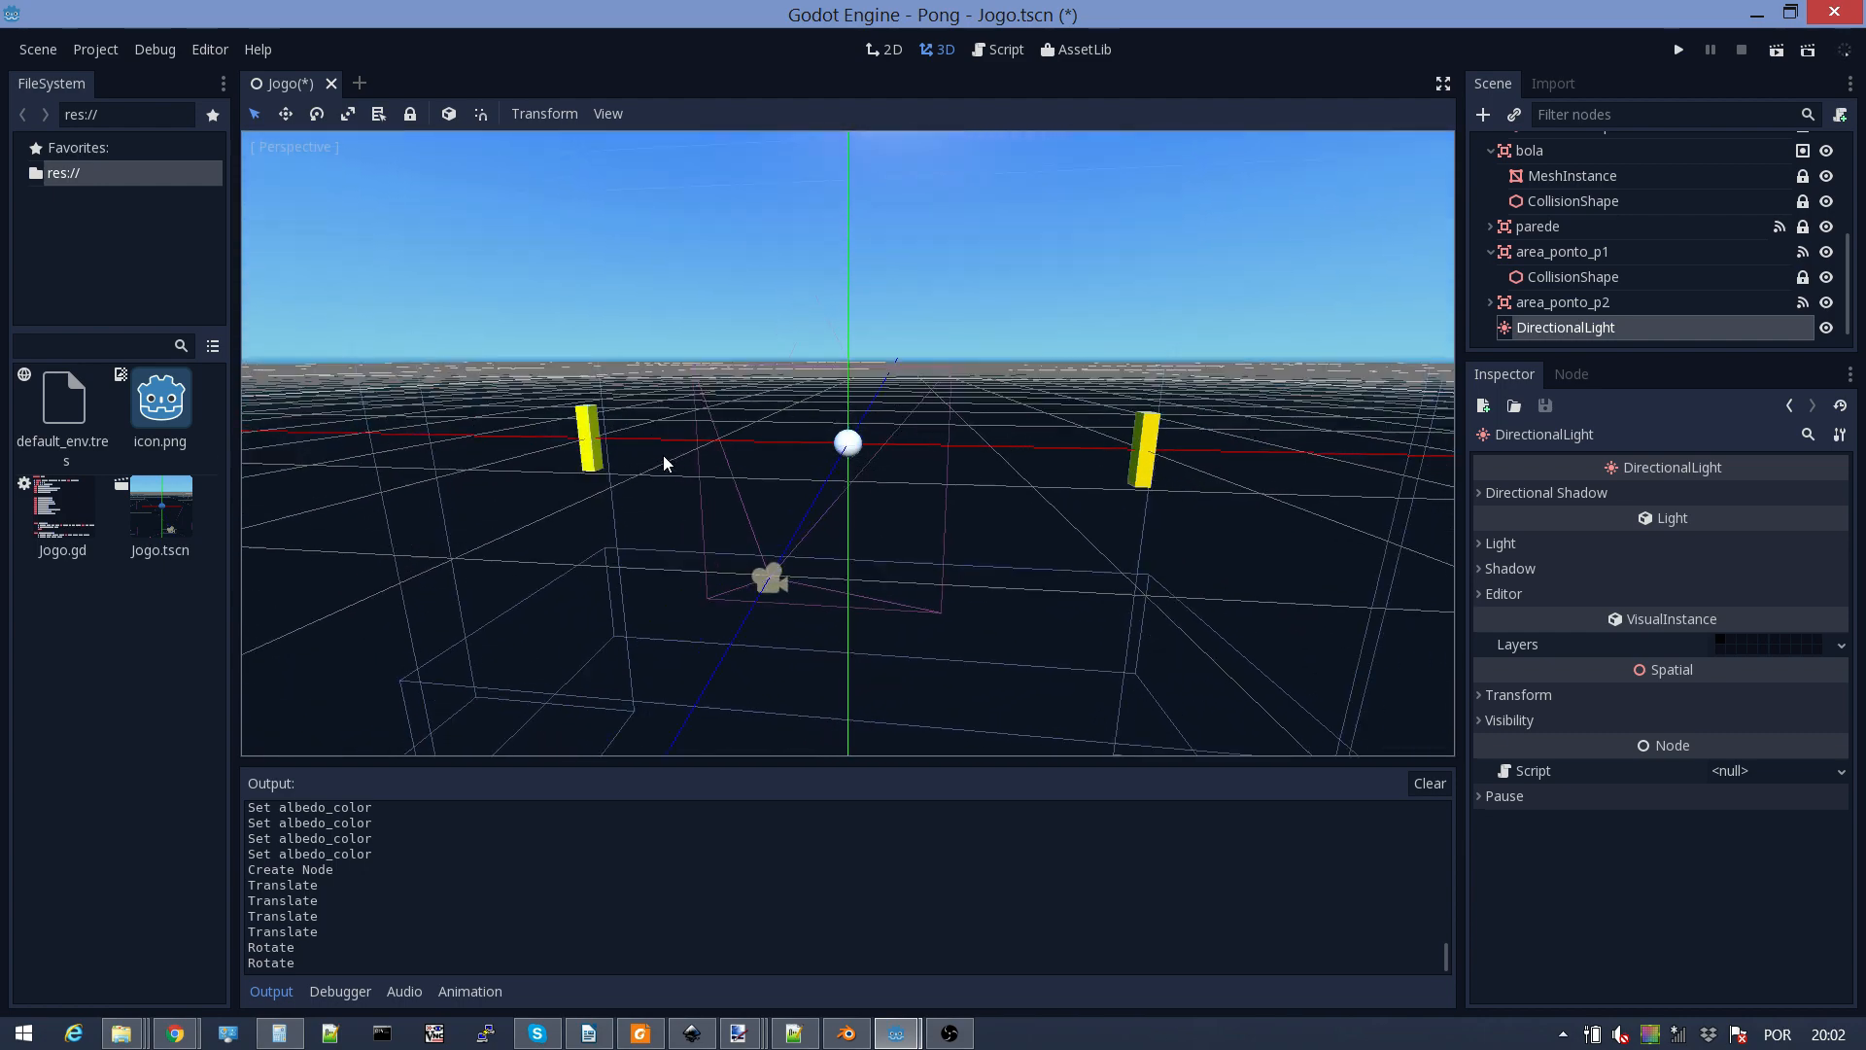
scroll(679, 460, "up", 6)
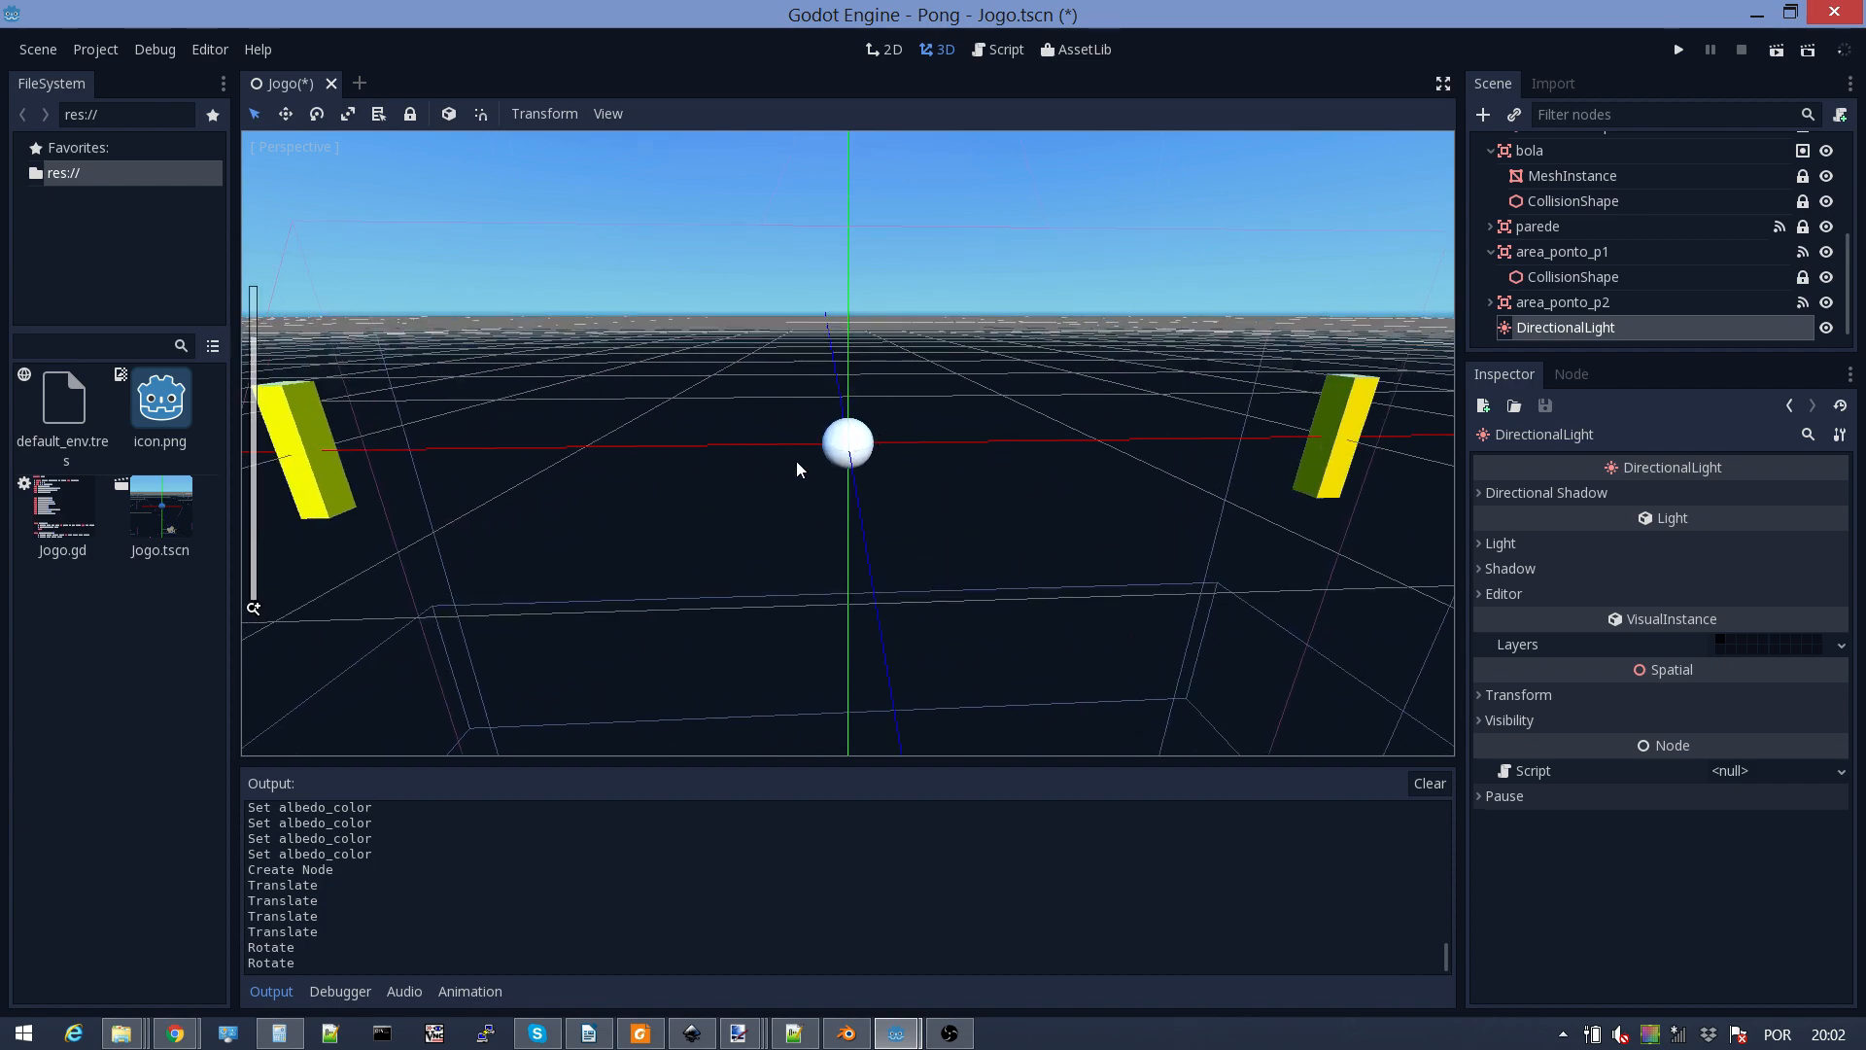
scroll(822, 516, "down", 3)
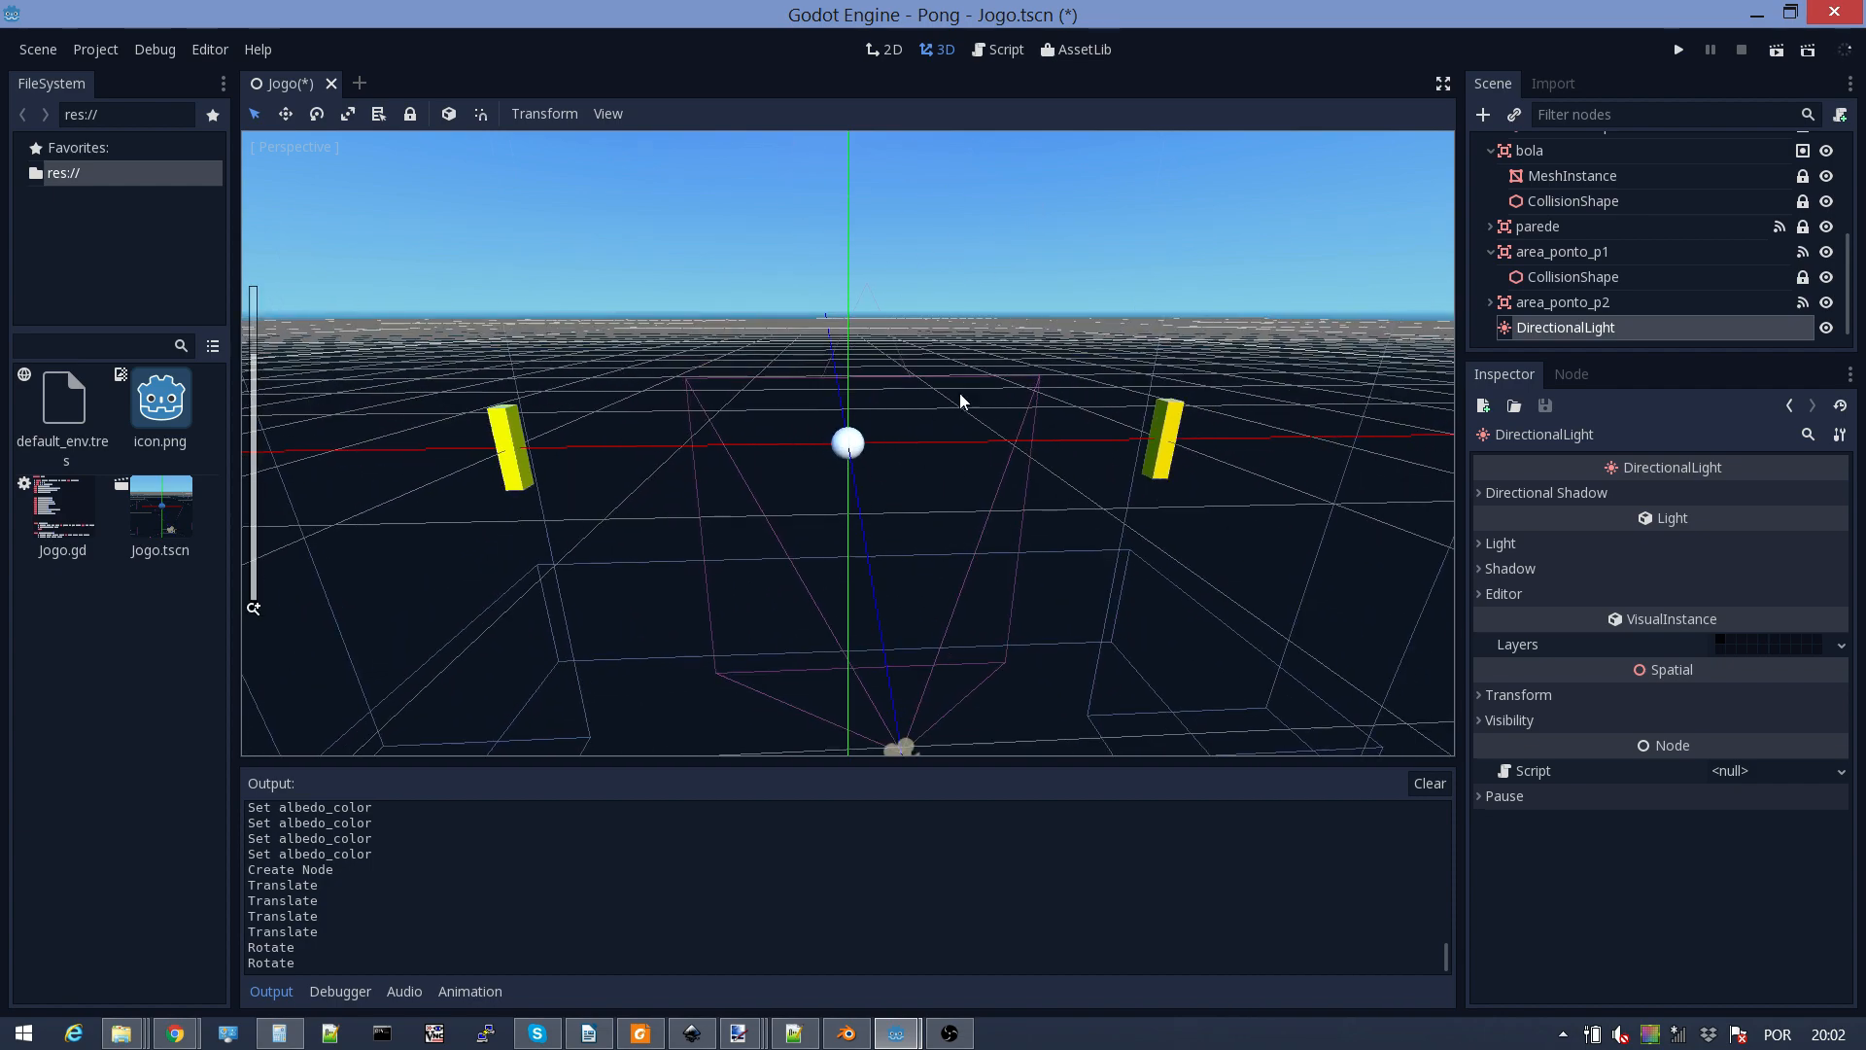
scroll(849, 510, "down", 4)
scroll(815, 485, "up", 5)
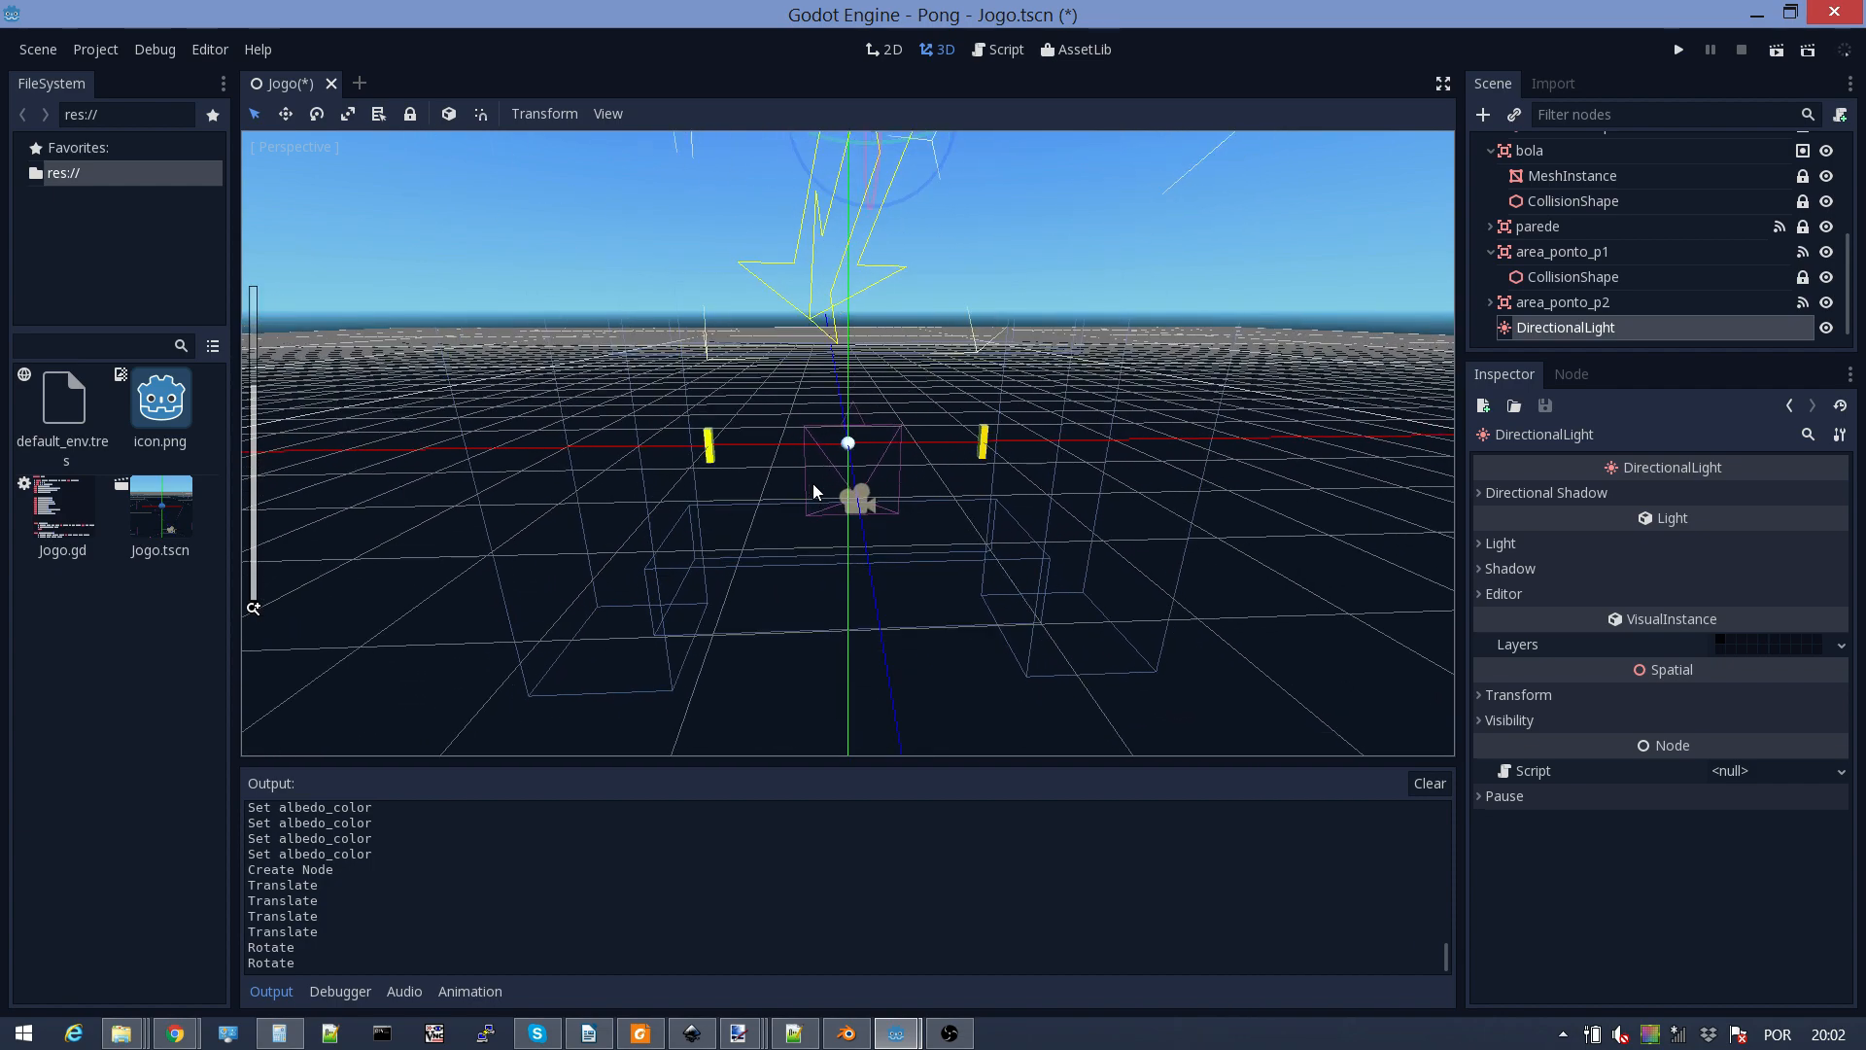
scroll(860, 464, "up", 6)
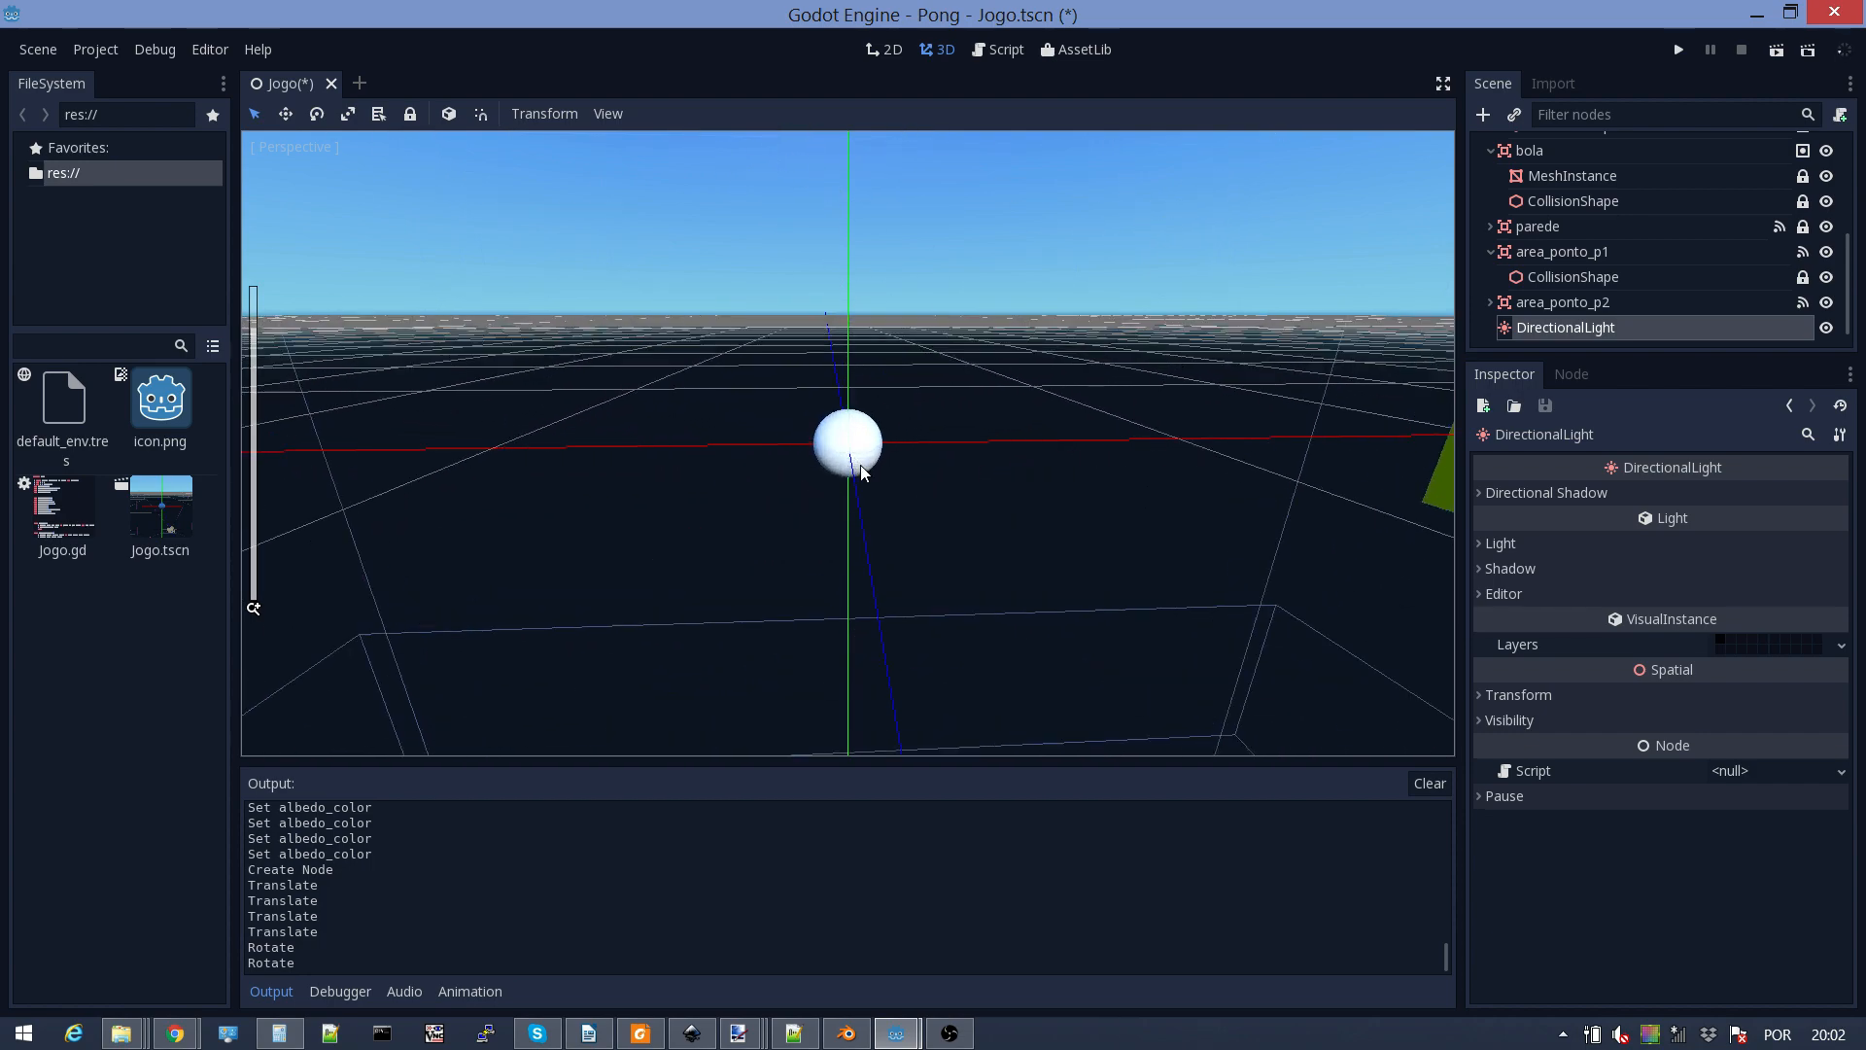
scroll(855, 462, "down", 4)
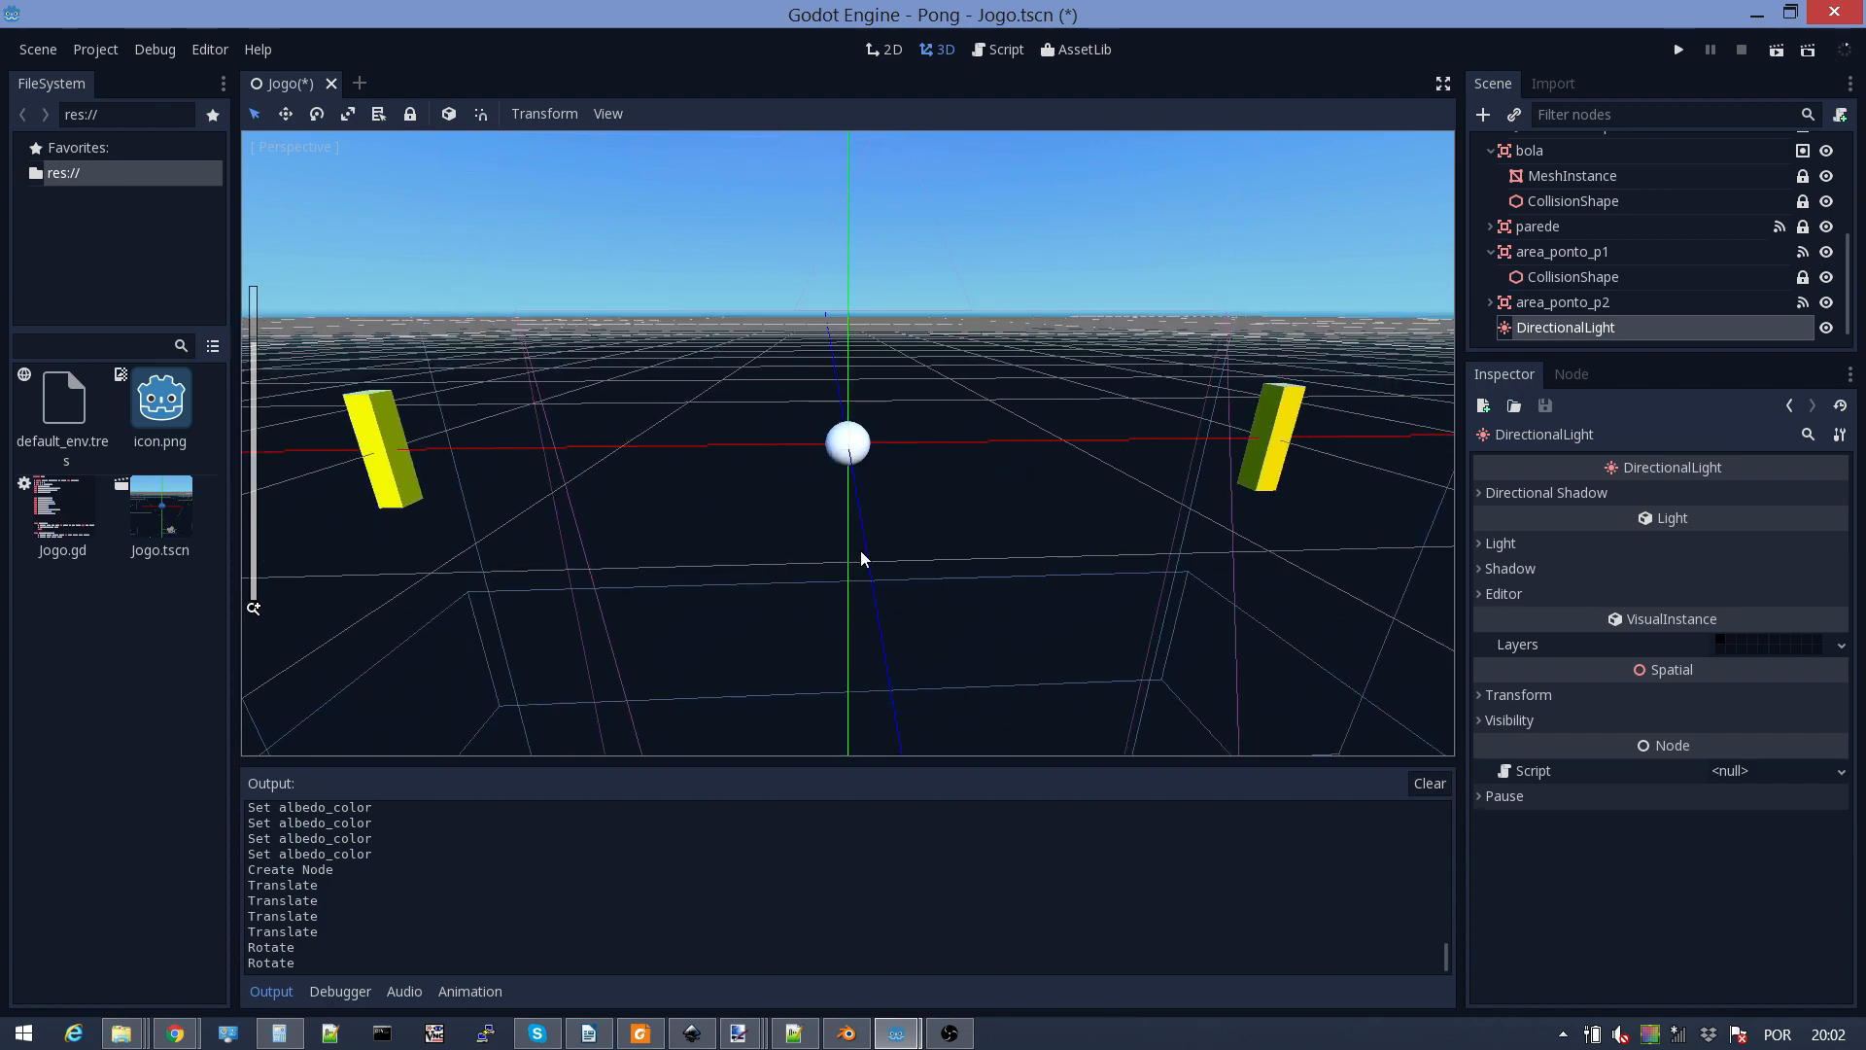
scroll(919, 536, "down", 5)
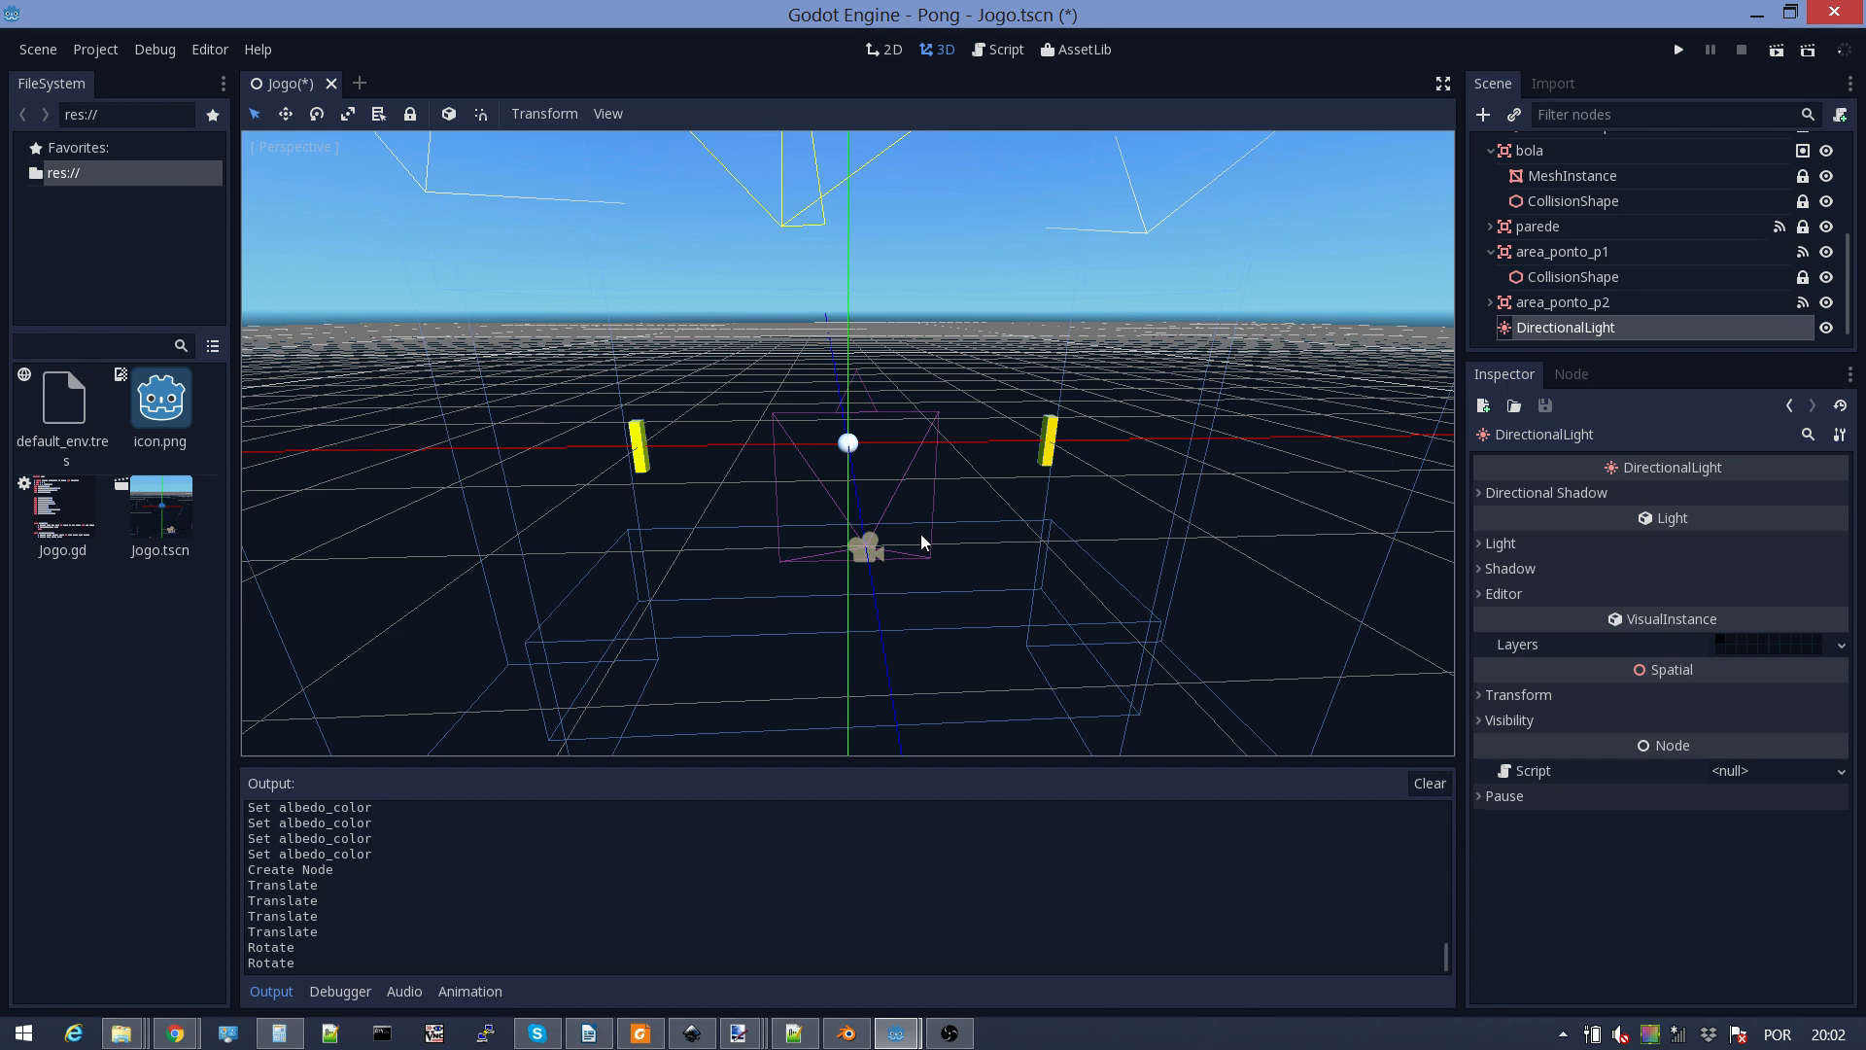
scroll(920, 533, "down", 4)
Step: Run the project, play several rallies with both paddles to test the lit scene, and close the game
left_click(1678, 50)
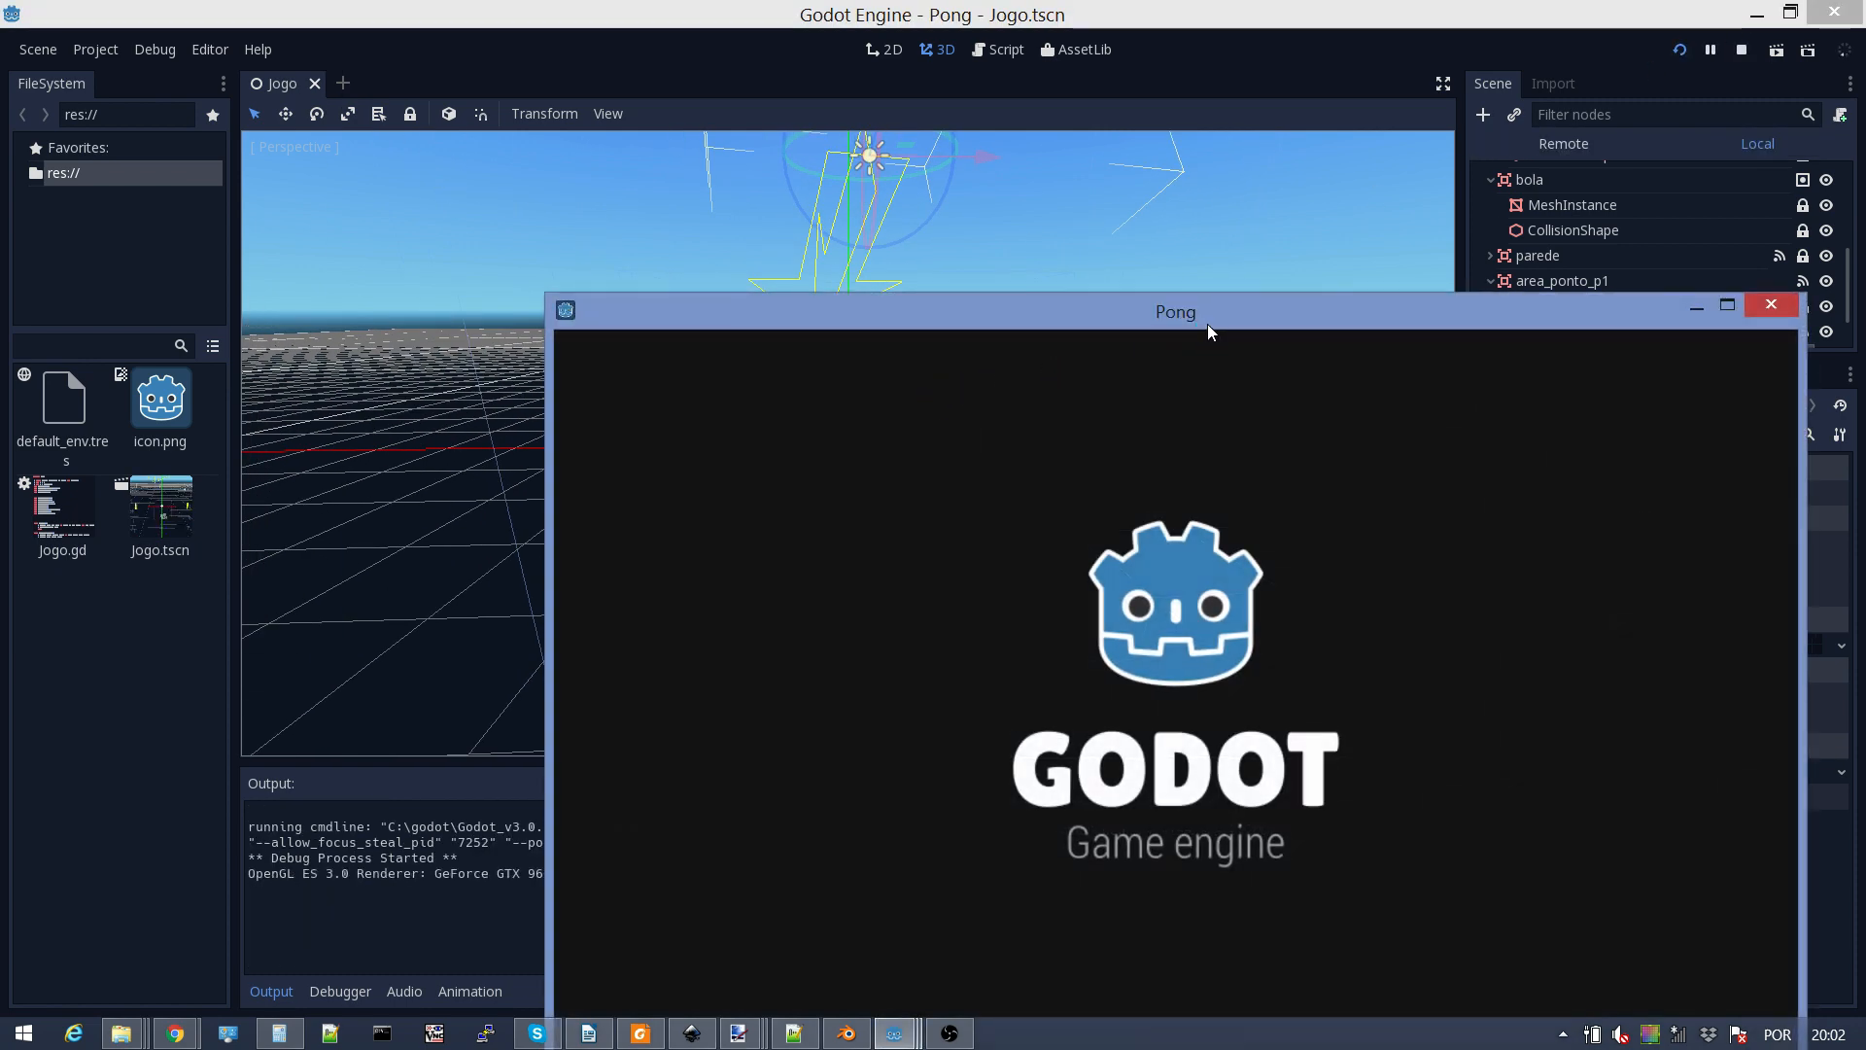
left_click_drag(1207, 324, 907, 117)
key("s")
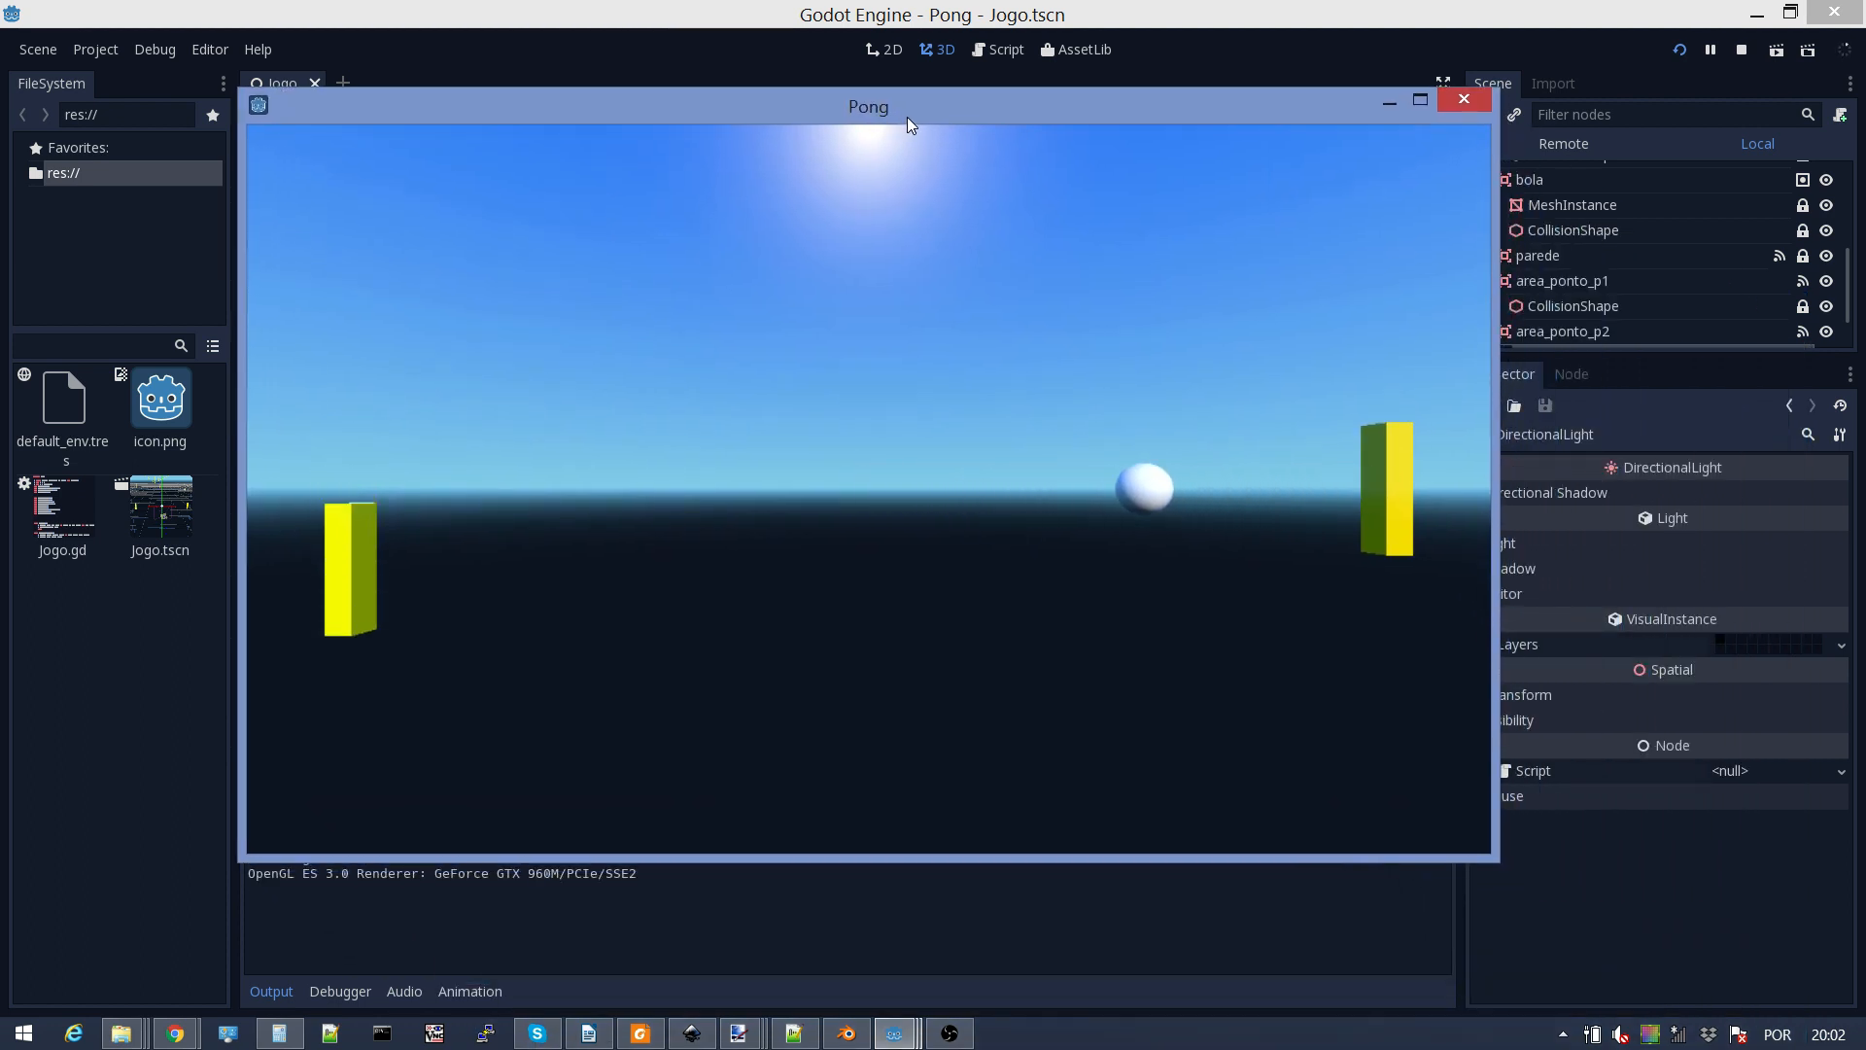
key("w")
key("Down")
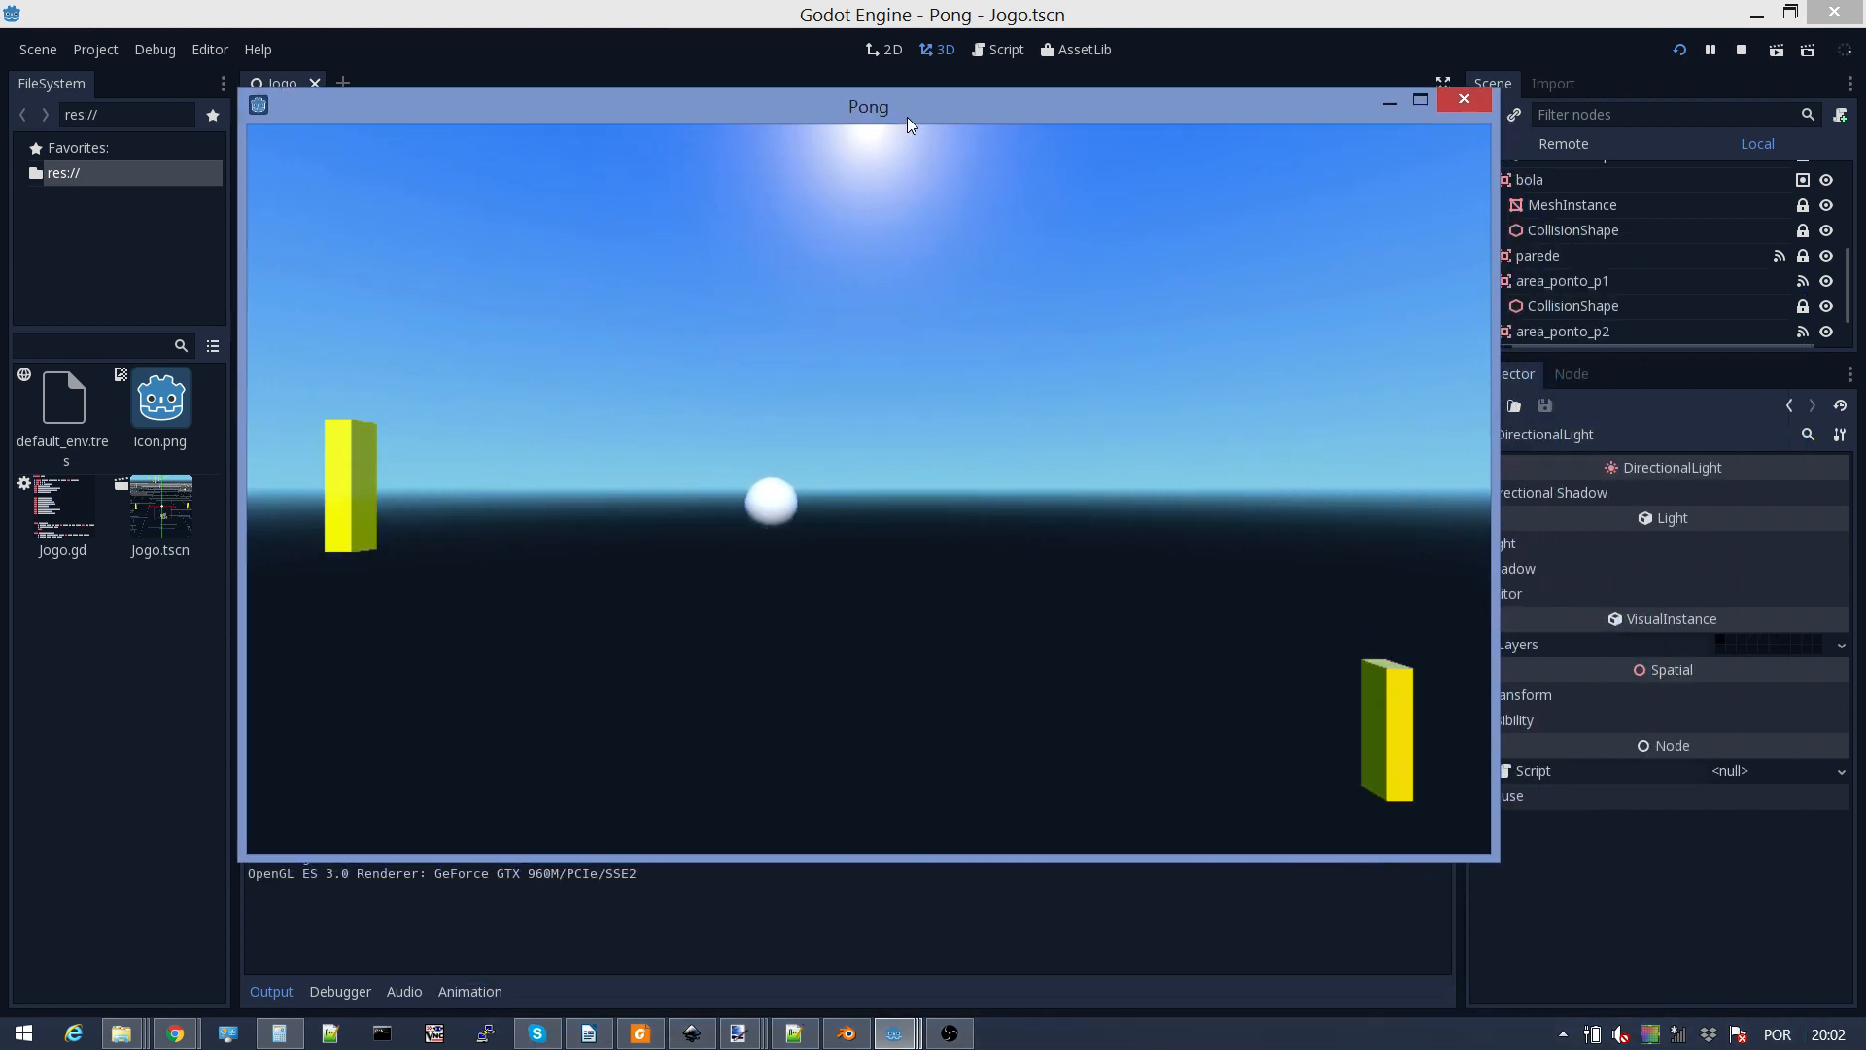
key("w")
key("s")
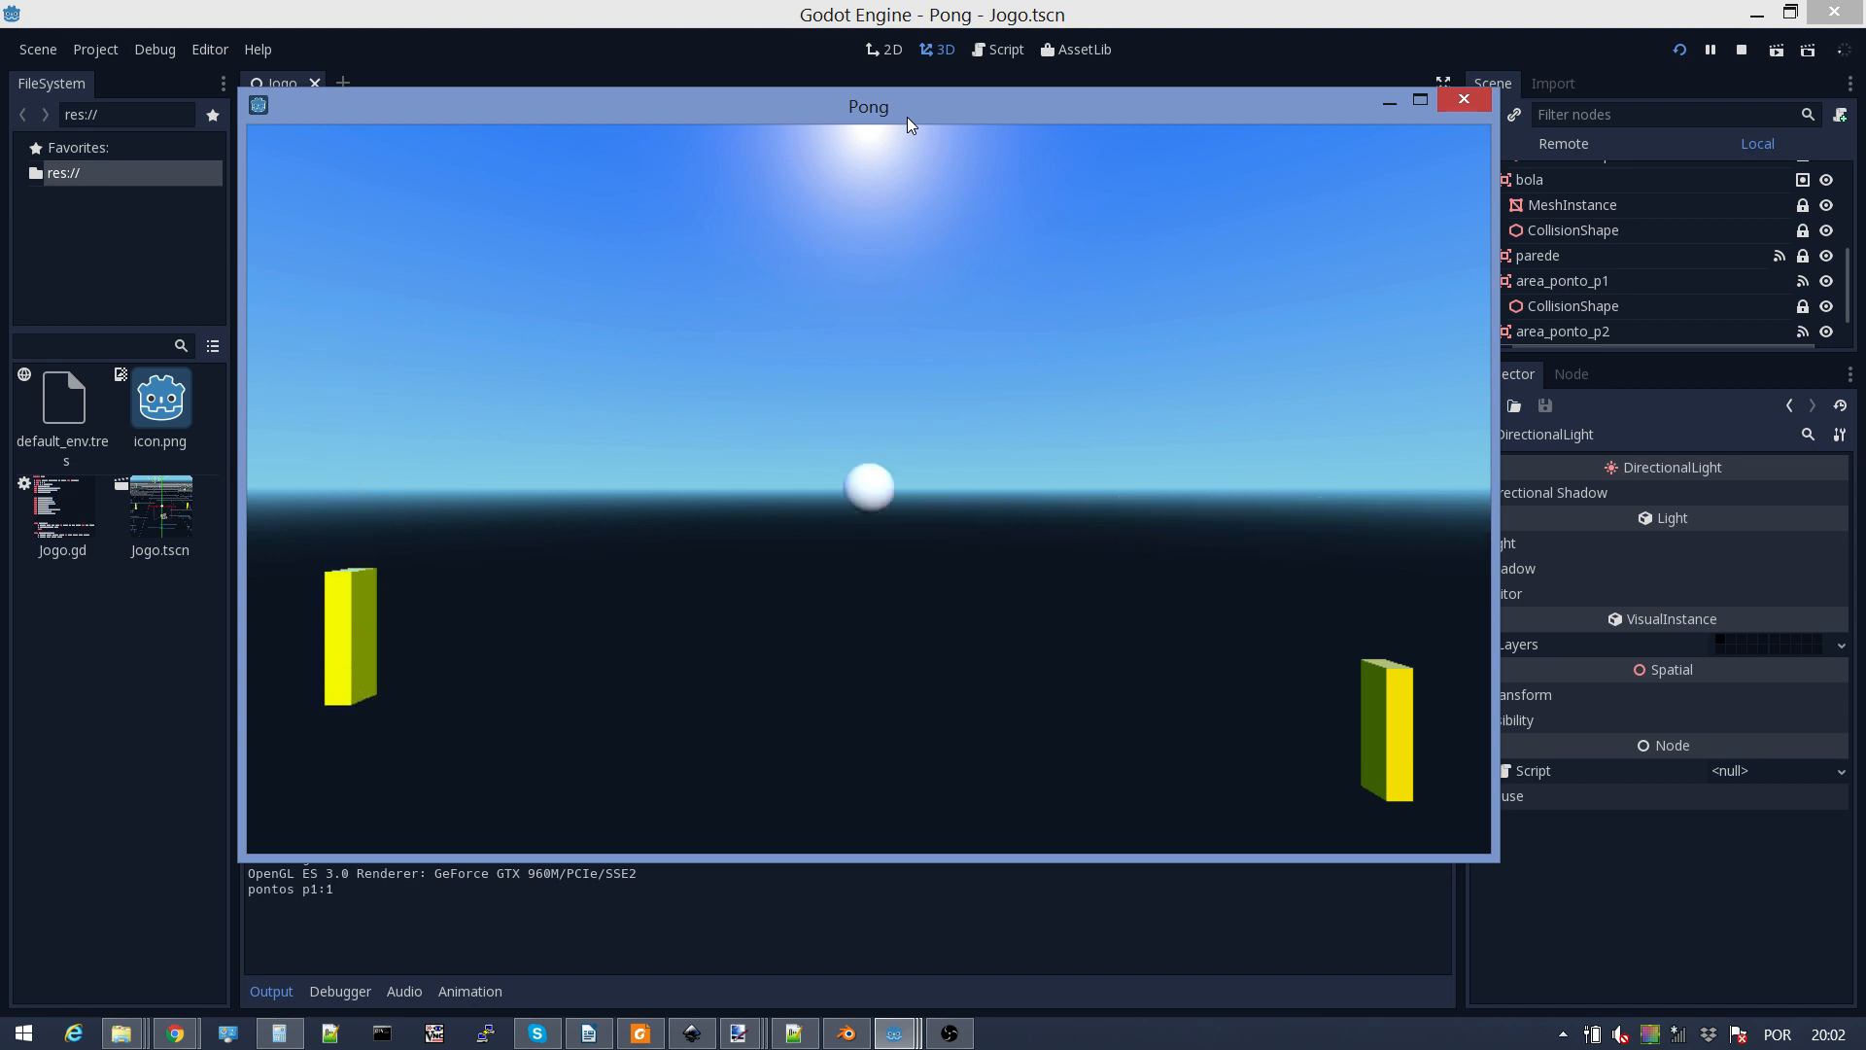
key("Up")
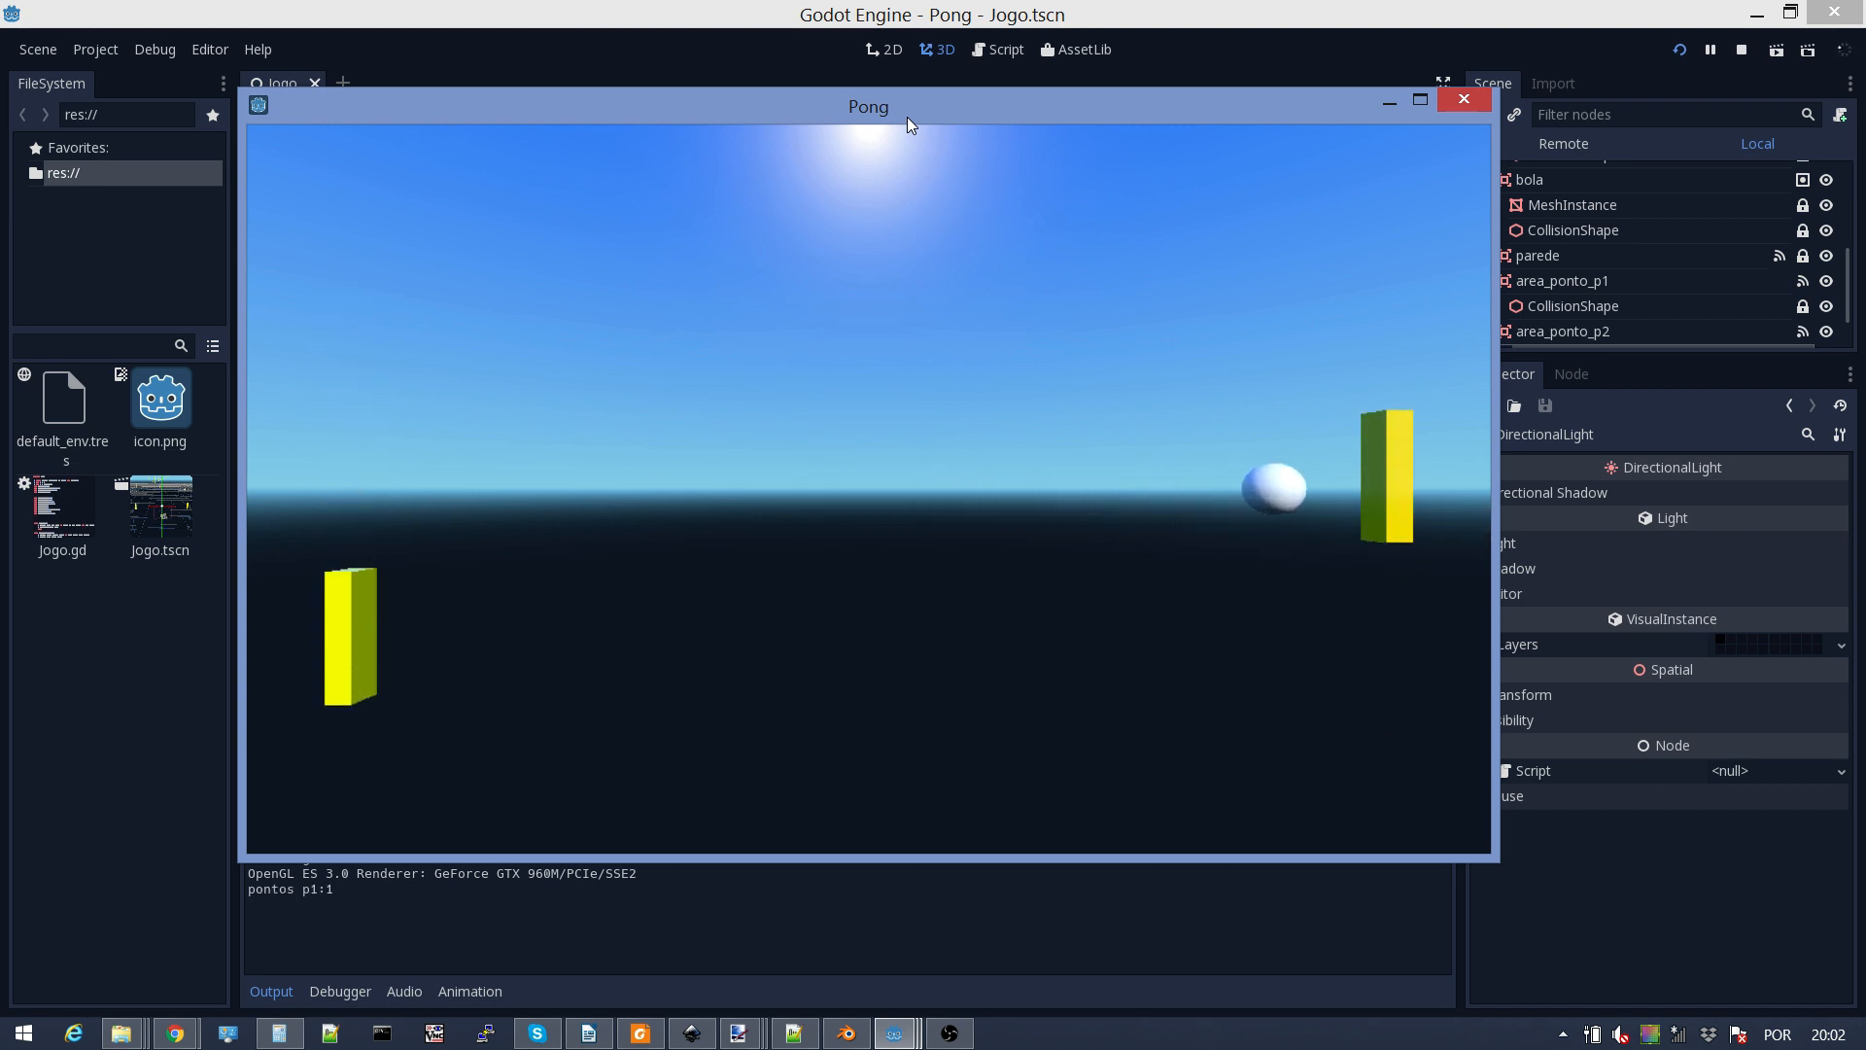
key("s")
key("w")
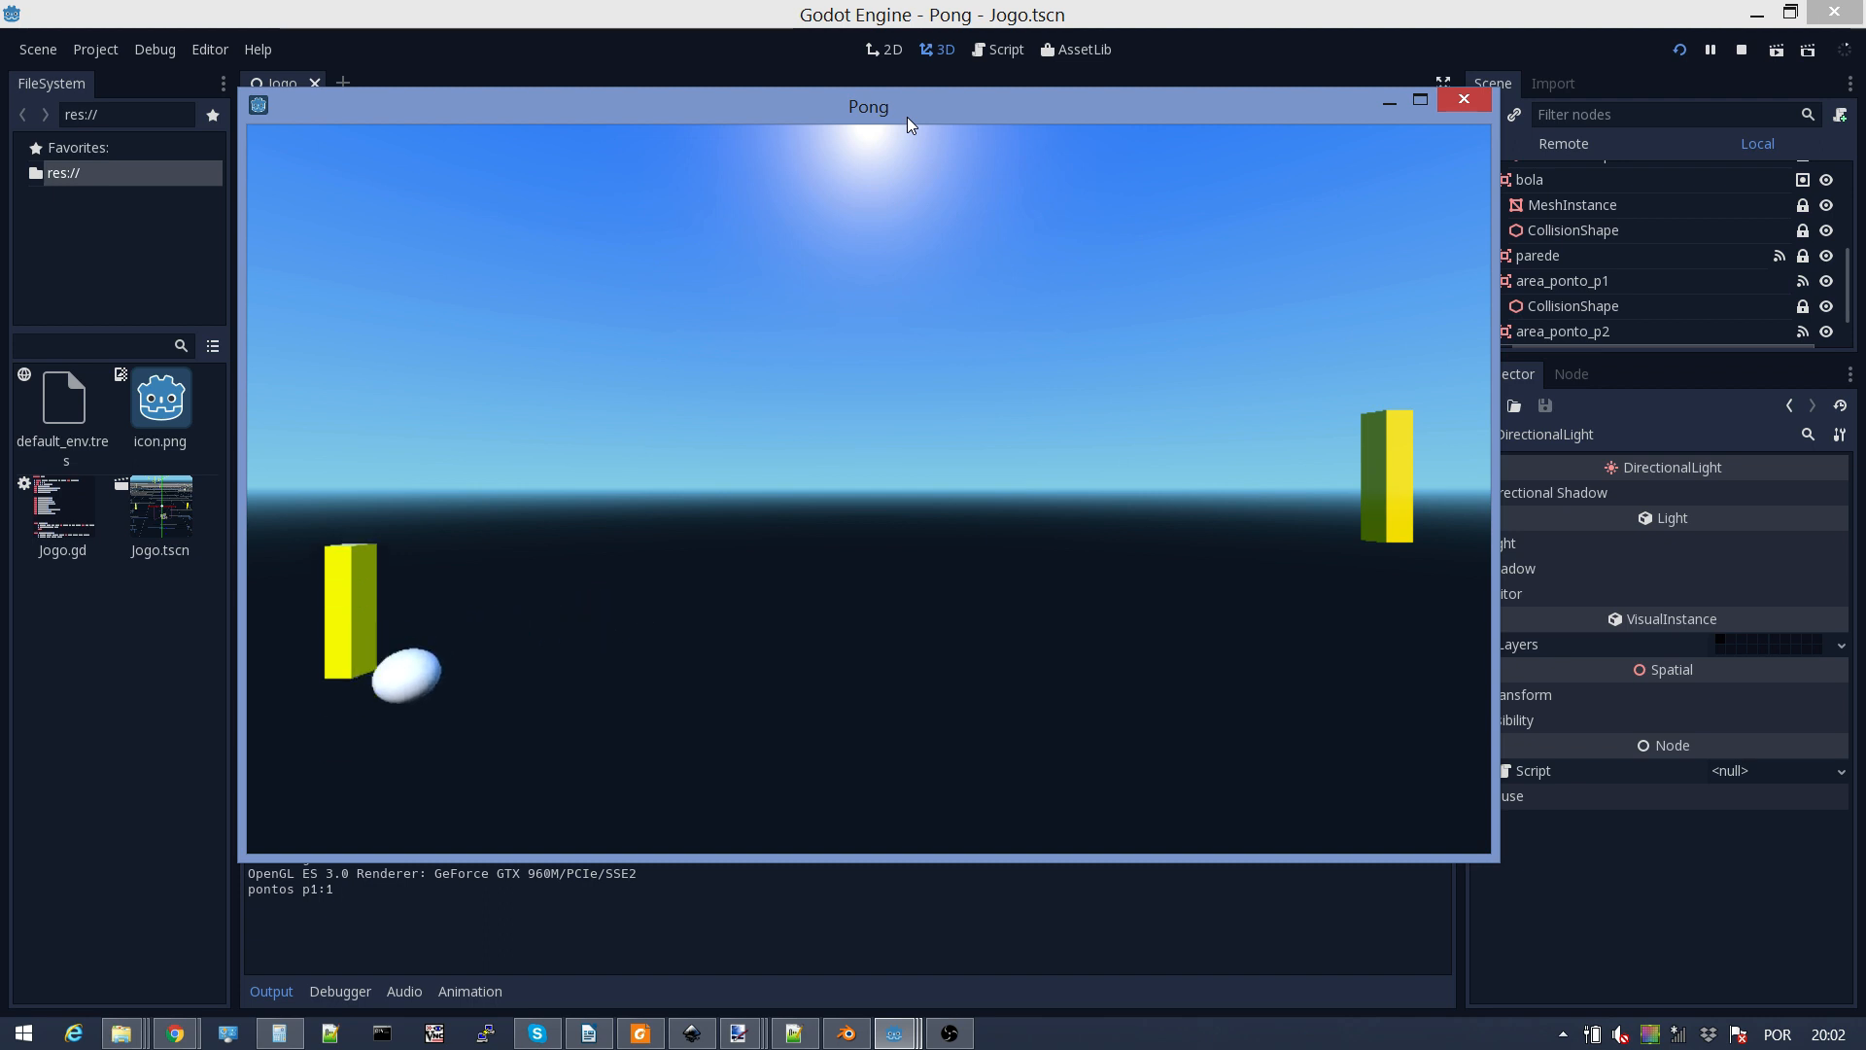
key("Up")
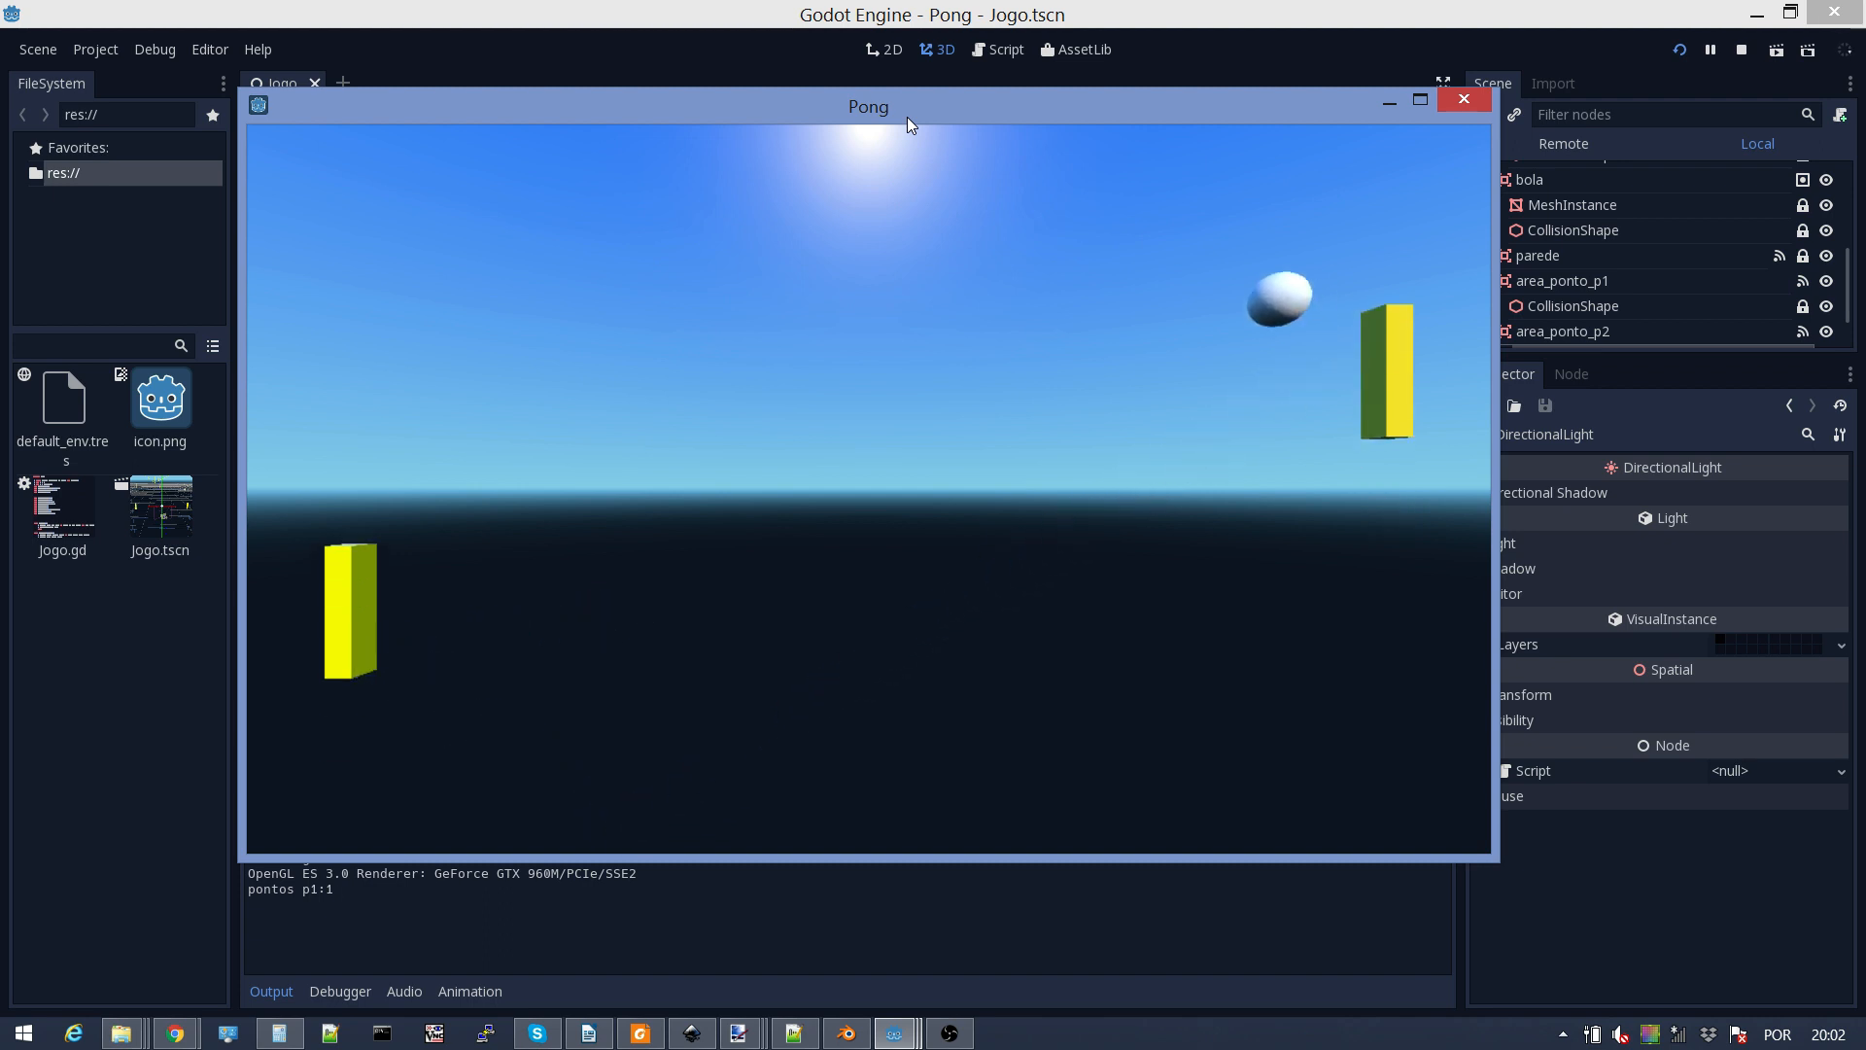
key("w")
key("s")
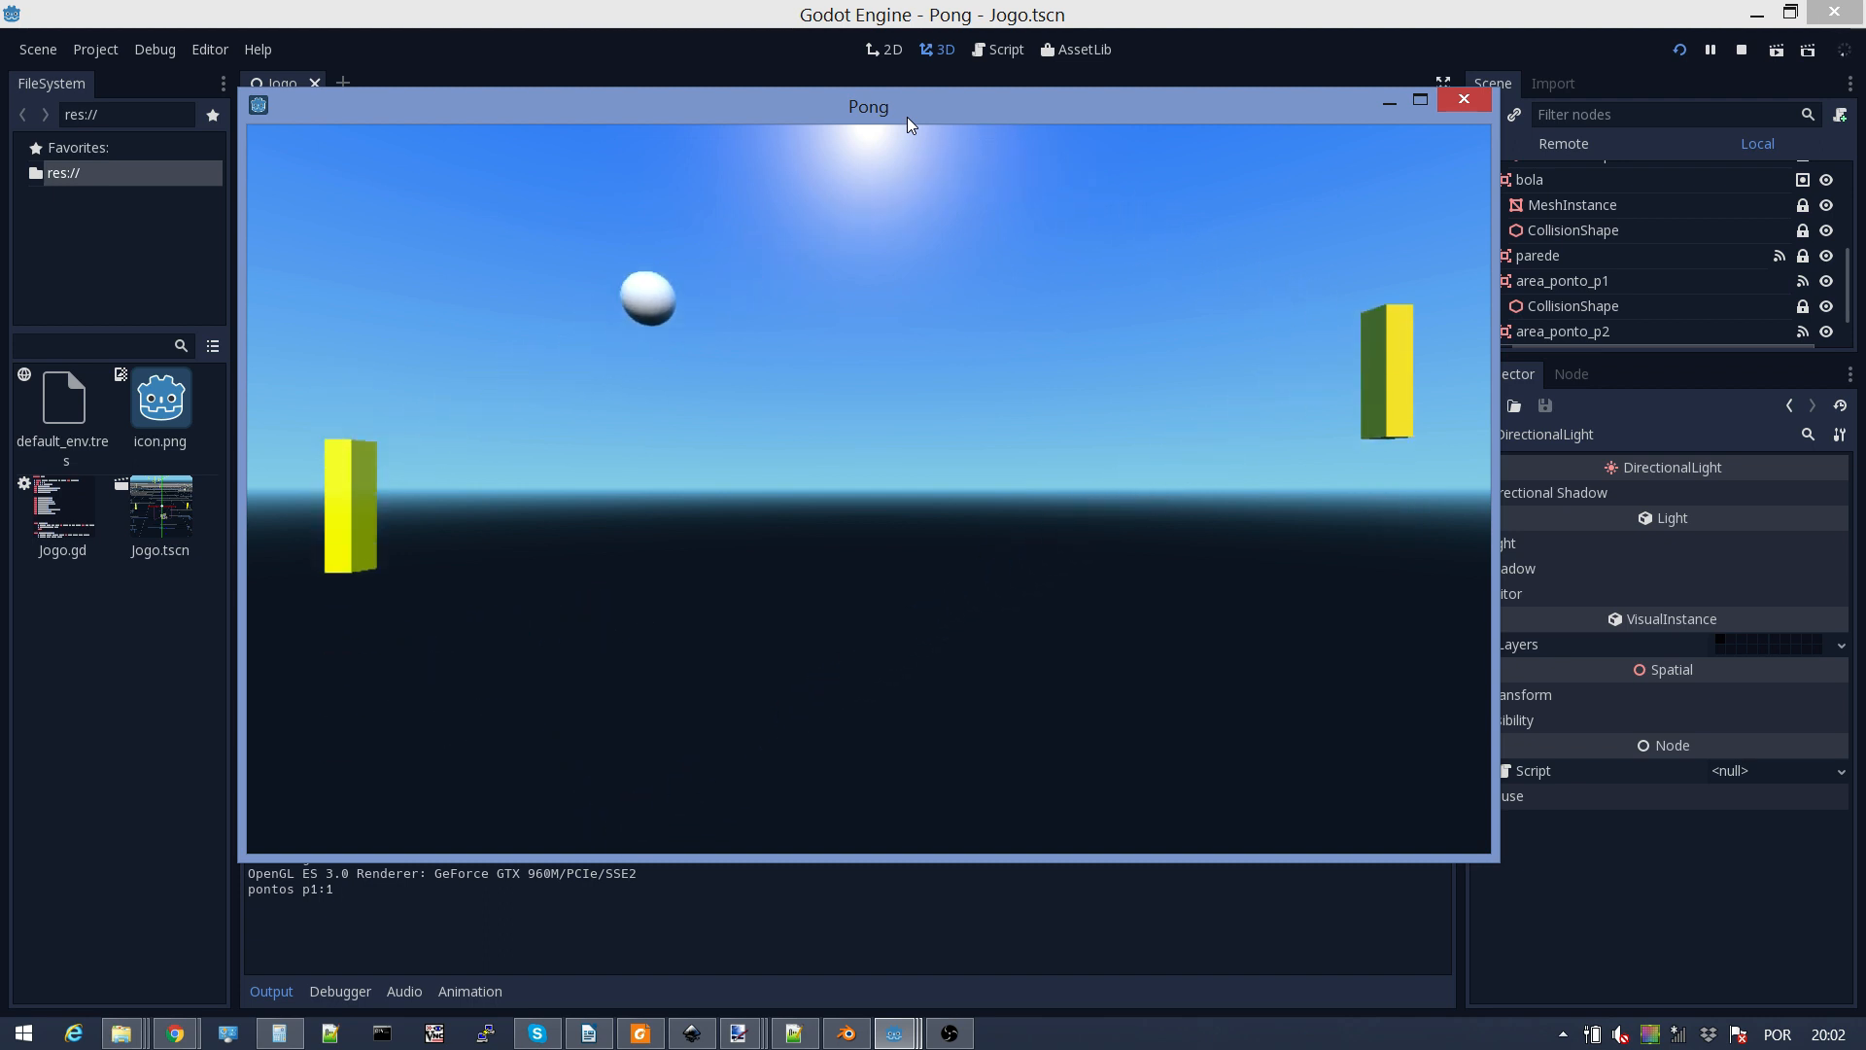
key("Down")
key("s")
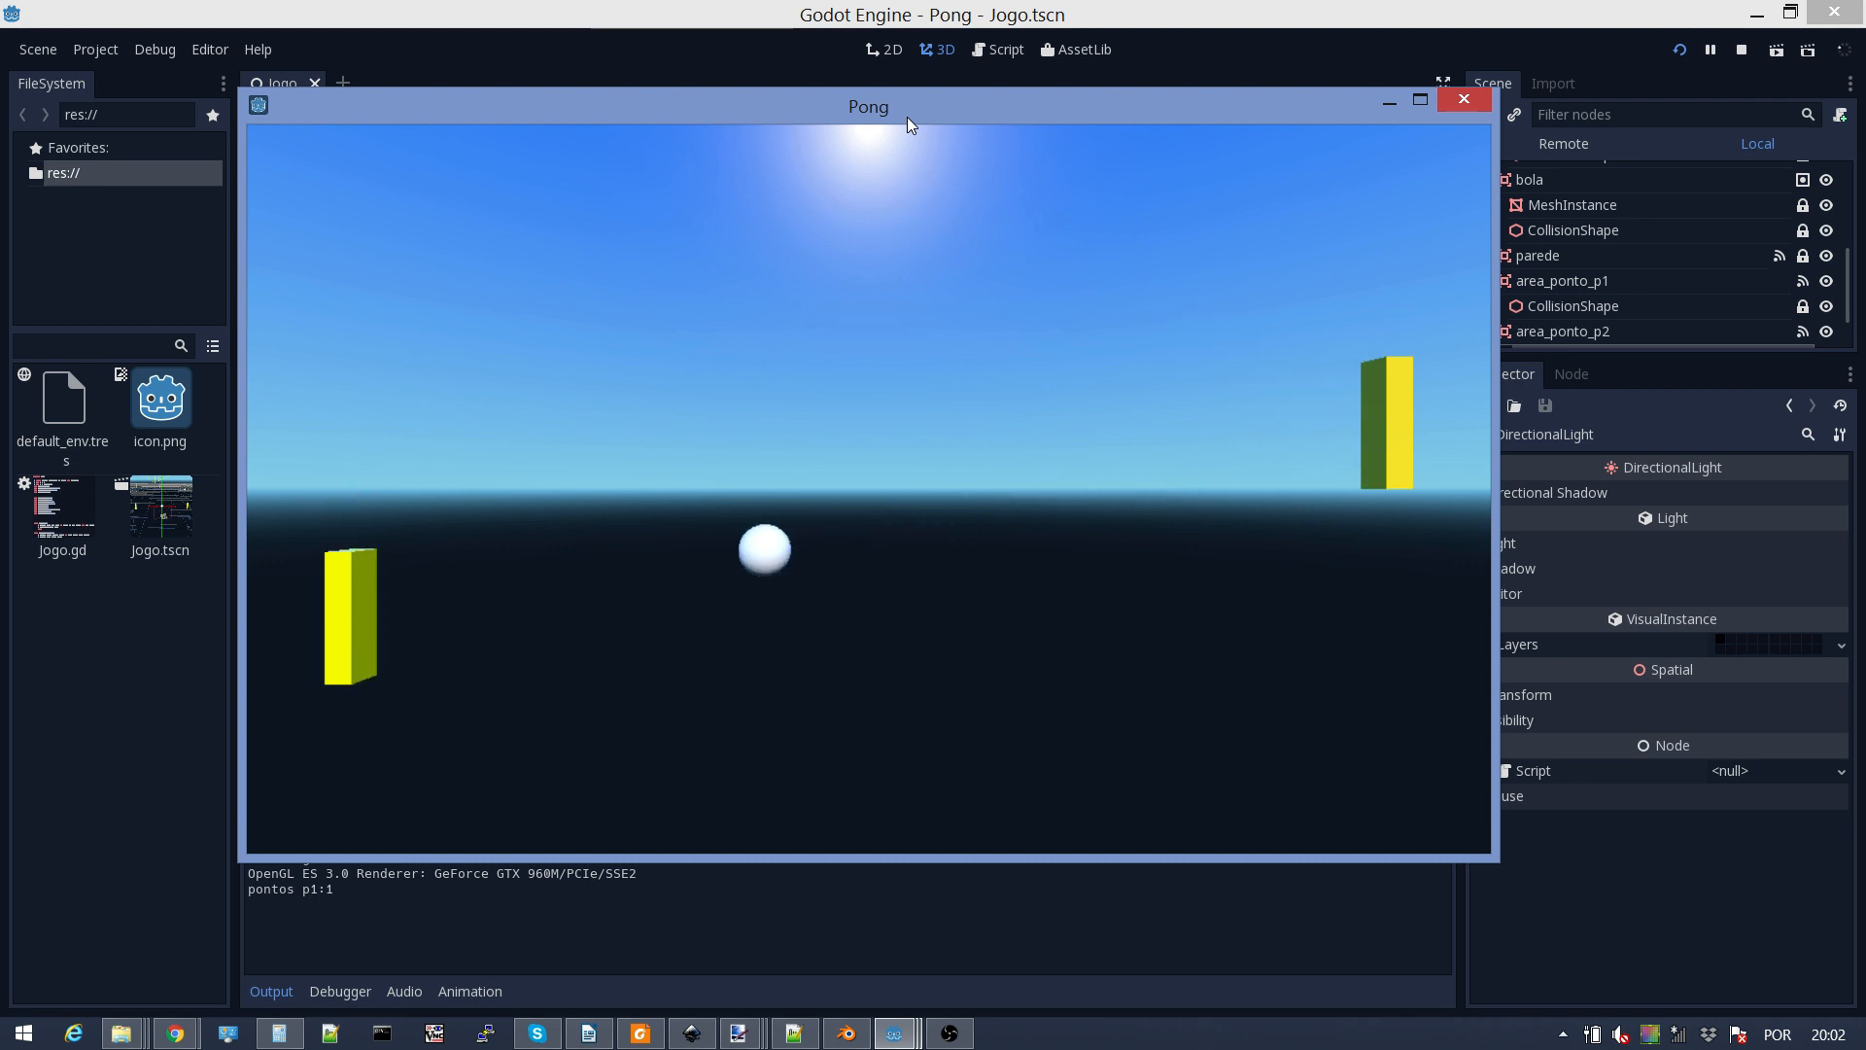
key("Down")
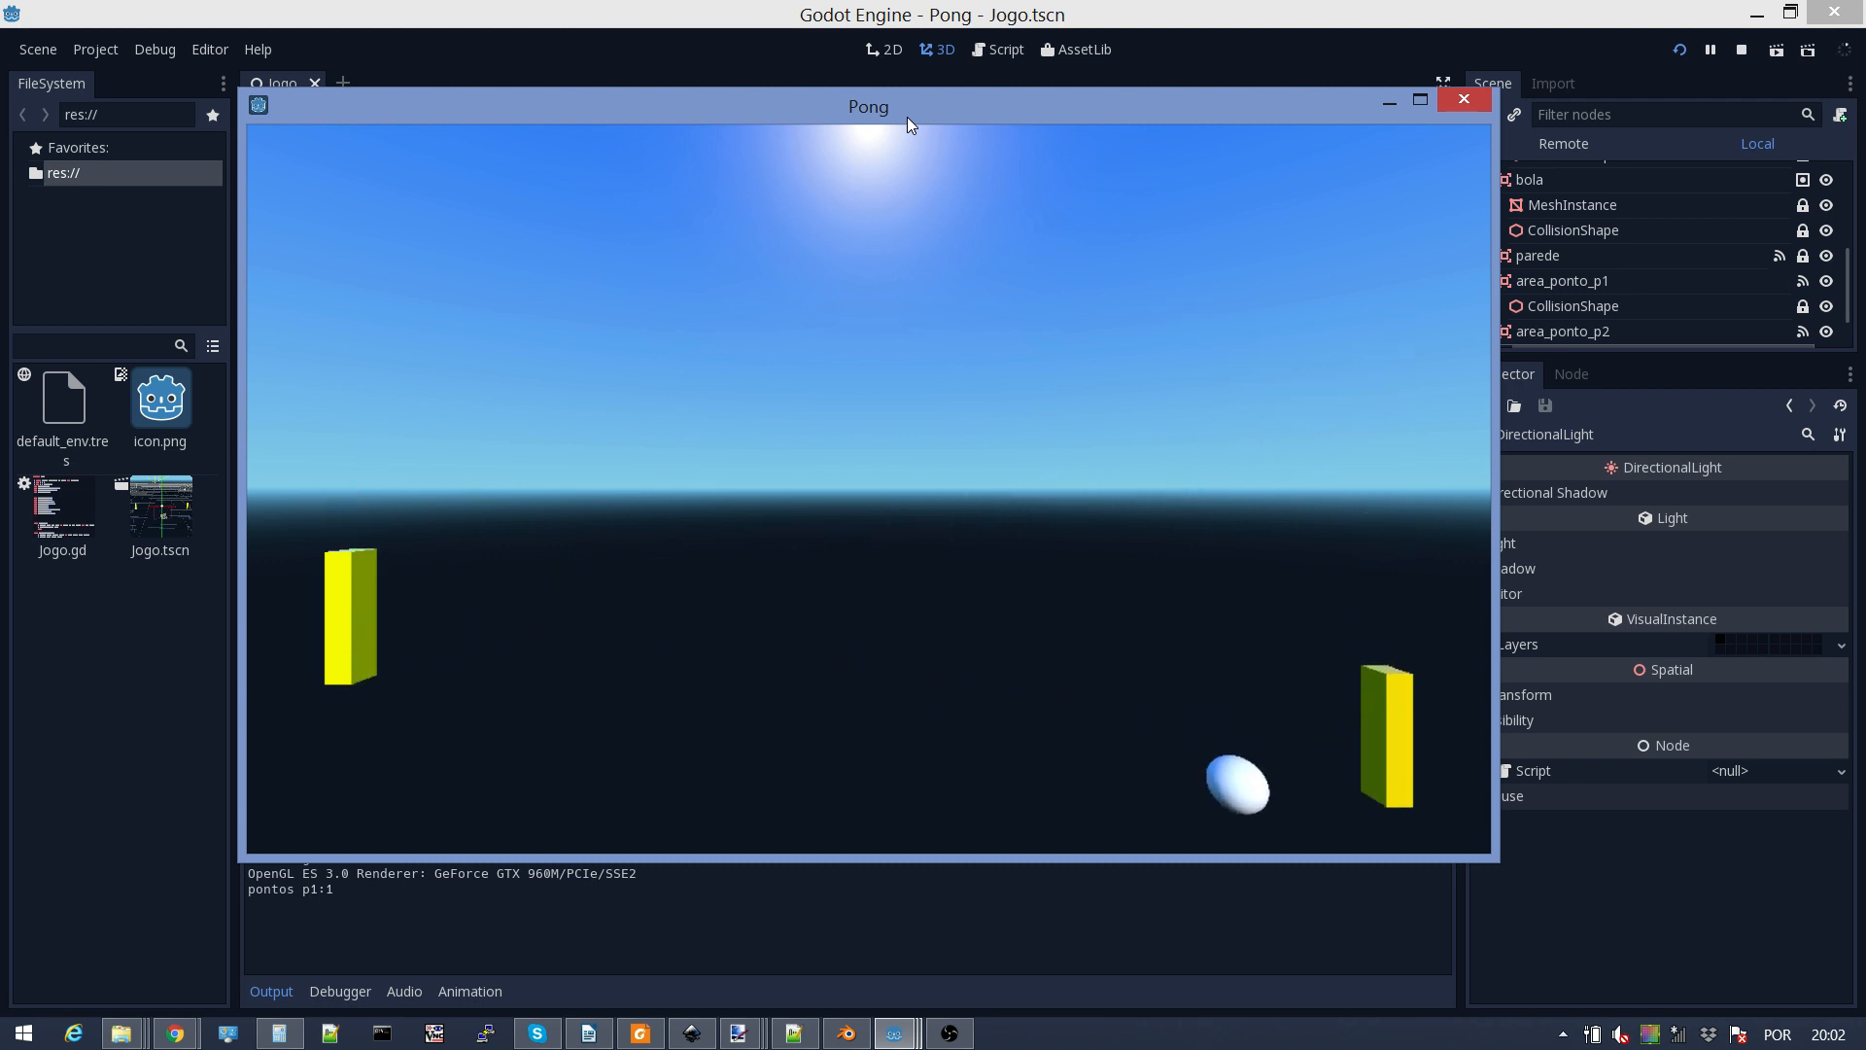
key("w")
key("s")
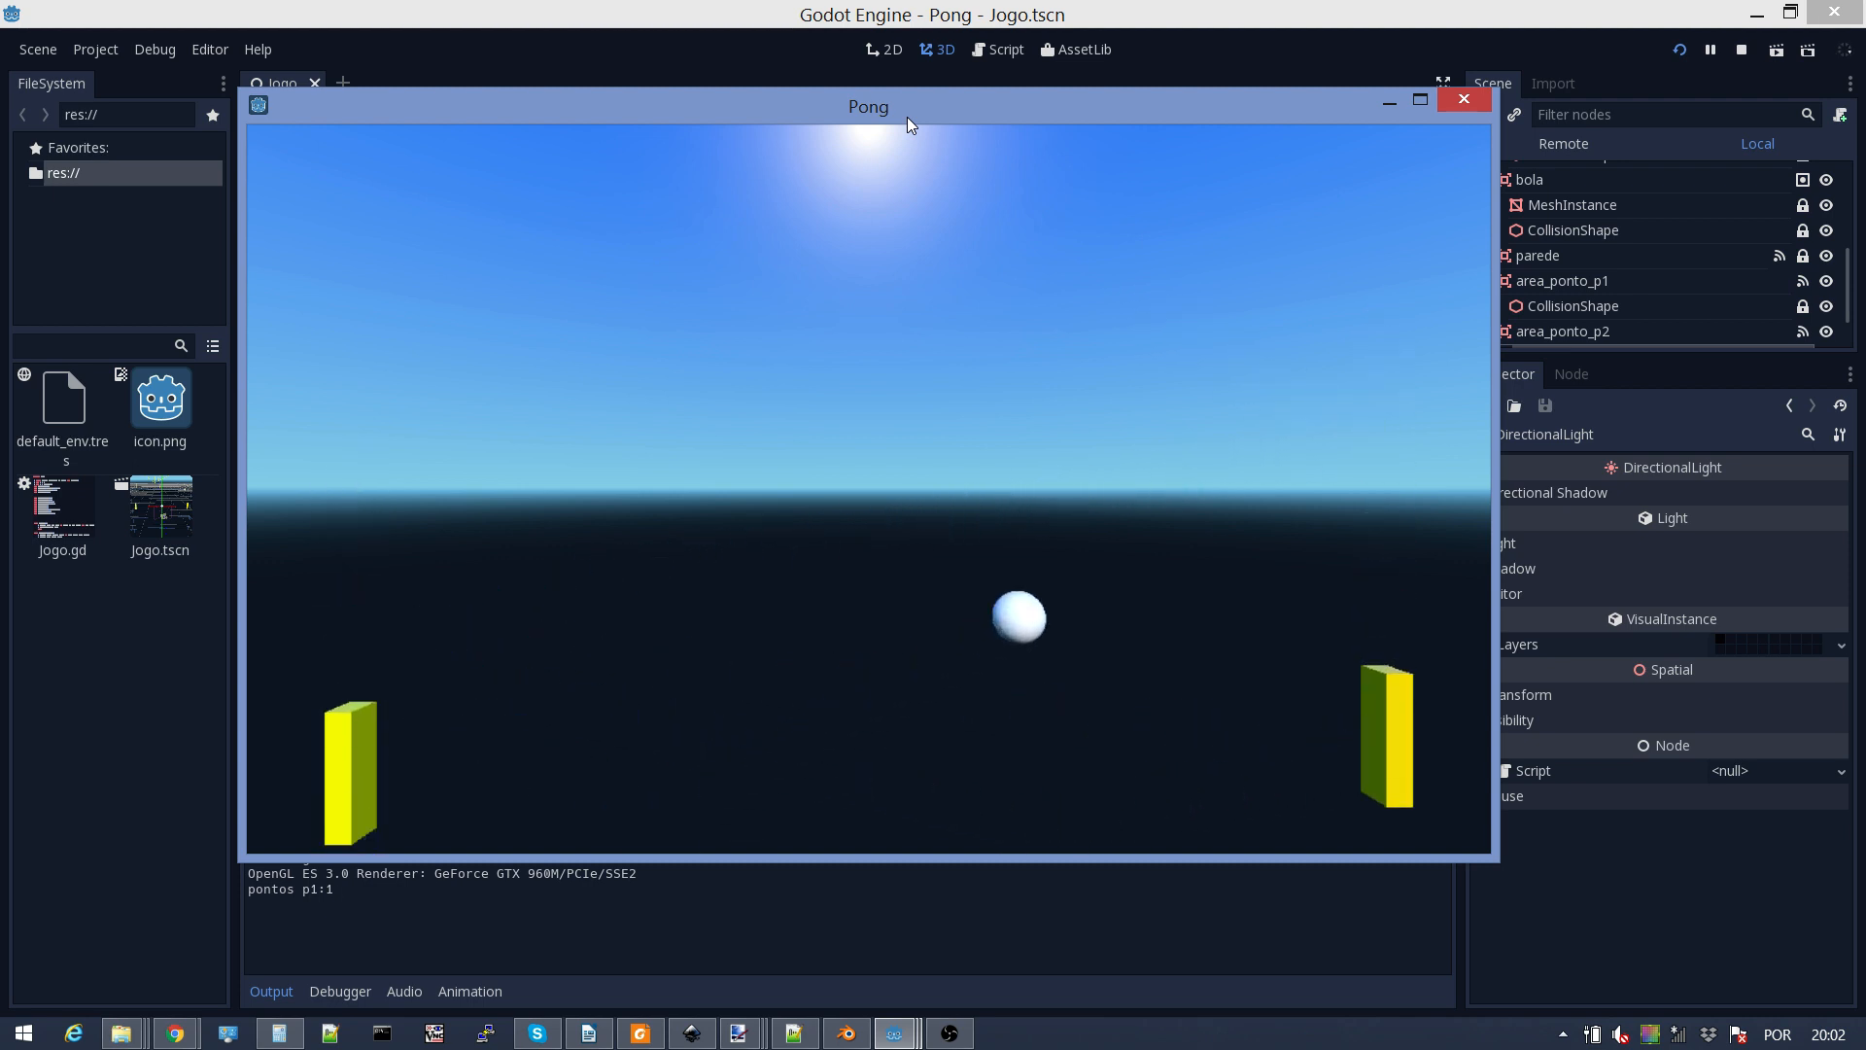
key("w")
left_click(1462, 100)
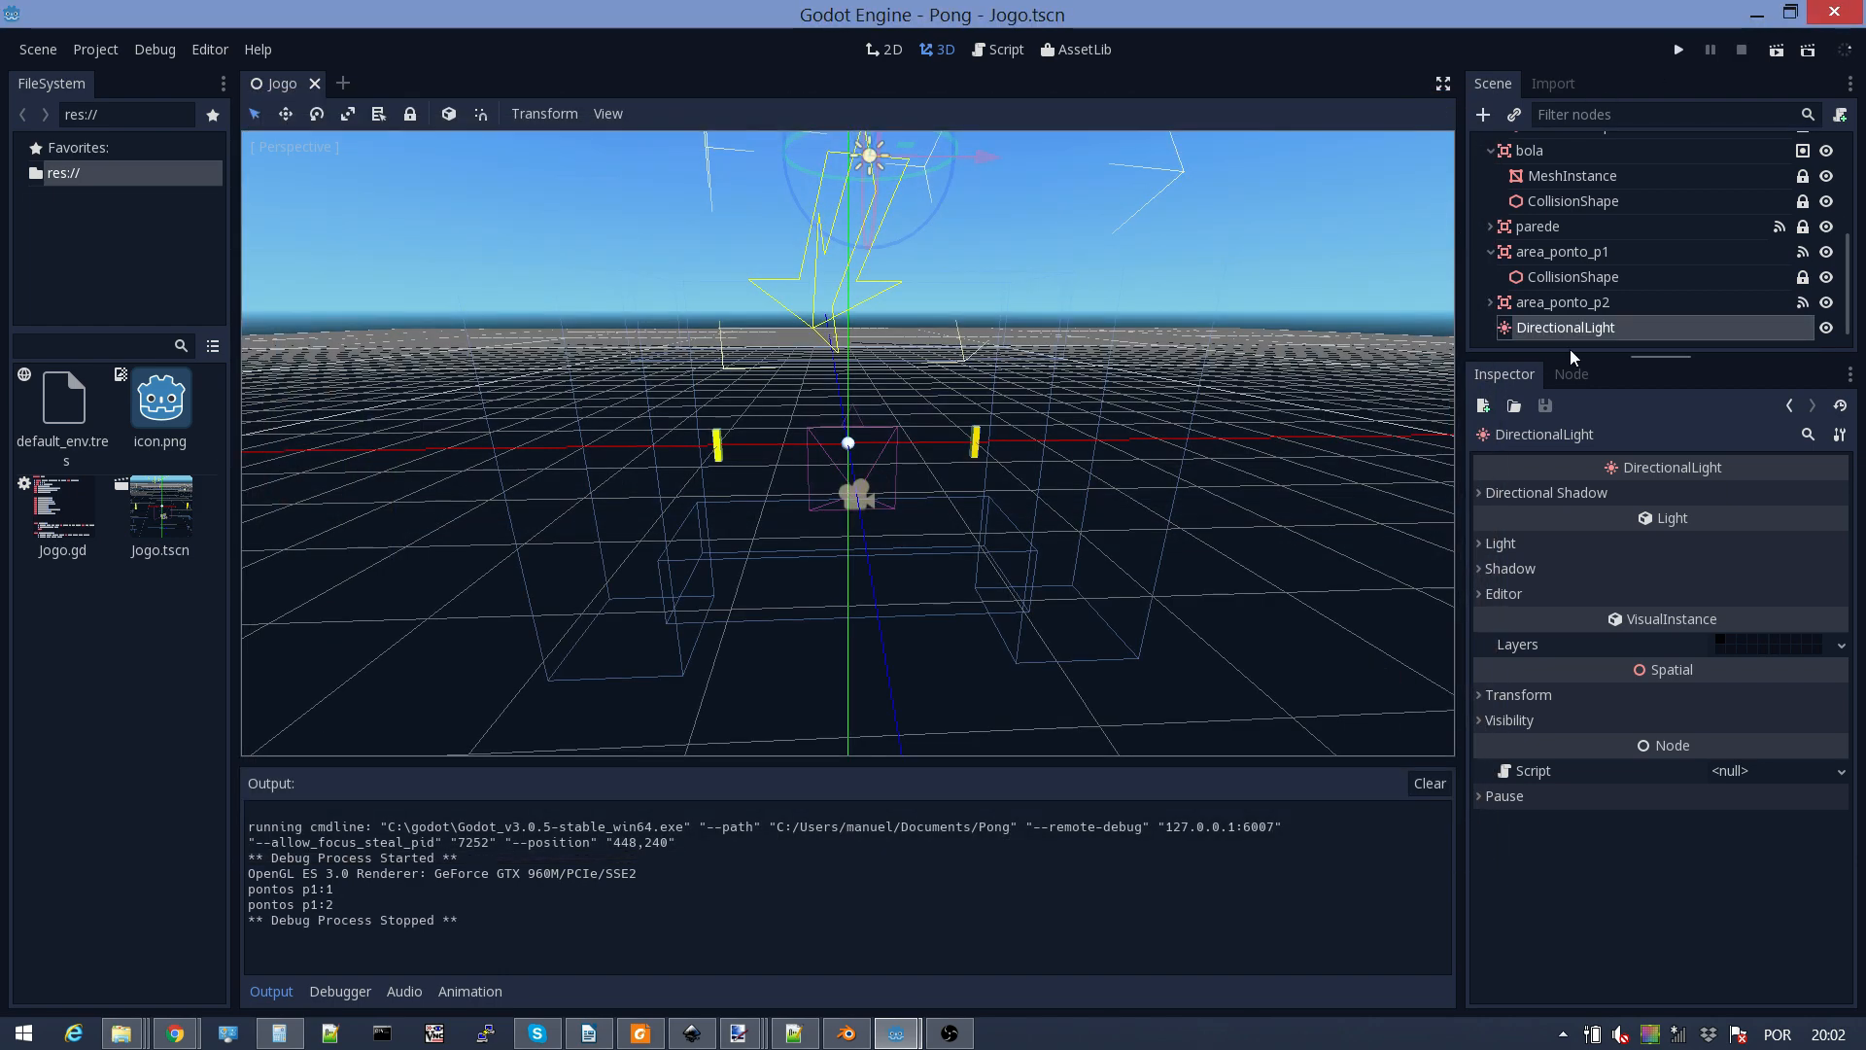
Step: Open the SpatialMaterial in slot 0 of bola's MeshInstance and expand its albedo properties
scroll(1628, 212, "up", 2)
scroll(1629, 212, "up", 2)
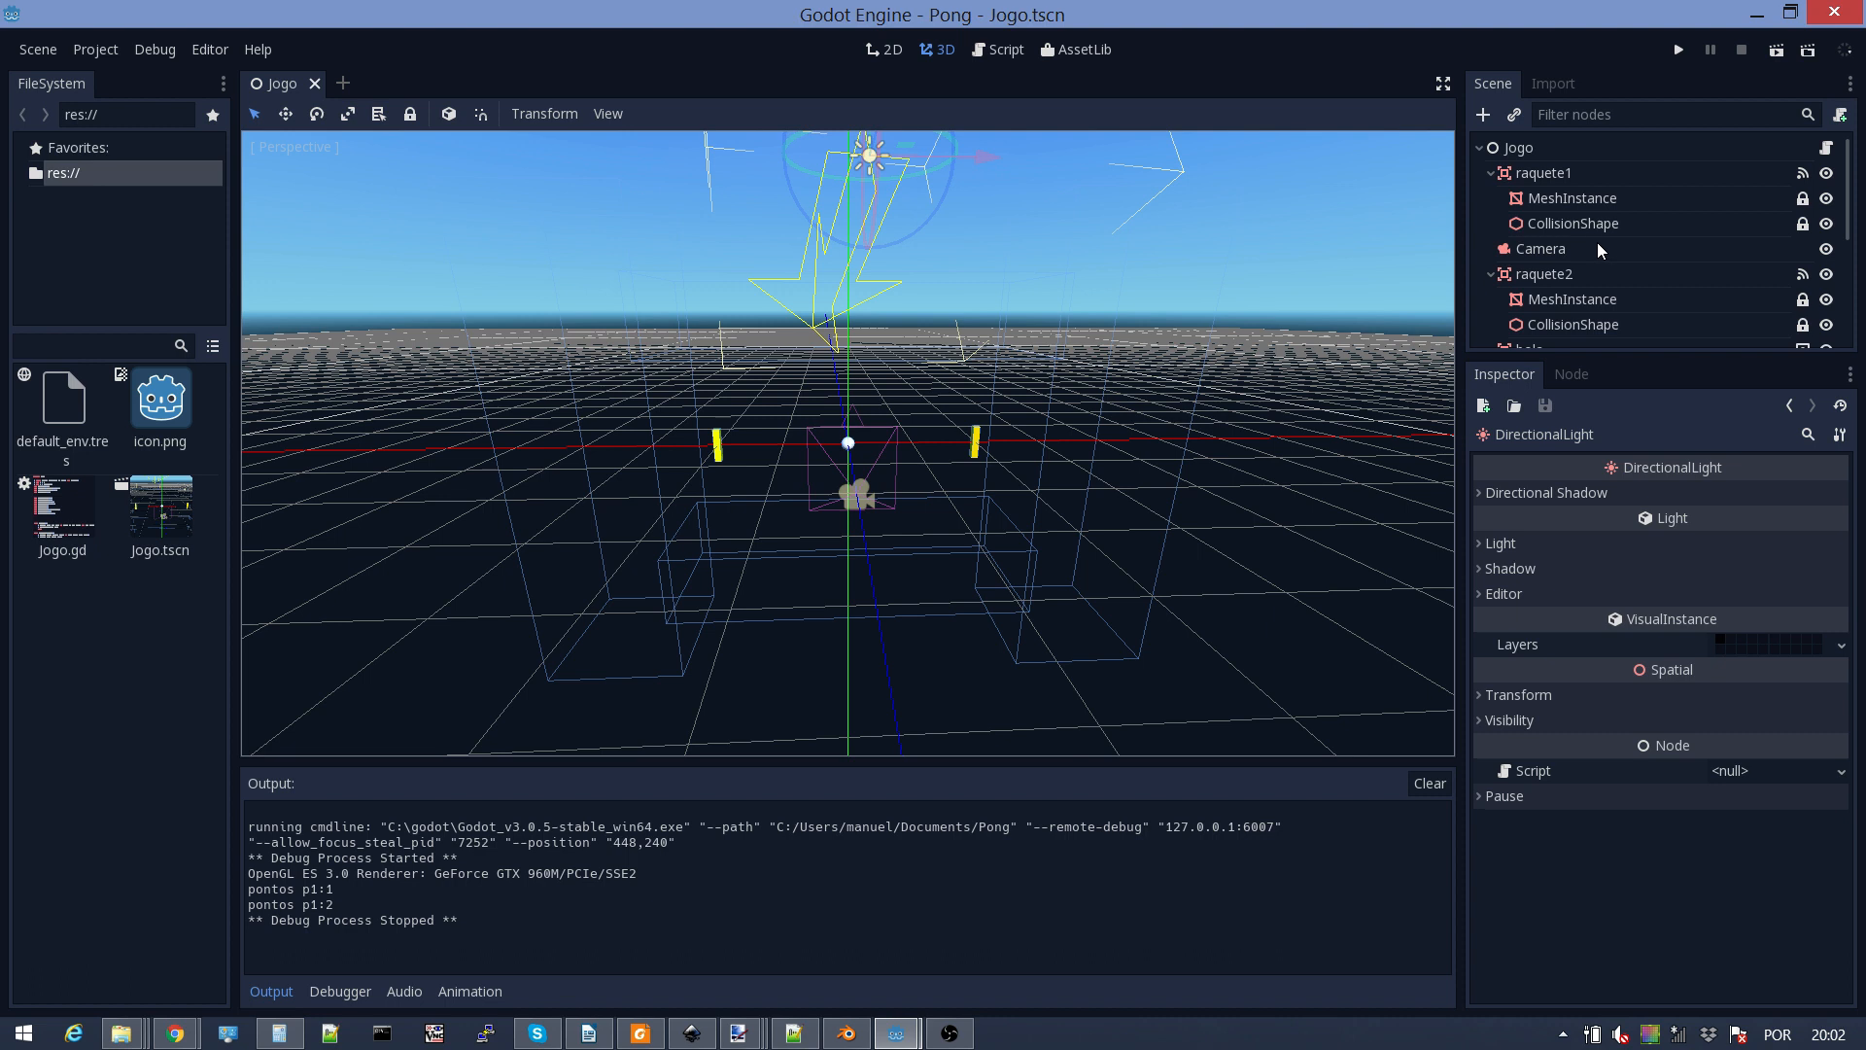
scroll(1594, 247, "down", 3)
left_click(1533, 254)
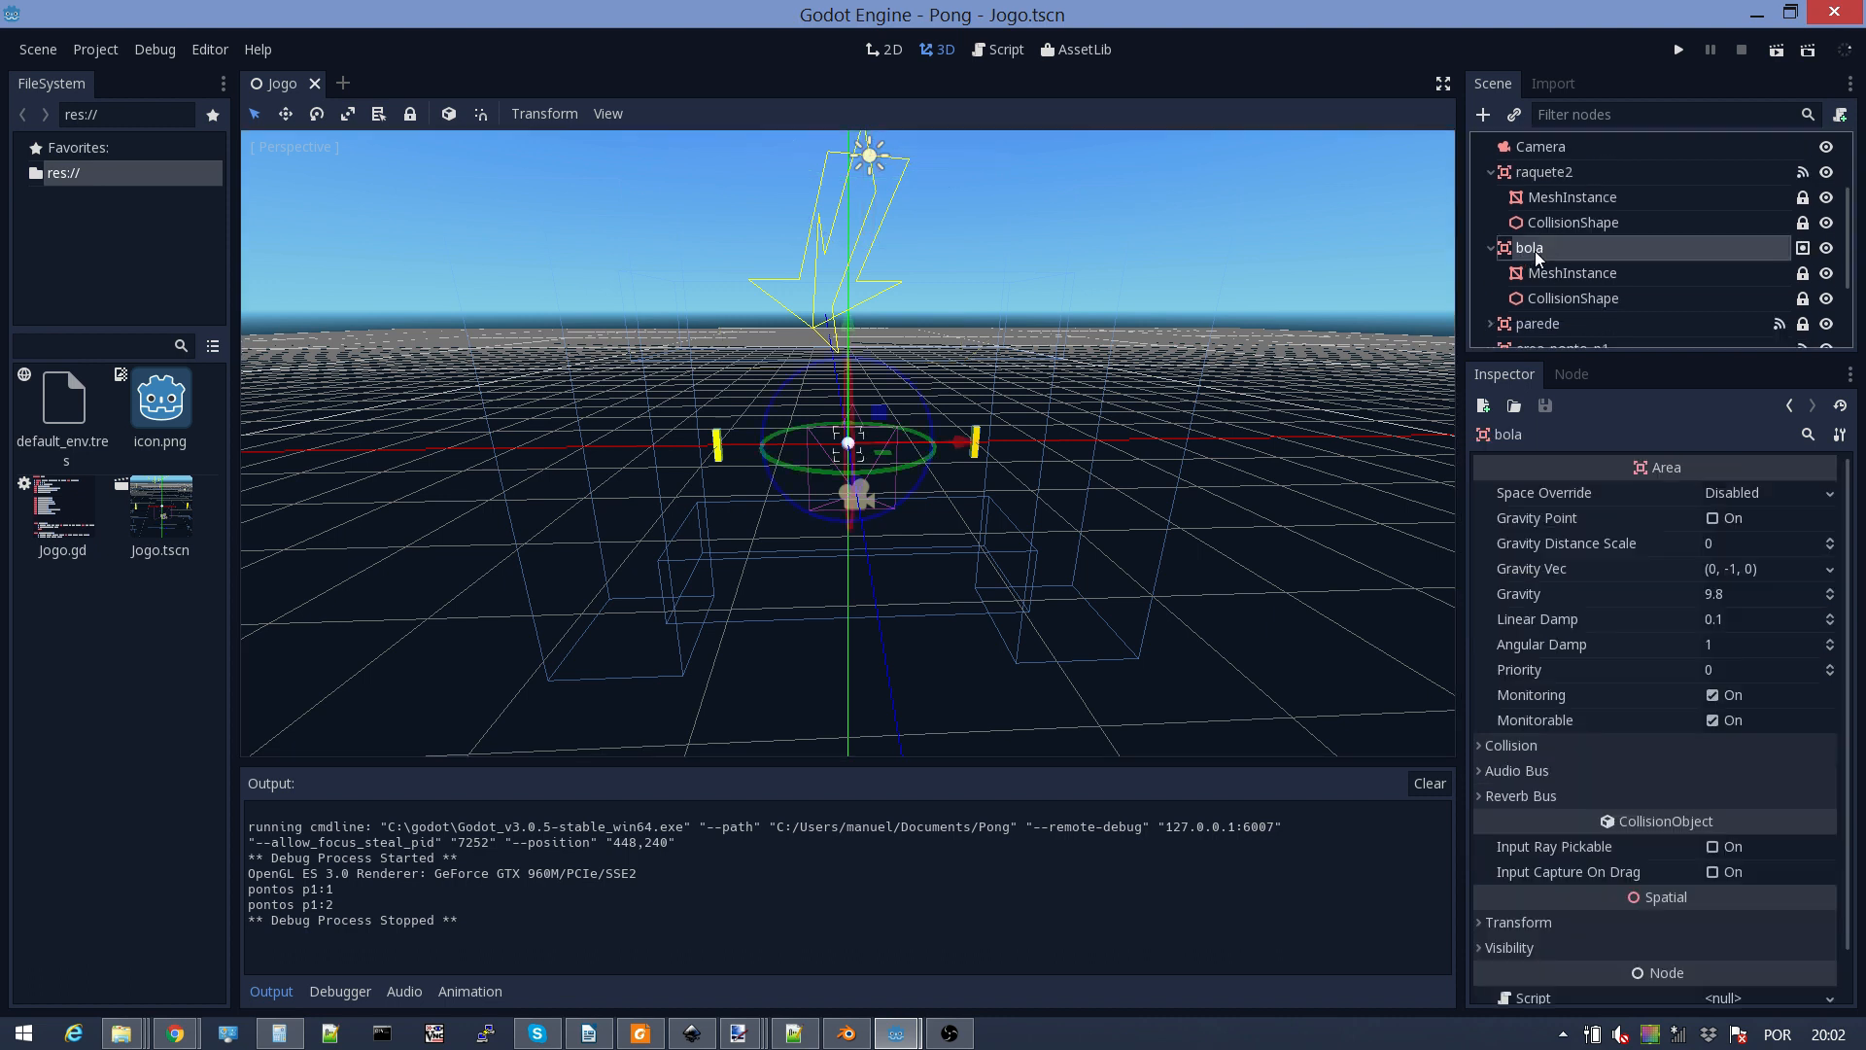
left_click(1551, 276)
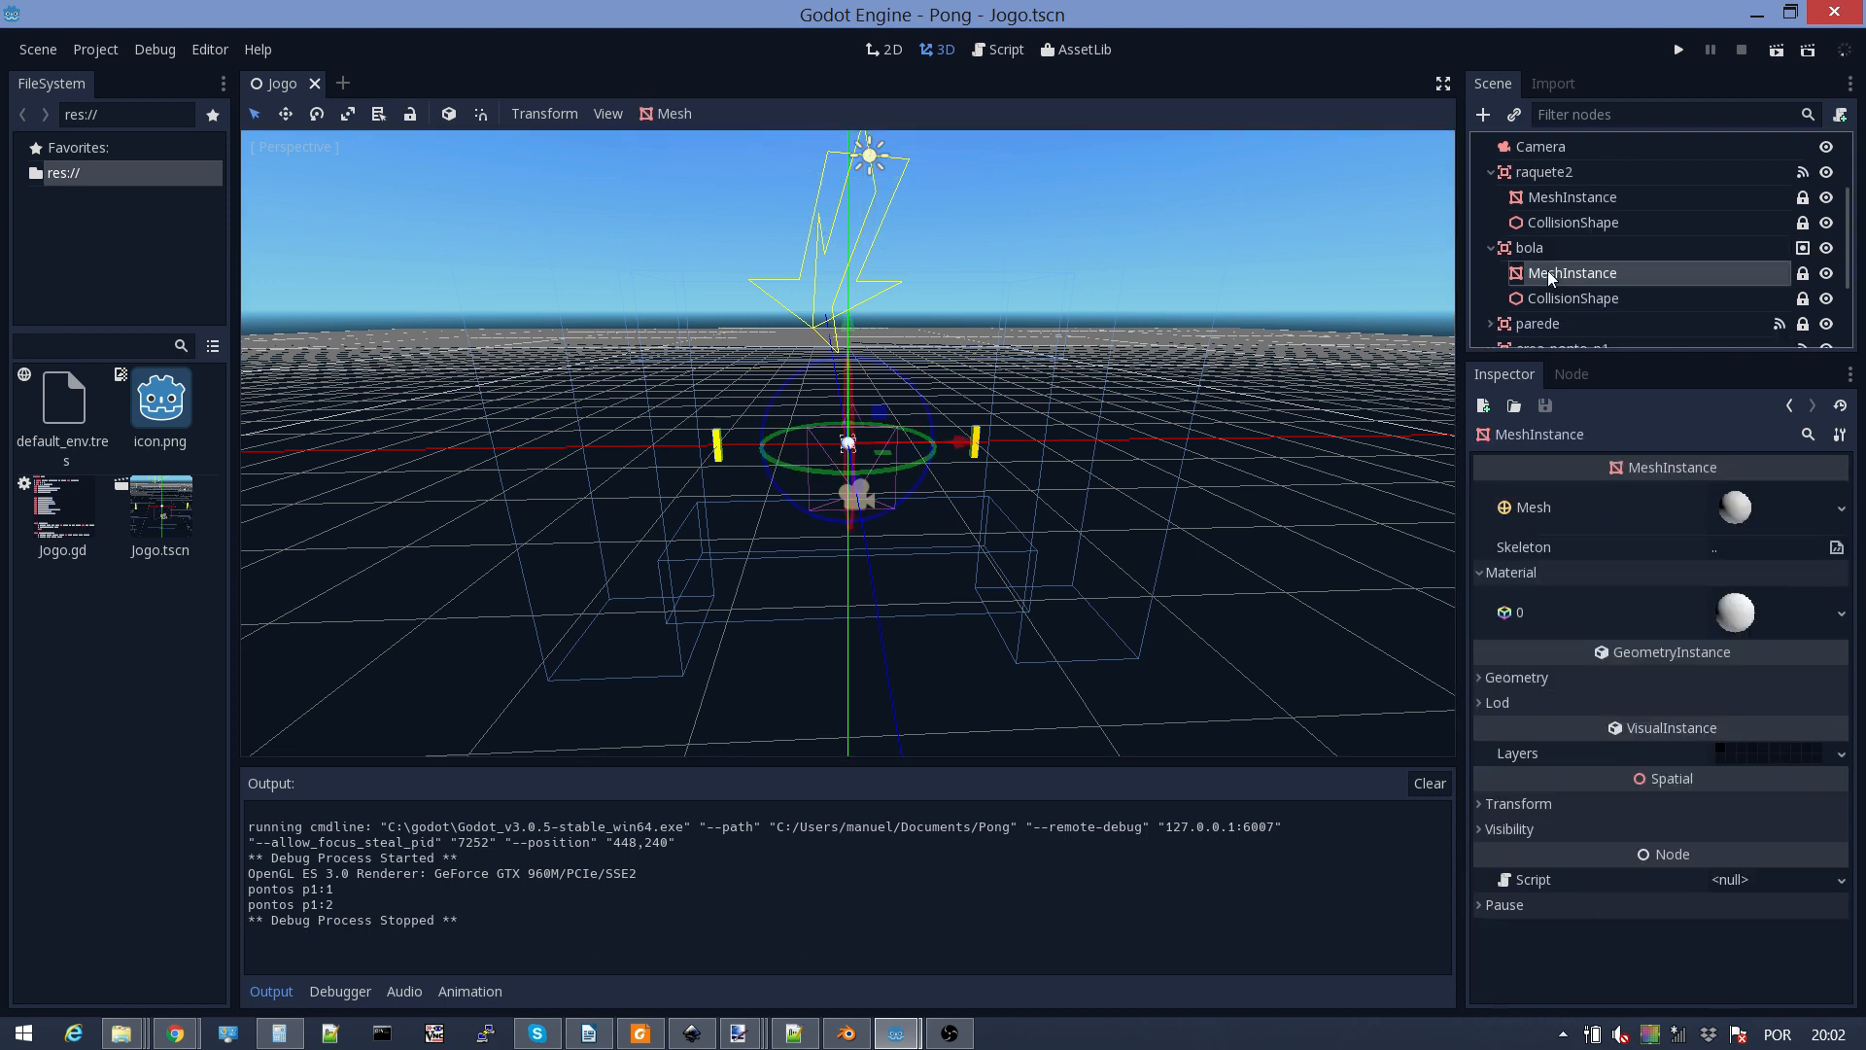
left_click(1736, 612)
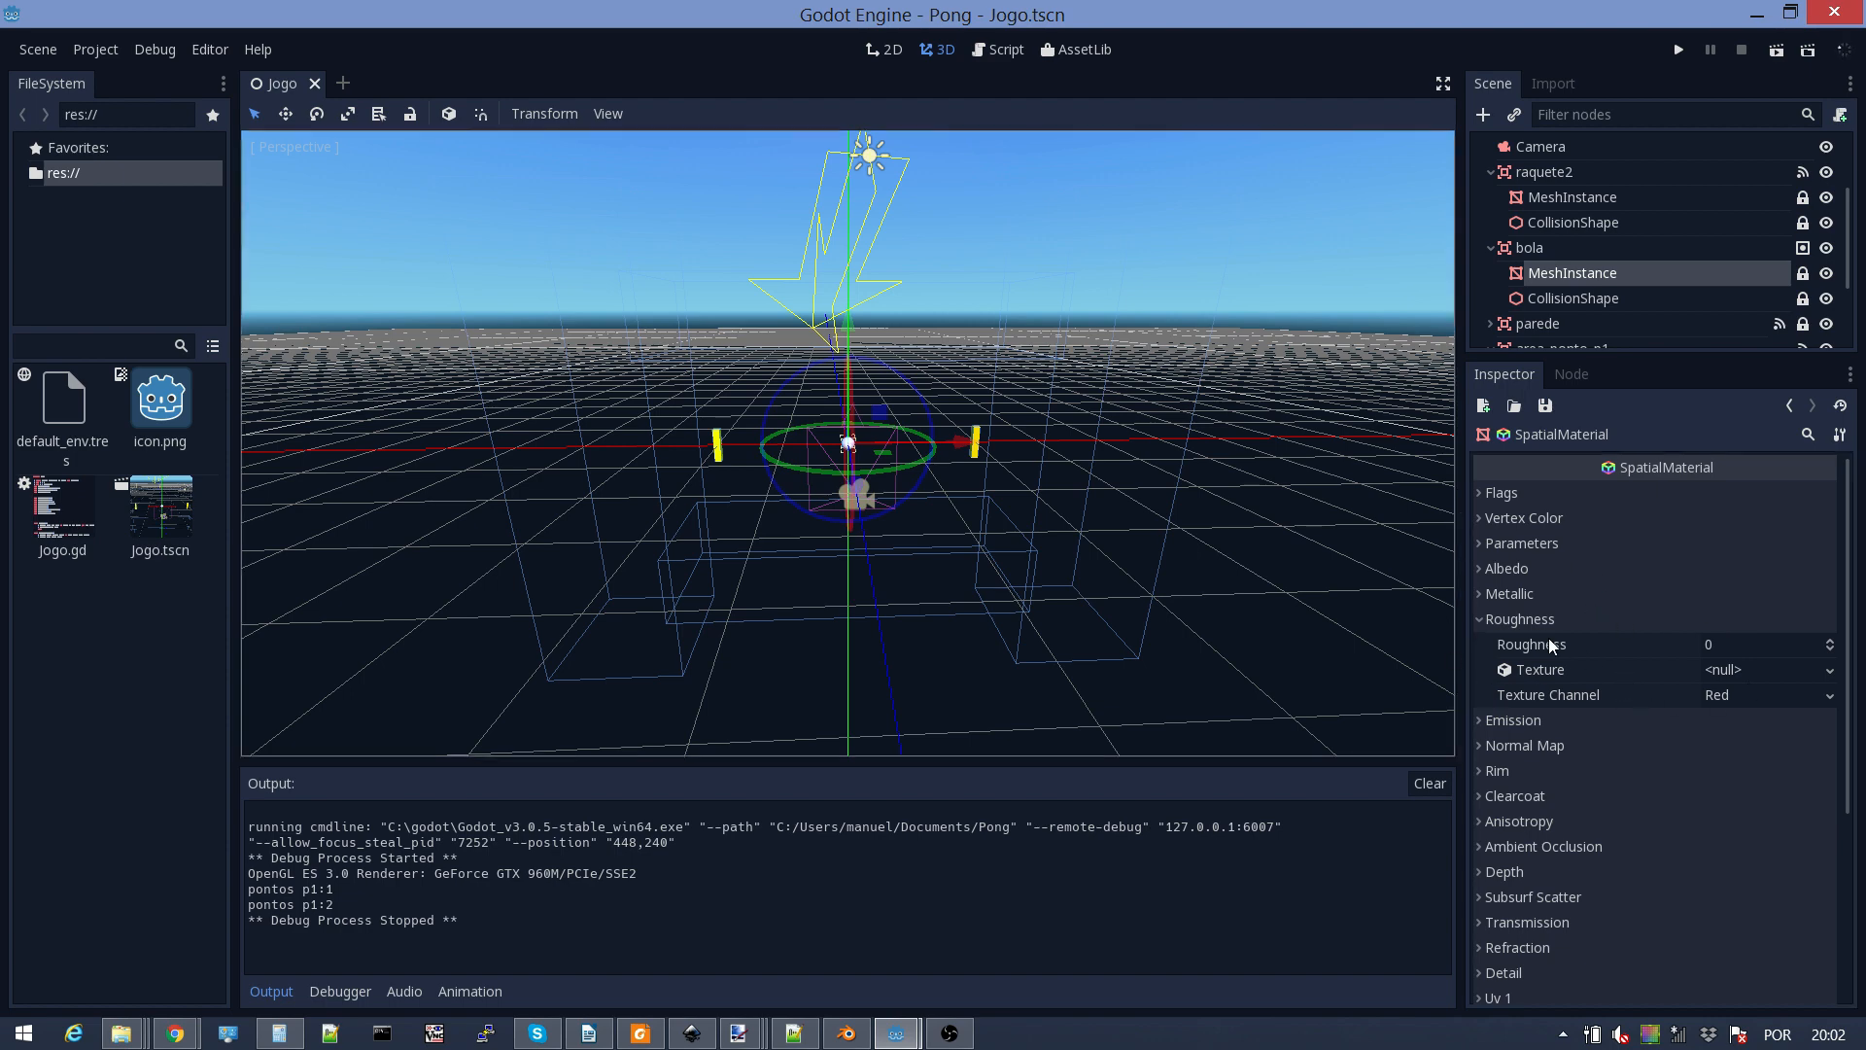
left_click(1479, 569)
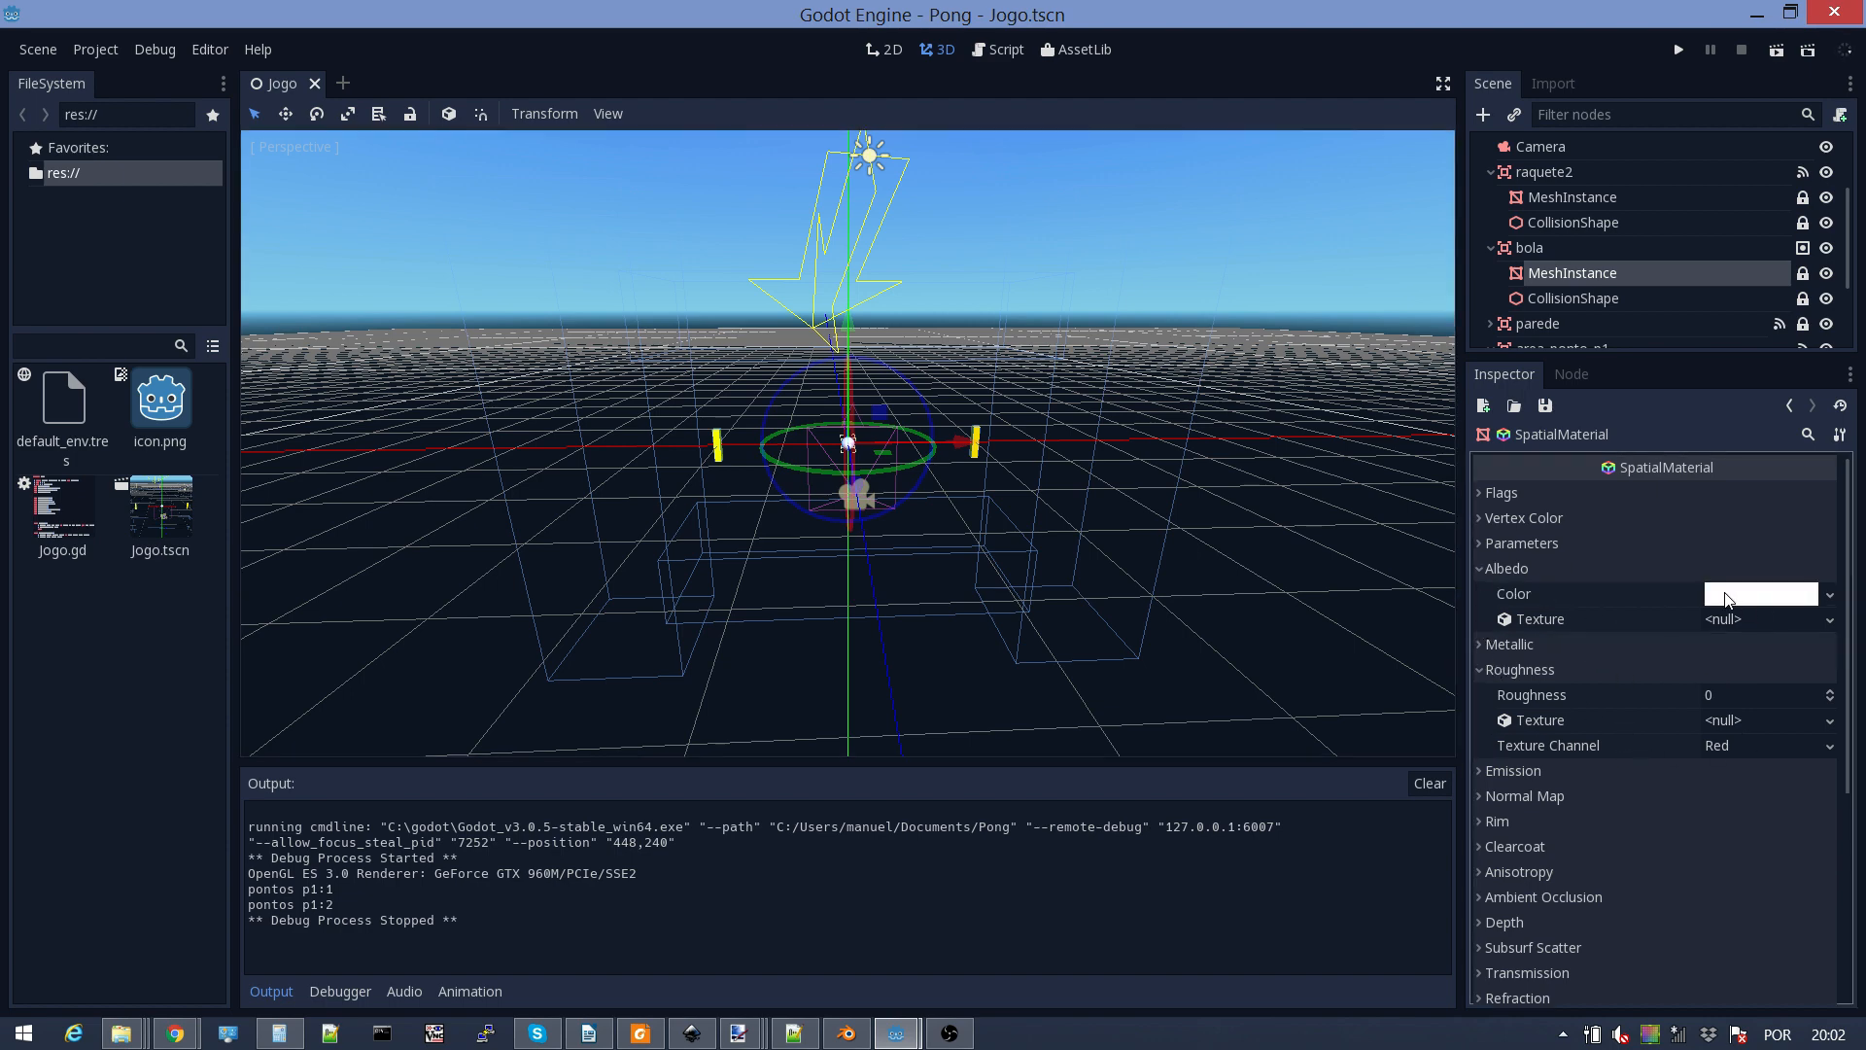
Step: Set the albedo colour of the ball's material to pure red (ff0000)
scroll(912, 518, "up", 5)
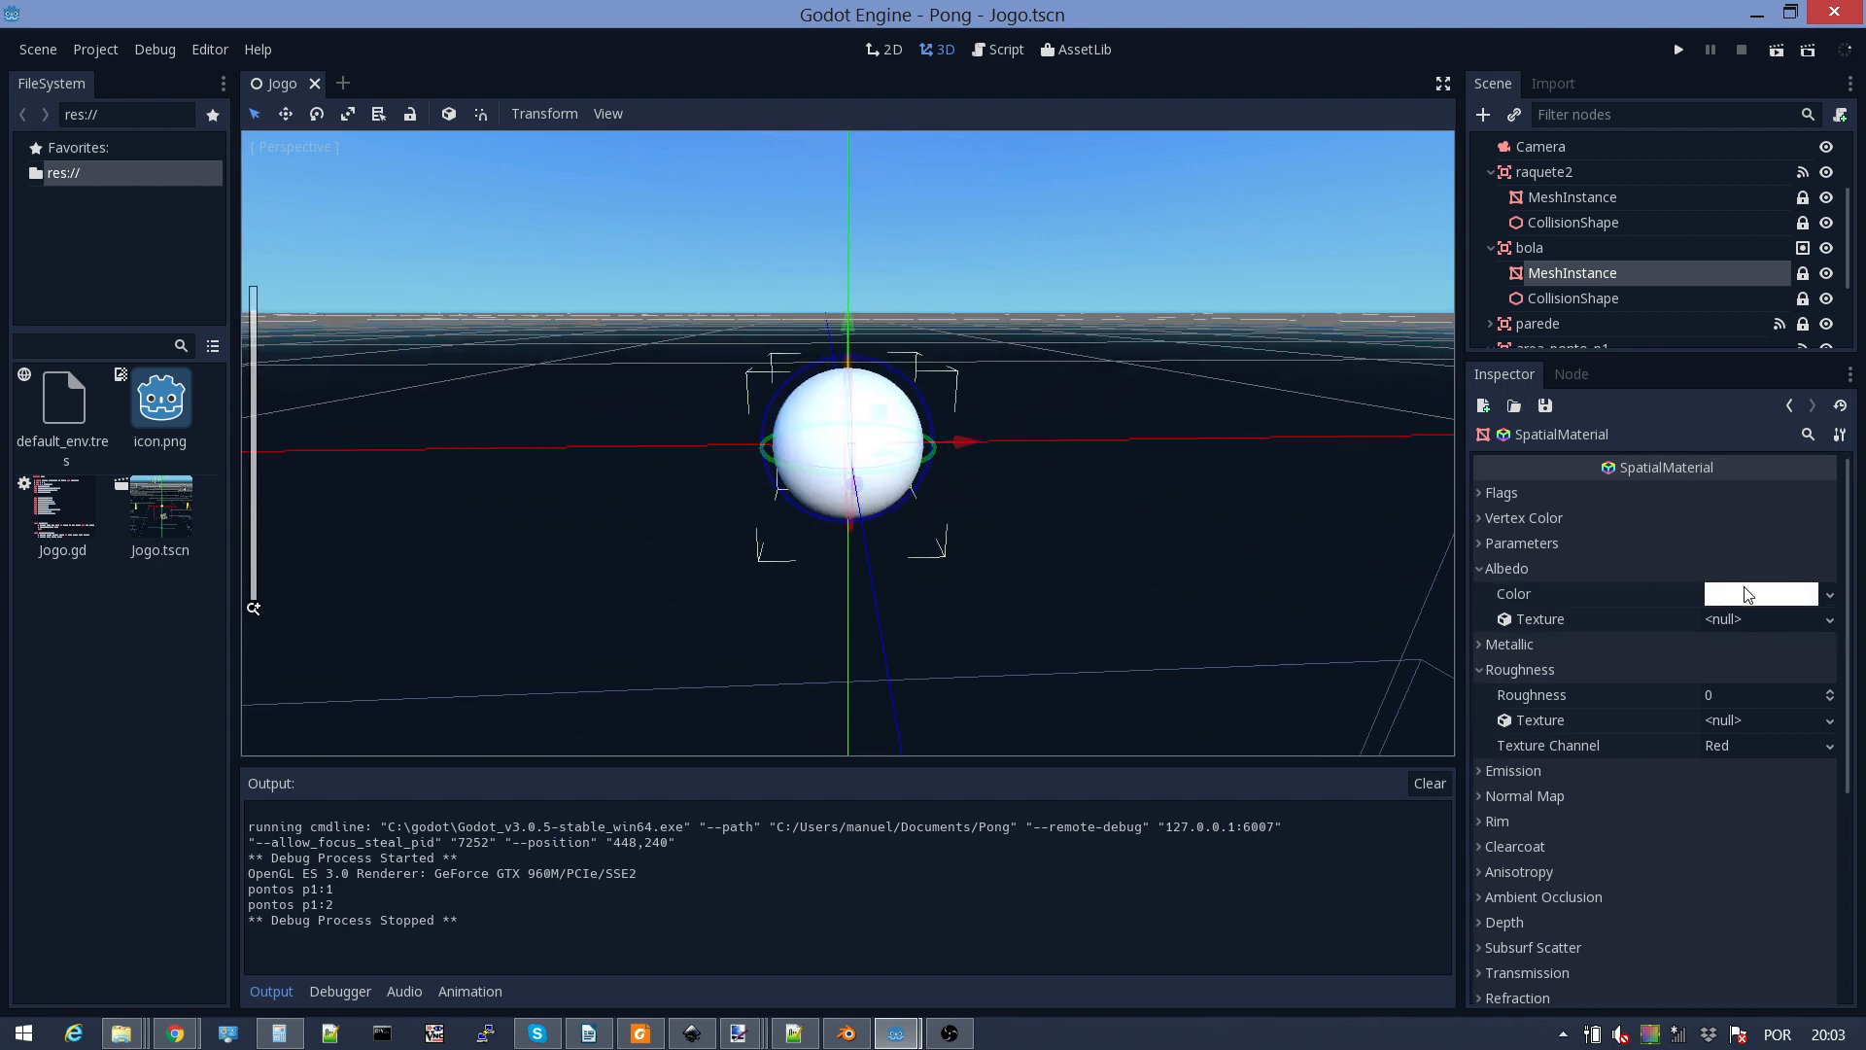
left_click(1744, 594)
left_click_drag(1714, 638, 1814, 563)
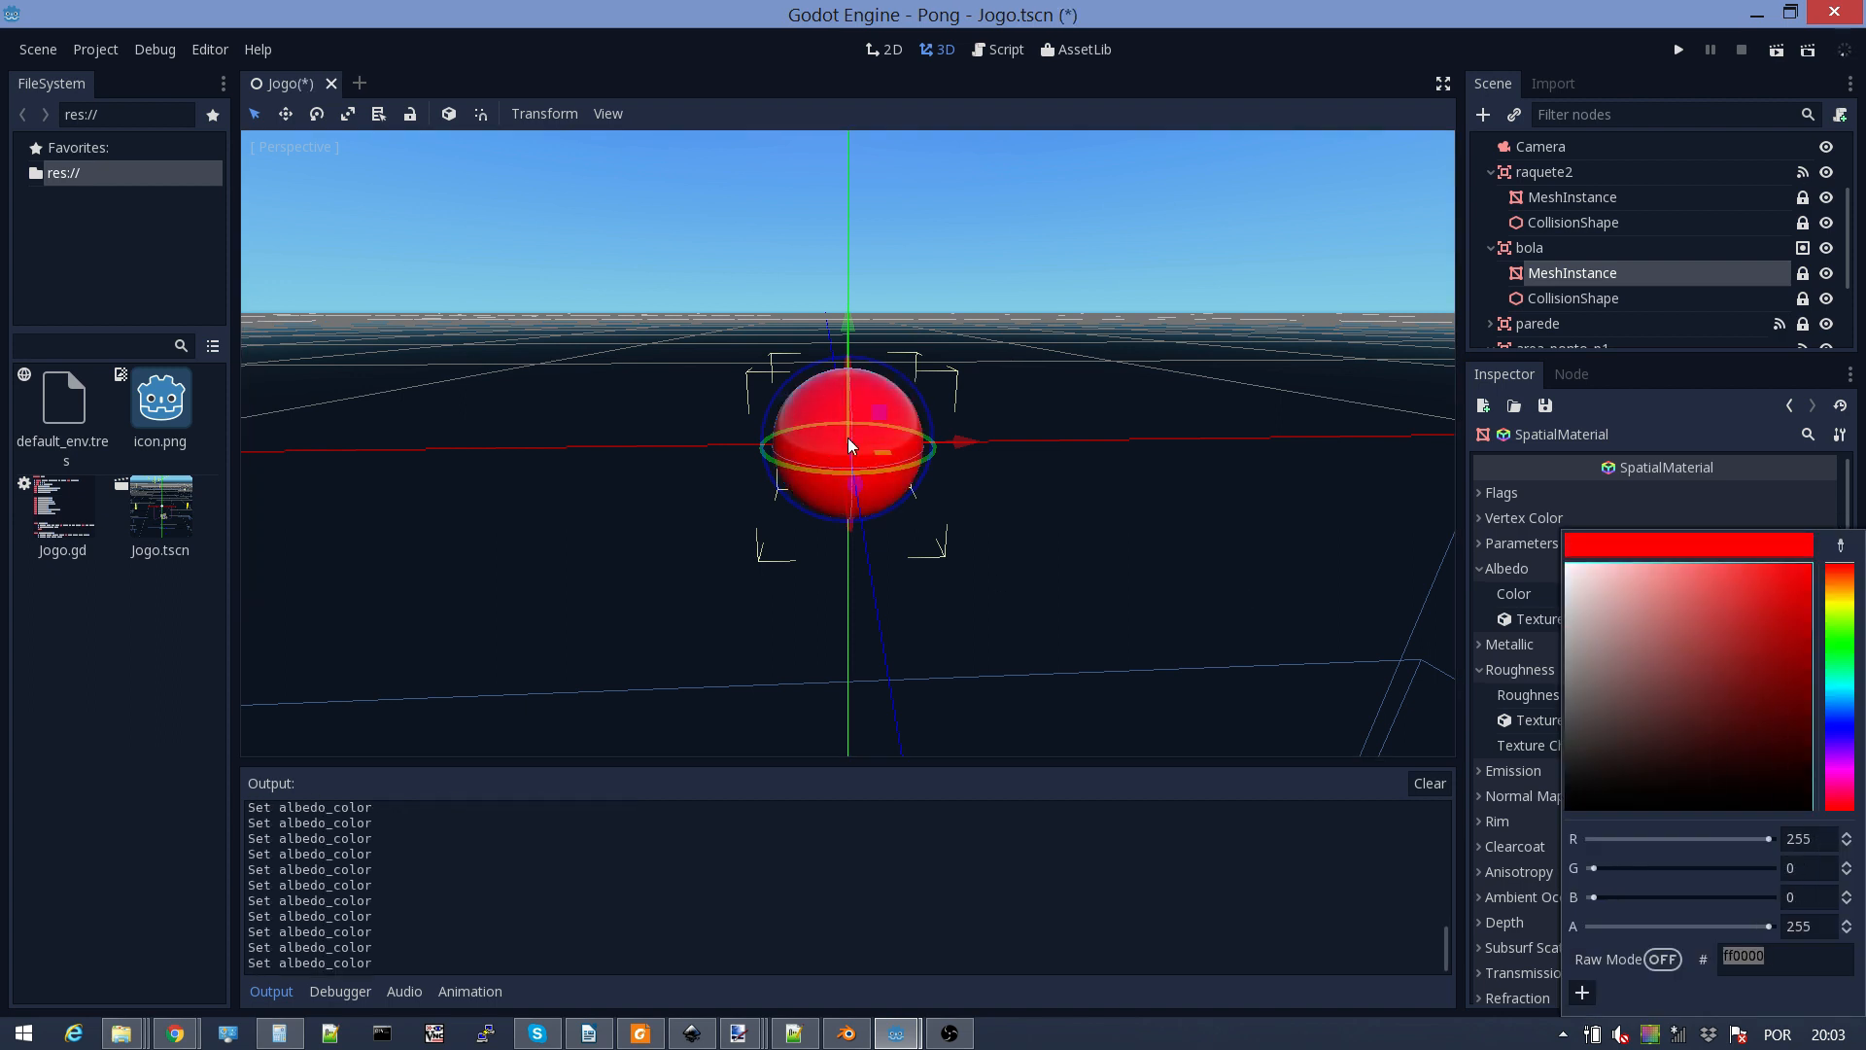
left_click(1663, 400)
Step: Try roughness values of 1, 0 and 0.5 on the ball's material
left_click(1478, 670)
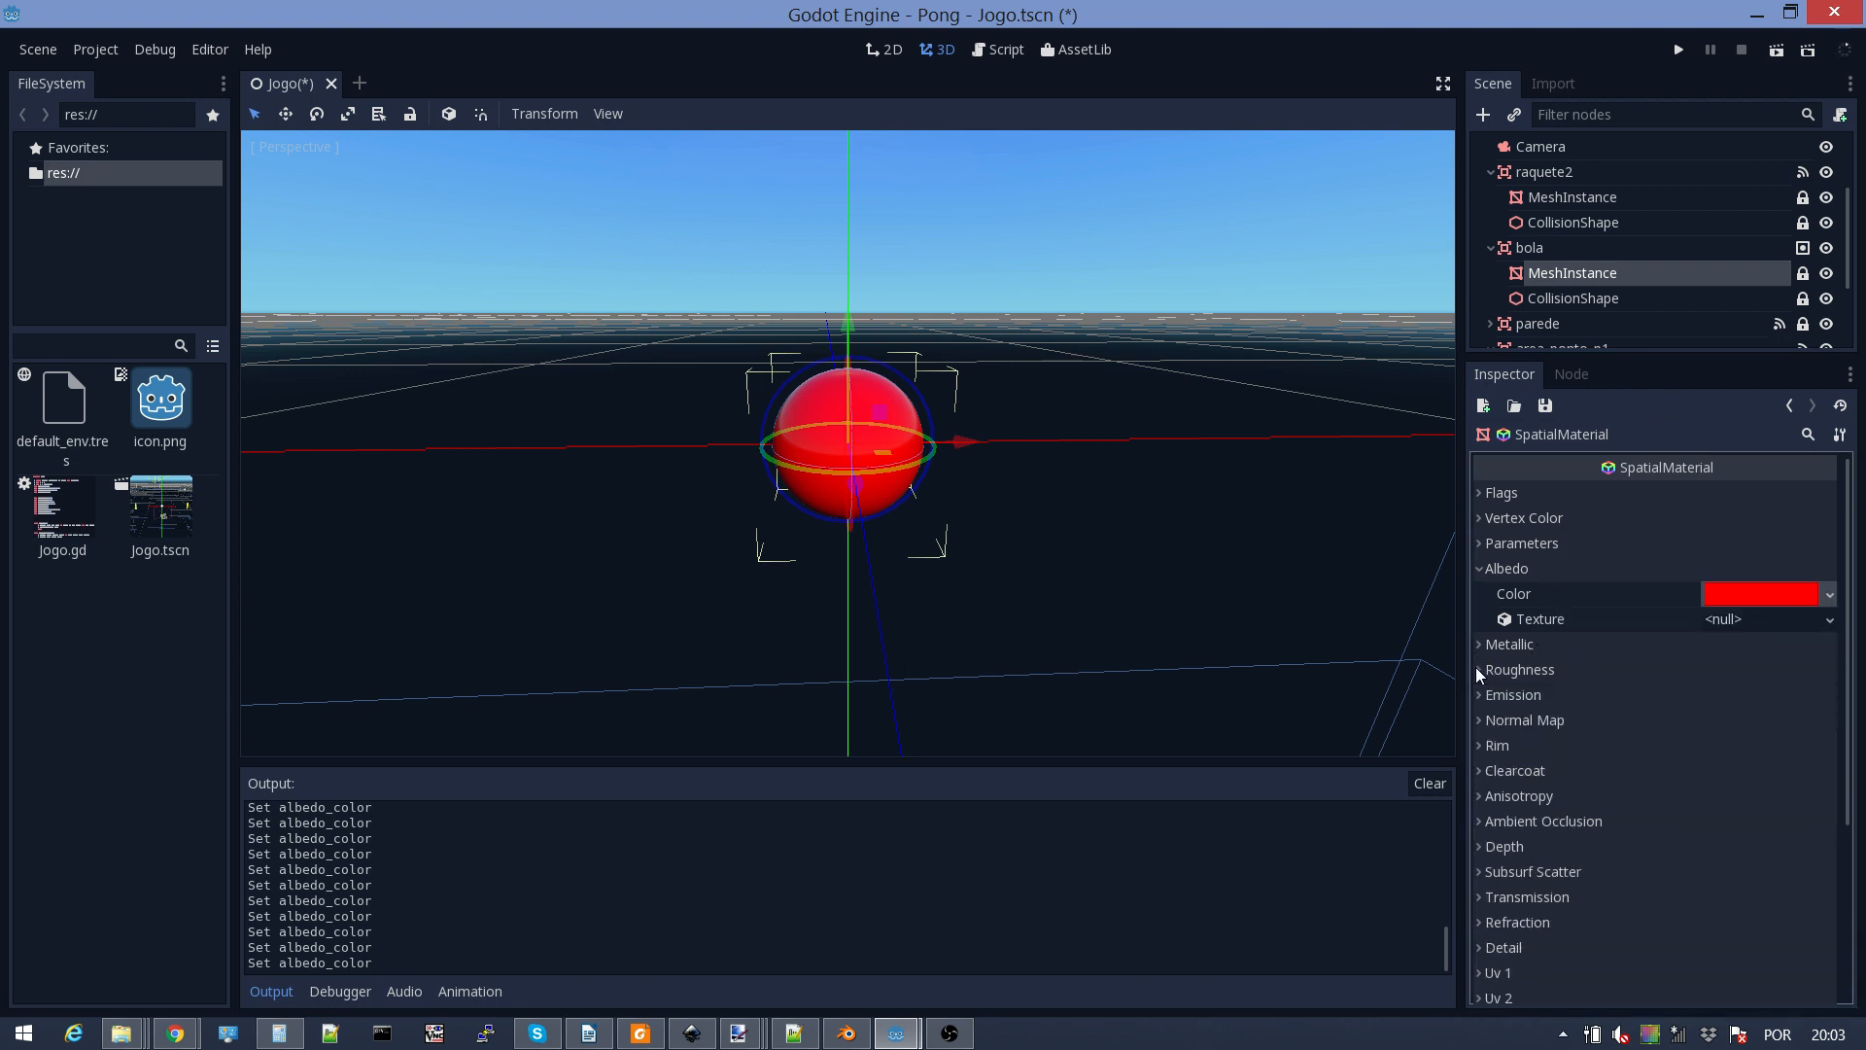
left_click(1479, 668)
left_click(1708, 694)
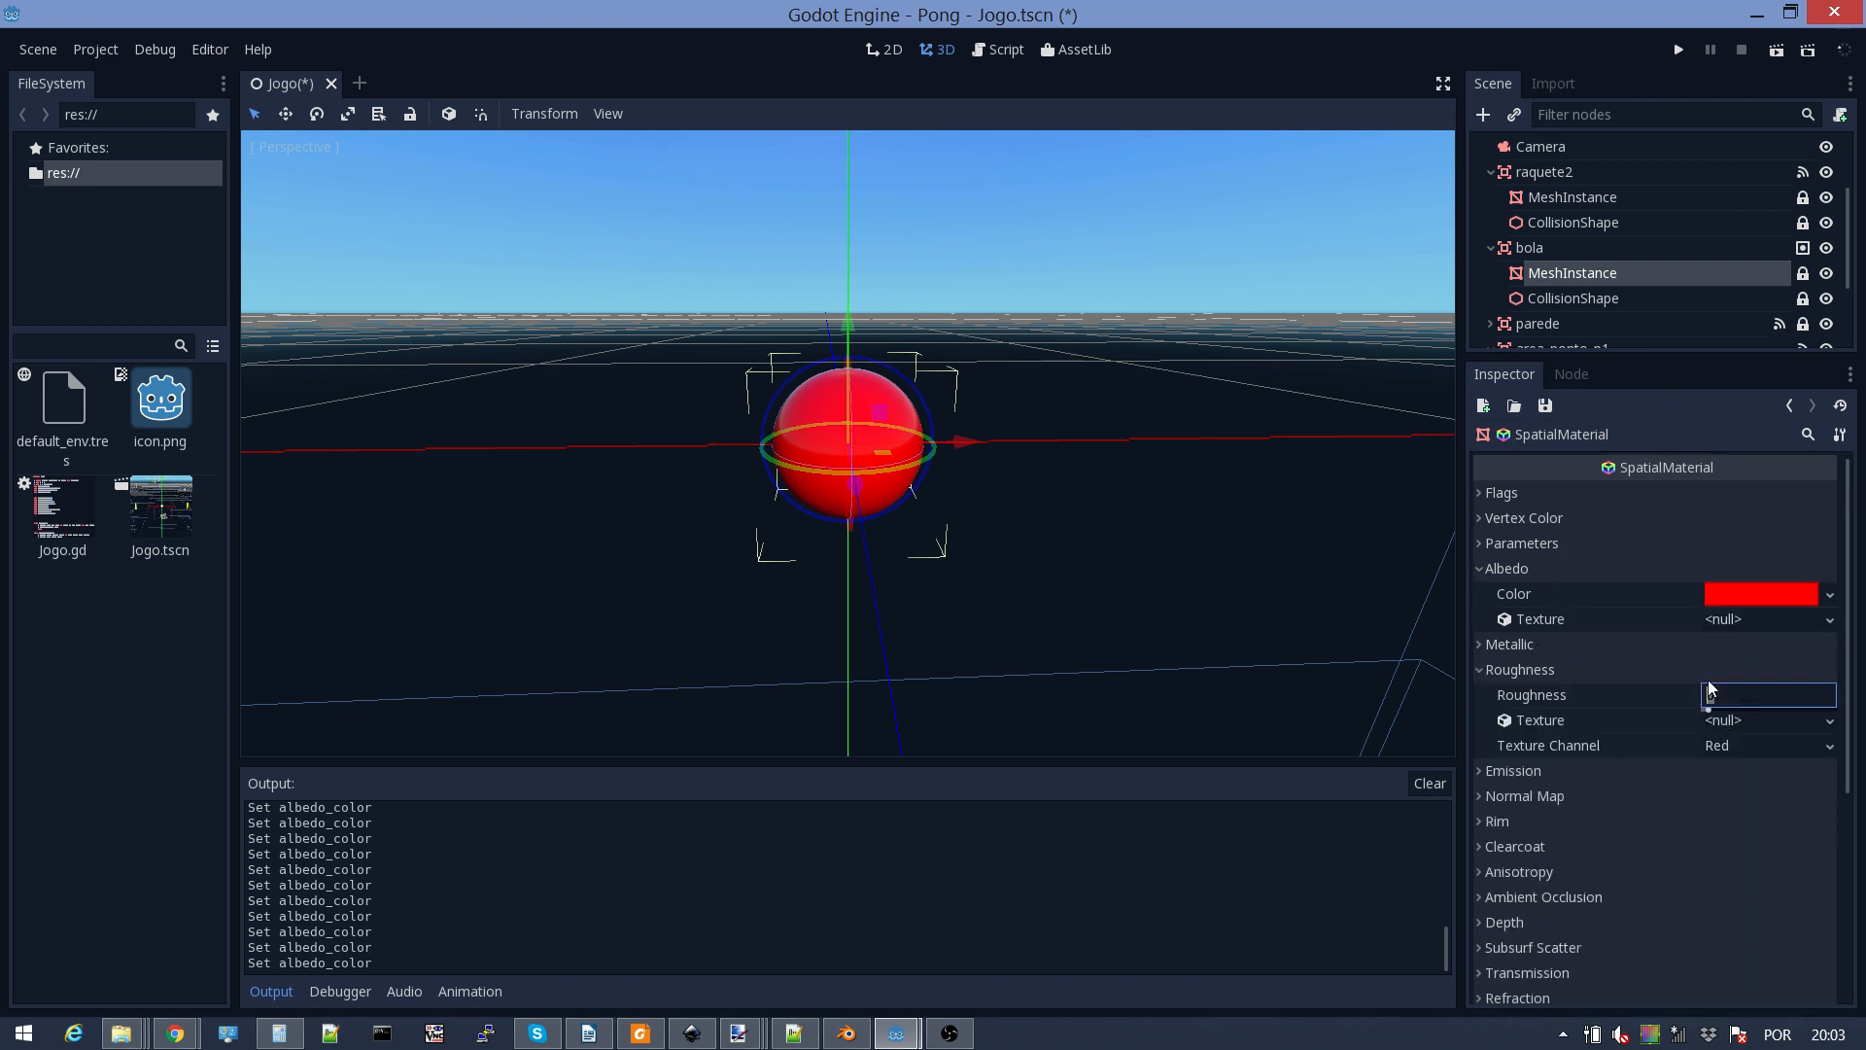
key("Return")
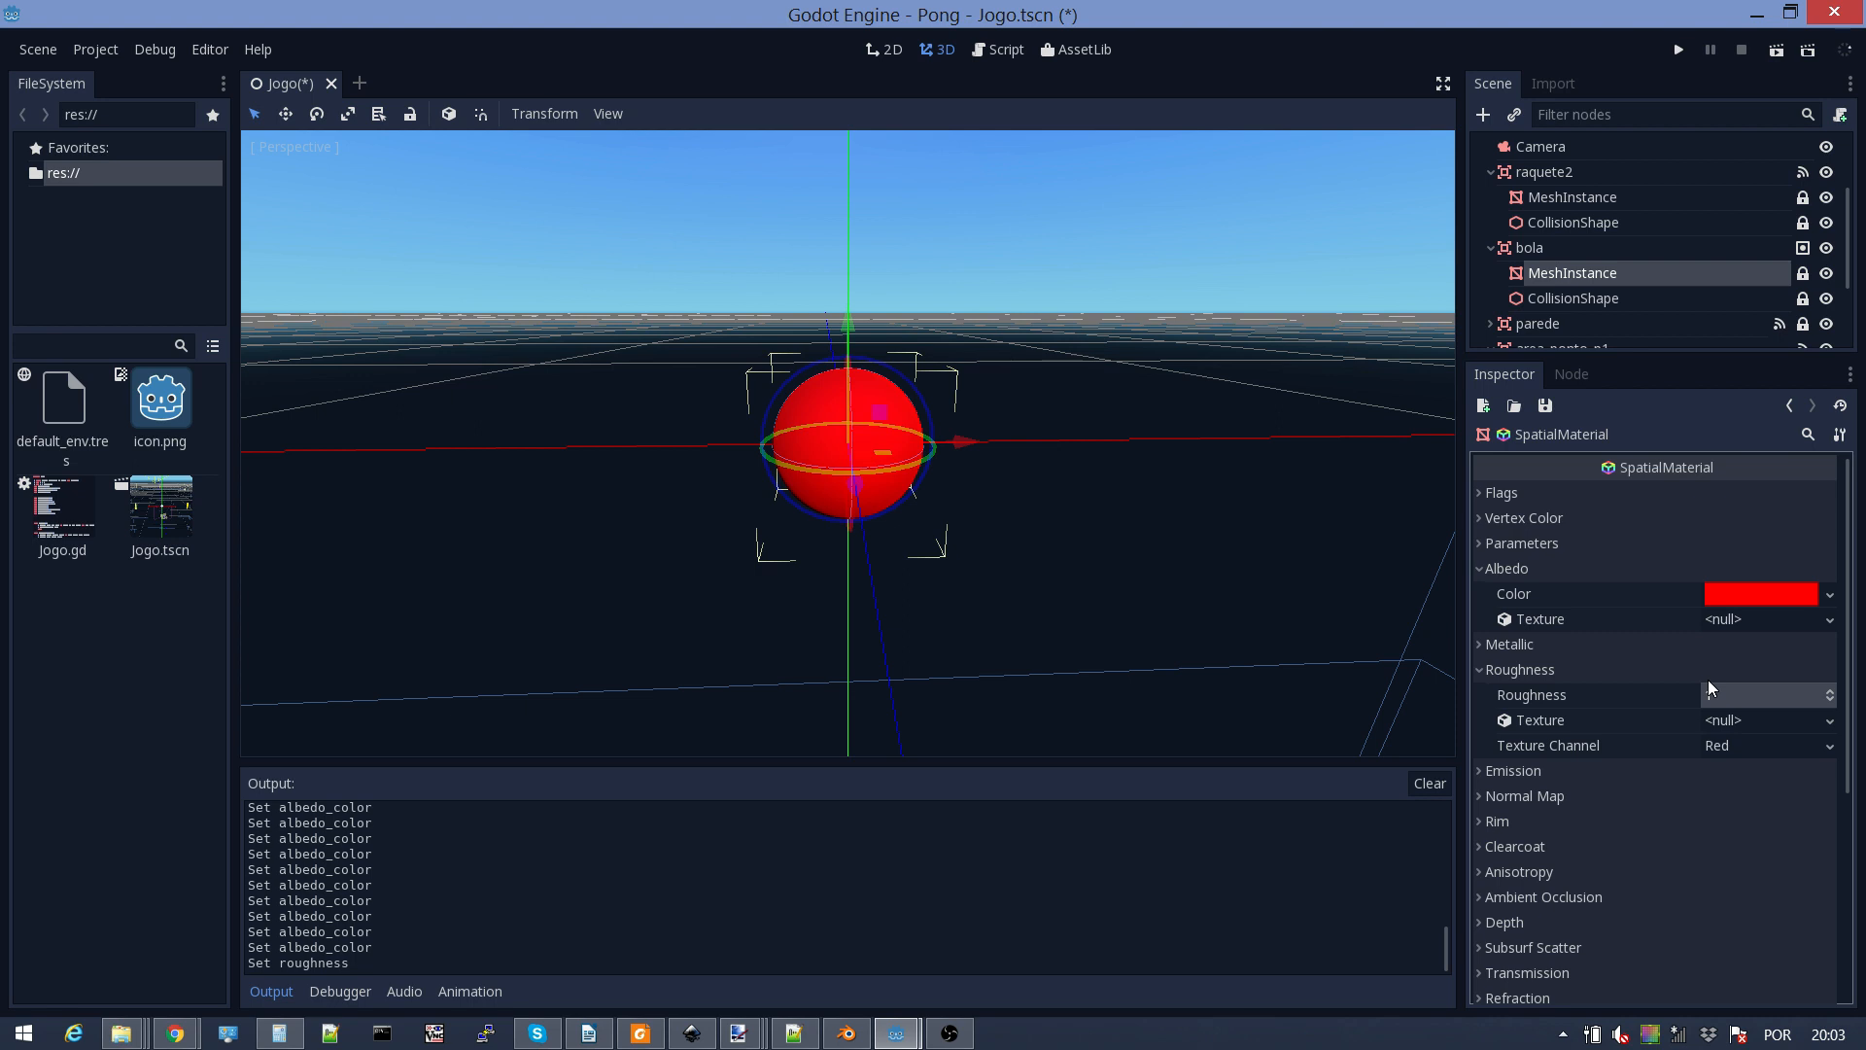
left_click(1730, 693)
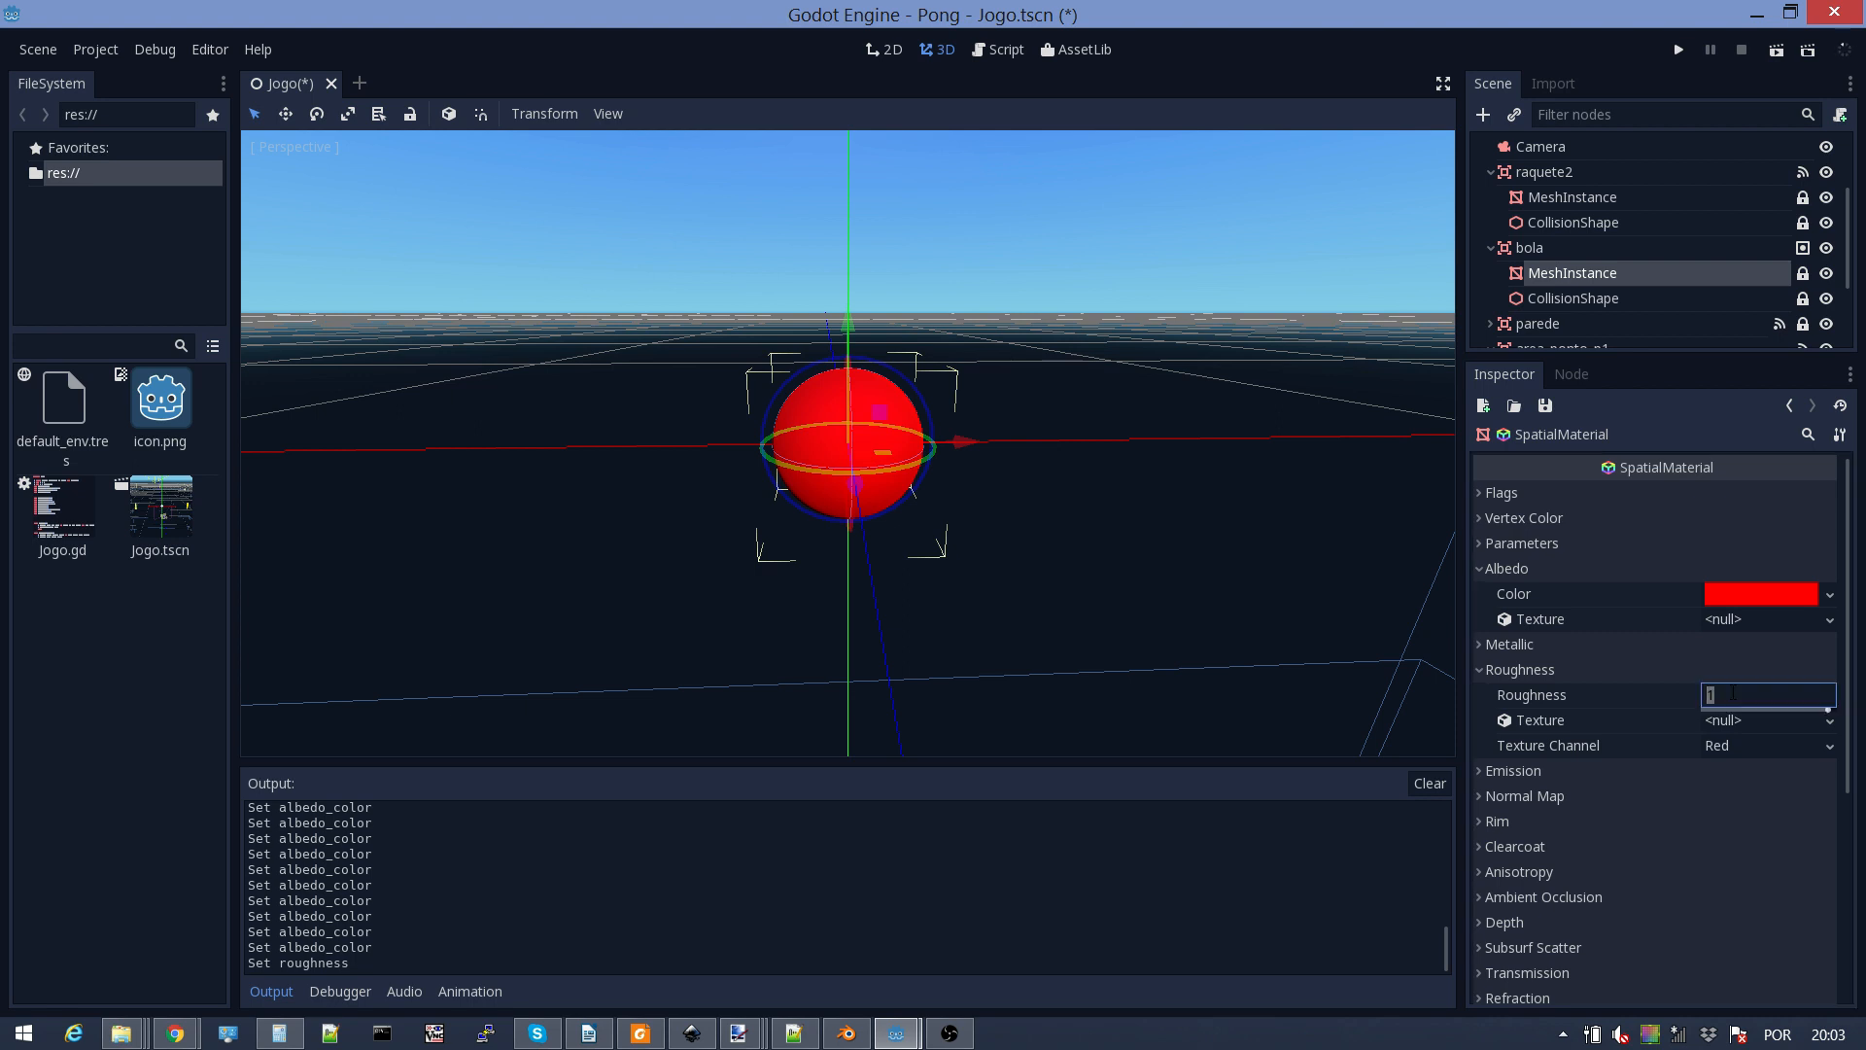
type("0")
key("Return")
left_click(1736, 694)
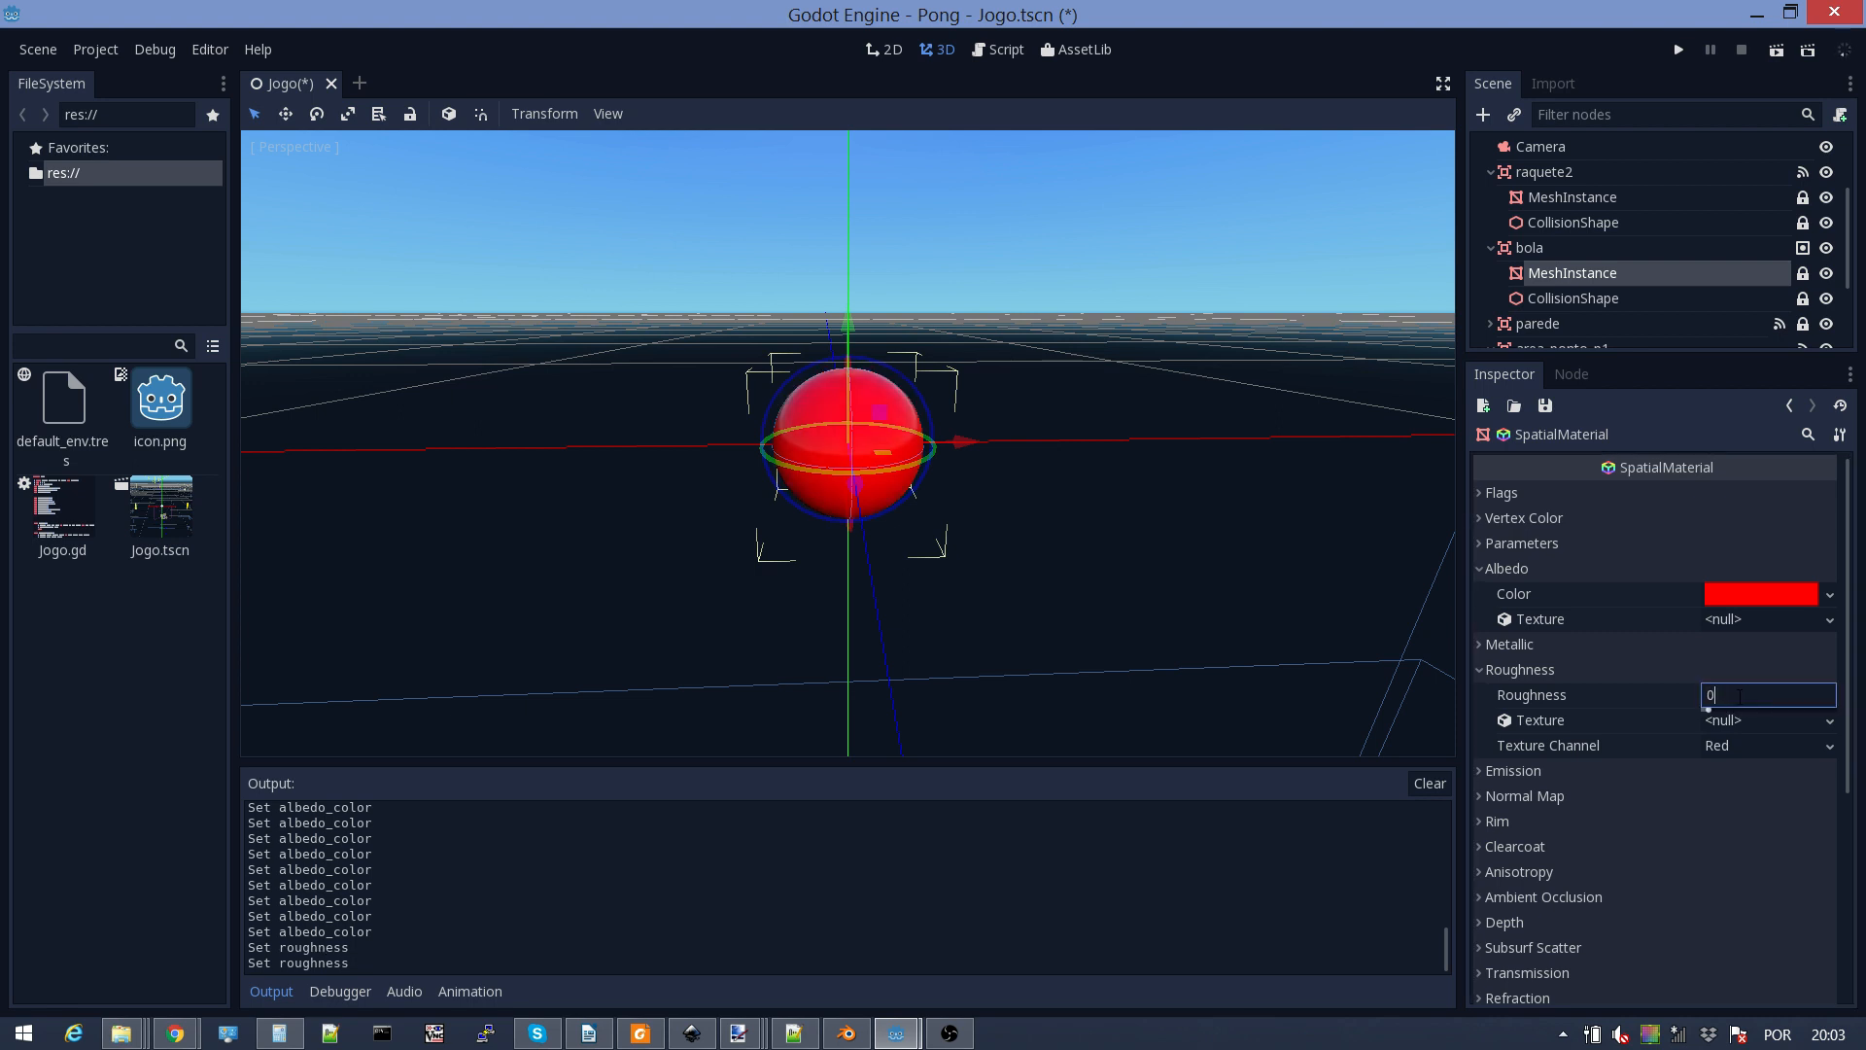
type(".5")
key("Return")
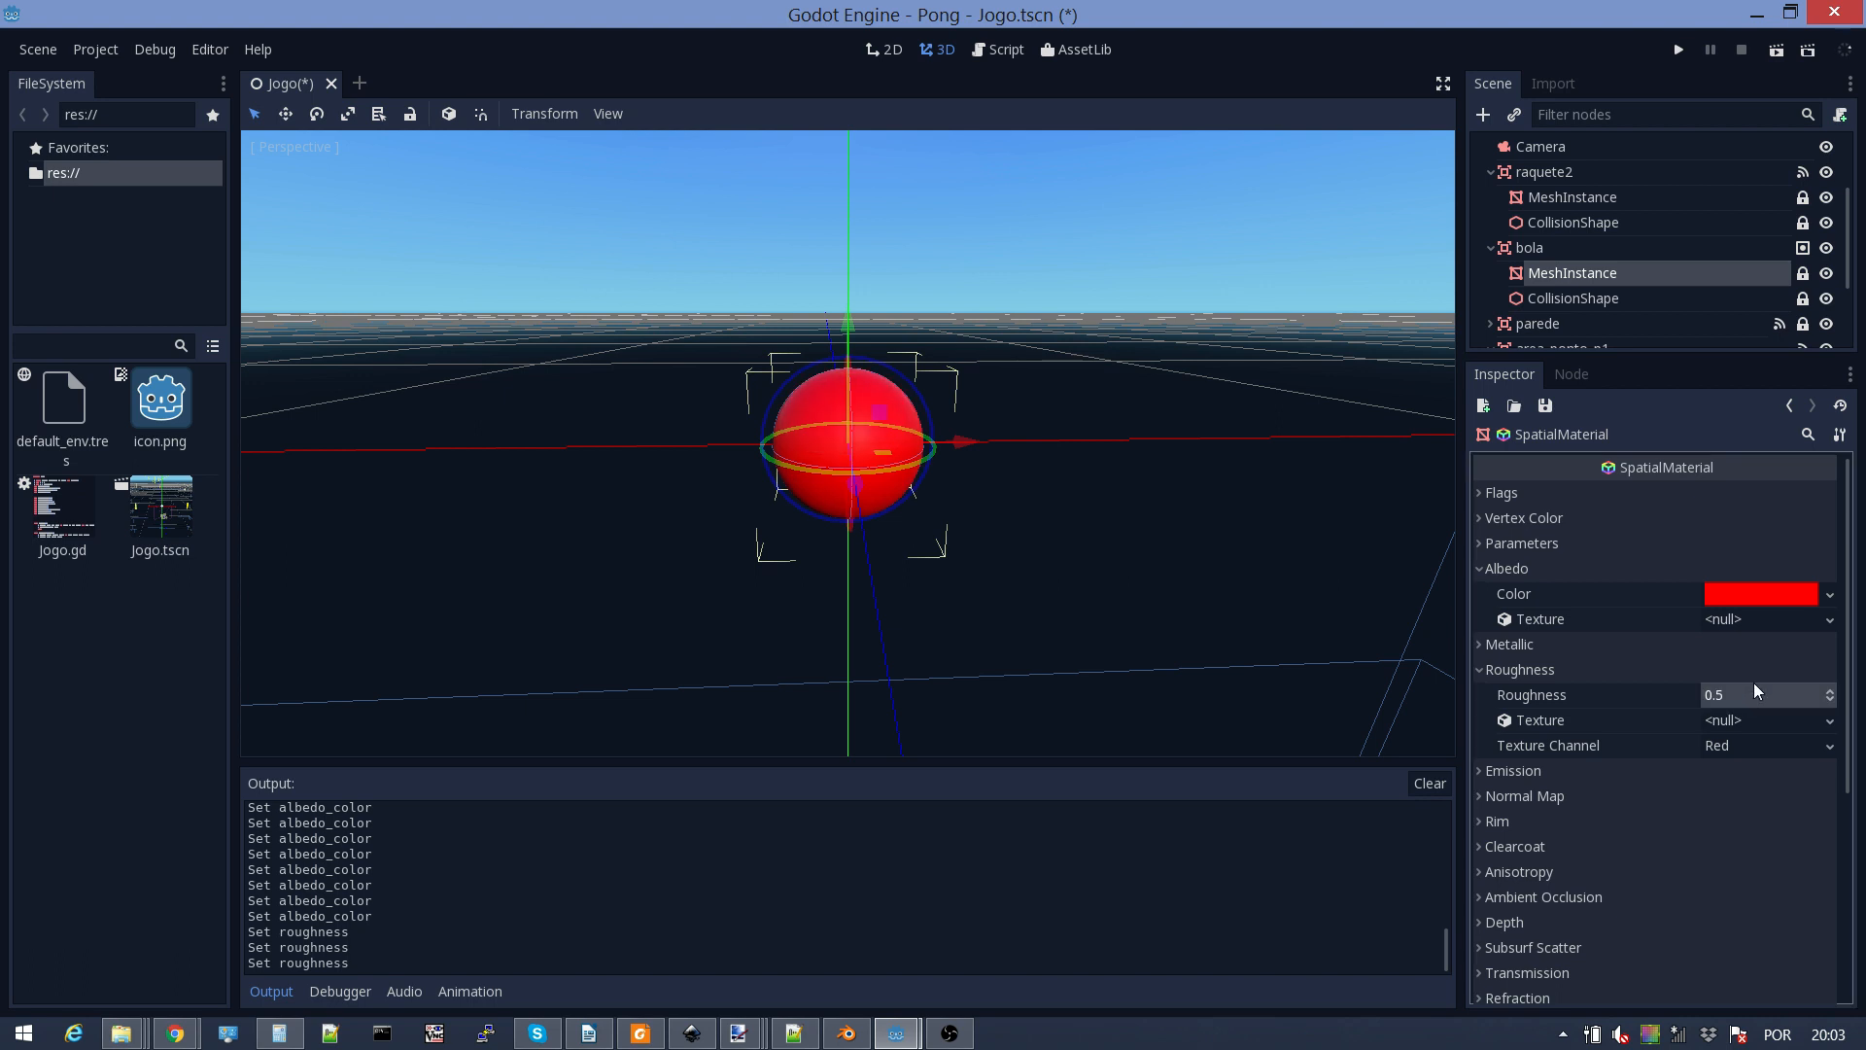
Step: Set the roughness of the ball's material to 0
left_click(1753, 694)
type("0")
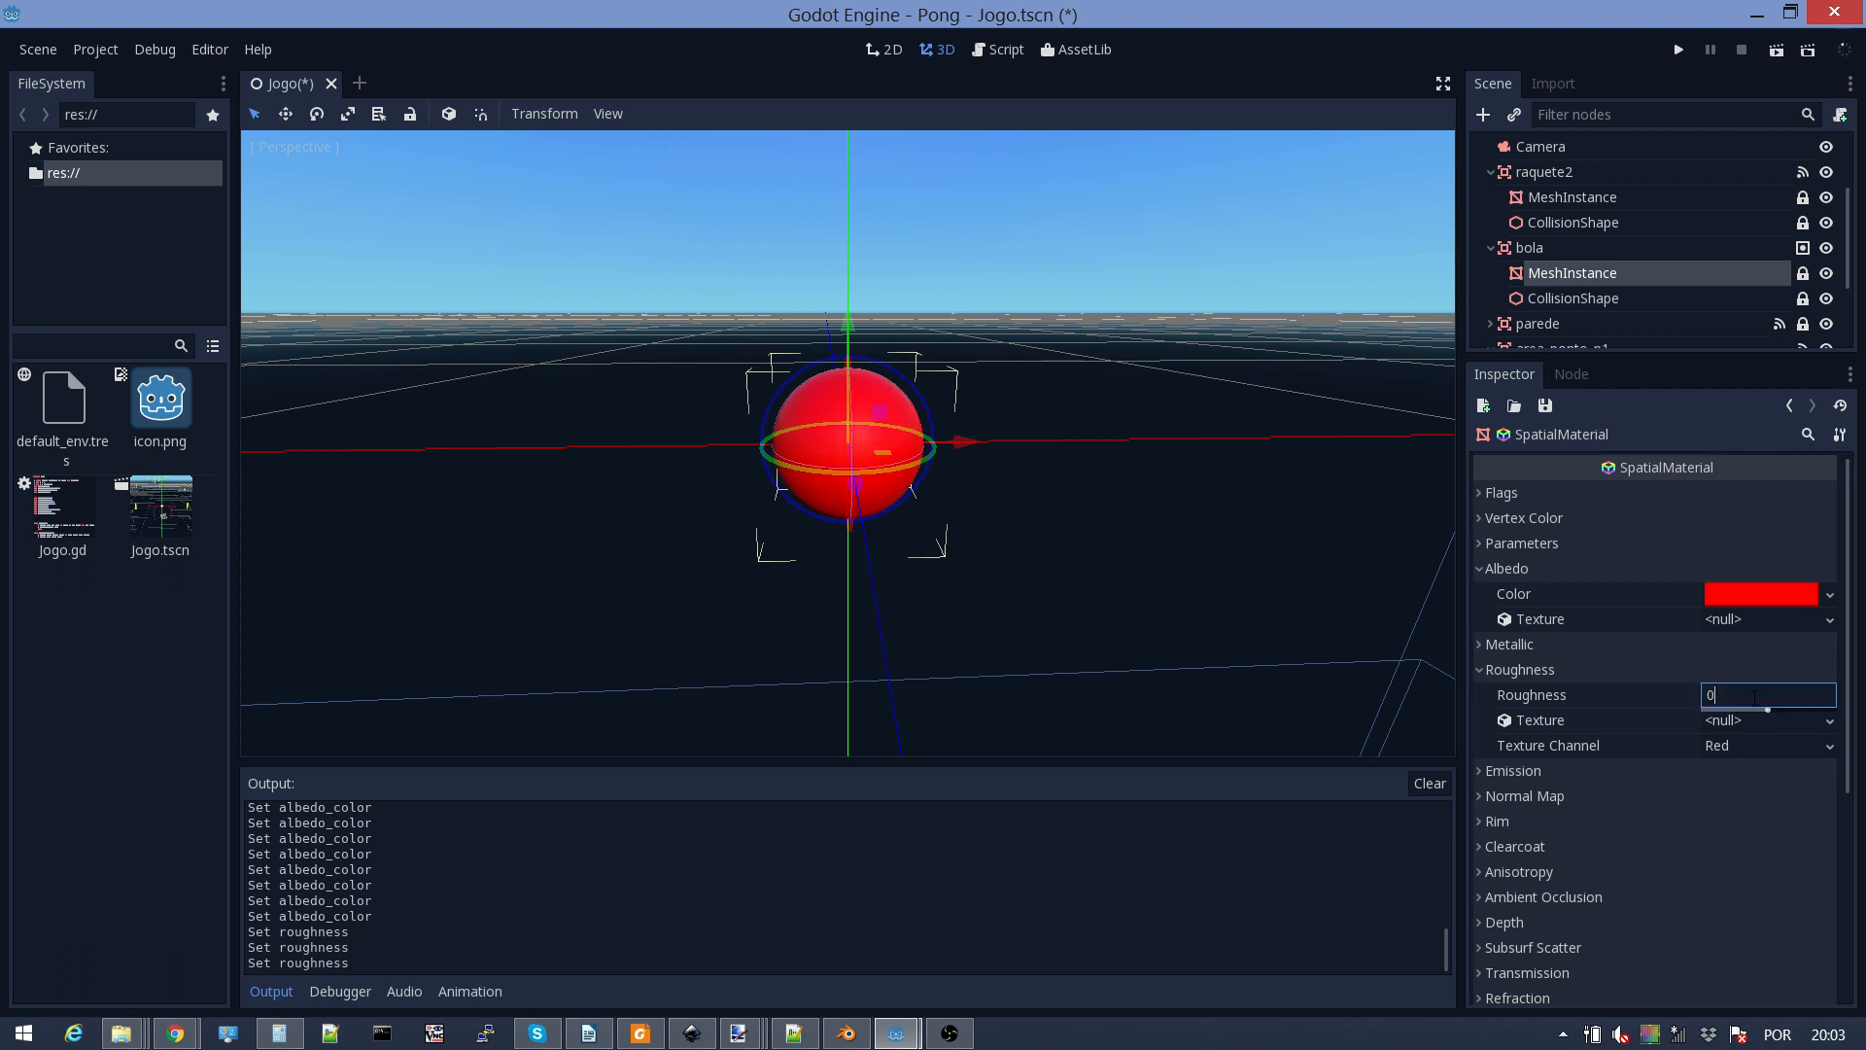
key("Return")
Step: Run the project, play several rallies with both paddles to check the red ball's material, and close the game
scroll(1180, 393, "down", 10)
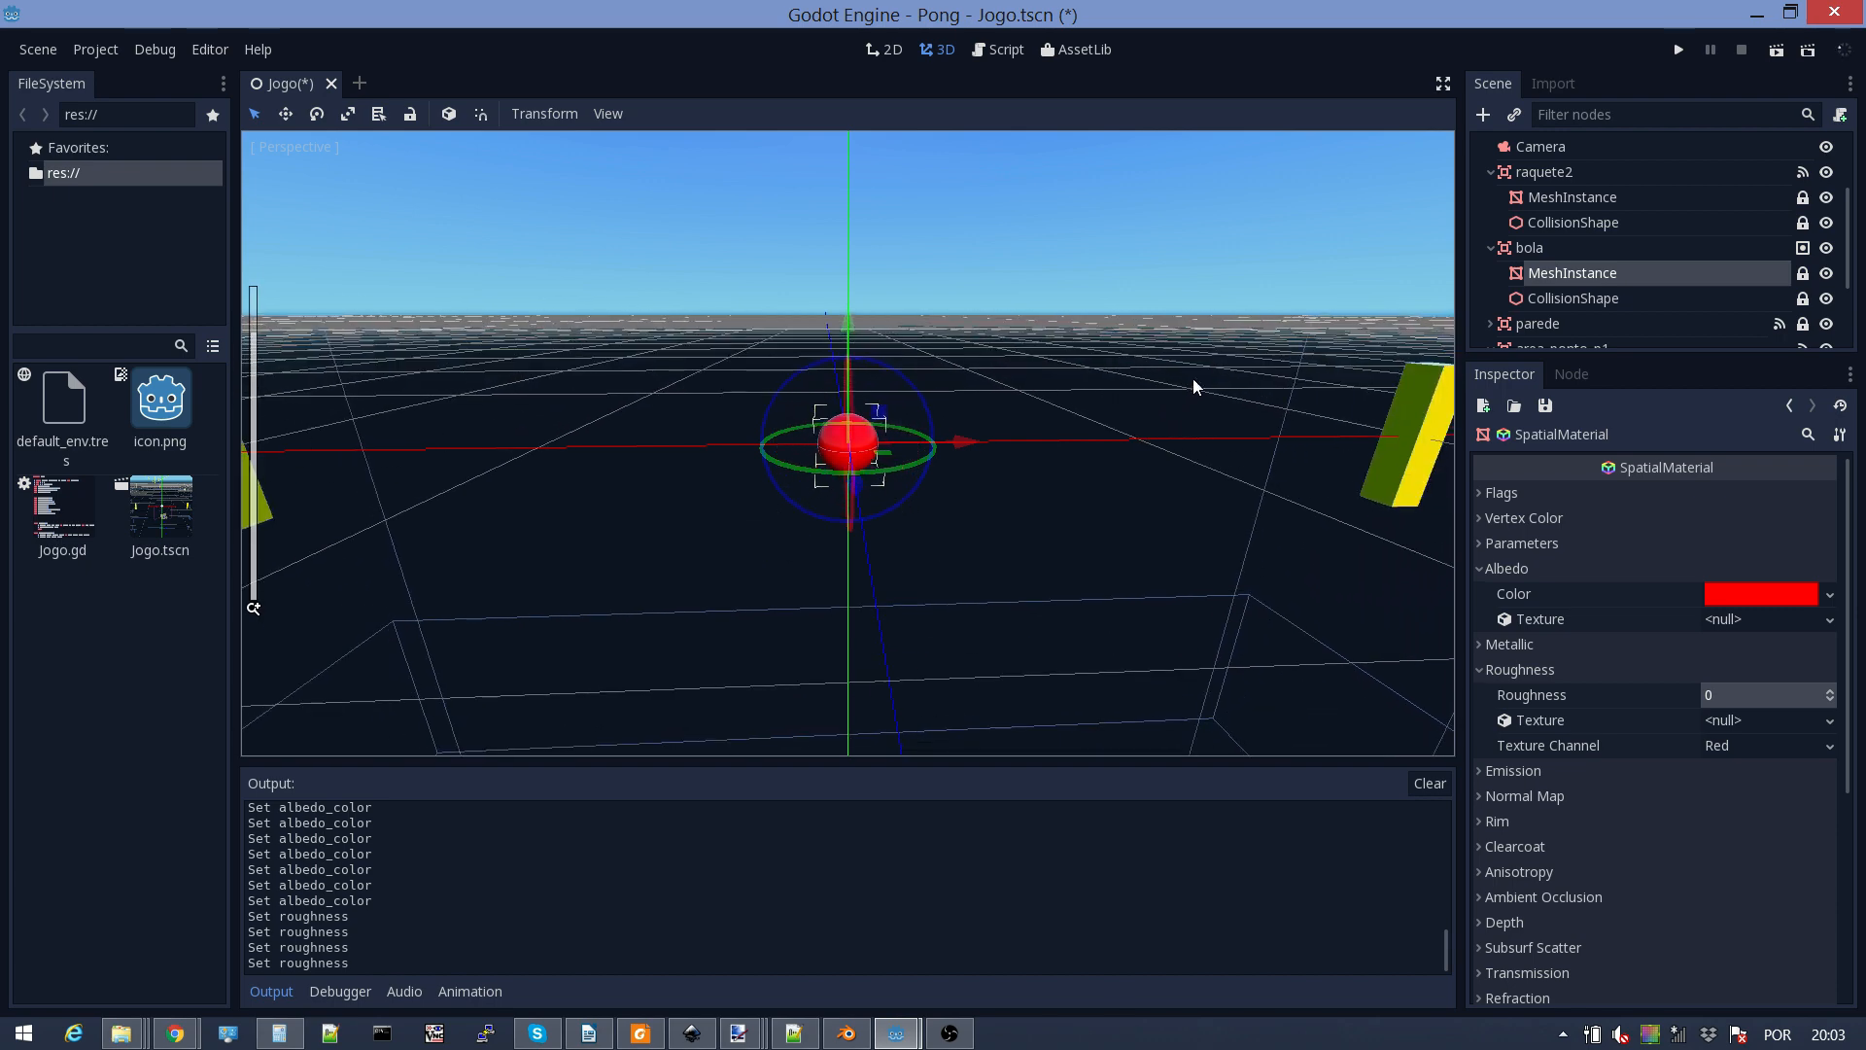
left_click(1679, 49)
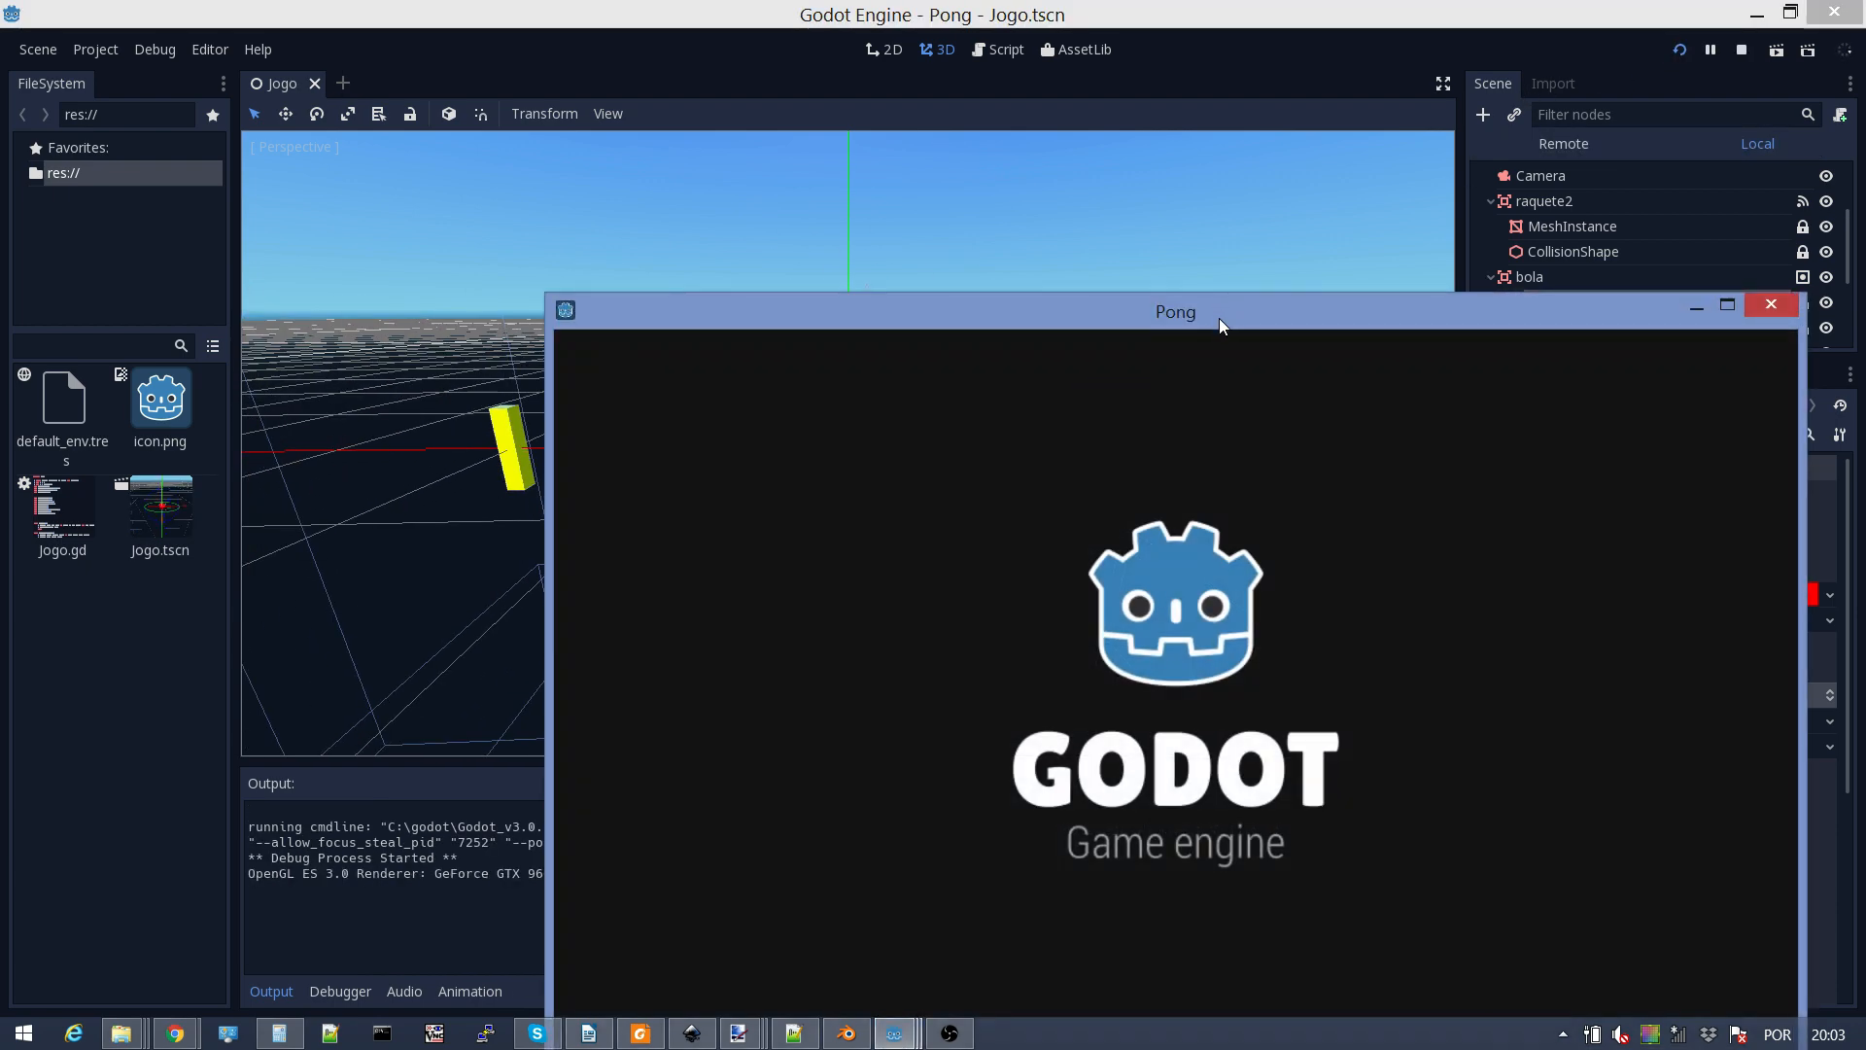
left_click_drag(1219, 319, 962, 121)
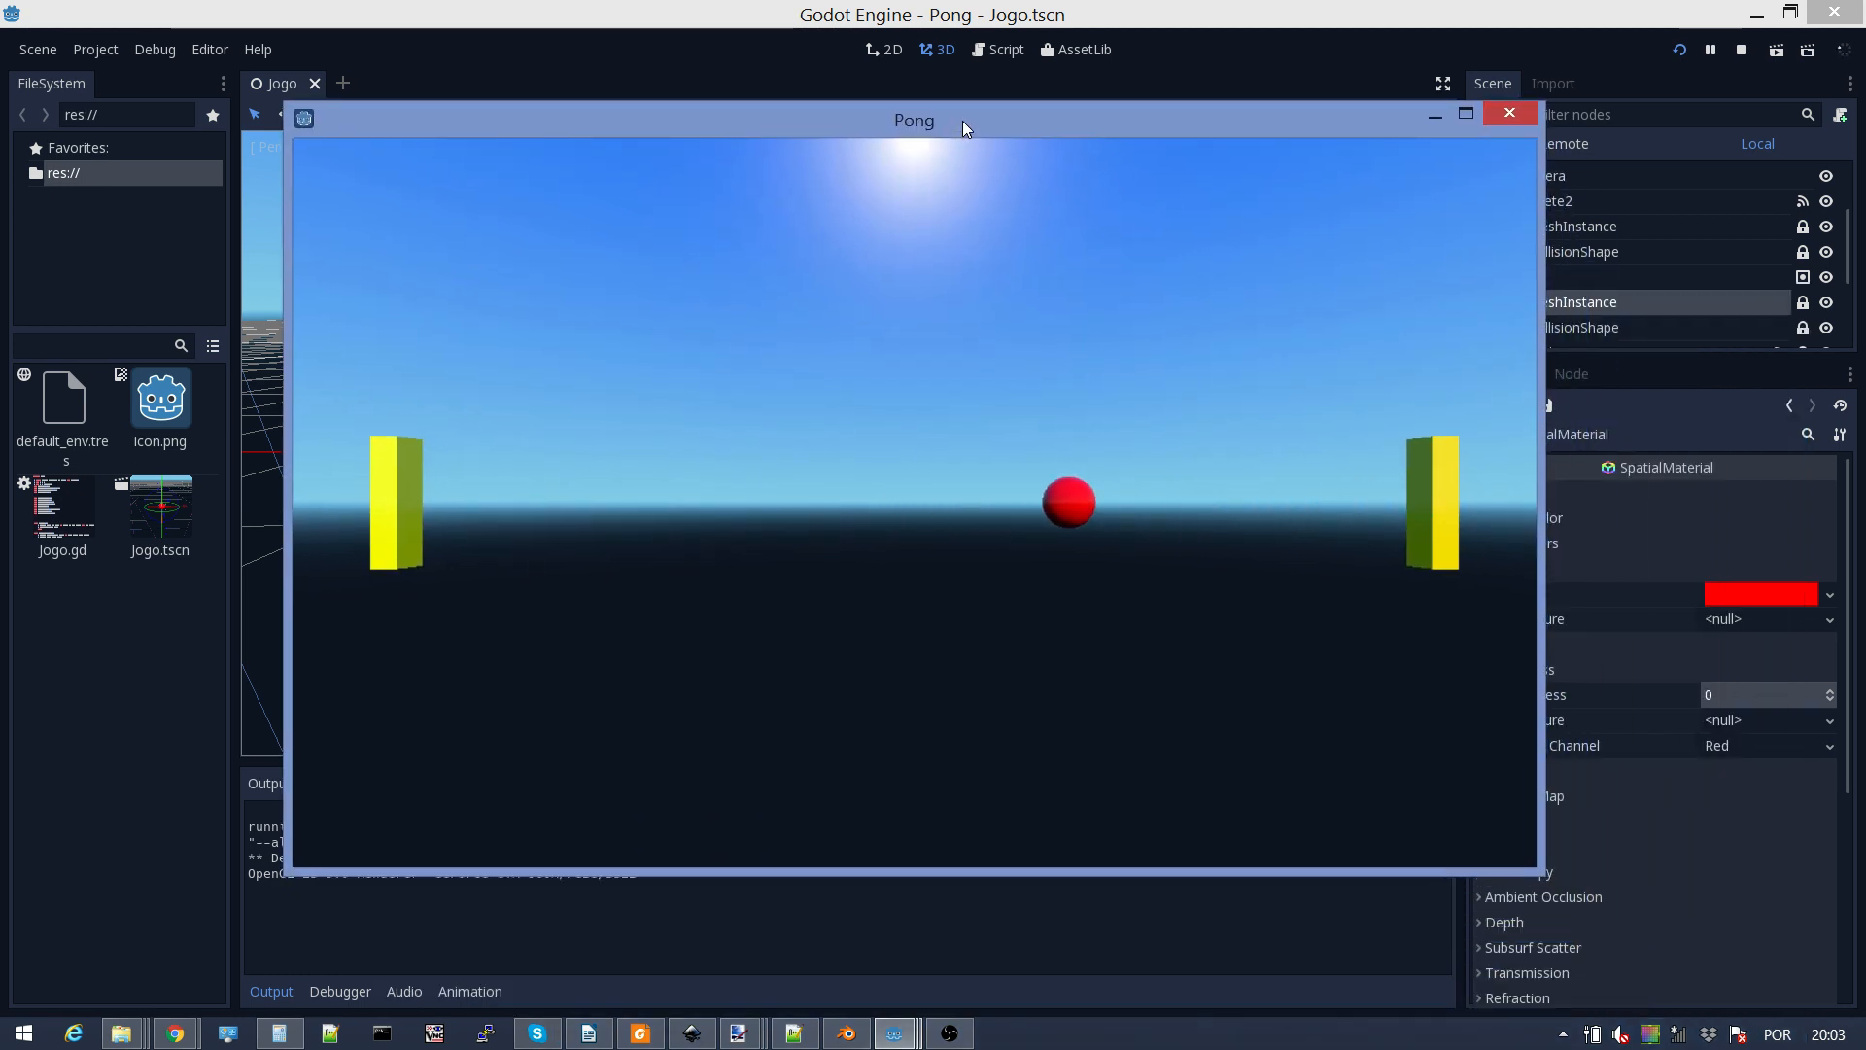
key("s")
key("w")
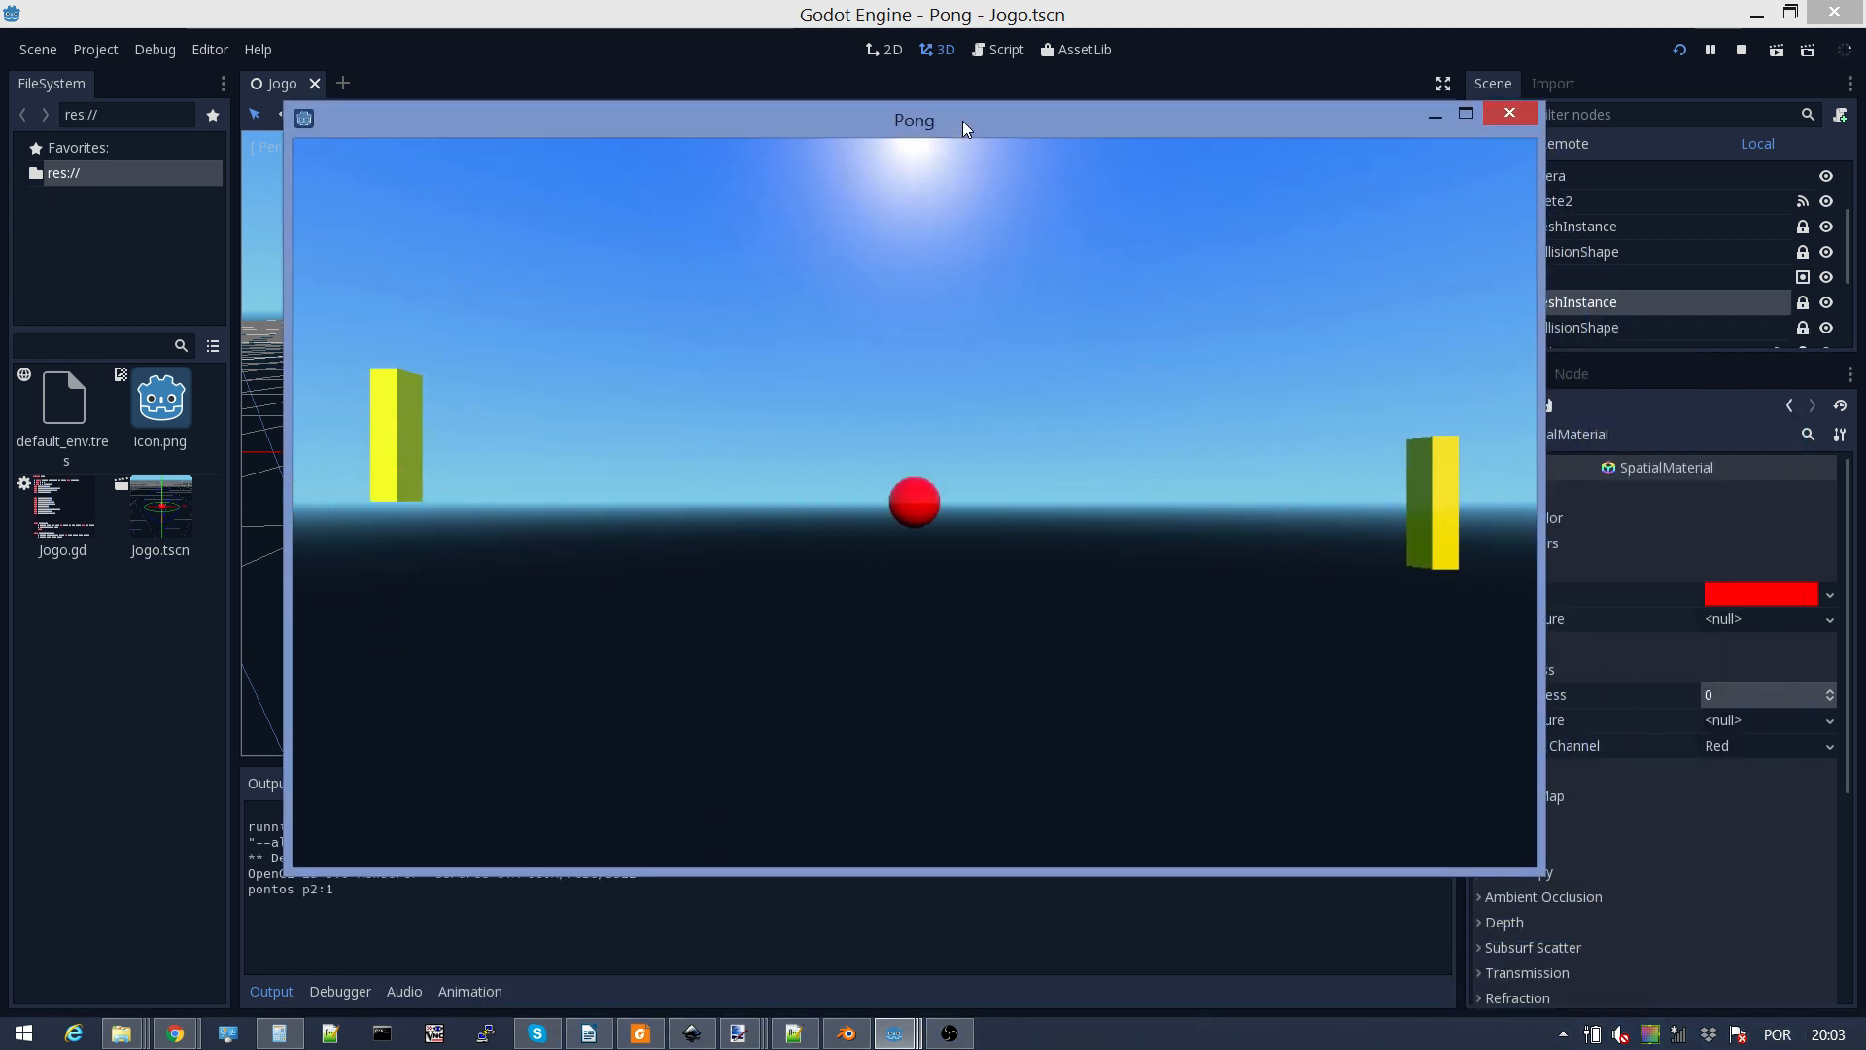
key("s")
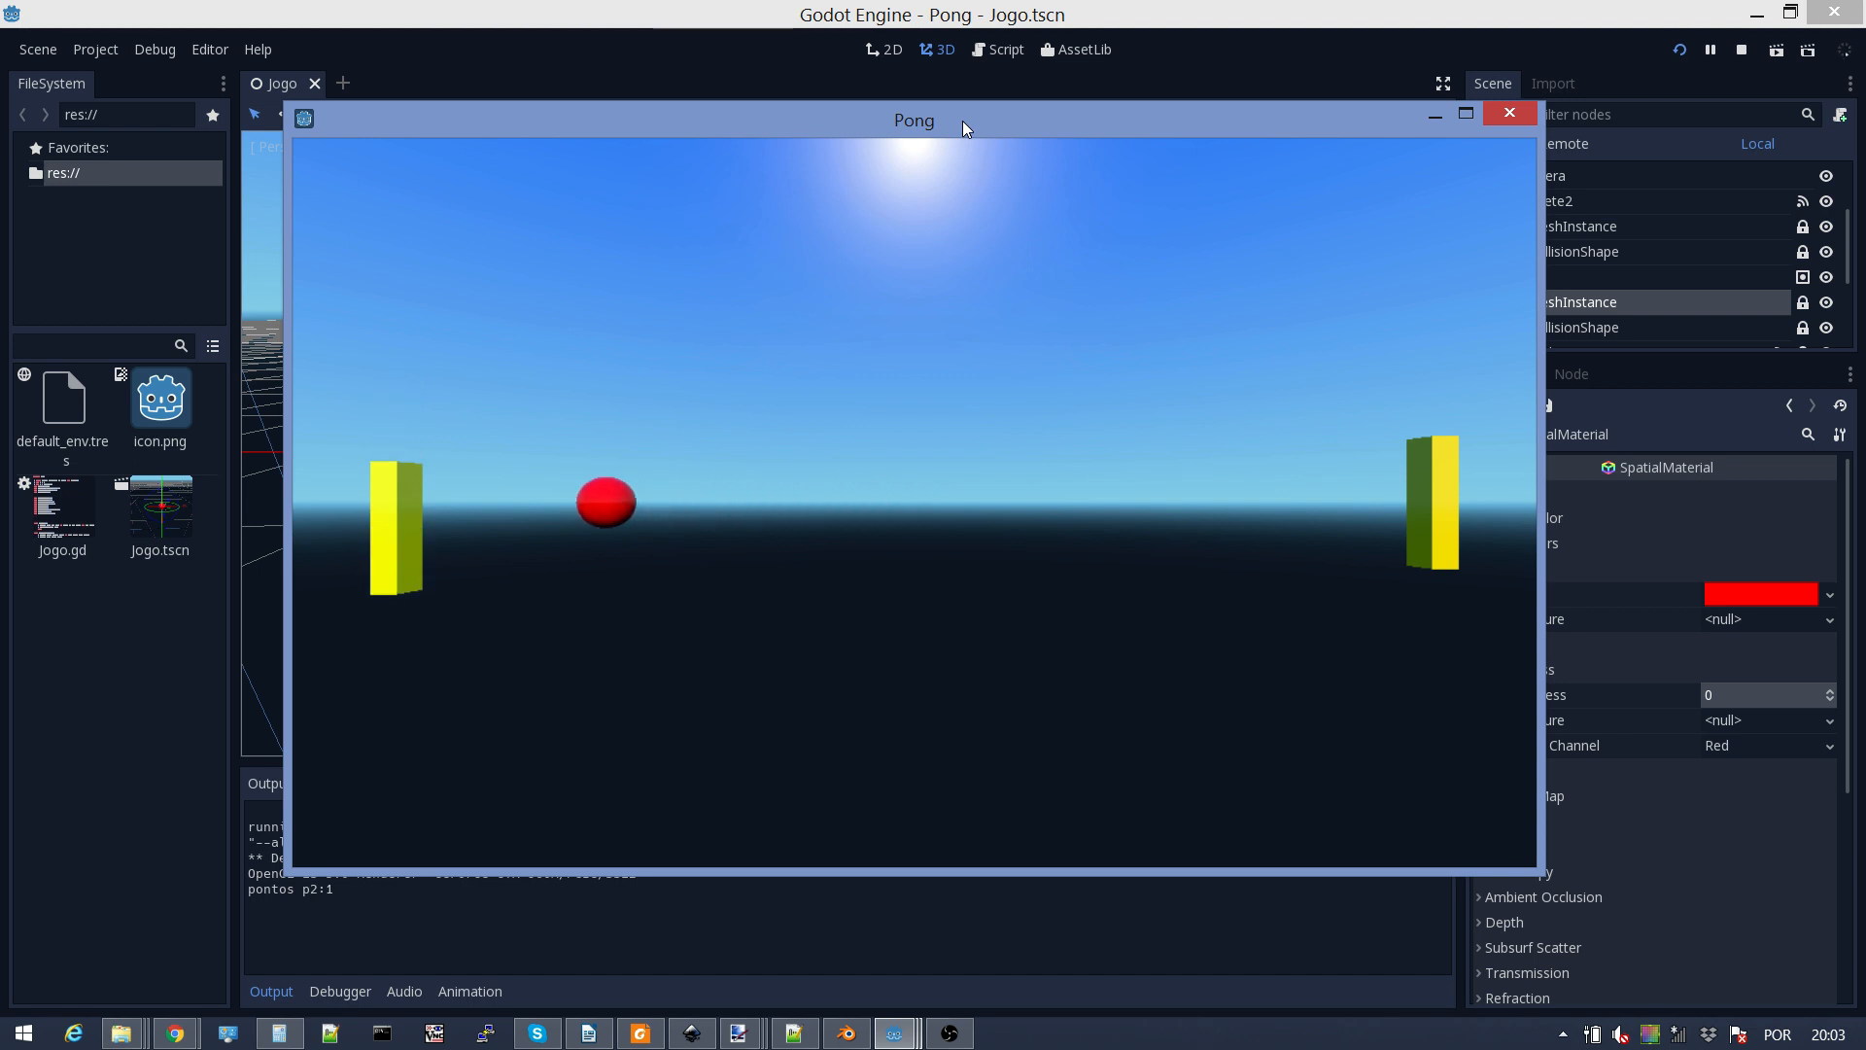
key("w")
key("Down")
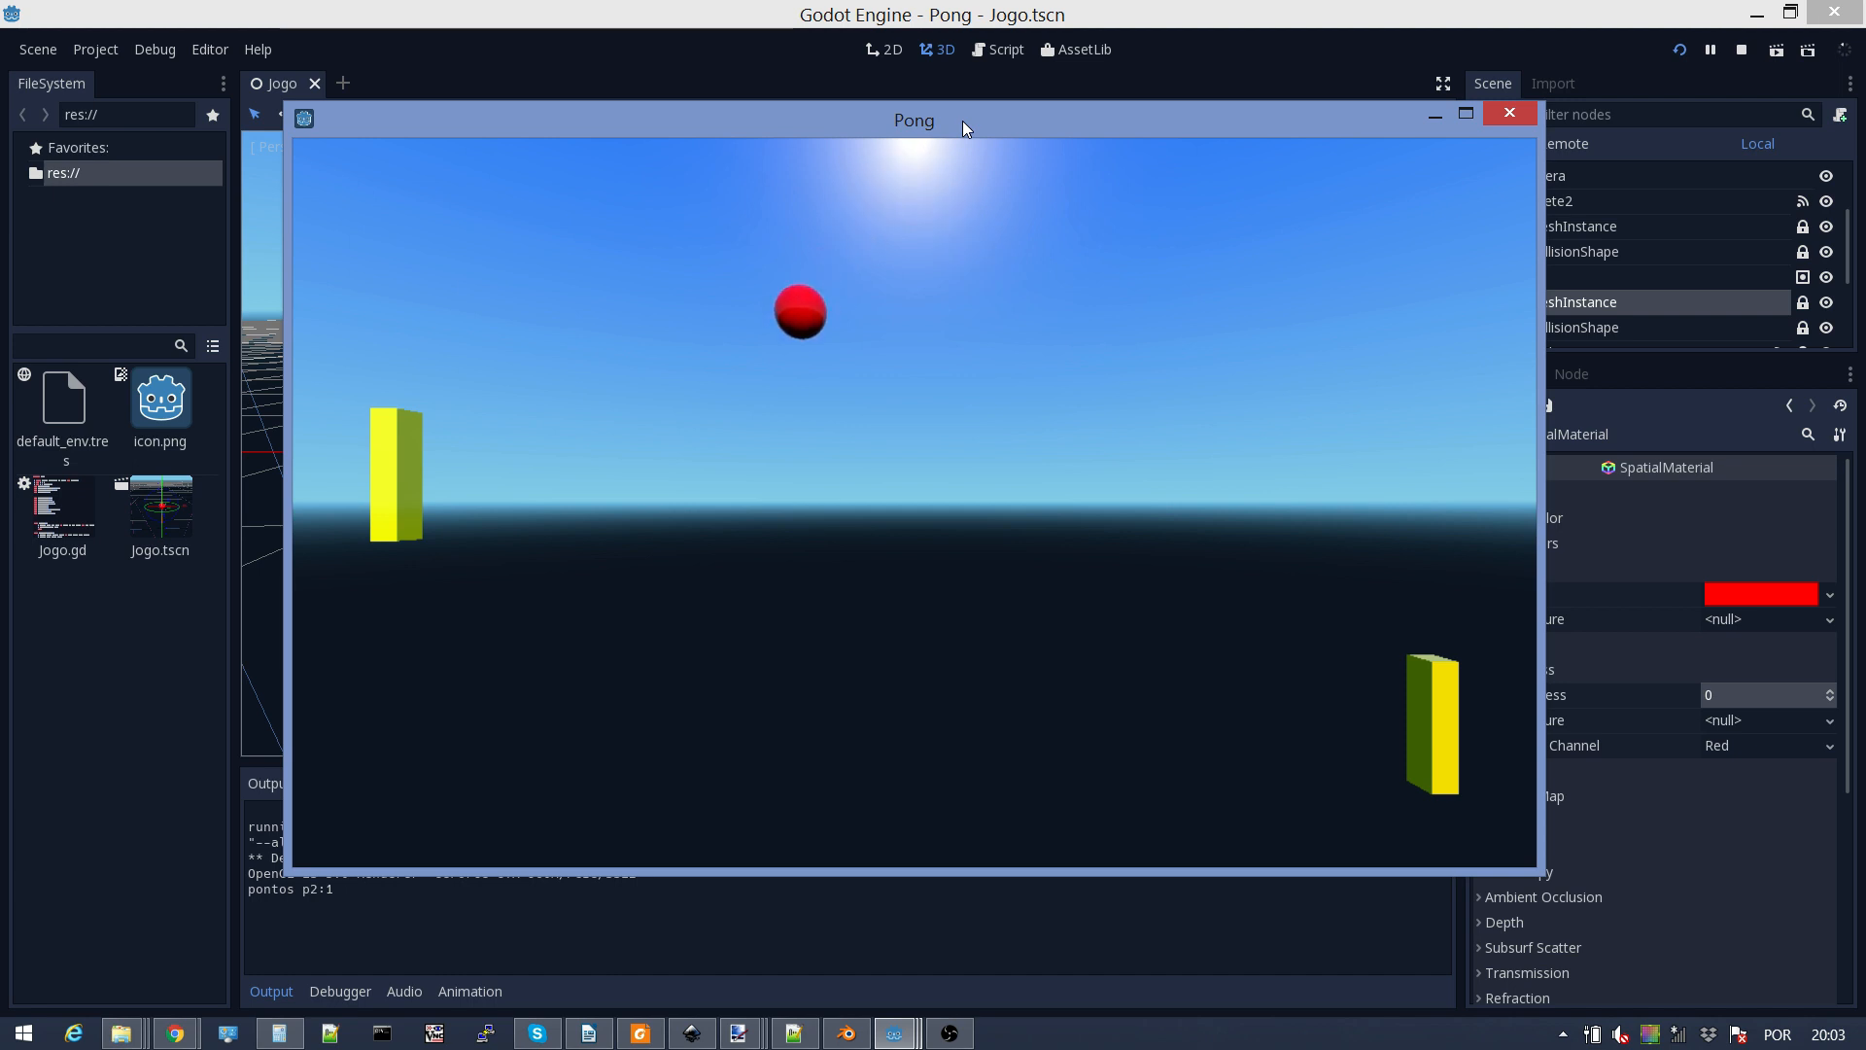
key("s")
key("Up")
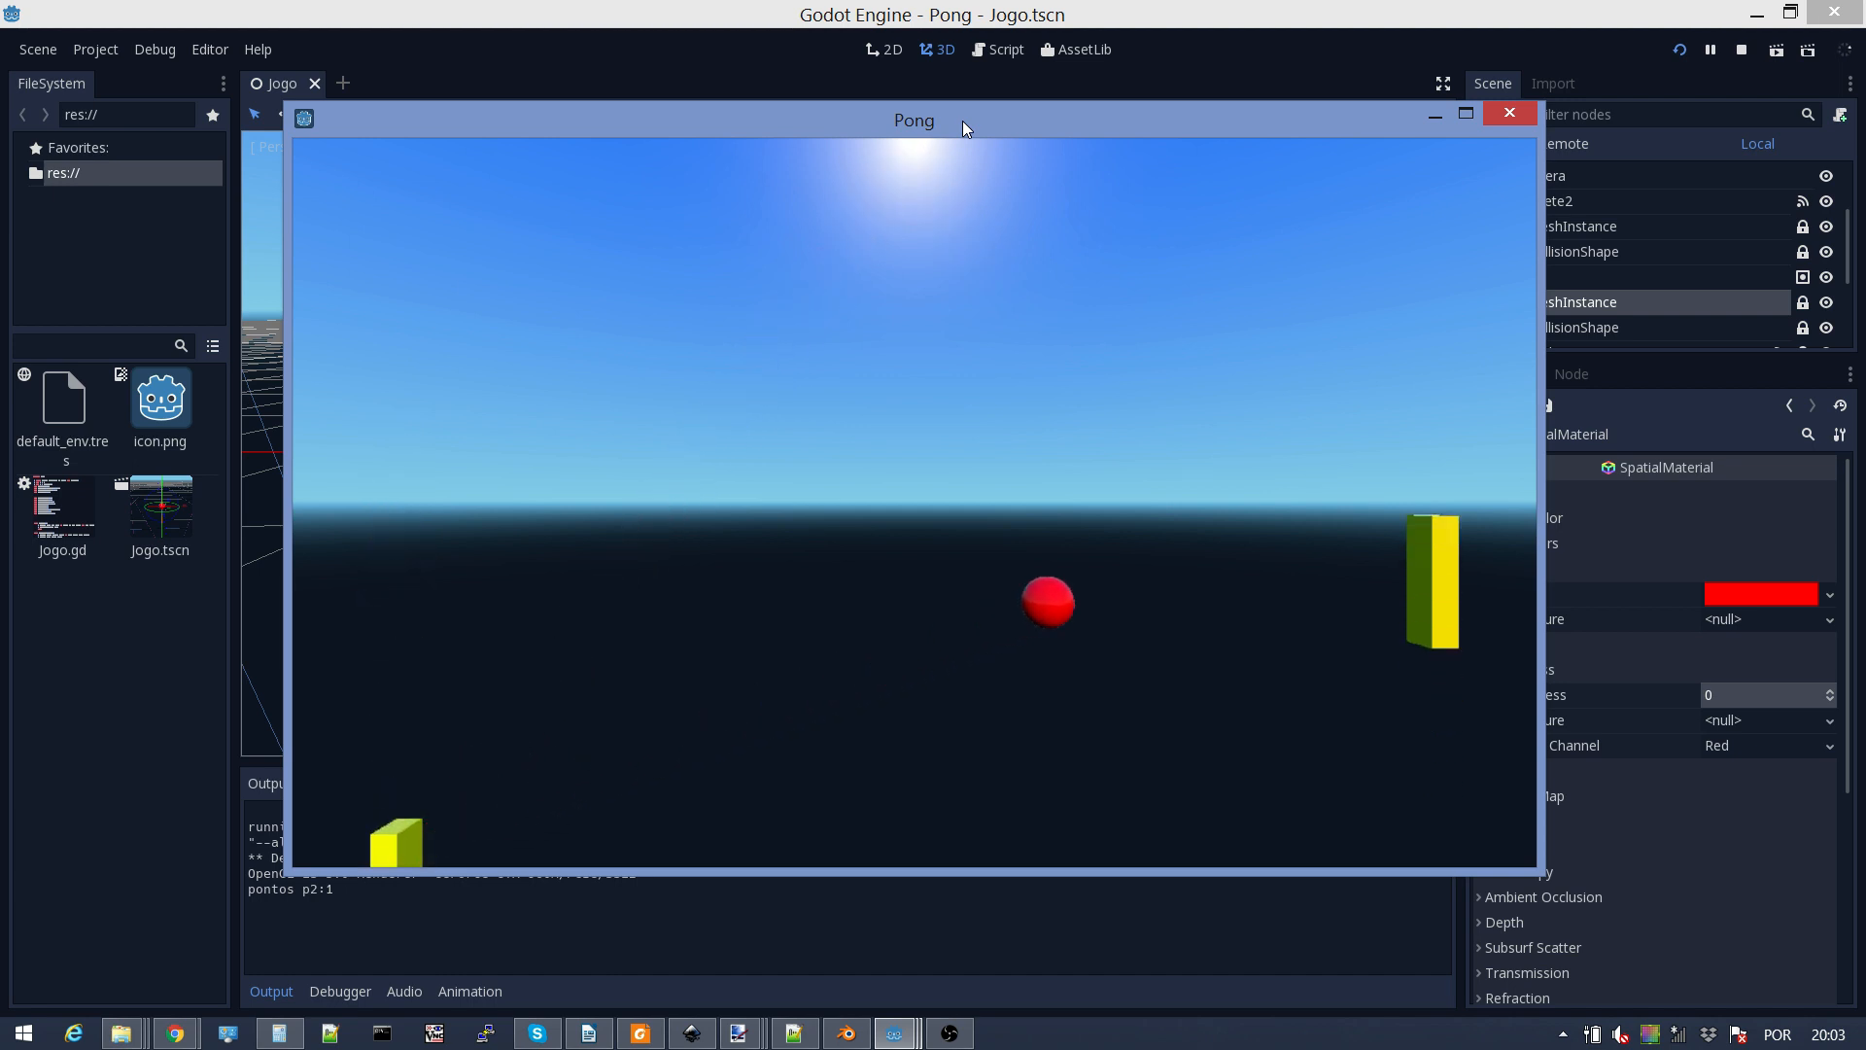
key("Up")
key("w")
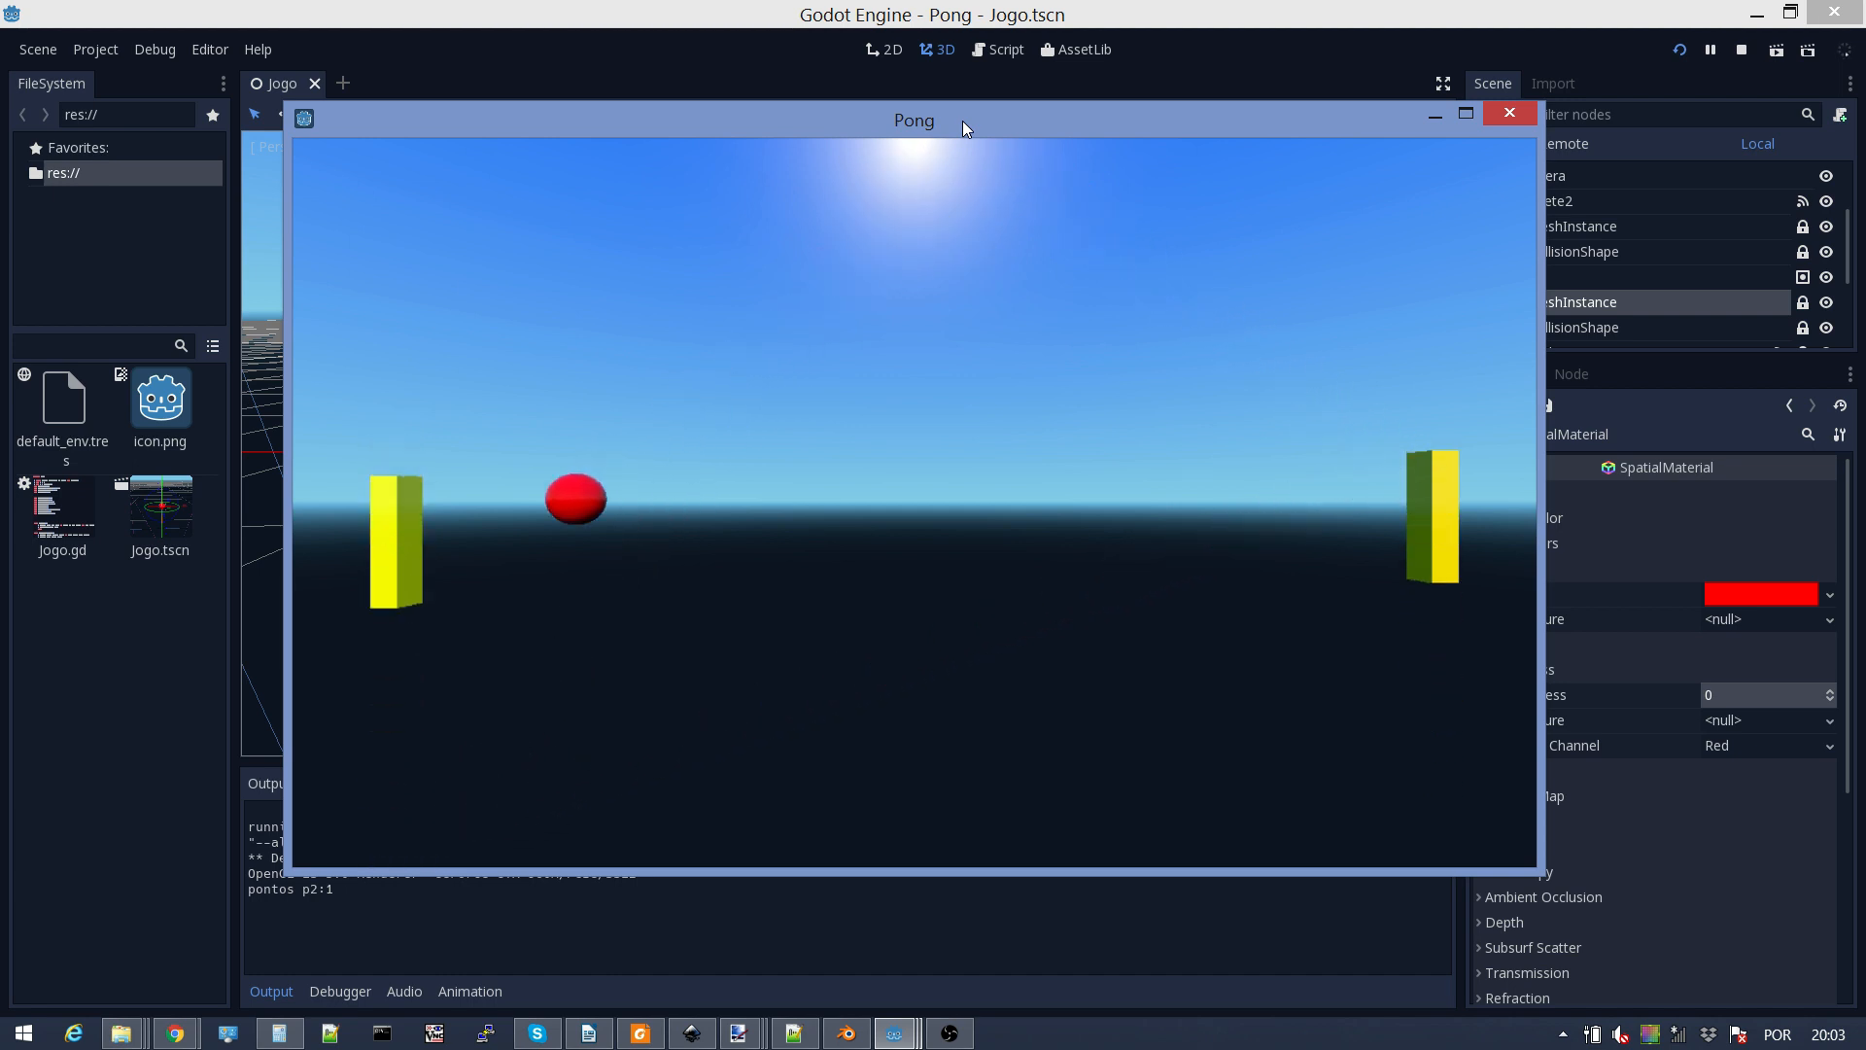
key("s")
key("Down")
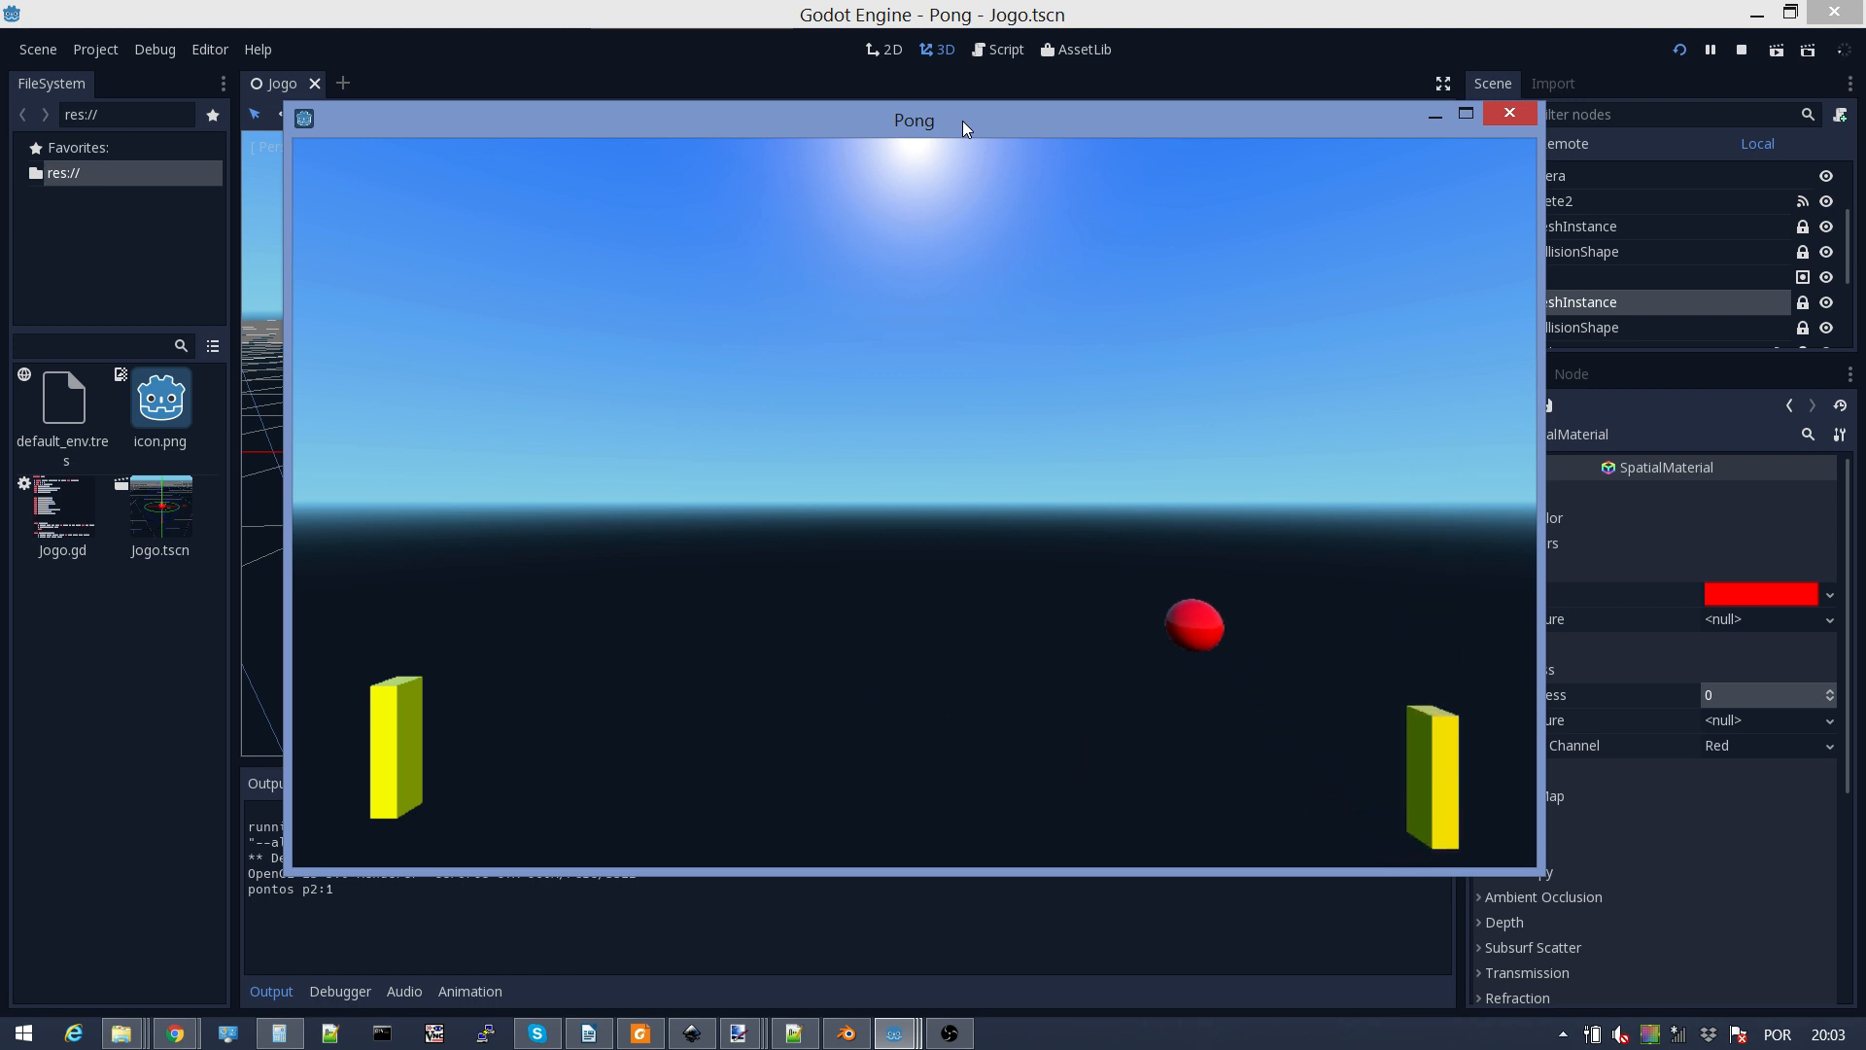
key("w")
key("s")
key("Up")
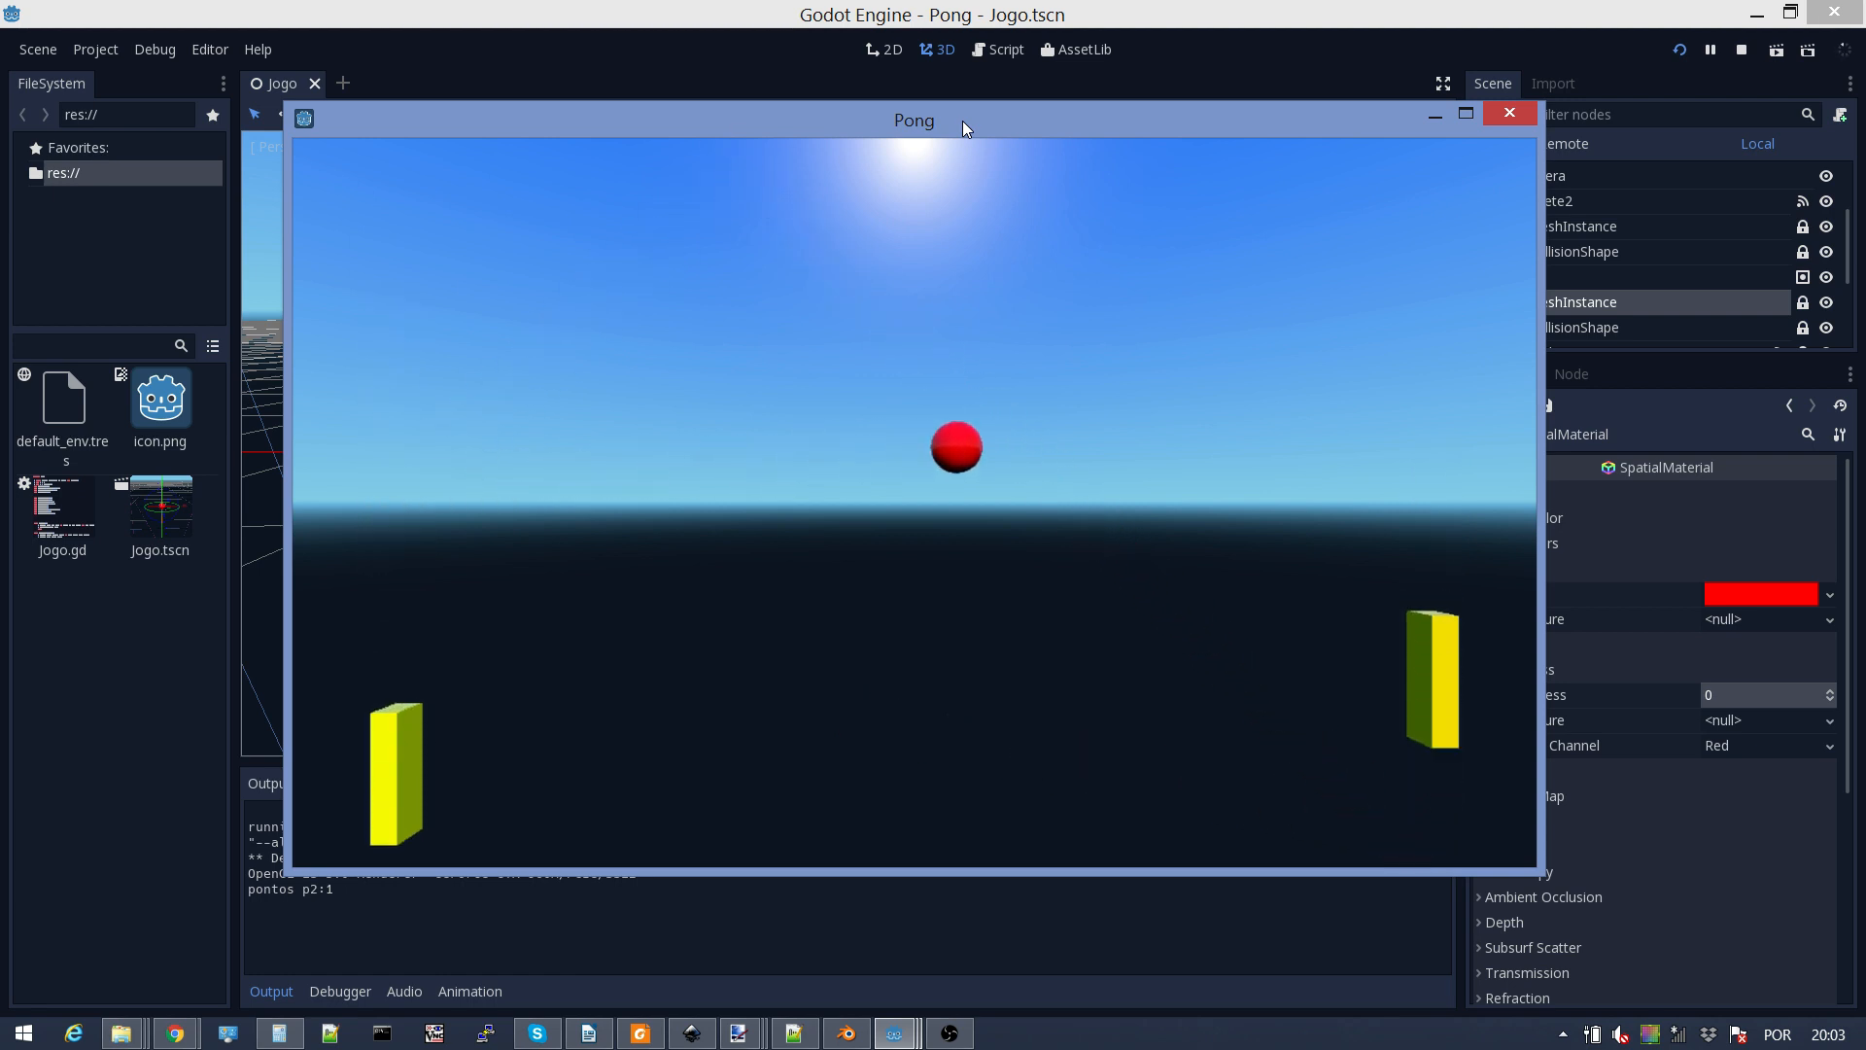
key("Down")
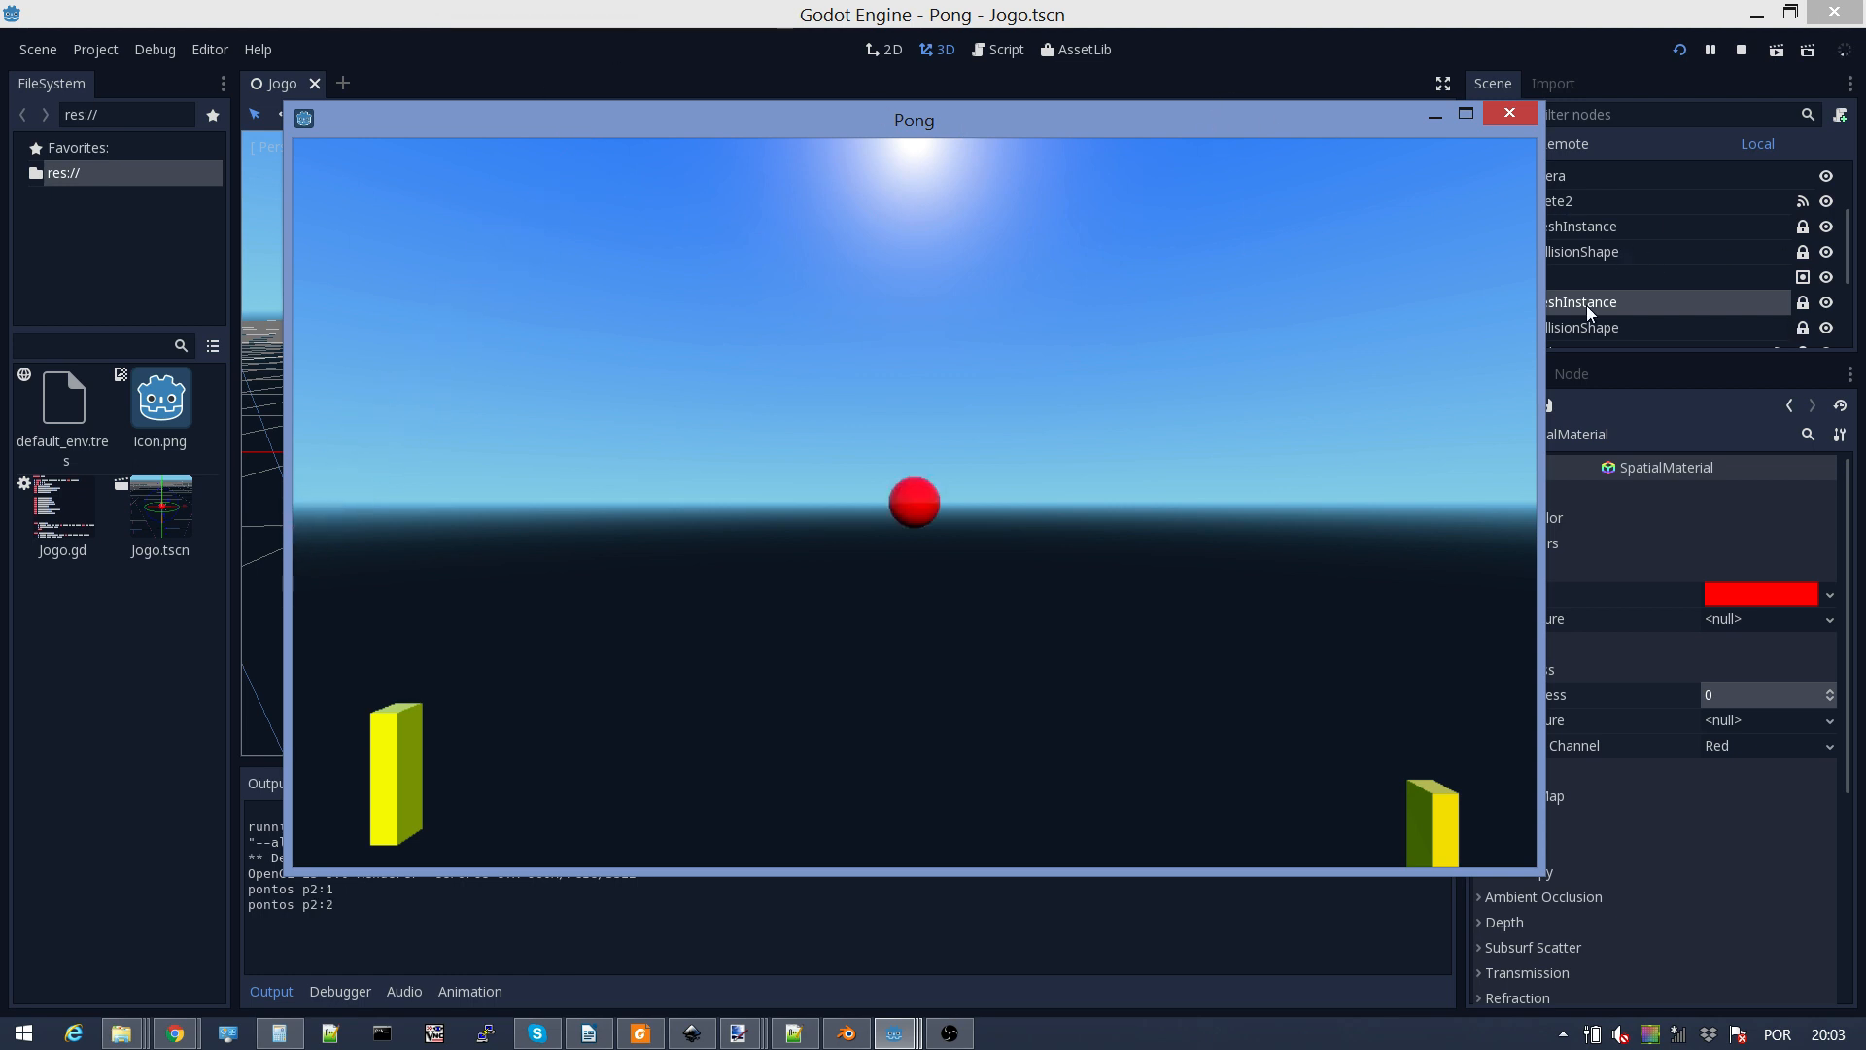
left_click(1510, 114)
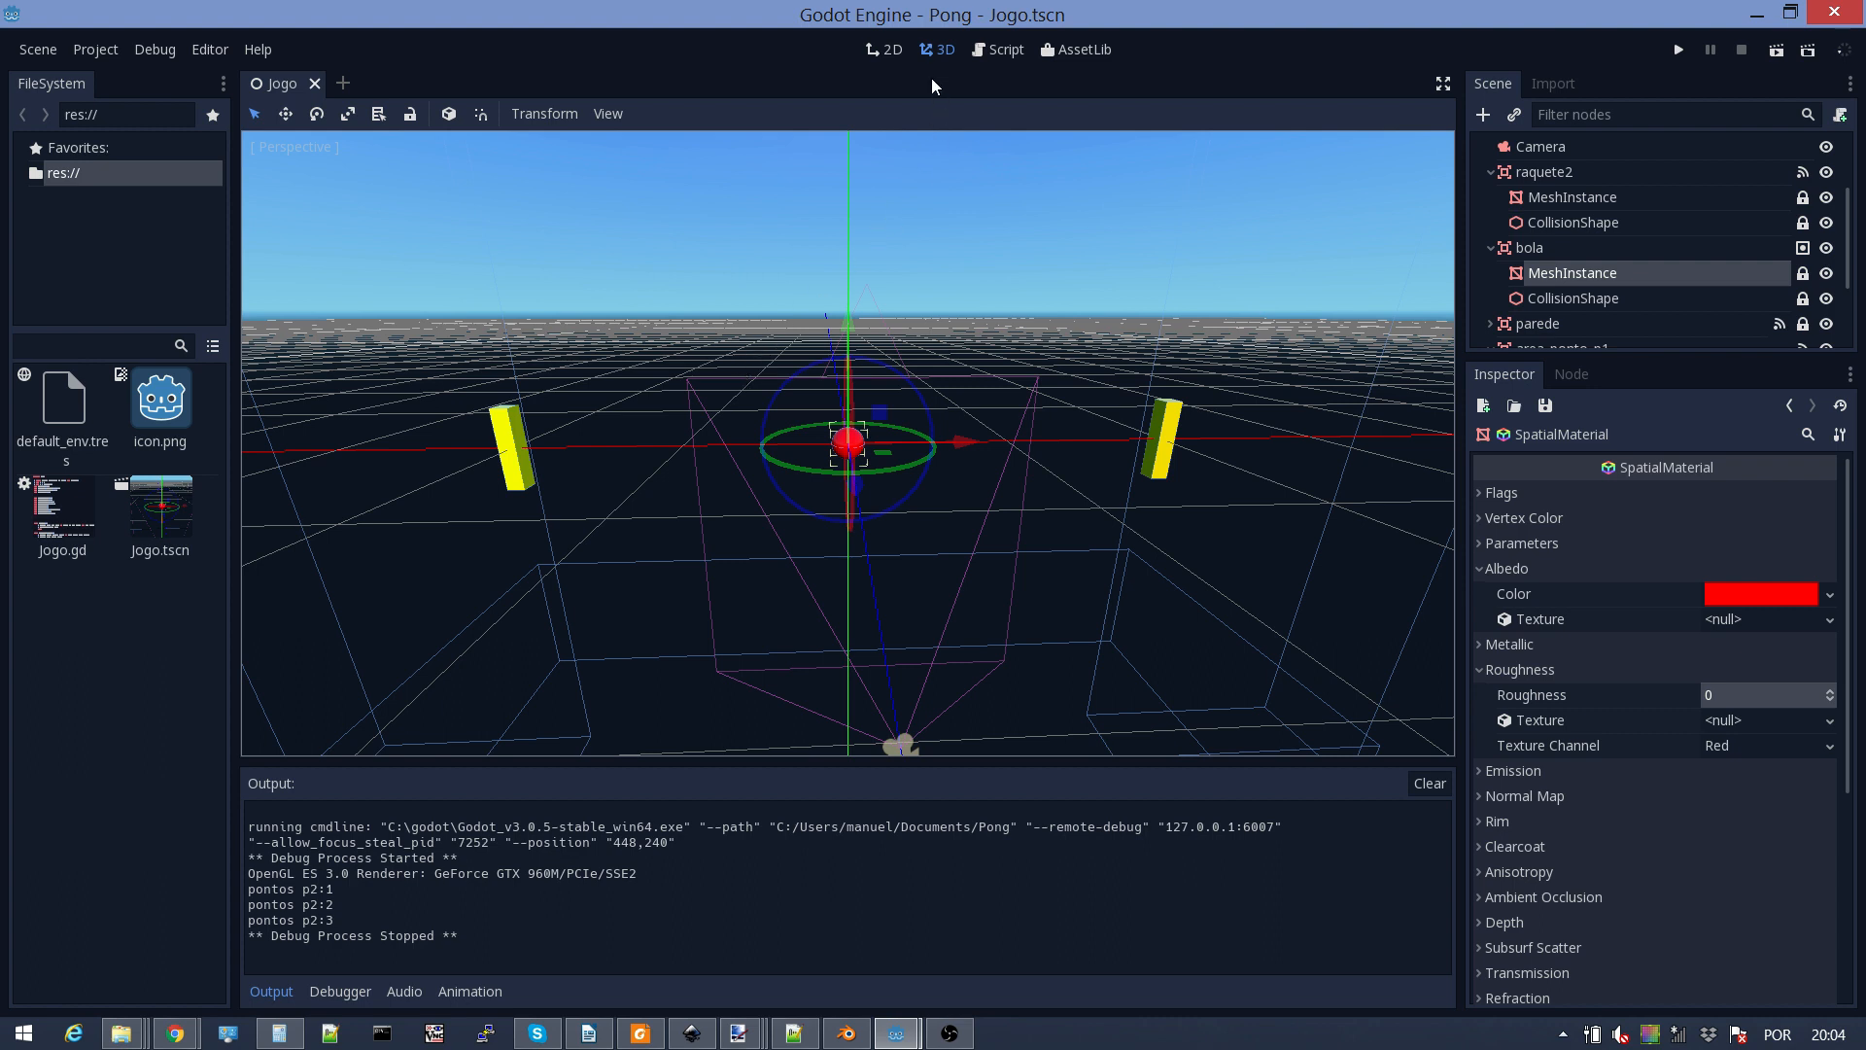
Step: Switch to the 2D workspace and add a plain Node under the Jogo root node
left_click(888, 54)
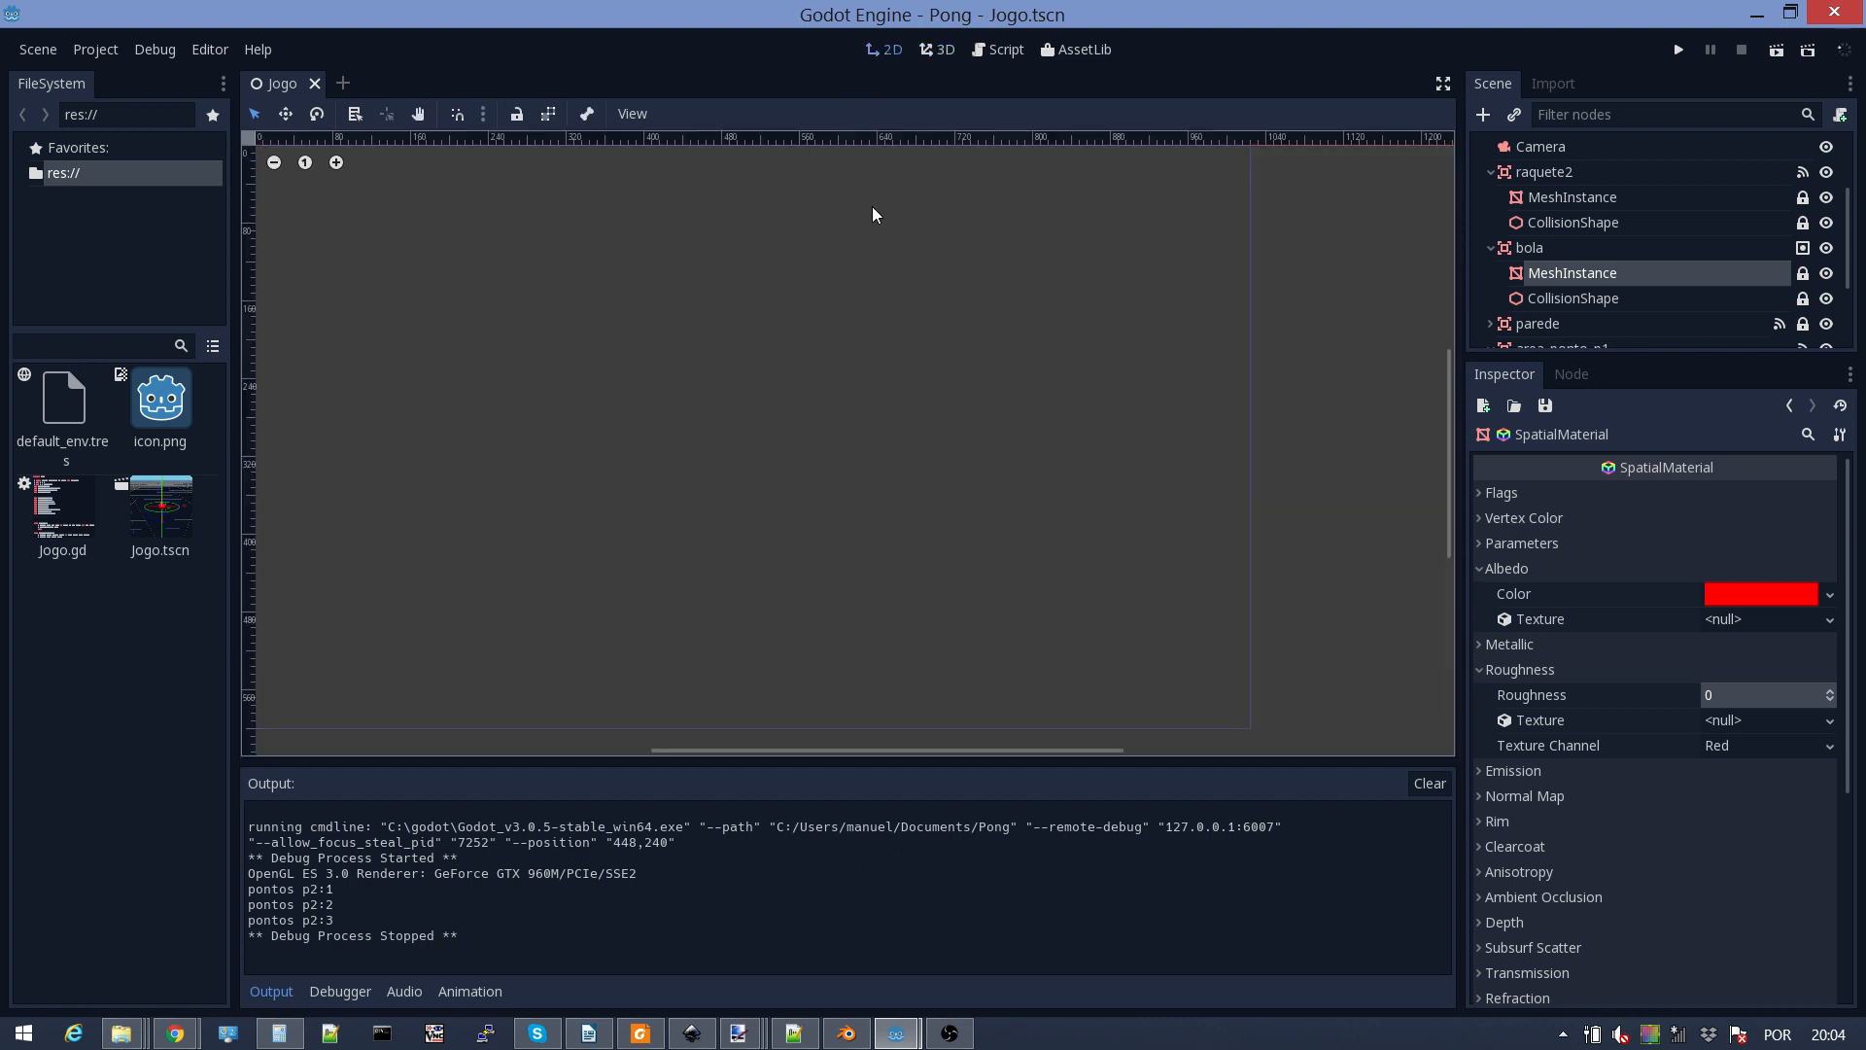
left_click(939, 49)
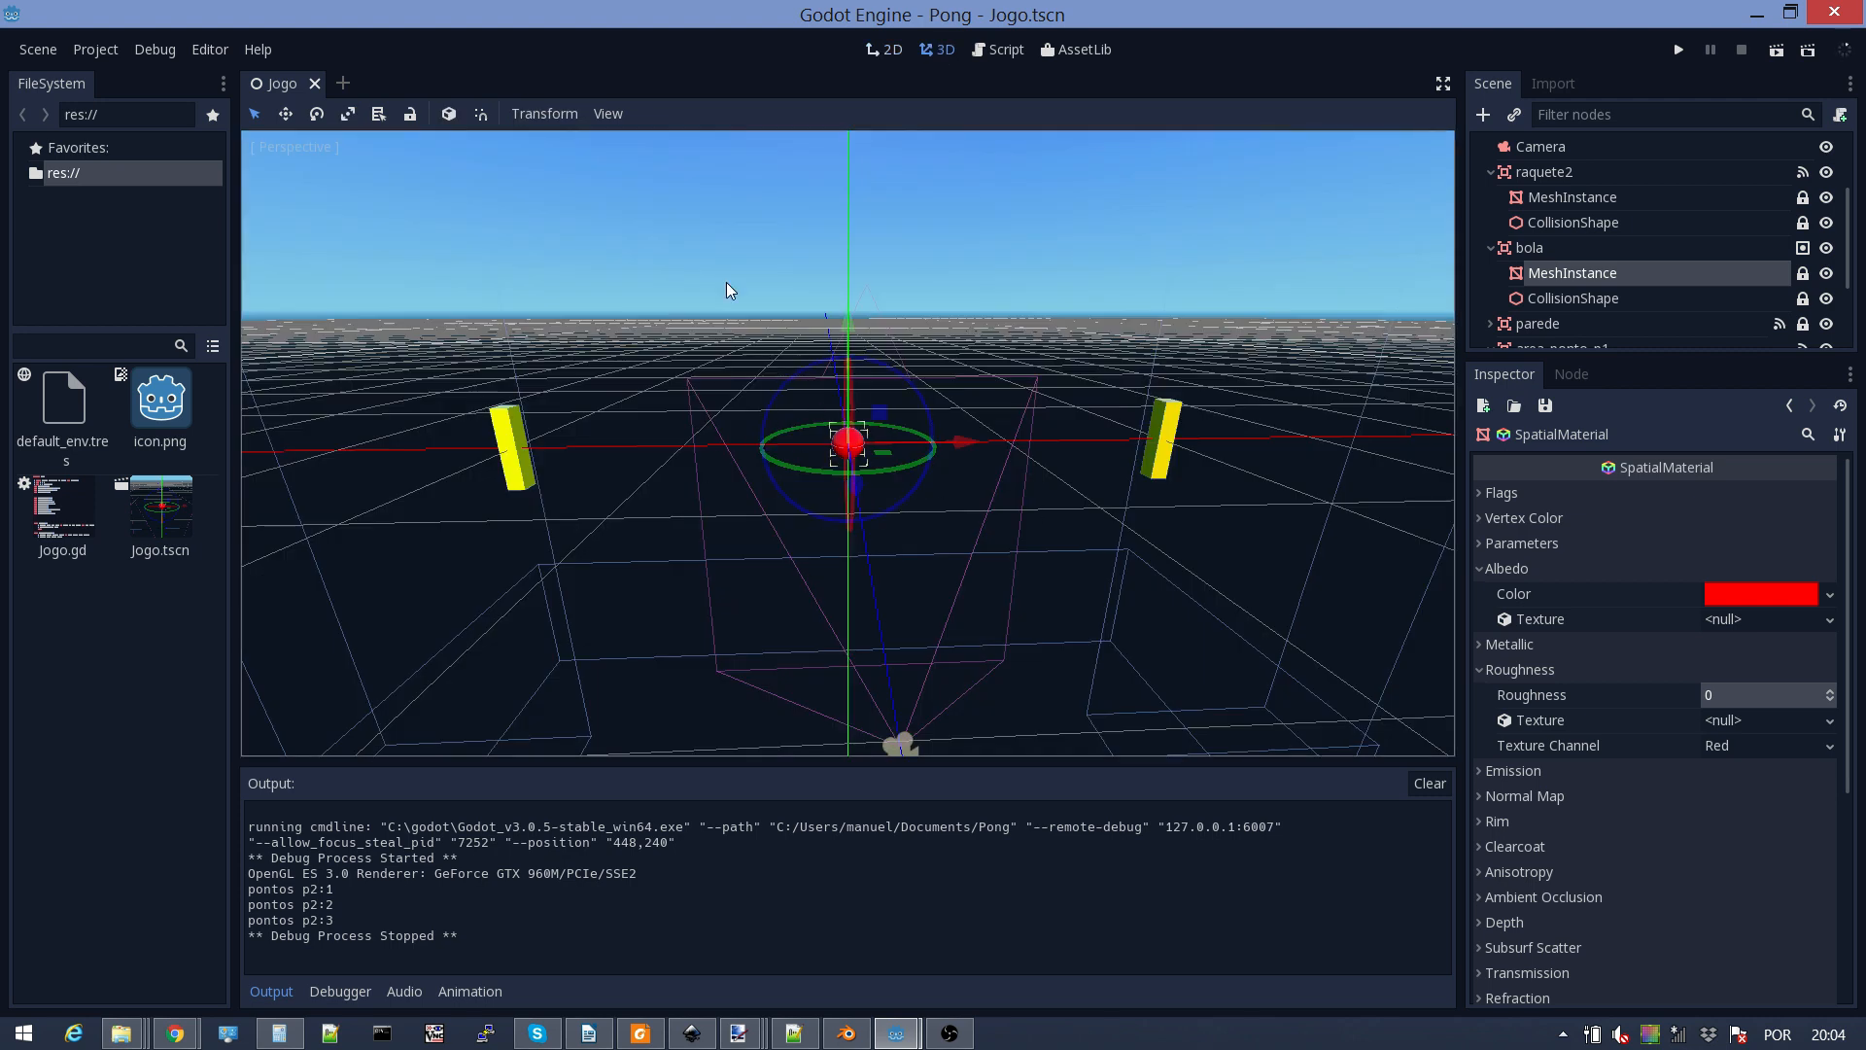
left_click(892, 51)
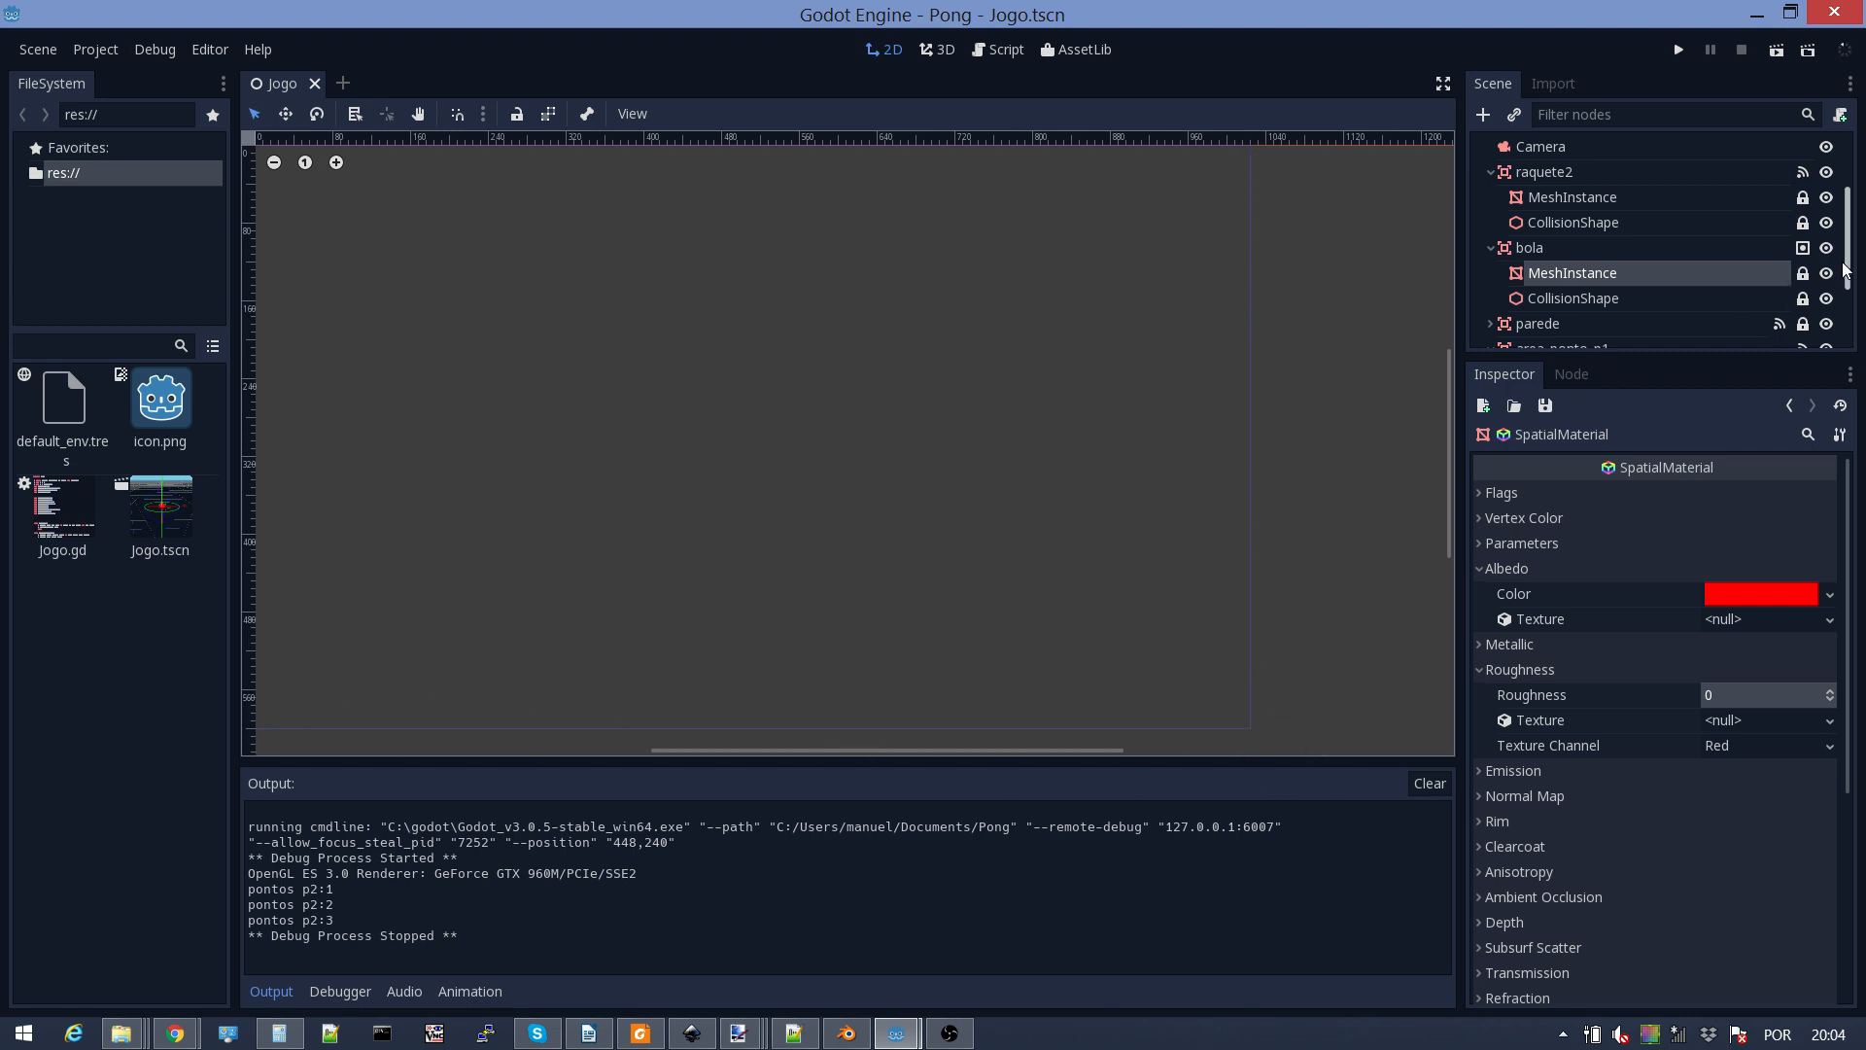
scroll(1853, 230, "up", 1)
scroll(1853, 229, "up", 3)
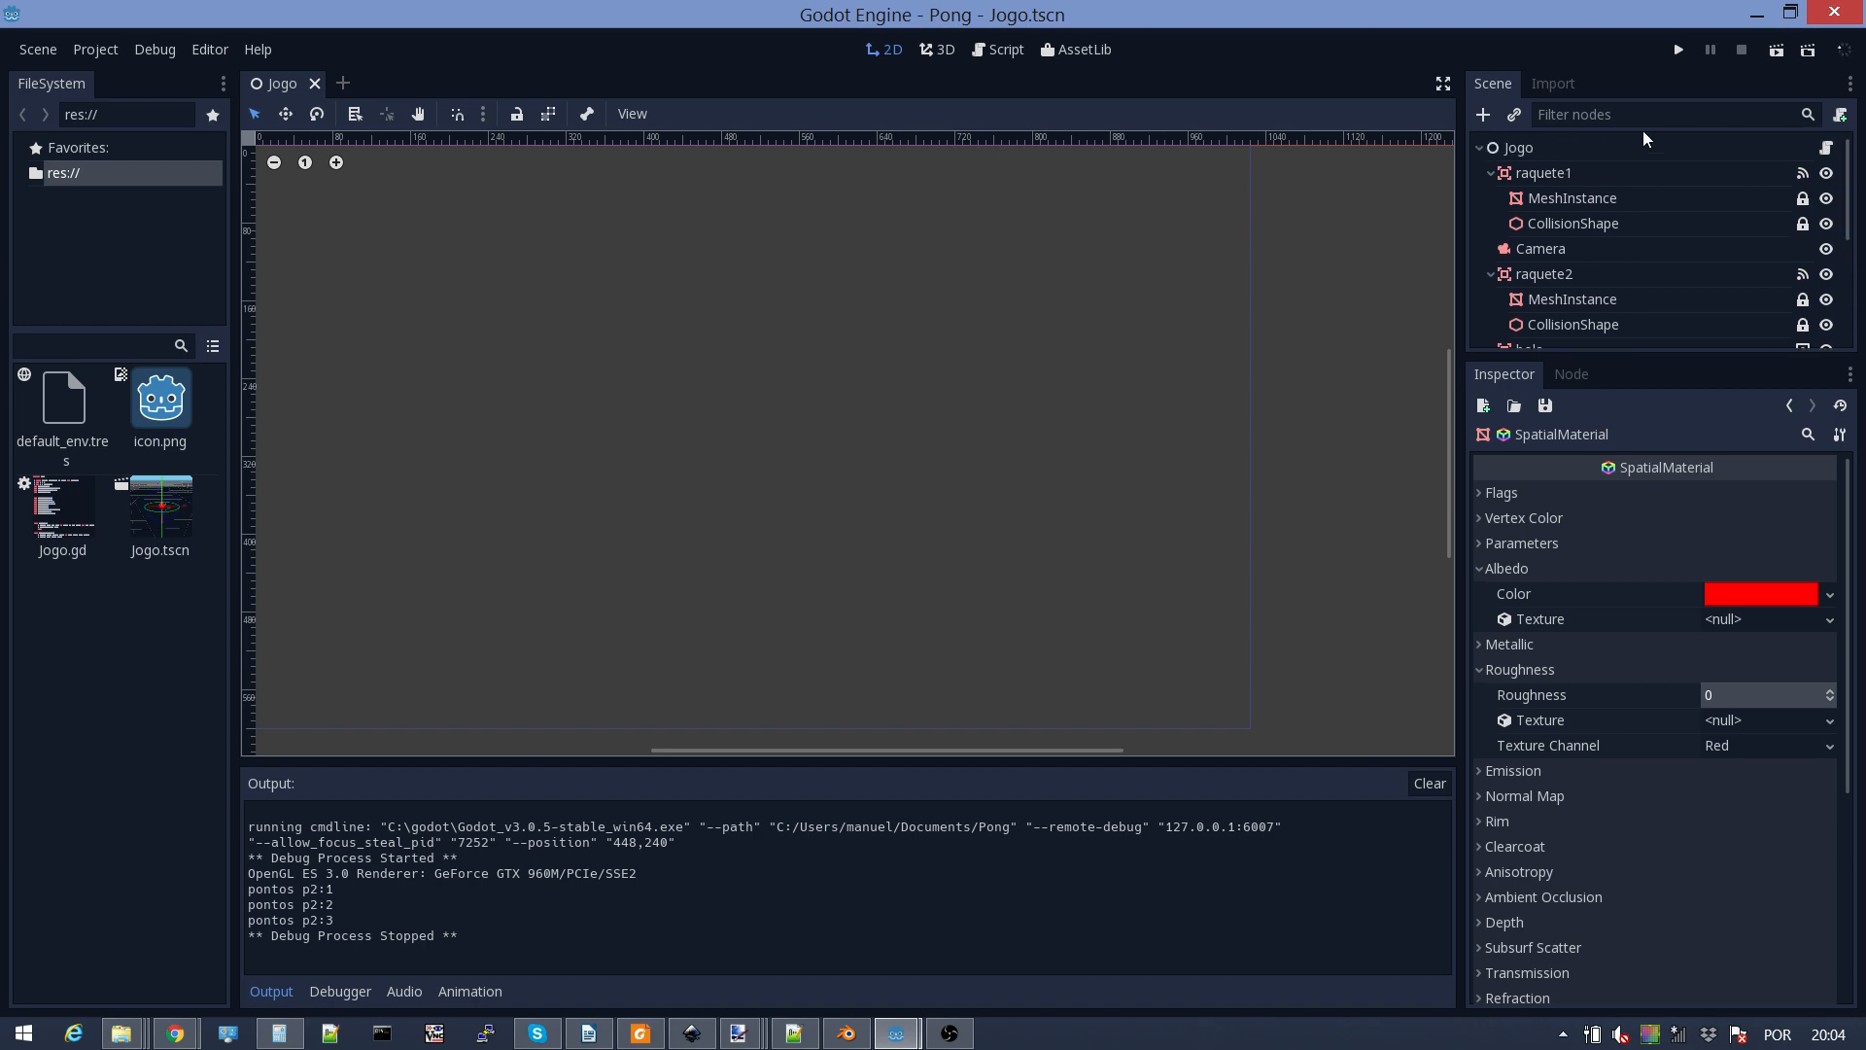
left_click(1518, 147)
left_click(1484, 113)
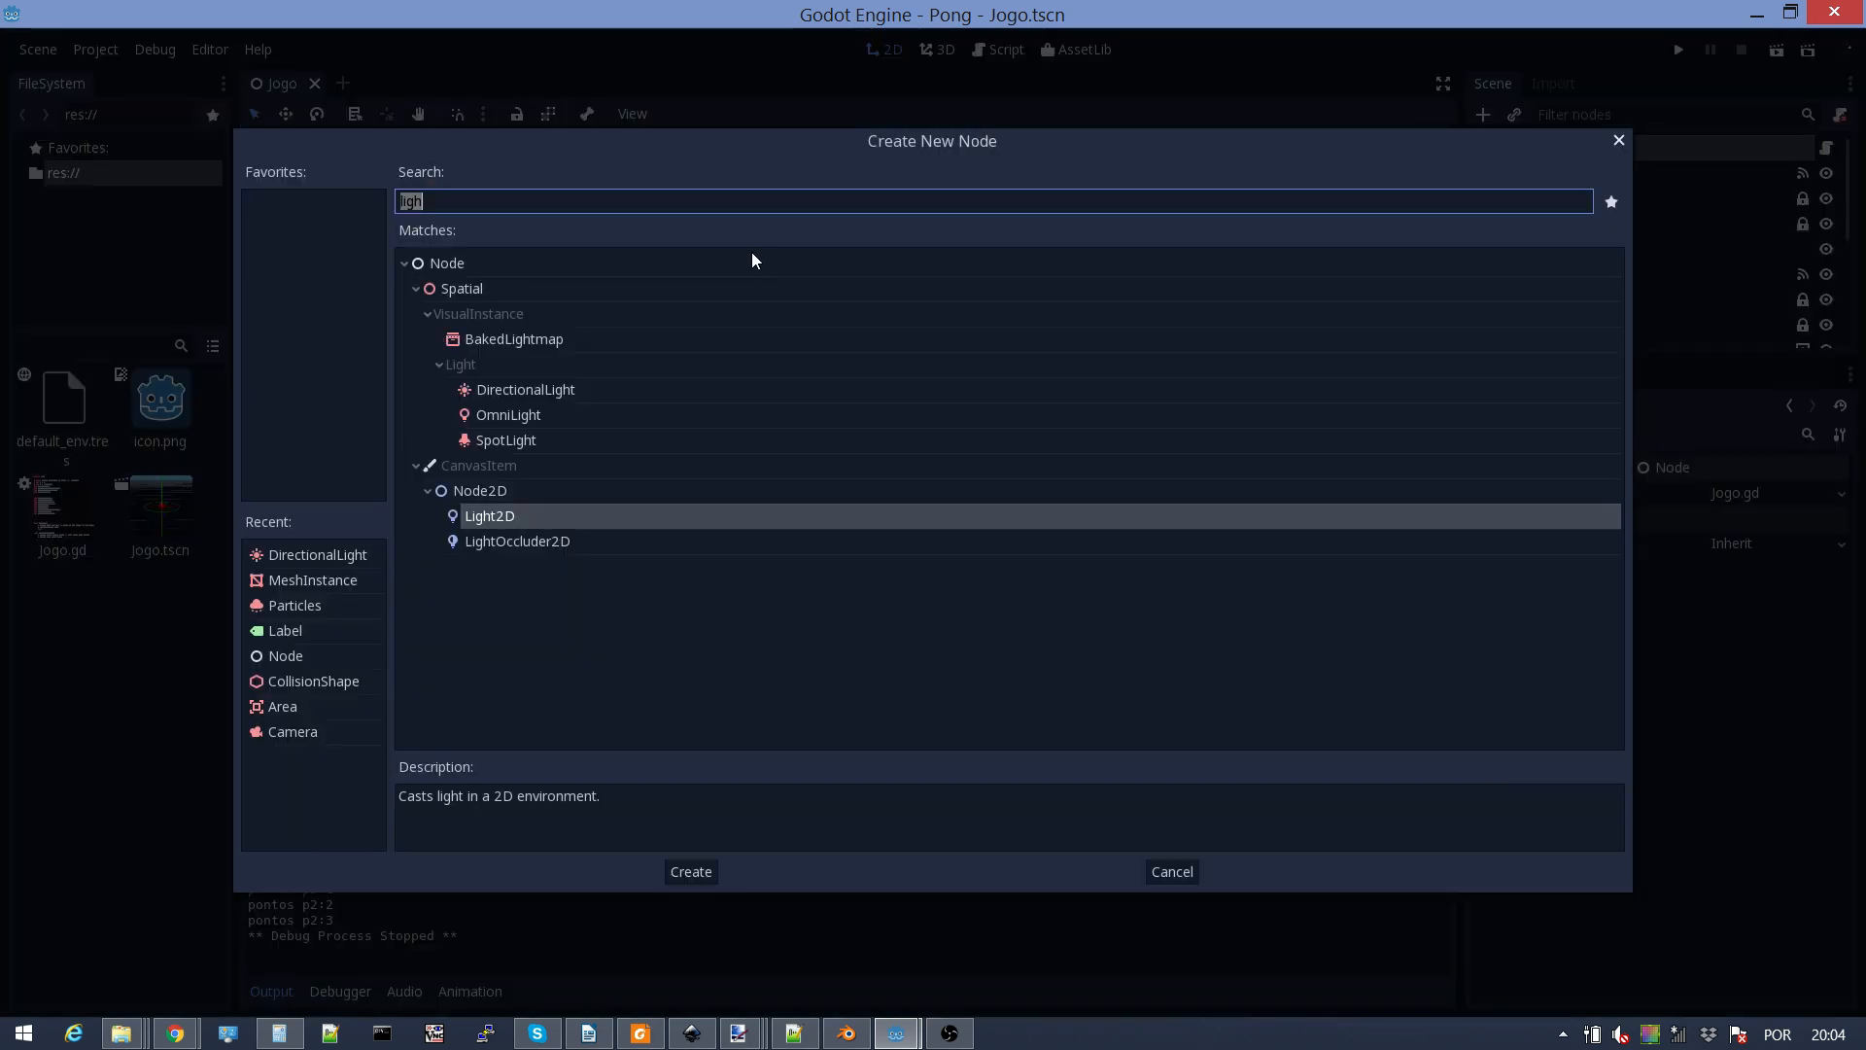
double_click(442, 264)
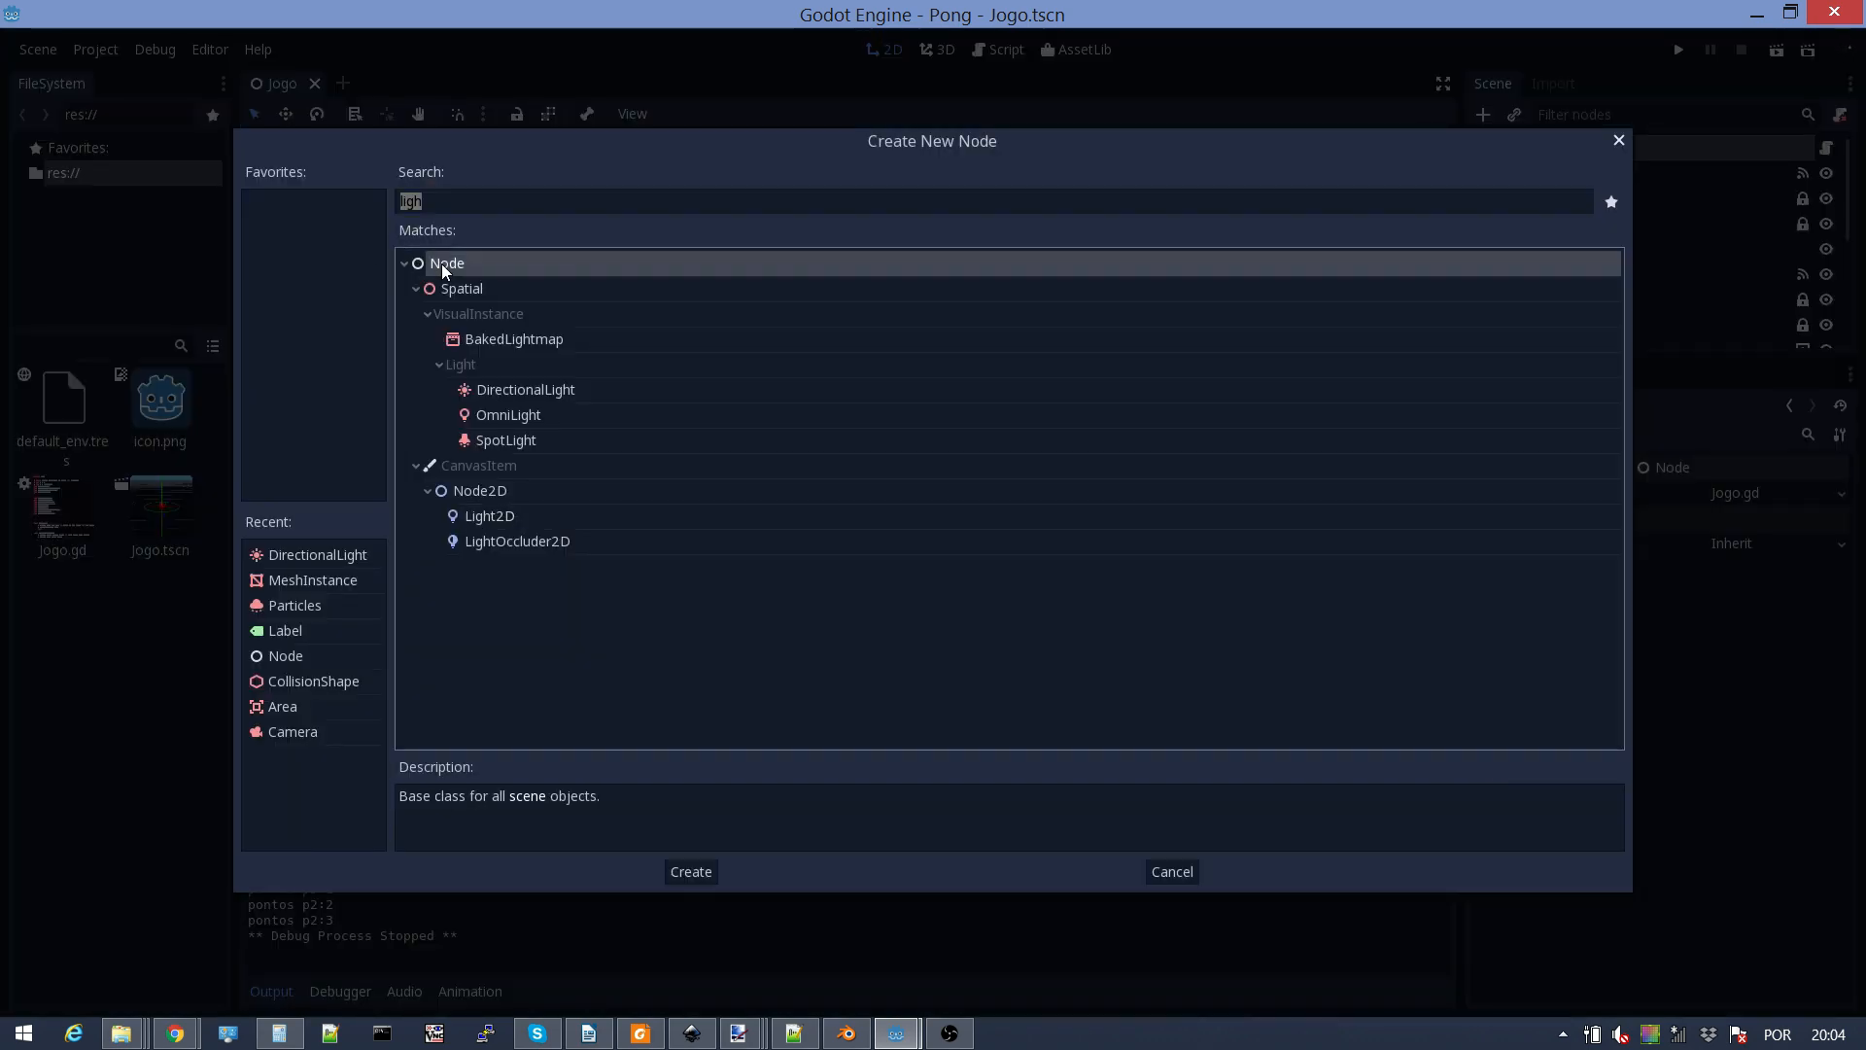
Step: Rename the new plain Node at the end of the scene tree as HUD
scroll(1855, 301, "up", 5)
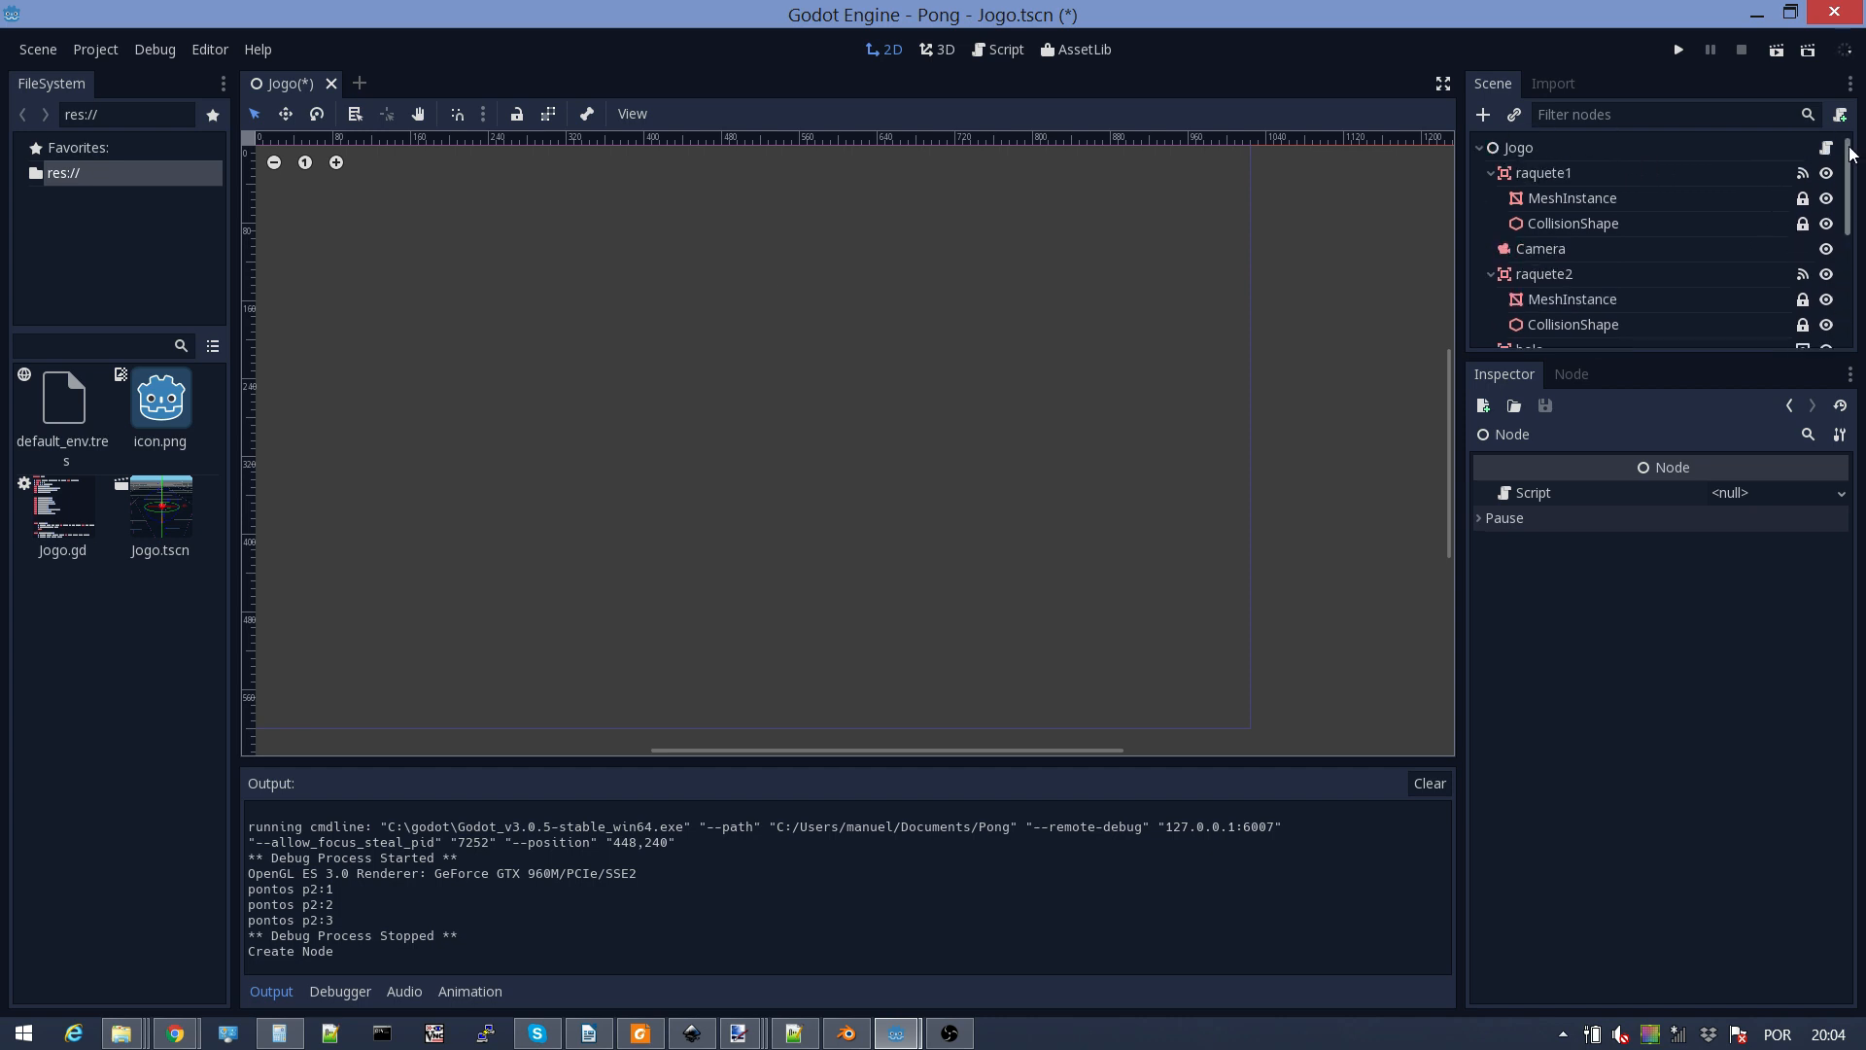
scroll(1855, 272, "down", 1)
scroll(1852, 272, "down", 2)
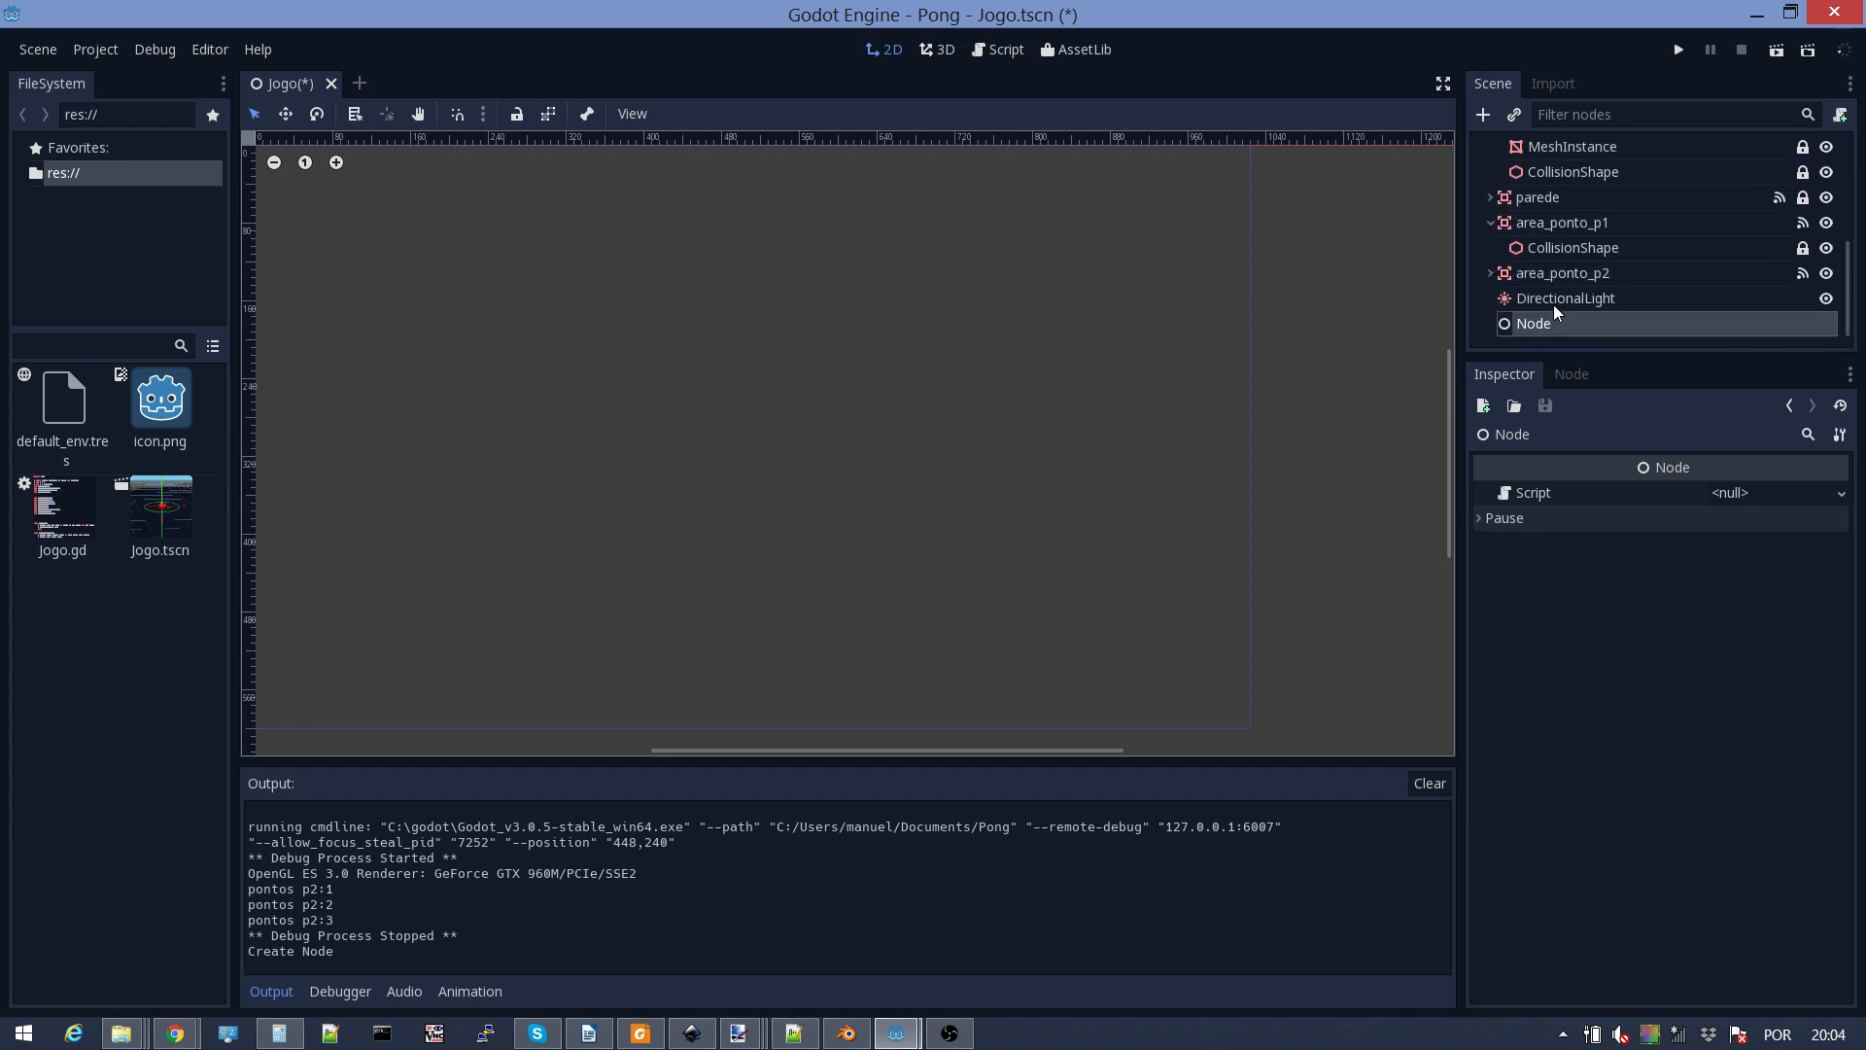
double_click(1543, 321)
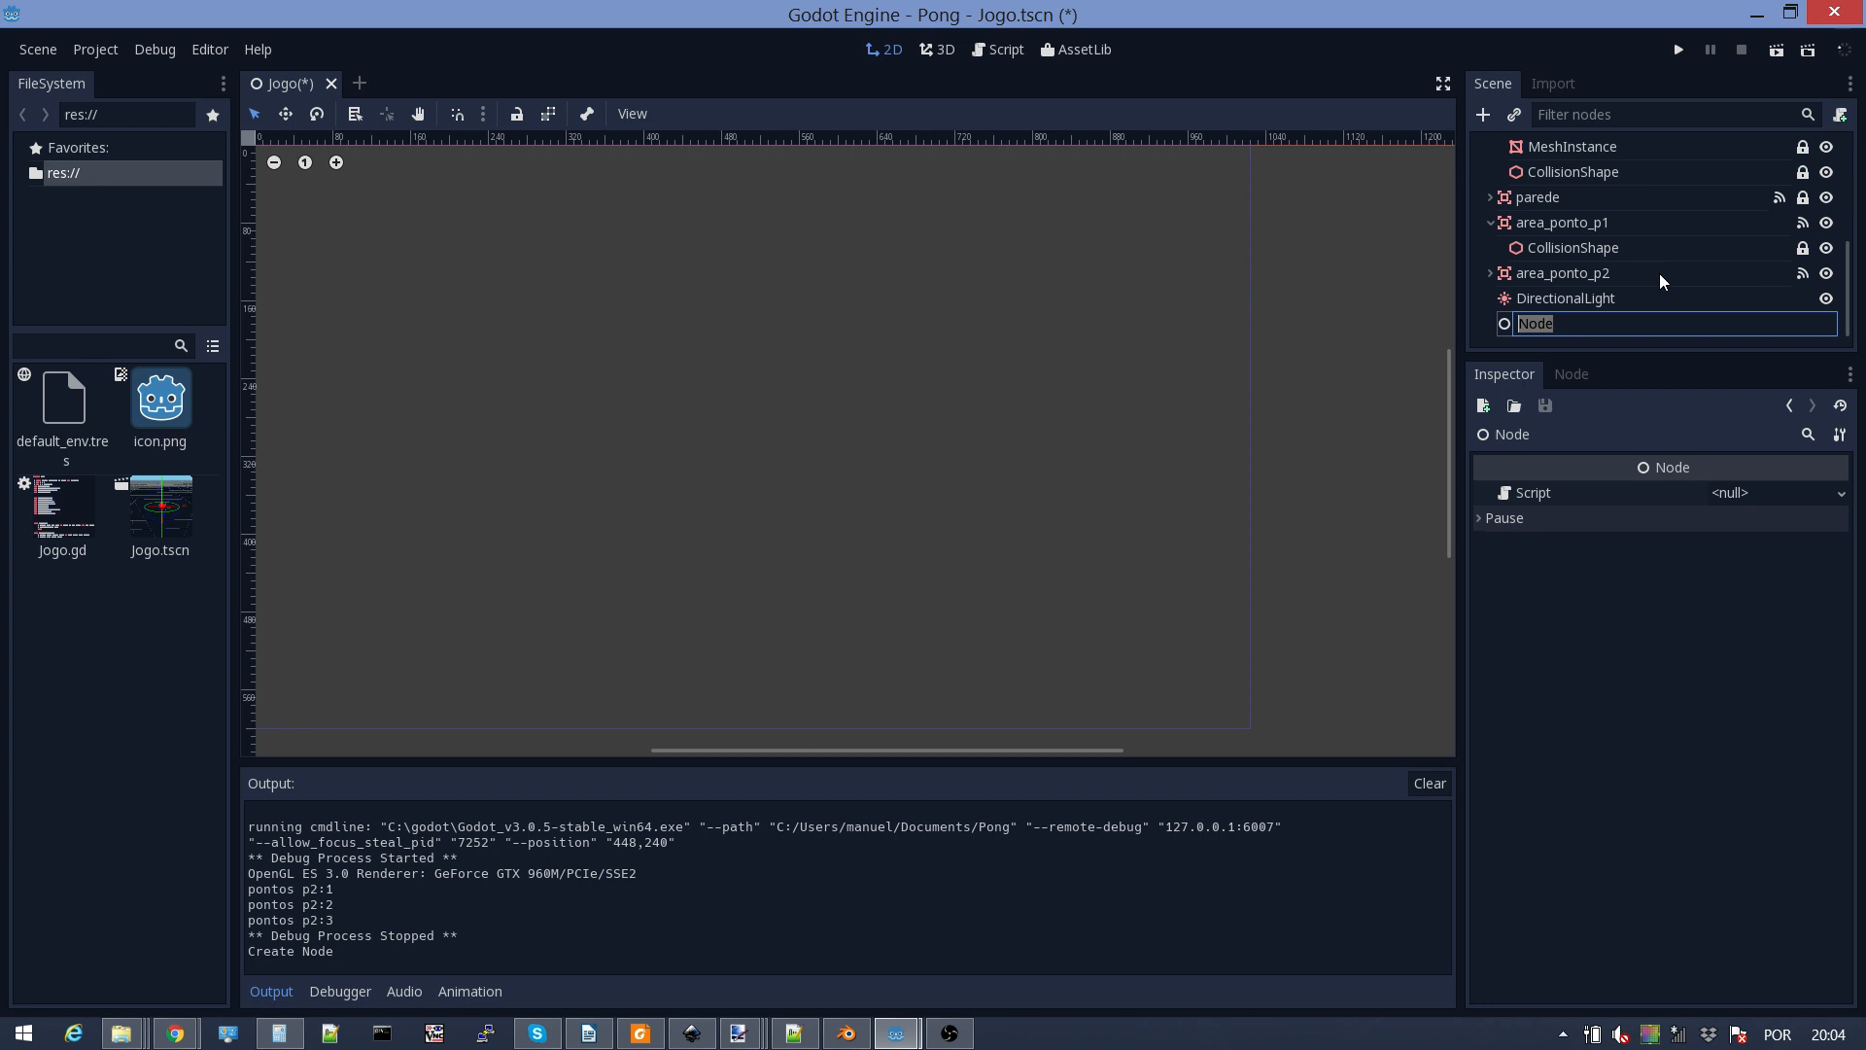
type("HUD")
key("Return")
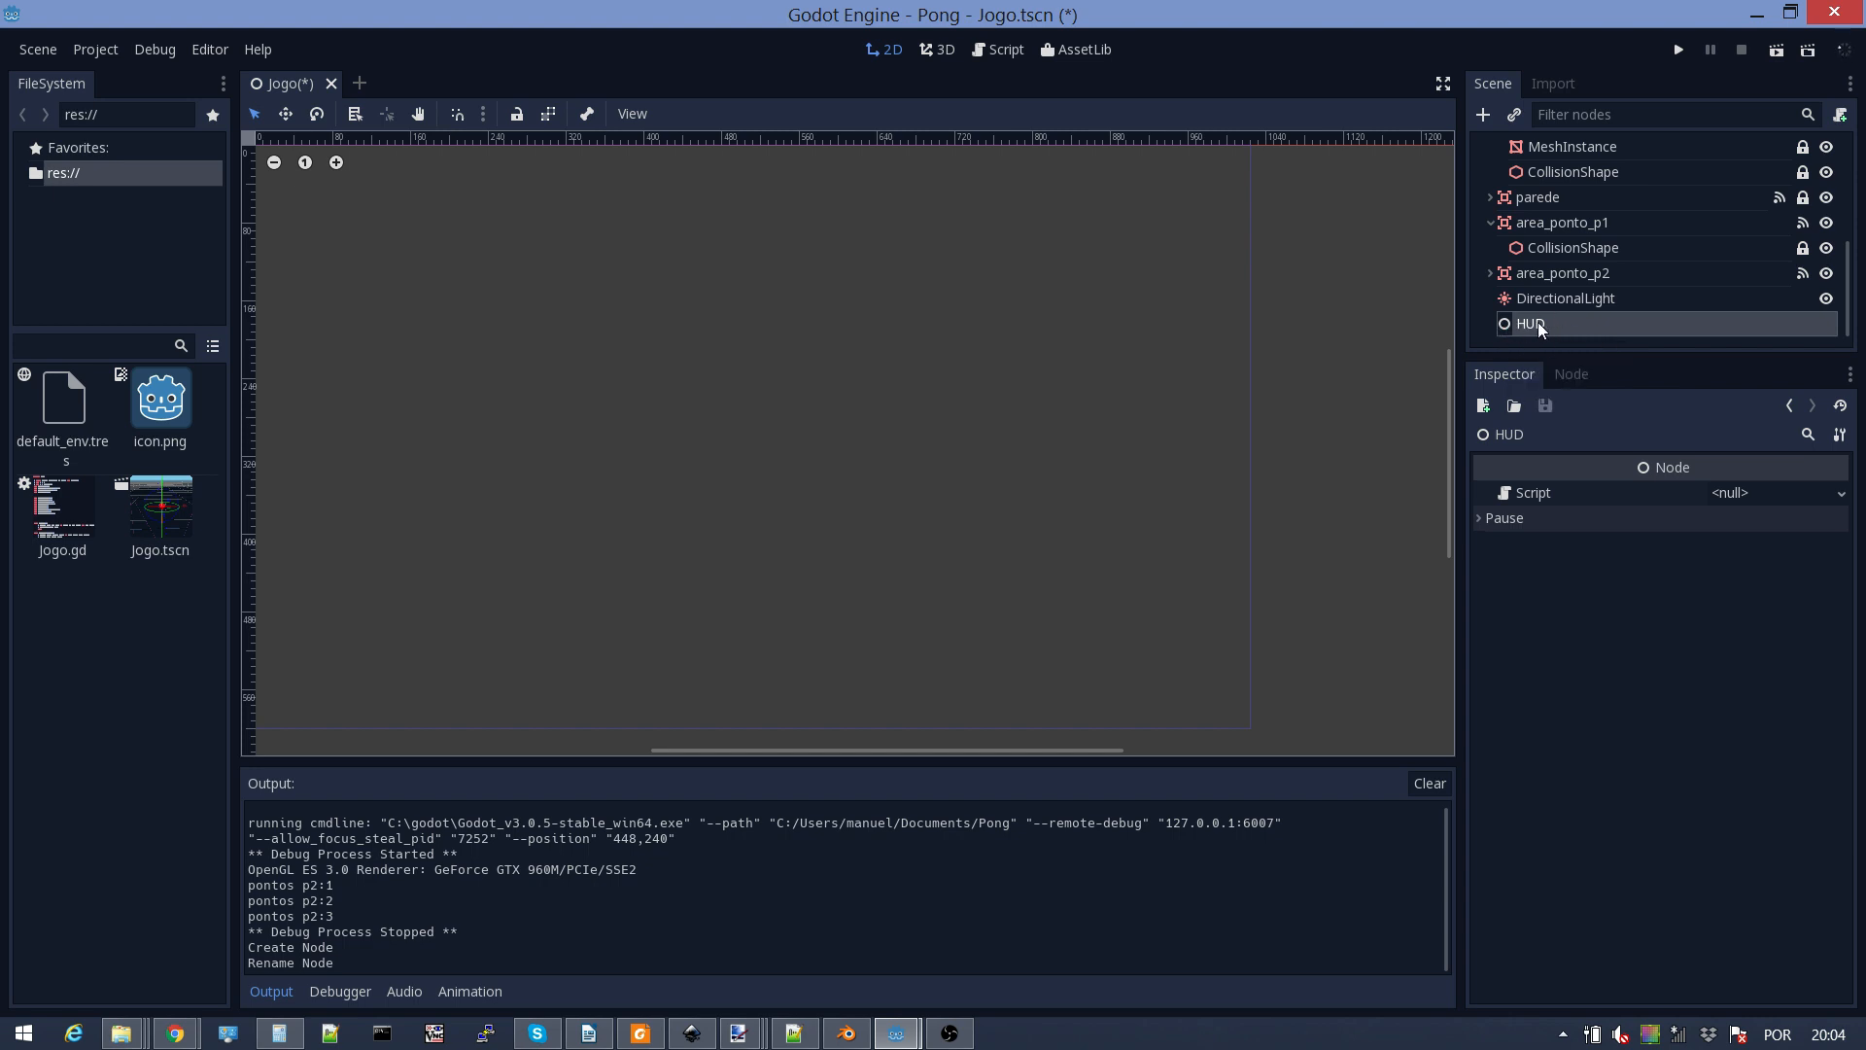
Step: Search the node types for "lab" and add a Label node as a child of HUD
left_click(1484, 114)
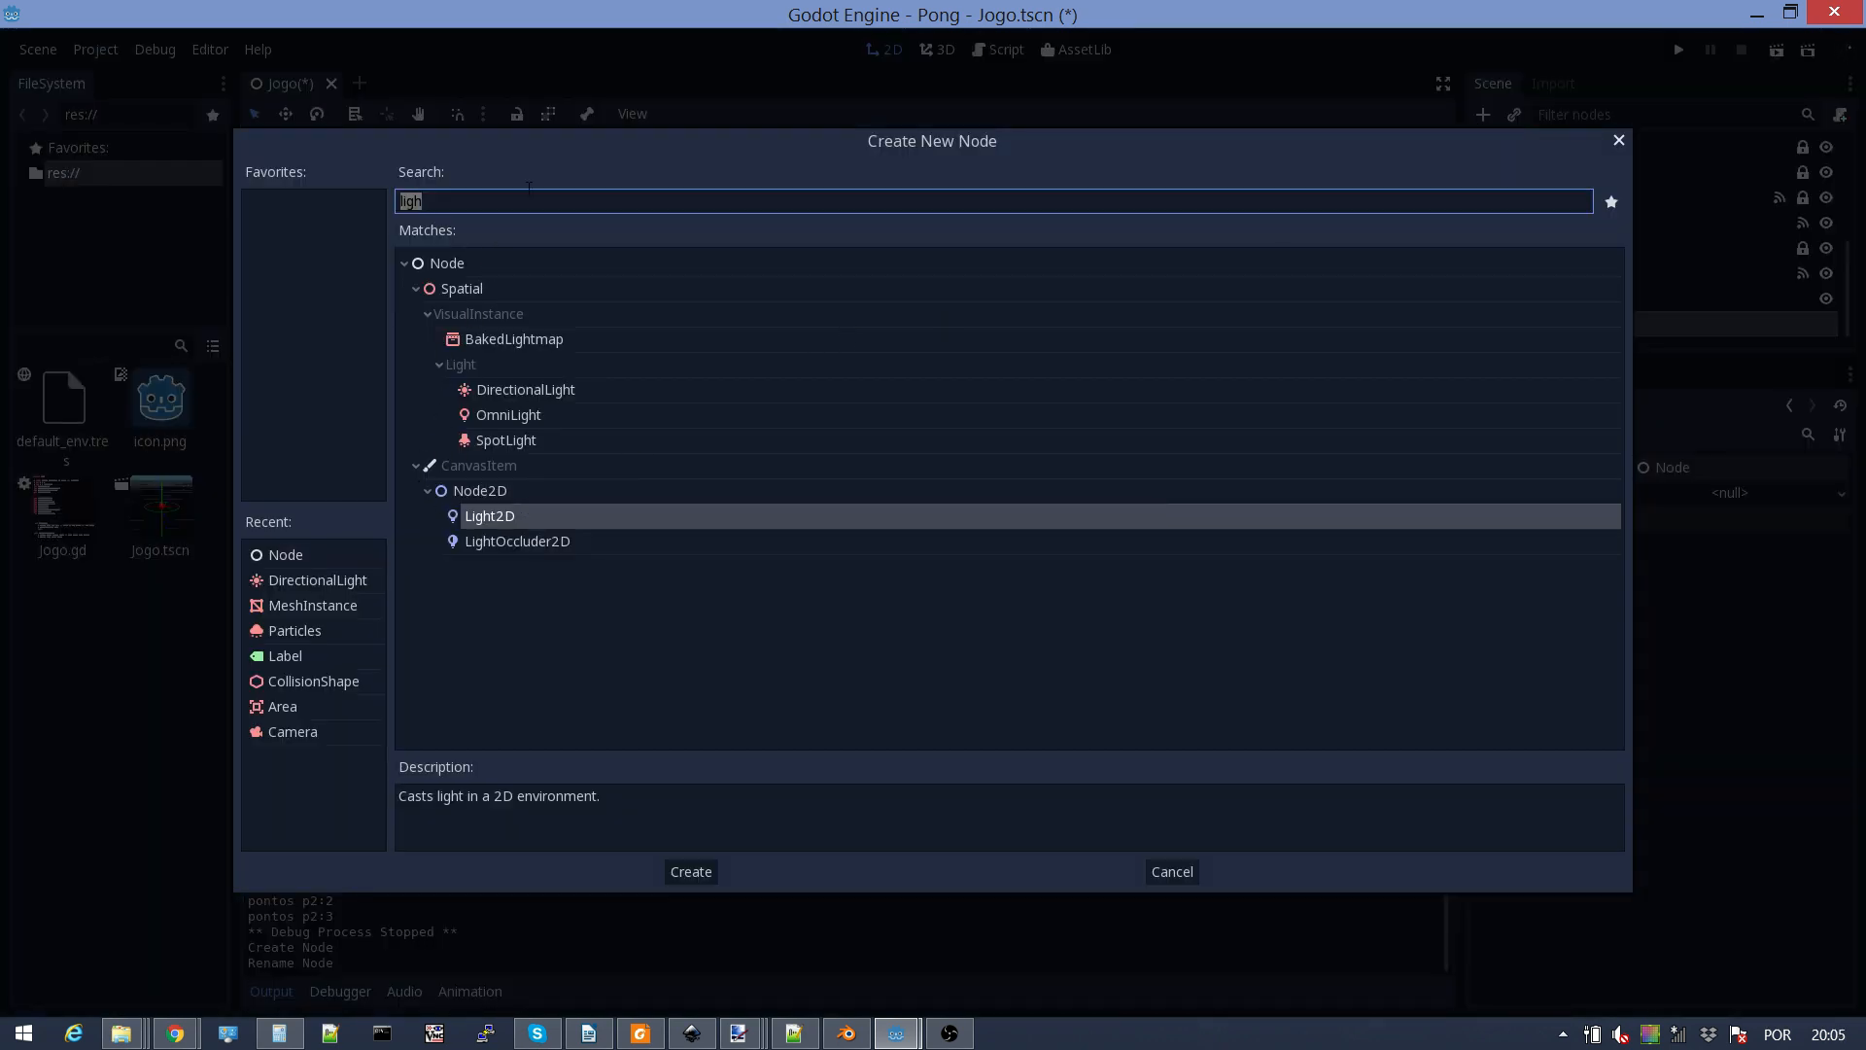
type("lab")
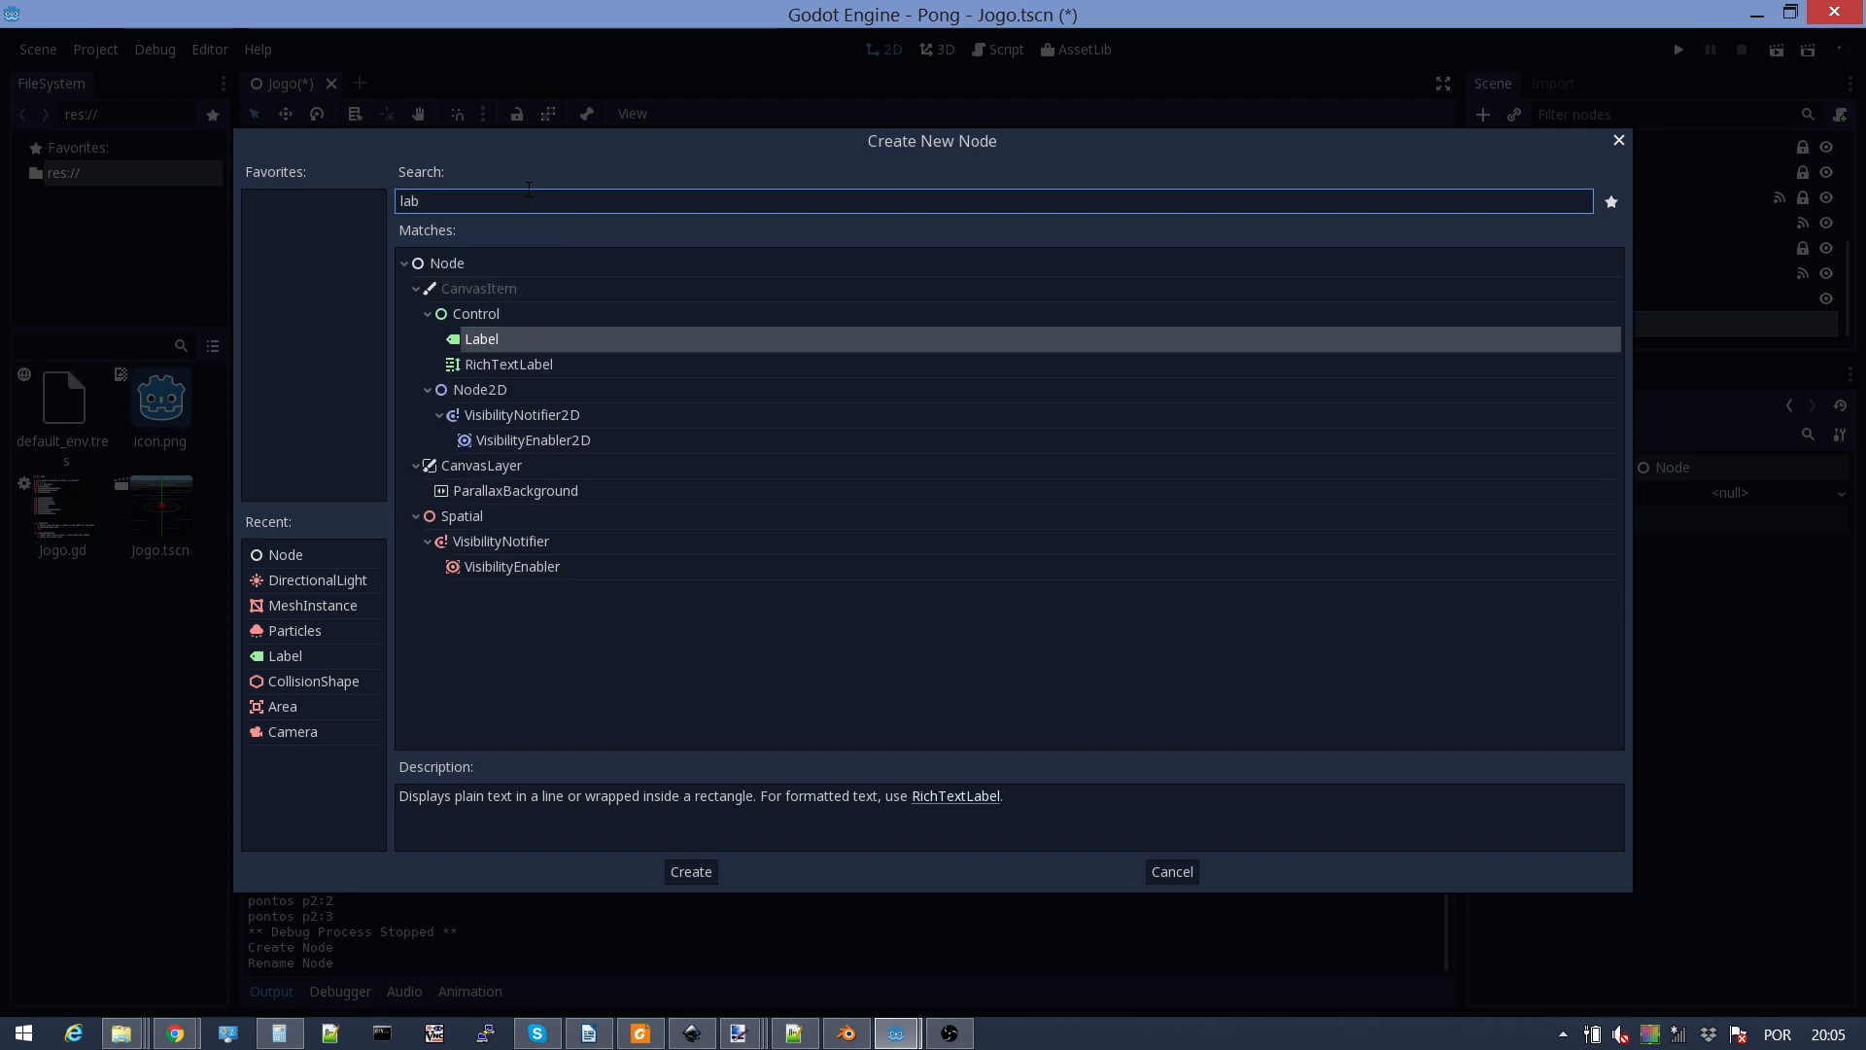
left_click(469, 346)
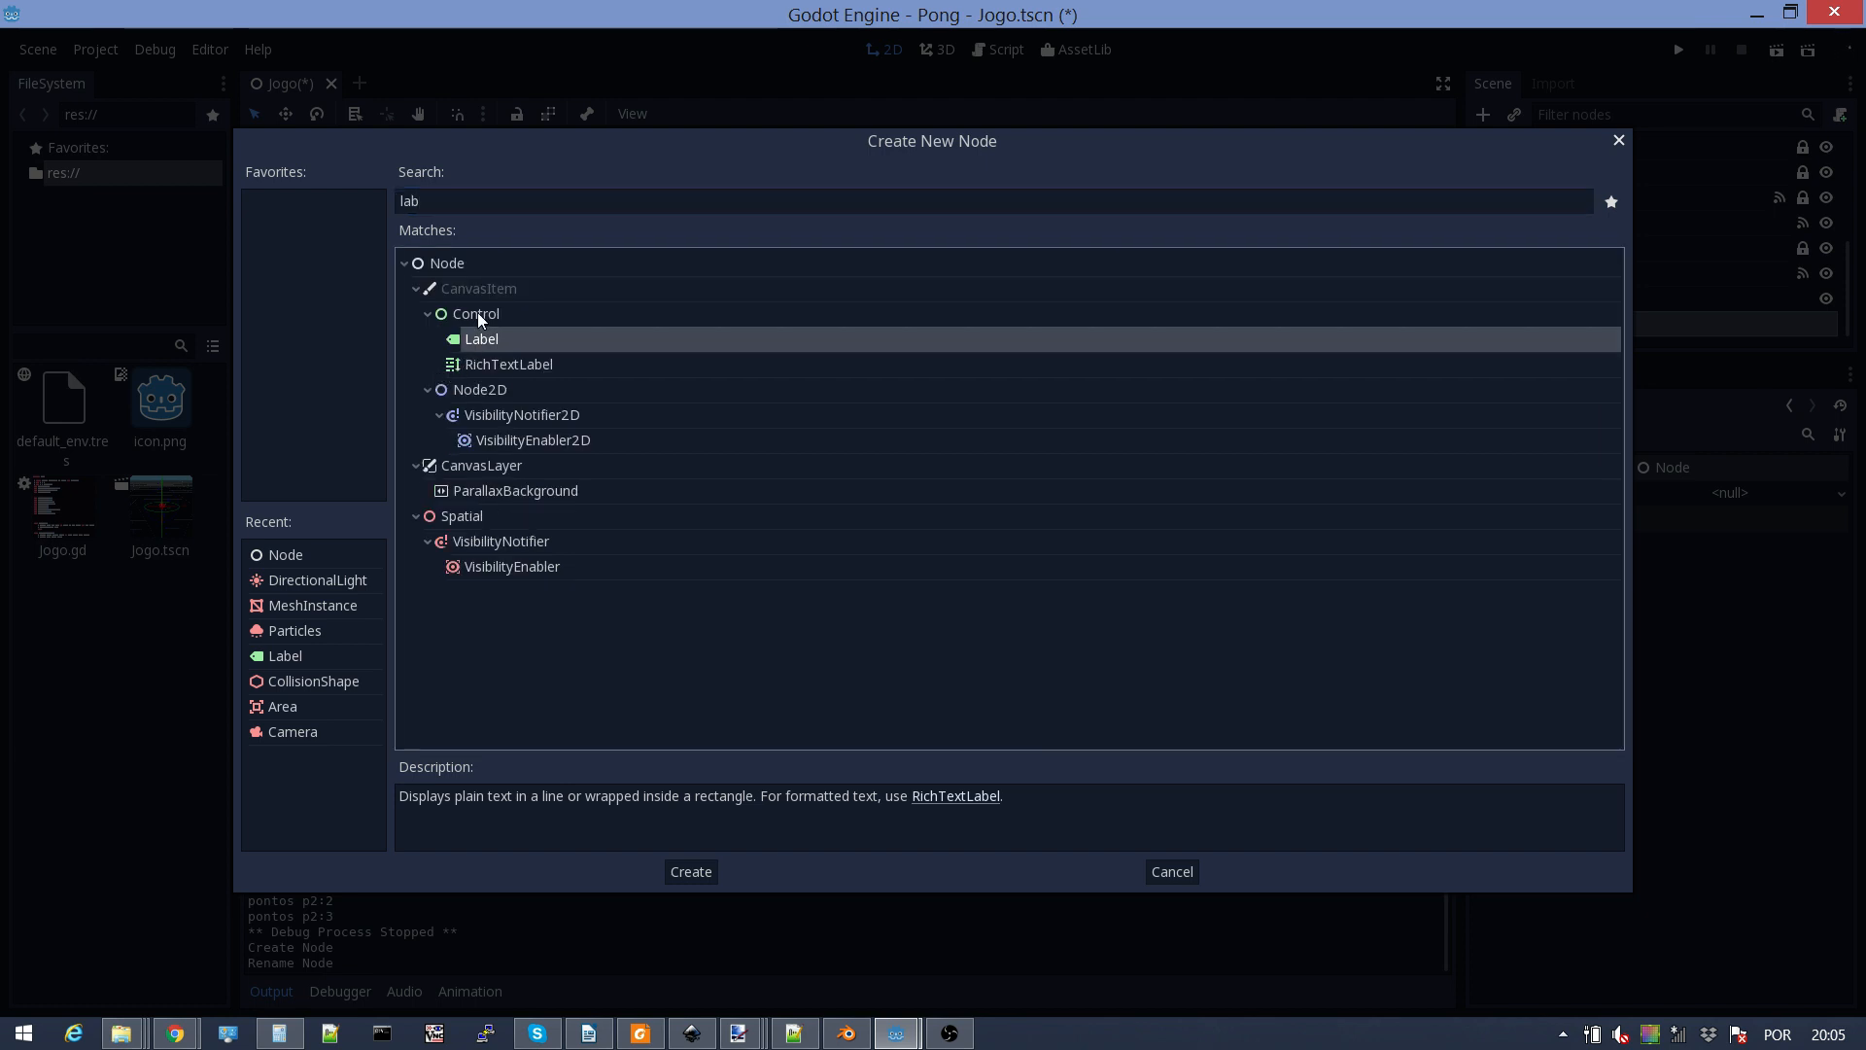
left_click(476, 312)
left_click(484, 342)
left_click(481, 314)
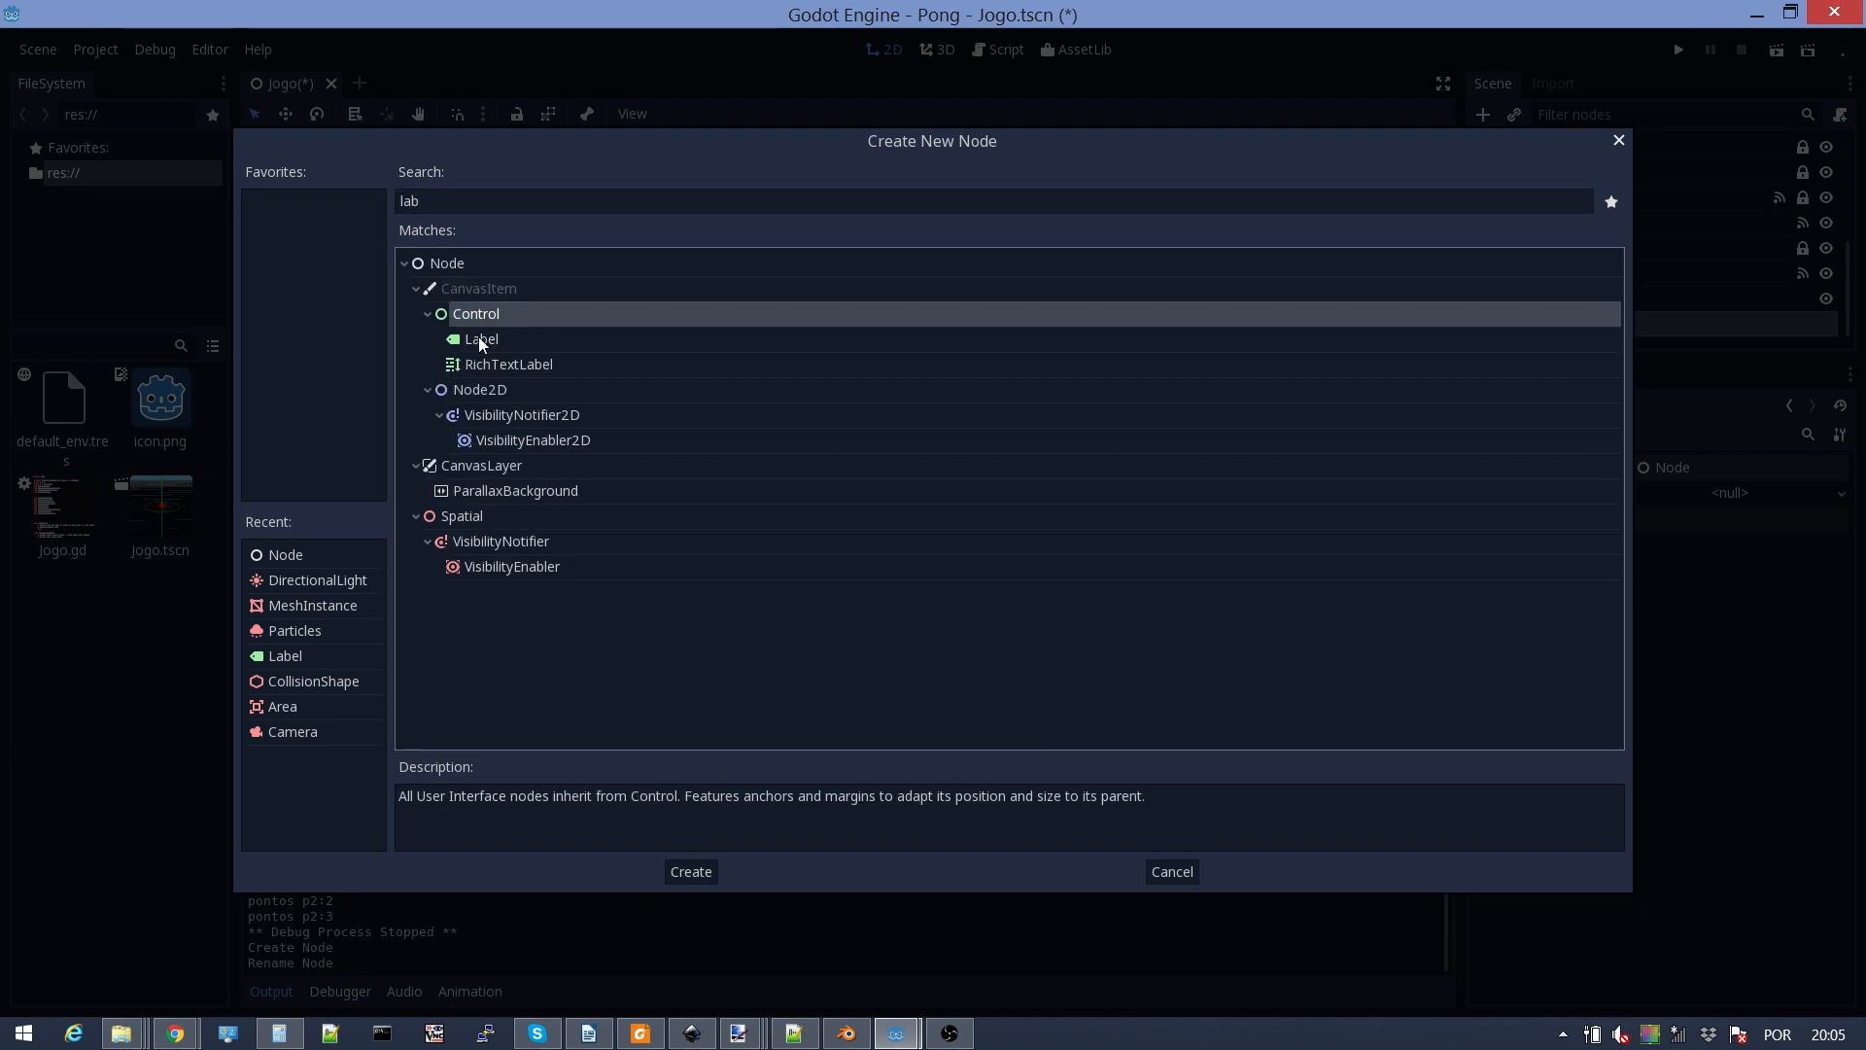
left_click(478, 336)
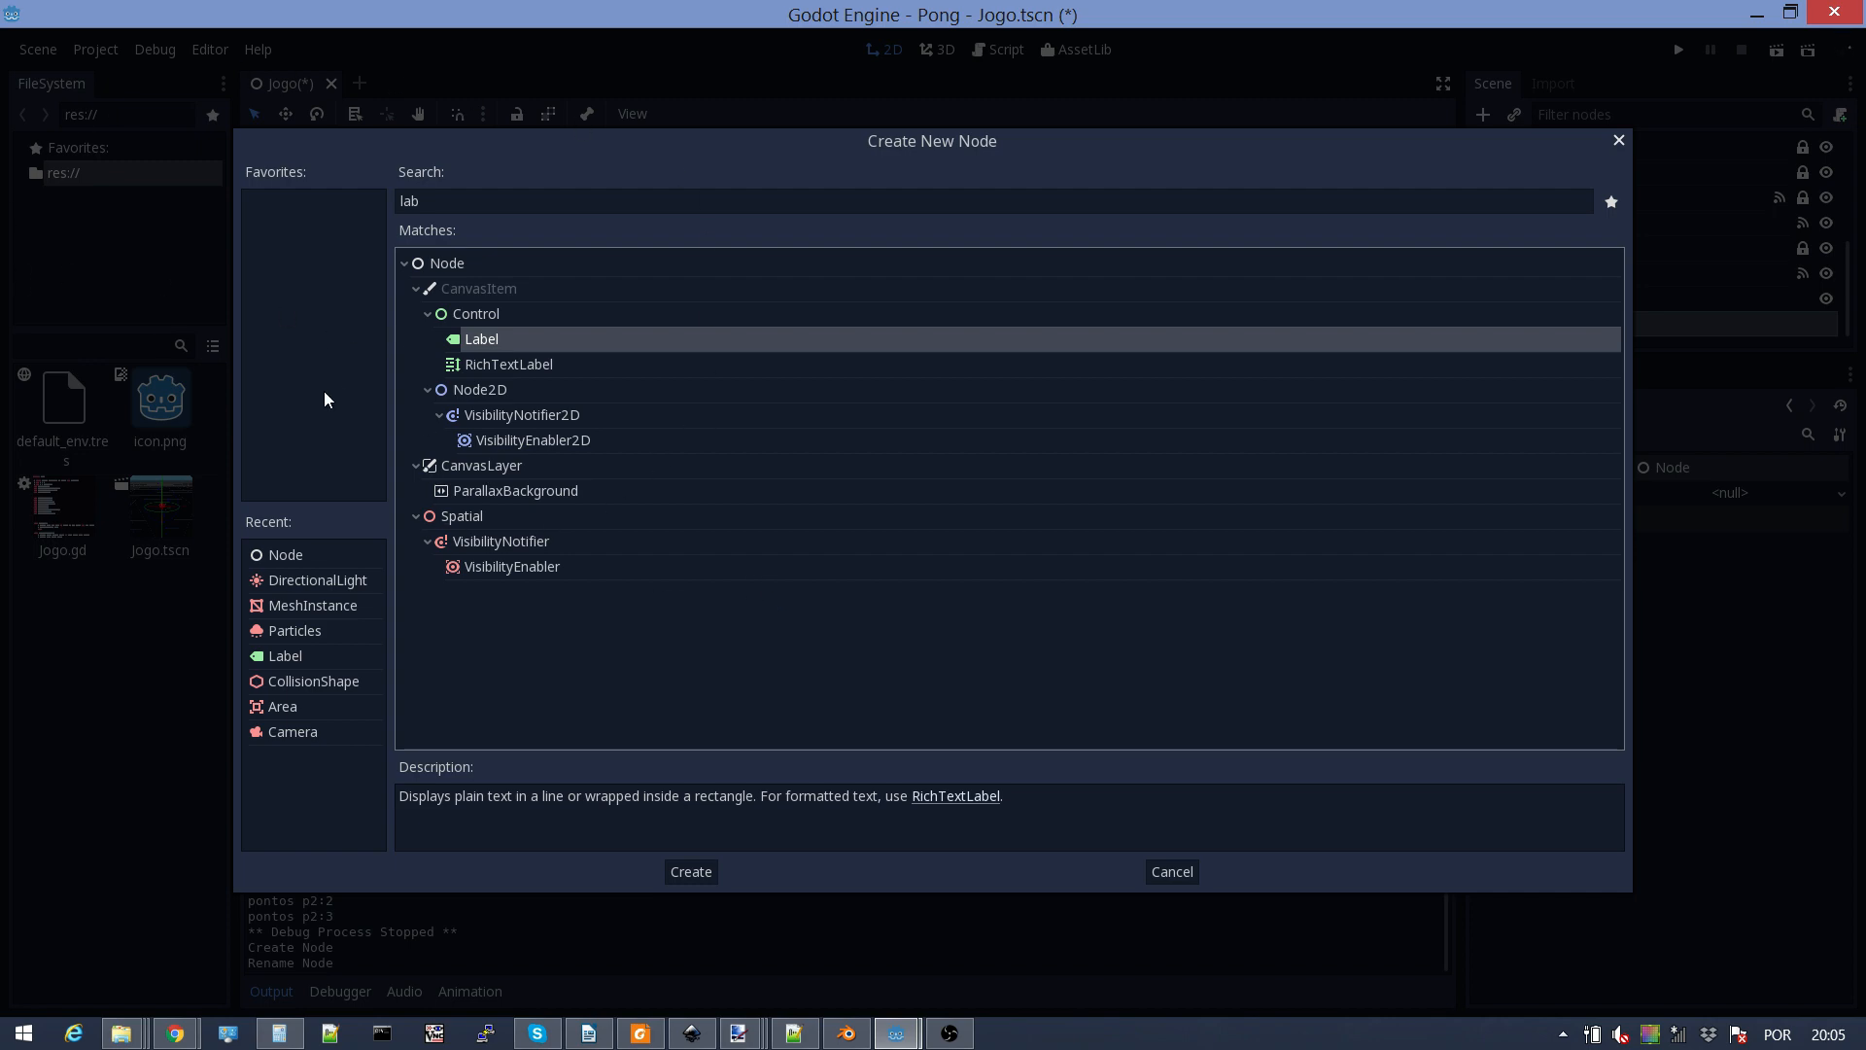
double_click(486, 341)
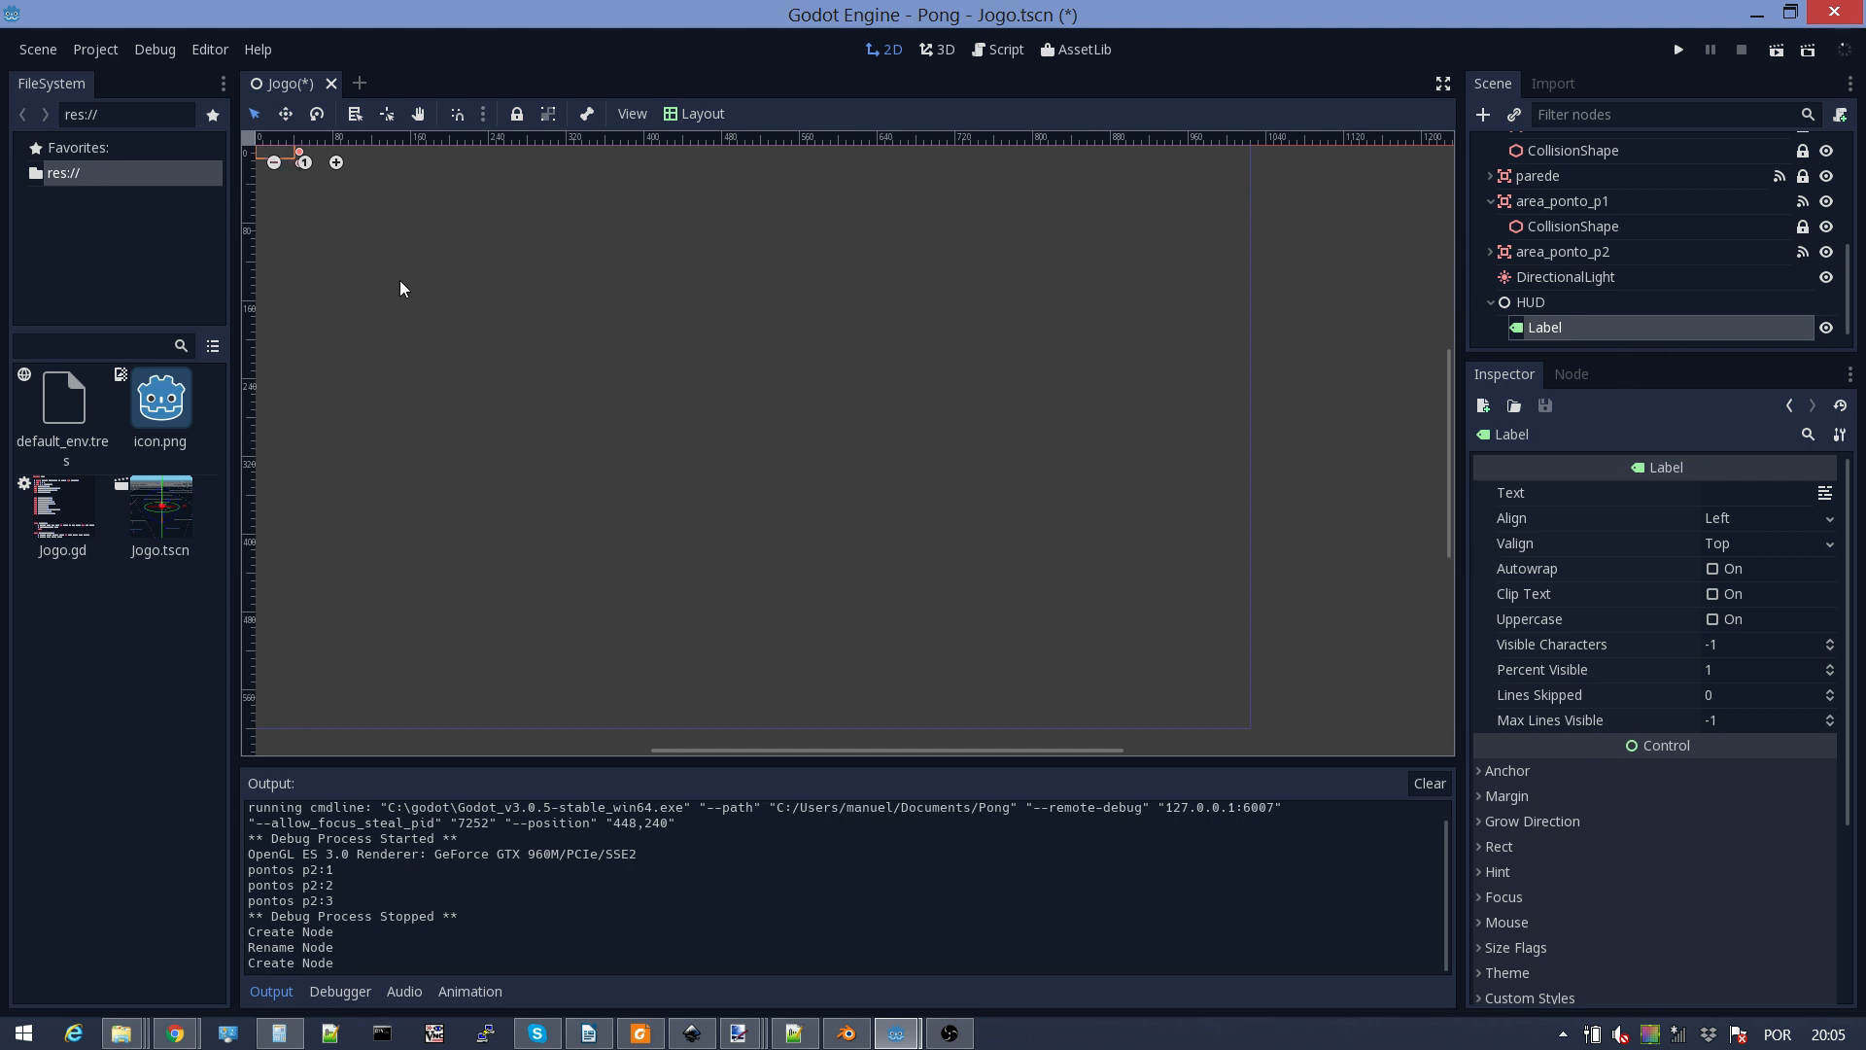
Step: Move the new label into the upper-left area of the 2D canvas and rename it LabelPontosP1
left_click_drag(304, 174, 457, 373)
double_click(1541, 327)
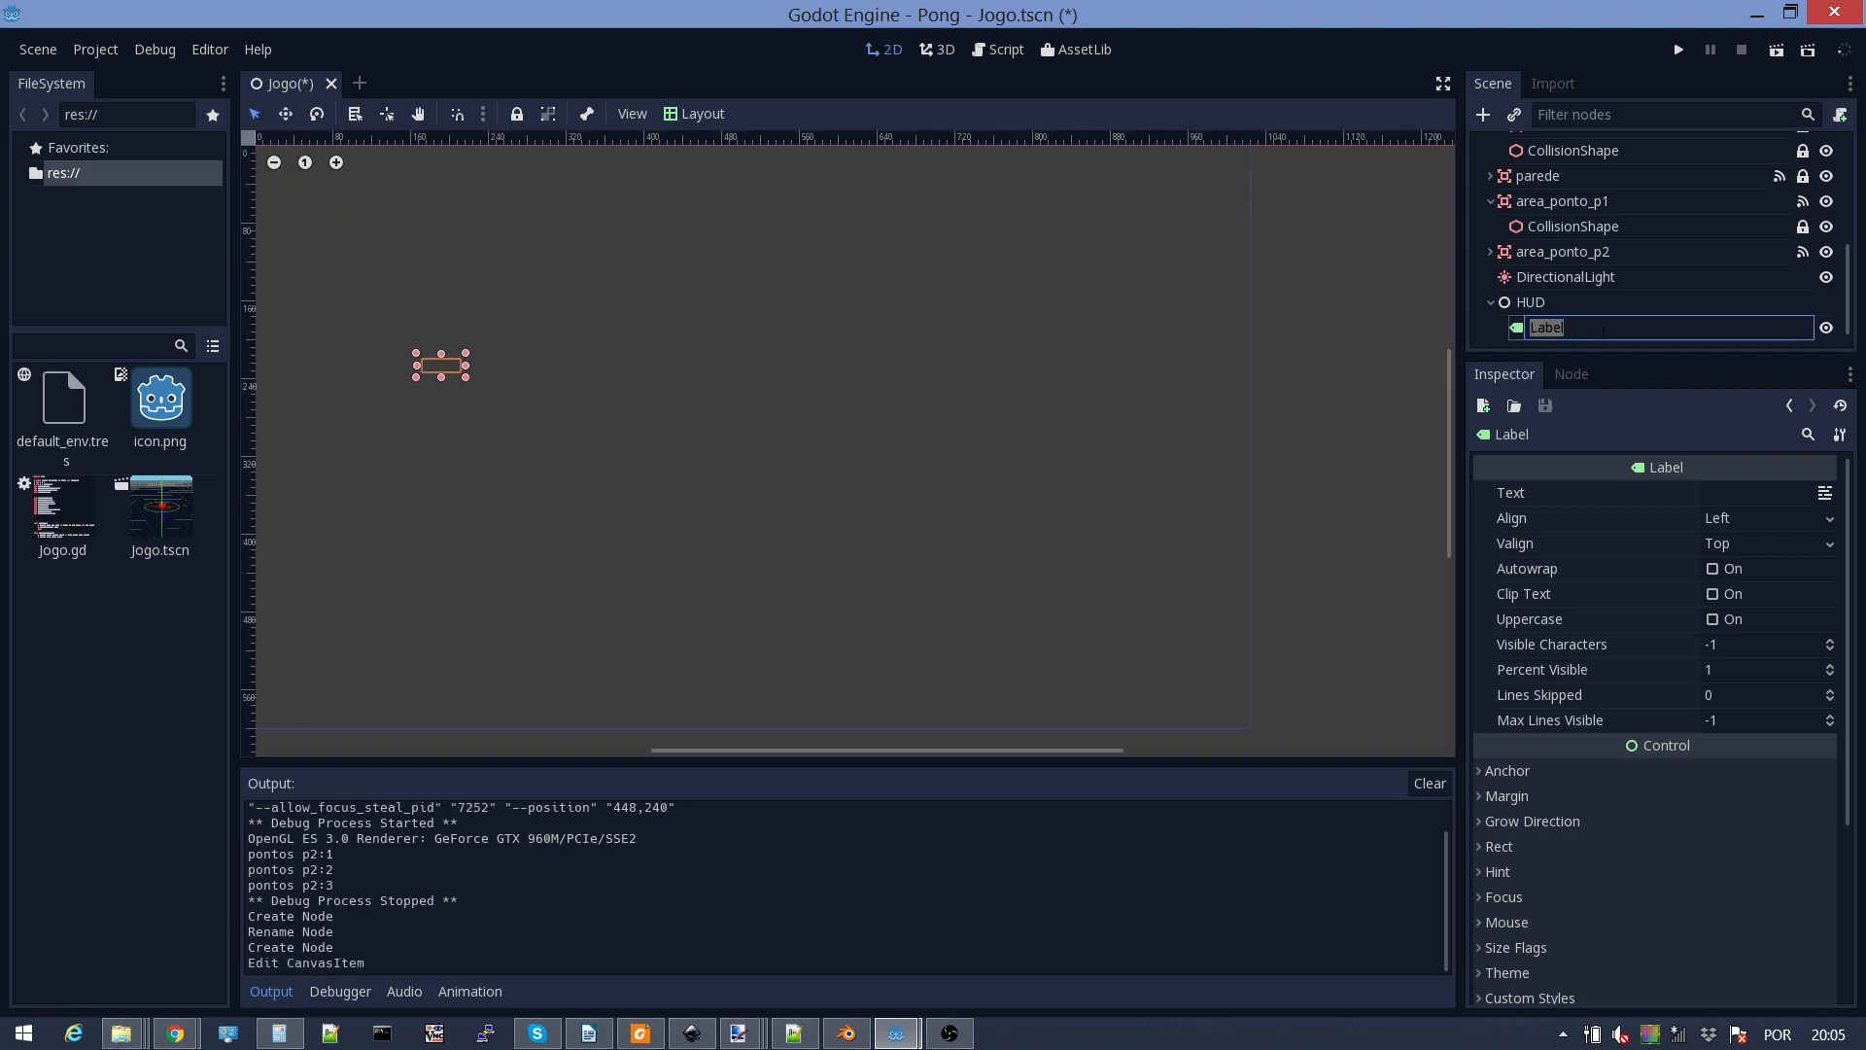
left_click(1604, 333)
type("PontosP1")
key("Return")
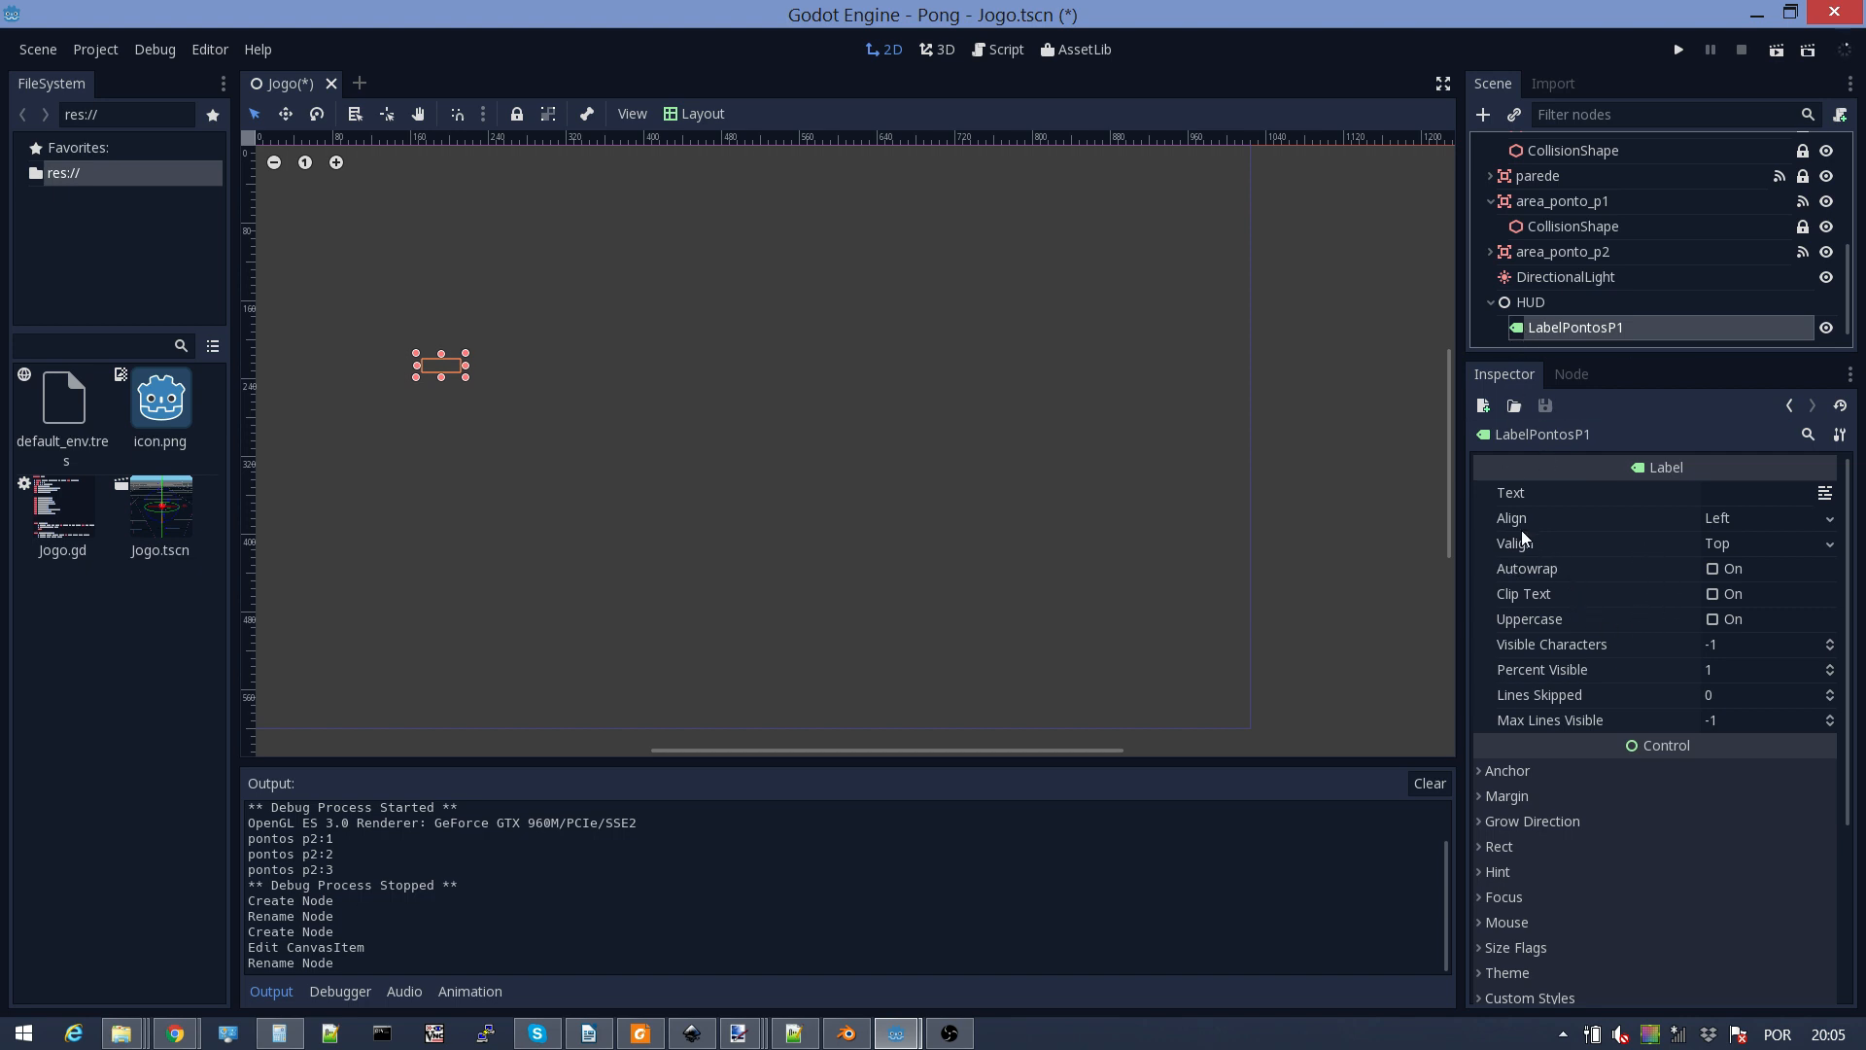
Step: Set the text of LabelPontosP1 to 0
left_click(1757, 518)
left_click(1685, 523)
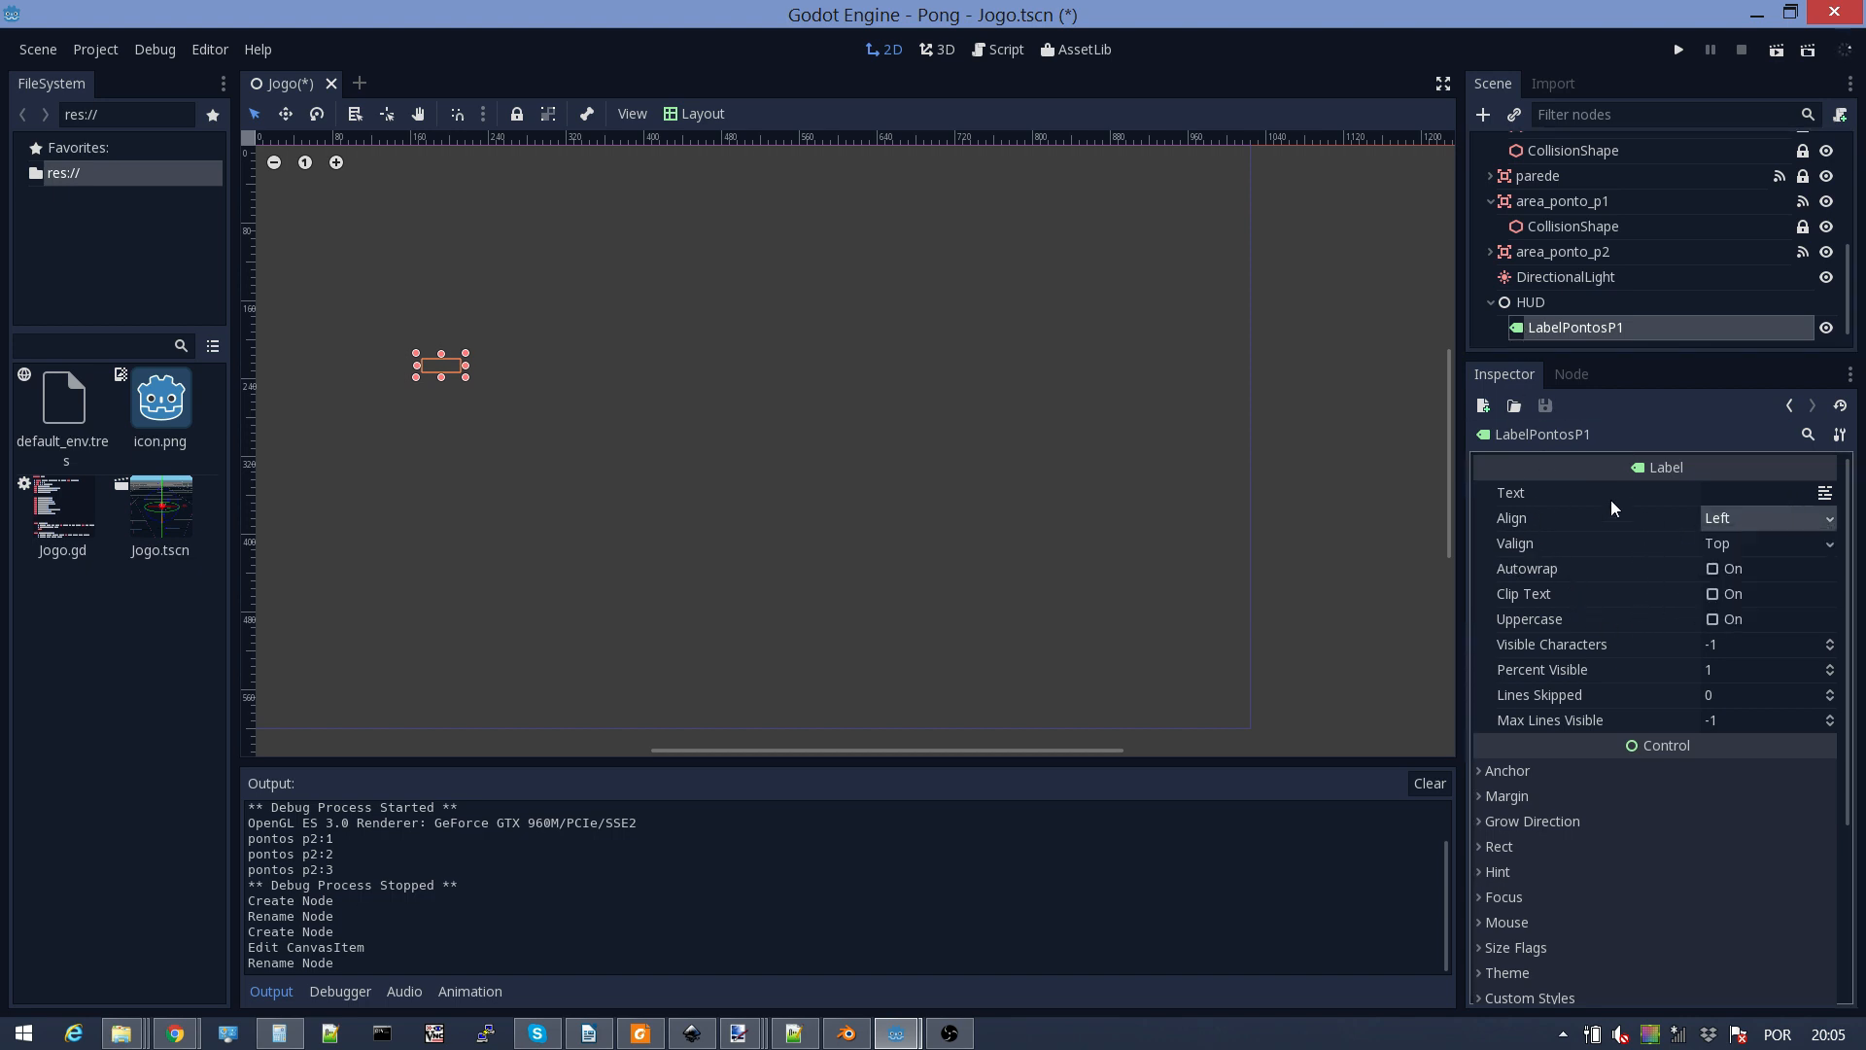
left_click(1712, 491)
type("0")
key("Return")
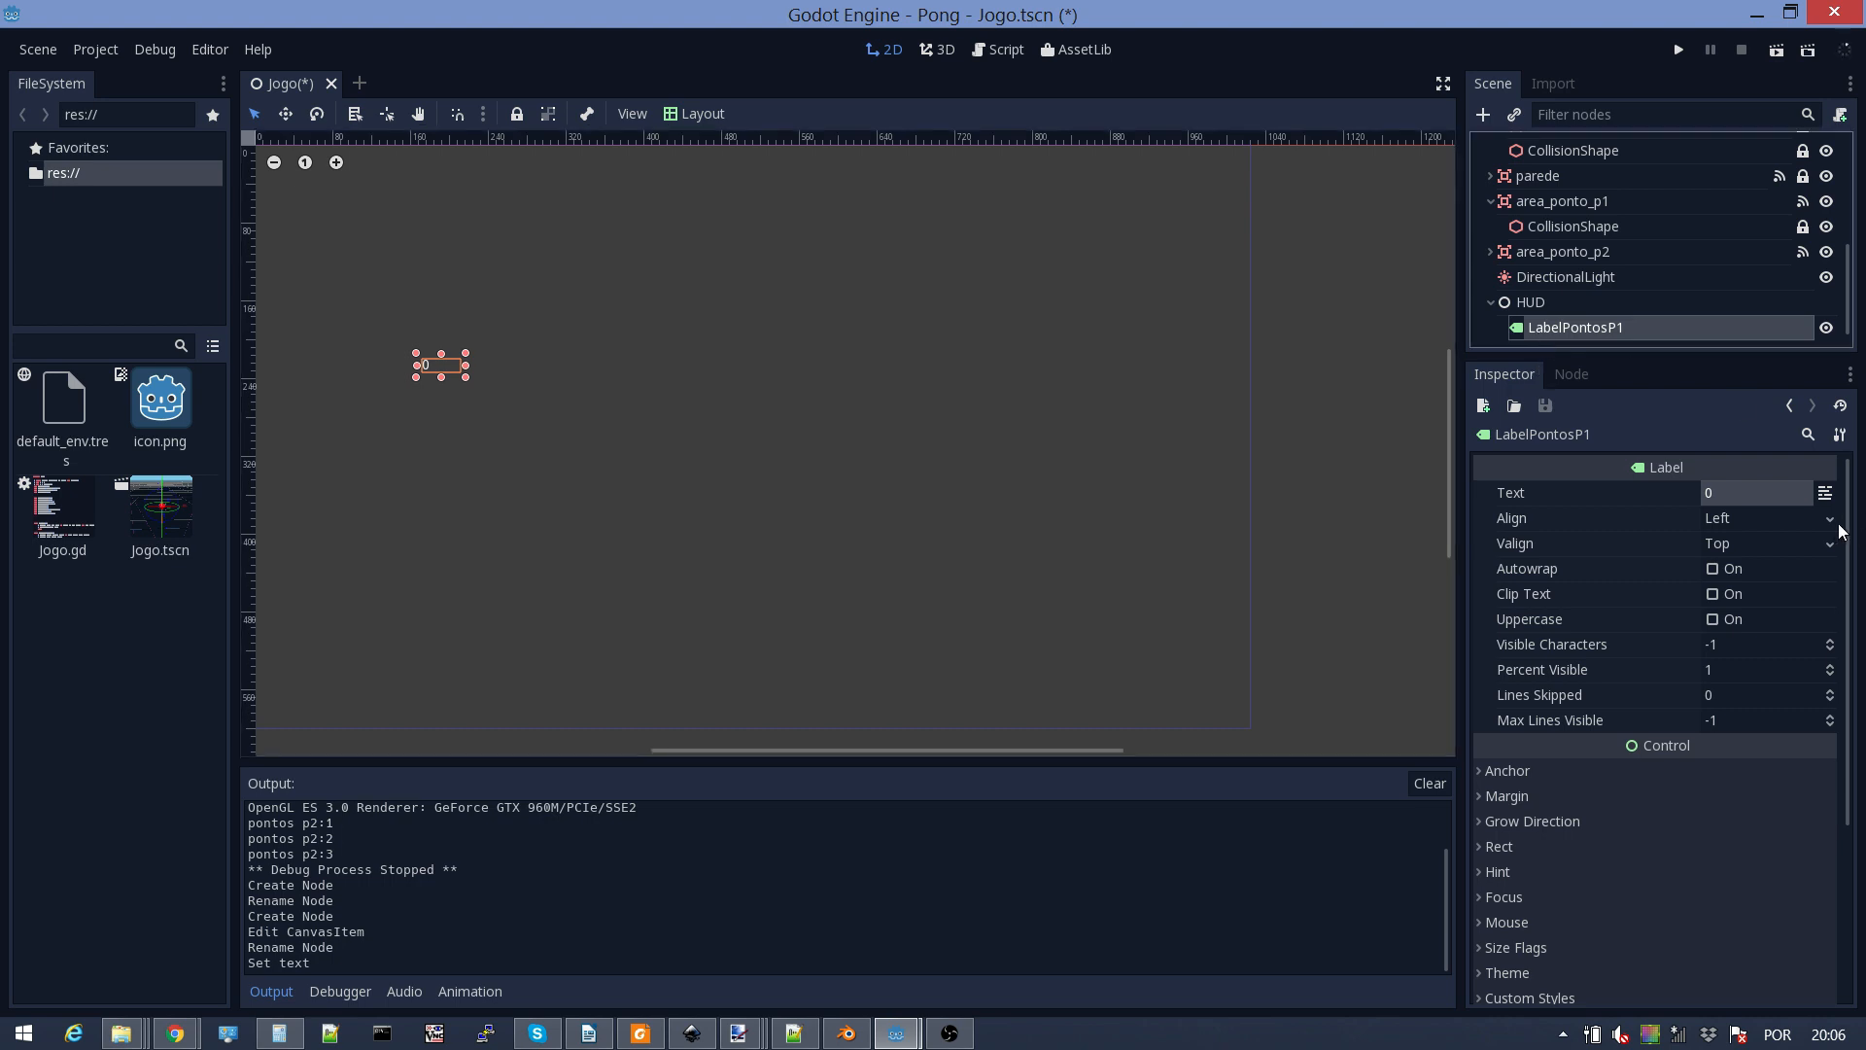
Step: Expand the Rect properties of LabelPontosP1 and set its scale to (3, 3)
left_click_drag(1849, 539, 1849, 724)
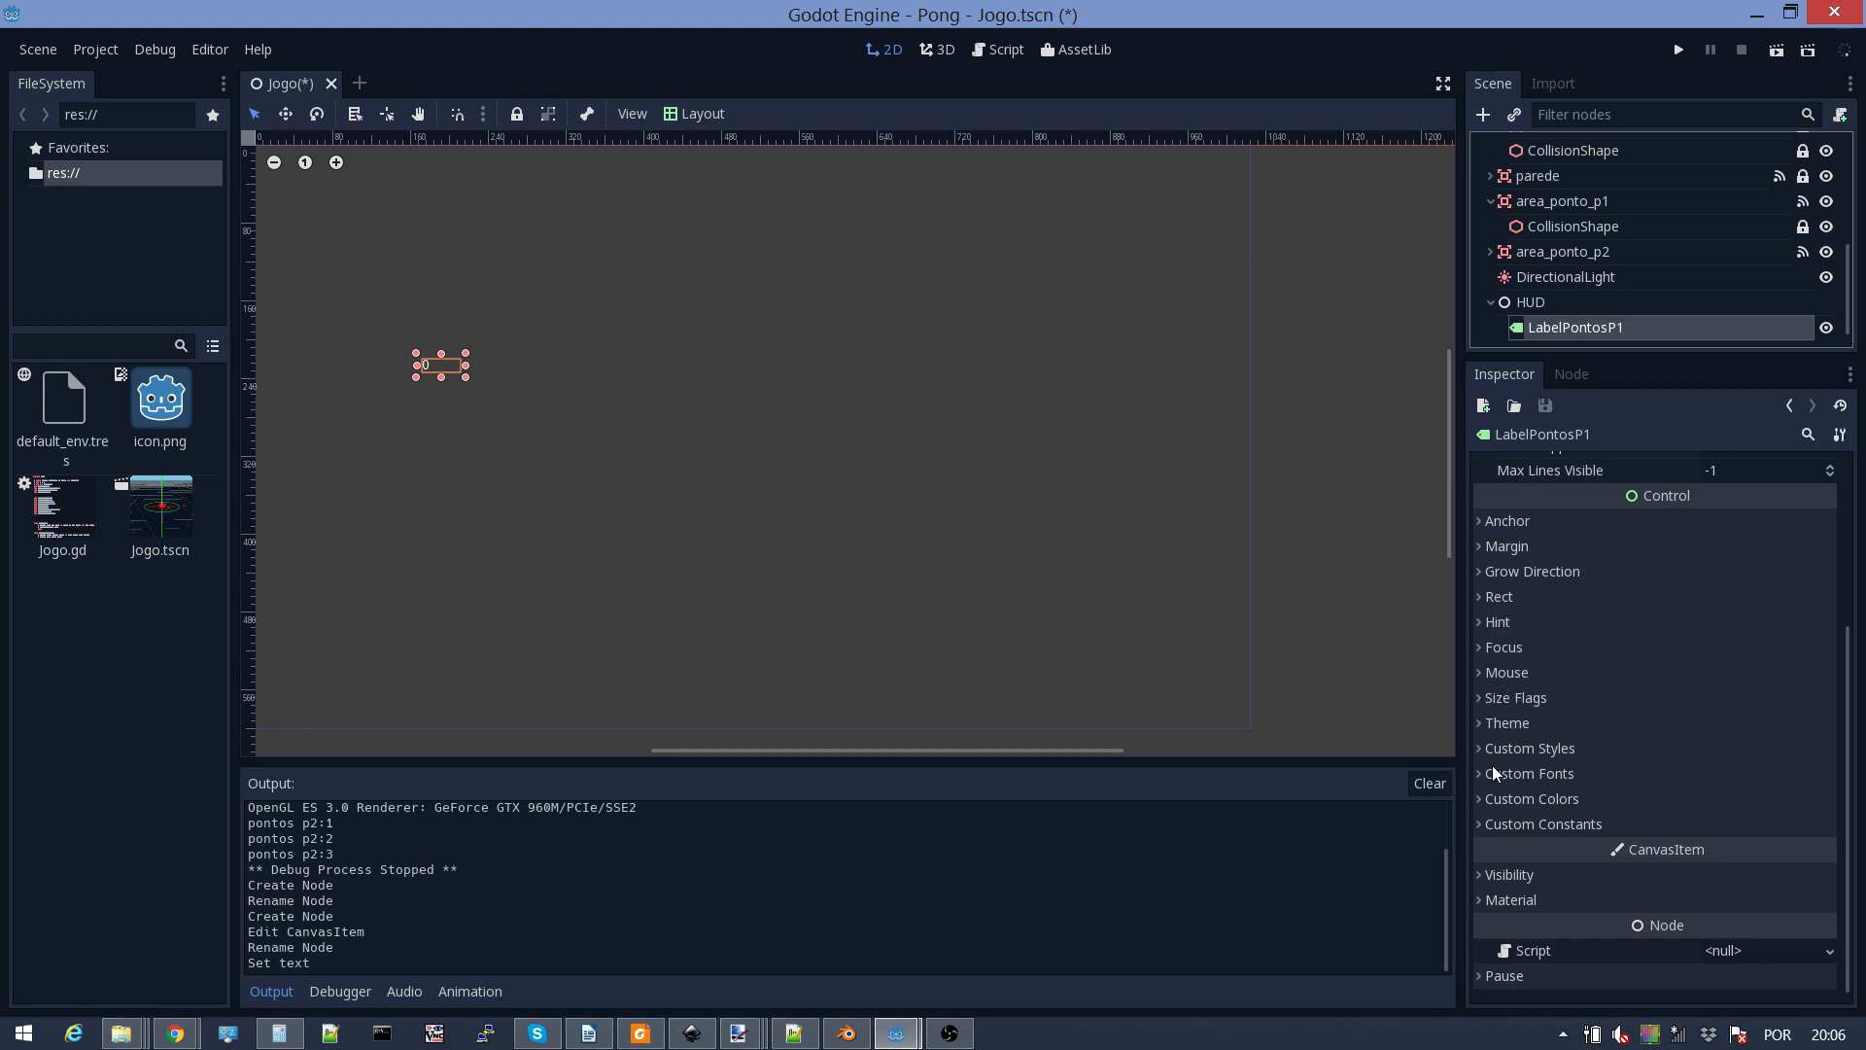
left_click(1479, 697)
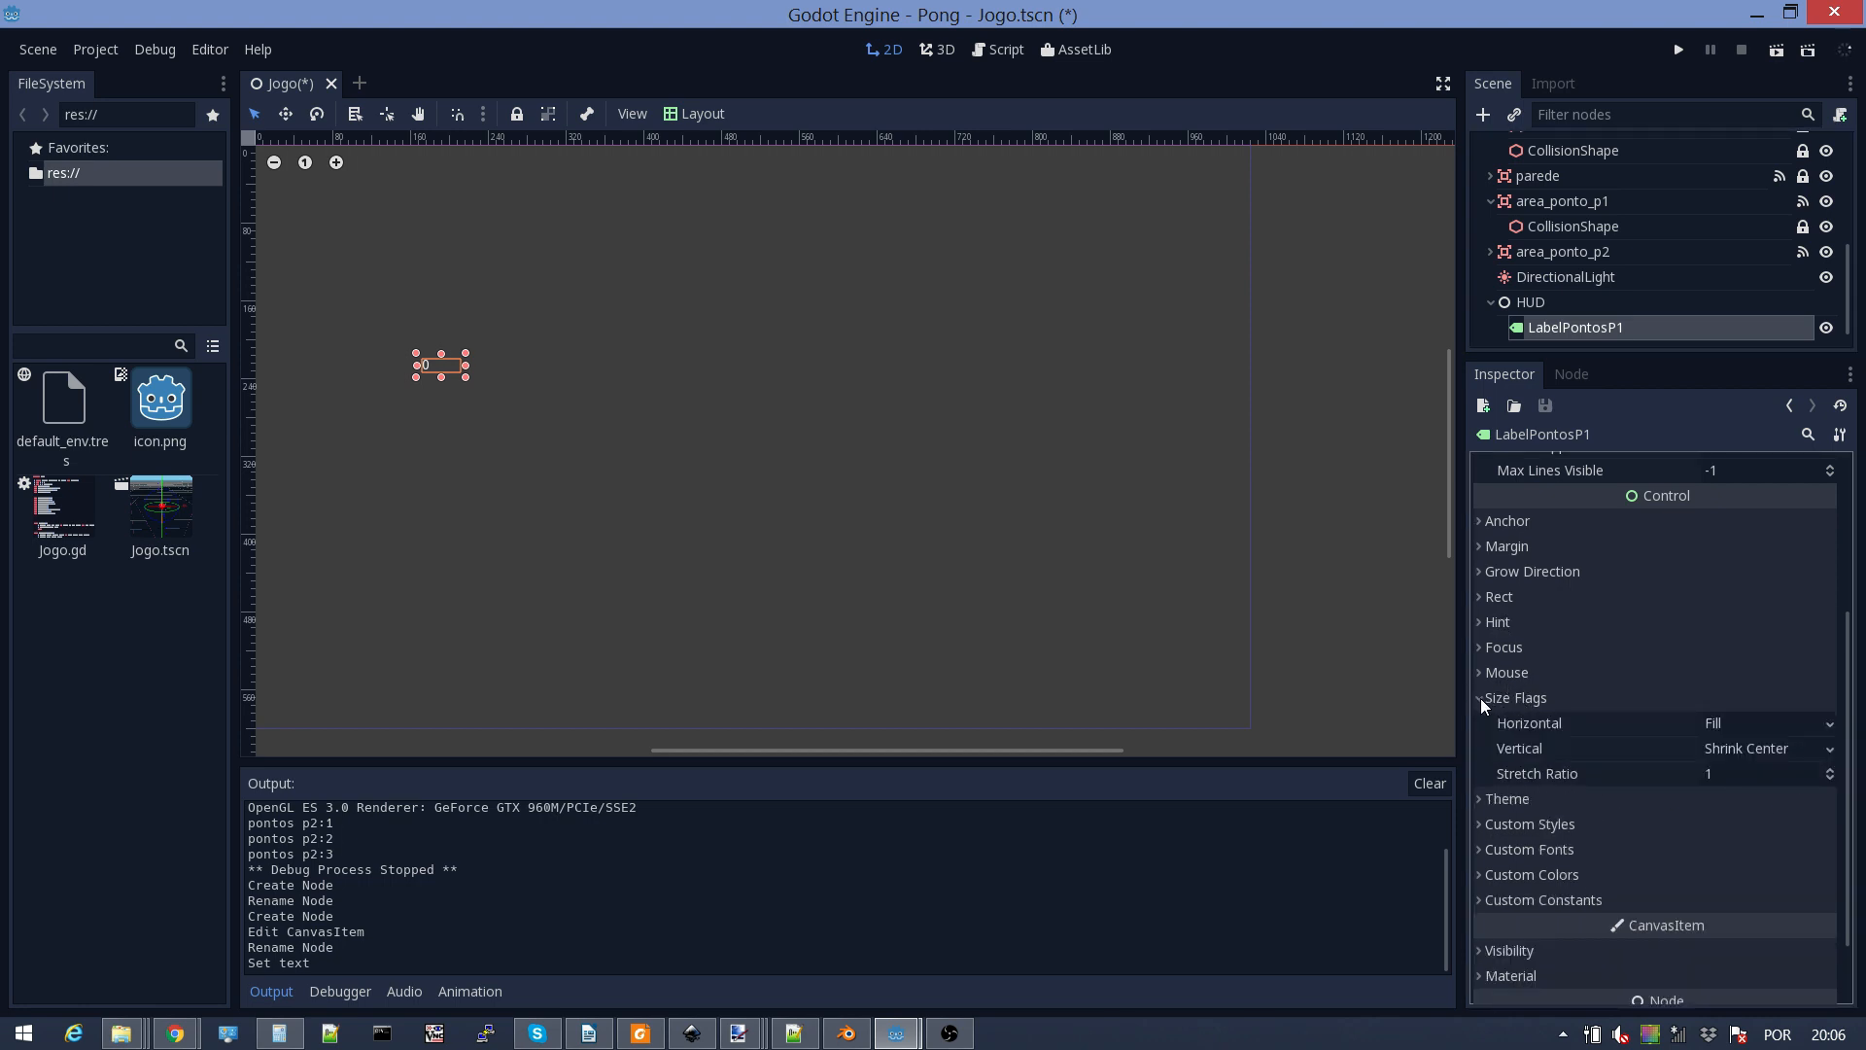
left_click(1479, 698)
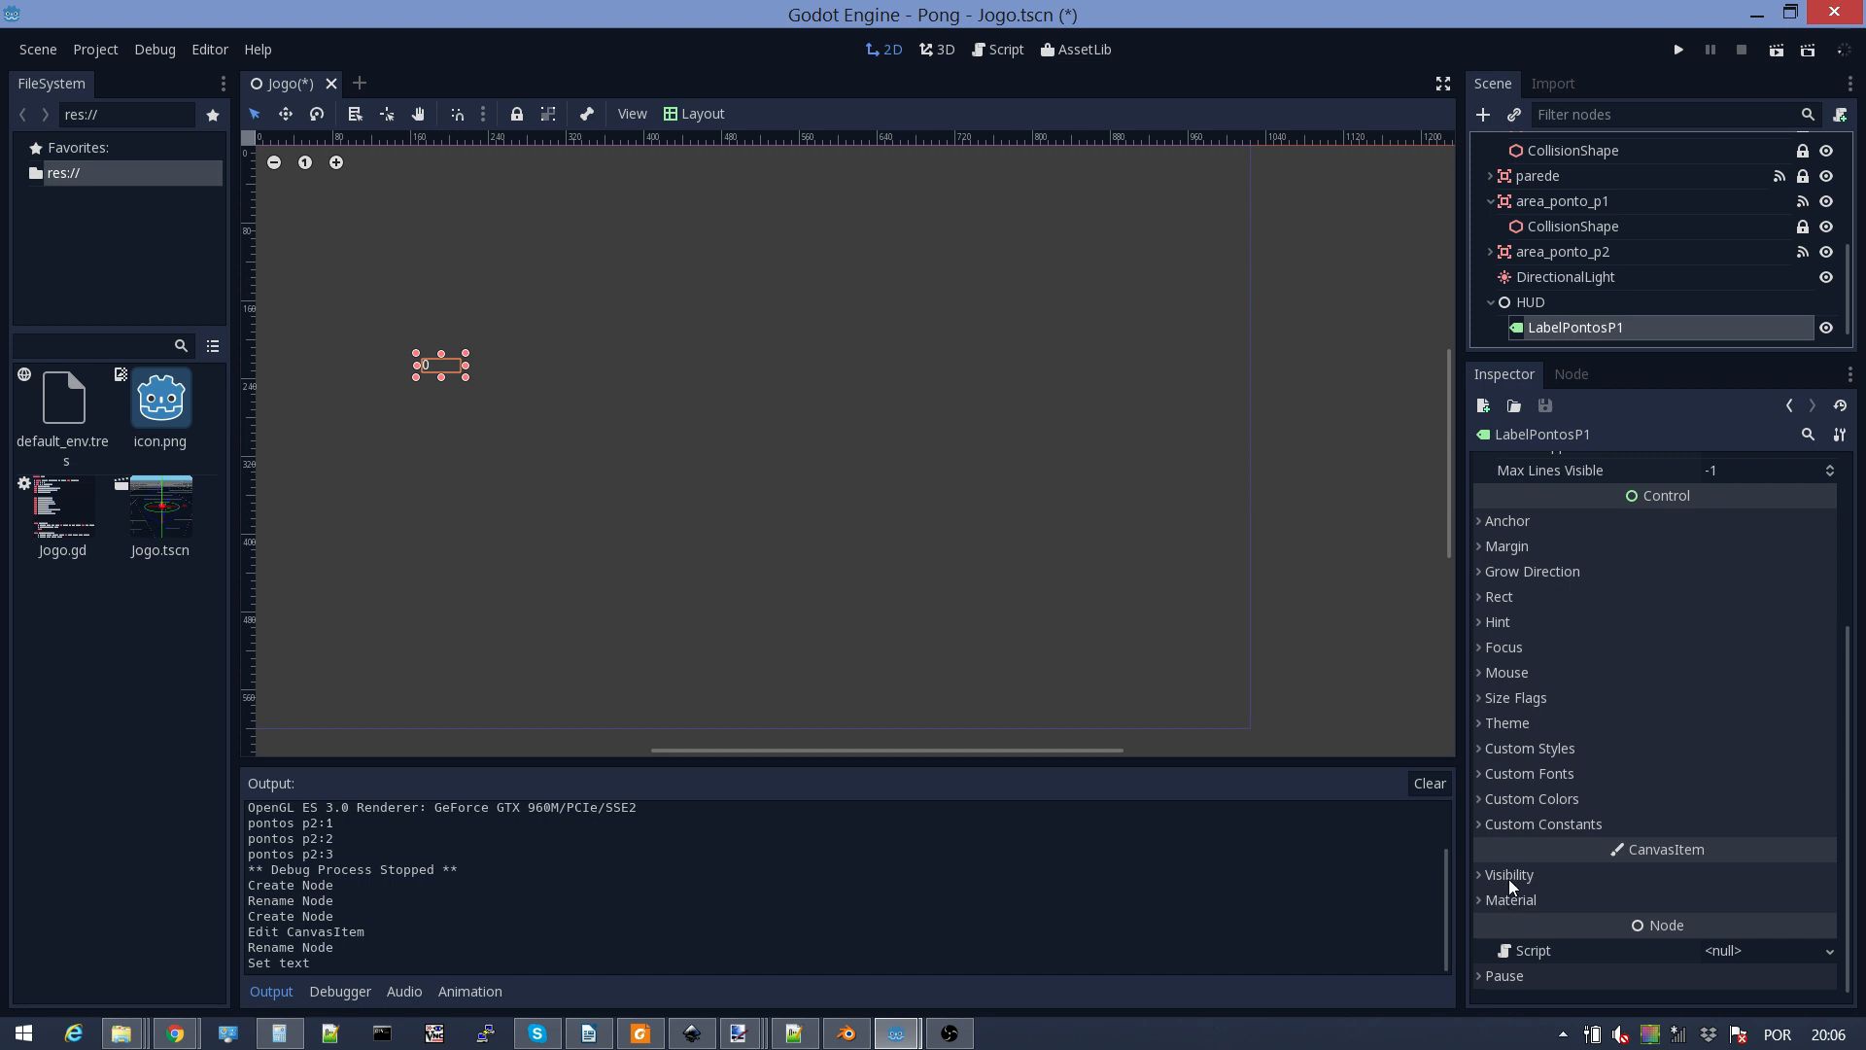
left_click(1481, 596)
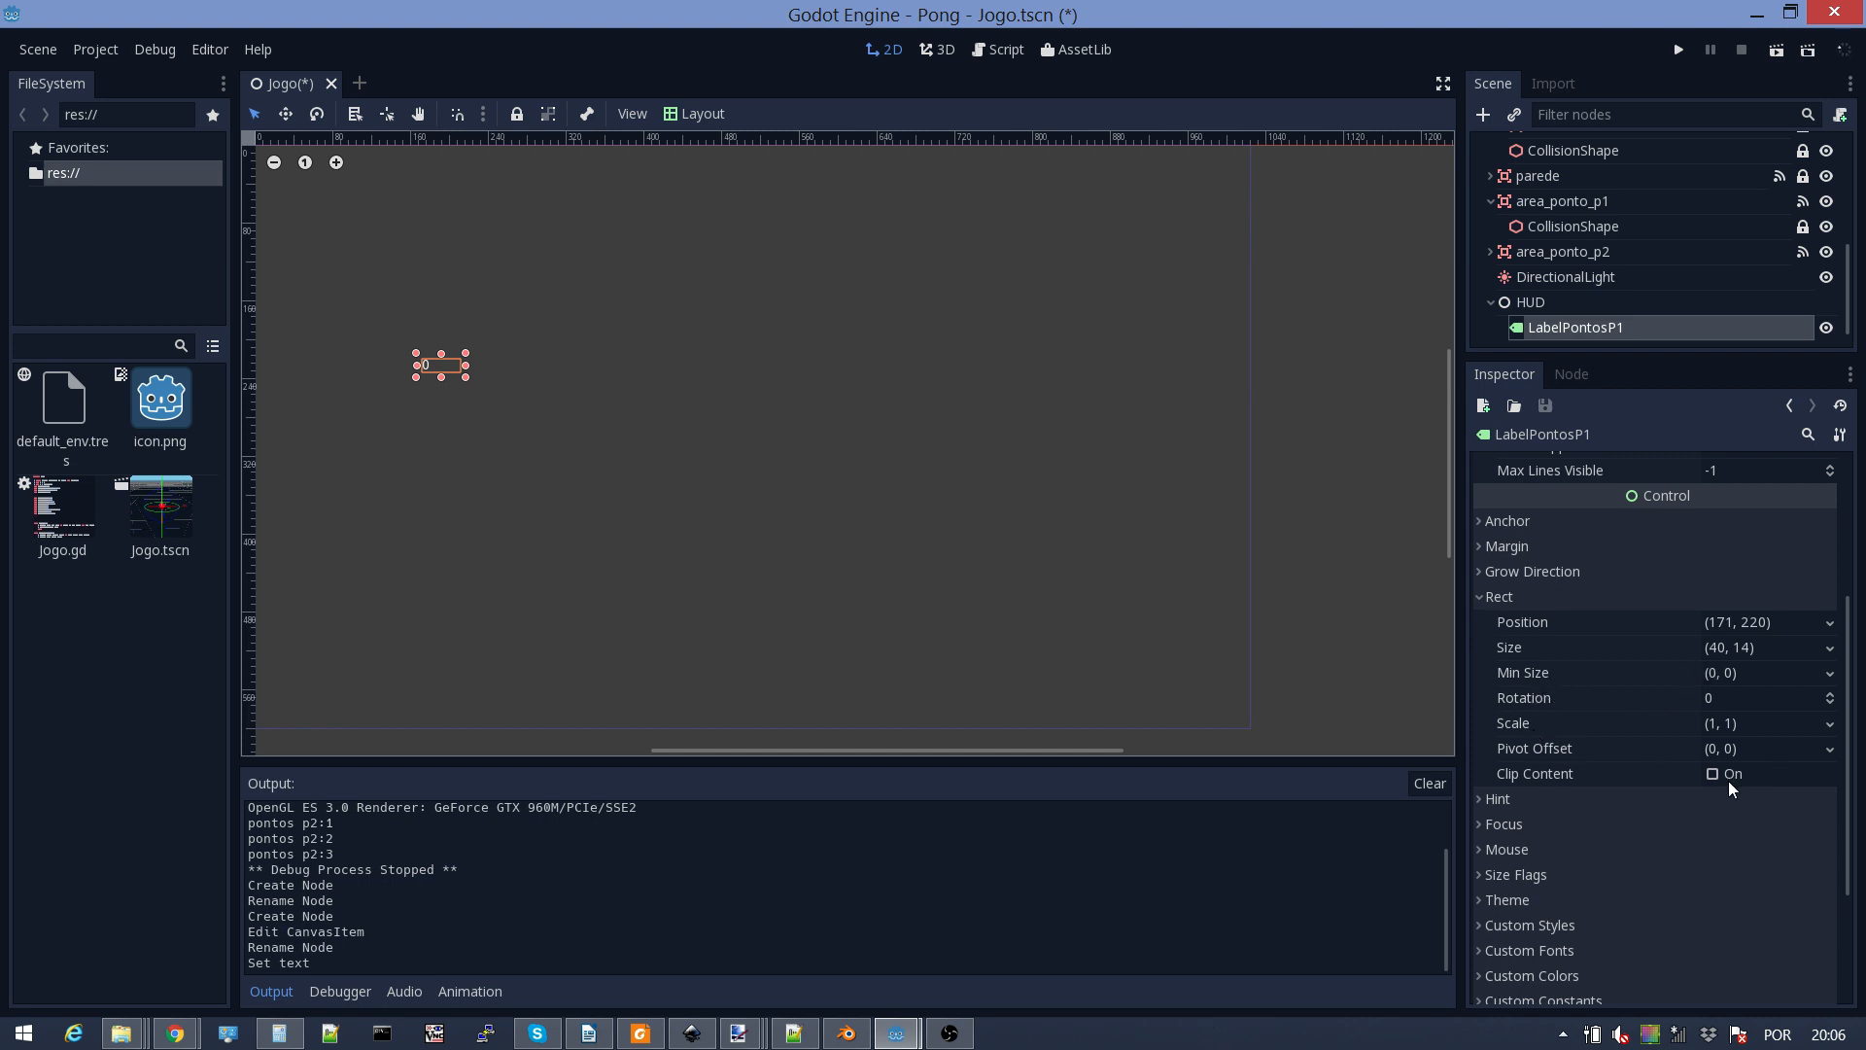
left_click(1717, 727)
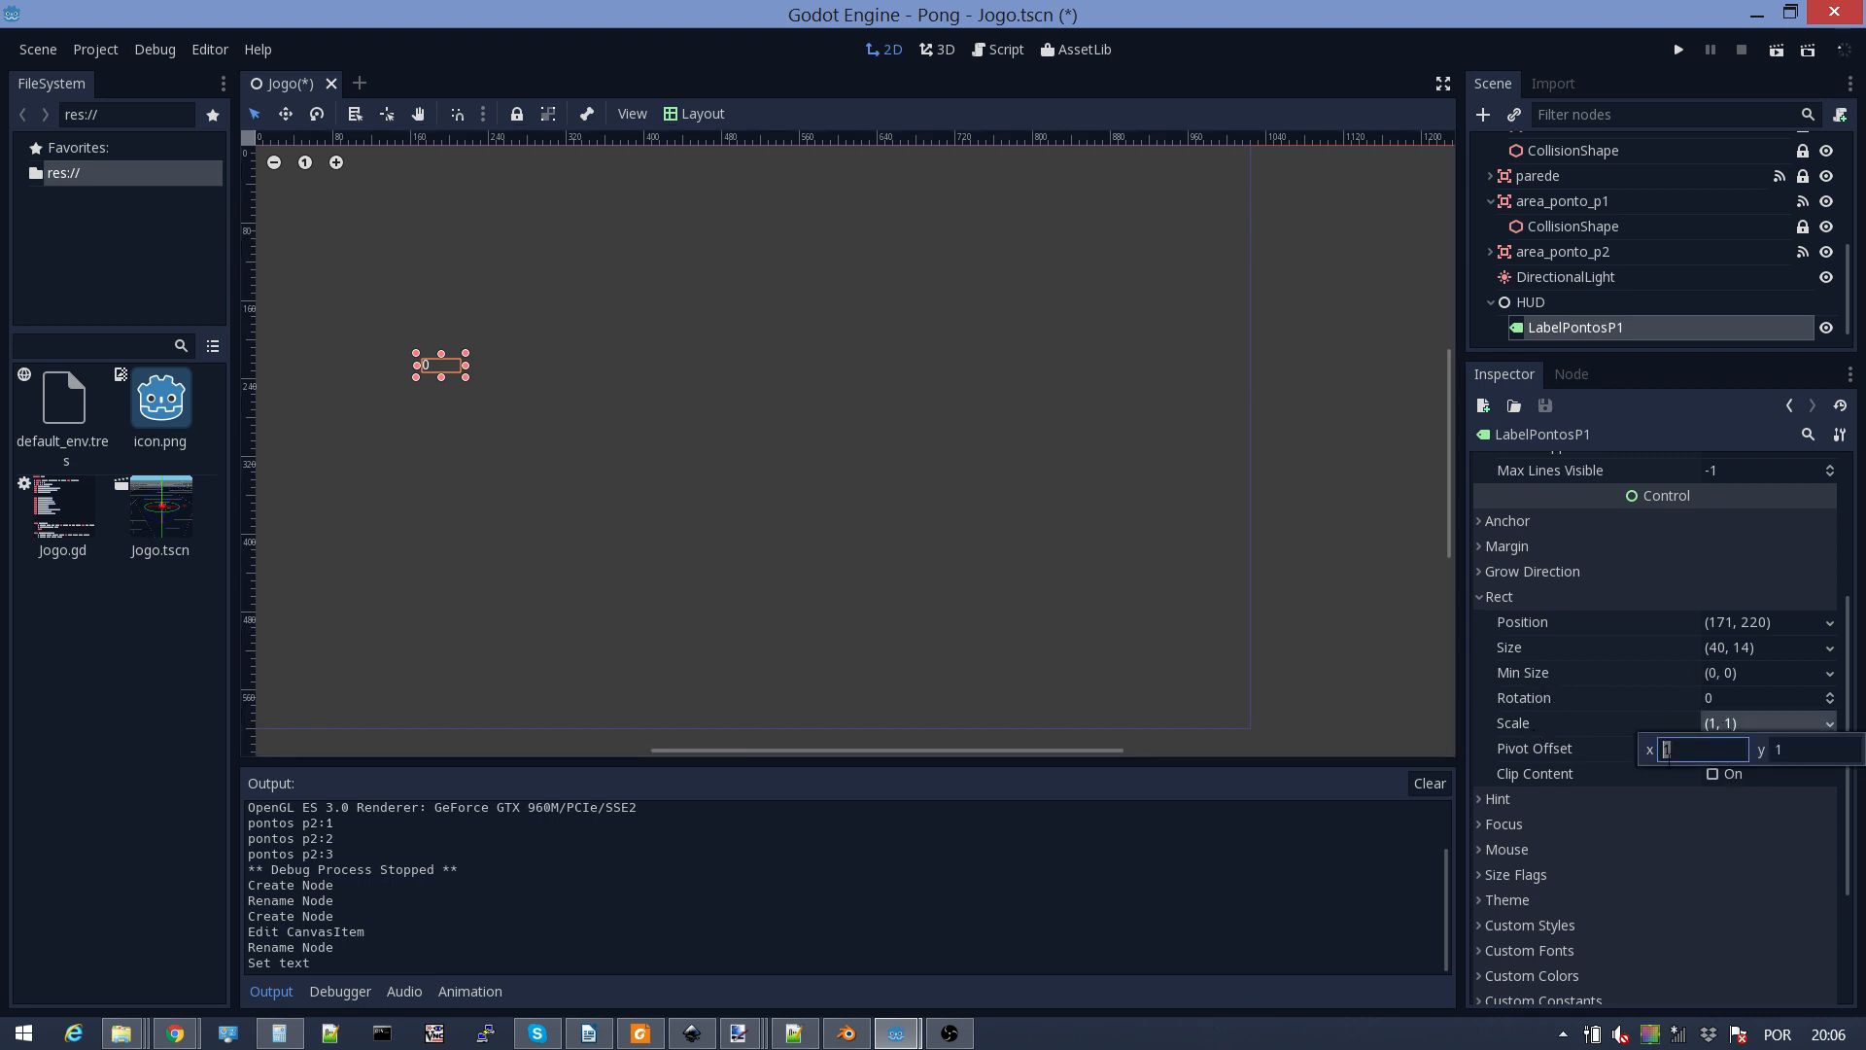
type("3")
key("BackSpace")
type("3")
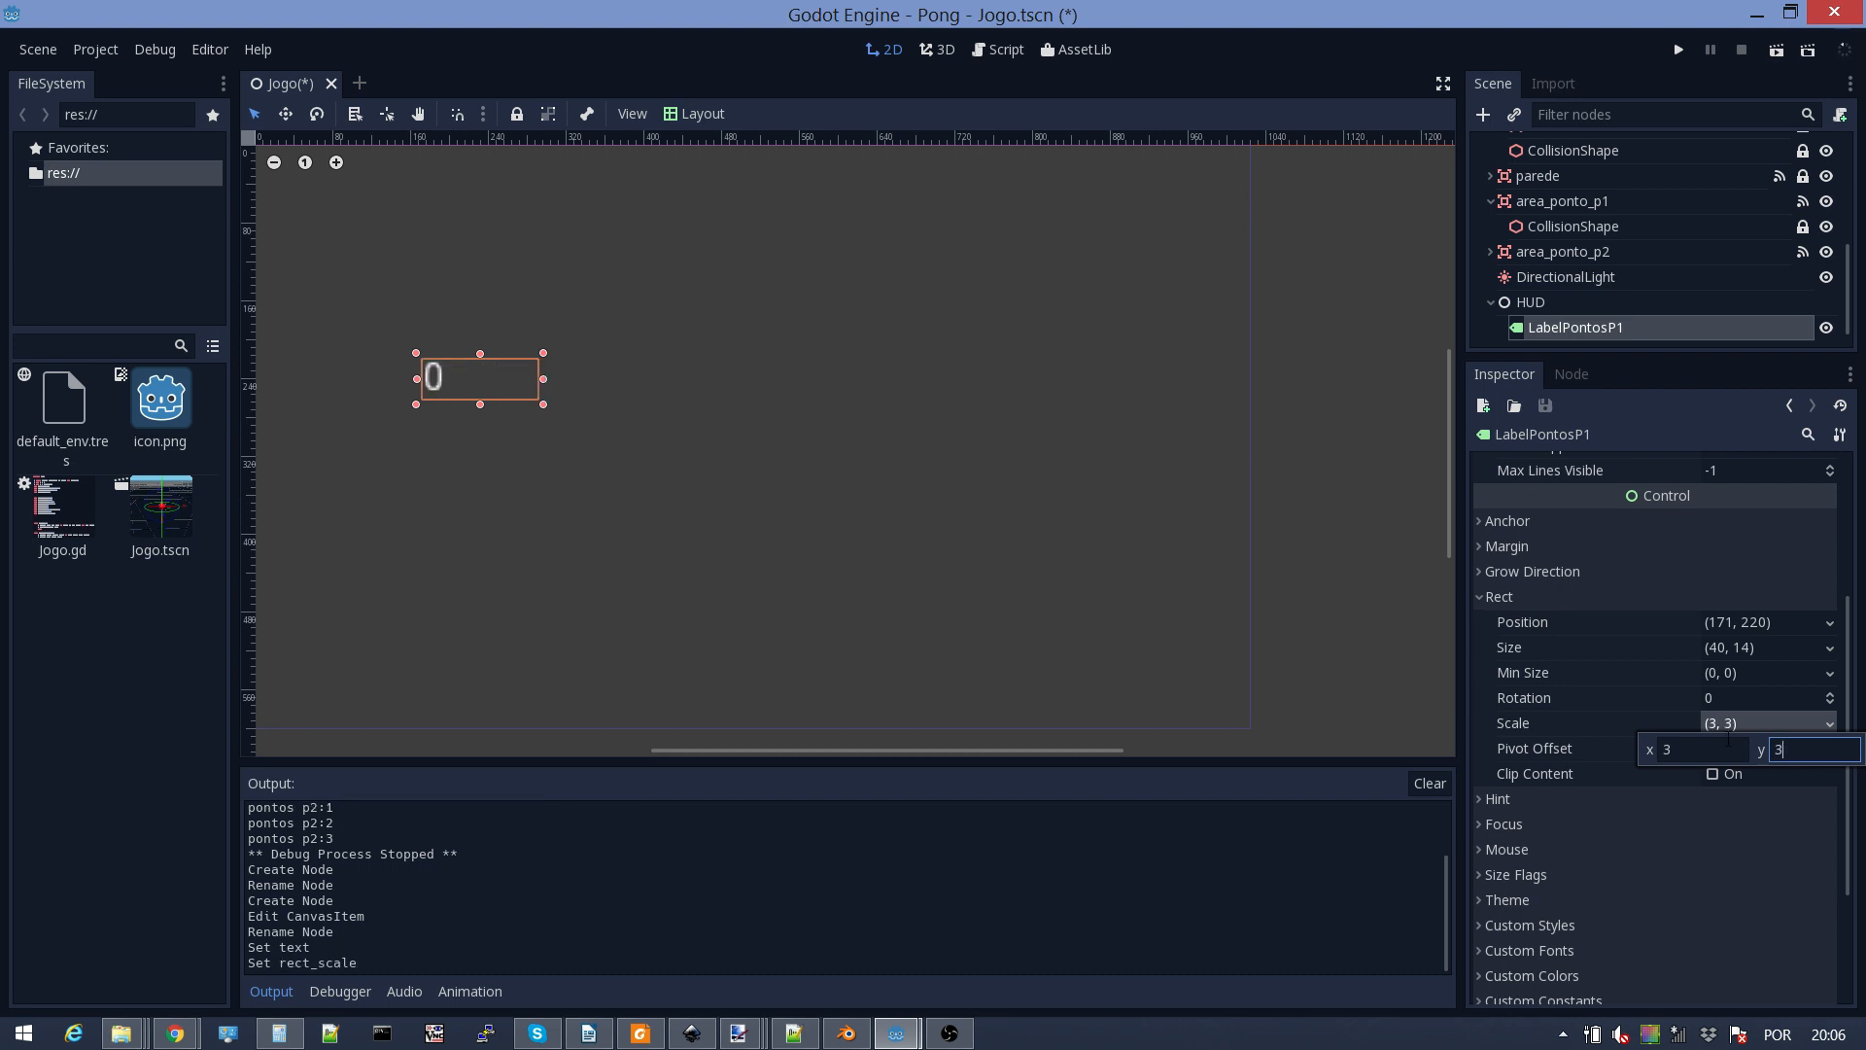
Step: Set the scale of LabelPontosP1 to (4, 4) and move the label up to about (171, 138)
left_click(1708, 750)
type("4")
left_click(1814, 749)
type("4")
key("Return")
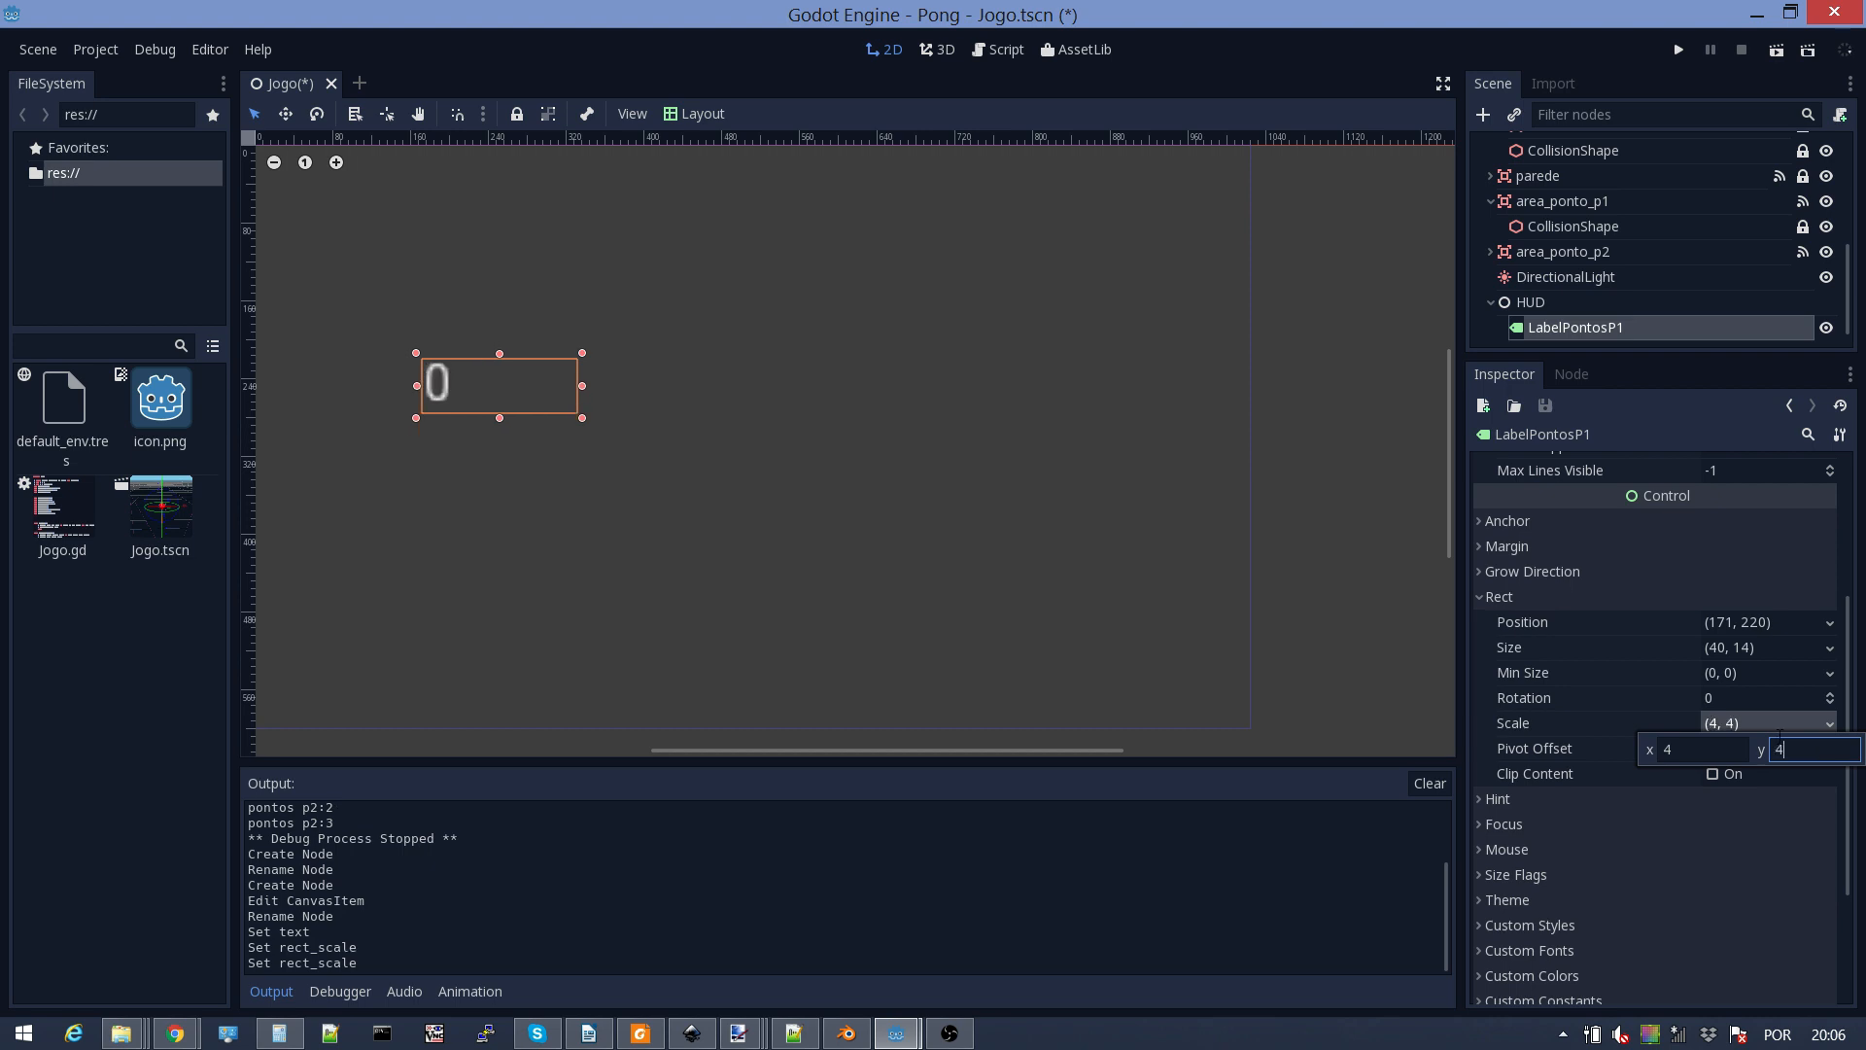
left_click_drag(439, 389, 438, 309)
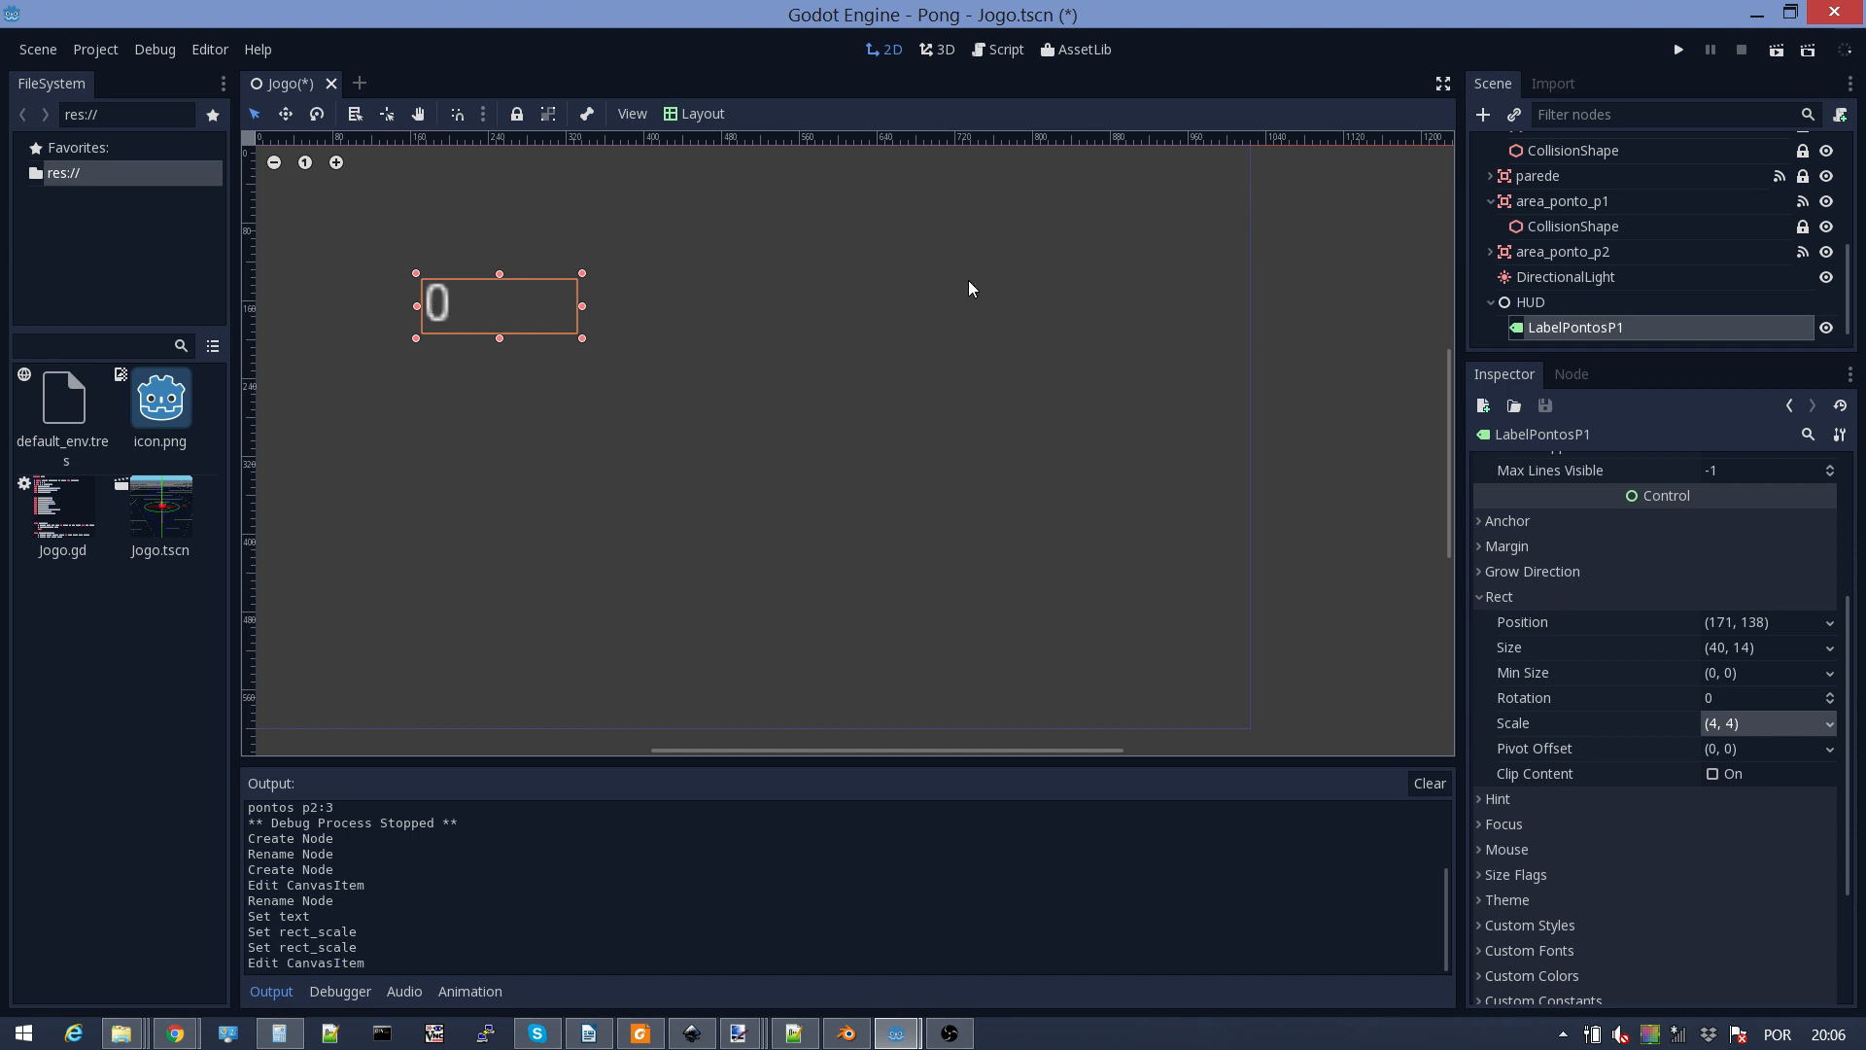
Step: Duplicate LabelPontosP1 and line up the two labels, the original at about (196, 135) and the copy at about (722, 135)
right_click(1522, 333)
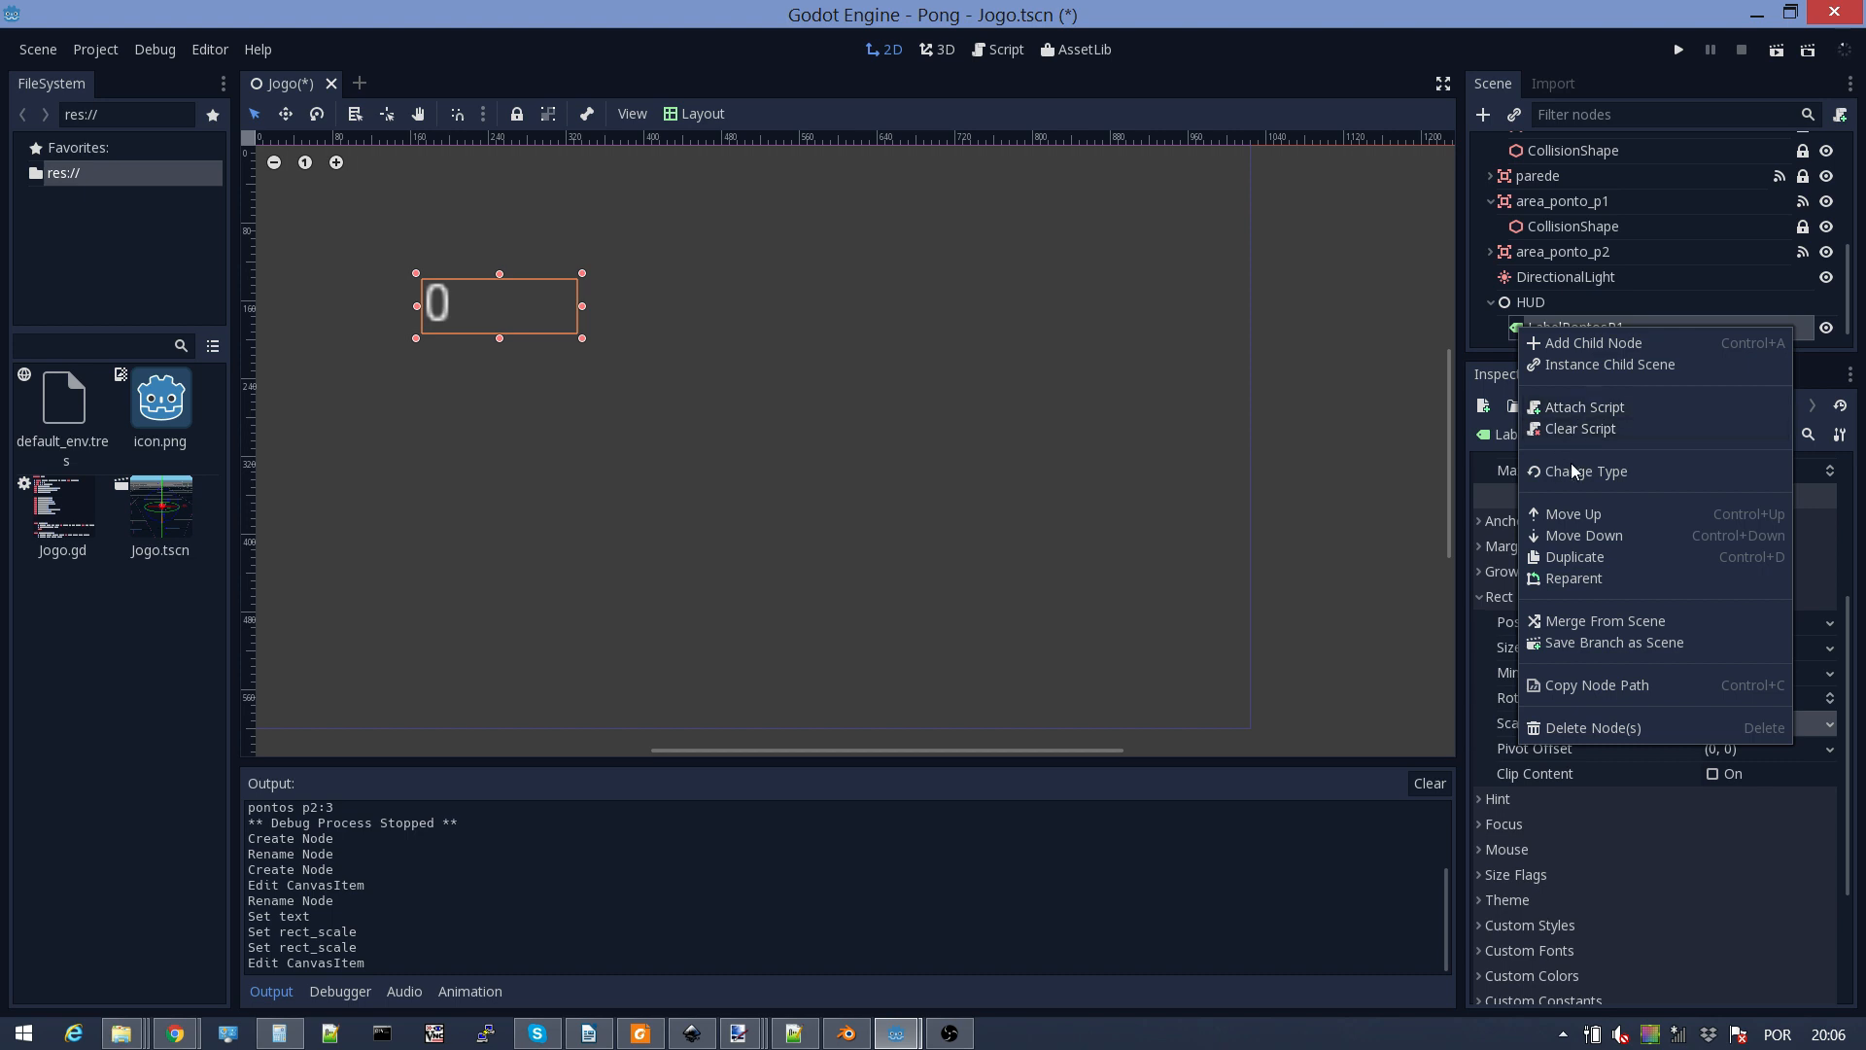
left_click(1581, 558)
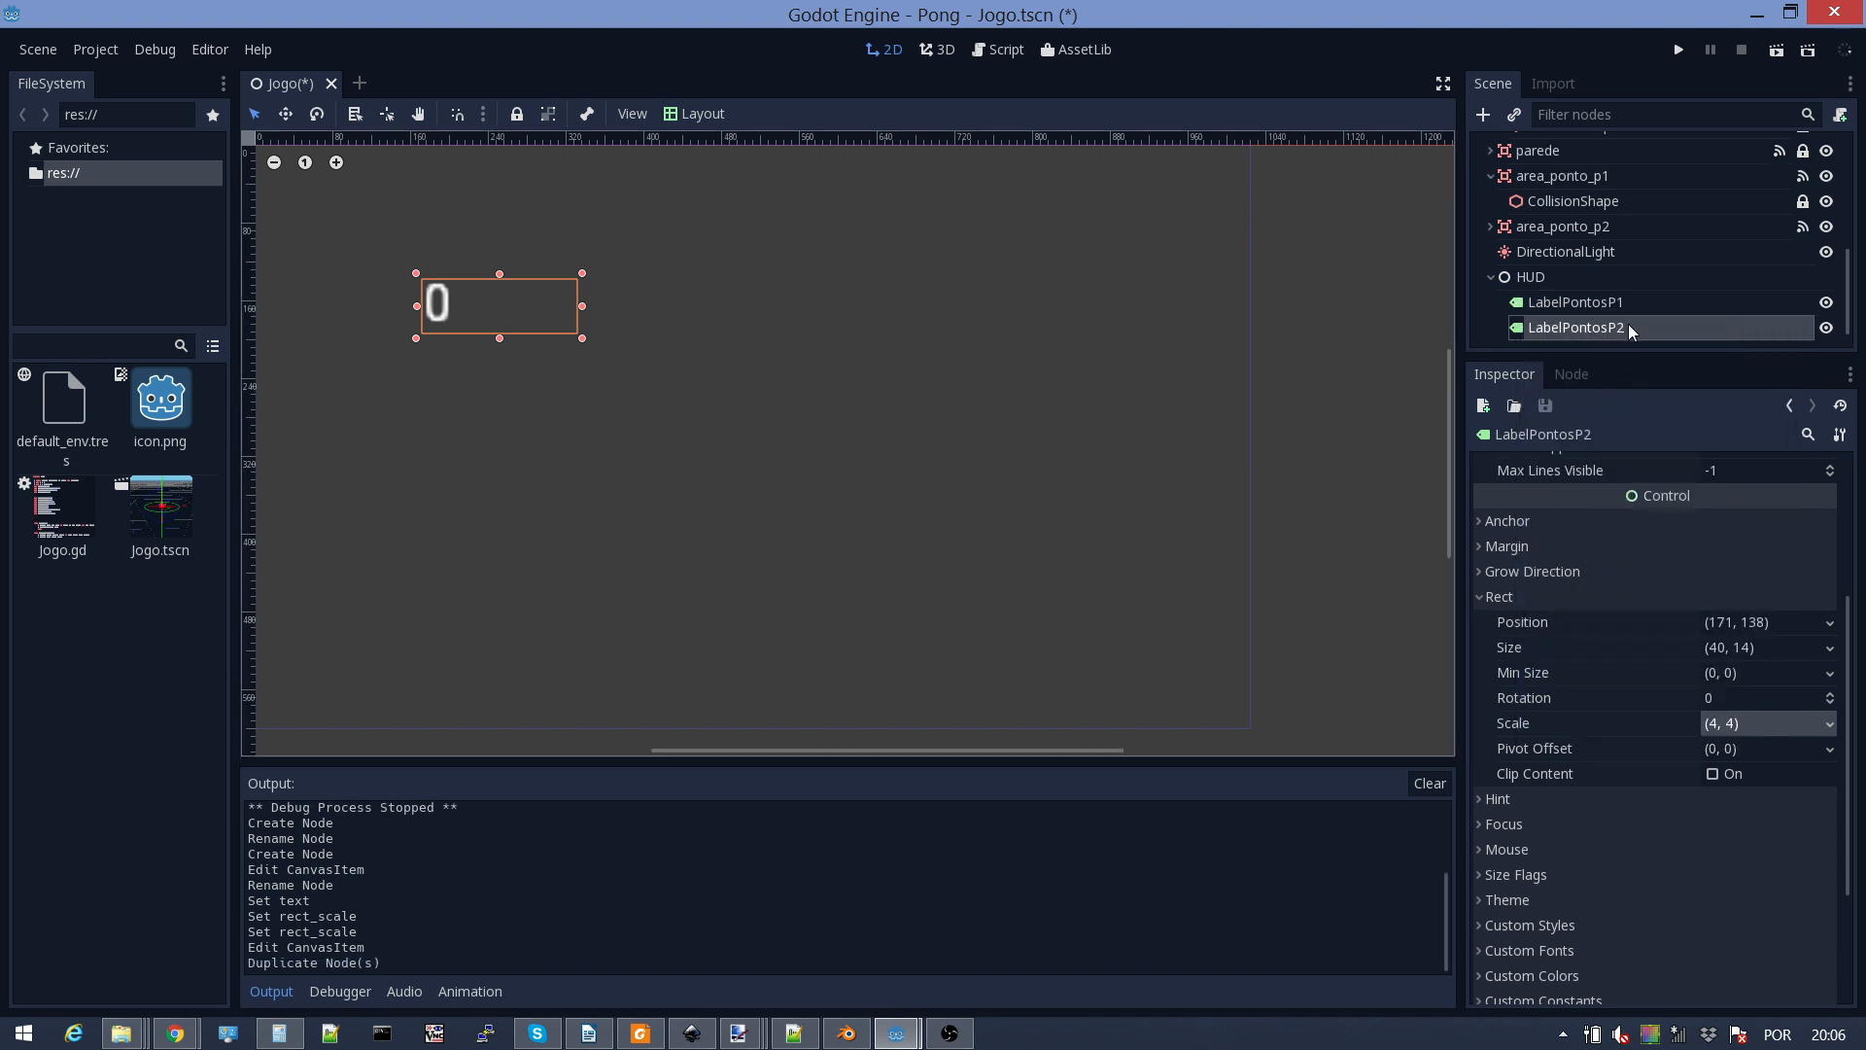
left_click_drag(451, 301, 970, 298)
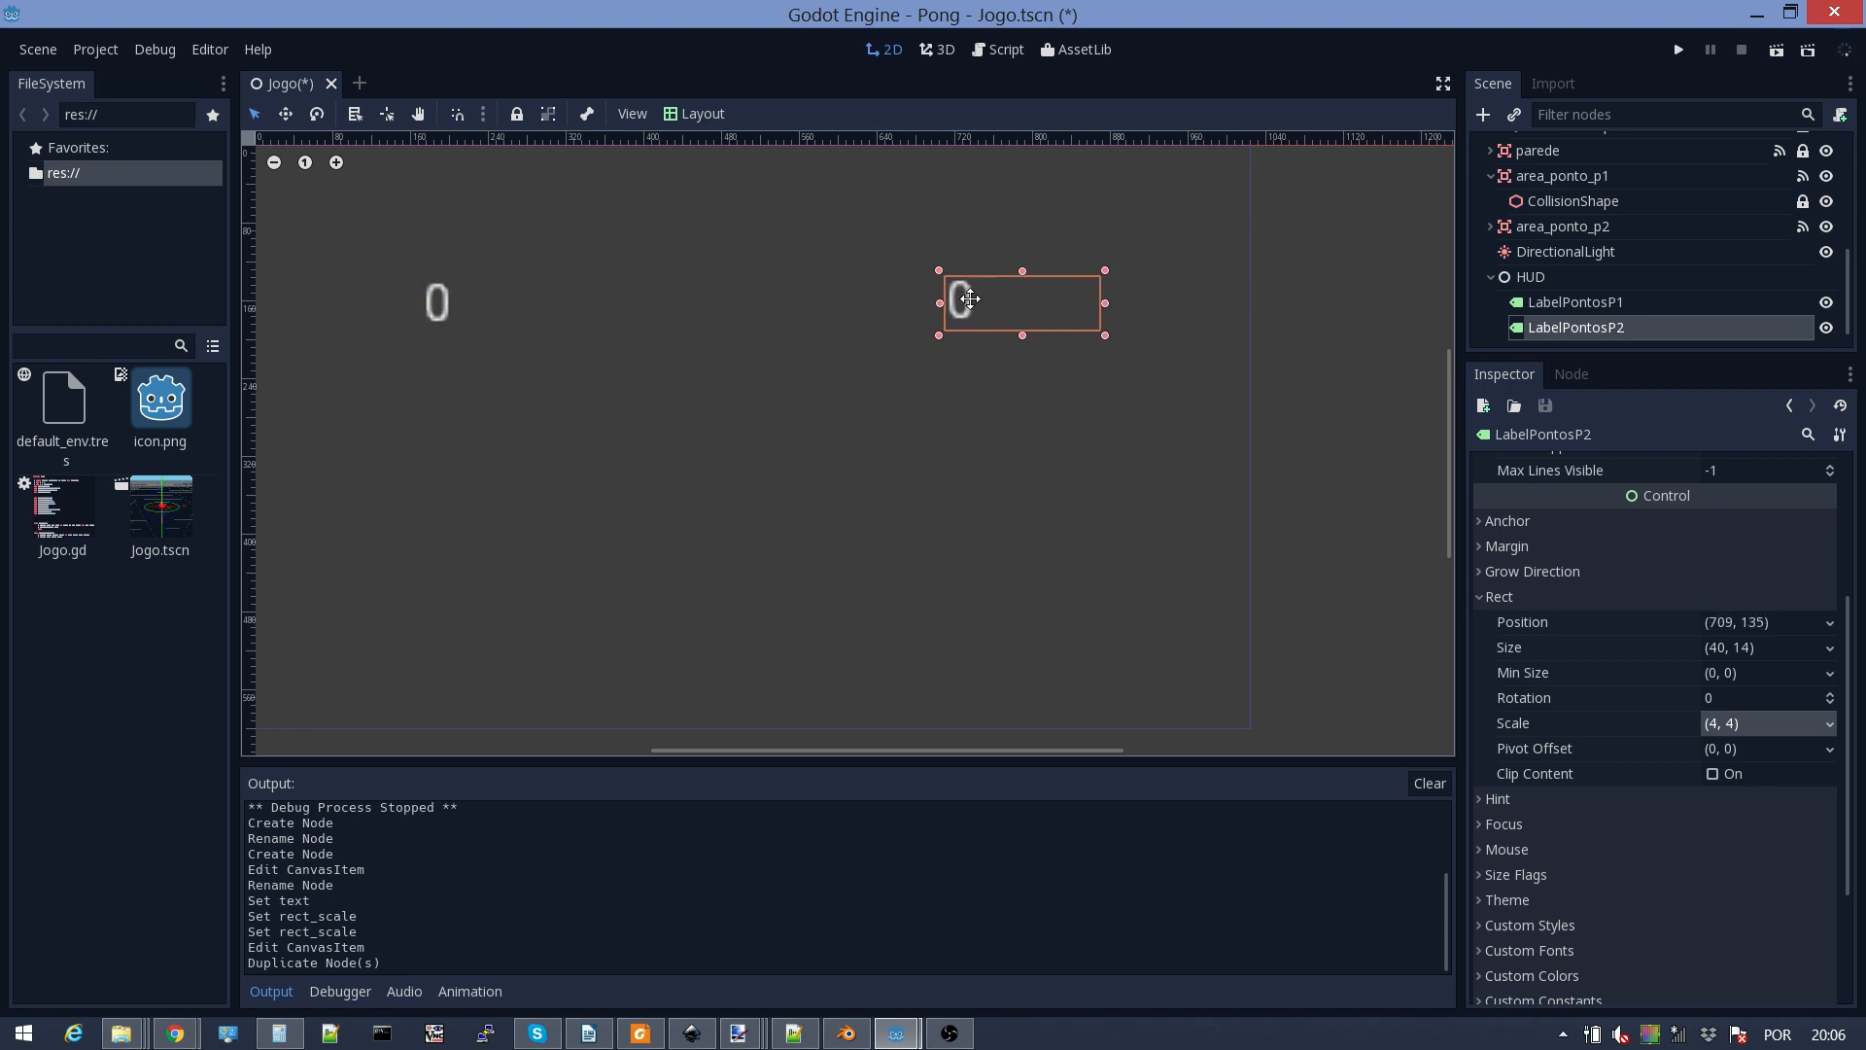
left_click(446, 300)
left_click_drag(446, 300, 470, 301)
left_click(968, 297)
left_click_drag(968, 298, 1002, 292)
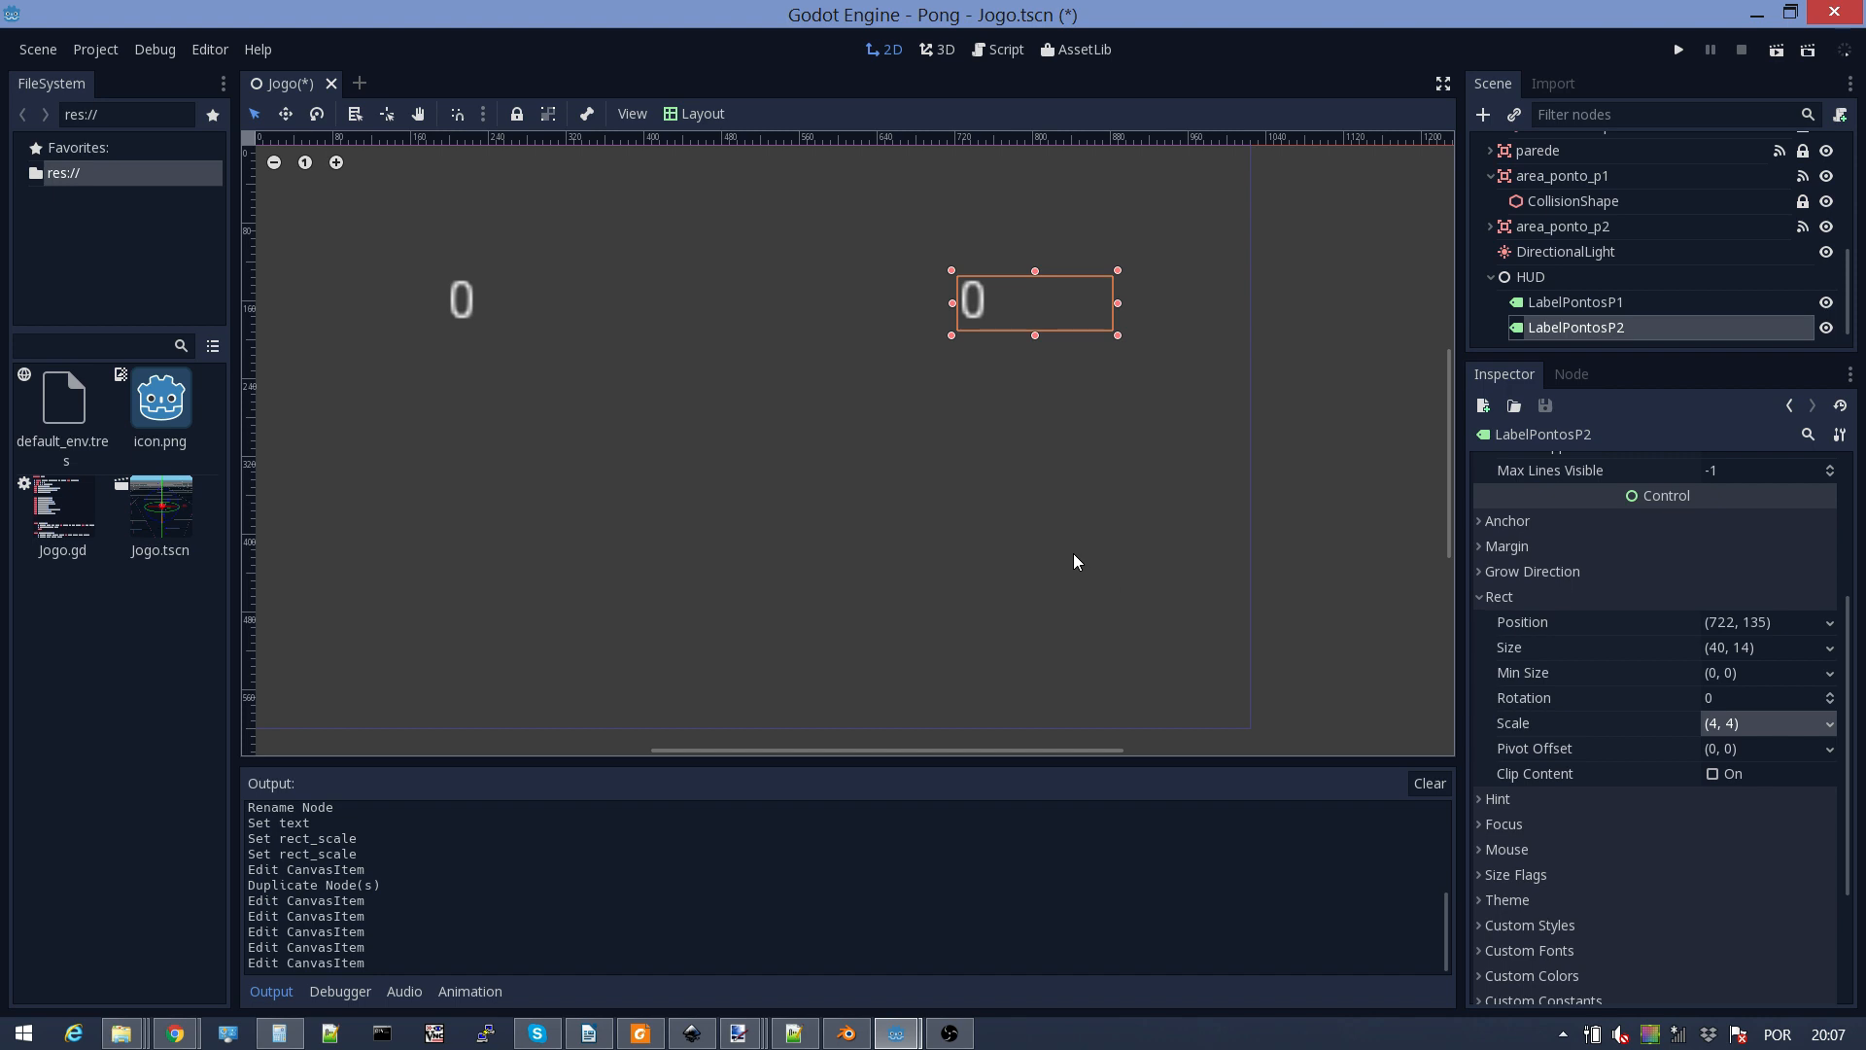
Step: Check both score labels together on the canvas and review the score messages in the output log
left_click(480, 307)
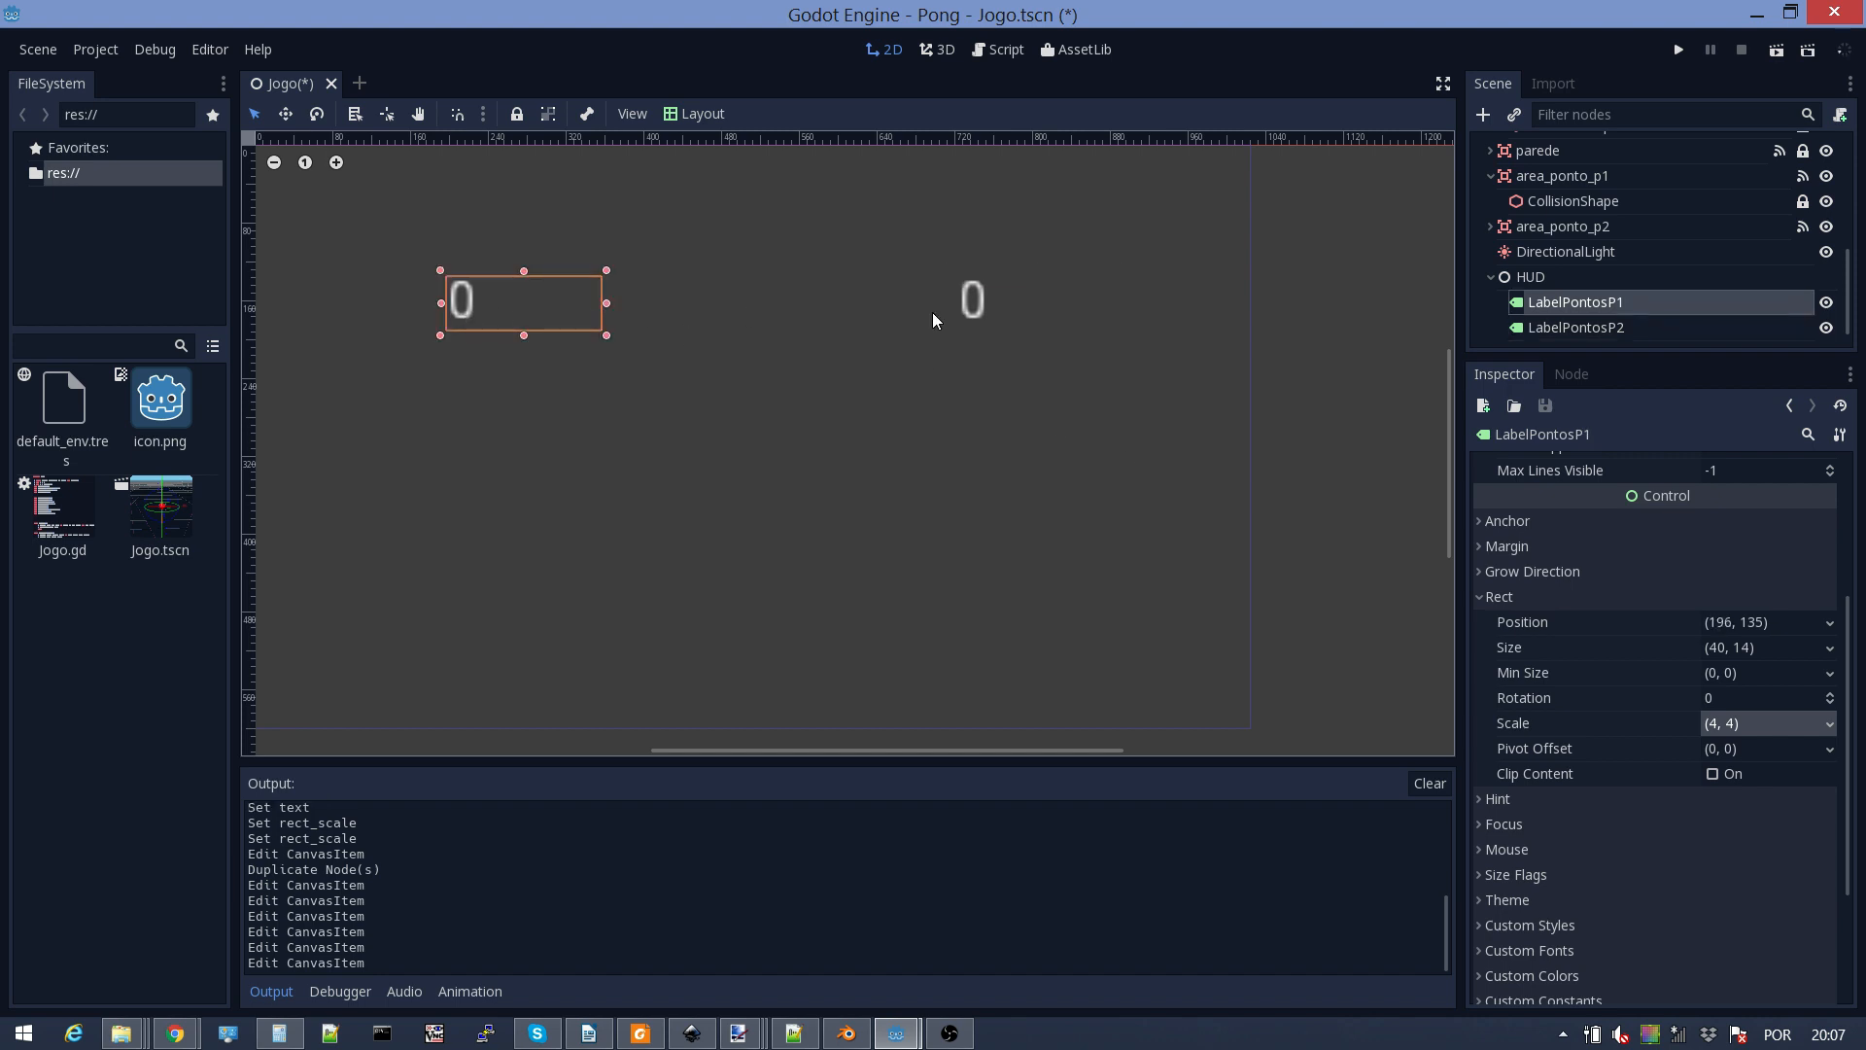
left_click(972, 305, "shift")
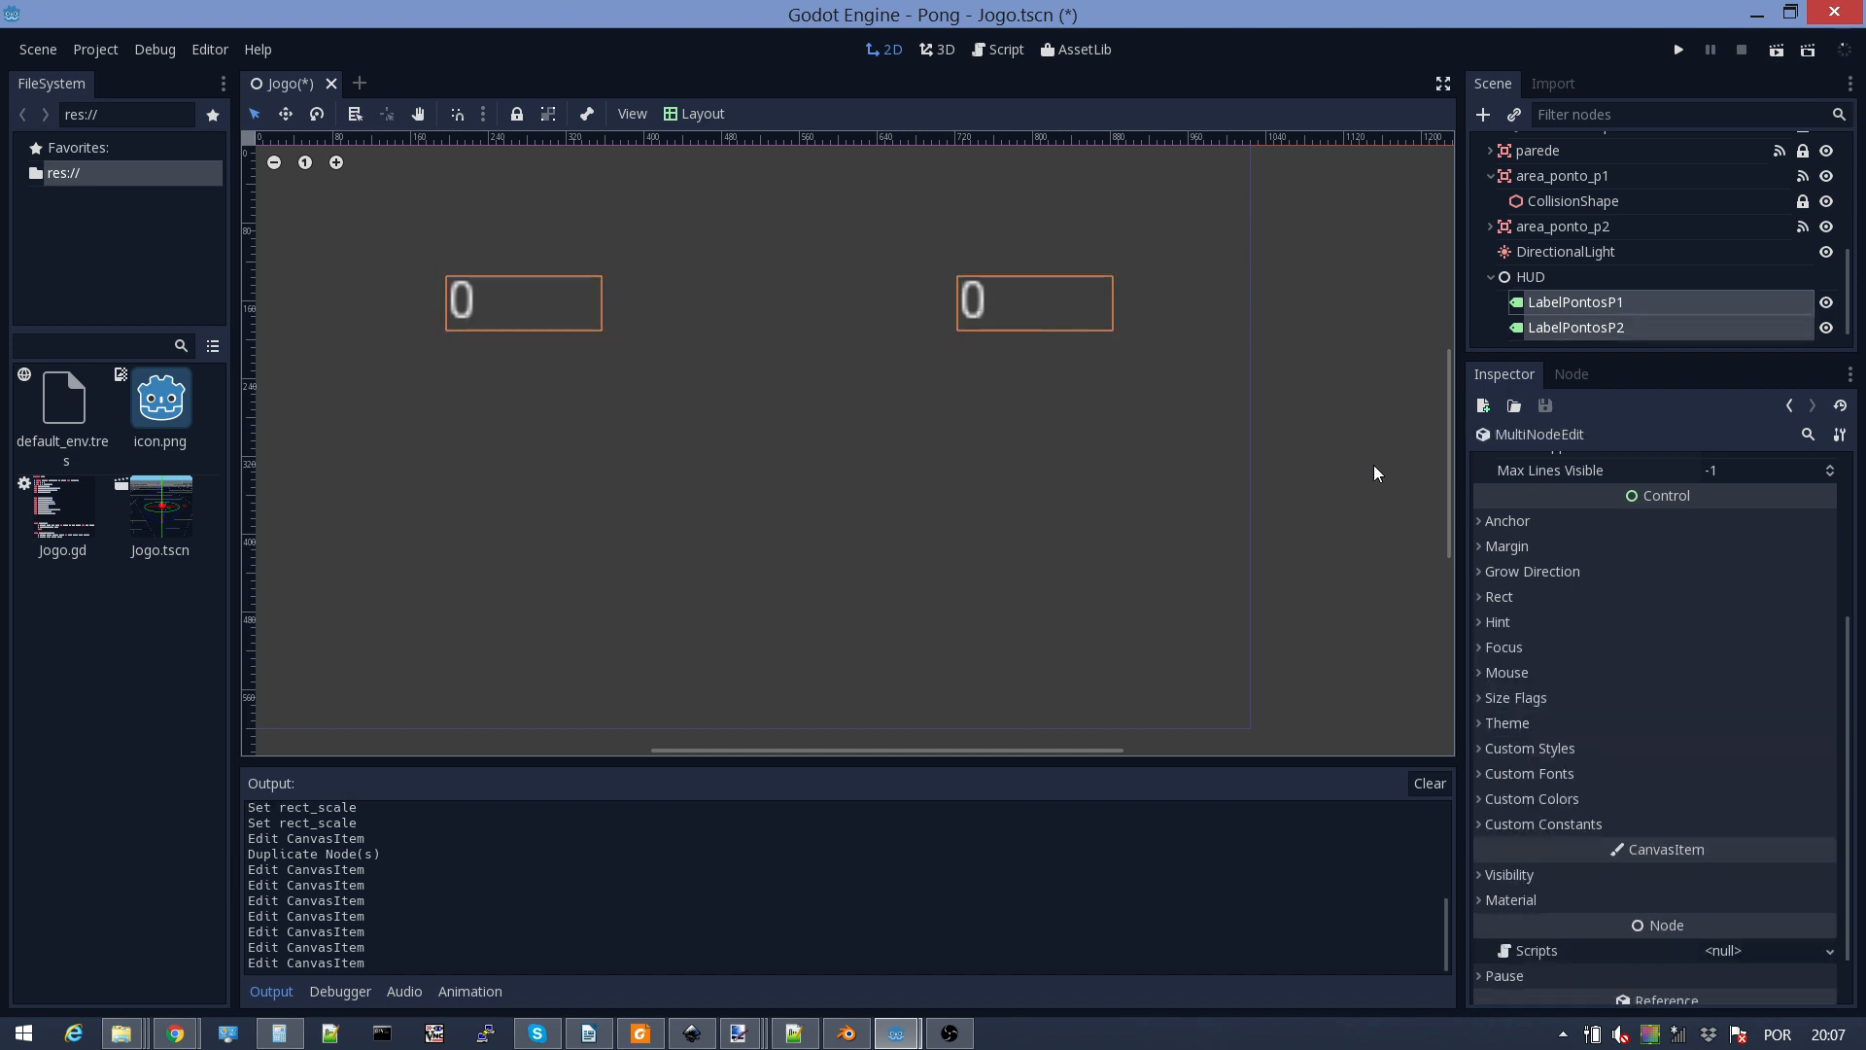
left_click(1181, 281)
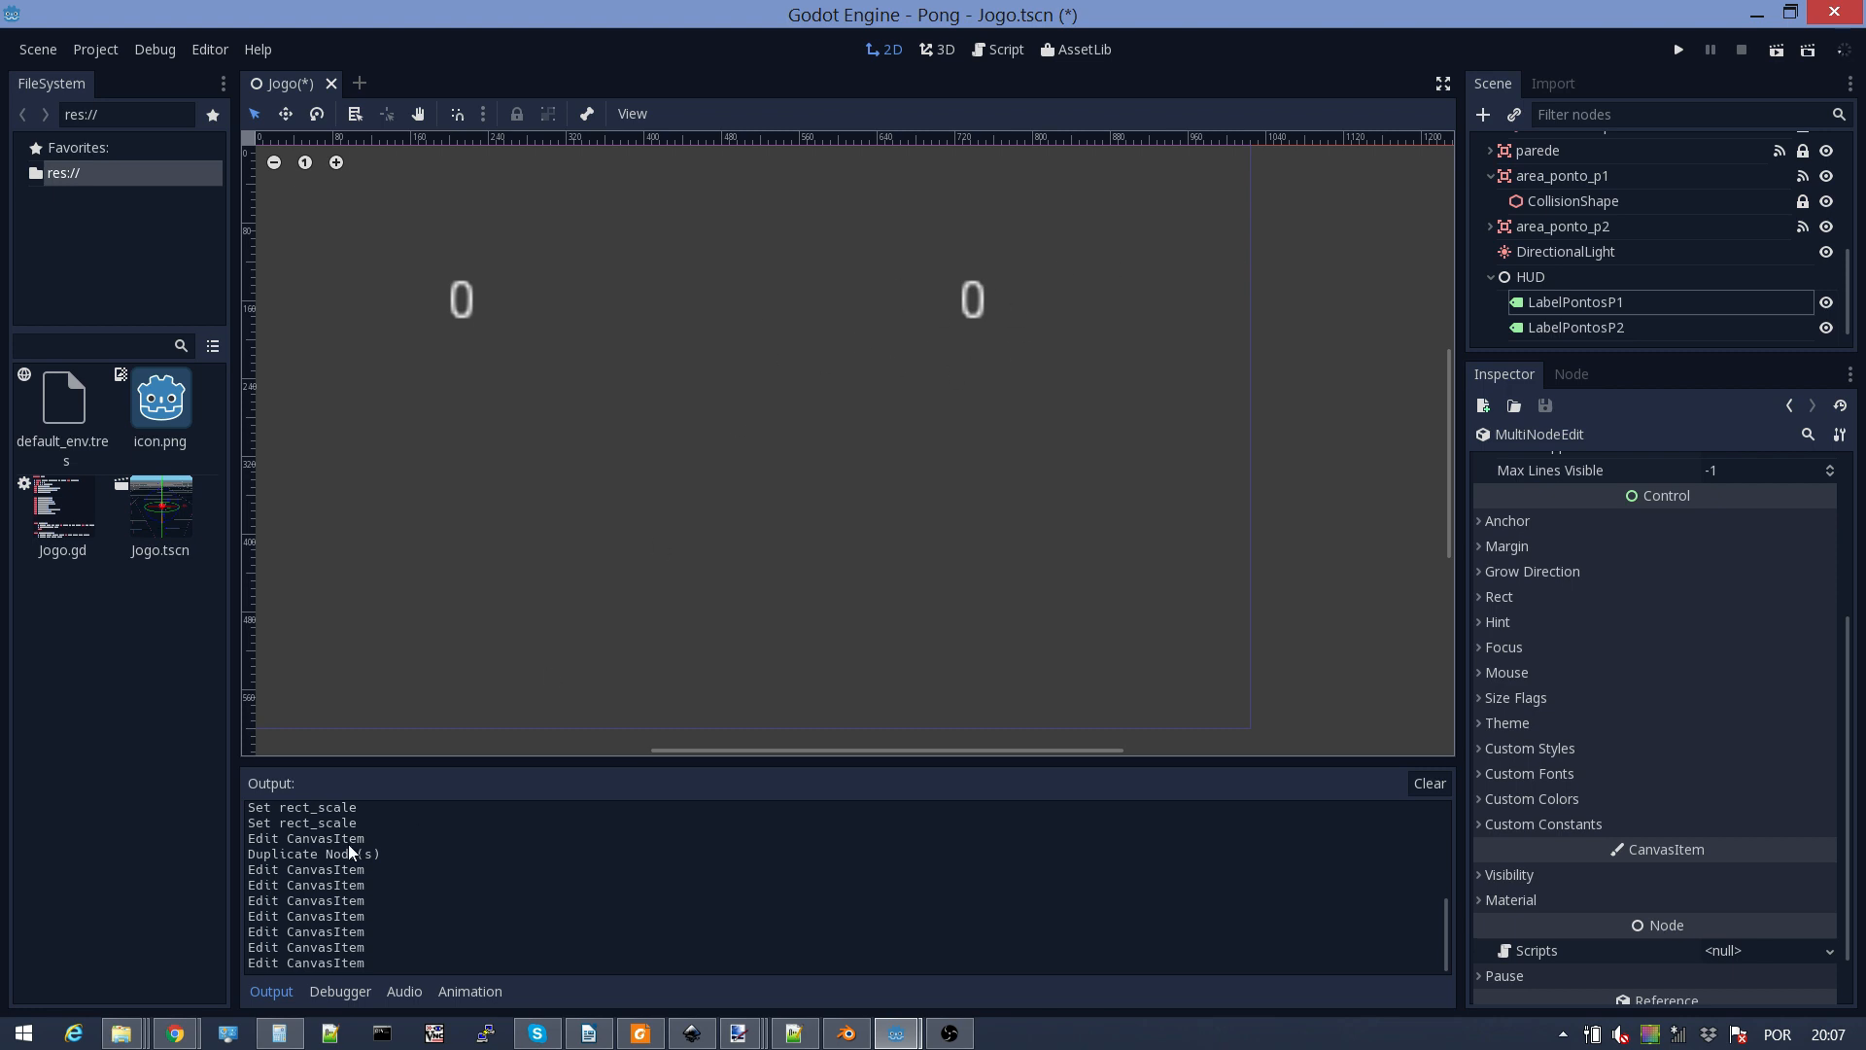
scroll(348, 844, "up", 2)
scroll(374, 877, "down", 2)
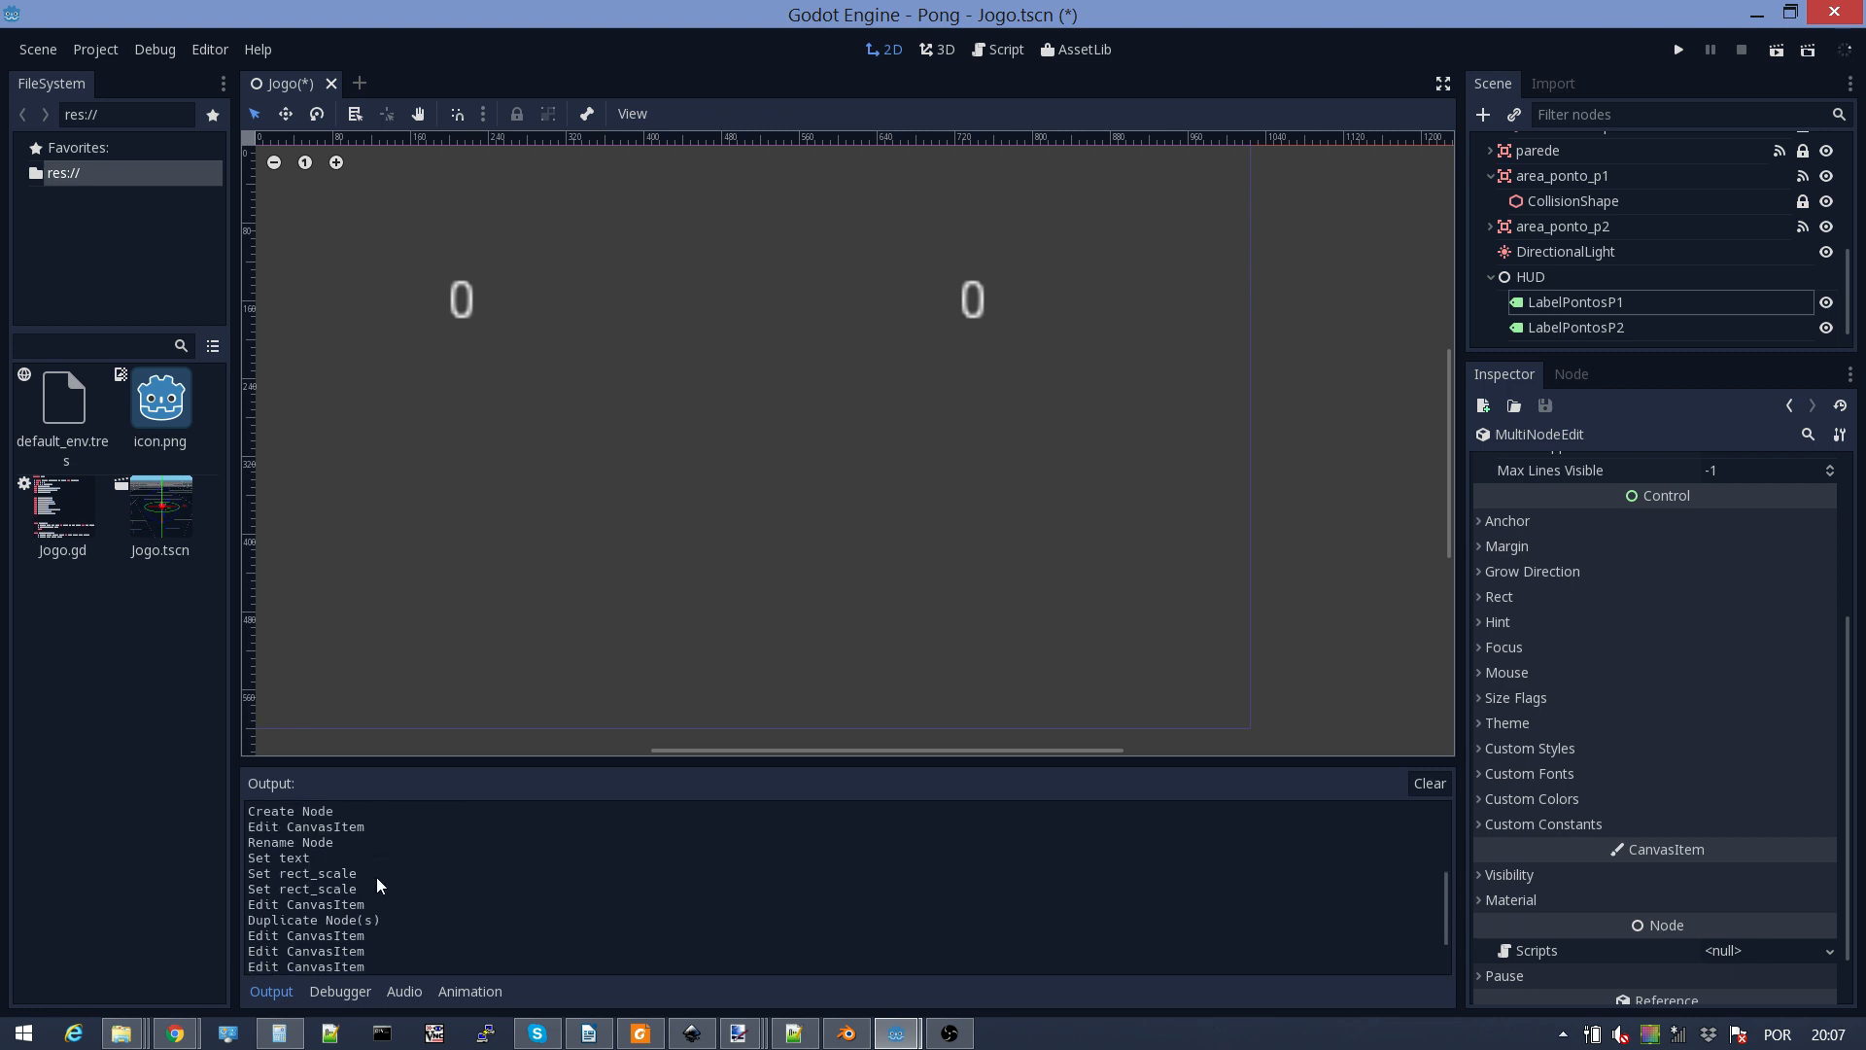
scroll(377, 877, "down", 2)
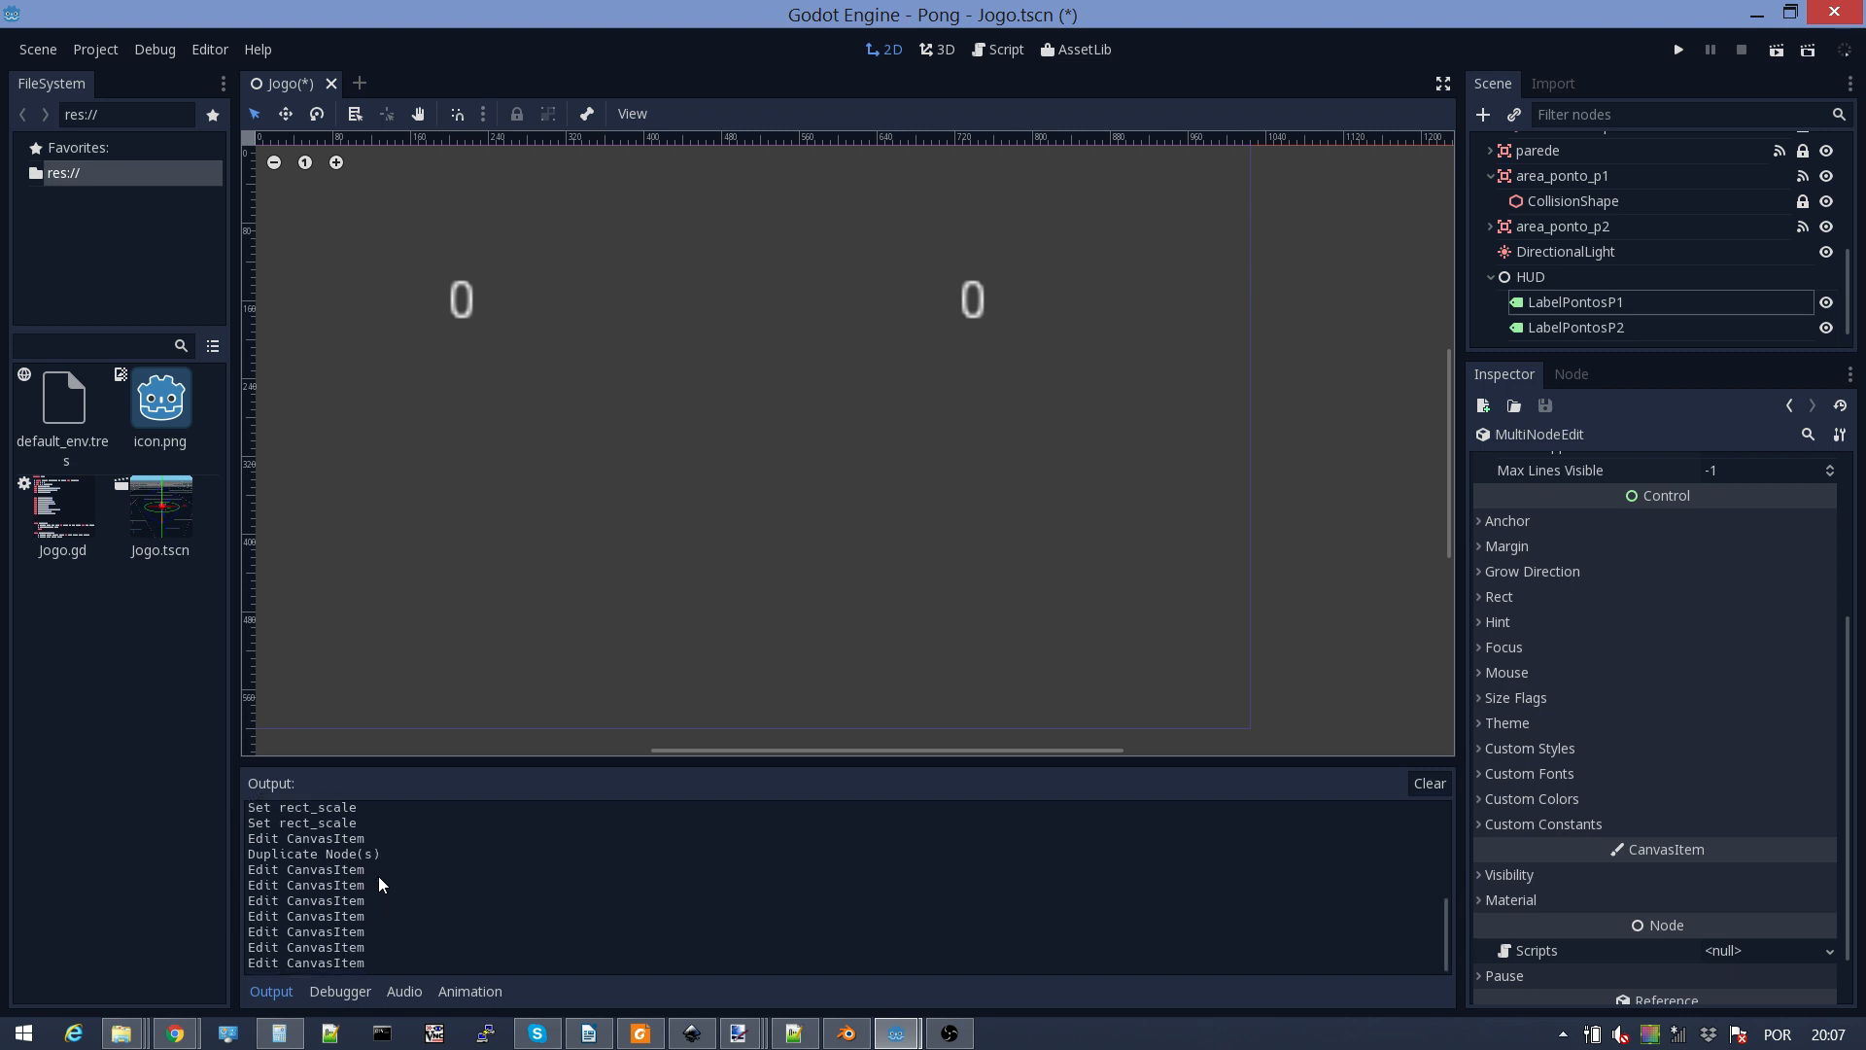
scroll(377, 877, "up", 2)
scroll(387, 868, "up", 2)
scroll(335, 856, "up", 1)
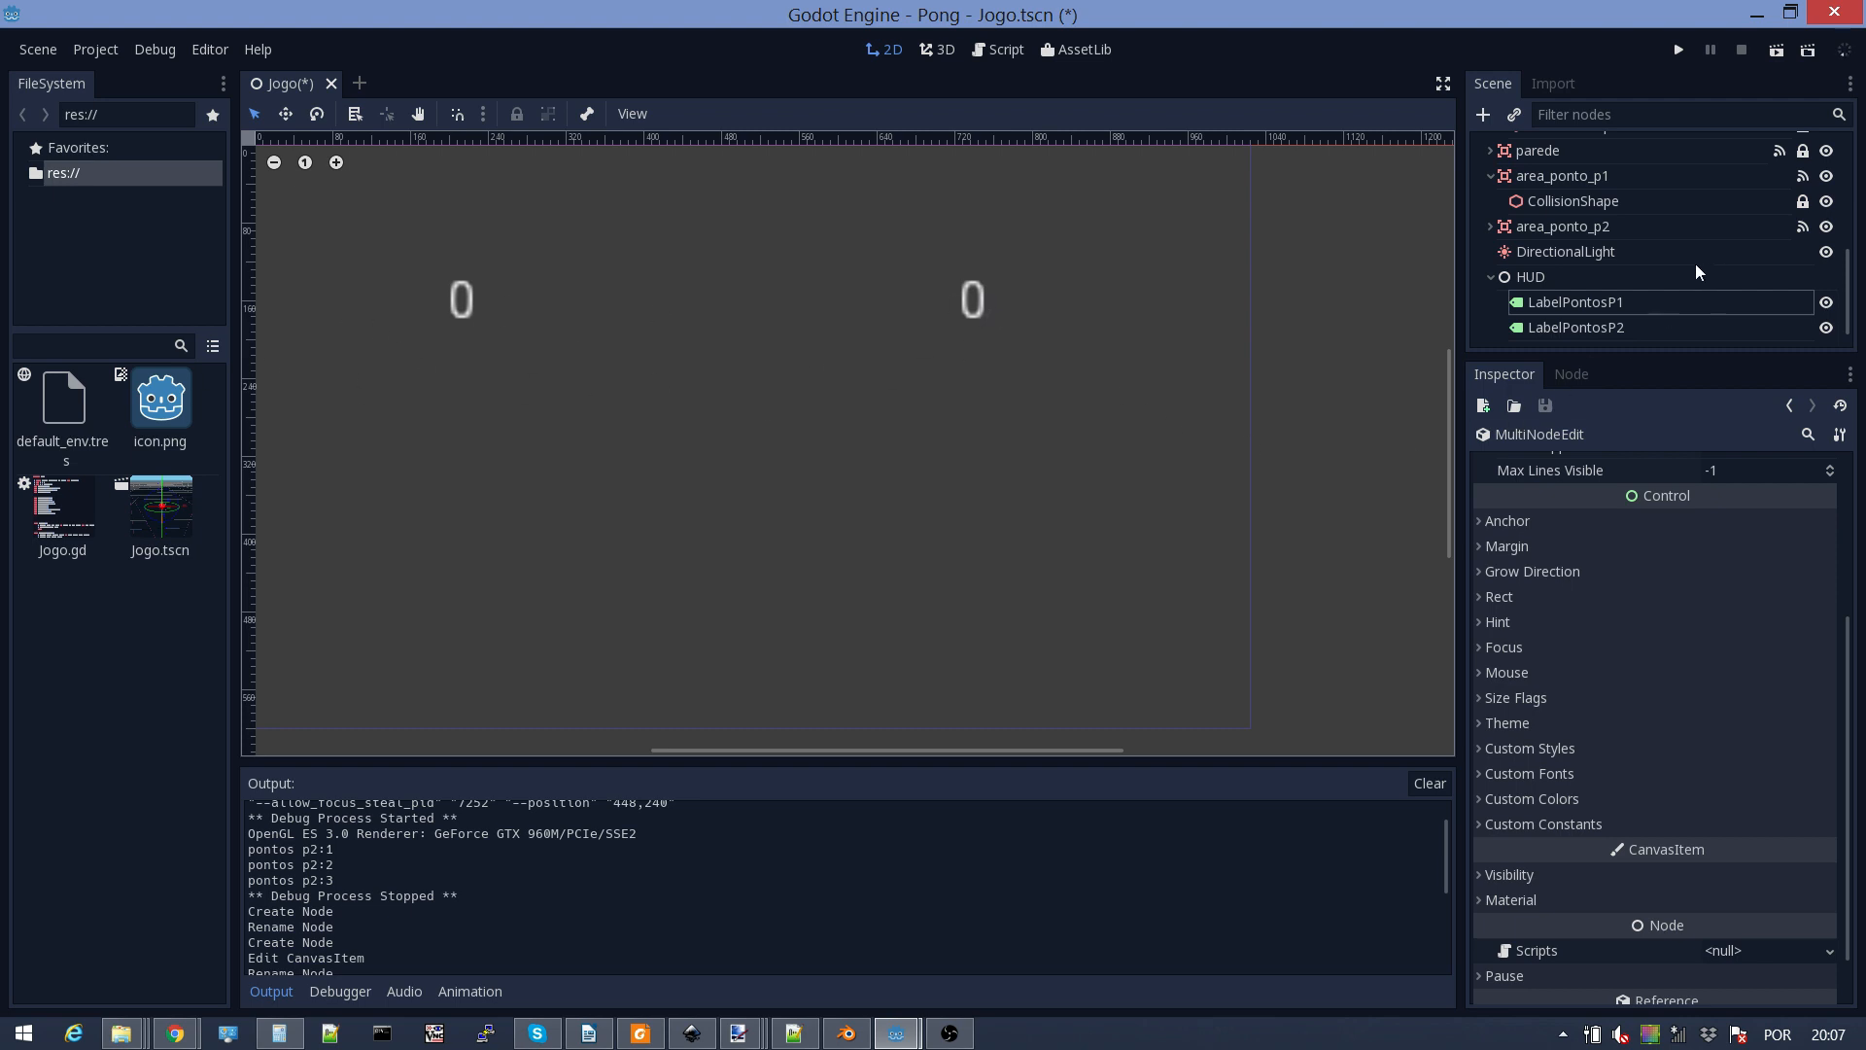
Step: Open the script attached to the Jogo root node and examine the functions that count each player's points
scroll(1695, 264, "up", 5)
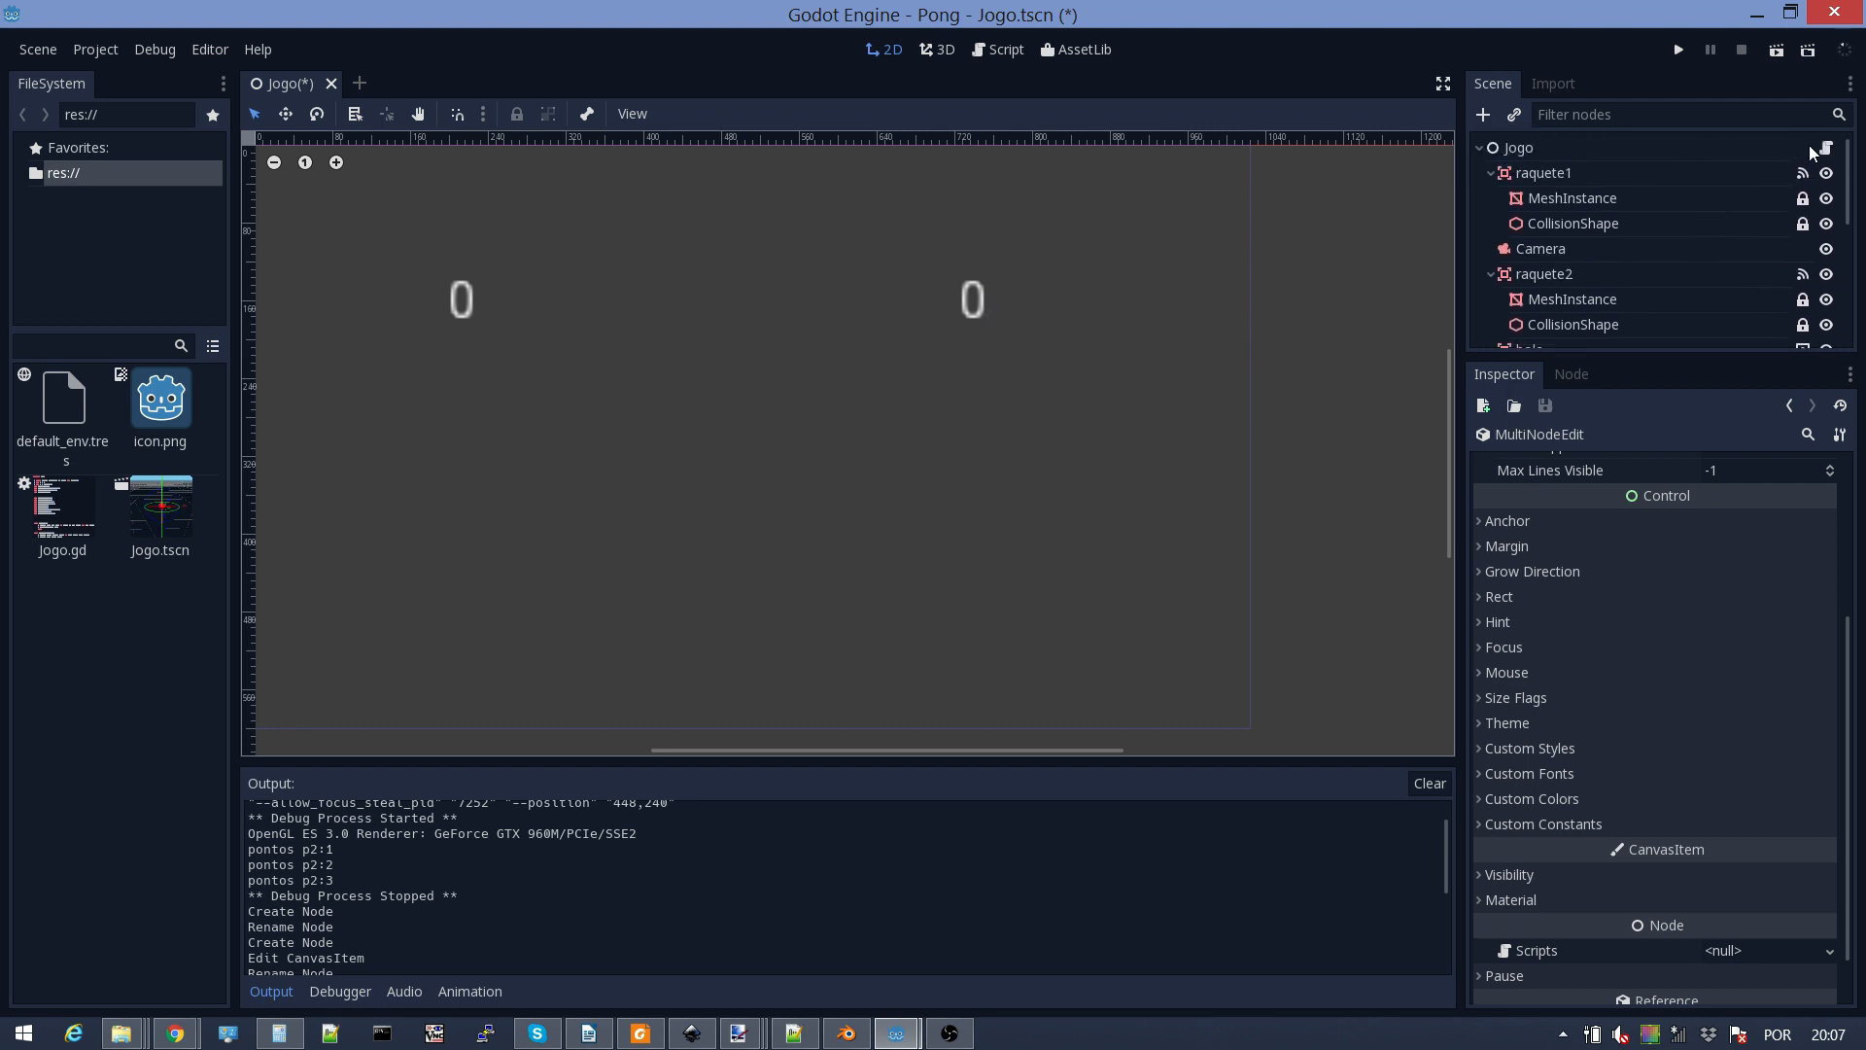
left_click(1827, 148)
scroll(637, 425, "down", 5)
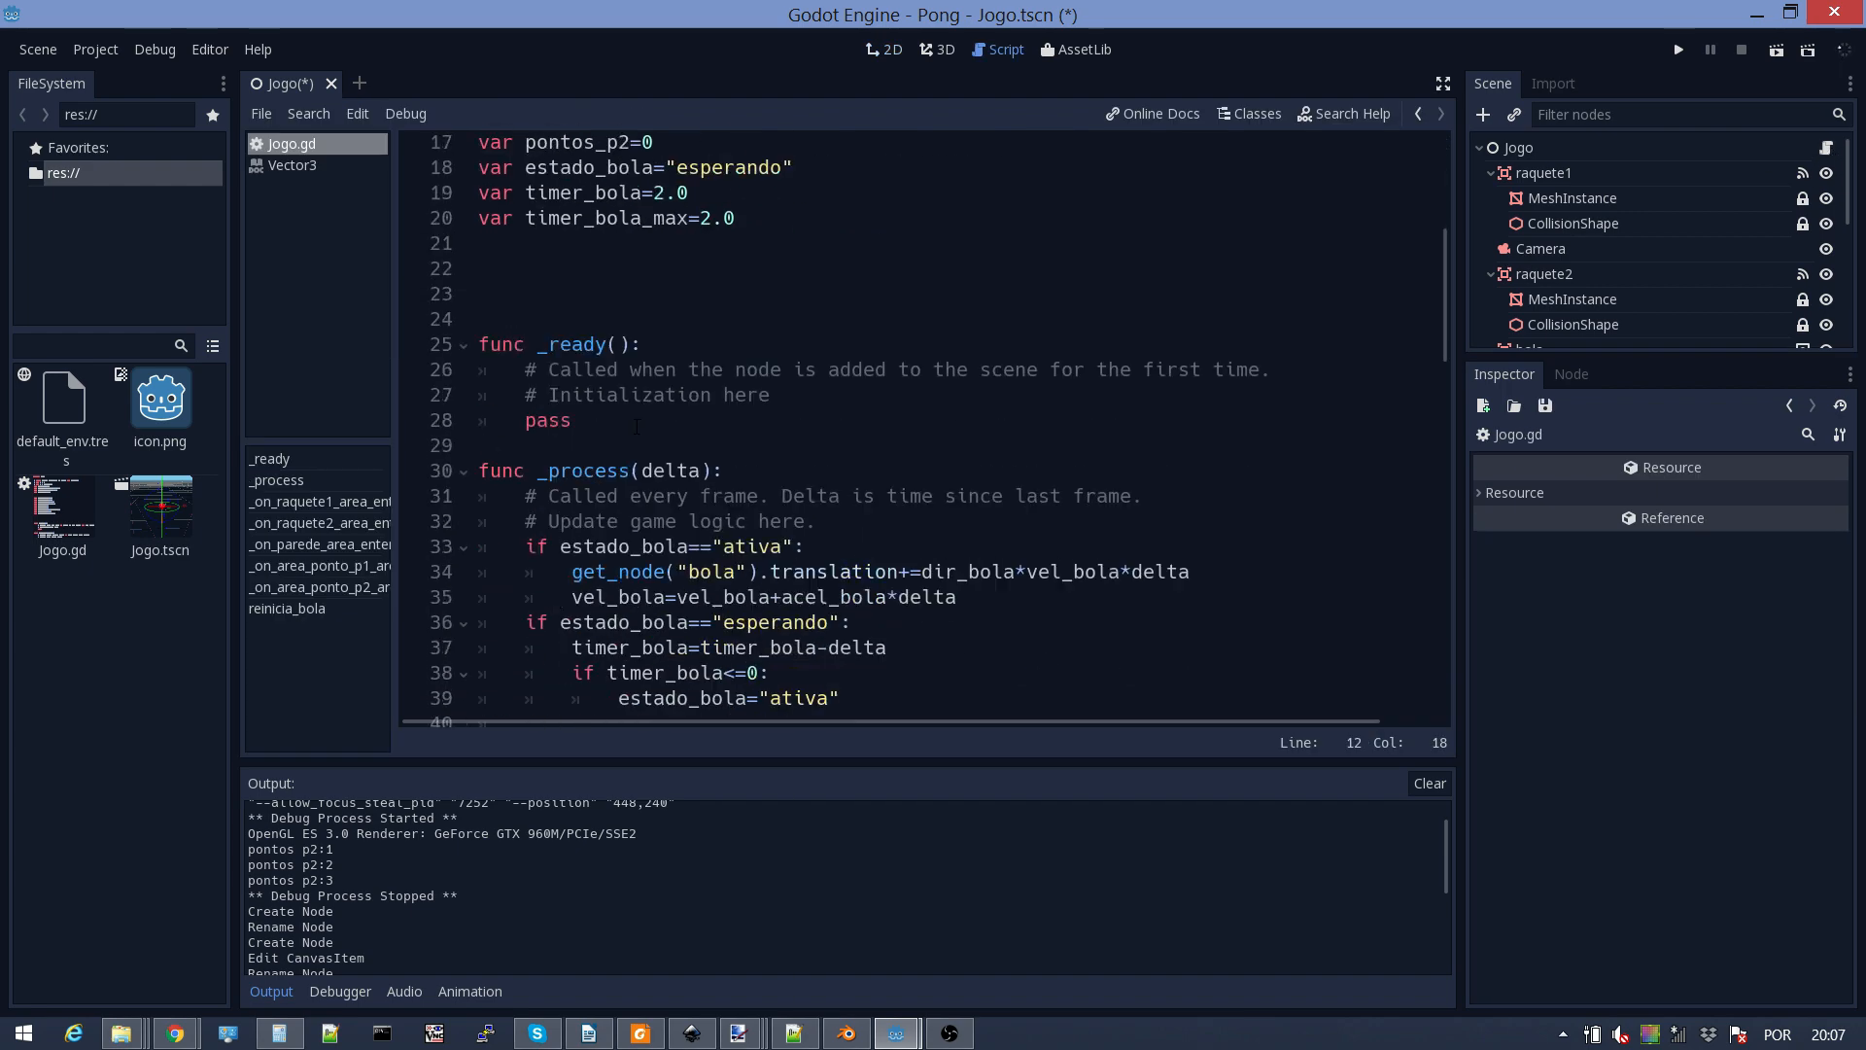
scroll(636, 424, "down", 15)
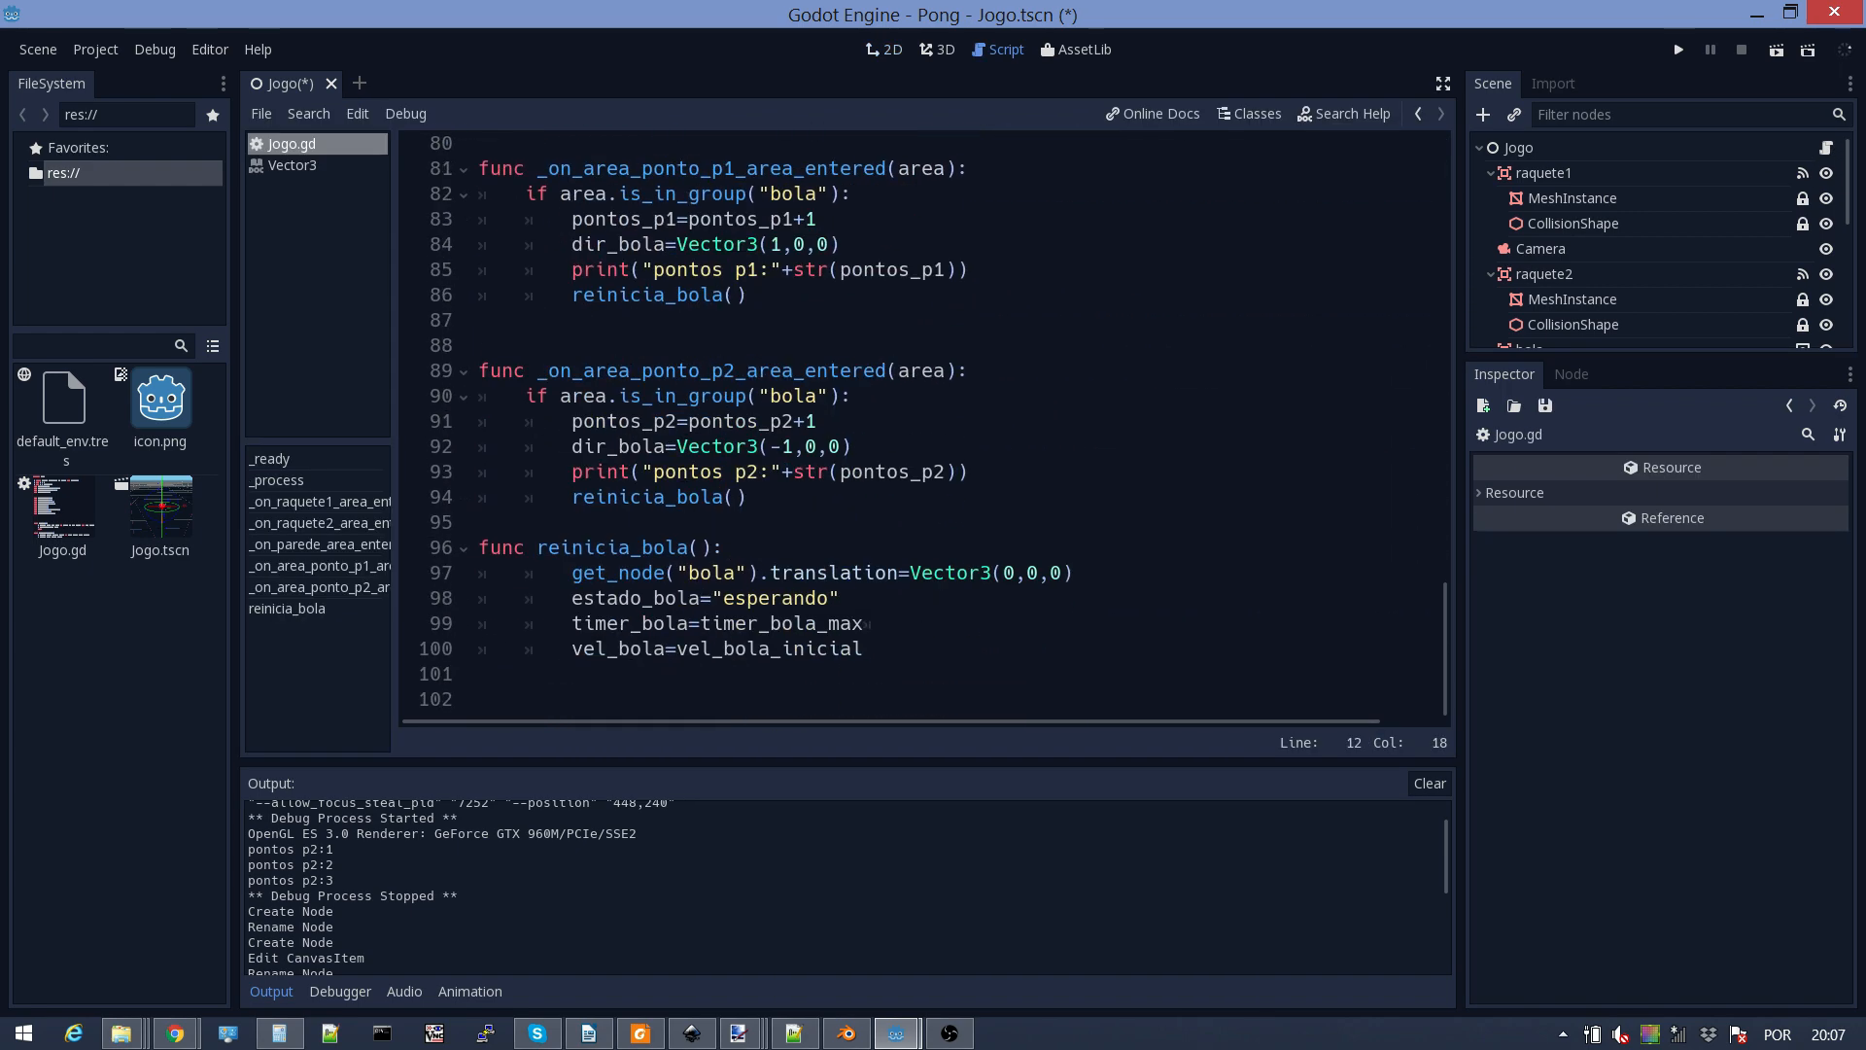
scroll(726, 470, "up", 1)
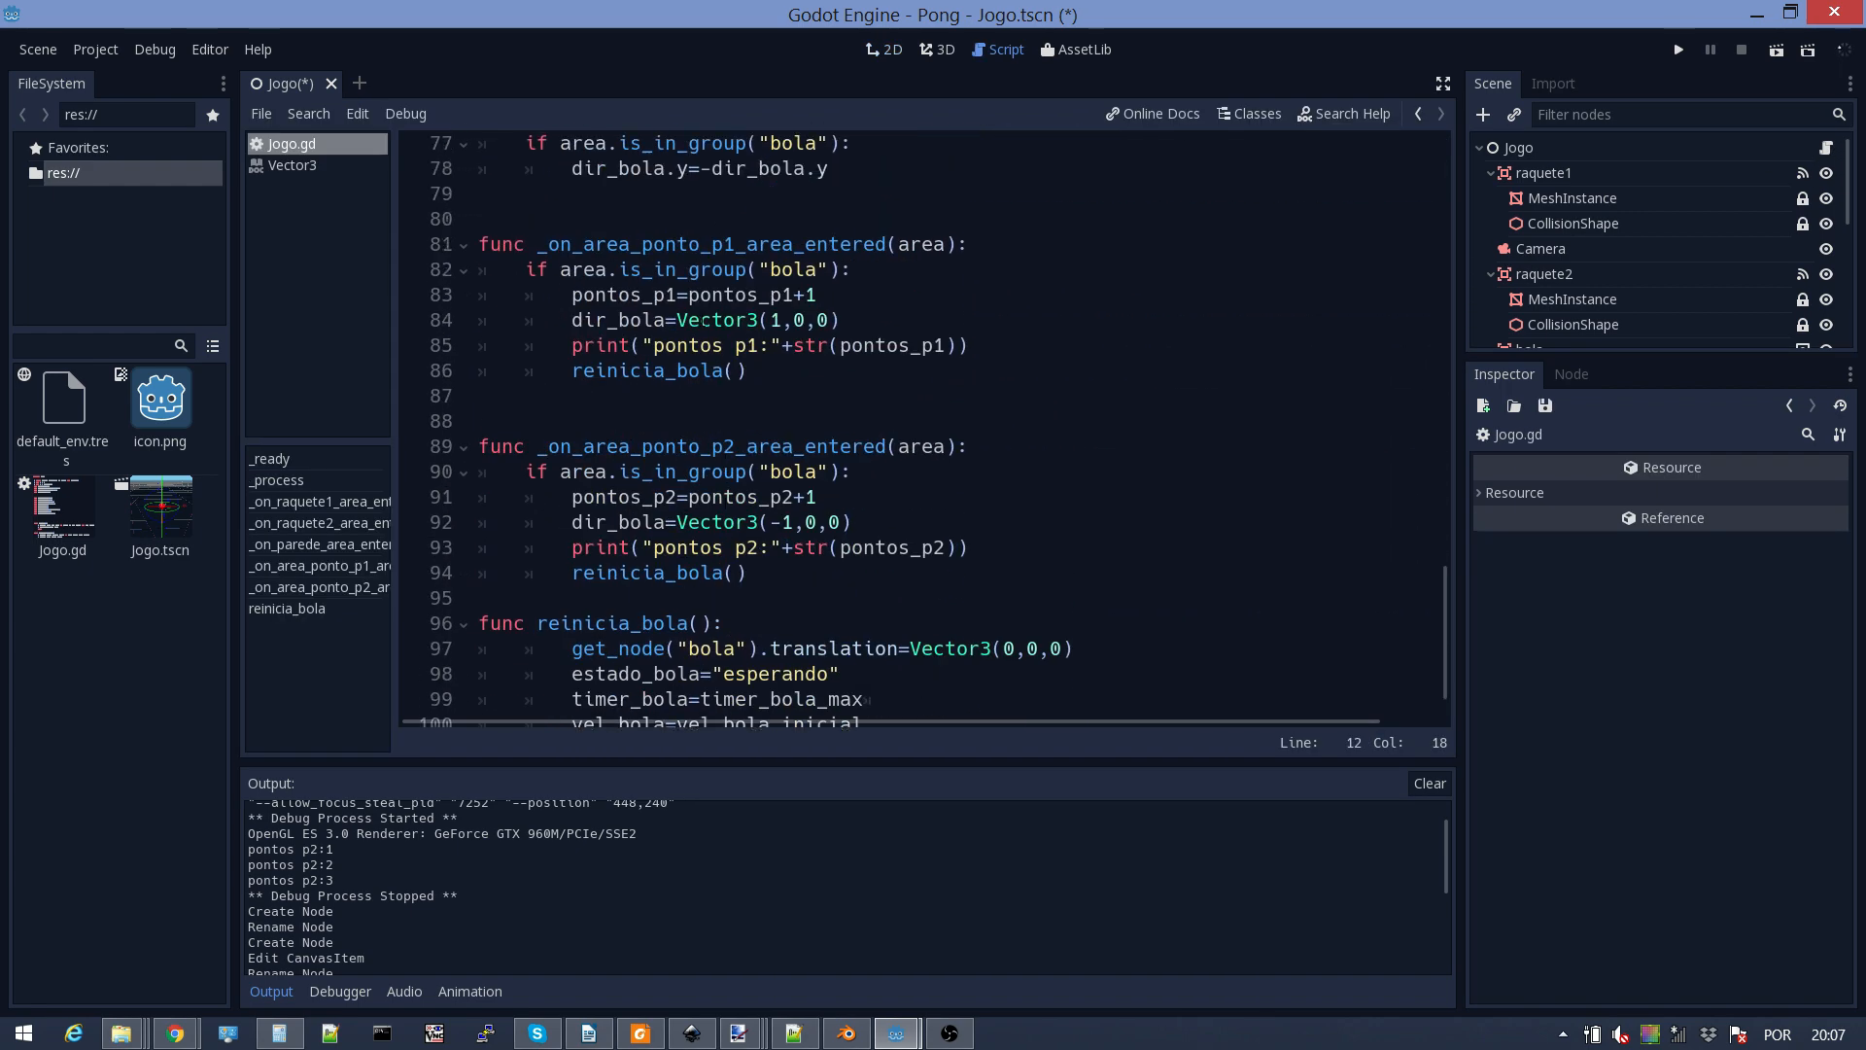
left_click(872, 300)
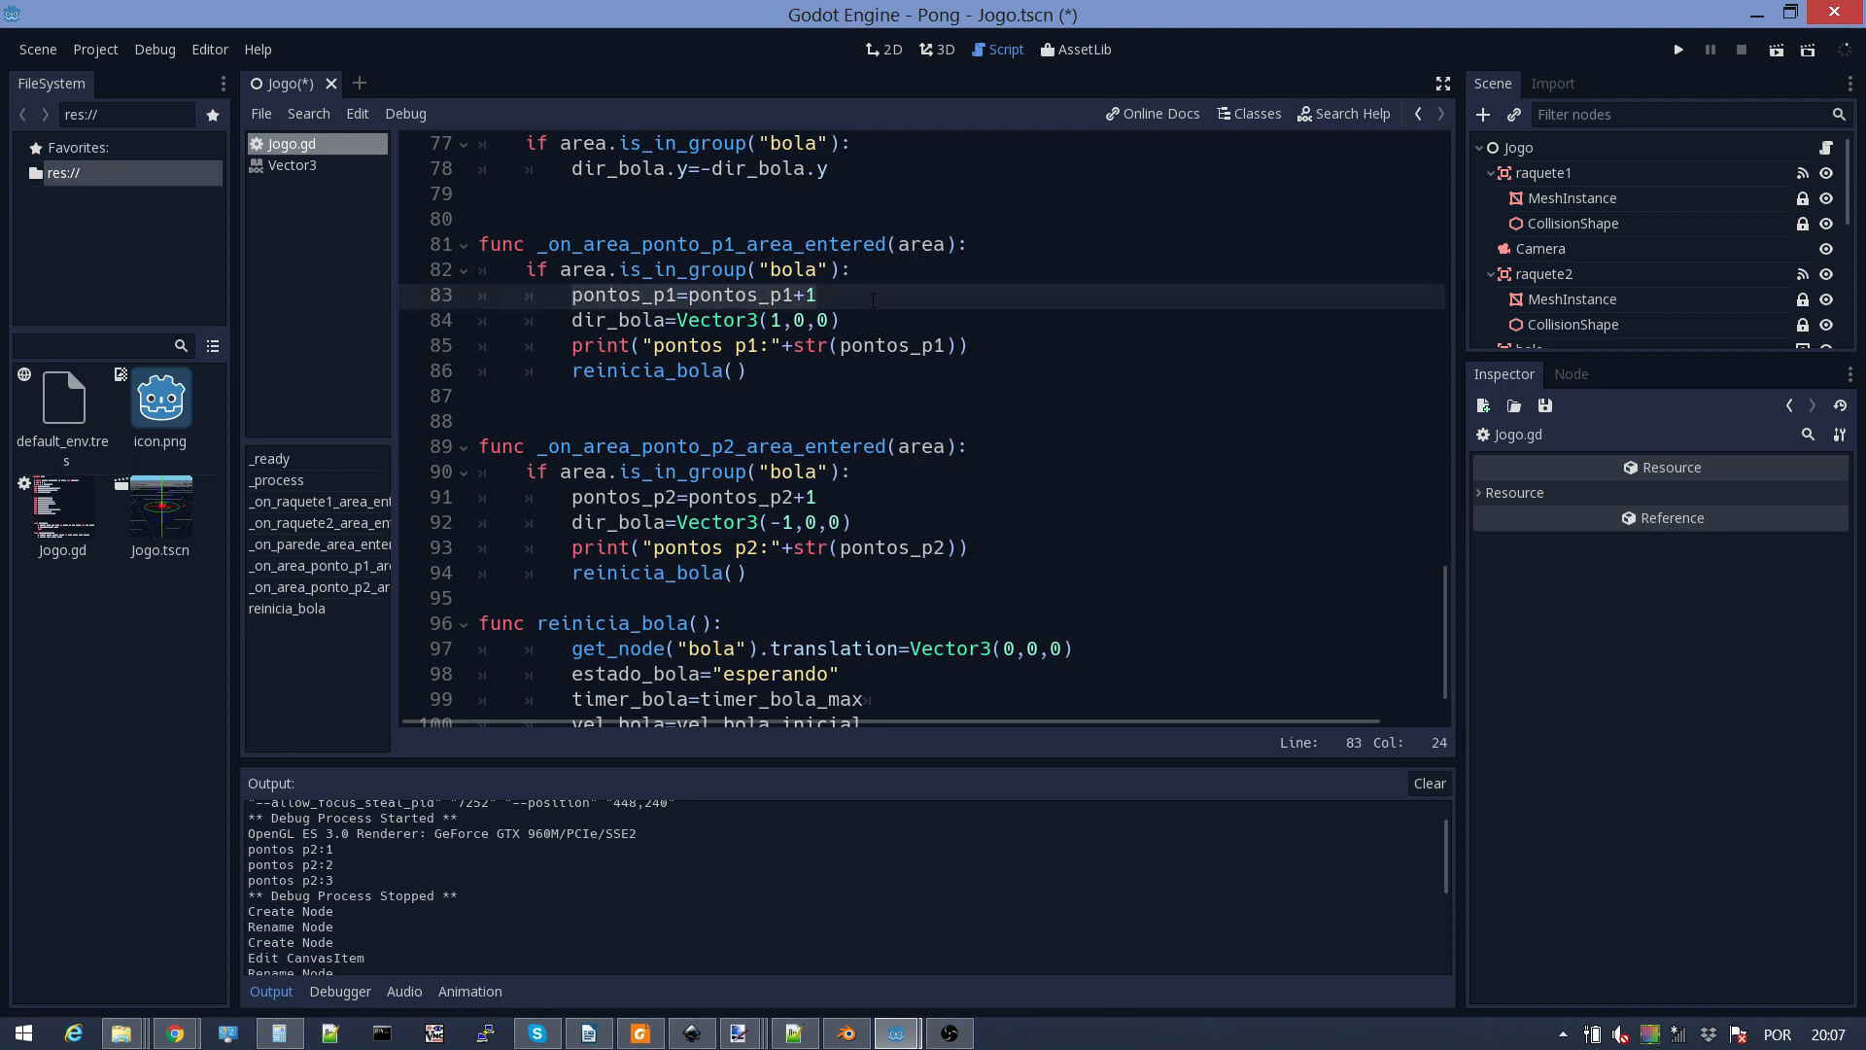
left_click(857, 492)
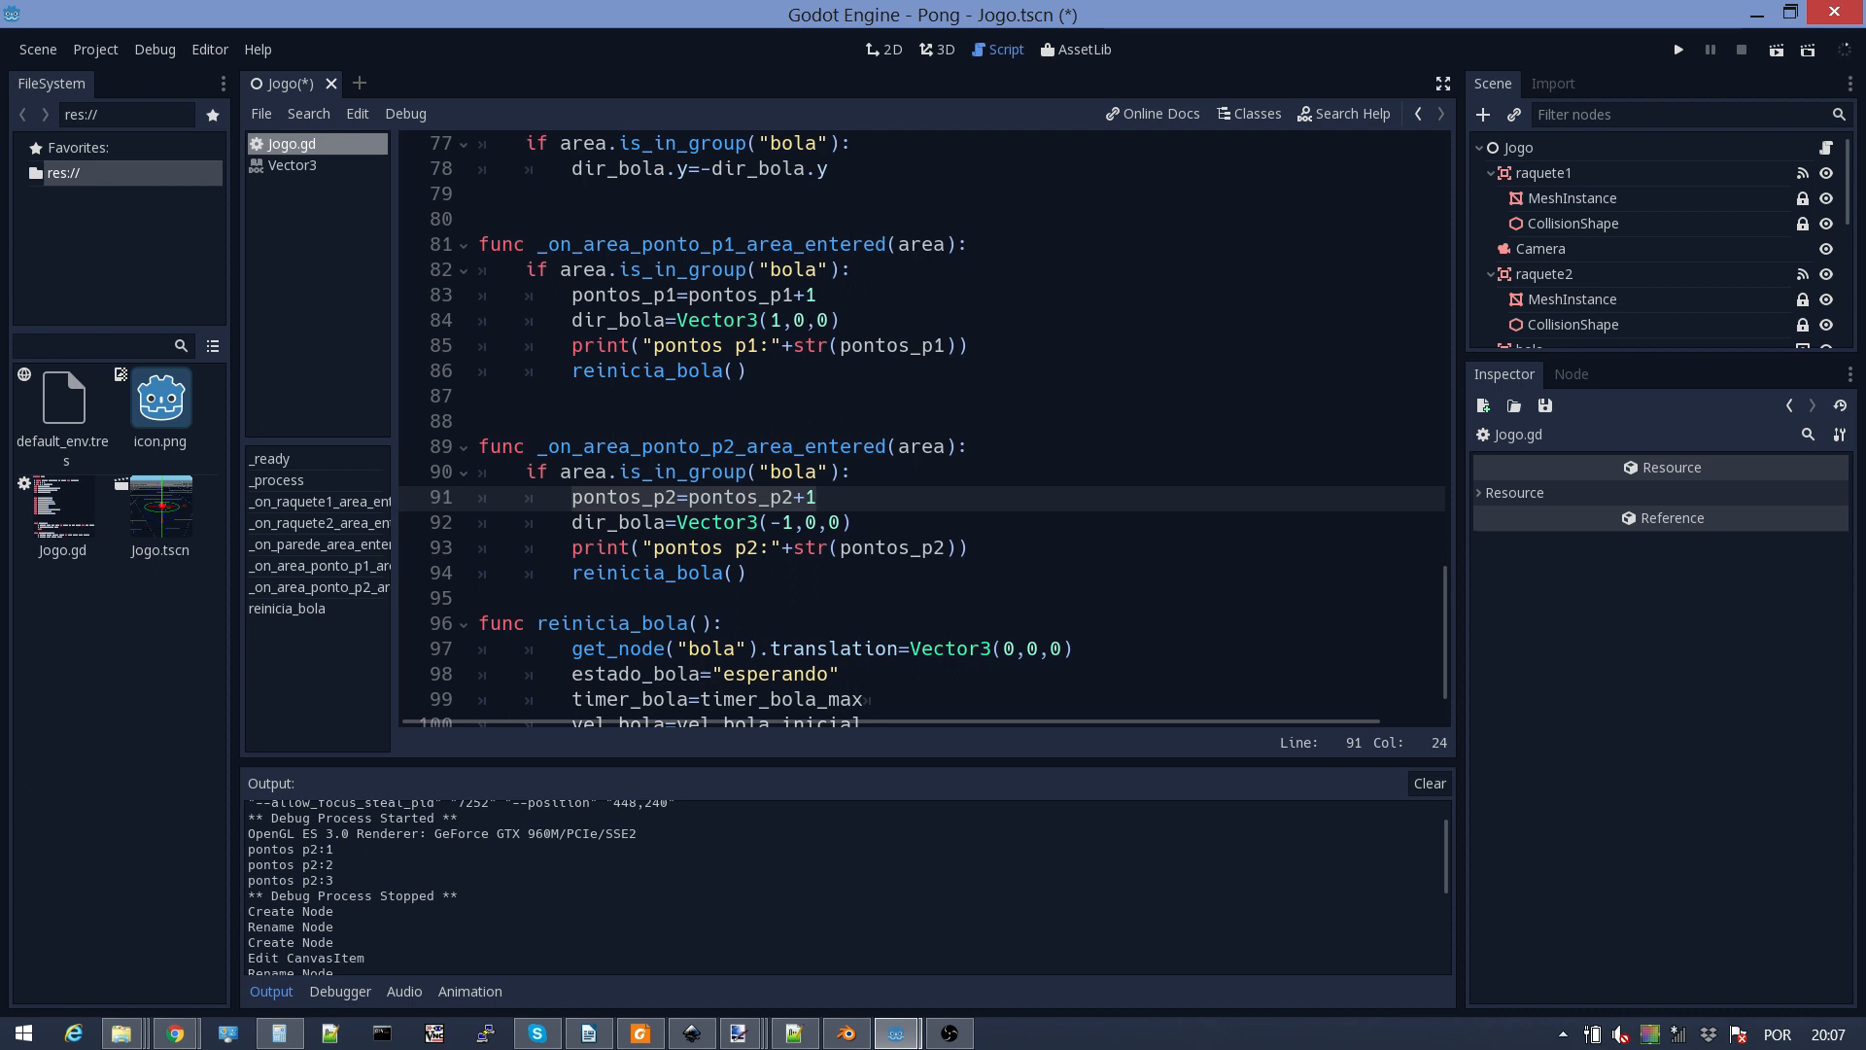
left_click(757, 373)
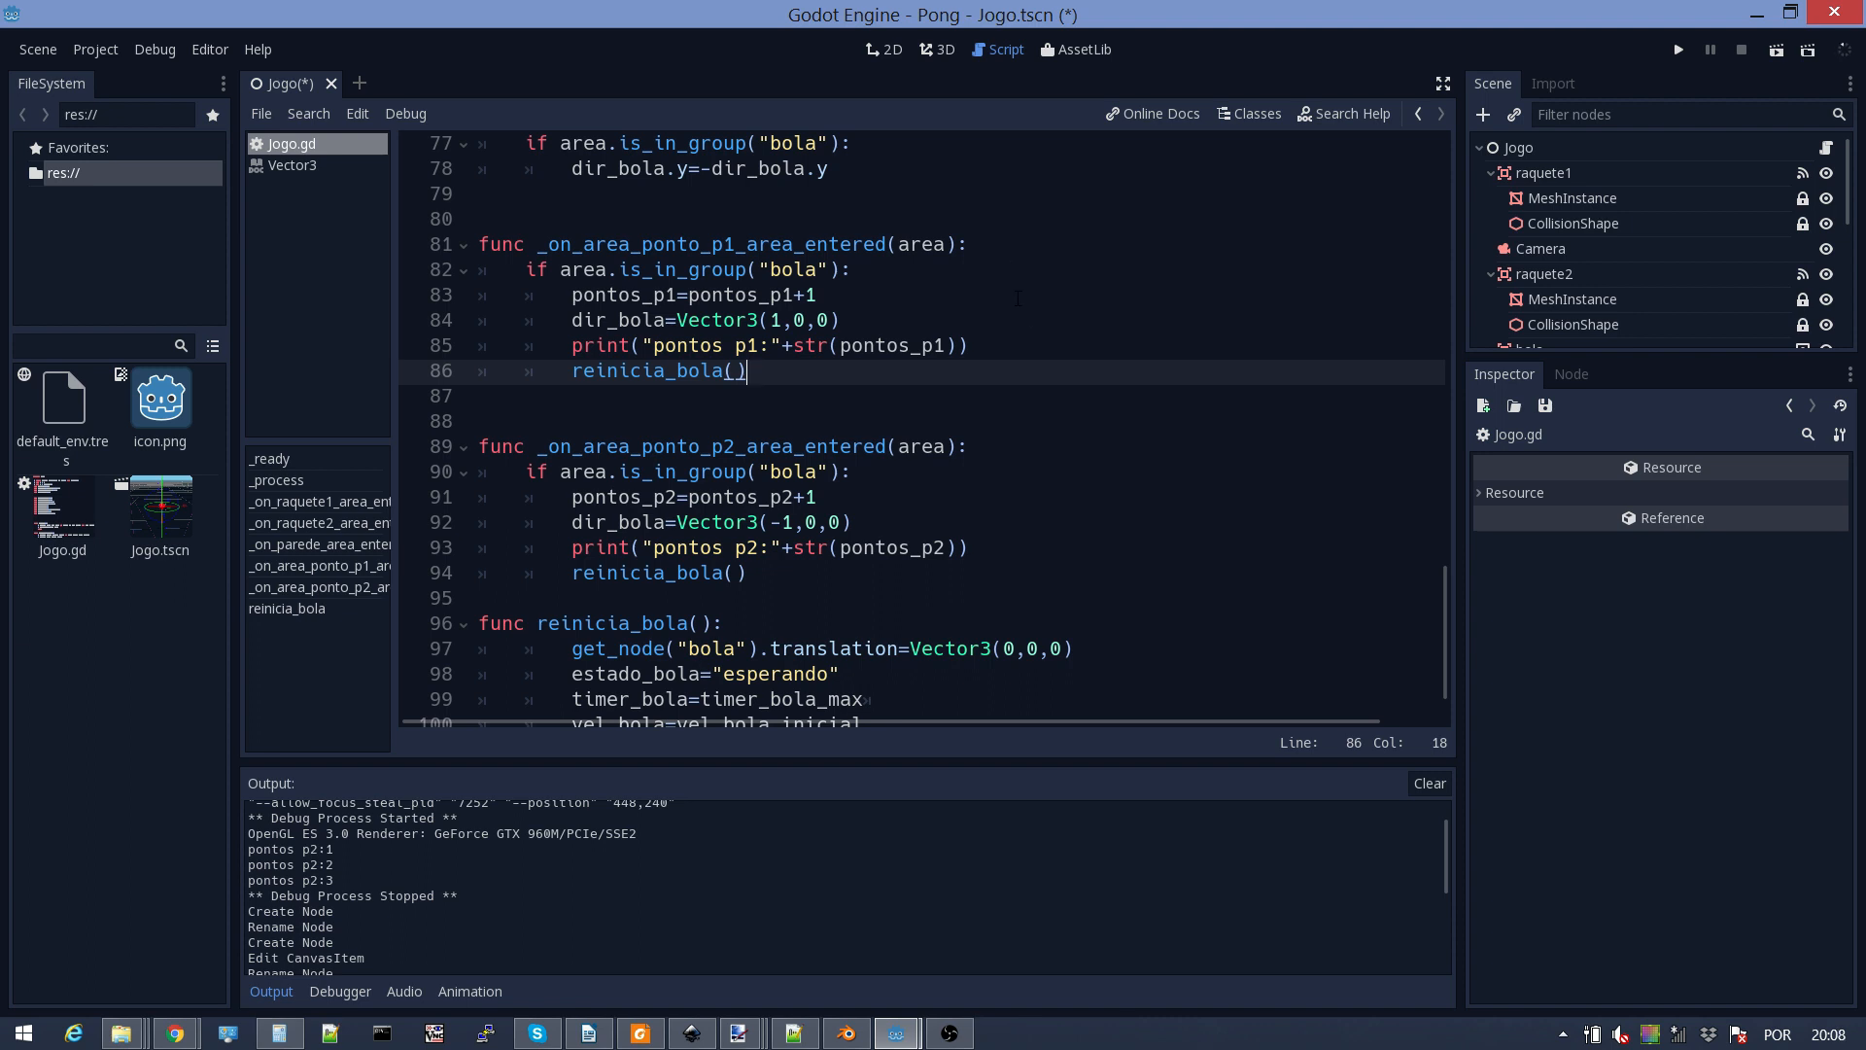
Step: Add a line after the print in _on_area_ponto_p1_area_entered that fetches the label with get_node("HUD/LabelPontosP1")
left_click(1012, 349)
key("Return")
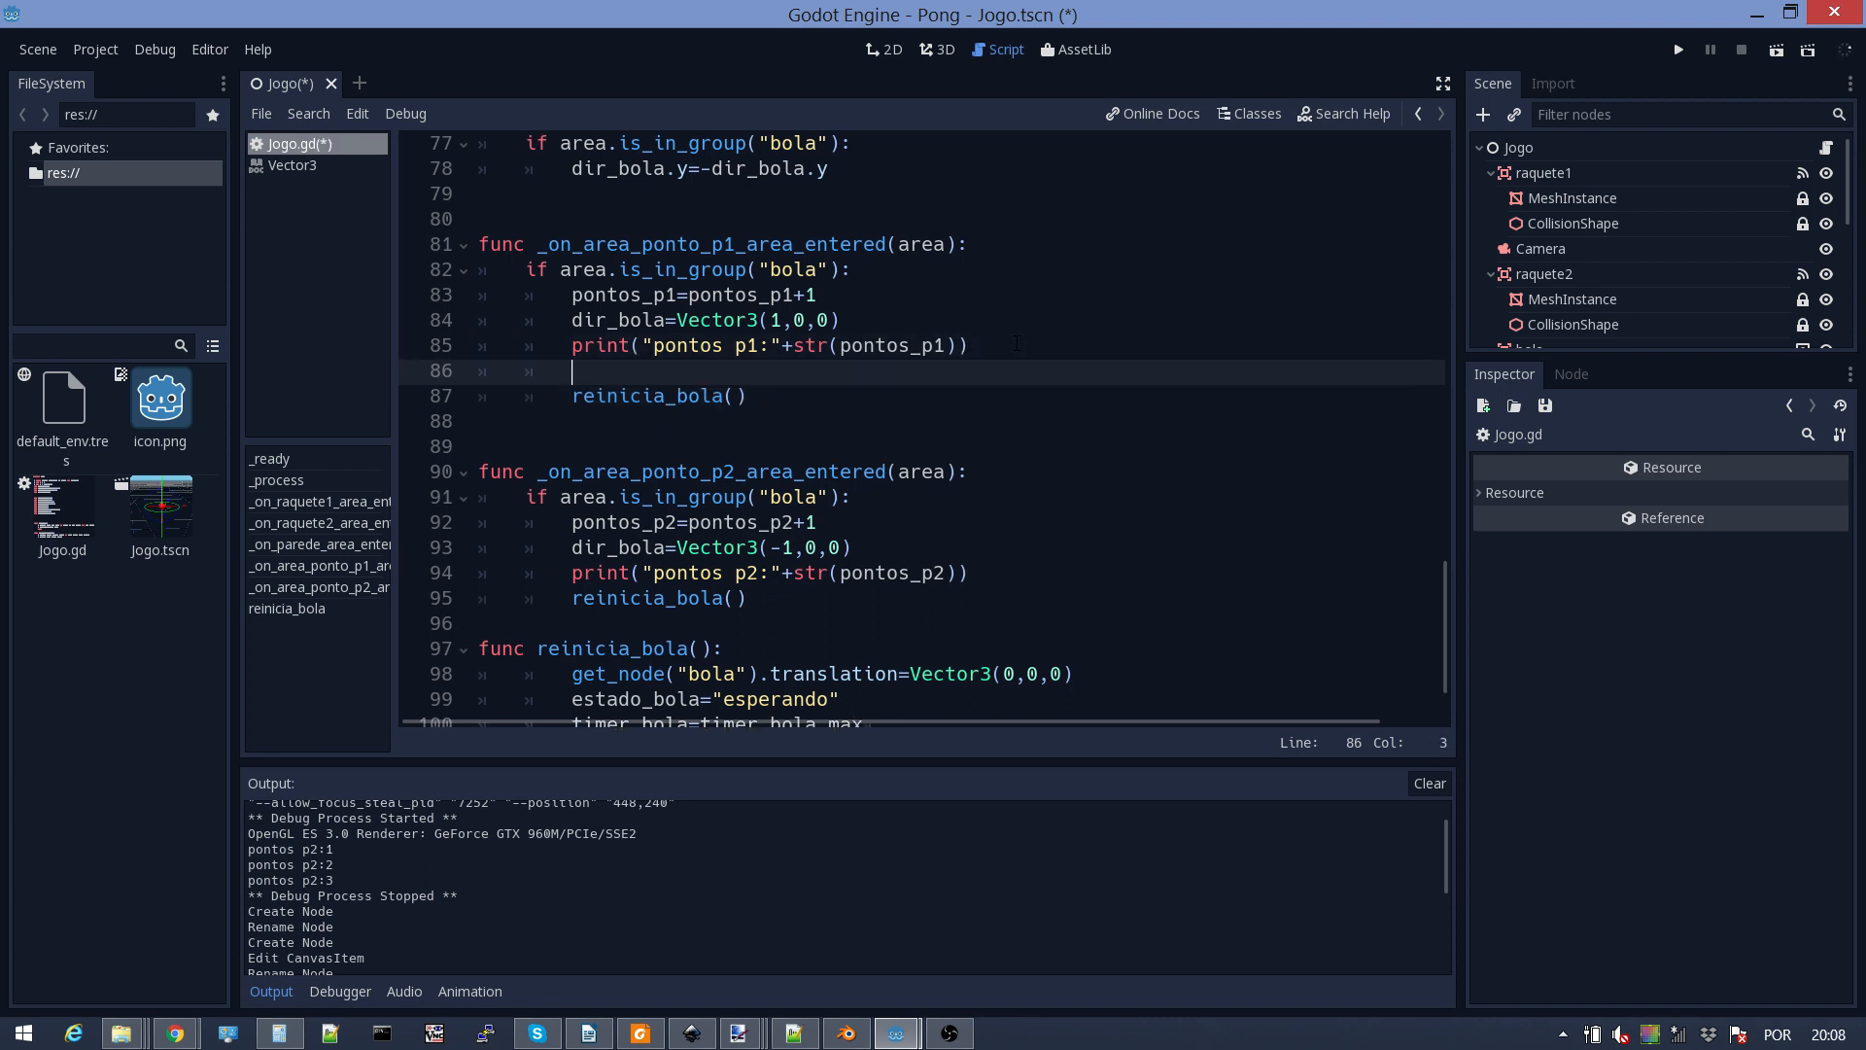
type("get_")
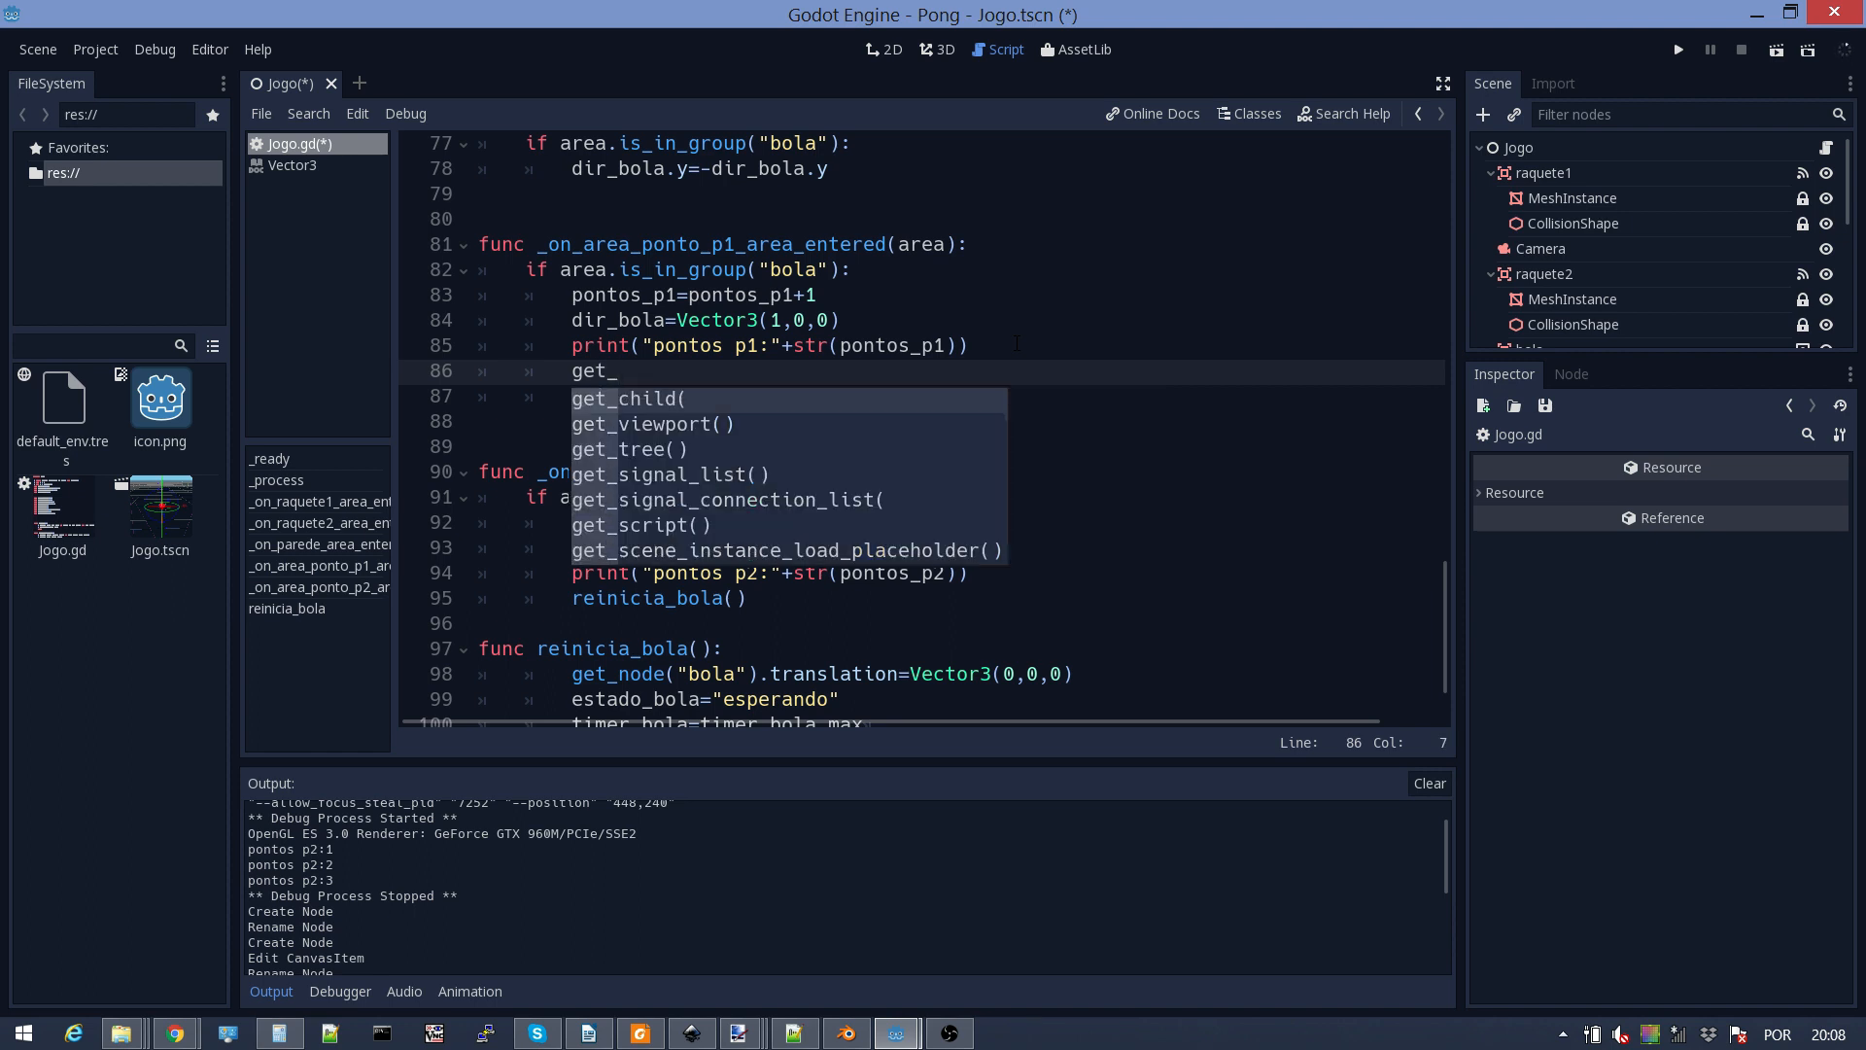
type("node")
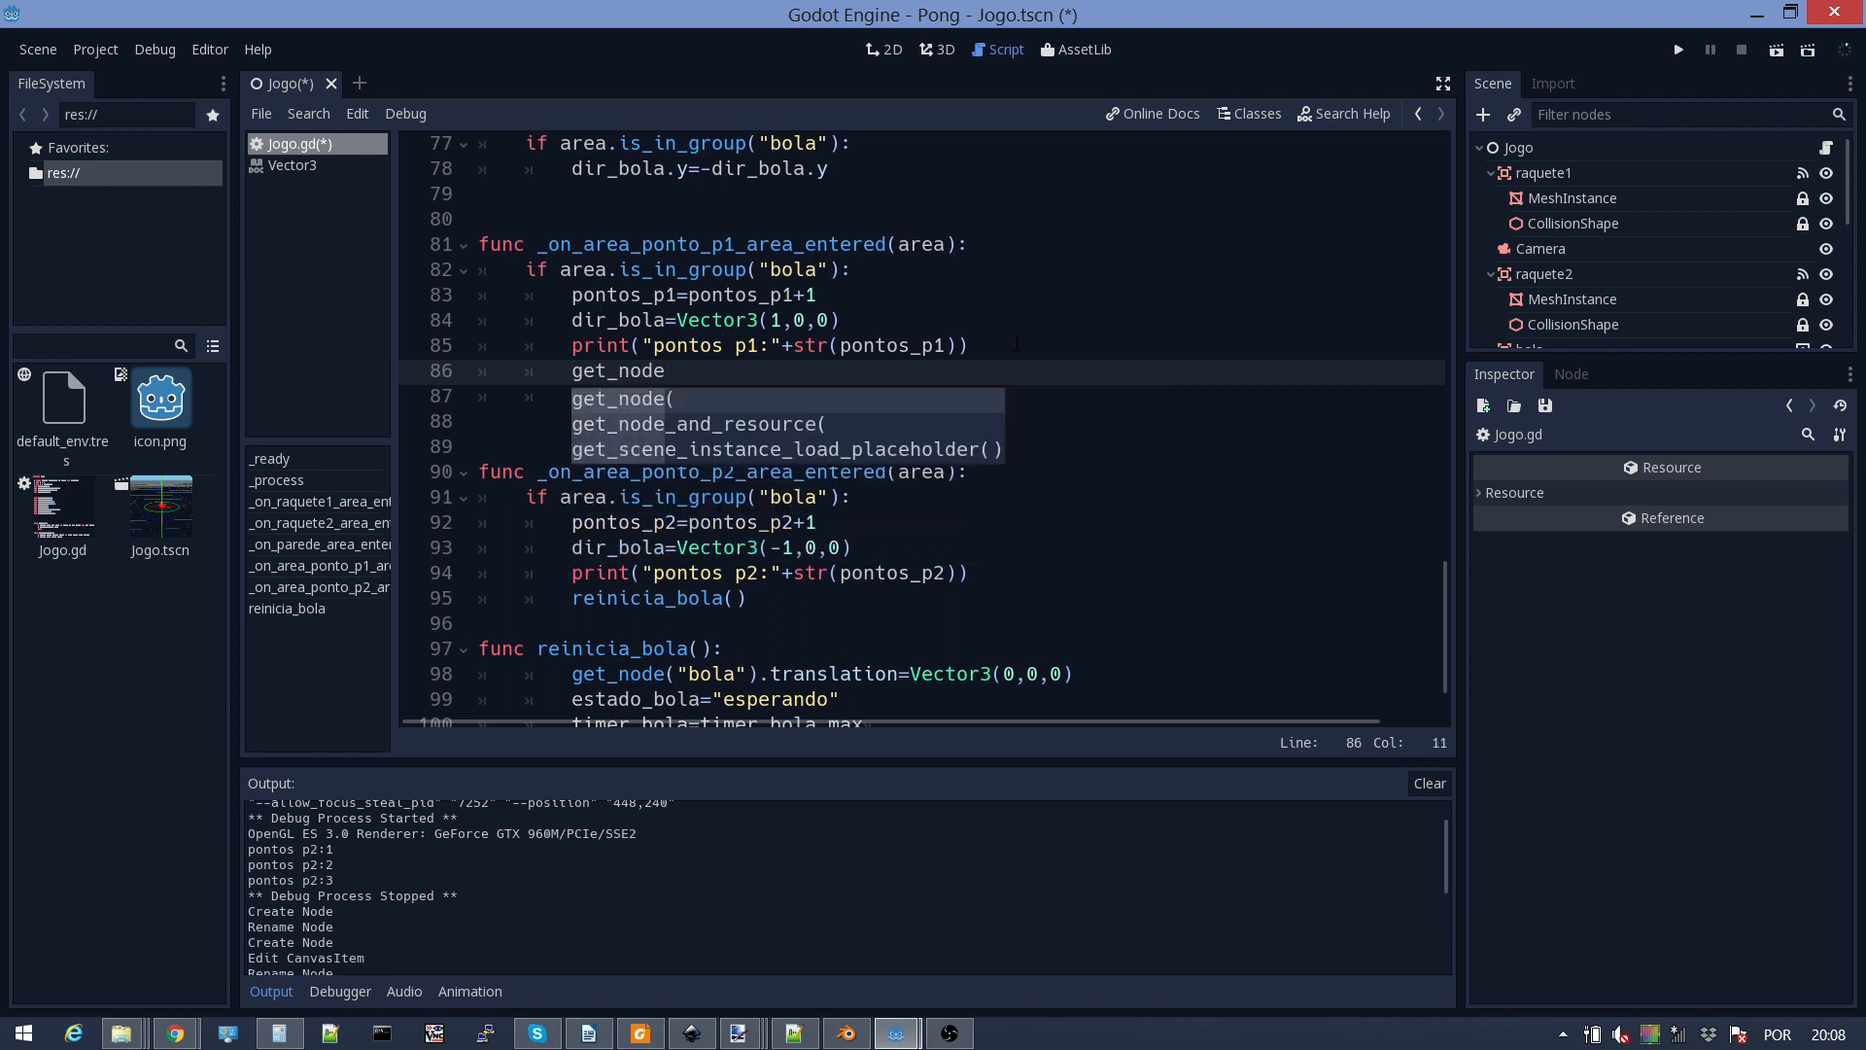
type("(\"")
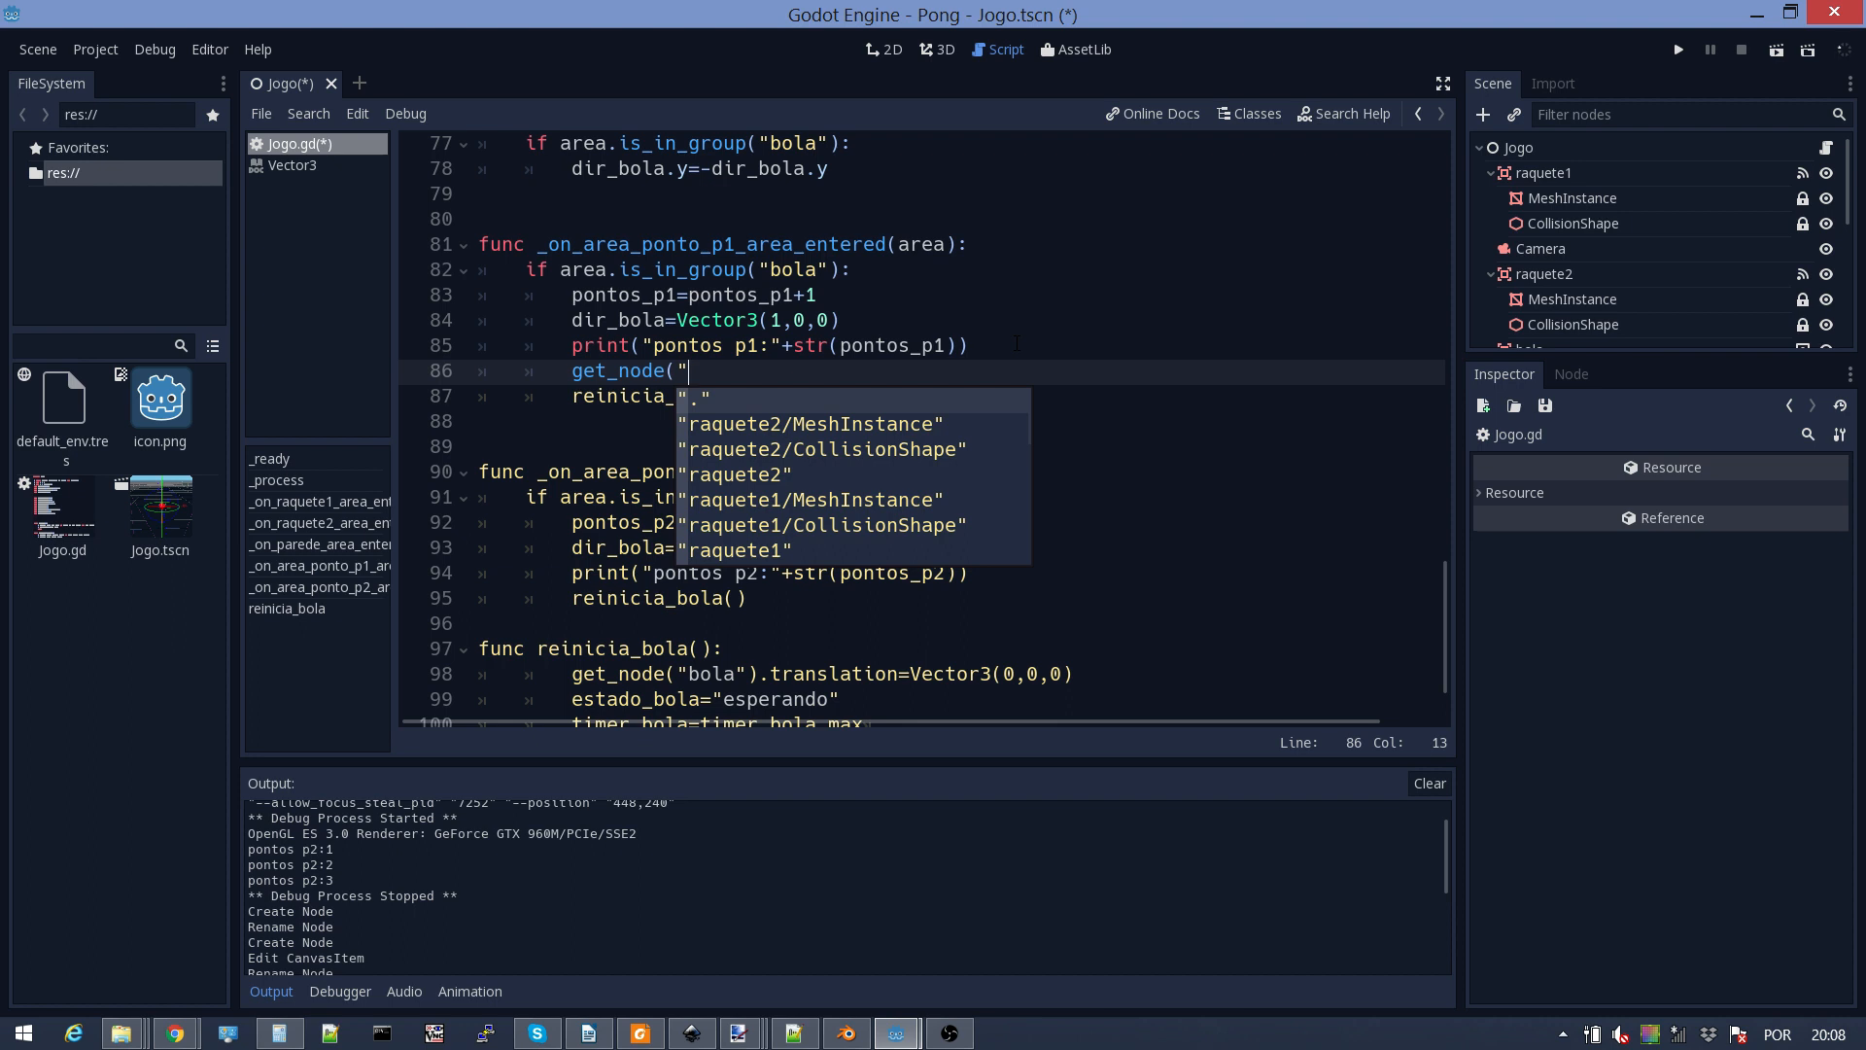
type("HUD")
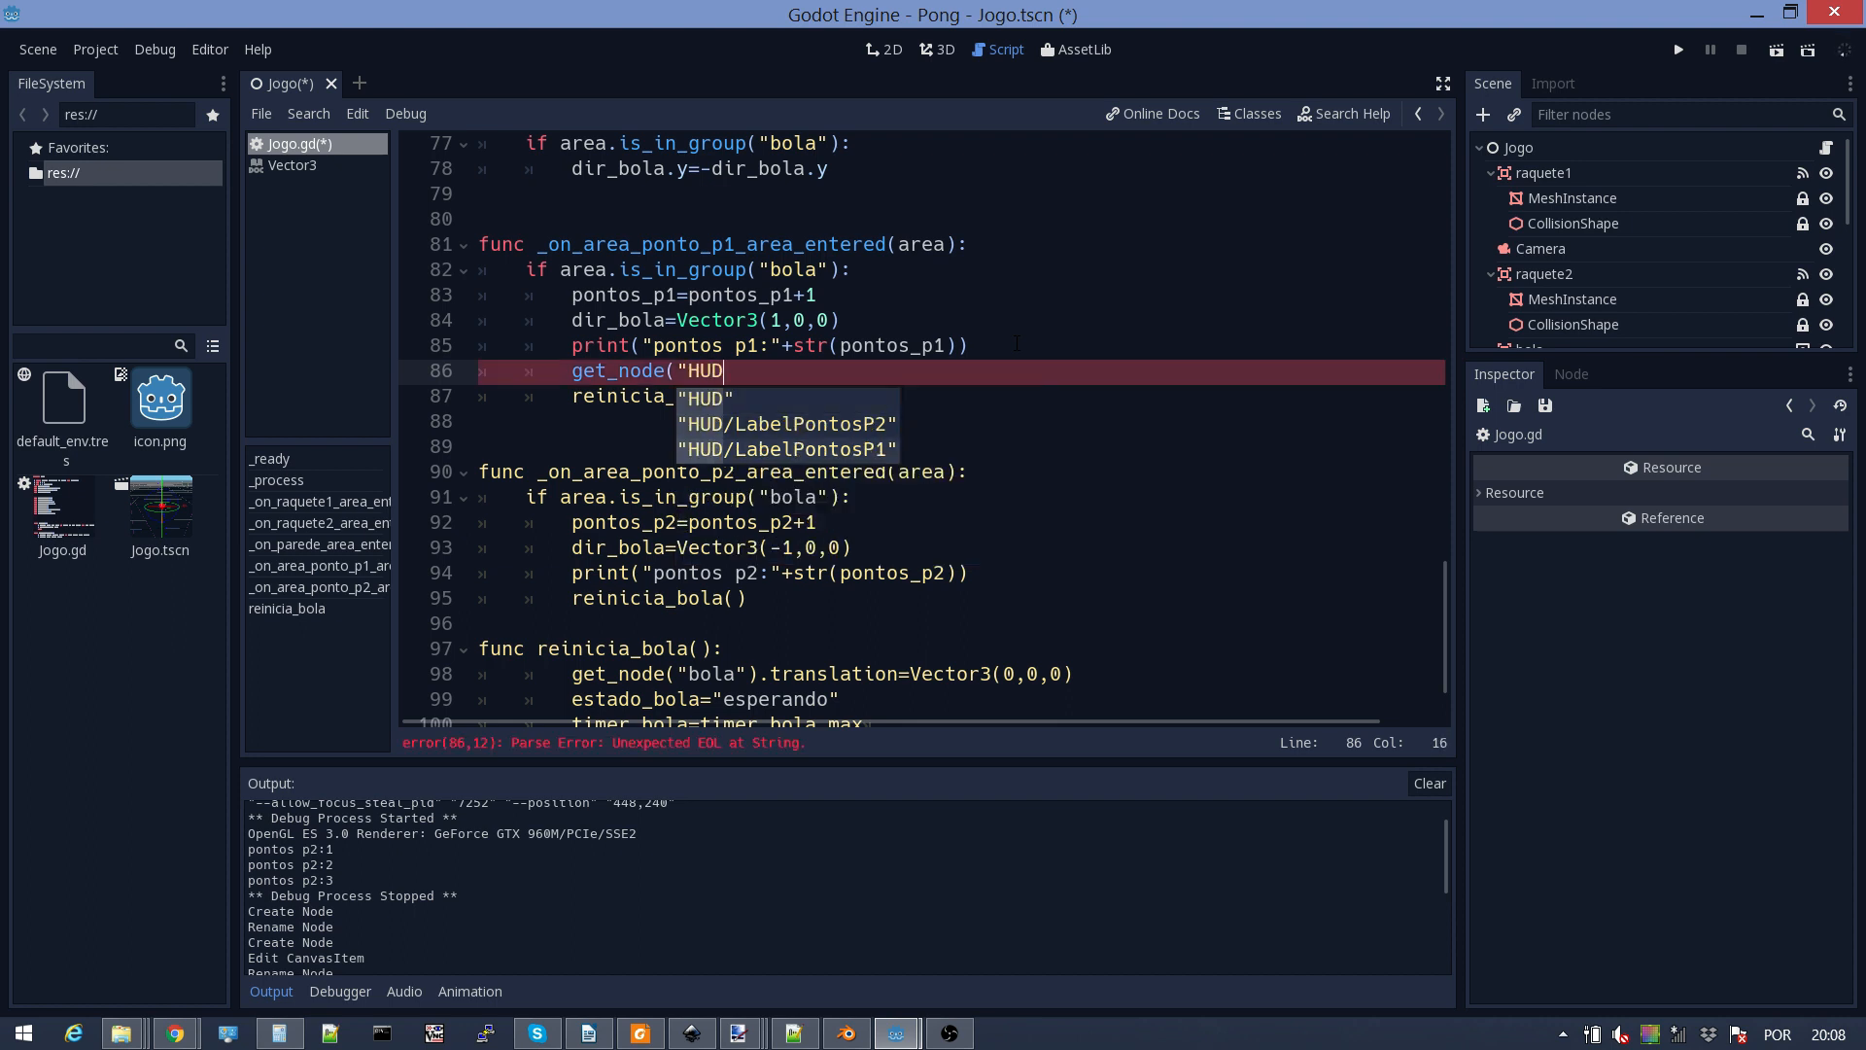
key("Down")
key("Down")
key("Return")
type(")")
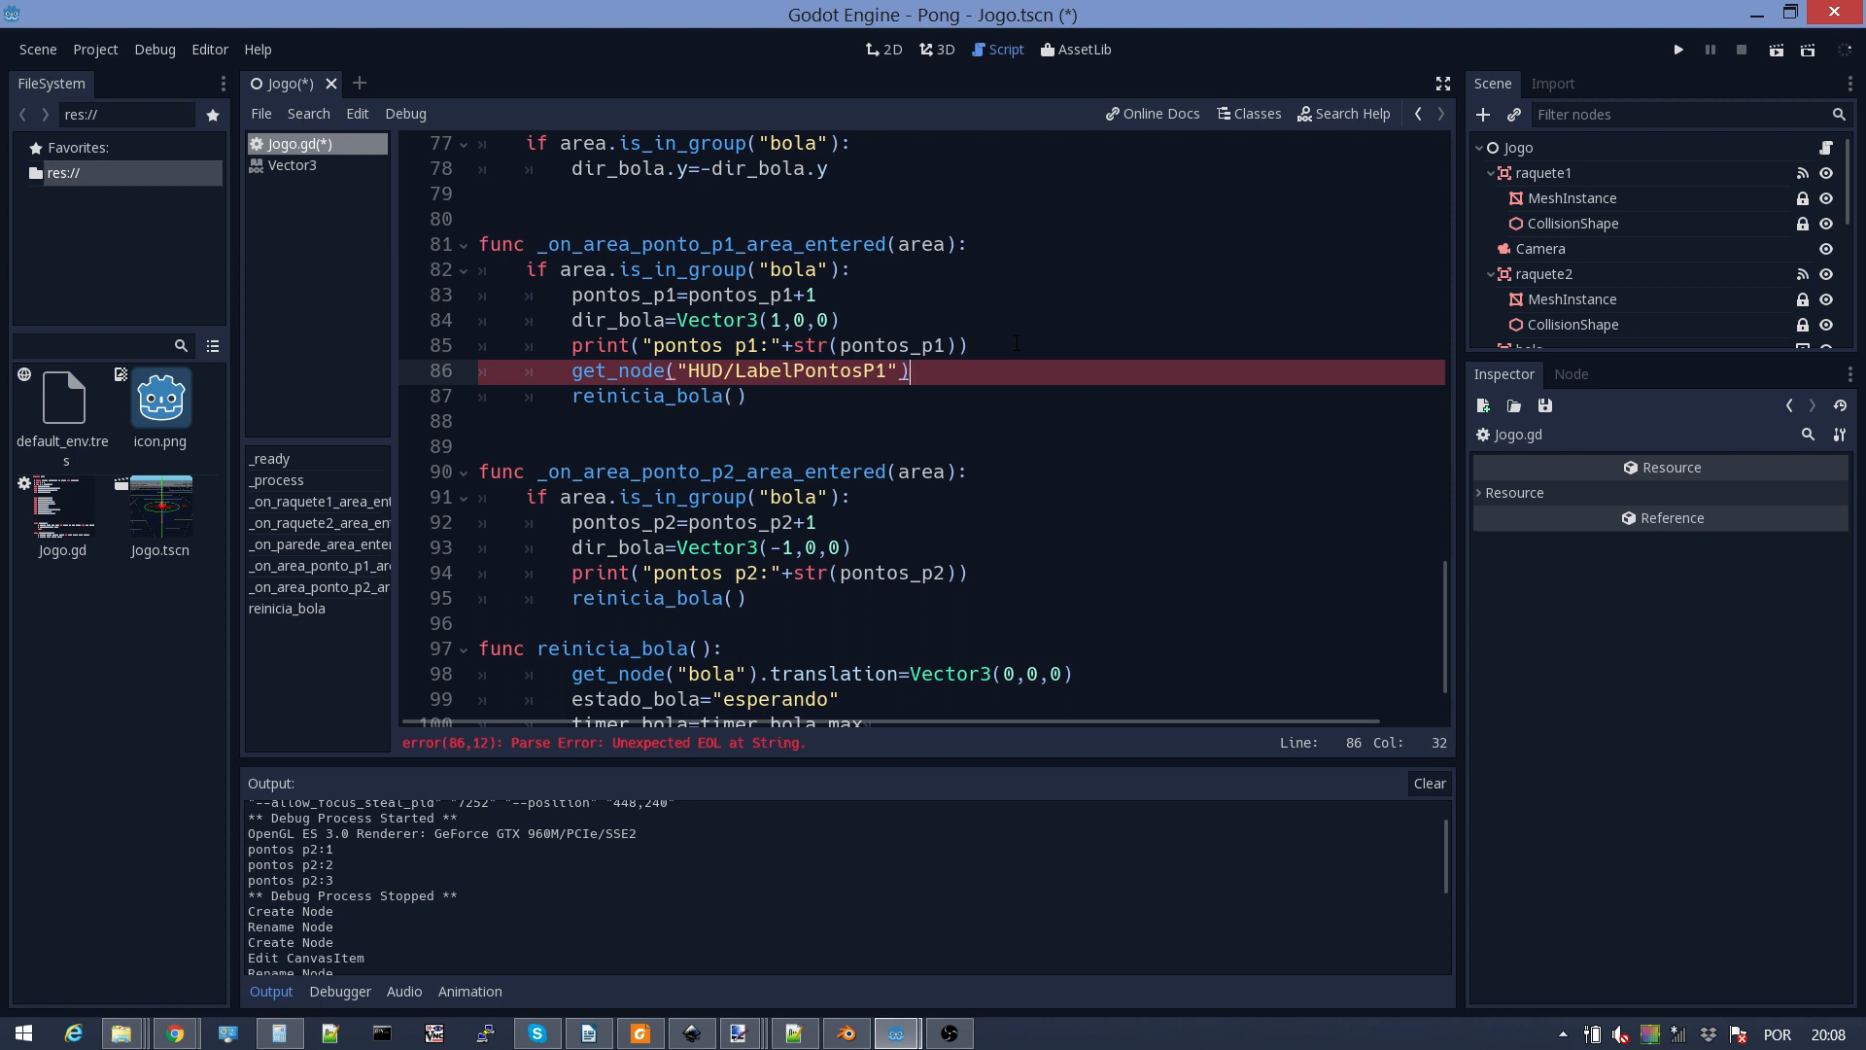
Step: Complete the LabelPontosP1 line by assigning str(pontos_p1) to the label's text property
type(".")
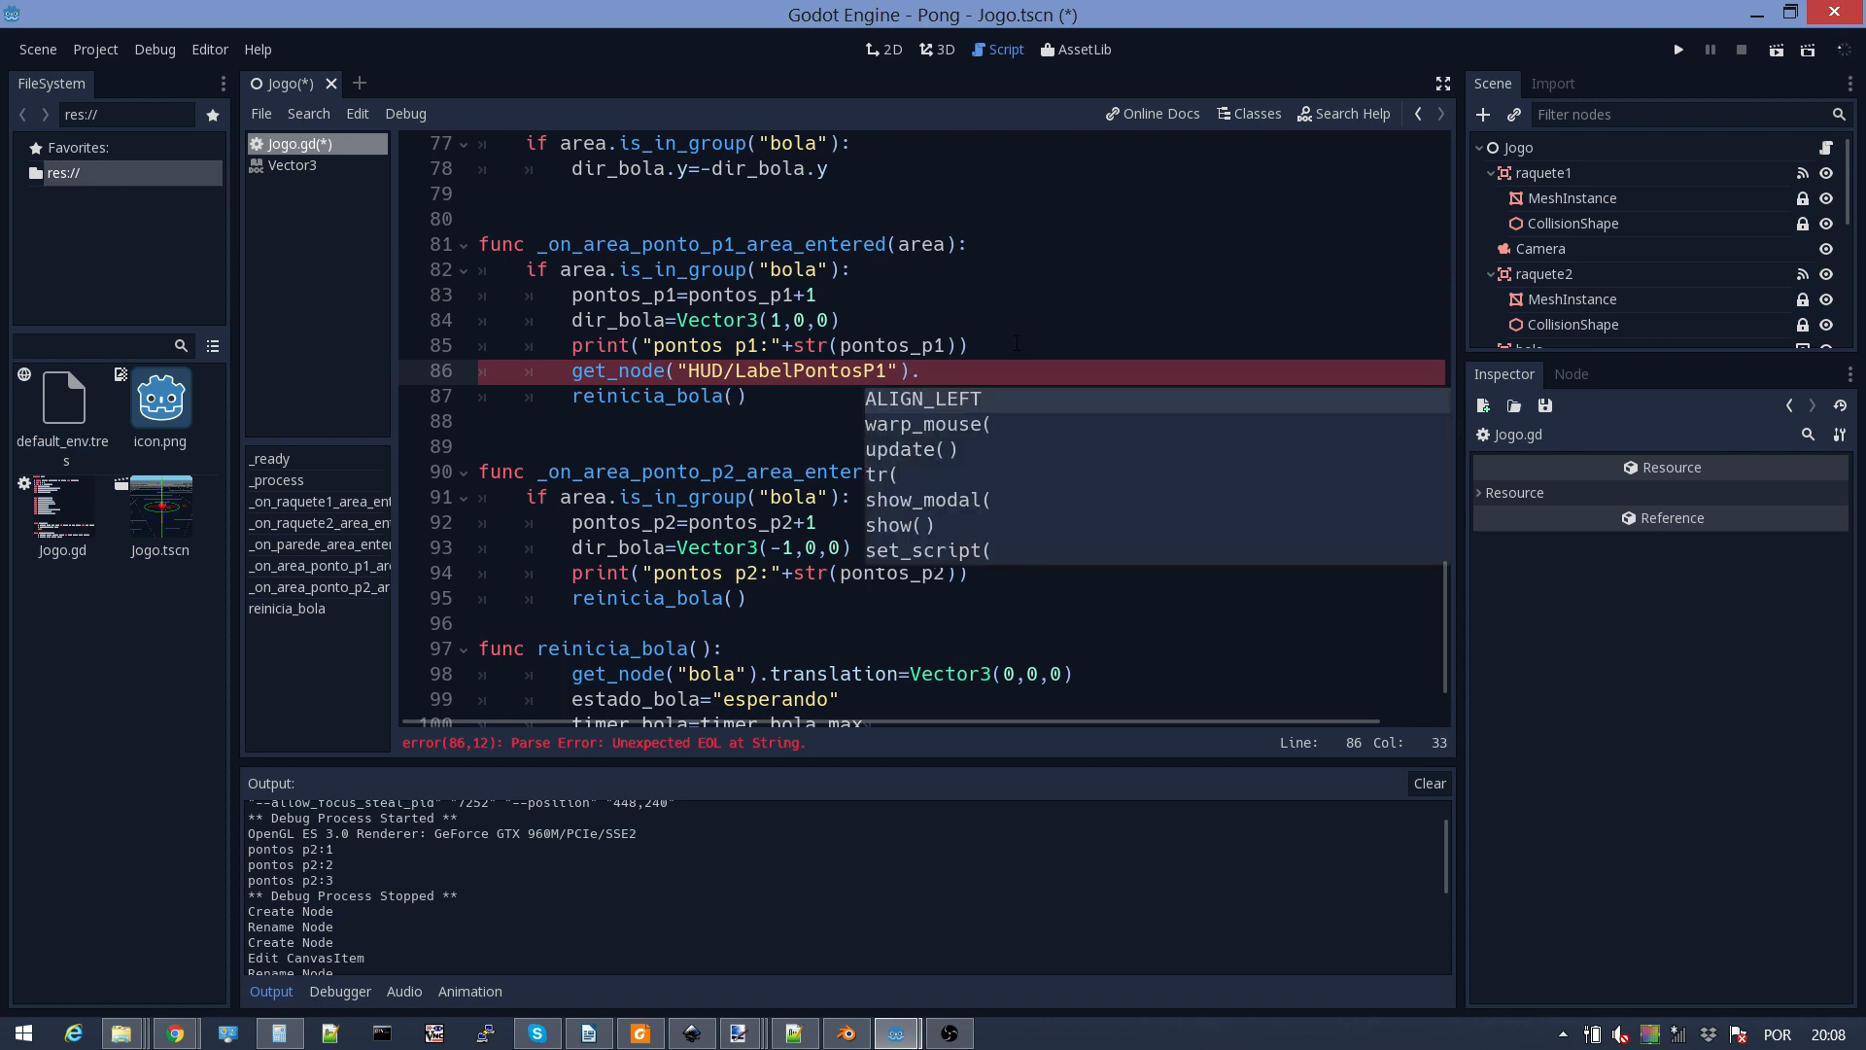
type("text")
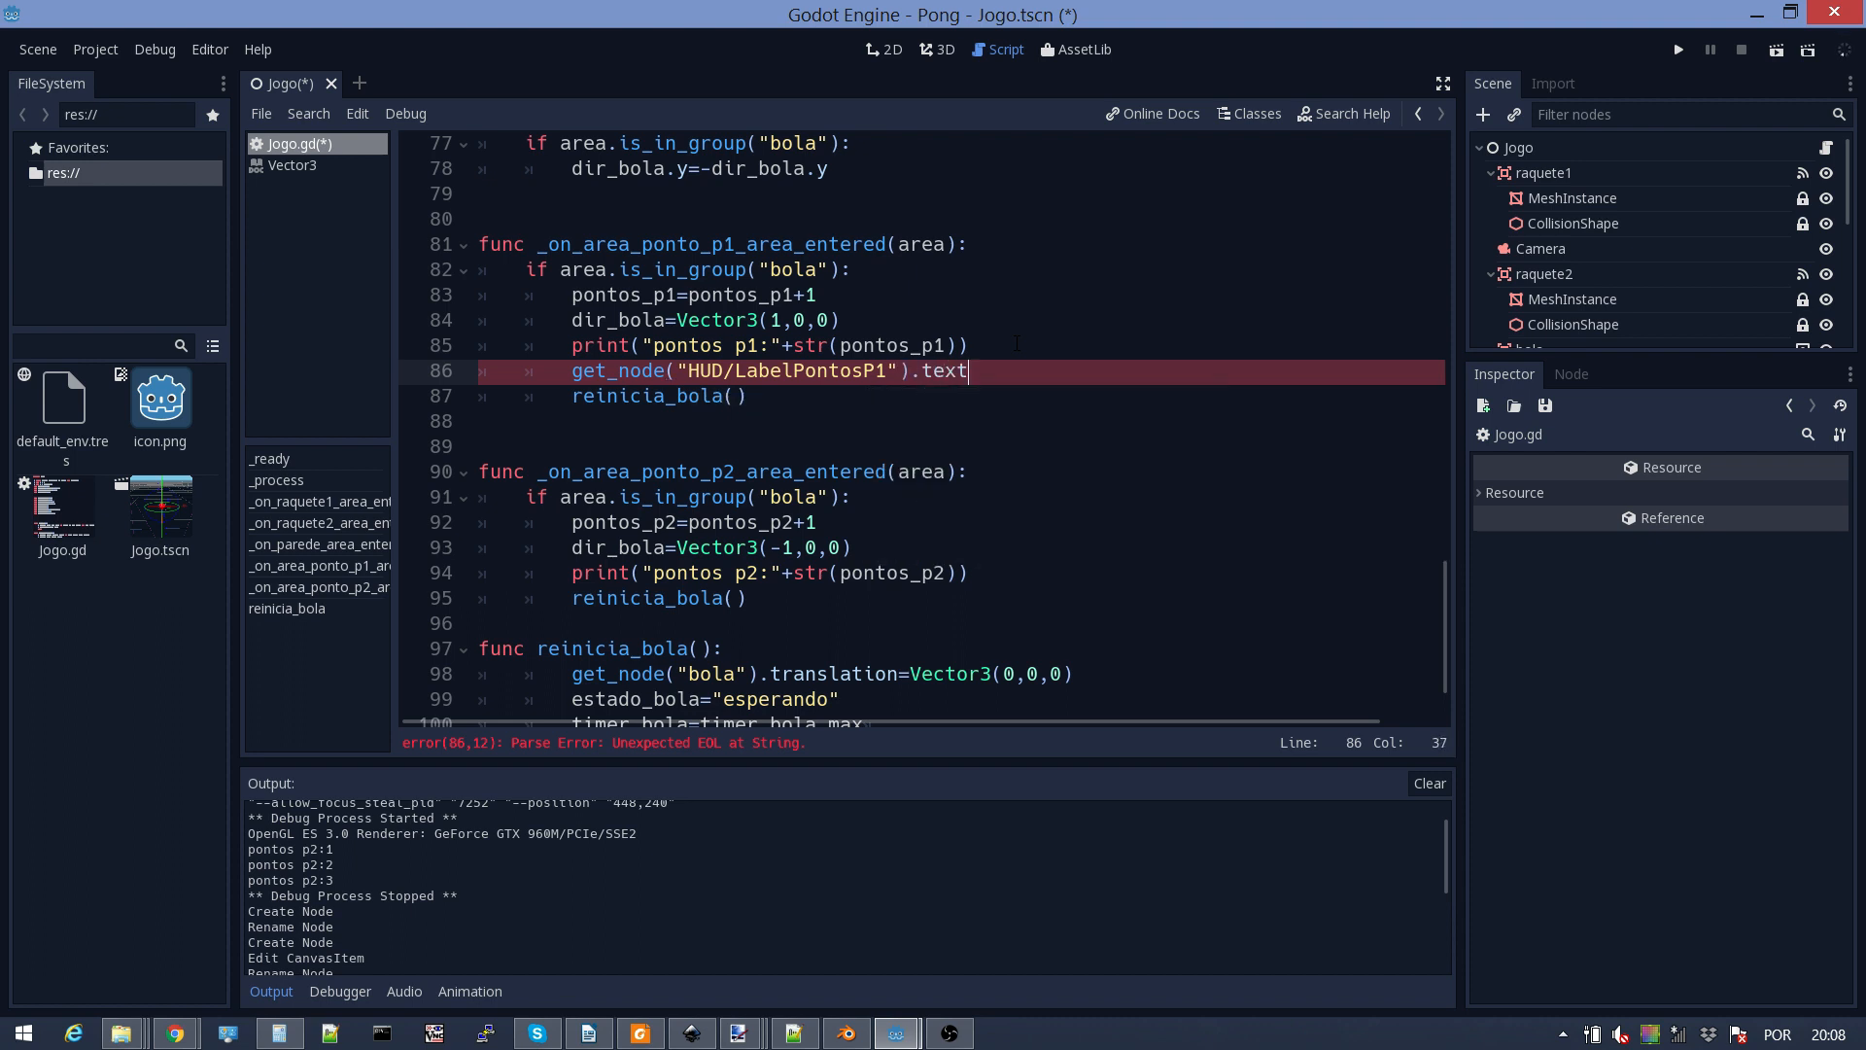
type("=")
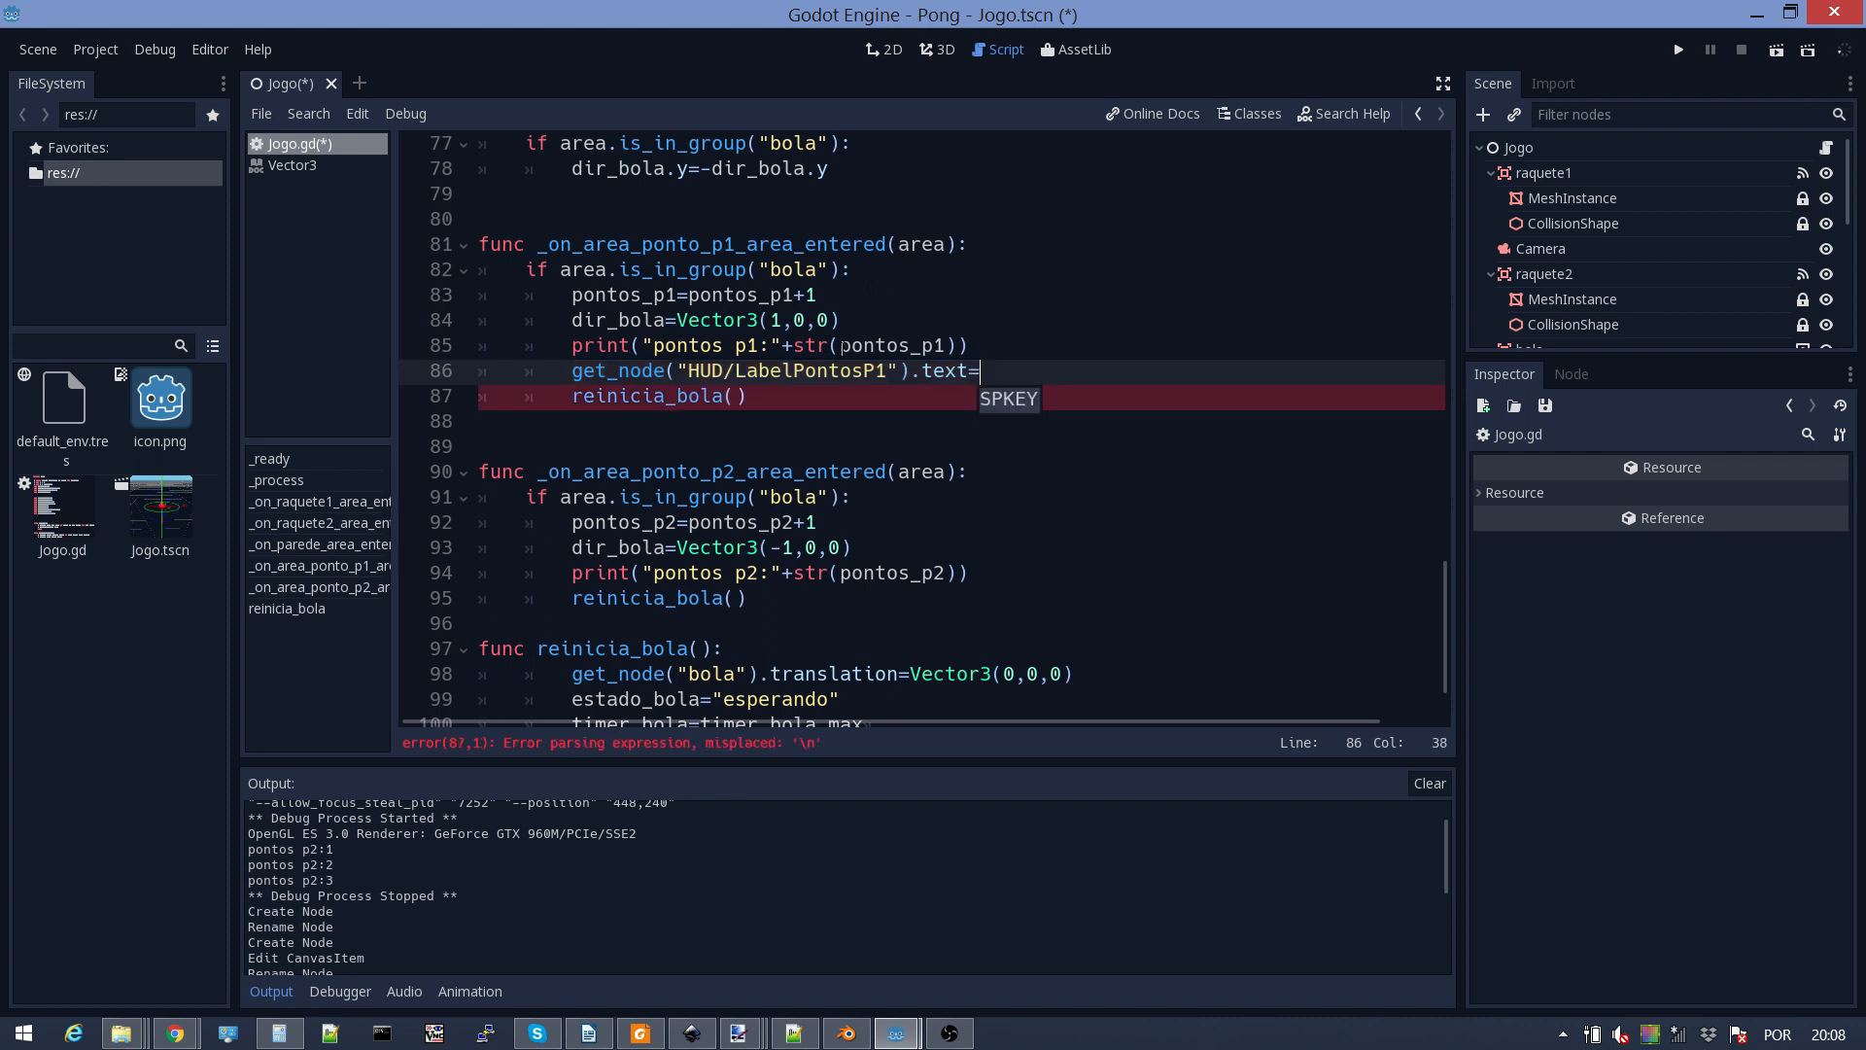
double_click(910, 345)
key("ctrl+c")
left_click(998, 376)
key("ctrl+v")
left_click(980, 370)
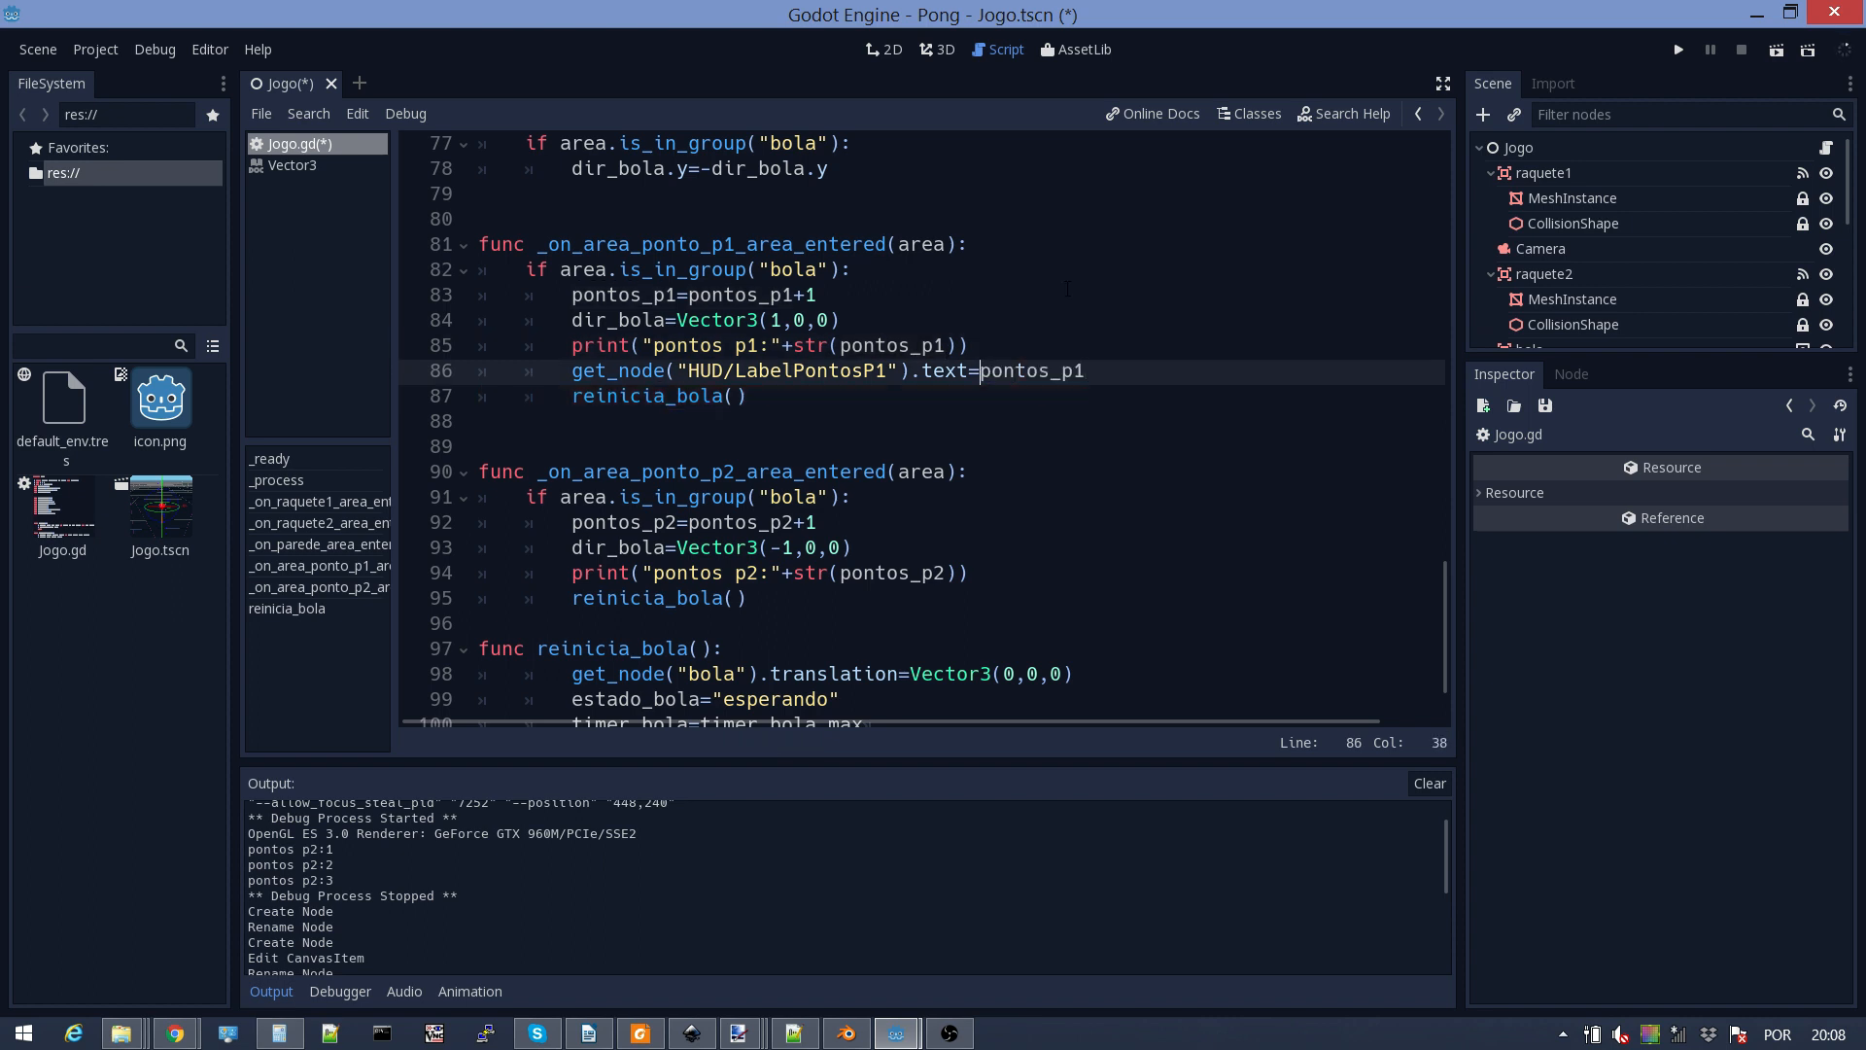
type("str(")
key("End")
type(")")
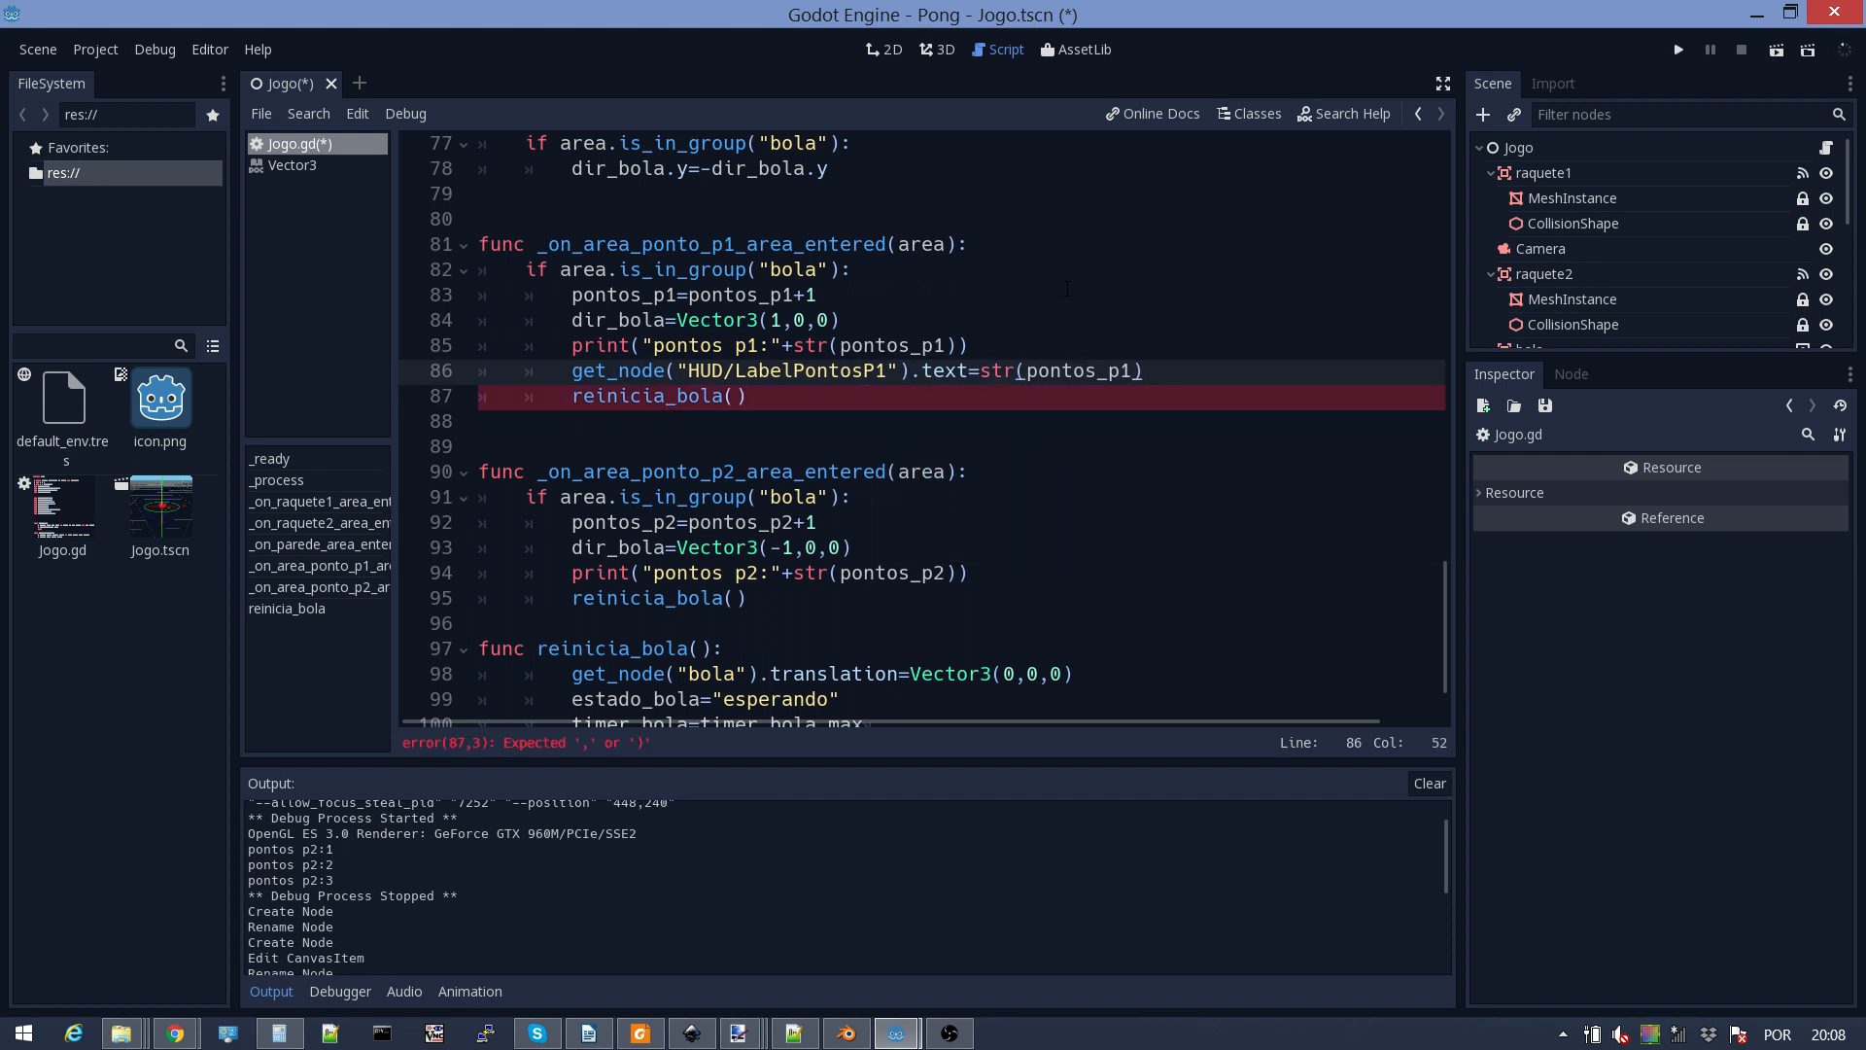
Step: Copy the label update line below the print in _on_area_ponto_p2_area_entered and point its node path to HUD/LabelPontosP2
left_click(1004, 373)
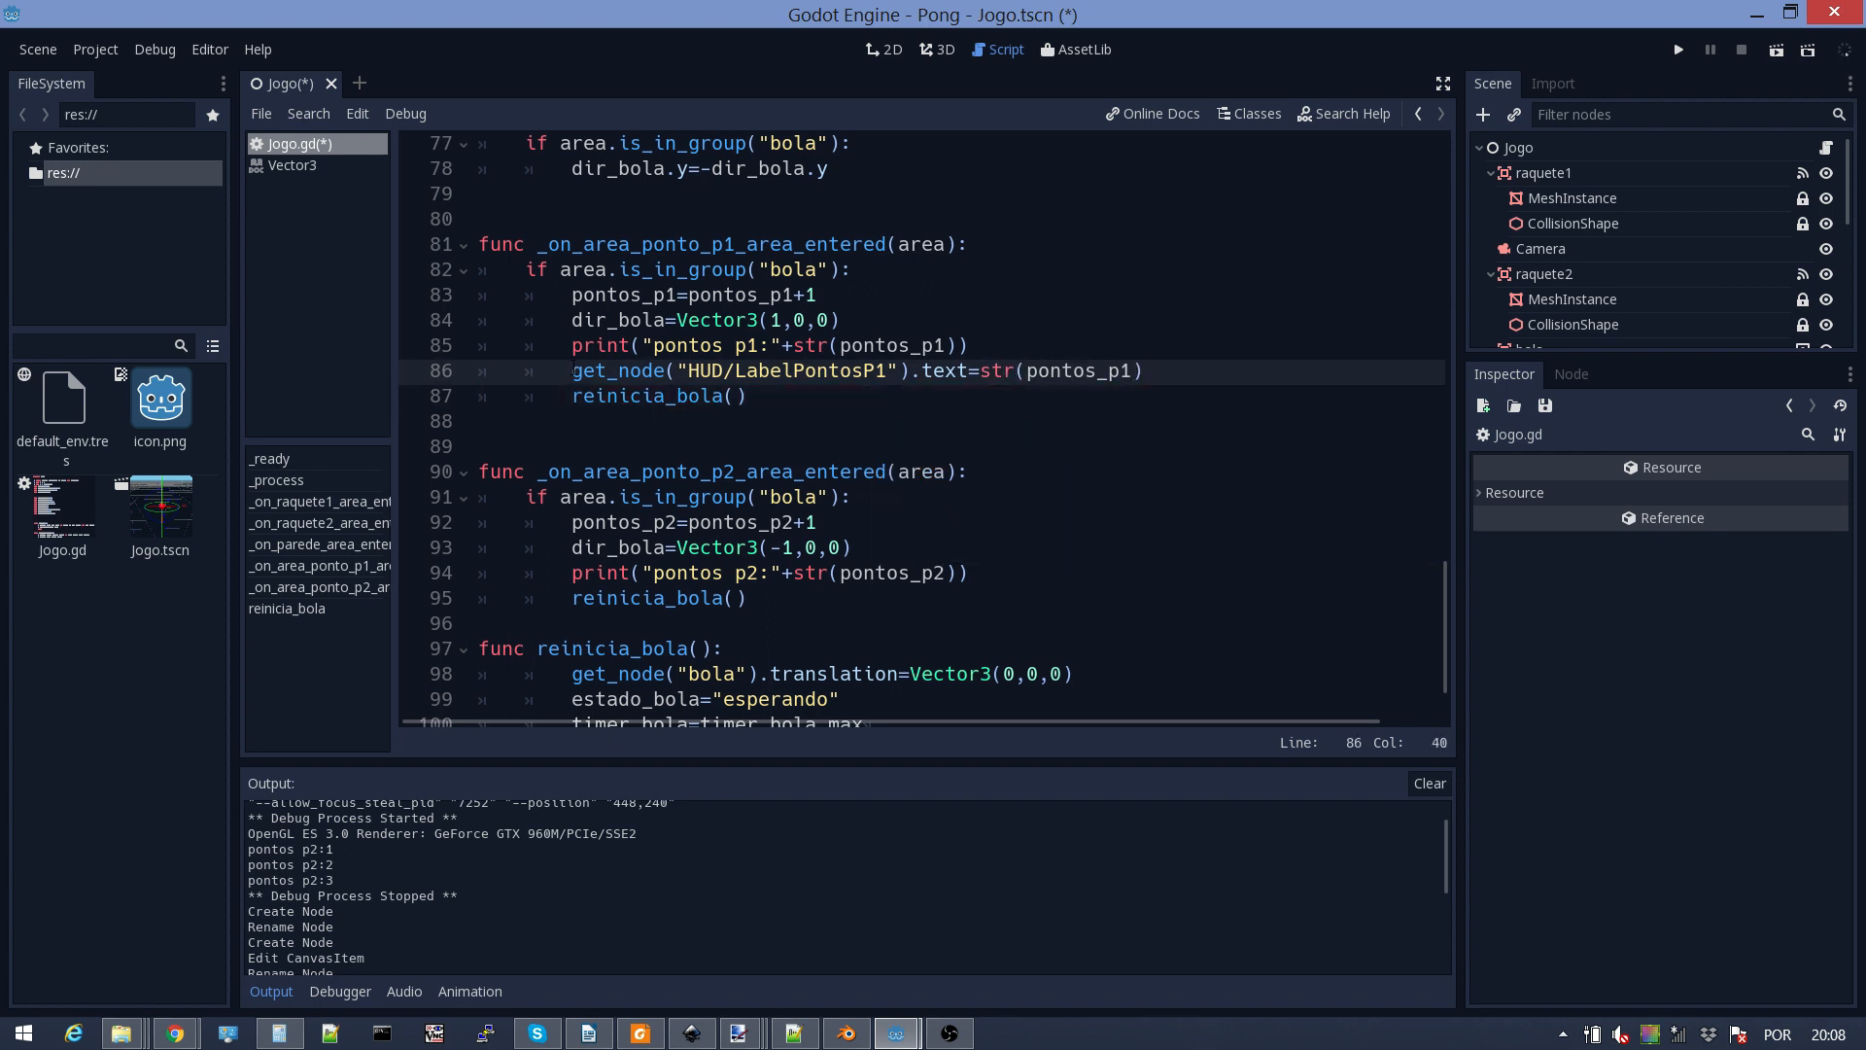
left_click(1161, 375)
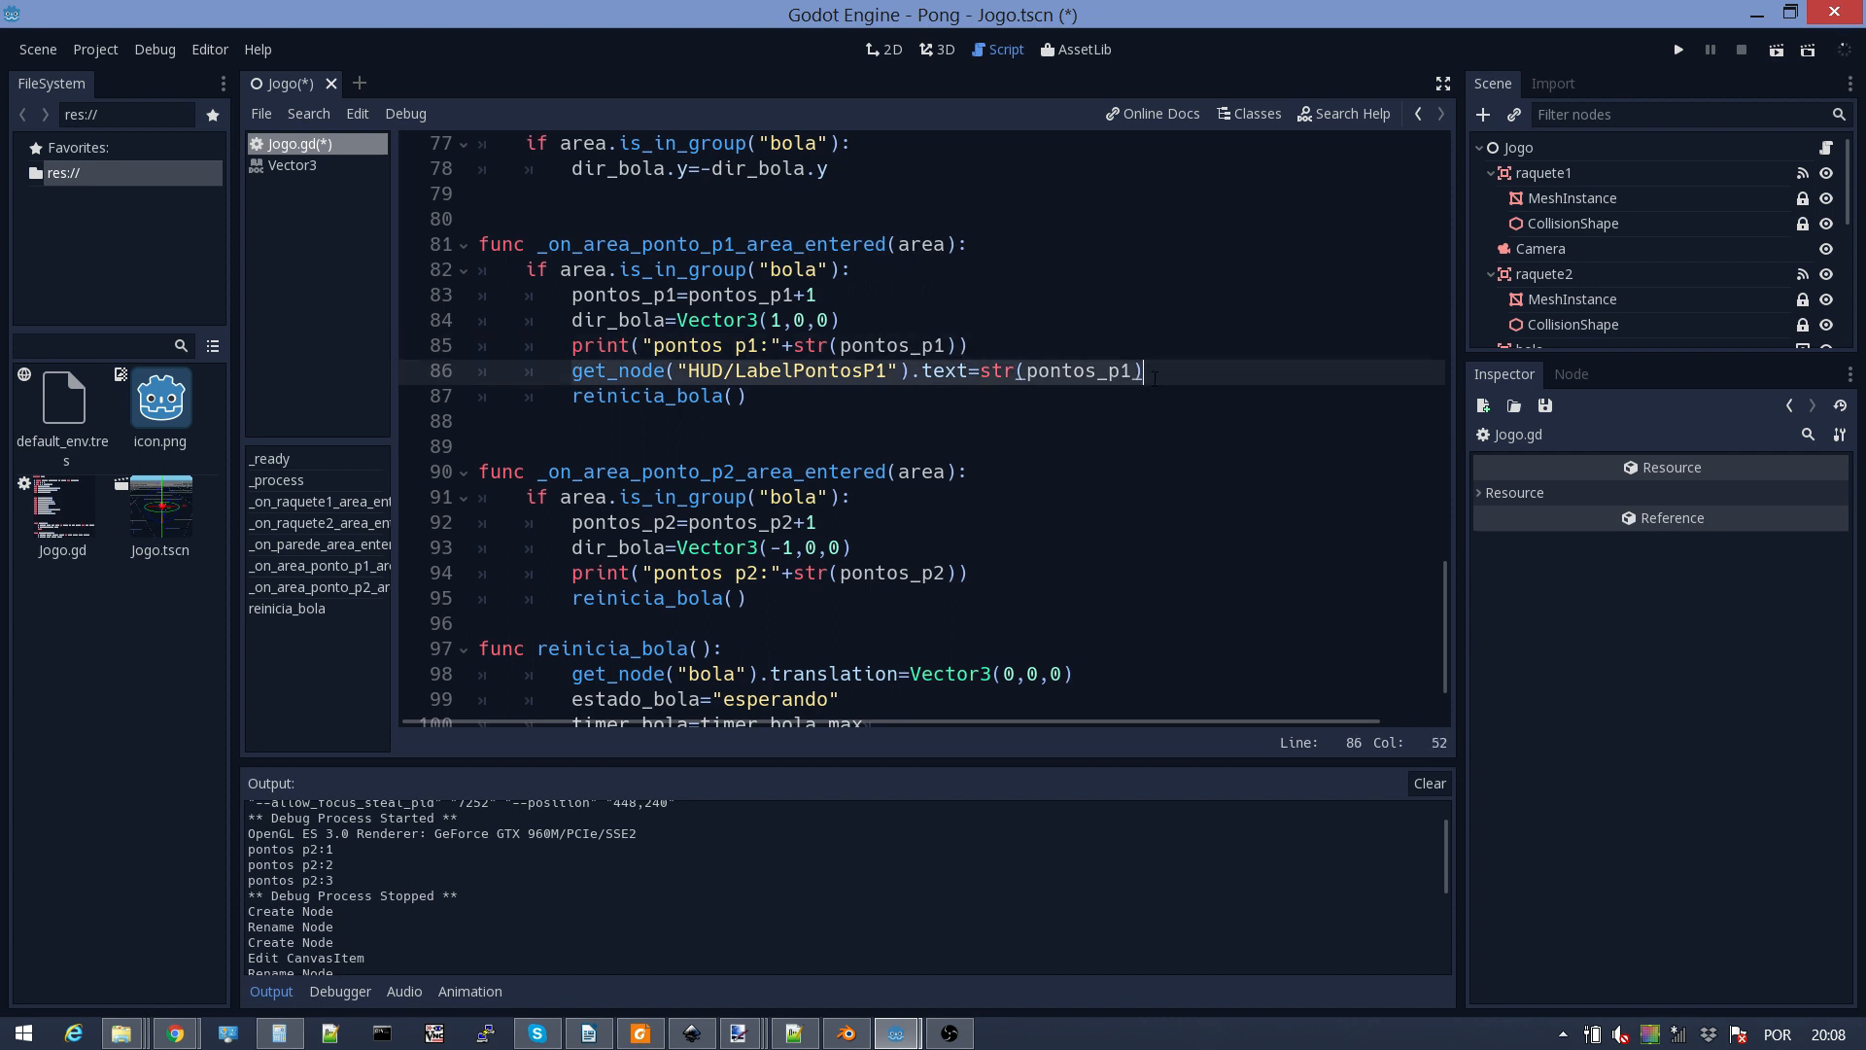
left_click(1002, 576)
key("Return")
key("ctrl+v")
key("Left")
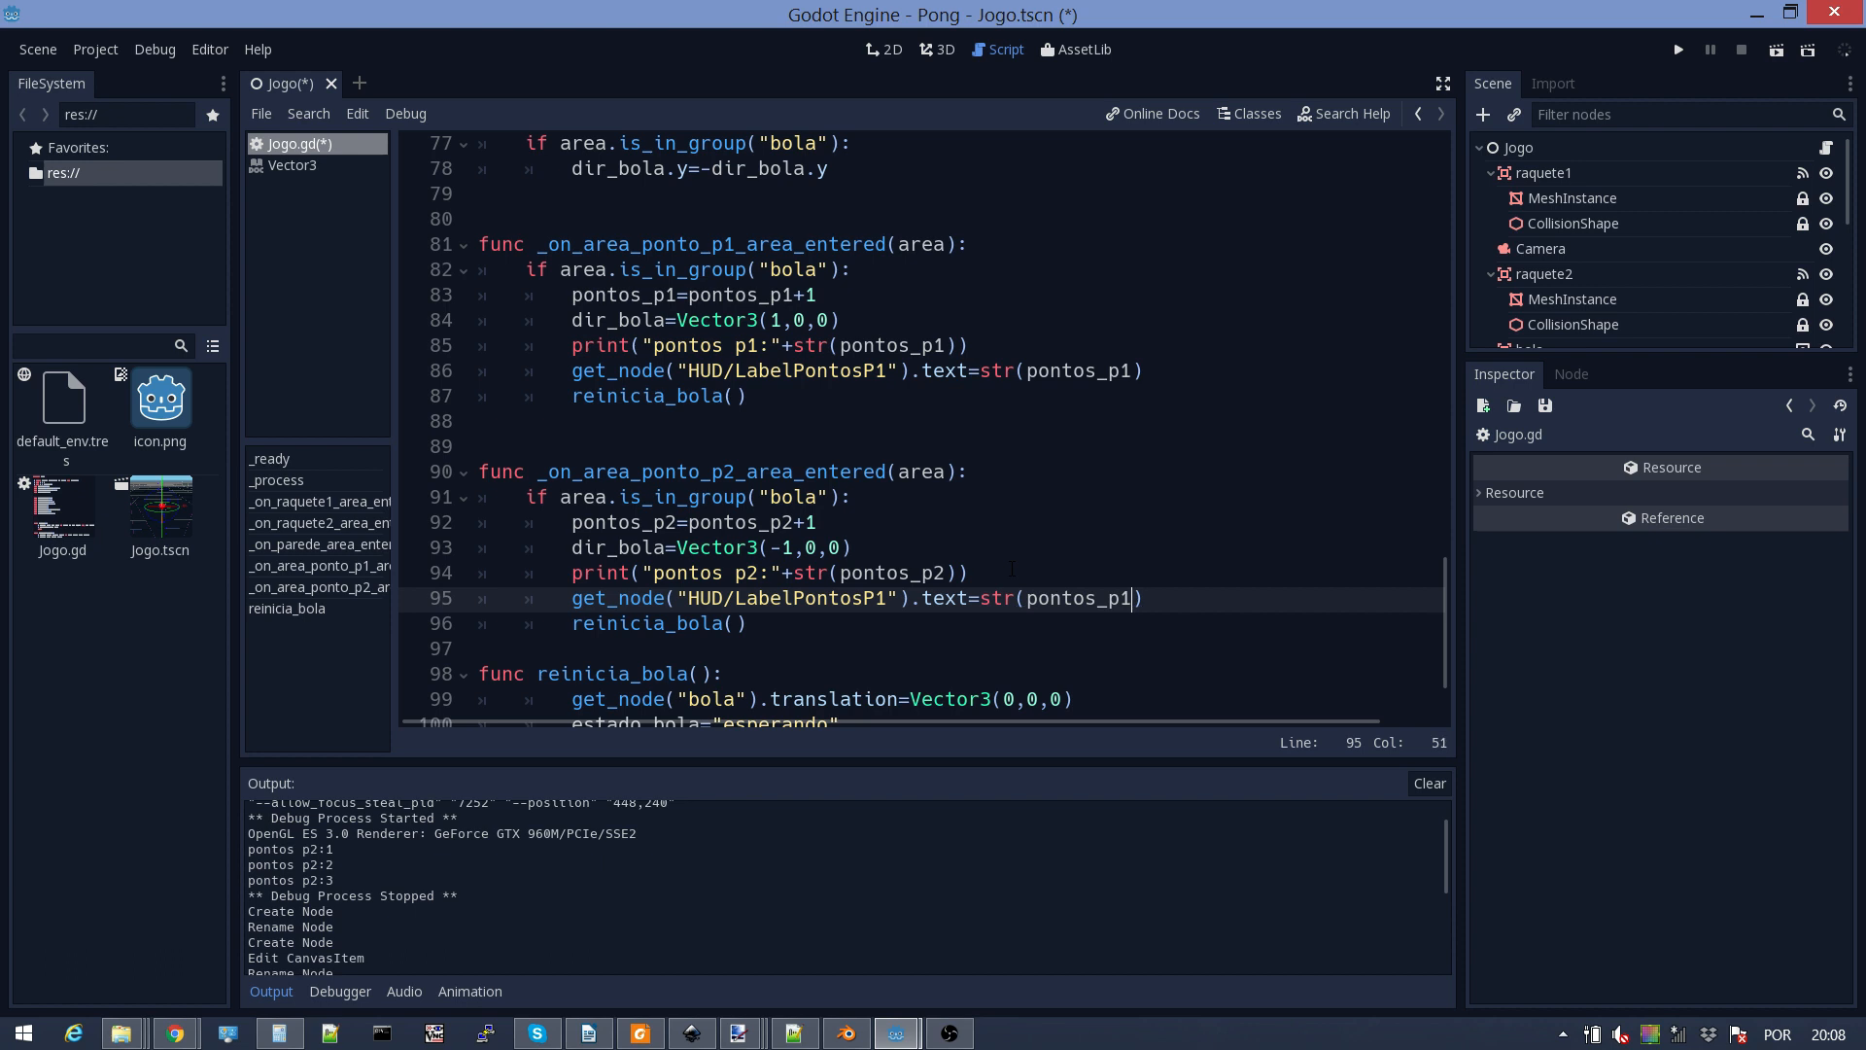
key("Left")
key("Left")
key("Left")
key("Left")
key("Left")
key("Left")
key("Left")
key("Left")
key("Left")
key("Left")
key("Left")
key("Left")
key("Left")
key("Left")
key("Left")
key("Left")
key("BackSpace")
type("2")
Step: Change the variable in the LabelPontosP2 line so its text is set to str(pontos_p2)
key("Right")
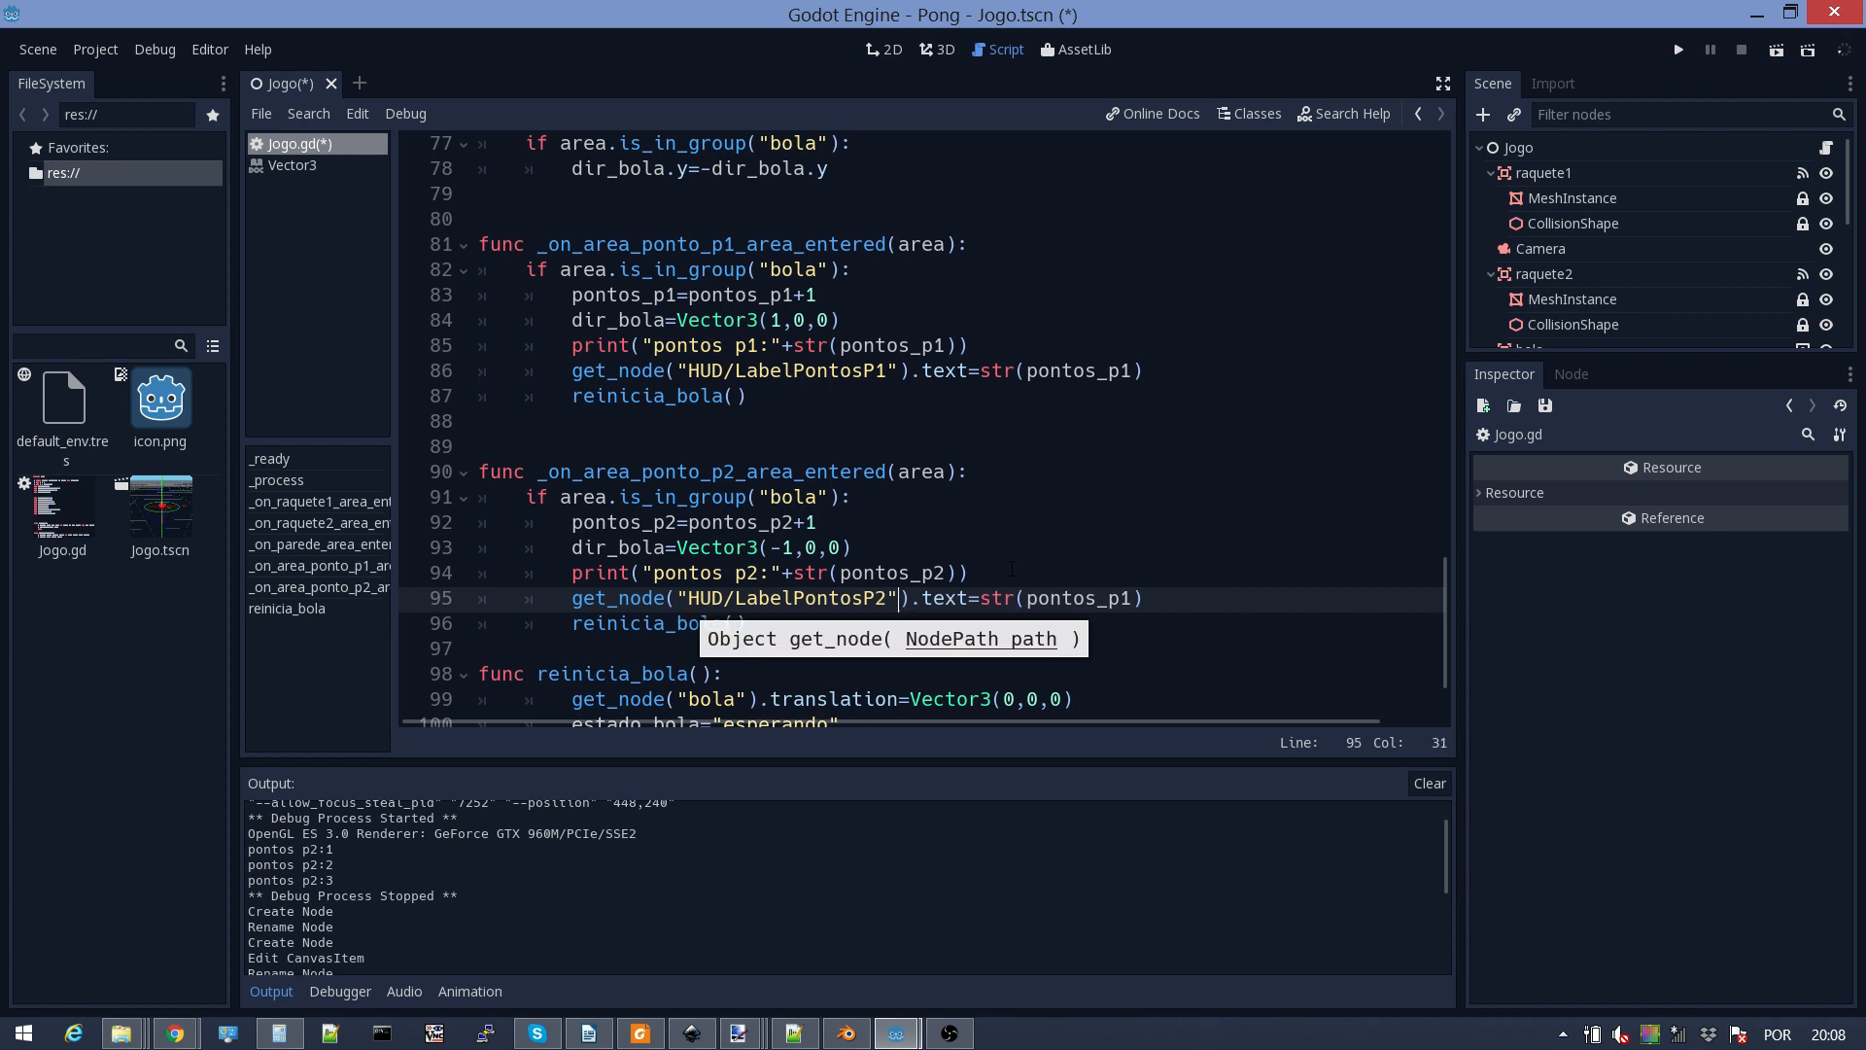
key("Right")
key("Right")
key("Right")
key("Right")
key("Right")
key("Right")
key("Right")
key("Right")
key("Right")
key("Right")
key("Right")
key("Right")
key("Right")
key("Right")
key("Right")
key("Right")
key("BackSpace")
type("2")
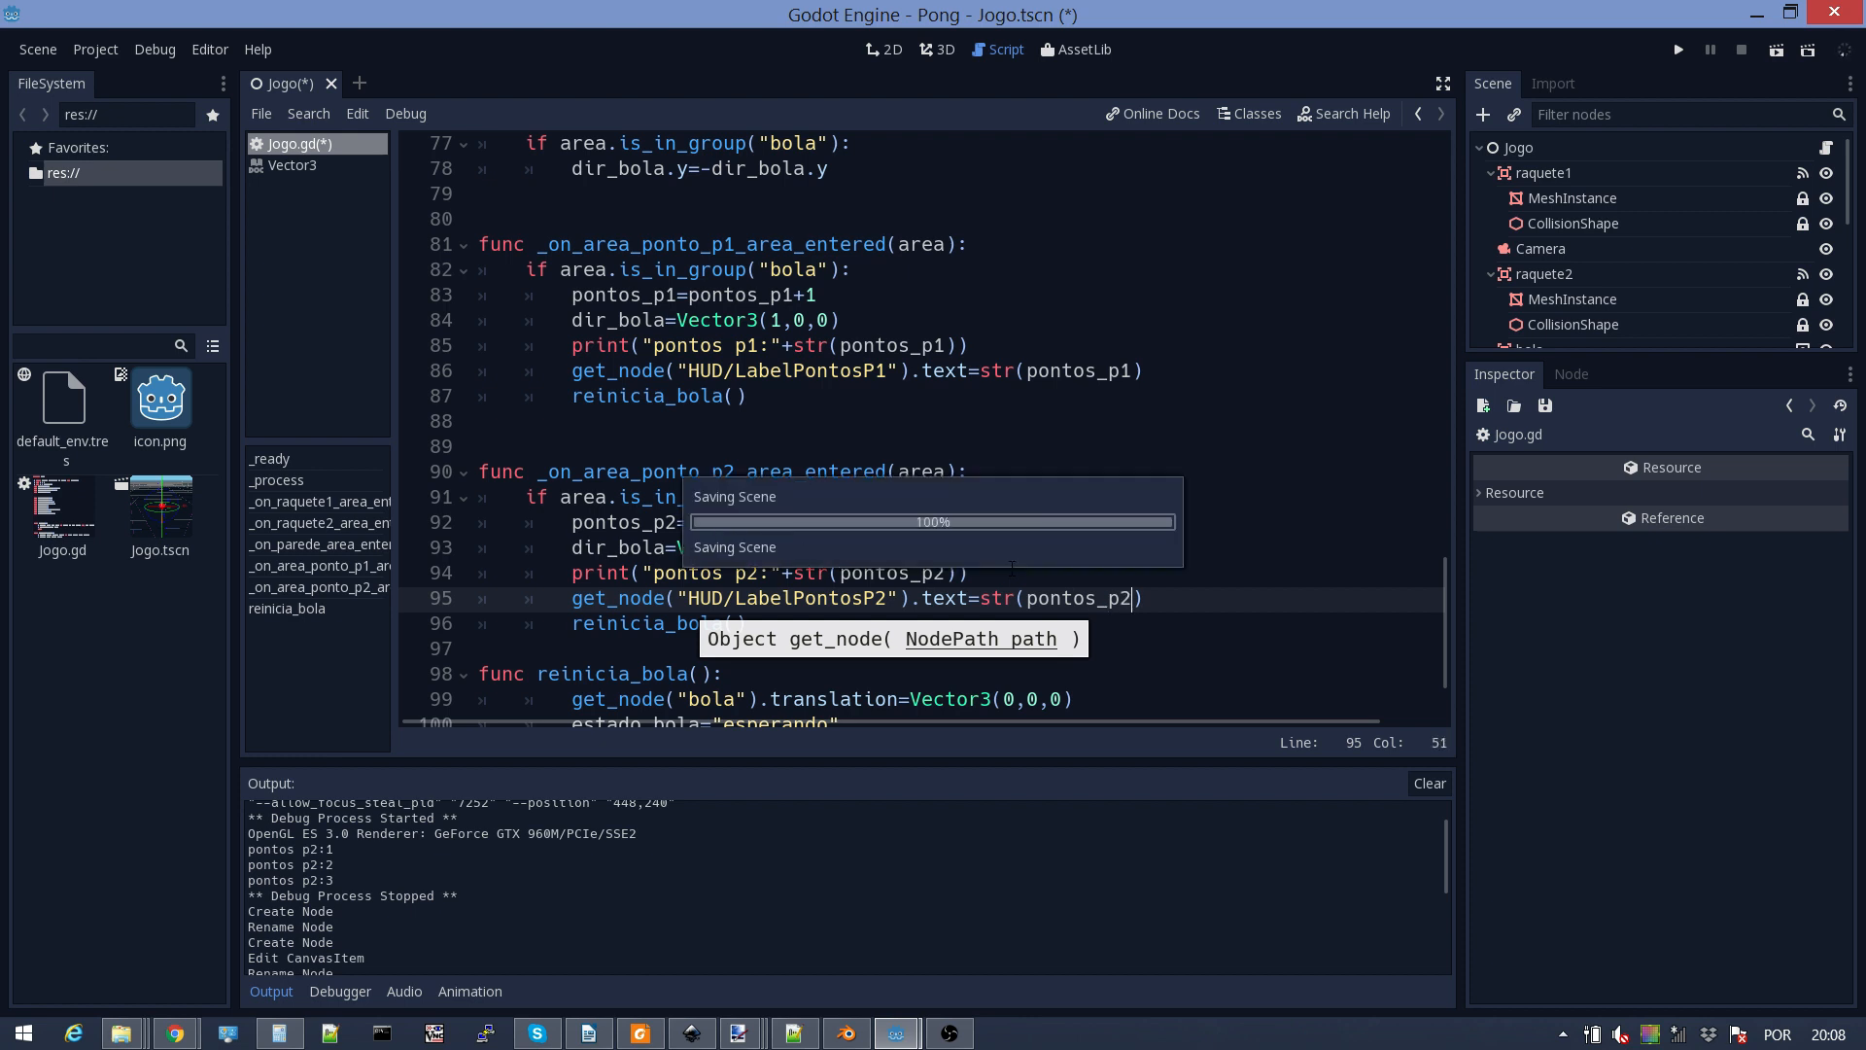
Step: Save the scene and script, run the project, and move the game window up to show the whole playfield
key("ctrl+s")
left_click(826, 395)
left_click(1680, 50)
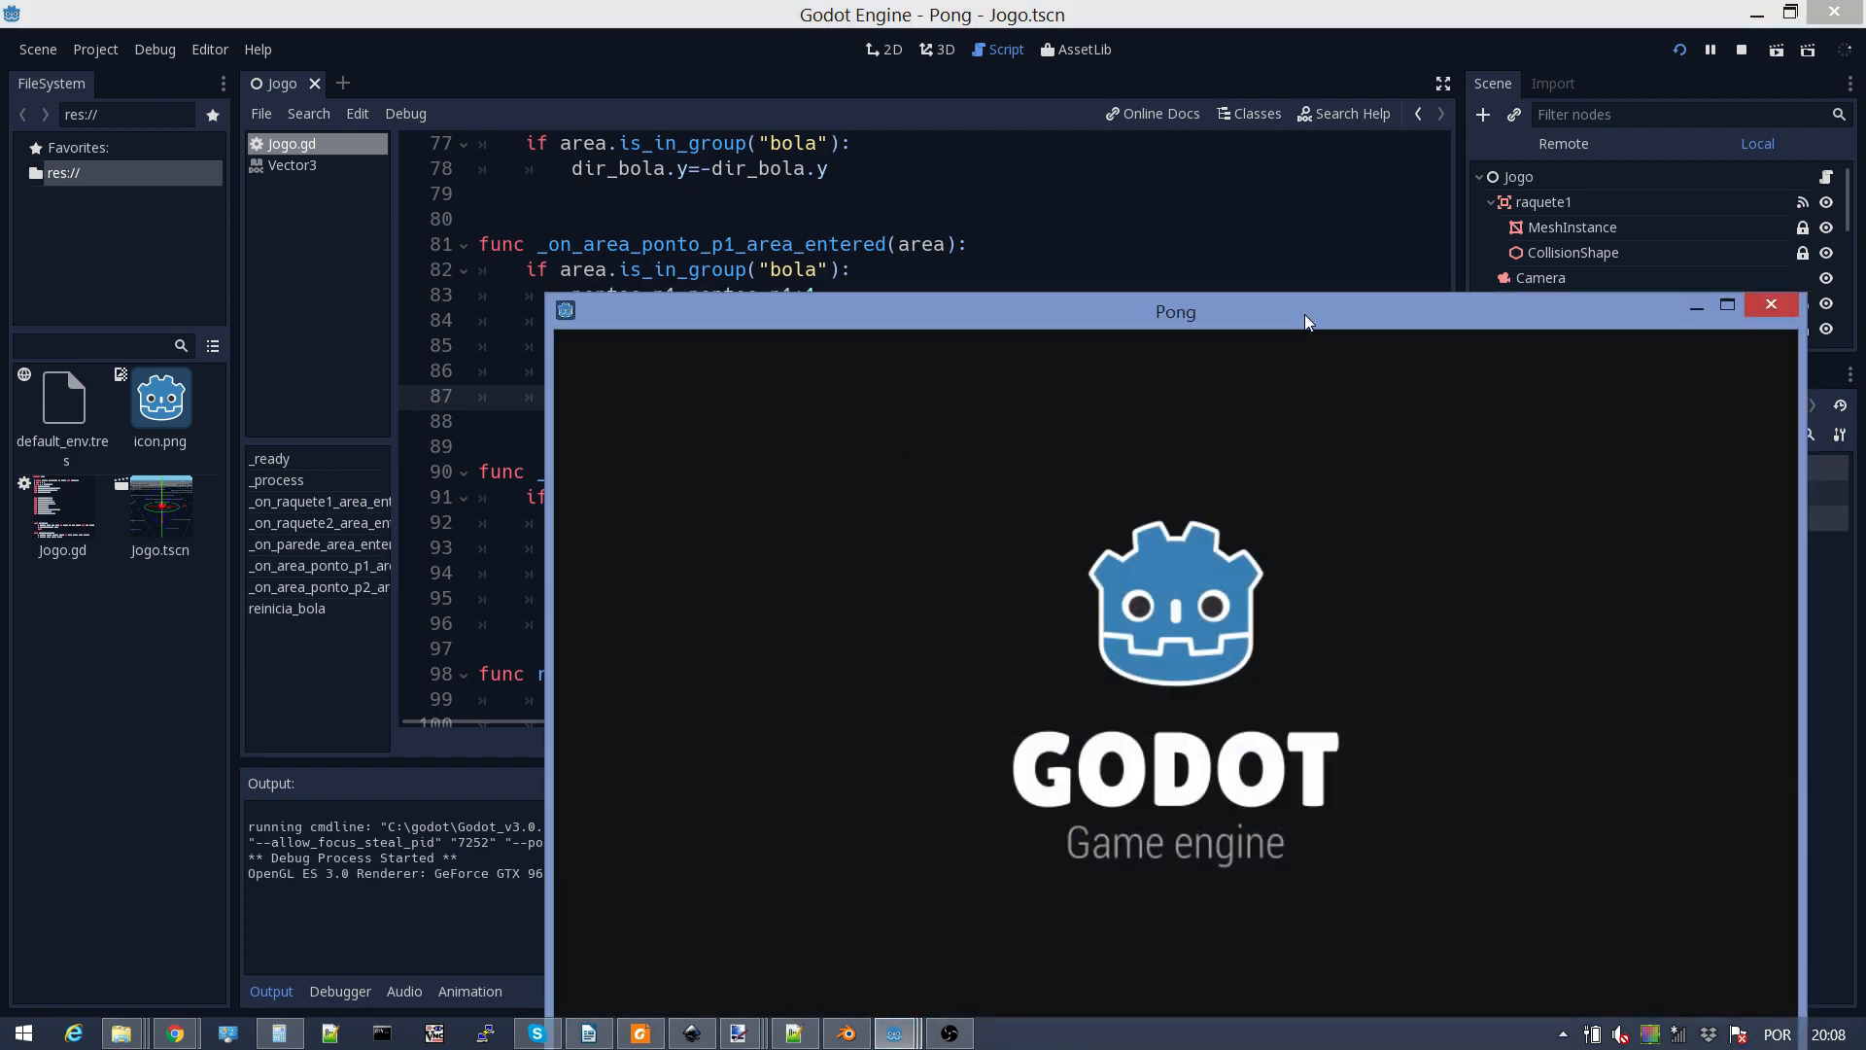
left_click_drag(1304, 313, 1033, 99)
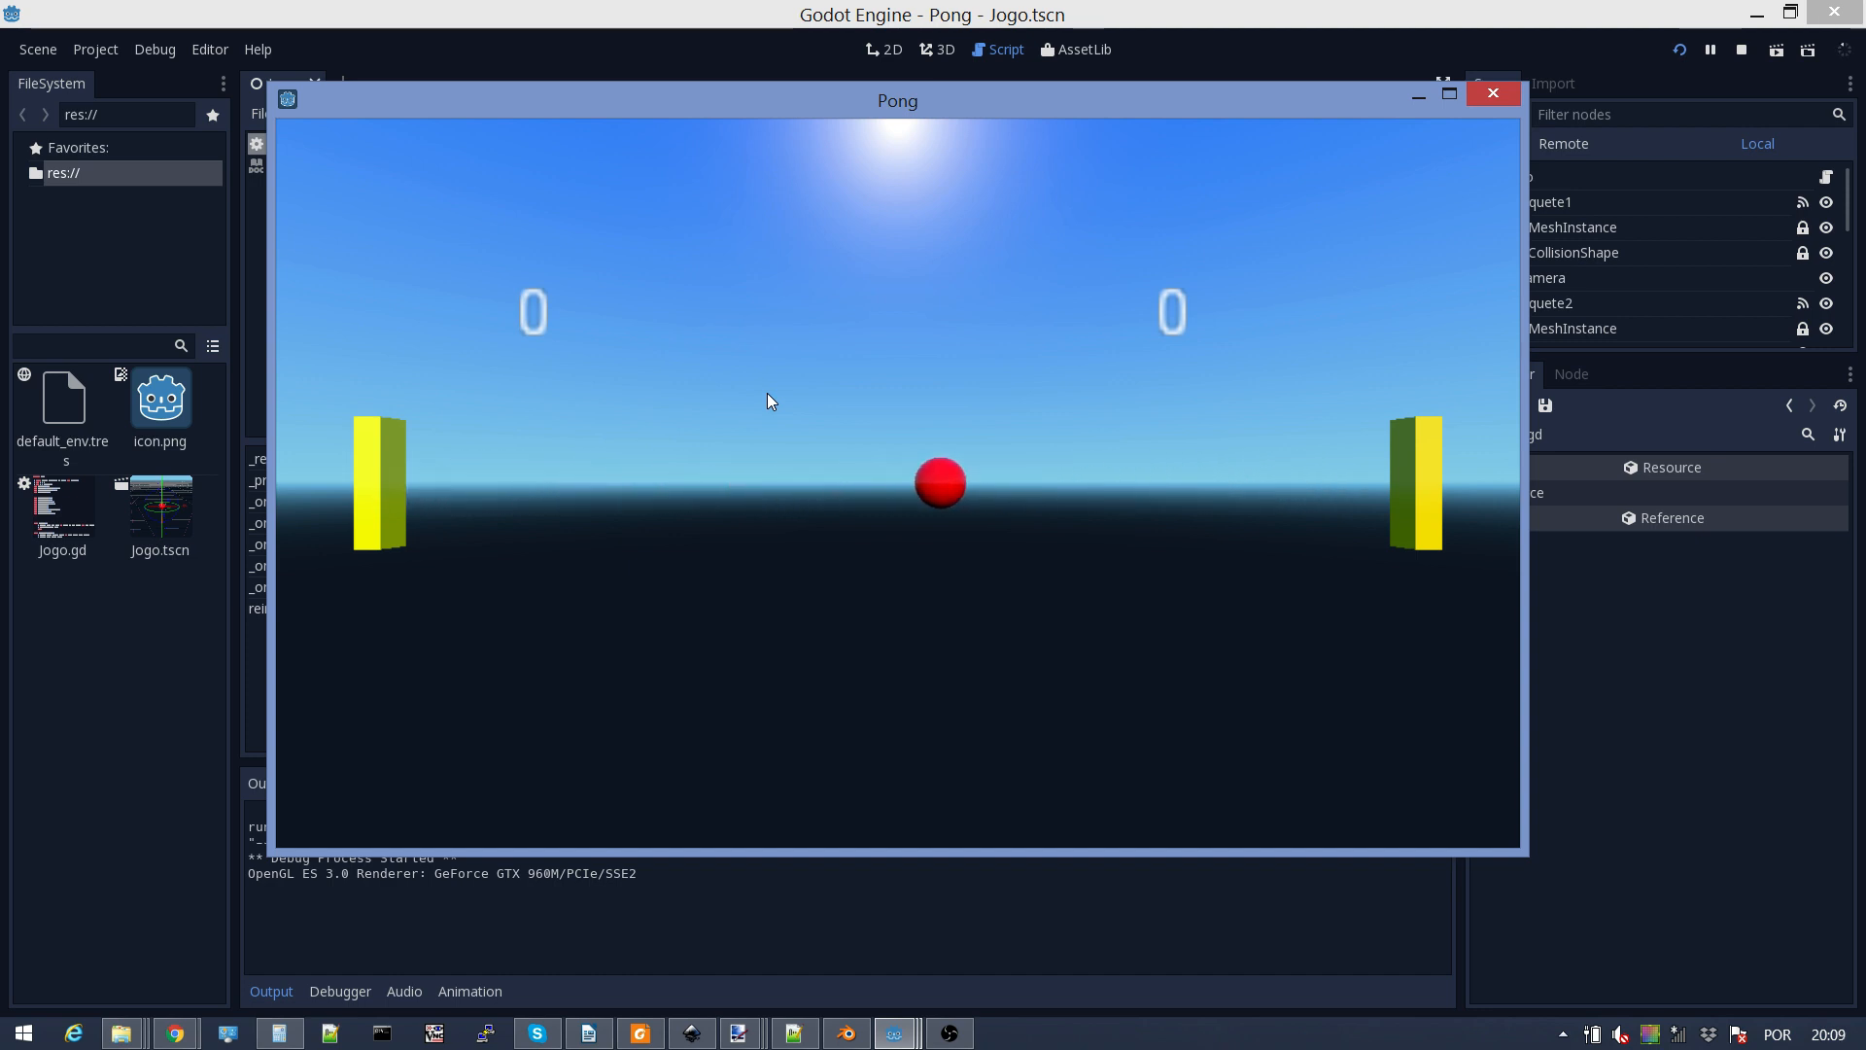
Step: Play several Pong rallies with both paddles, letting each player score, to test the on-screen score labels
key("s")
key("w")
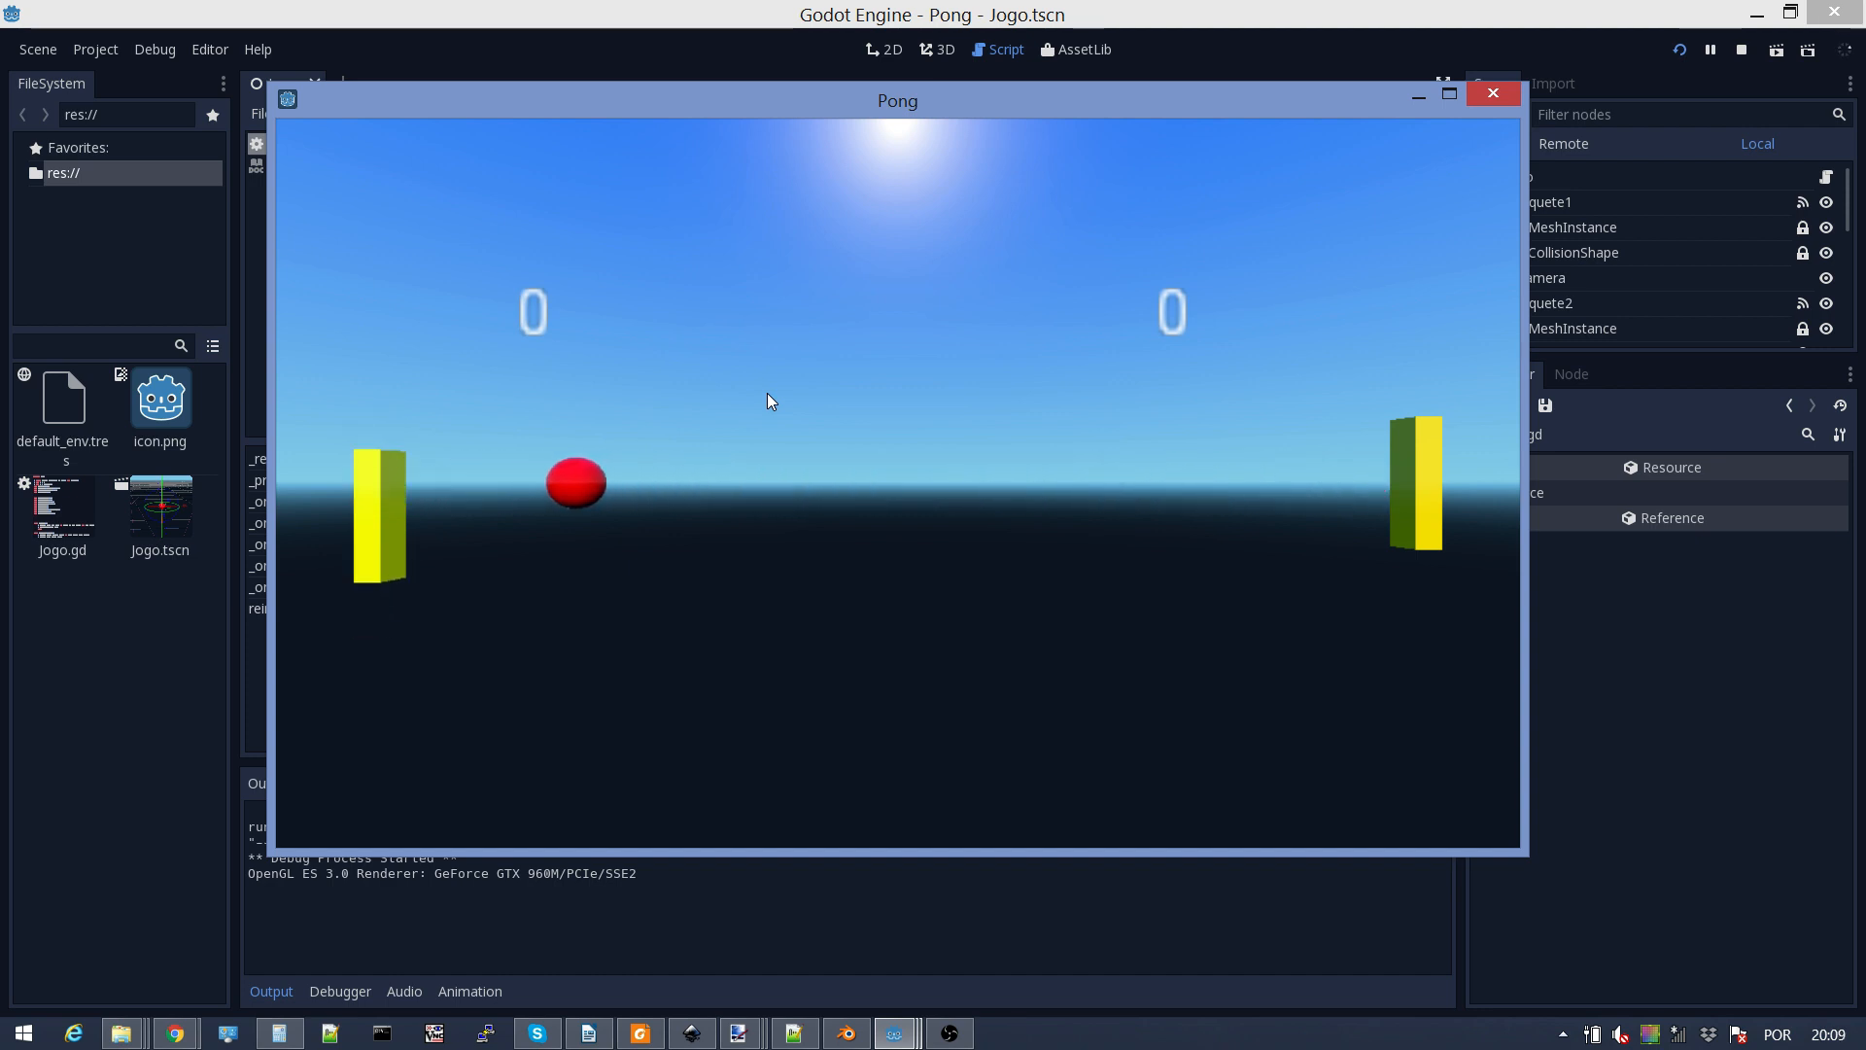
key("Up")
key("Down")
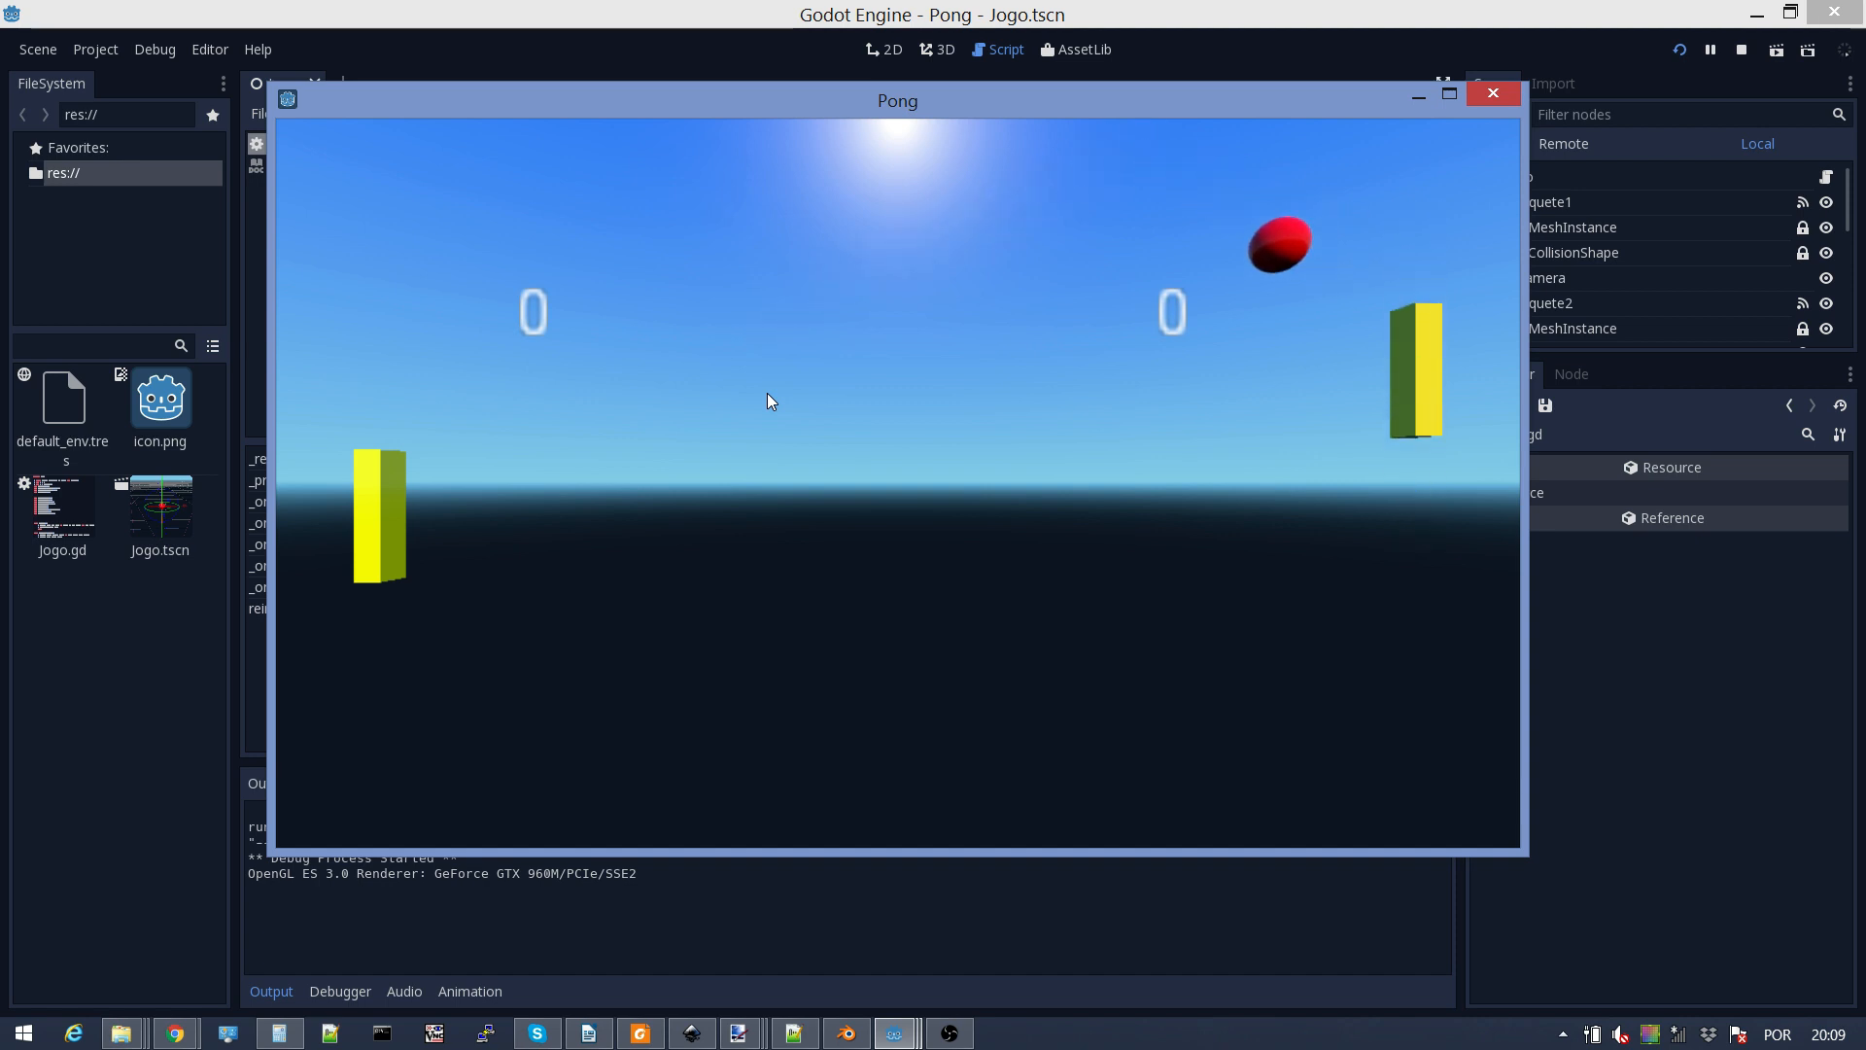
key("Down")
key("w")
key("Down")
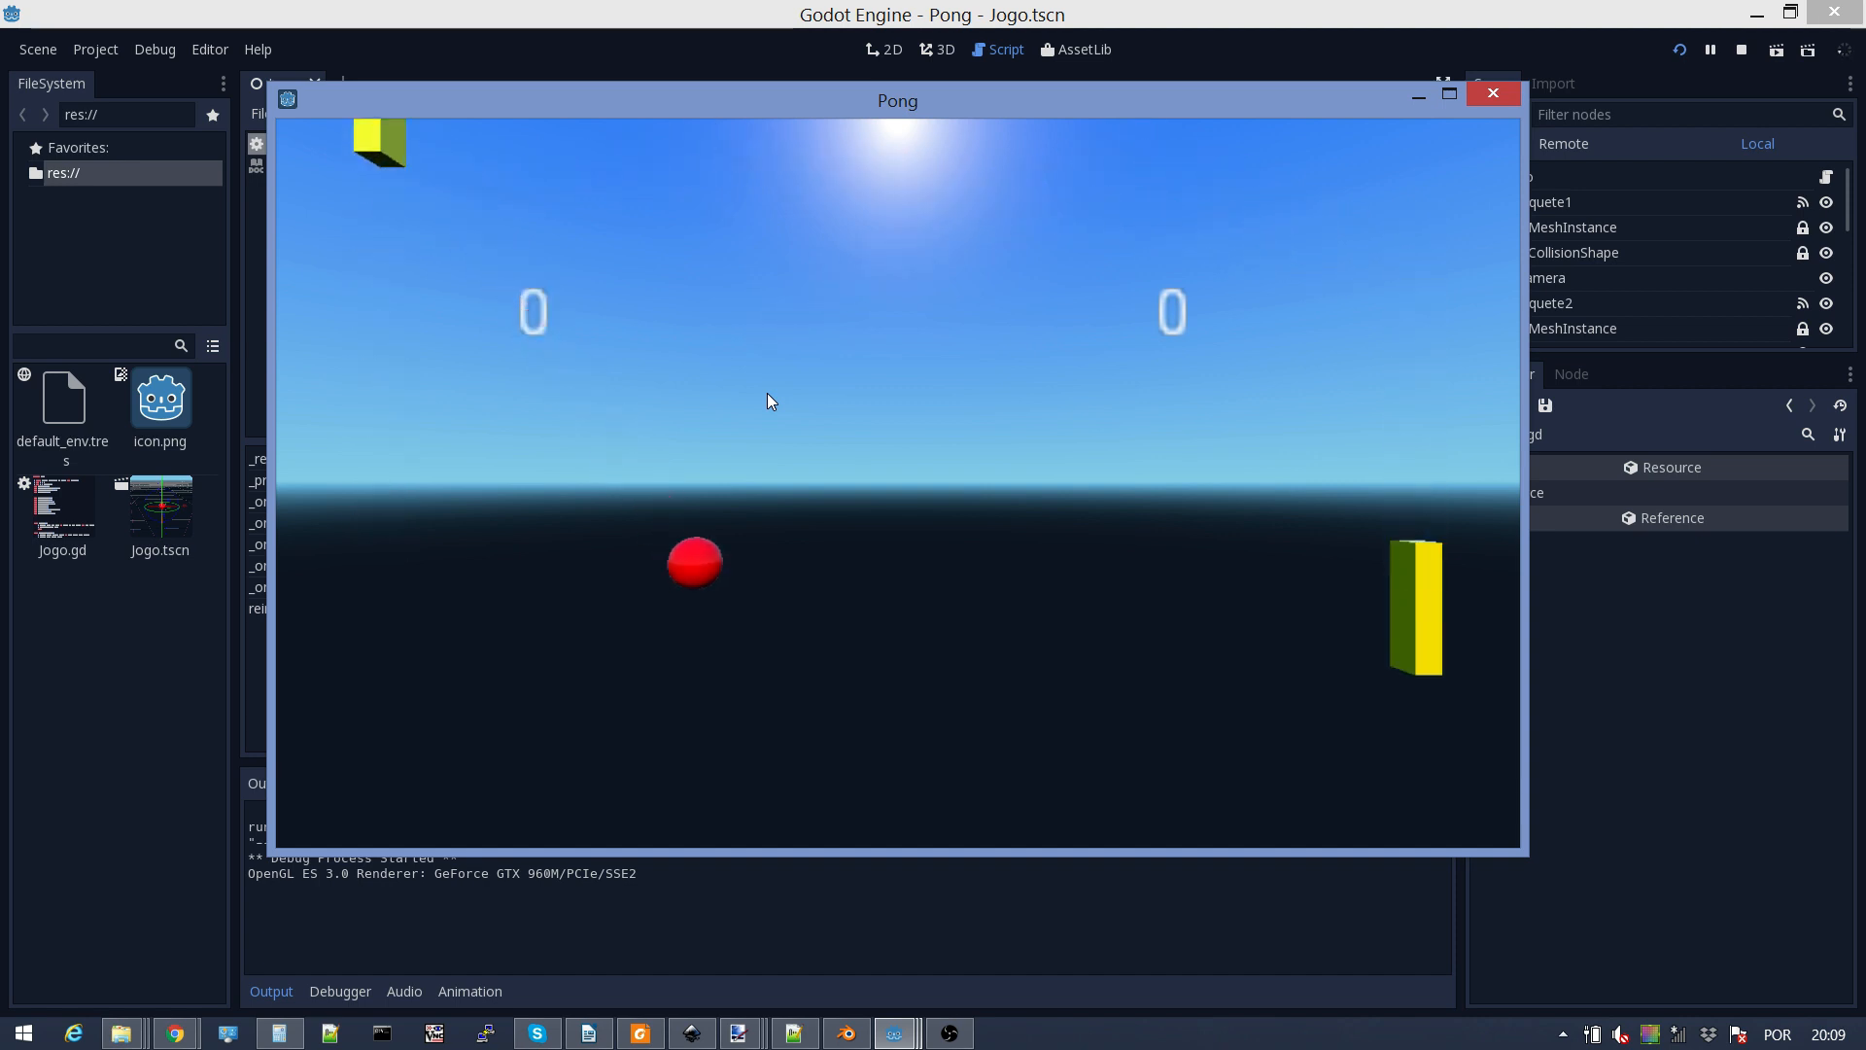
key("Down")
key("Up")
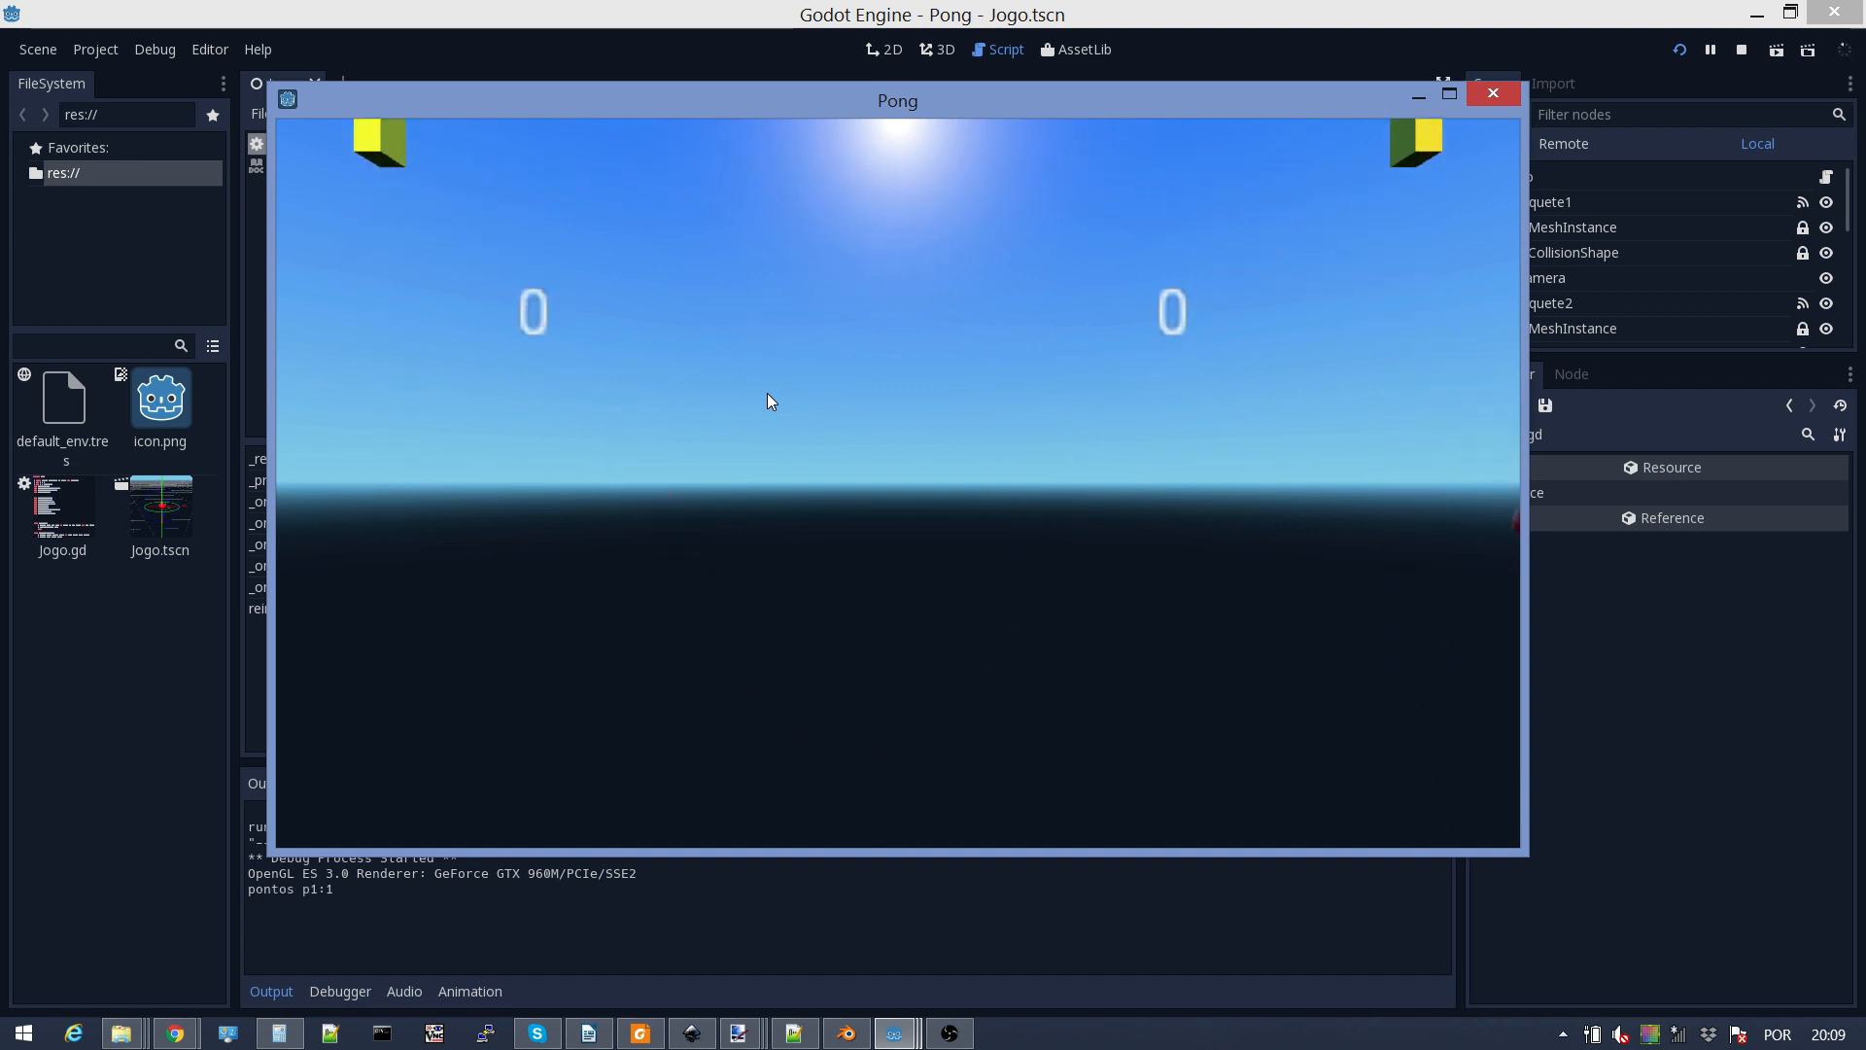
key("Down")
key("s")
key("Up")
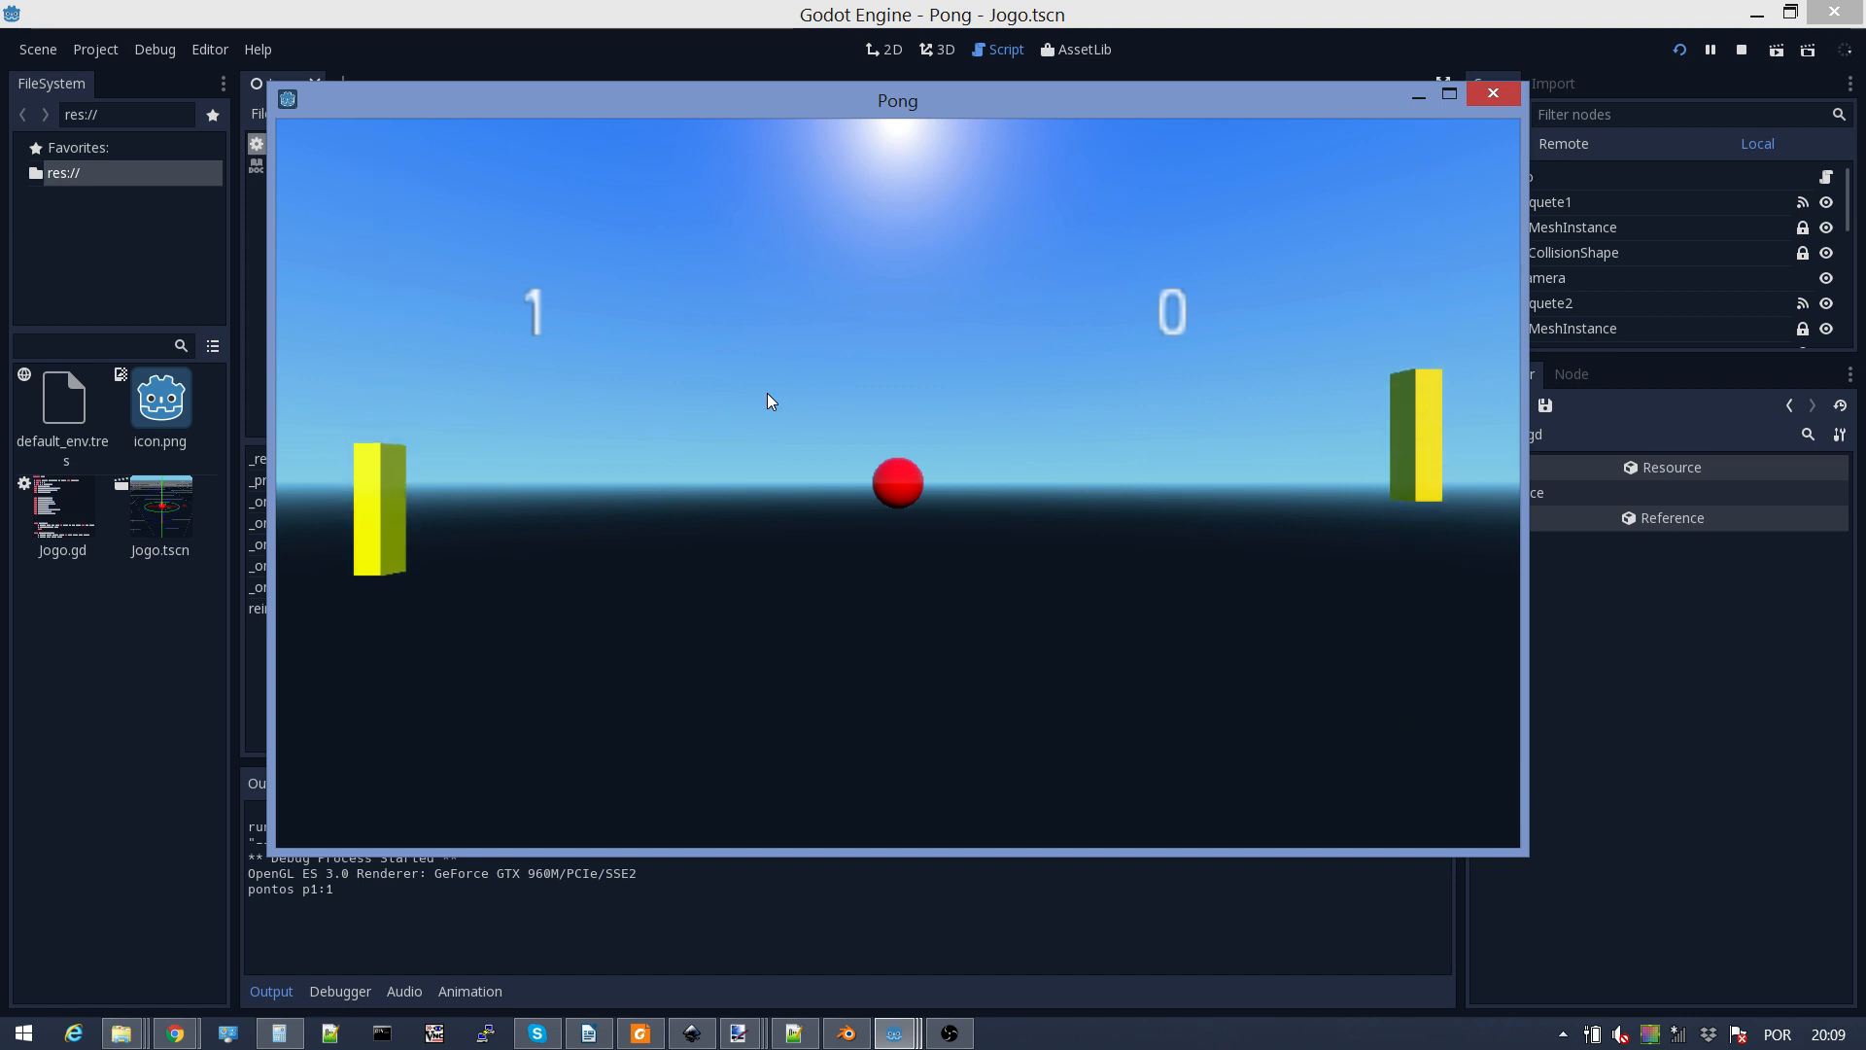
key("s")
key("Down")
key("w")
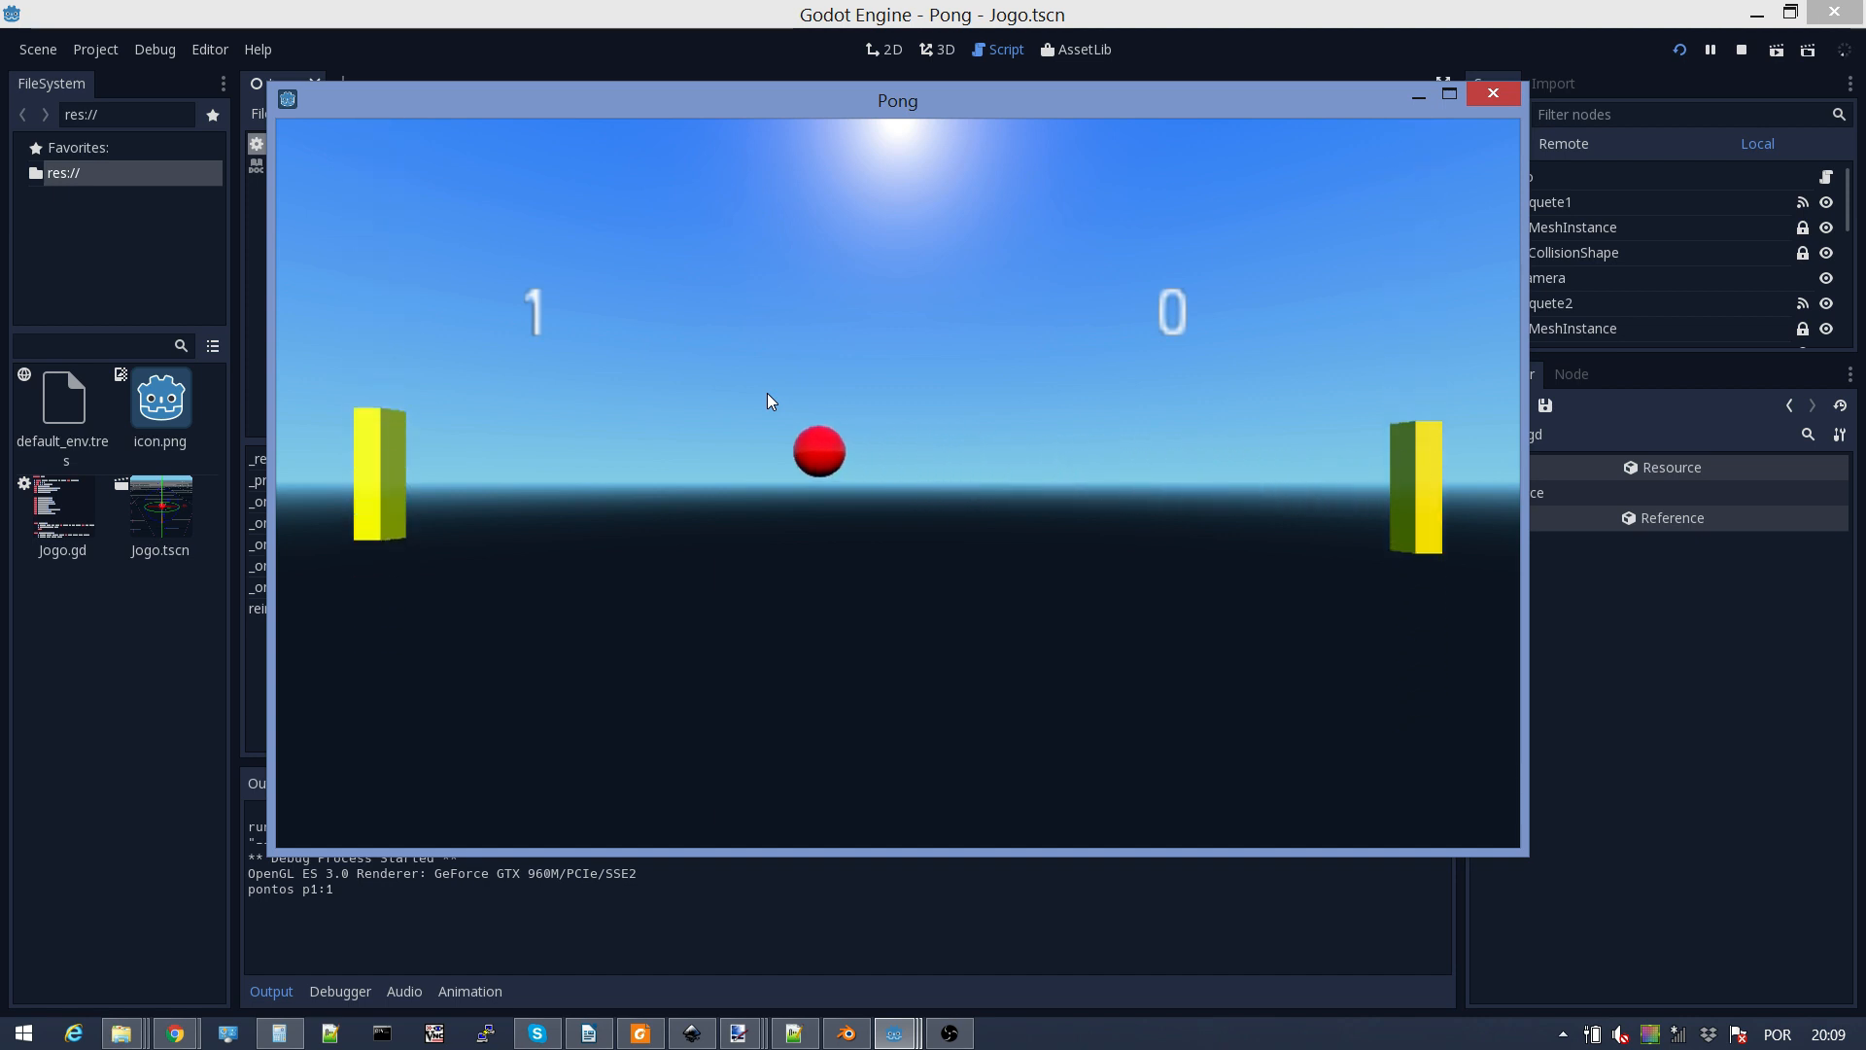
key("s")
key("Down")
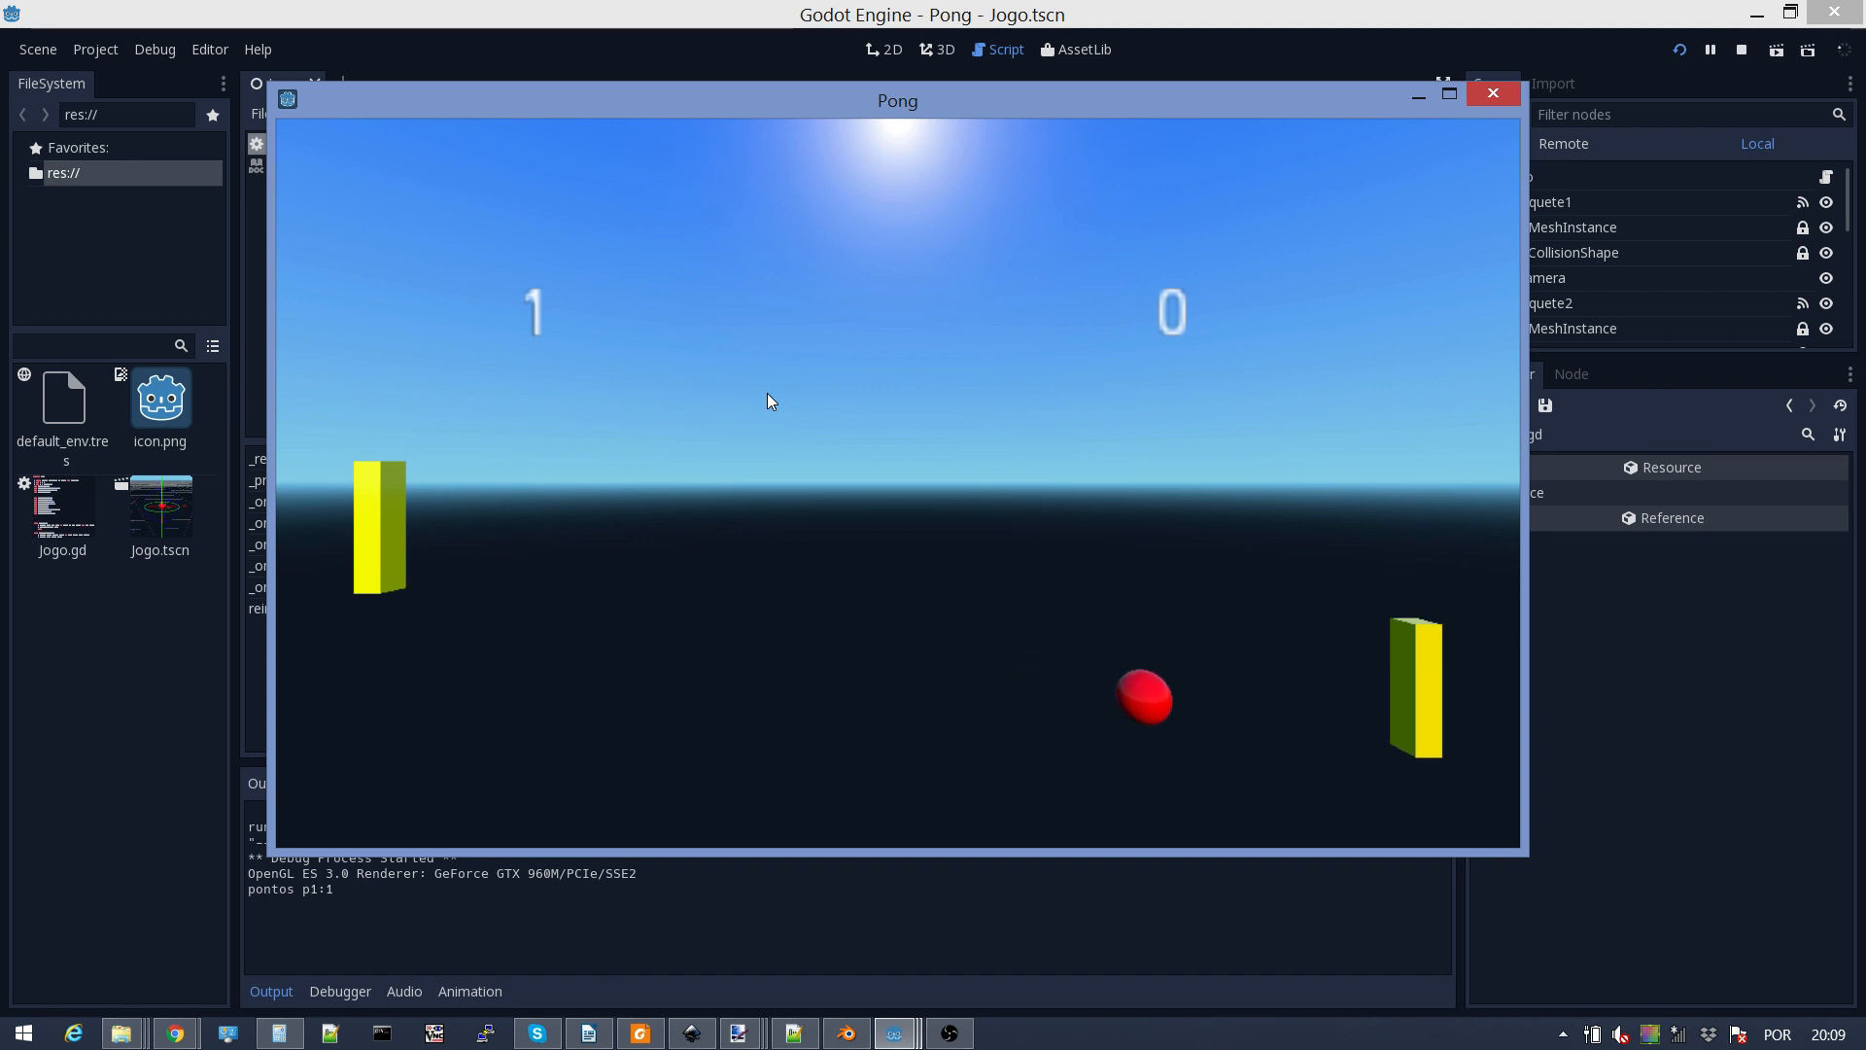
key("Down")
key("s")
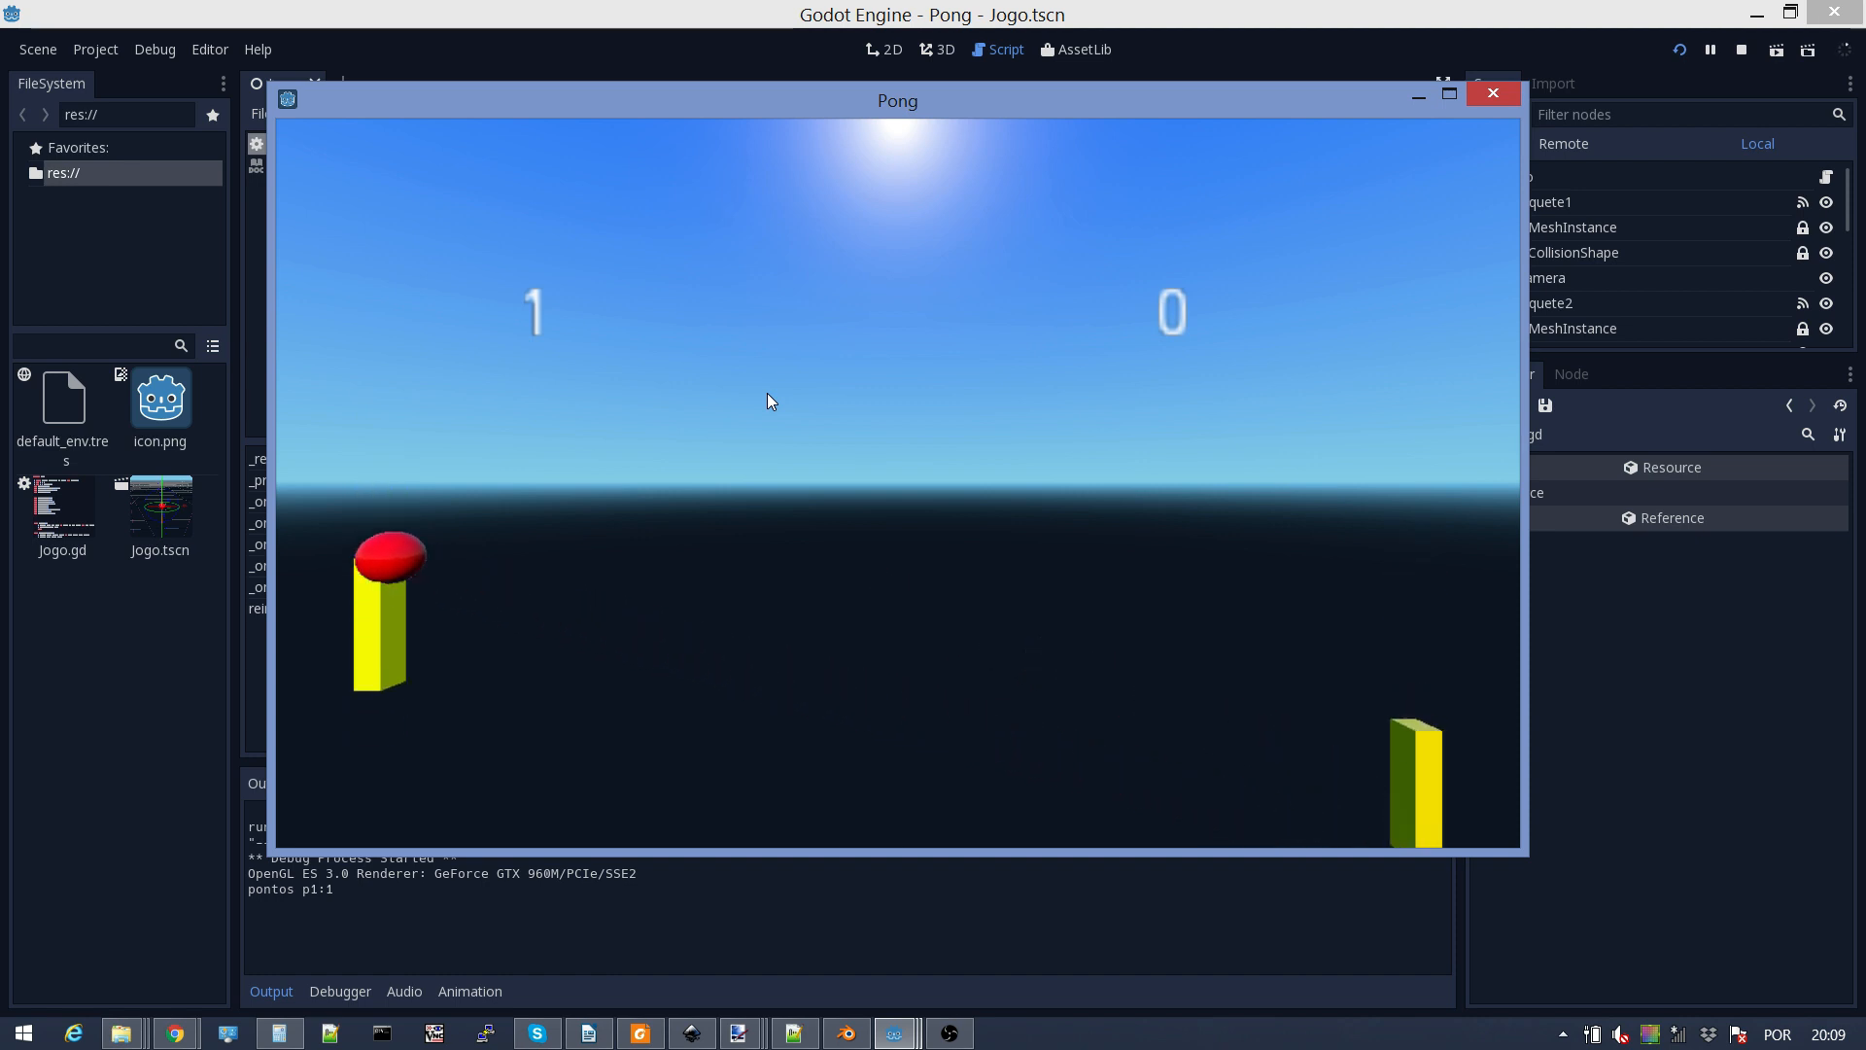
key("w")
key("Up")
key("Down")
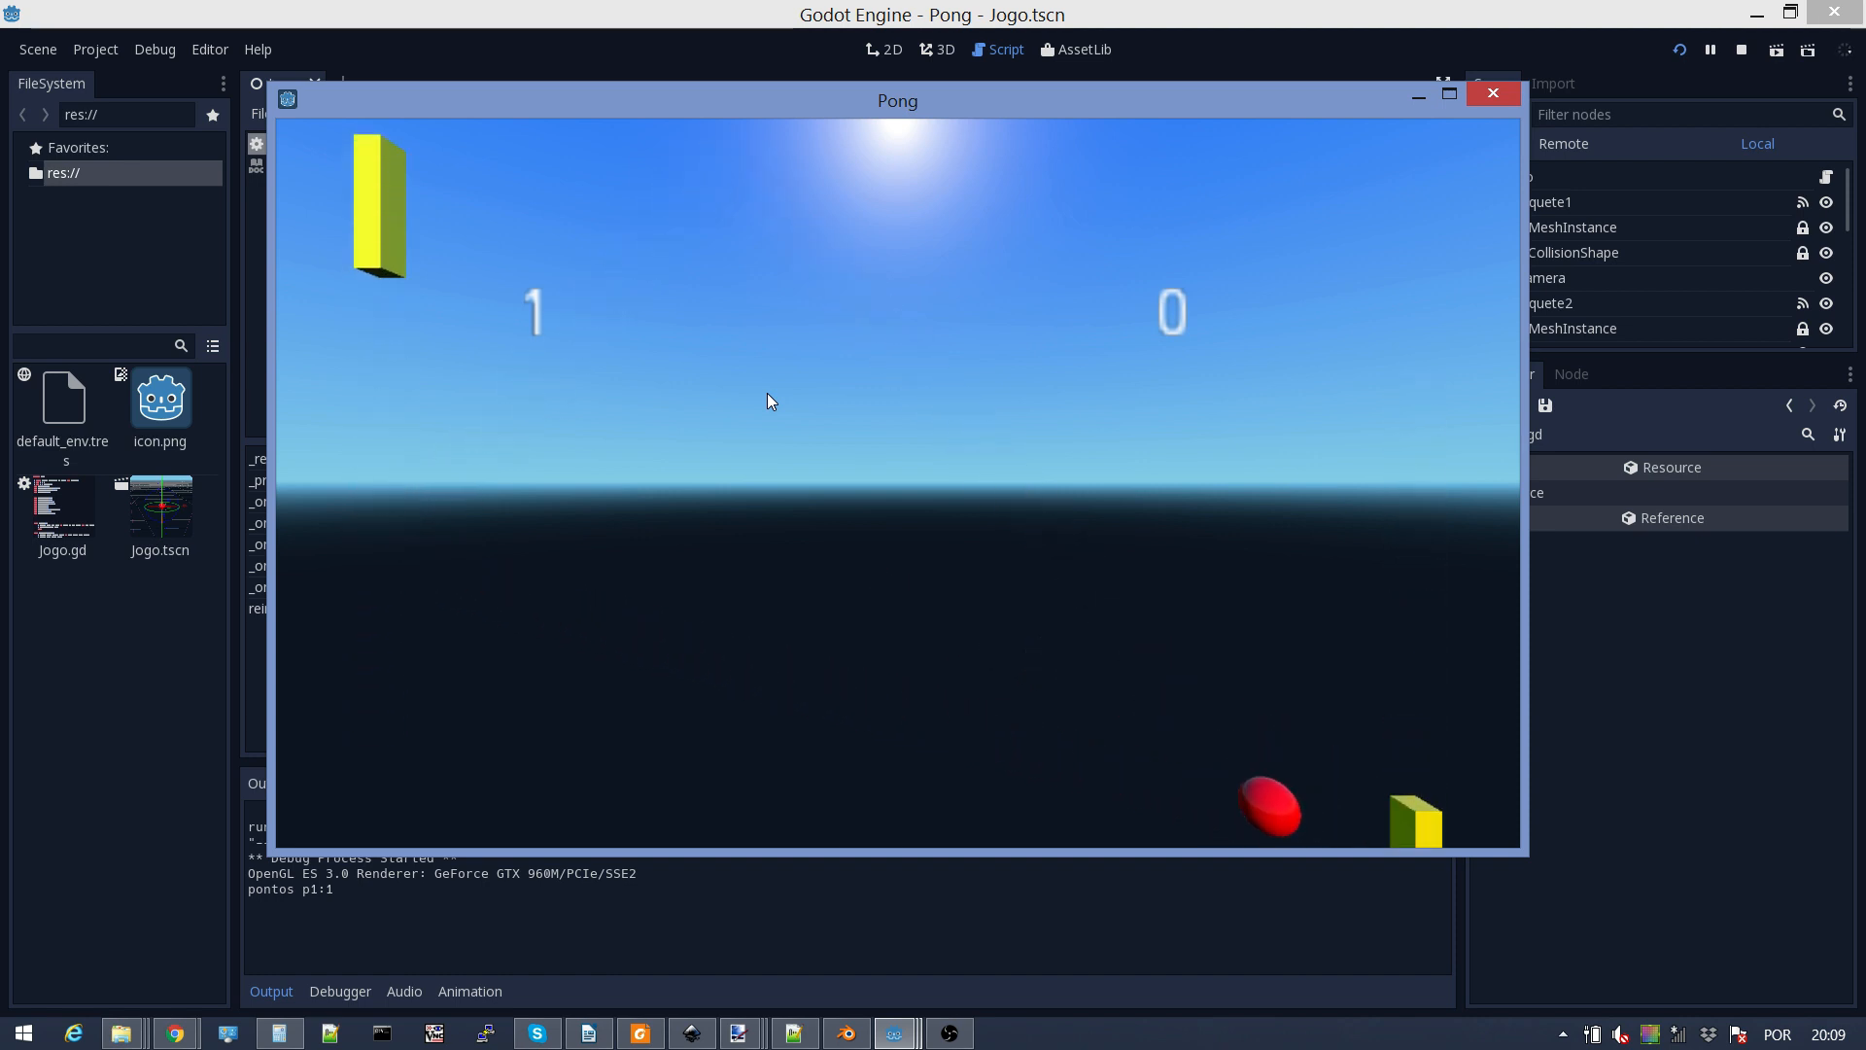
key("Up")
key("s")
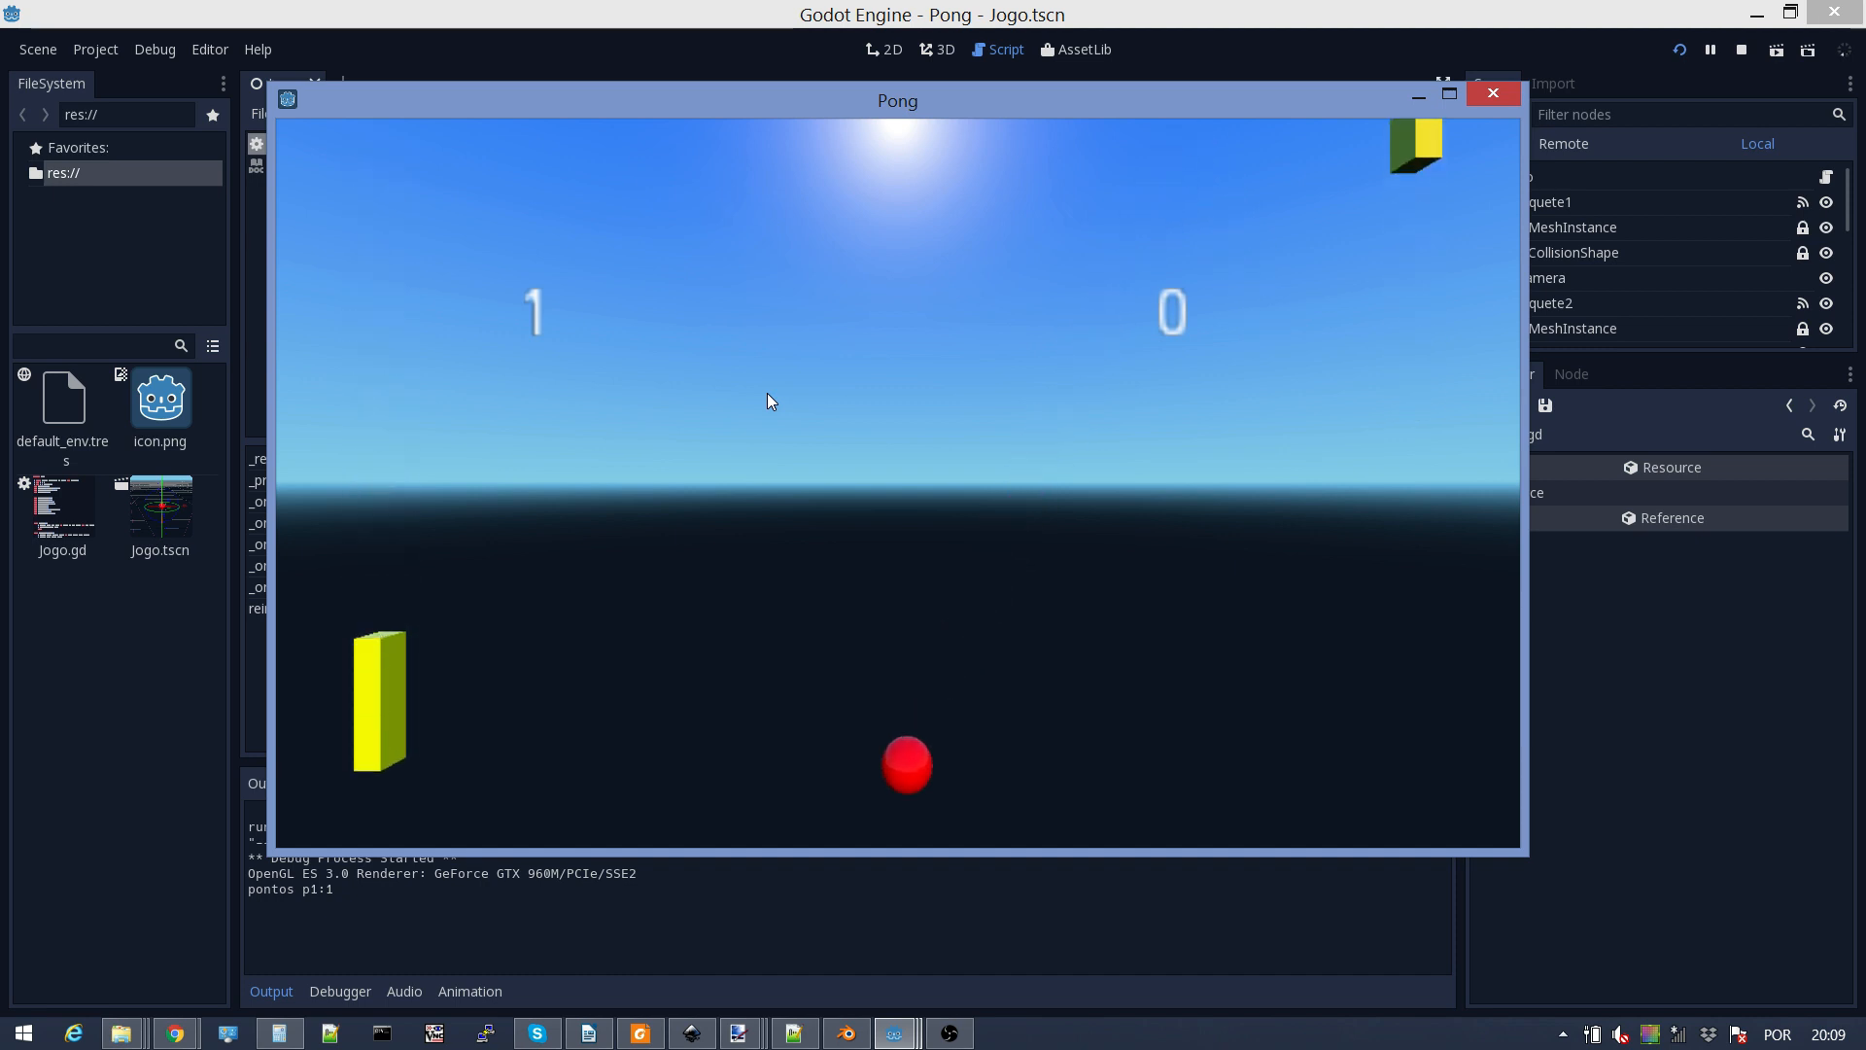
key("s")
key("w")
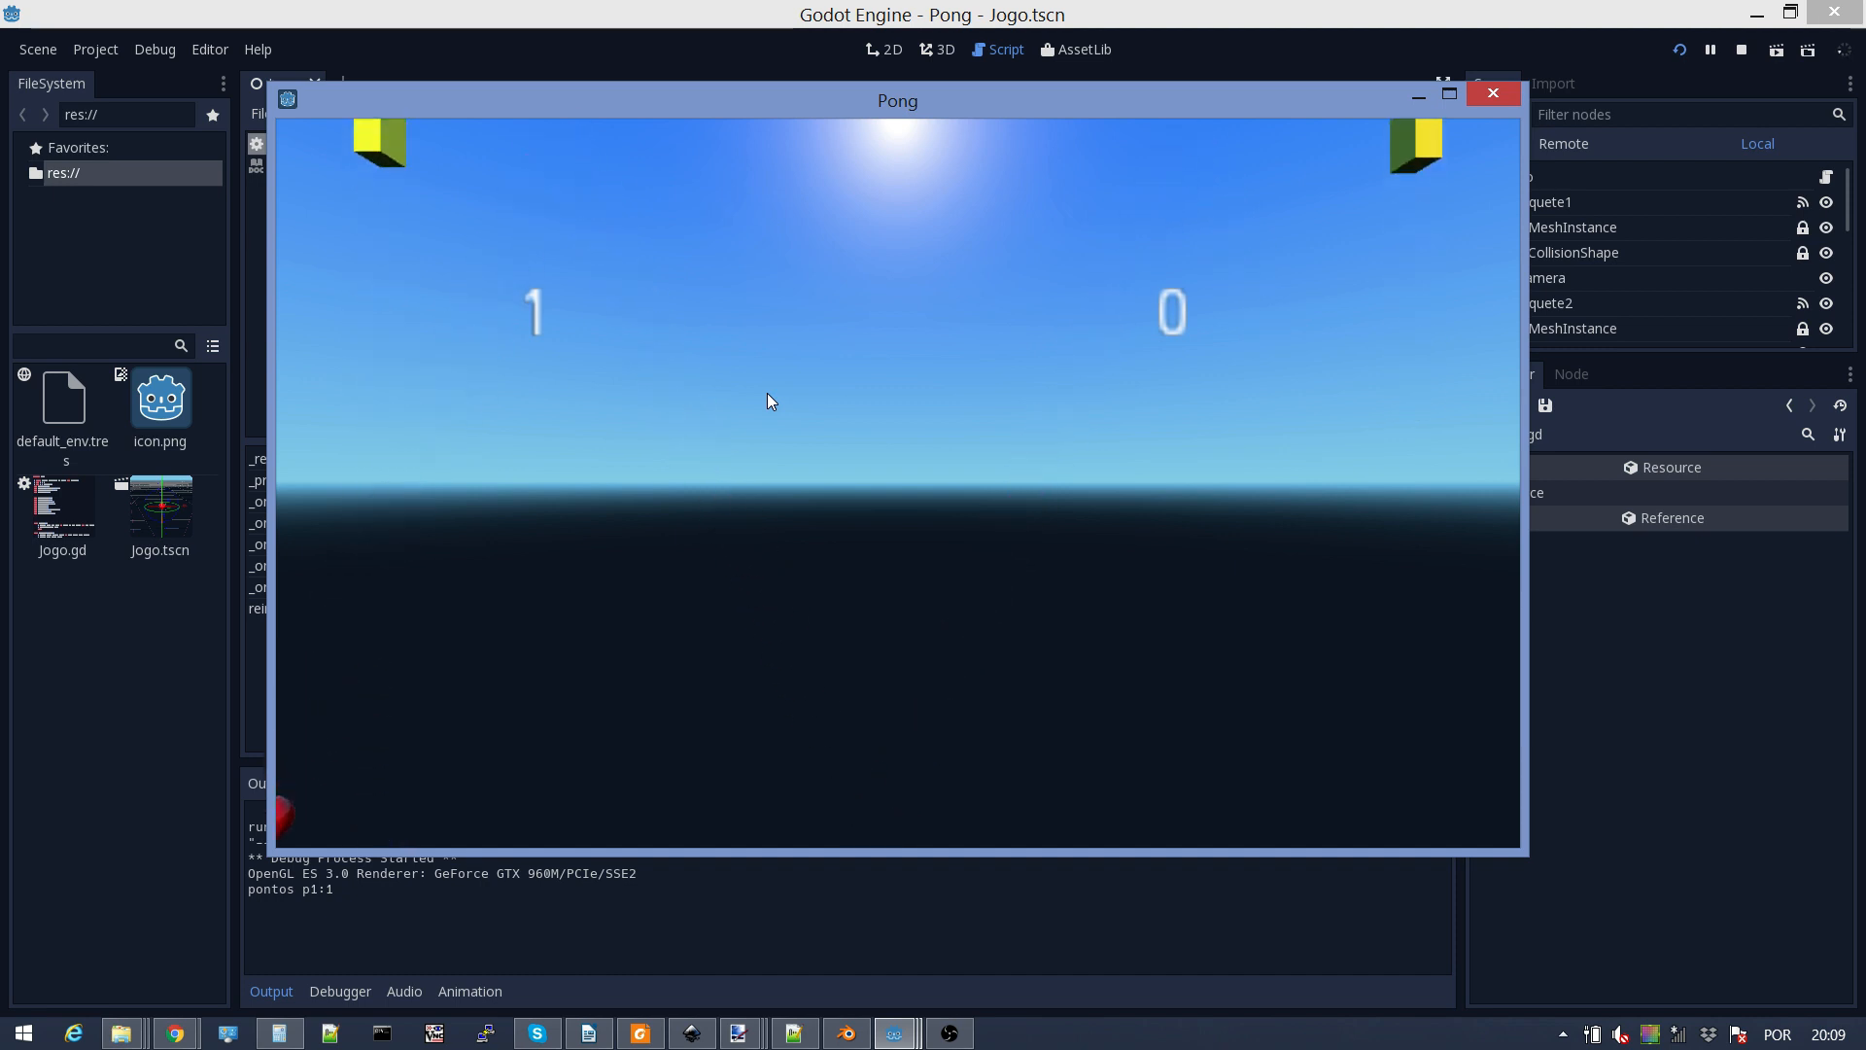
key("s")
key("Down")
key("w")
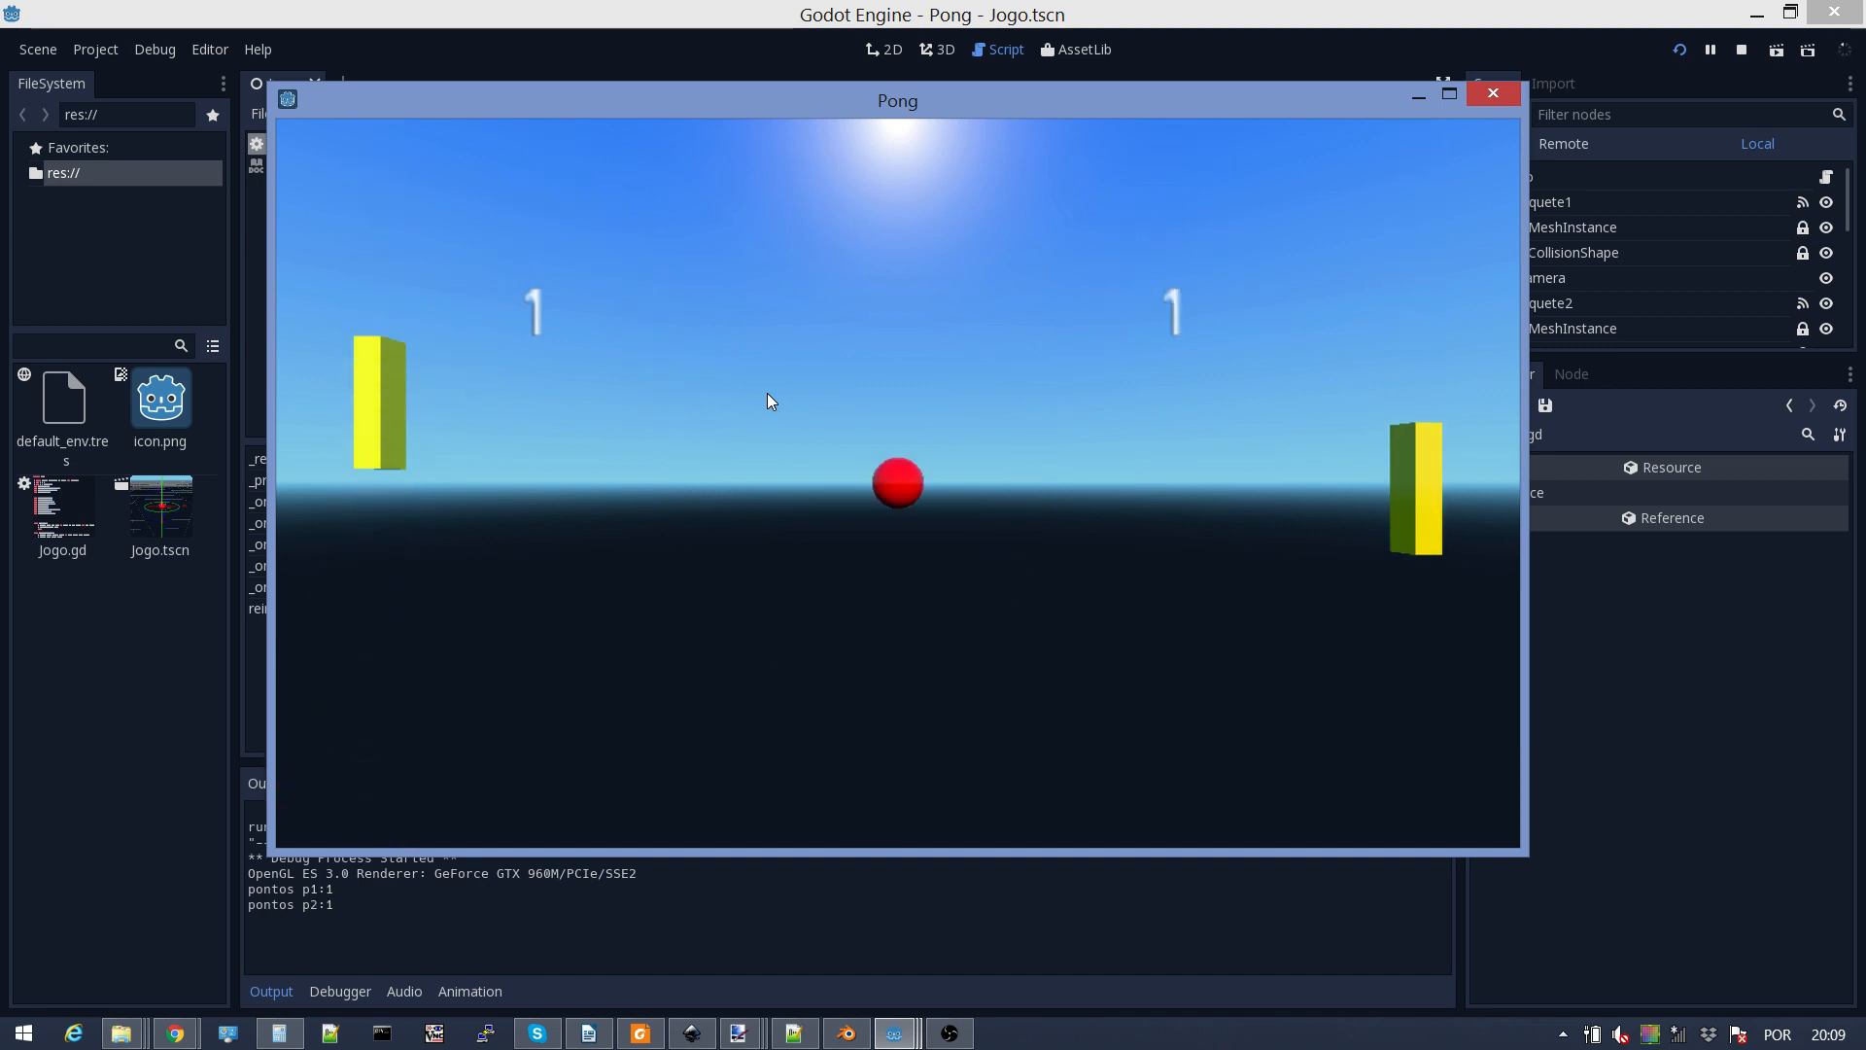
key("Down")
key("s")
key("Up")
key("Down")
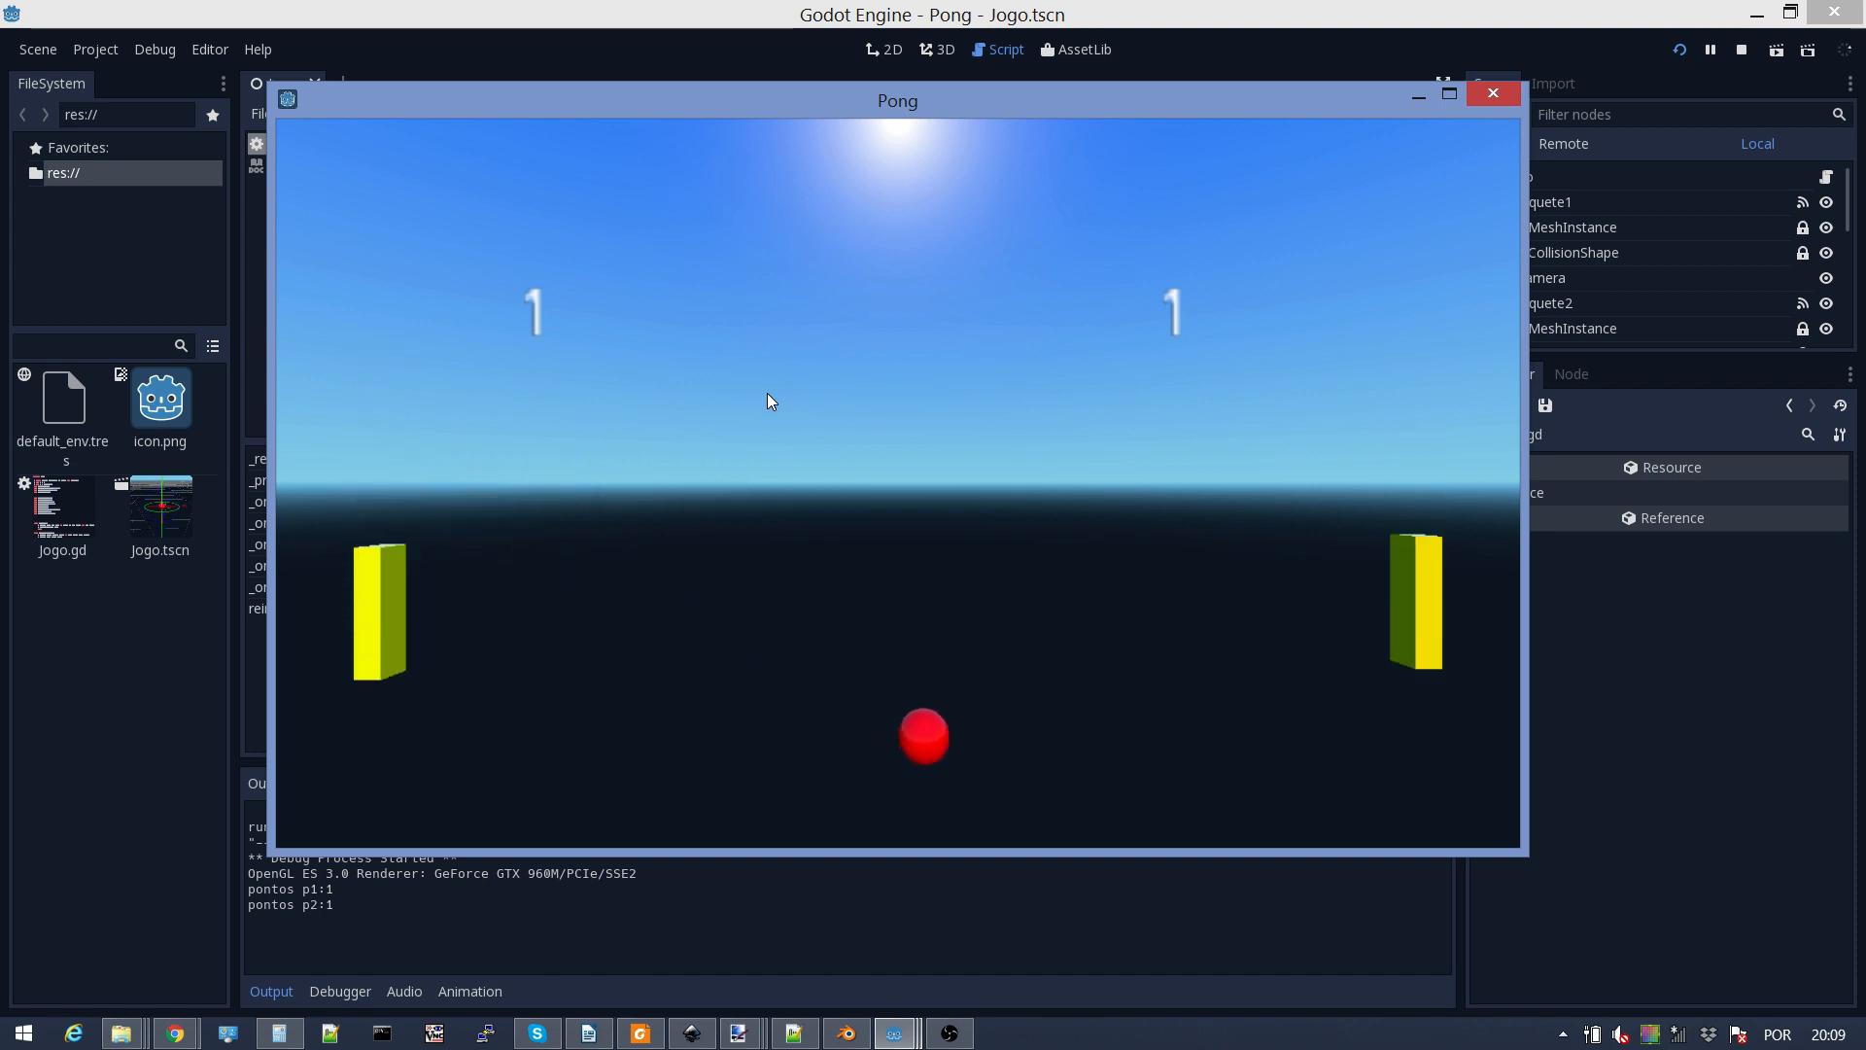
key("Down")
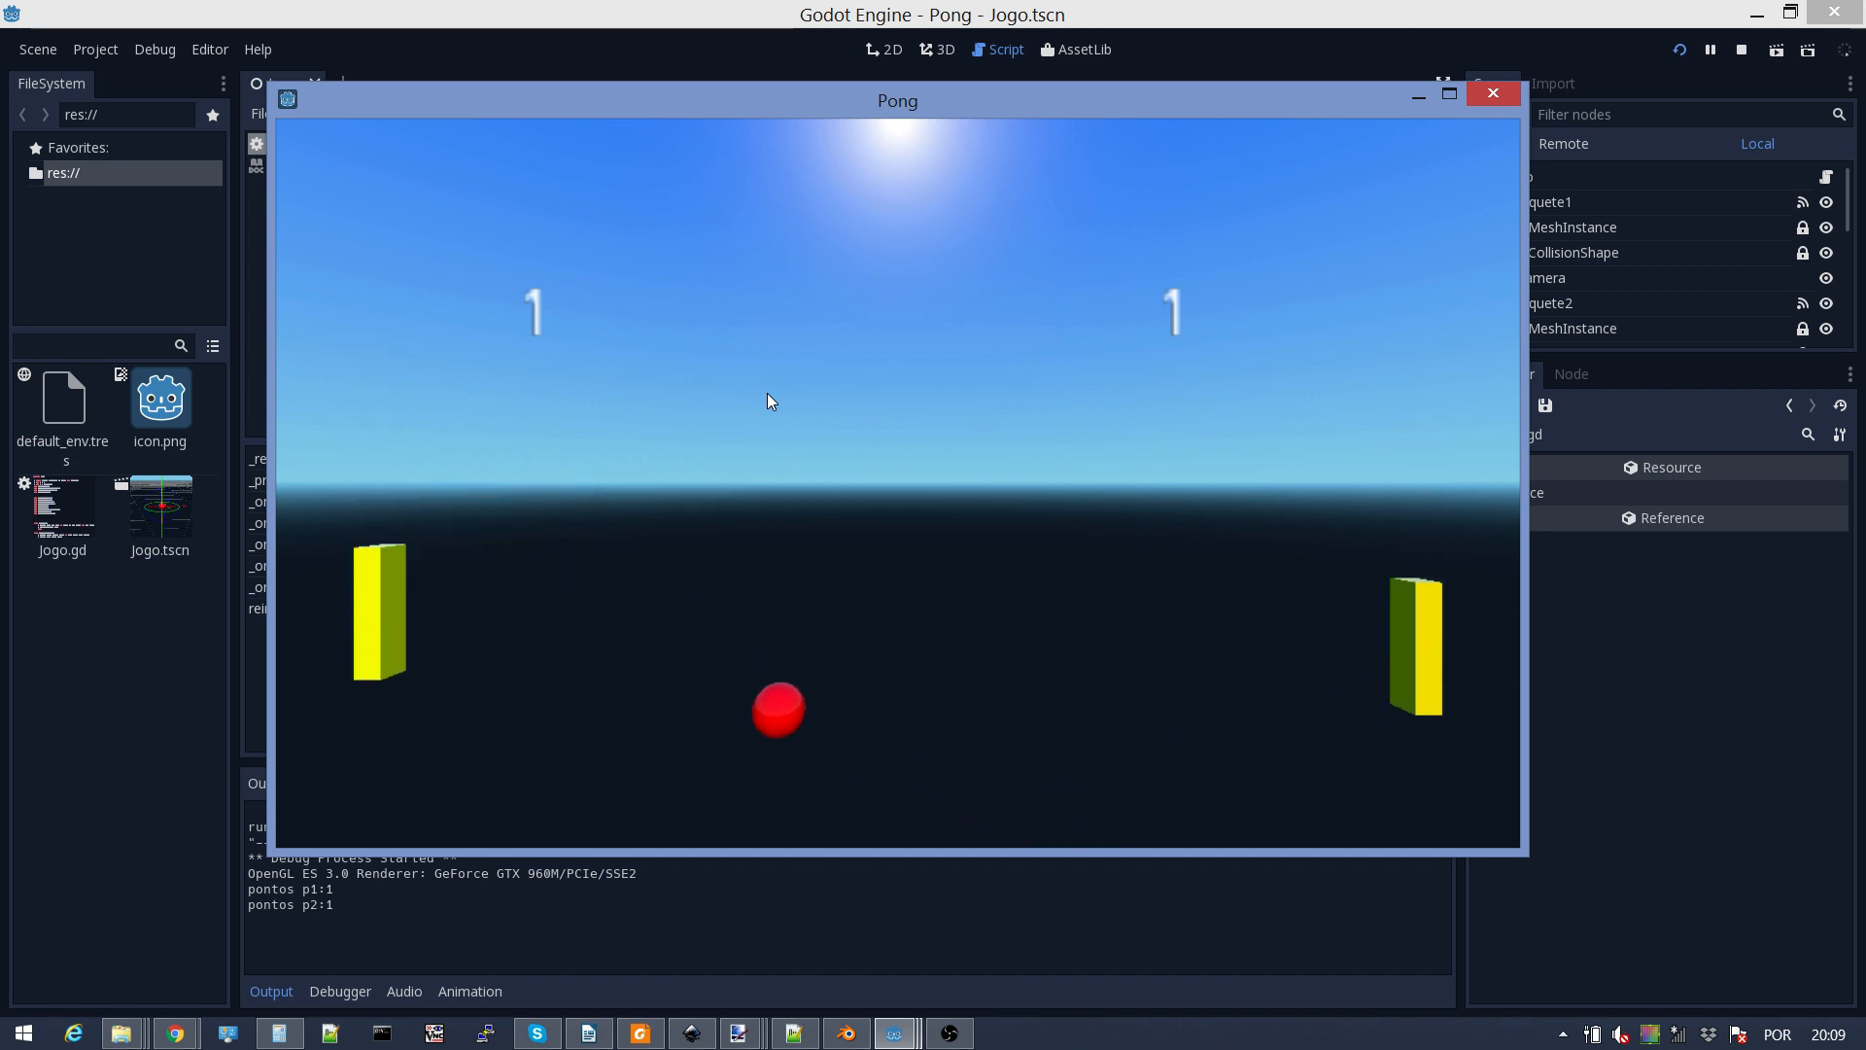
key("w")
key("Up")
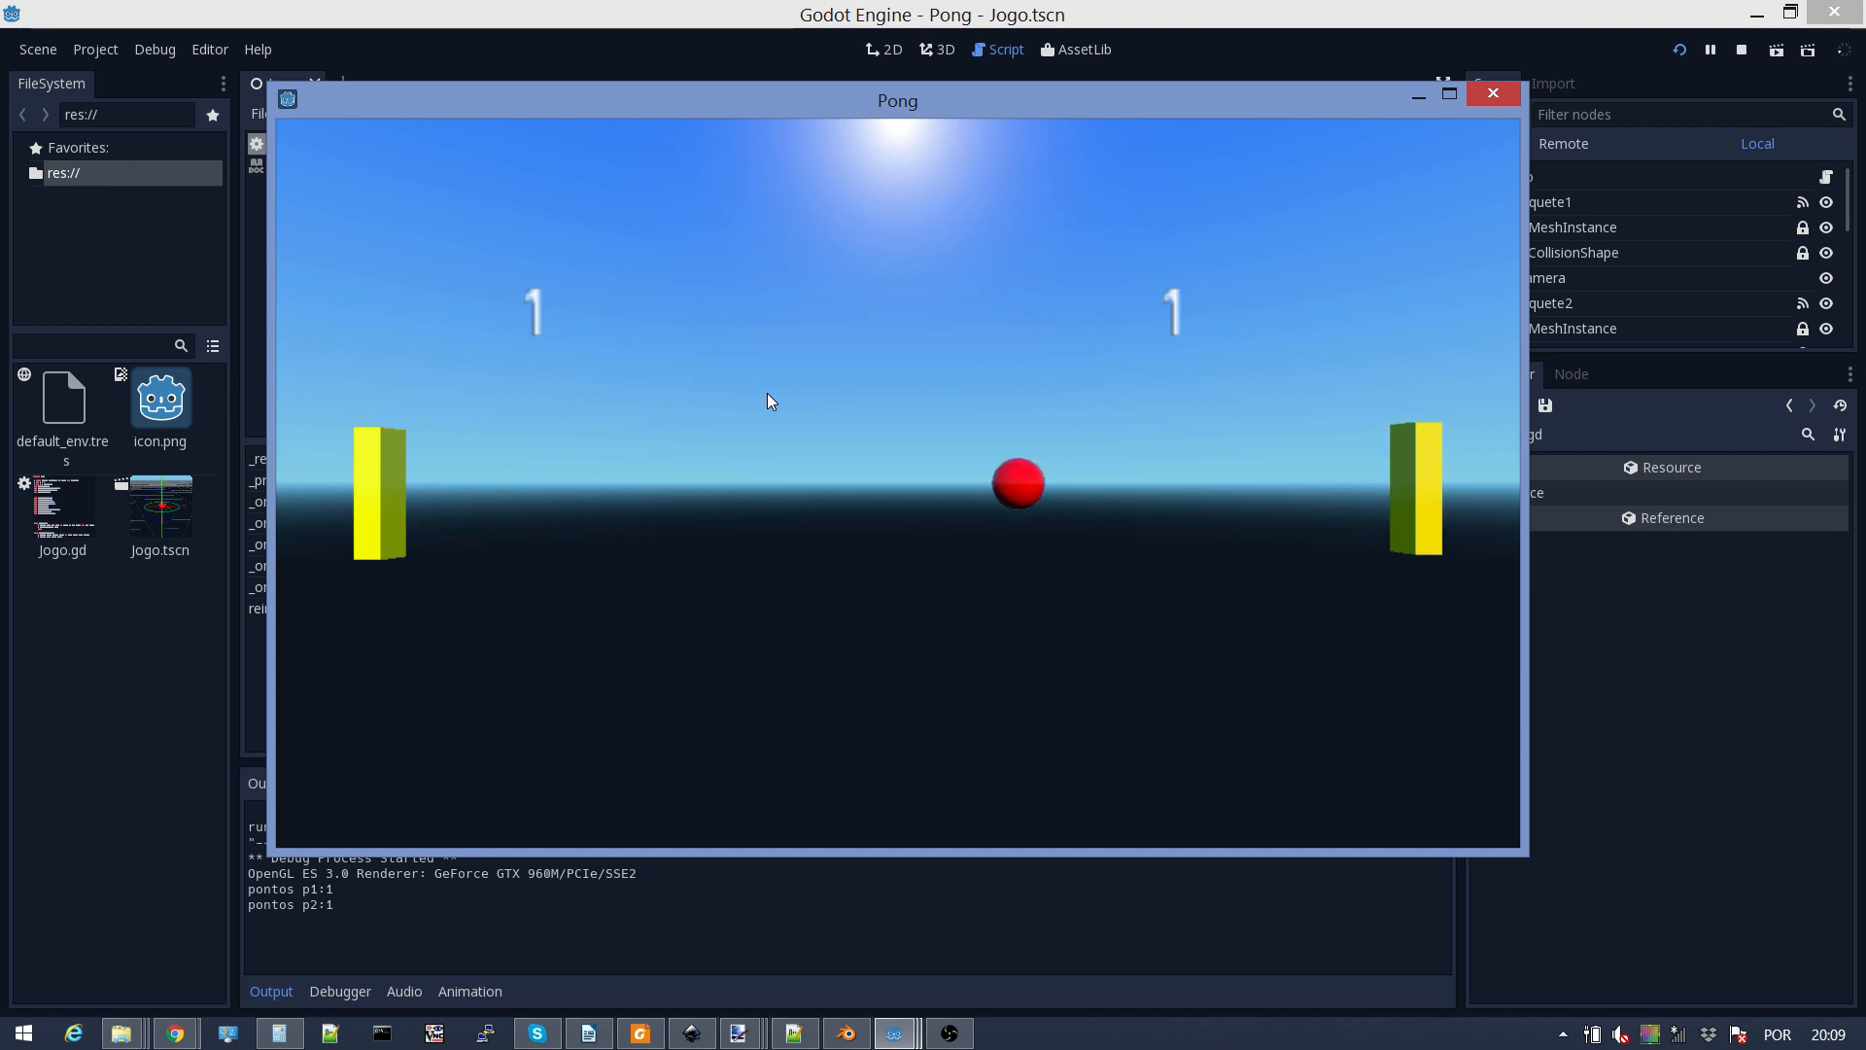
key("Up")
key("Down")
key("Up")
key("s")
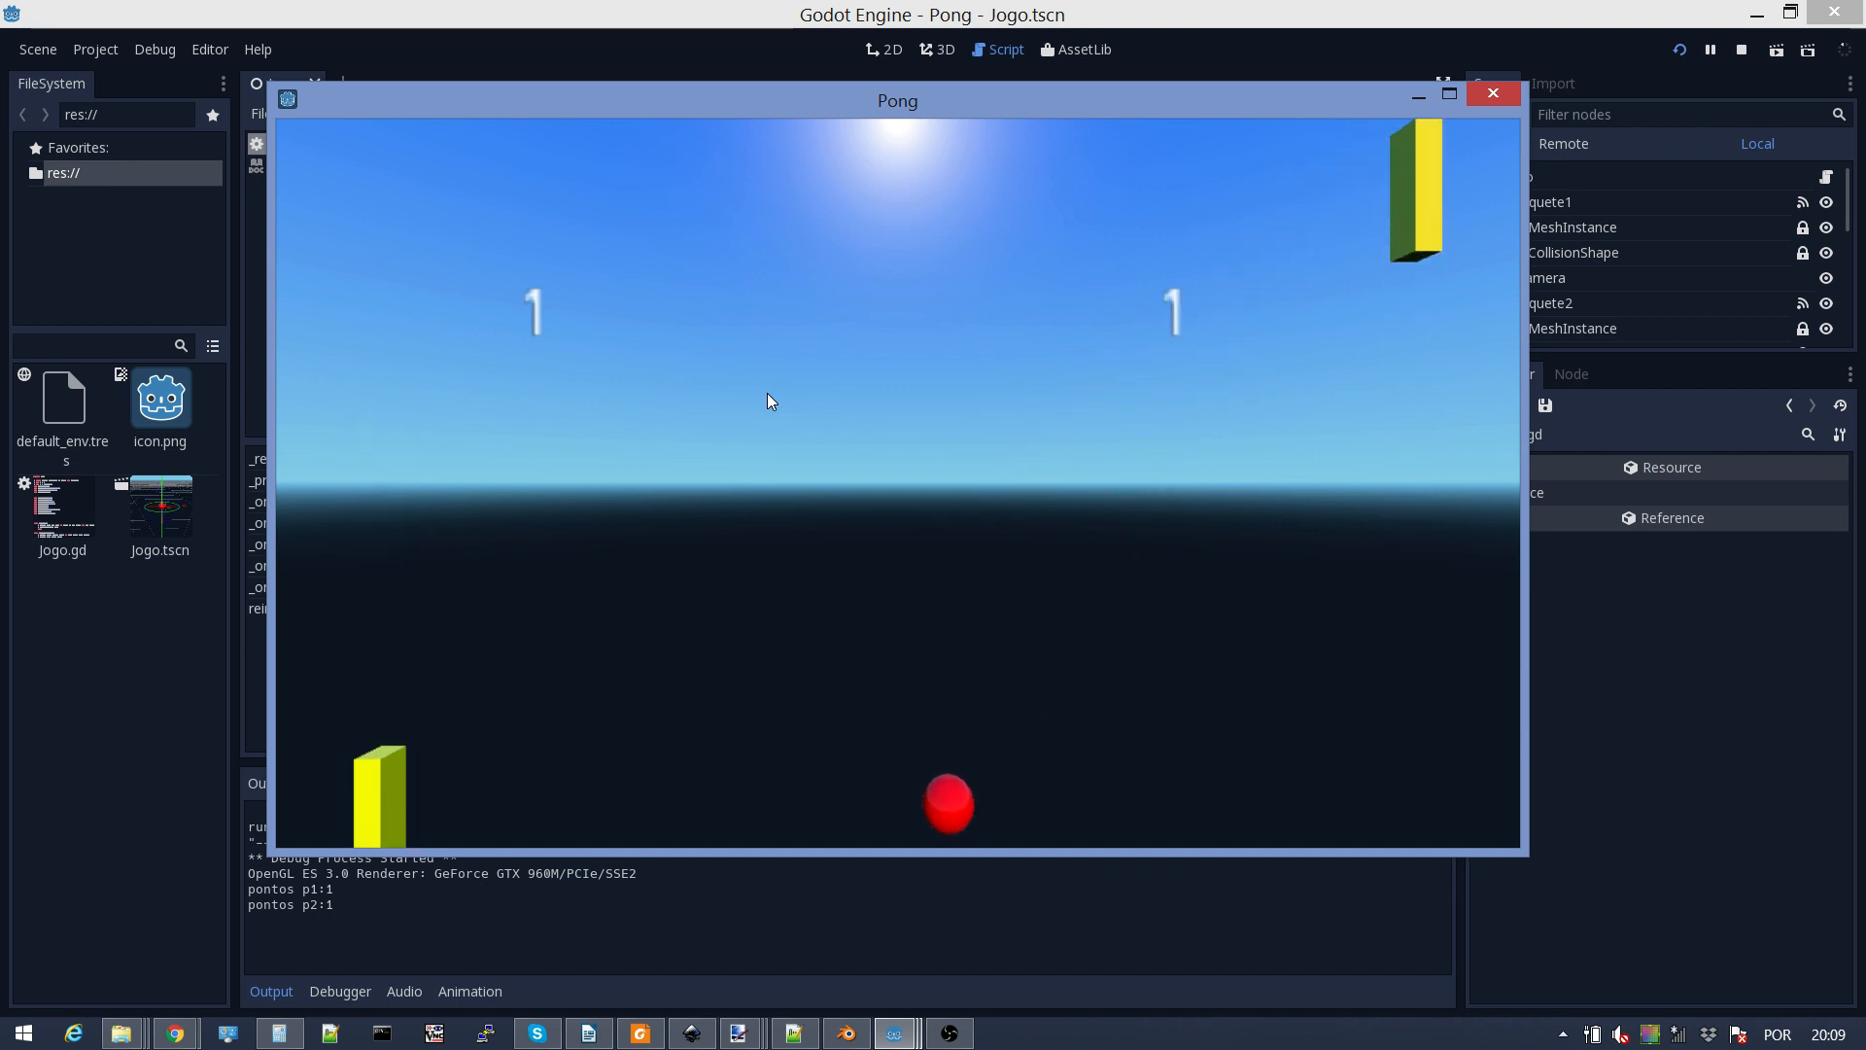
key("w")
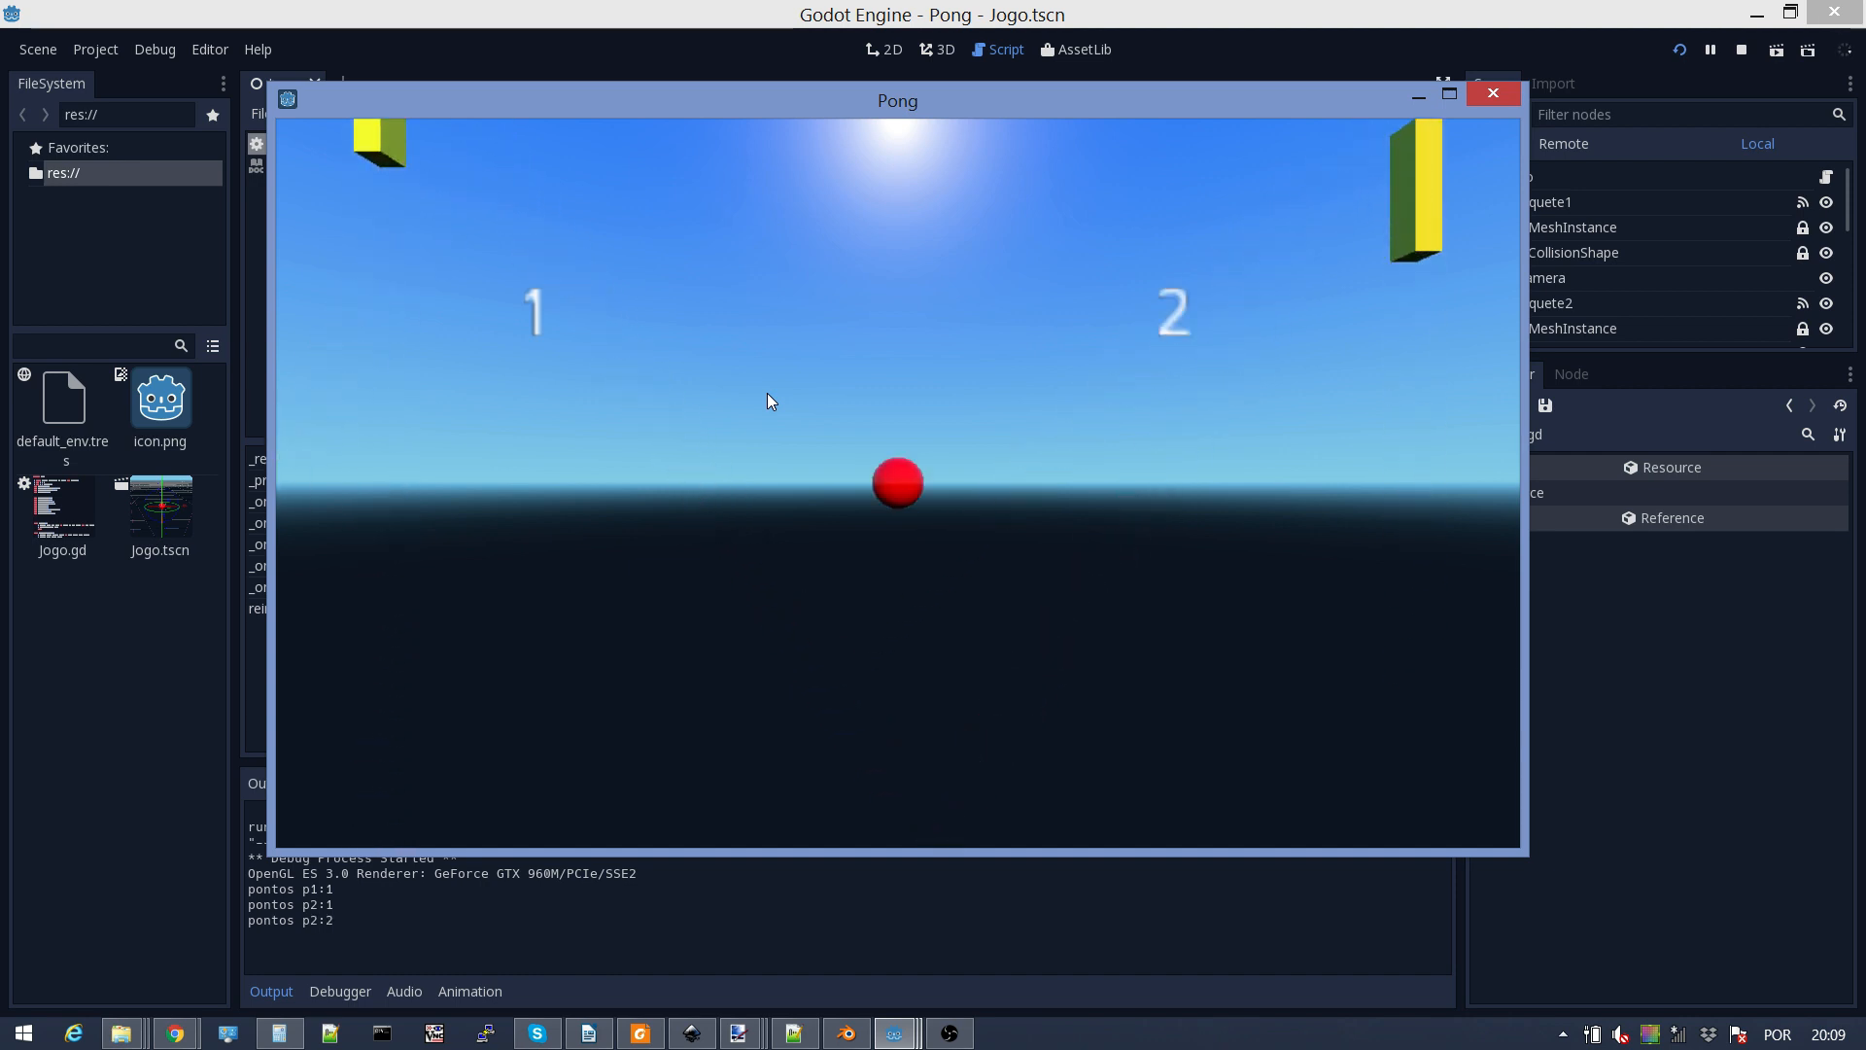
Step: Finish the current rally by lowering both paddles and close the running game
key("s")
key("Down")
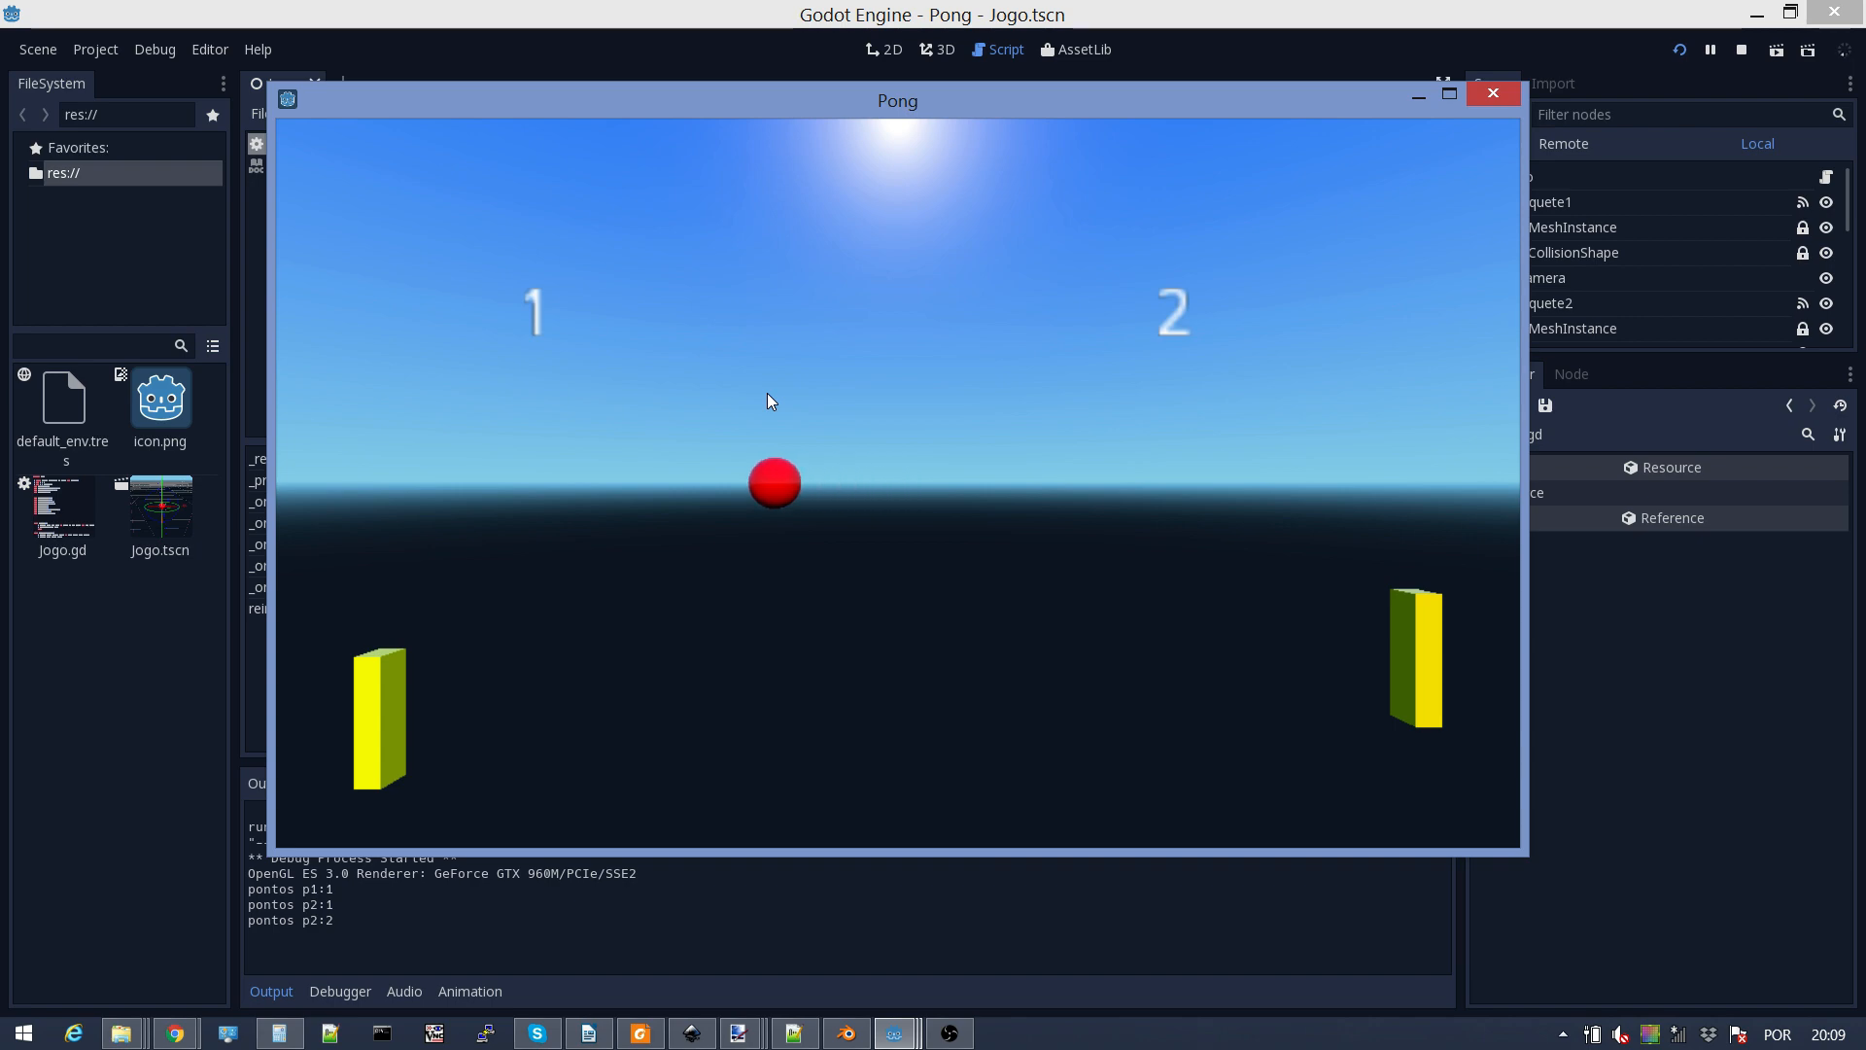
left_click(1509, 101)
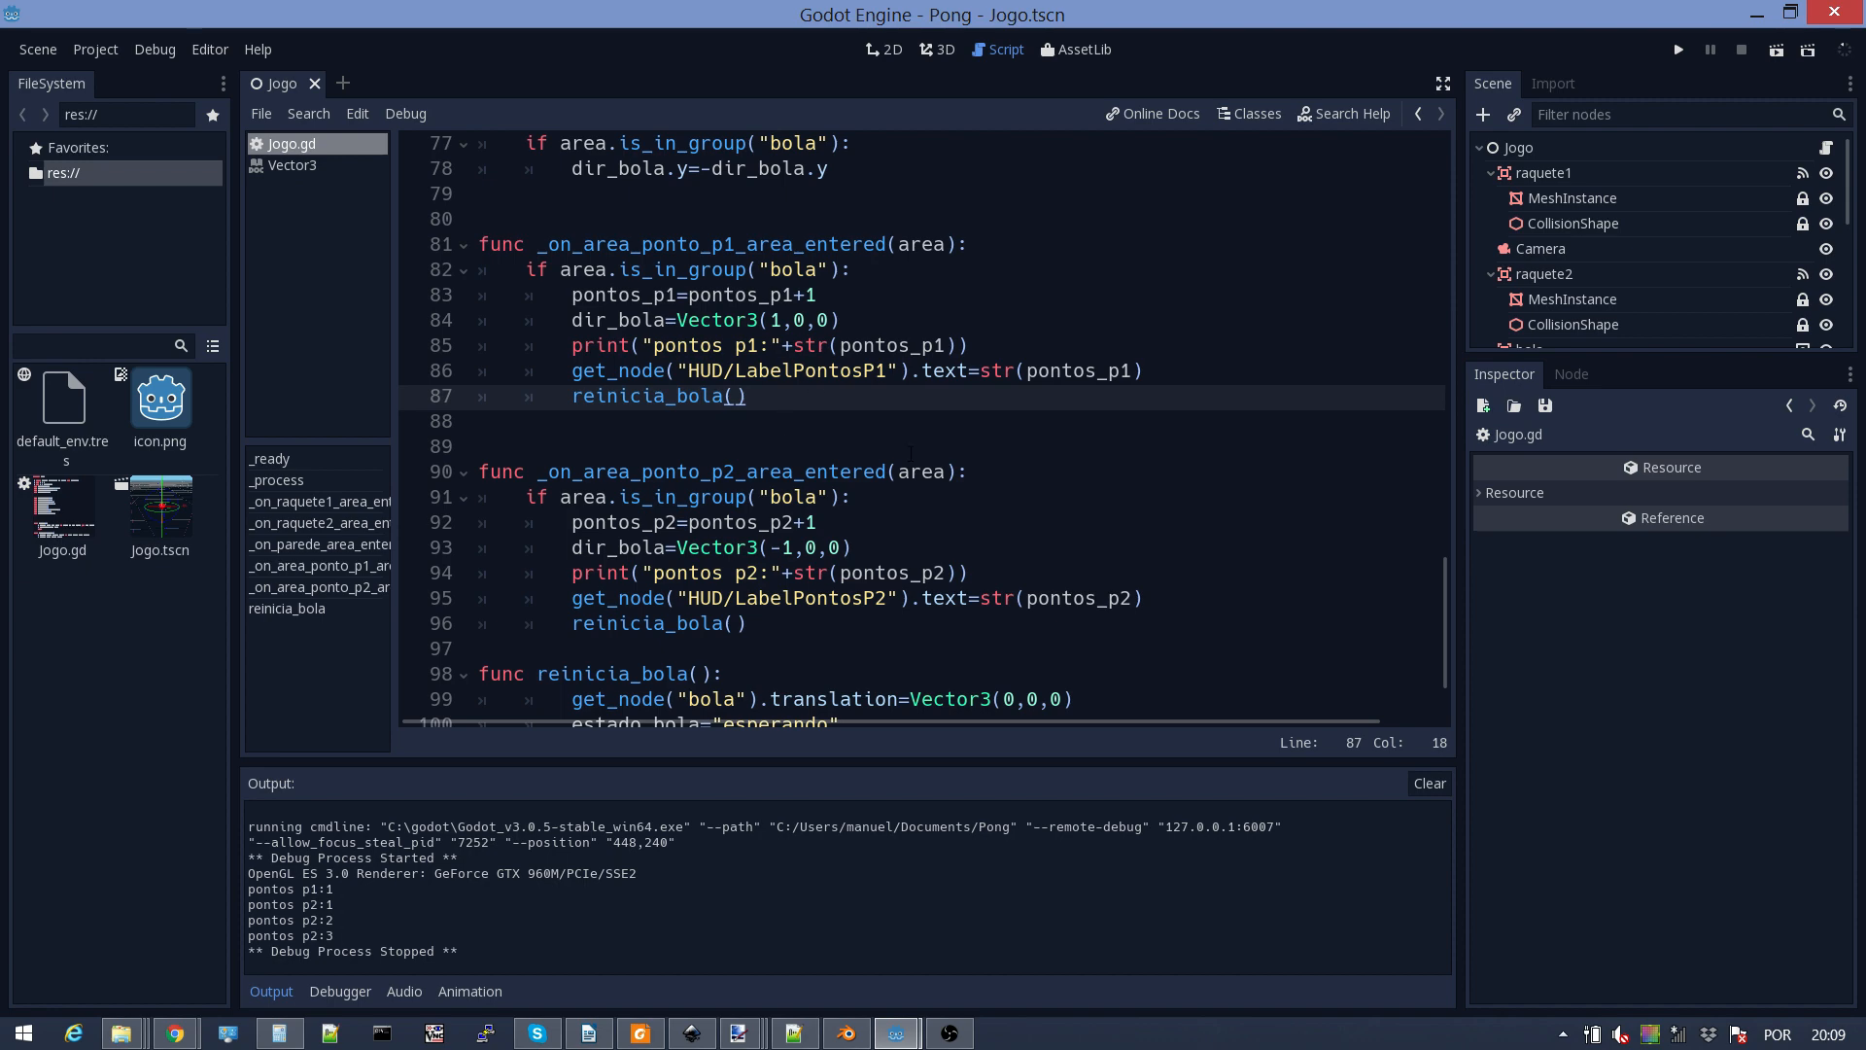
Step: Show the scene in the 3D workspace and run the project with the game window moved fully on screen
scroll(911, 453, "up", 2)
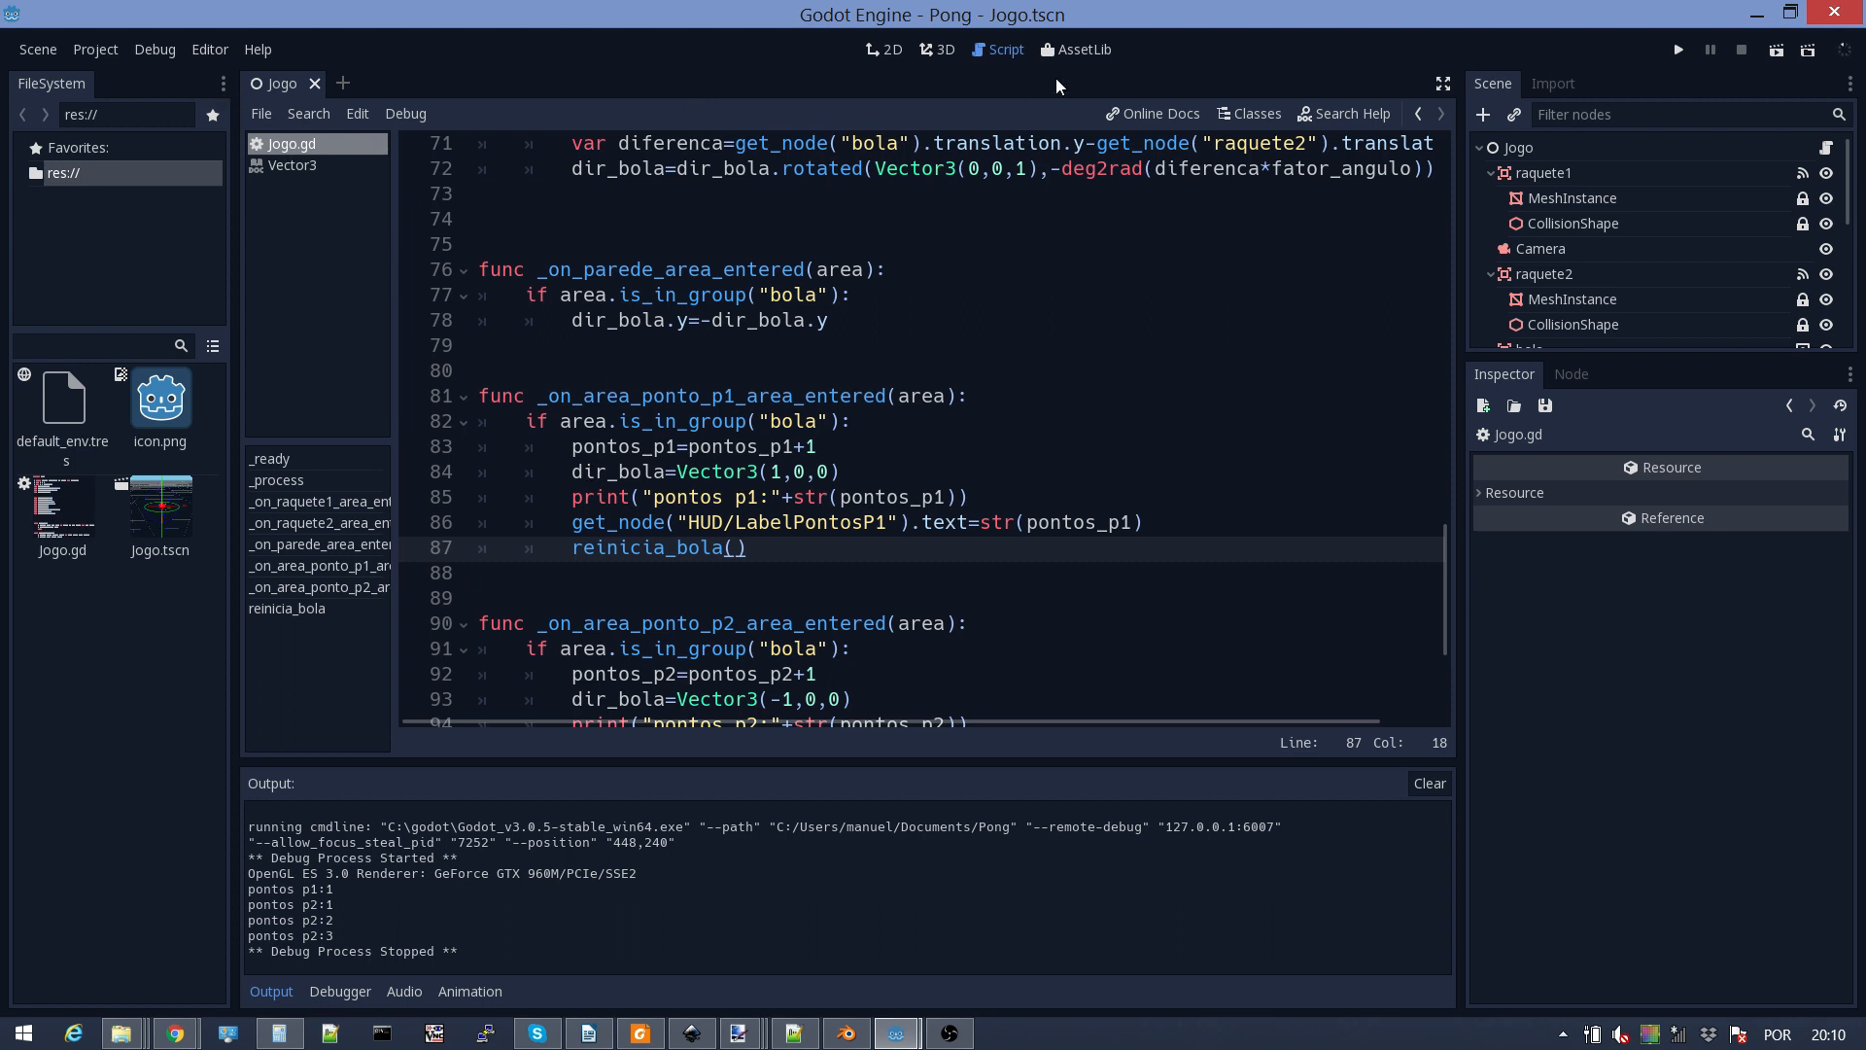
left_click(887, 49)
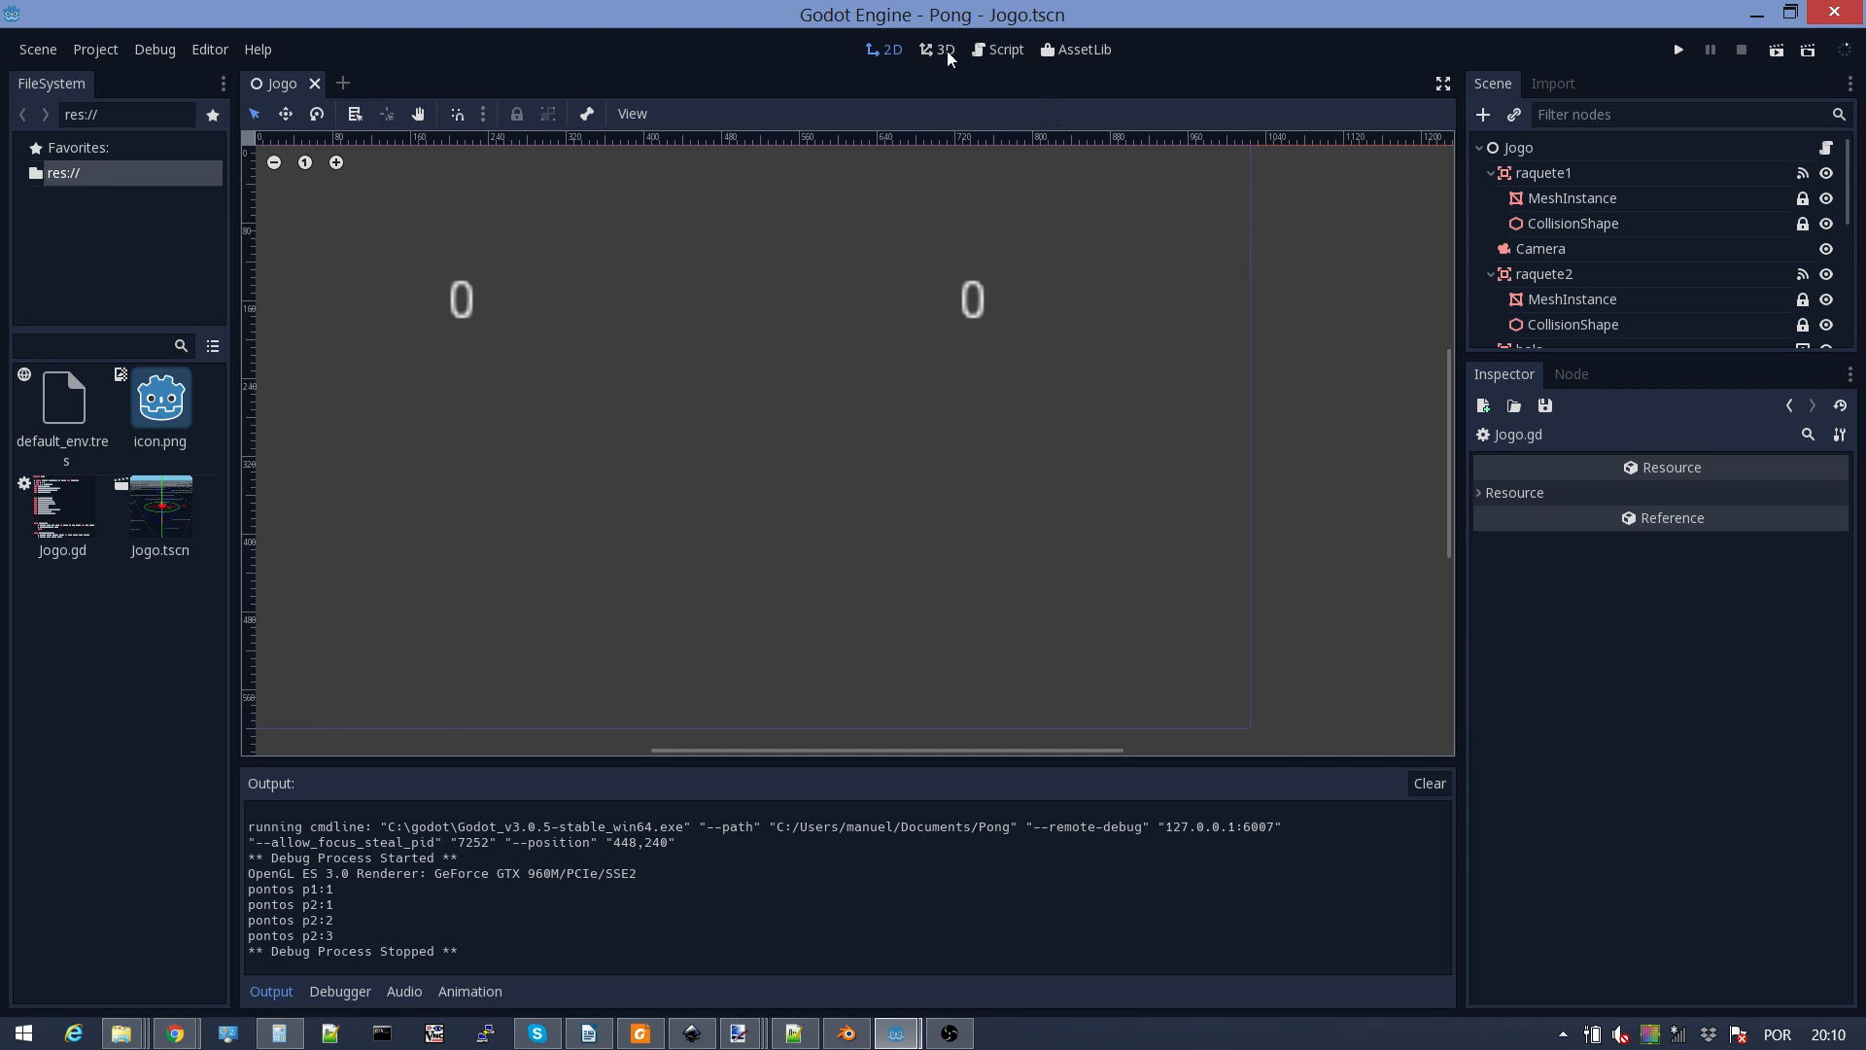
scroll(1596, 237, "down", 5)
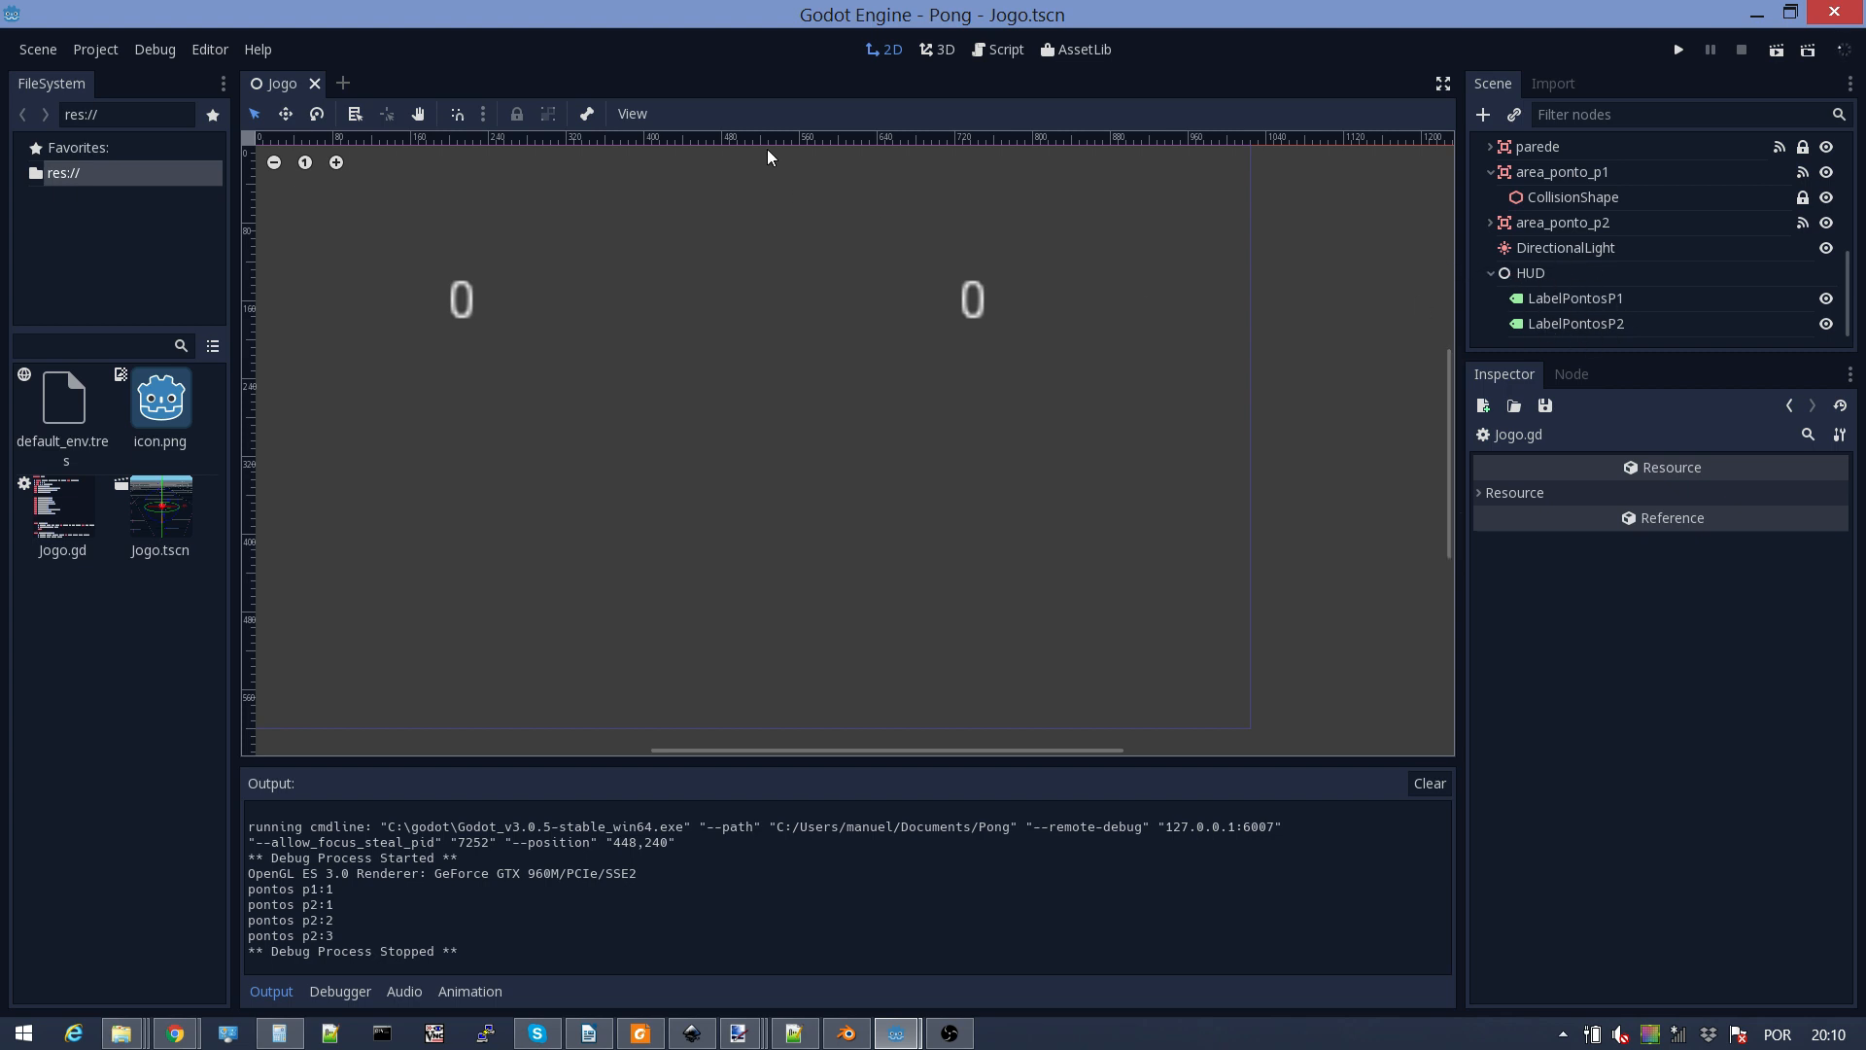
left_click(931, 50)
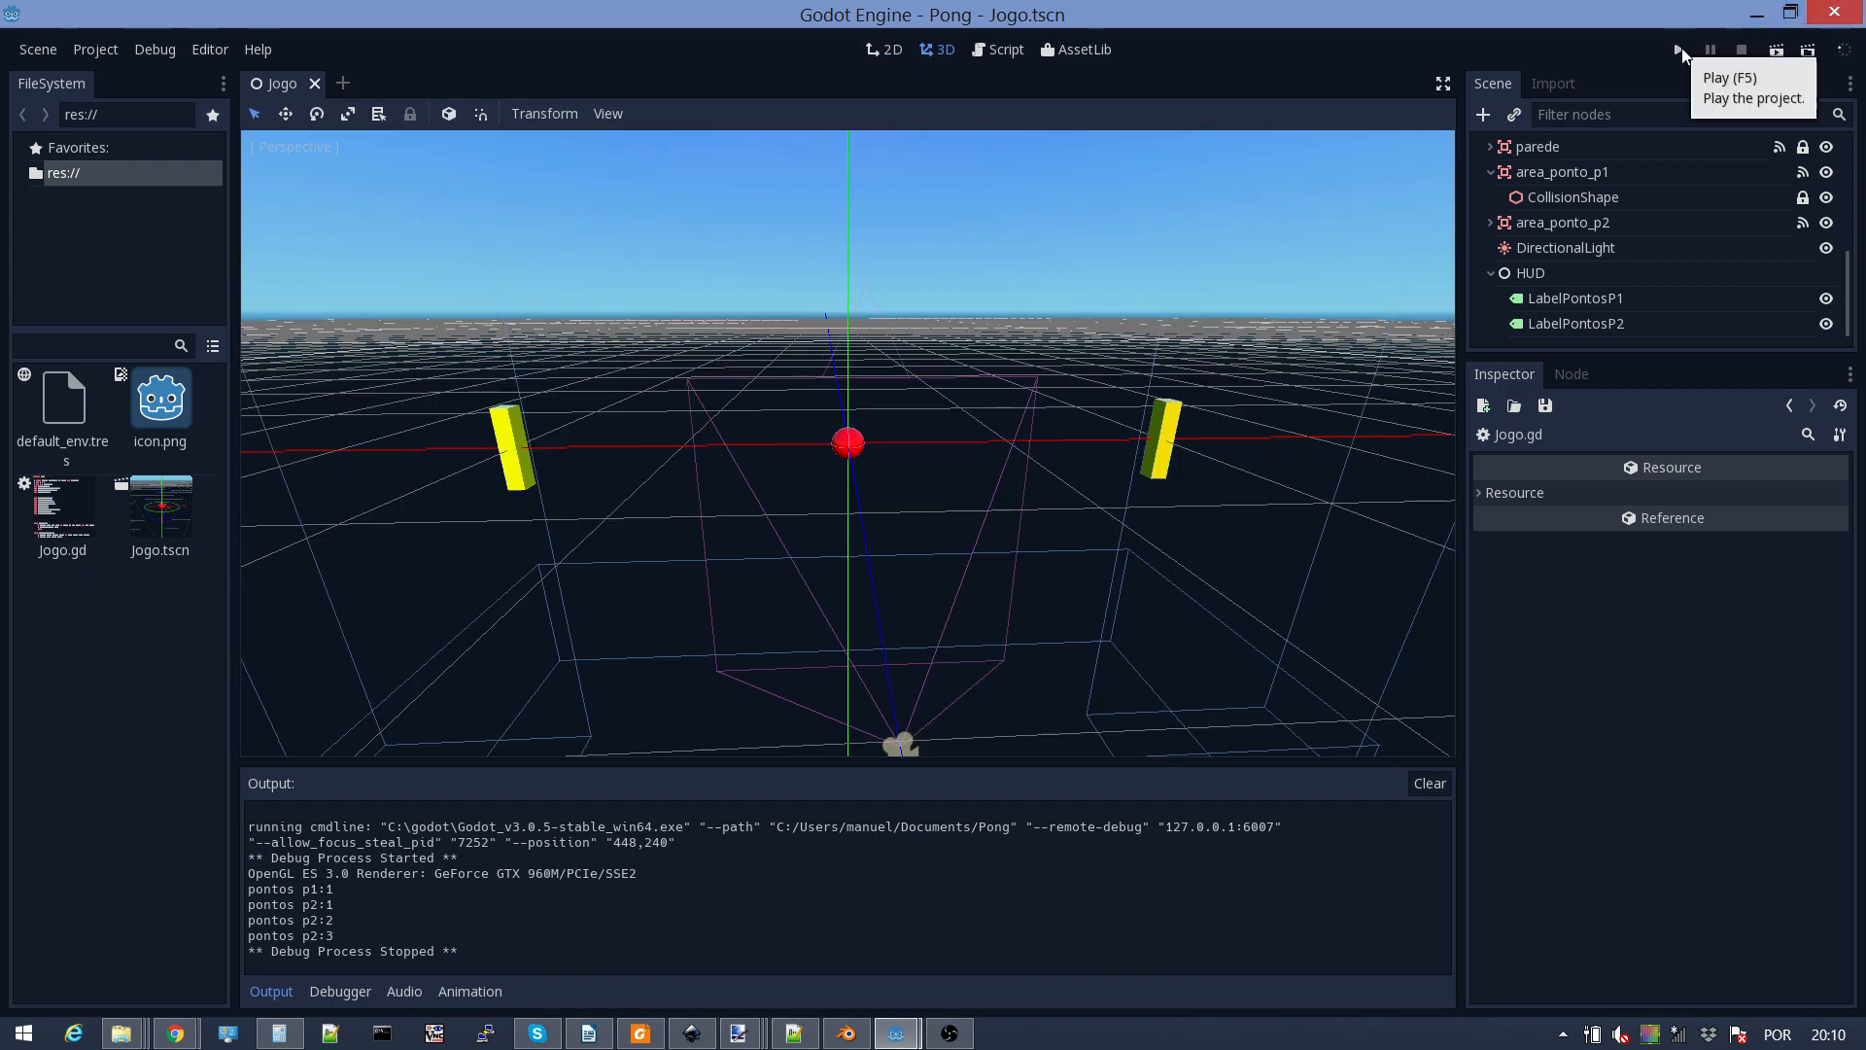
left_click(1681, 51)
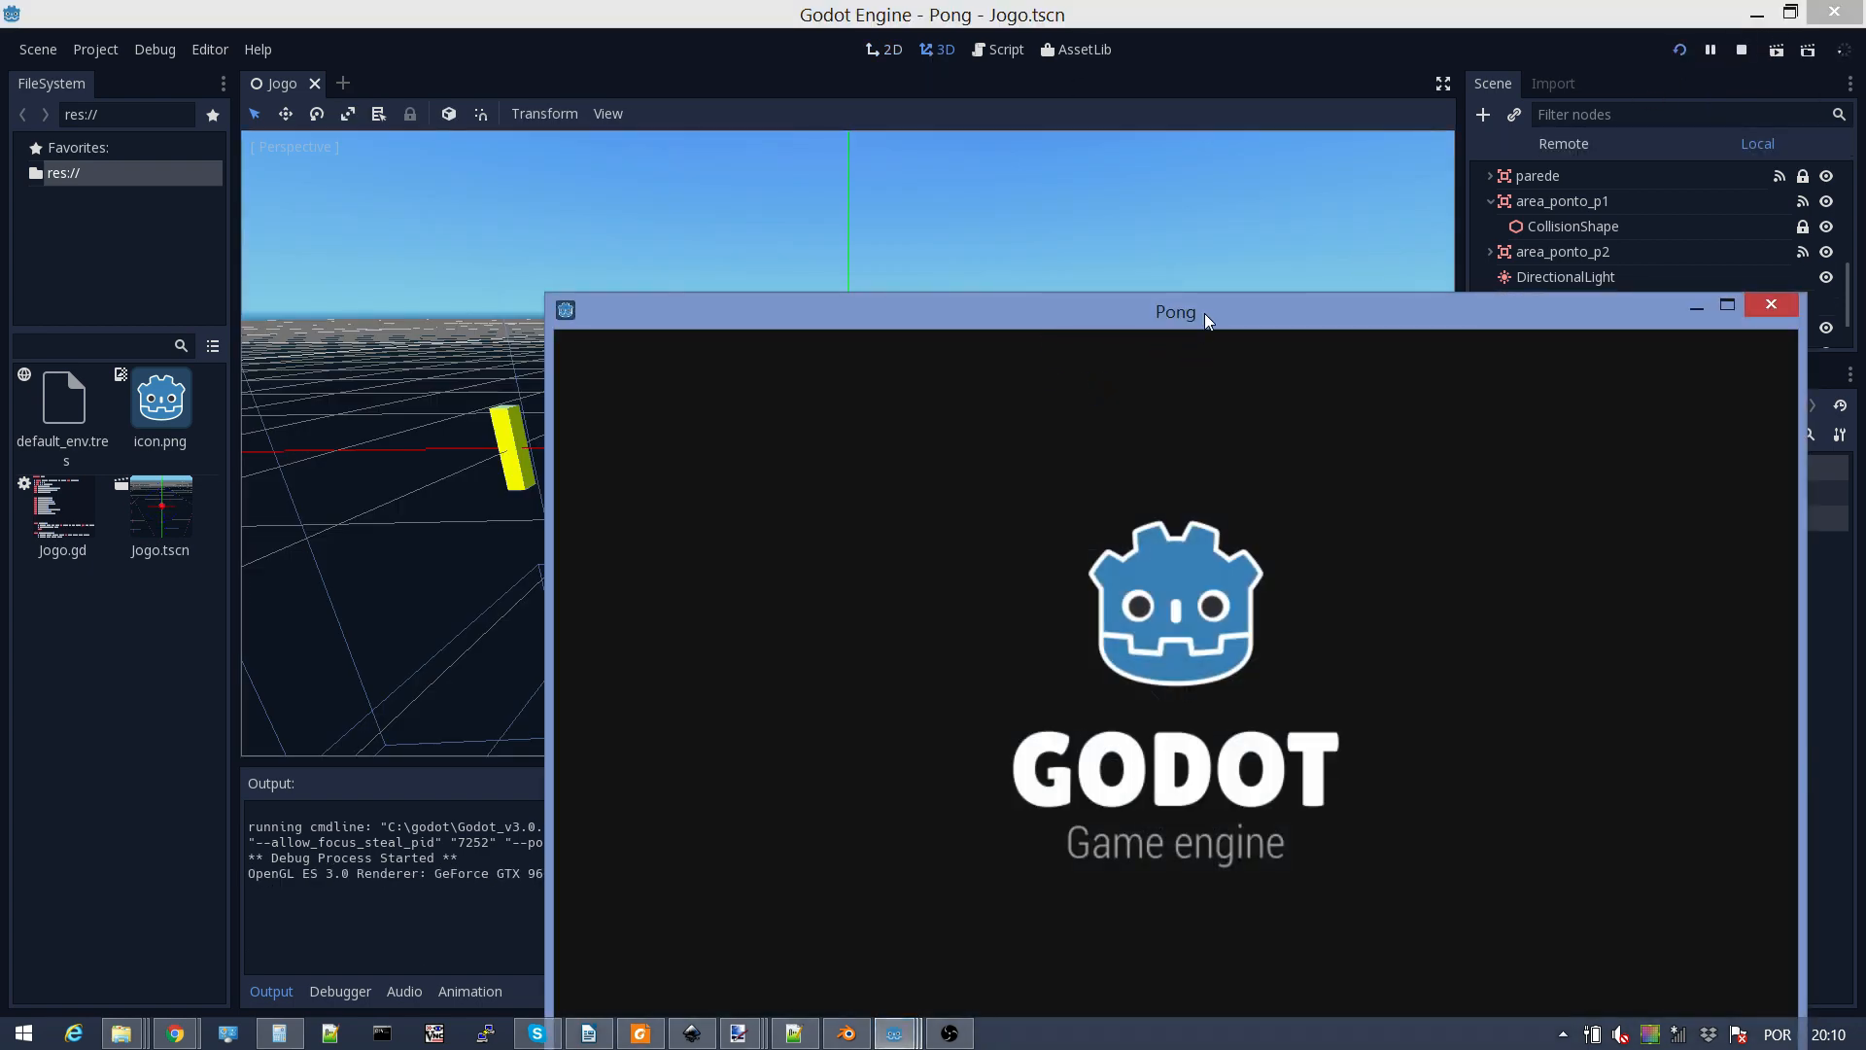
left_click_drag(1205, 311, 901, 212)
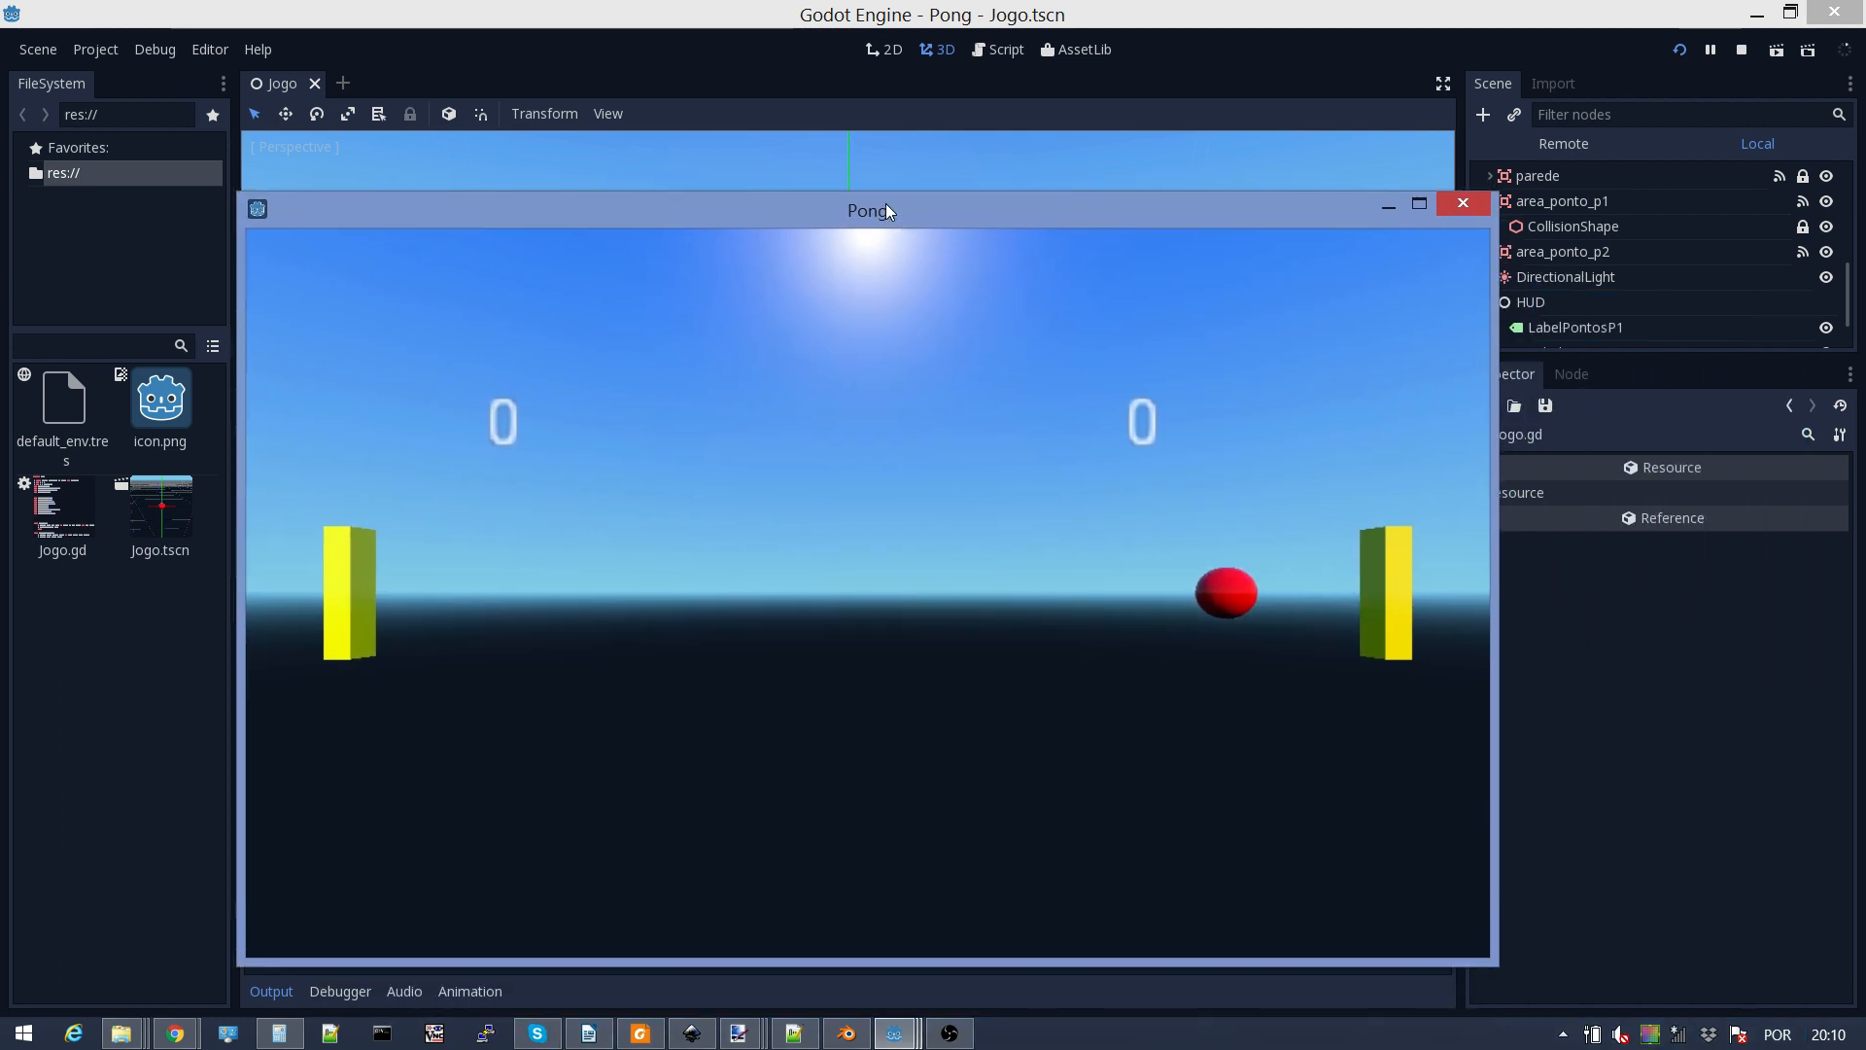
Step: Play more Pong rallies with both paddles to recheck the rebounds and score labels, and close the game
key("s")
key("w")
key("s")
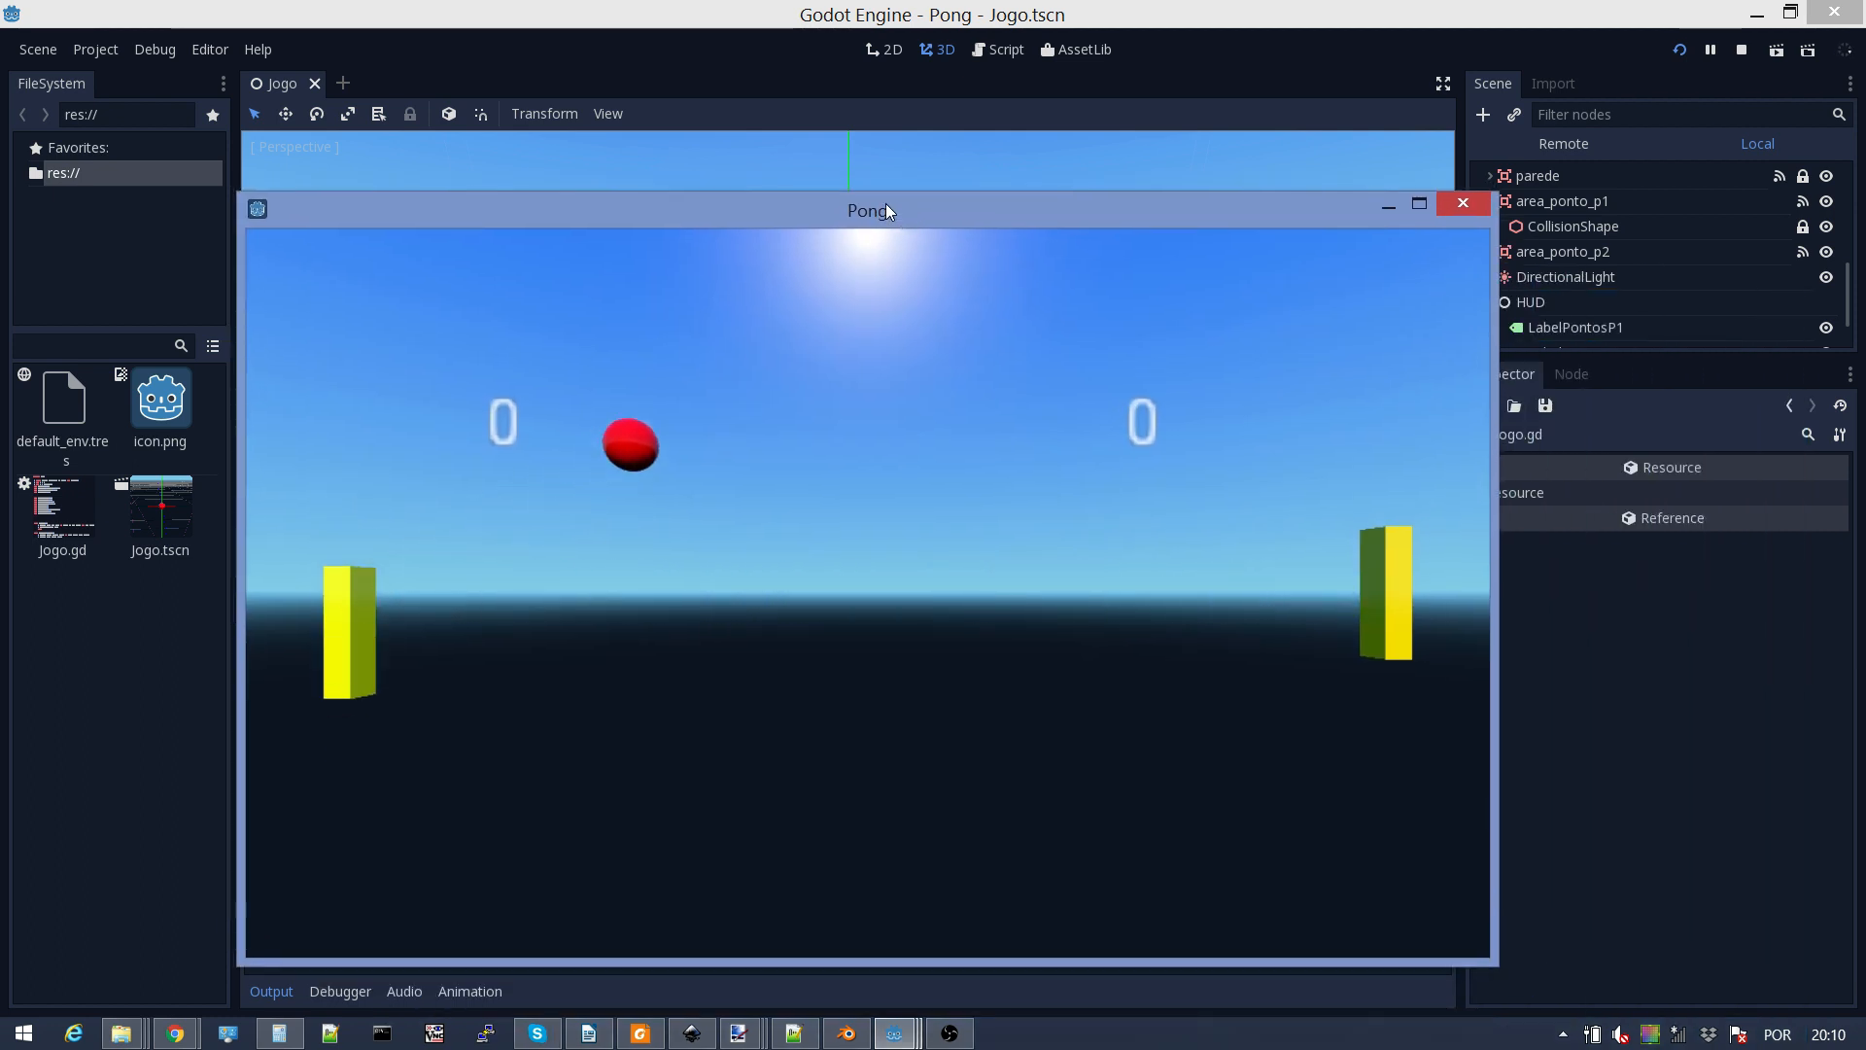
key("Up")
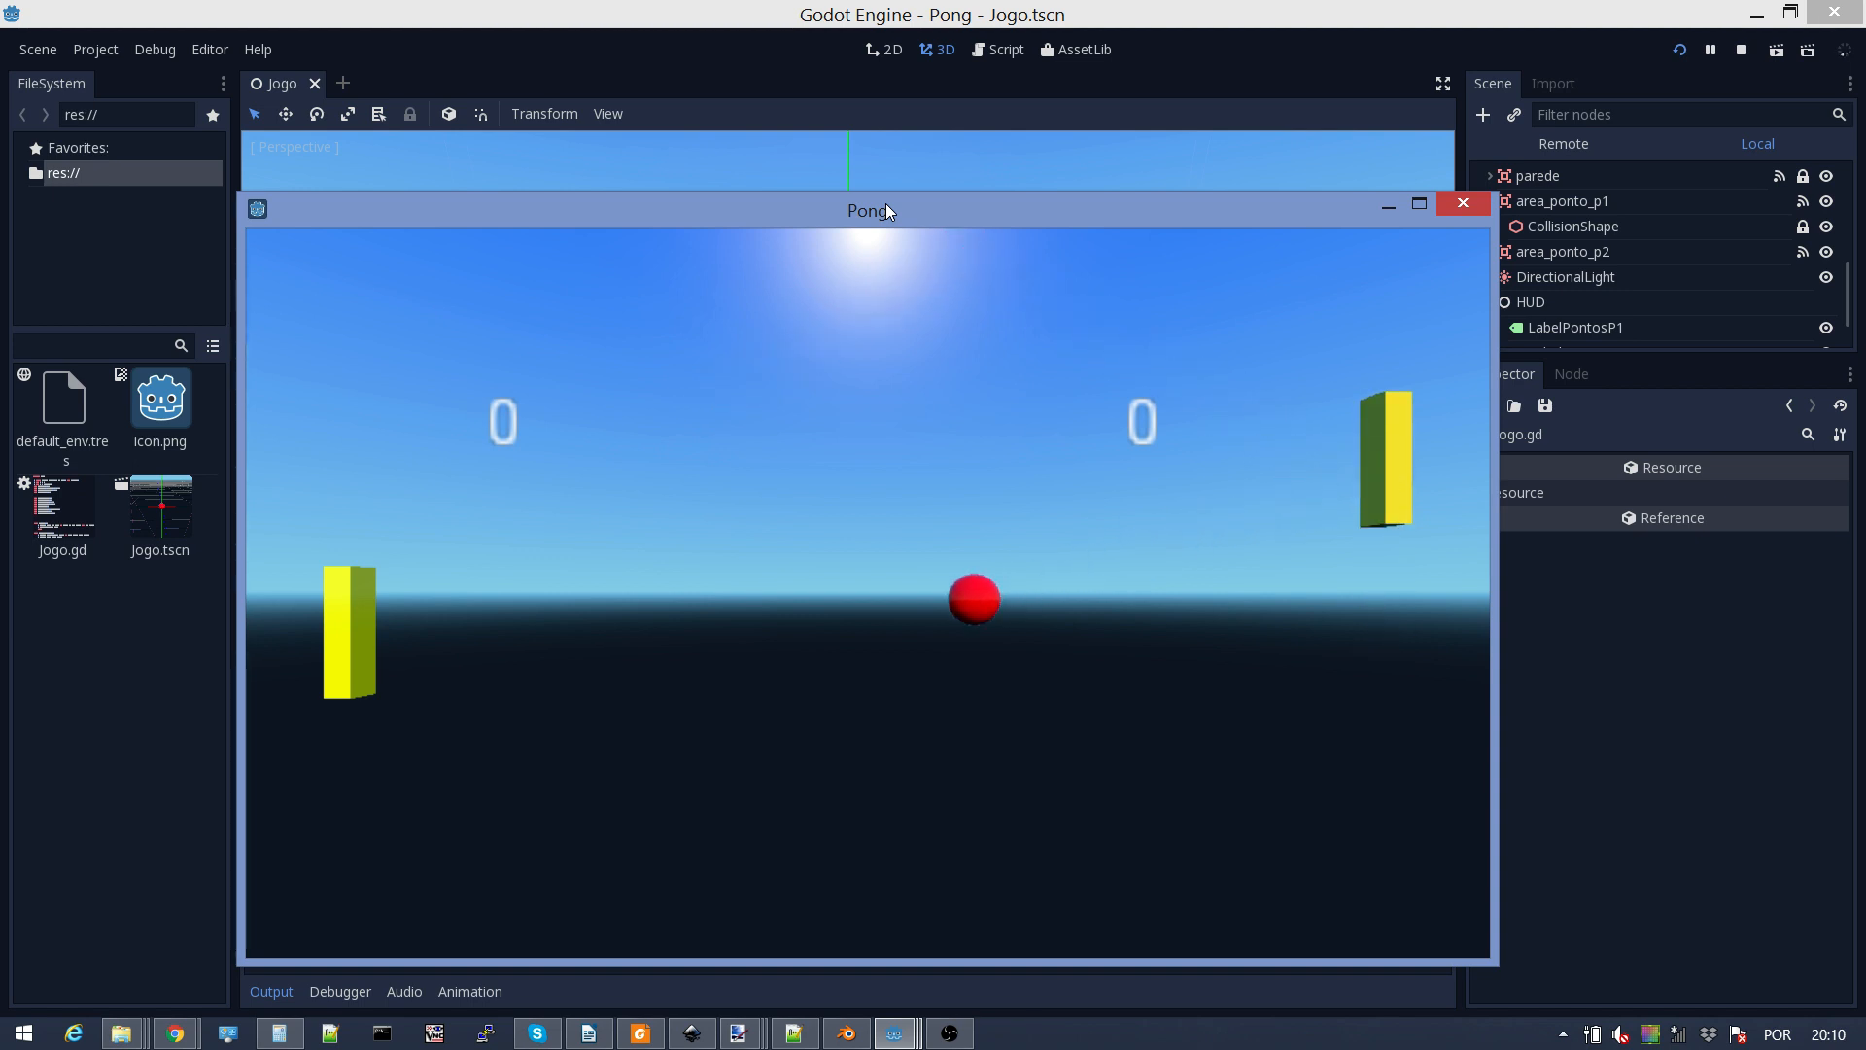
key("s")
key("s")
key("Up")
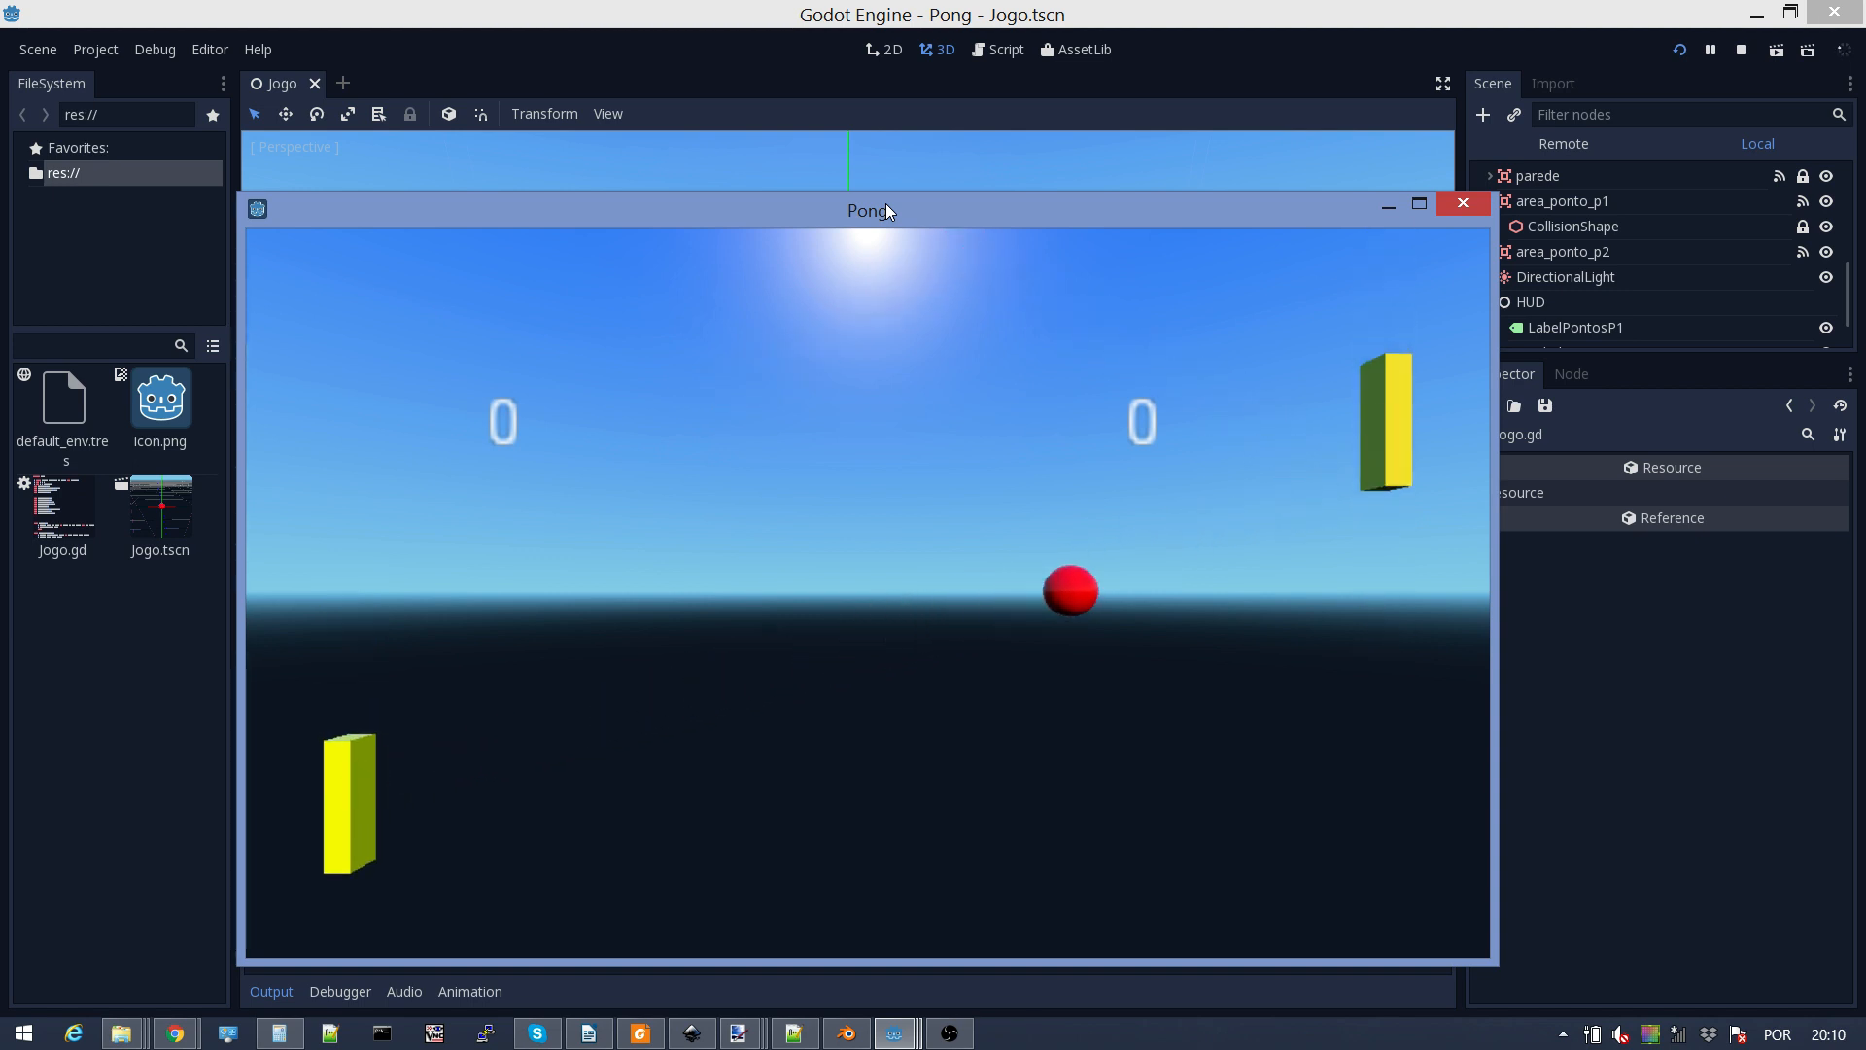
key("Down")
key("w")
key("s")
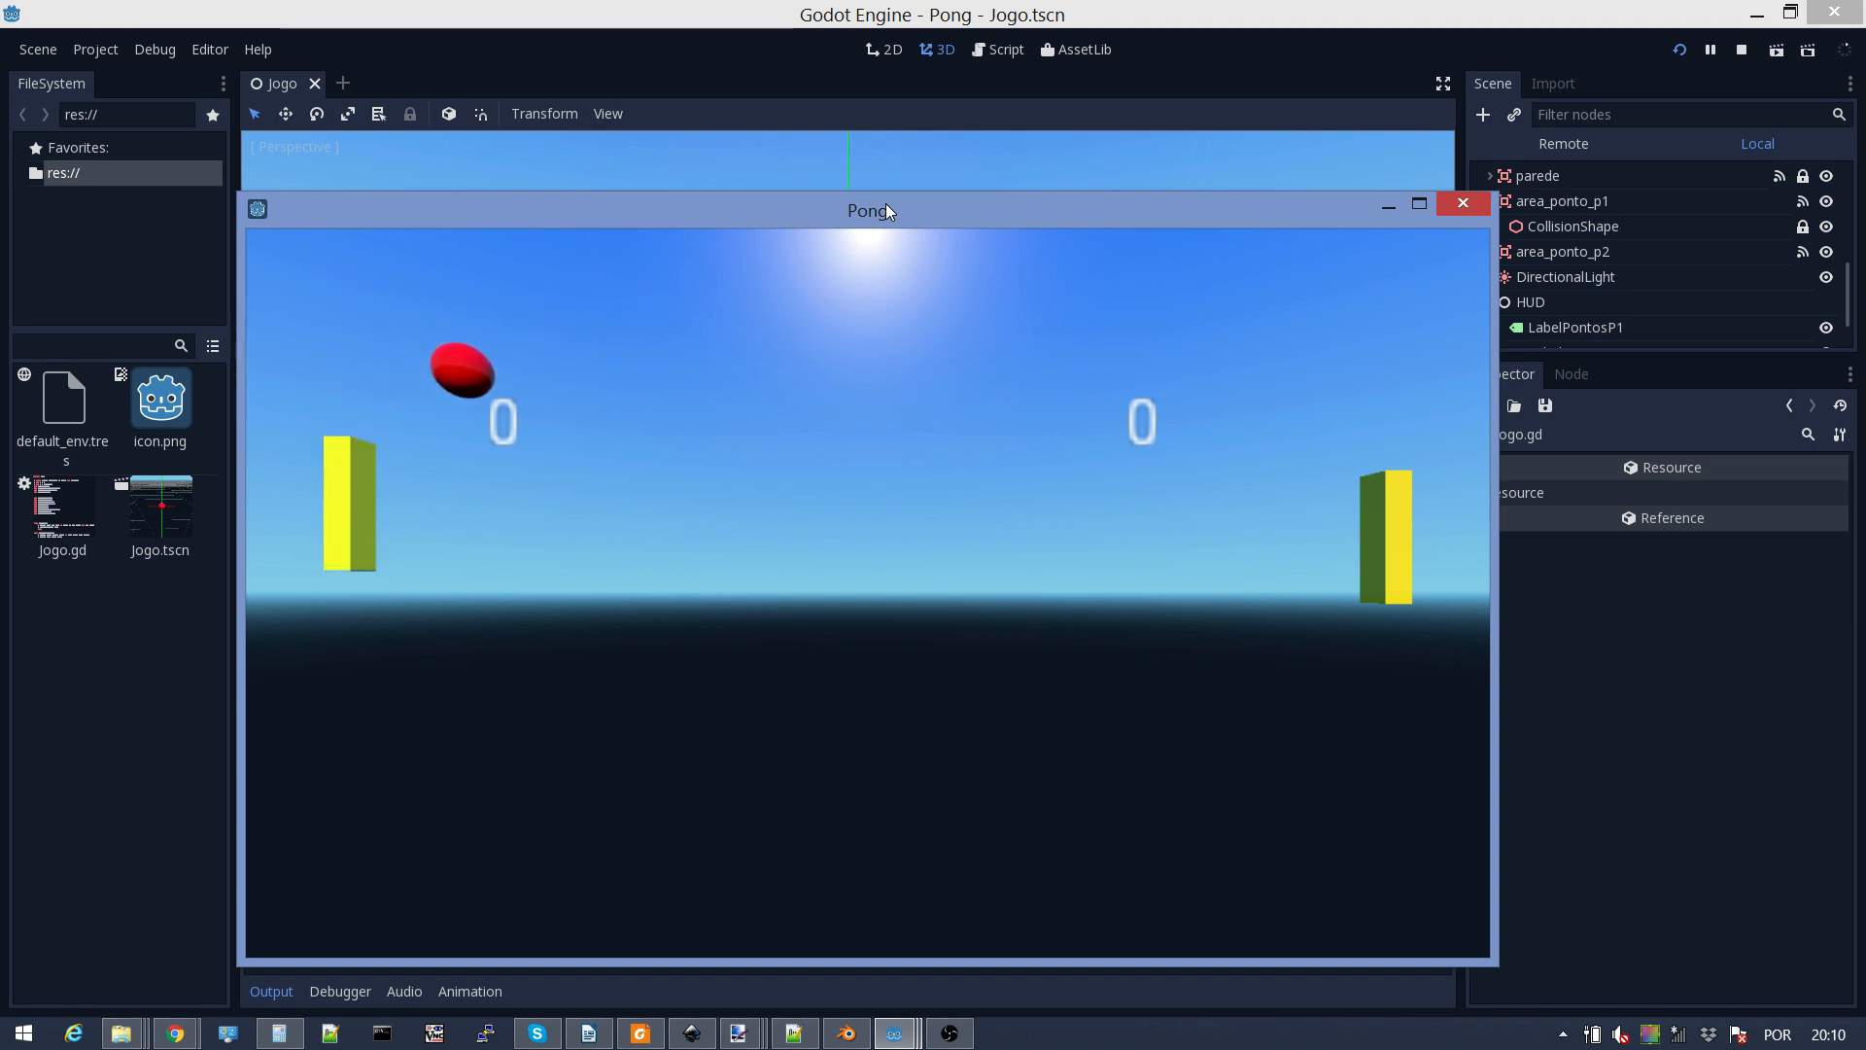
key("Up")
key("s")
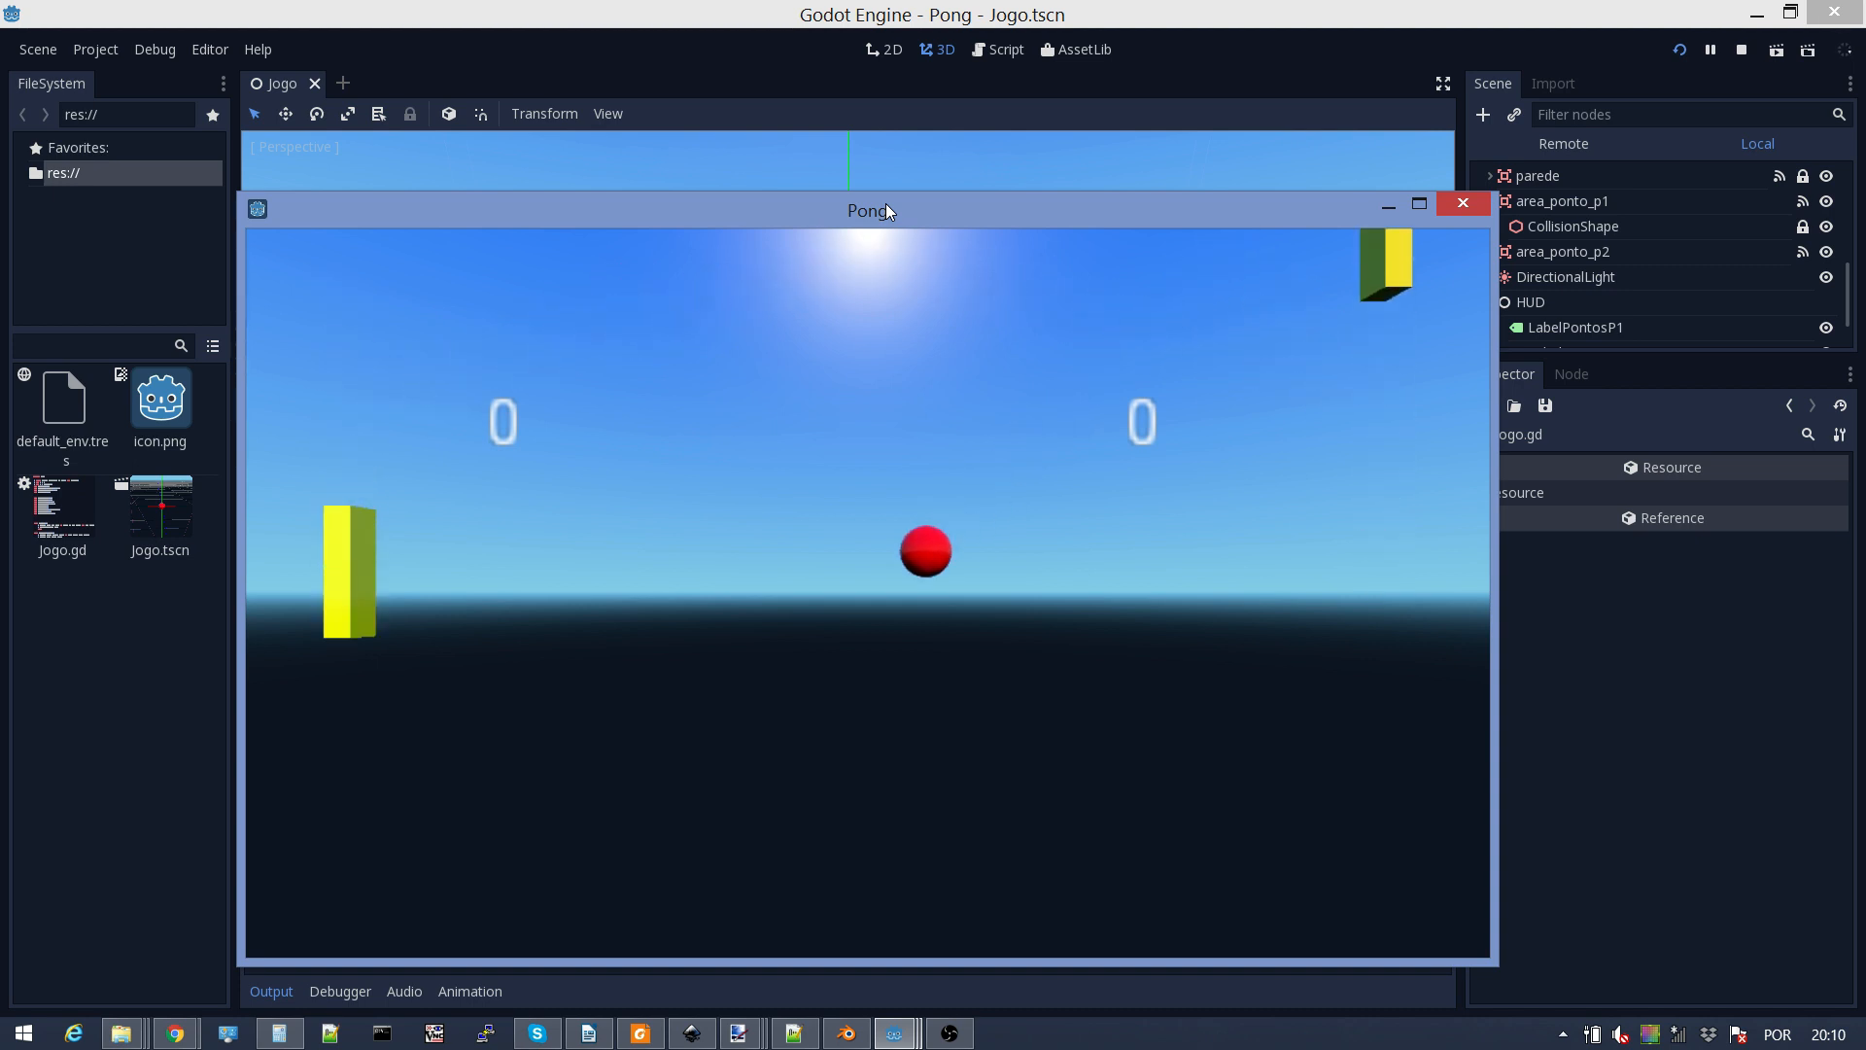
key("w")
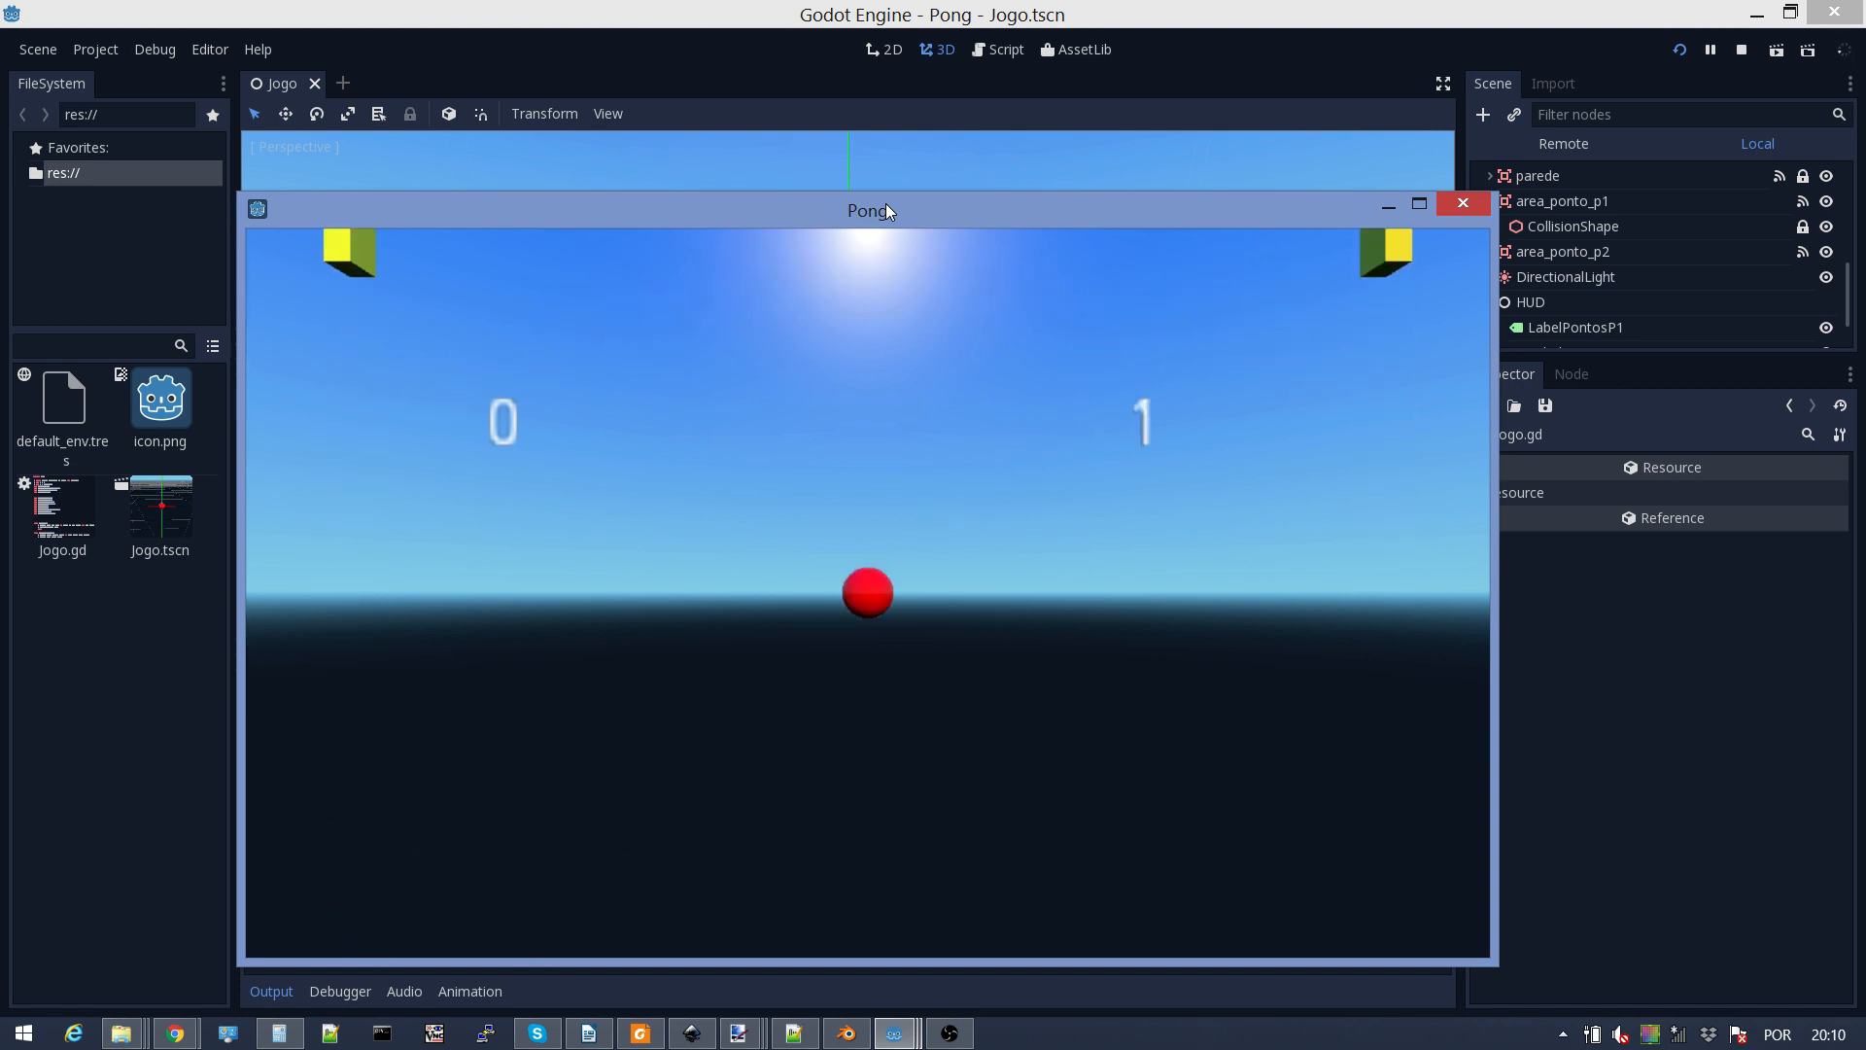
key("Down")
key("s")
key("Down")
key("w")
key("Up")
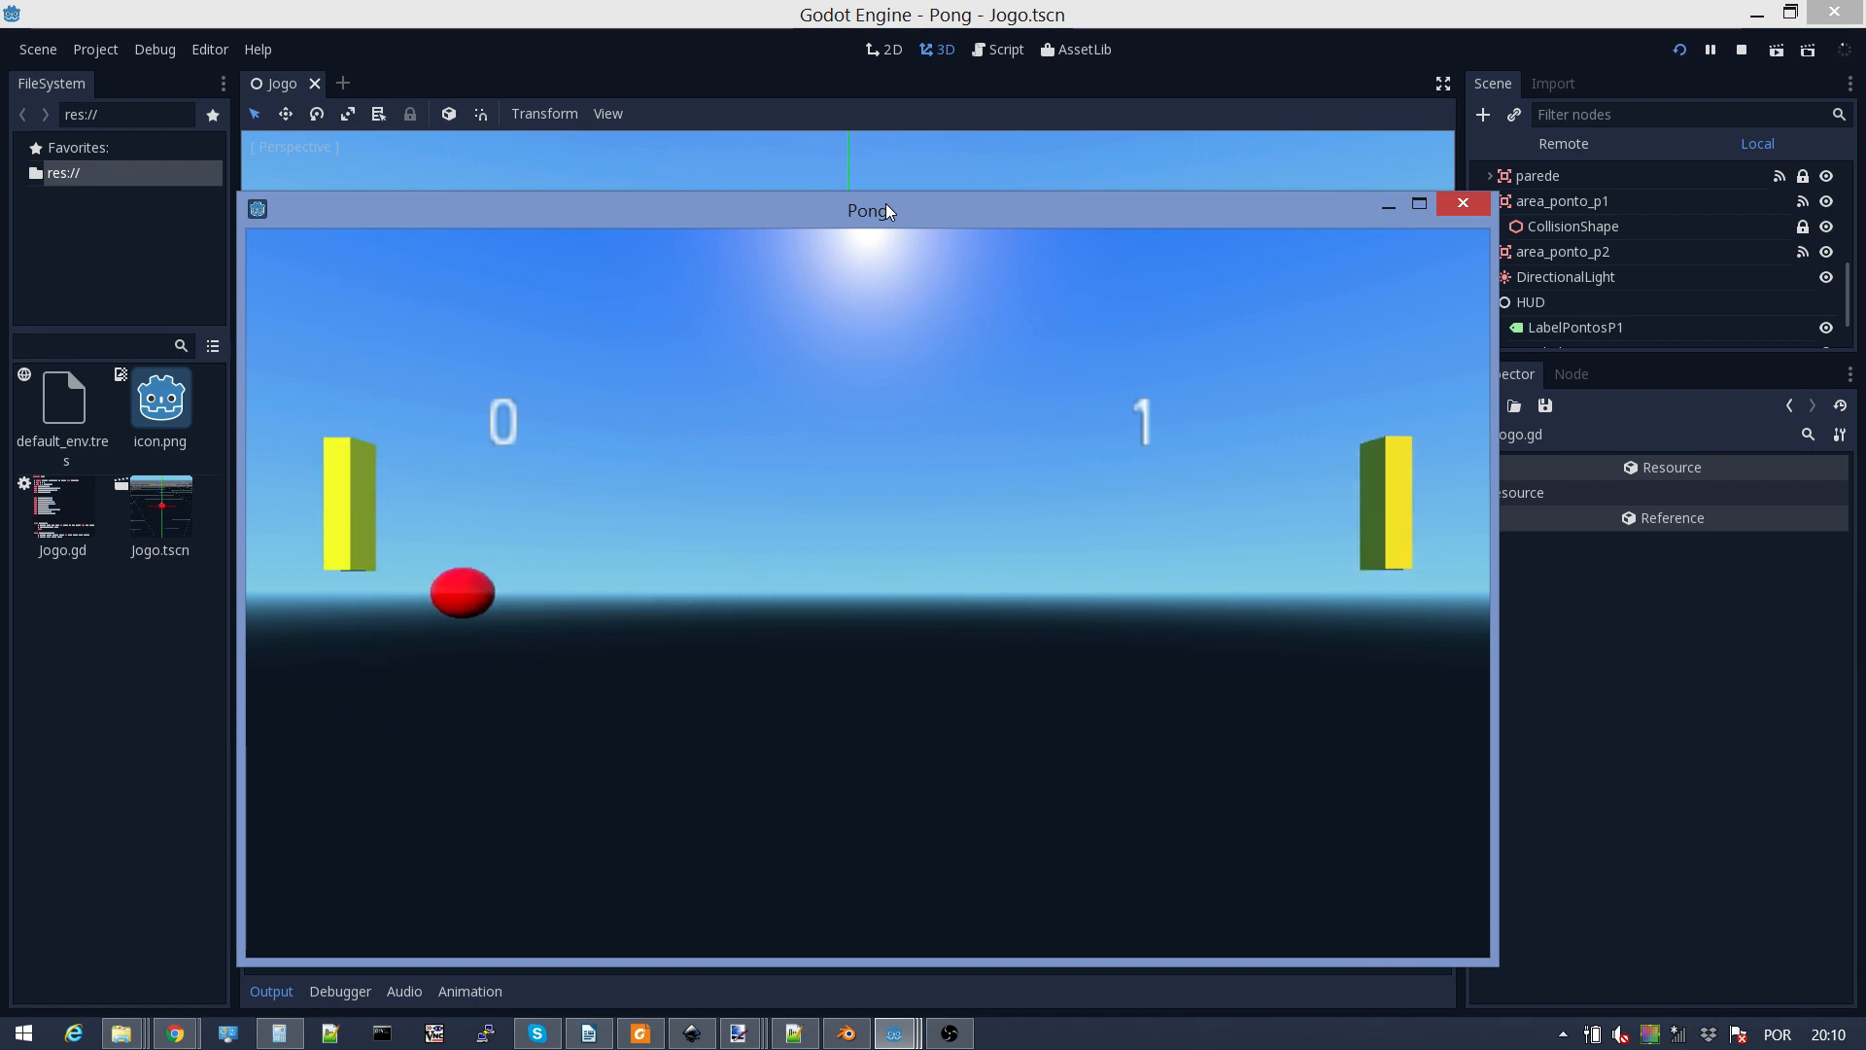
key("s")
key("Down")
key("Up")
key("w")
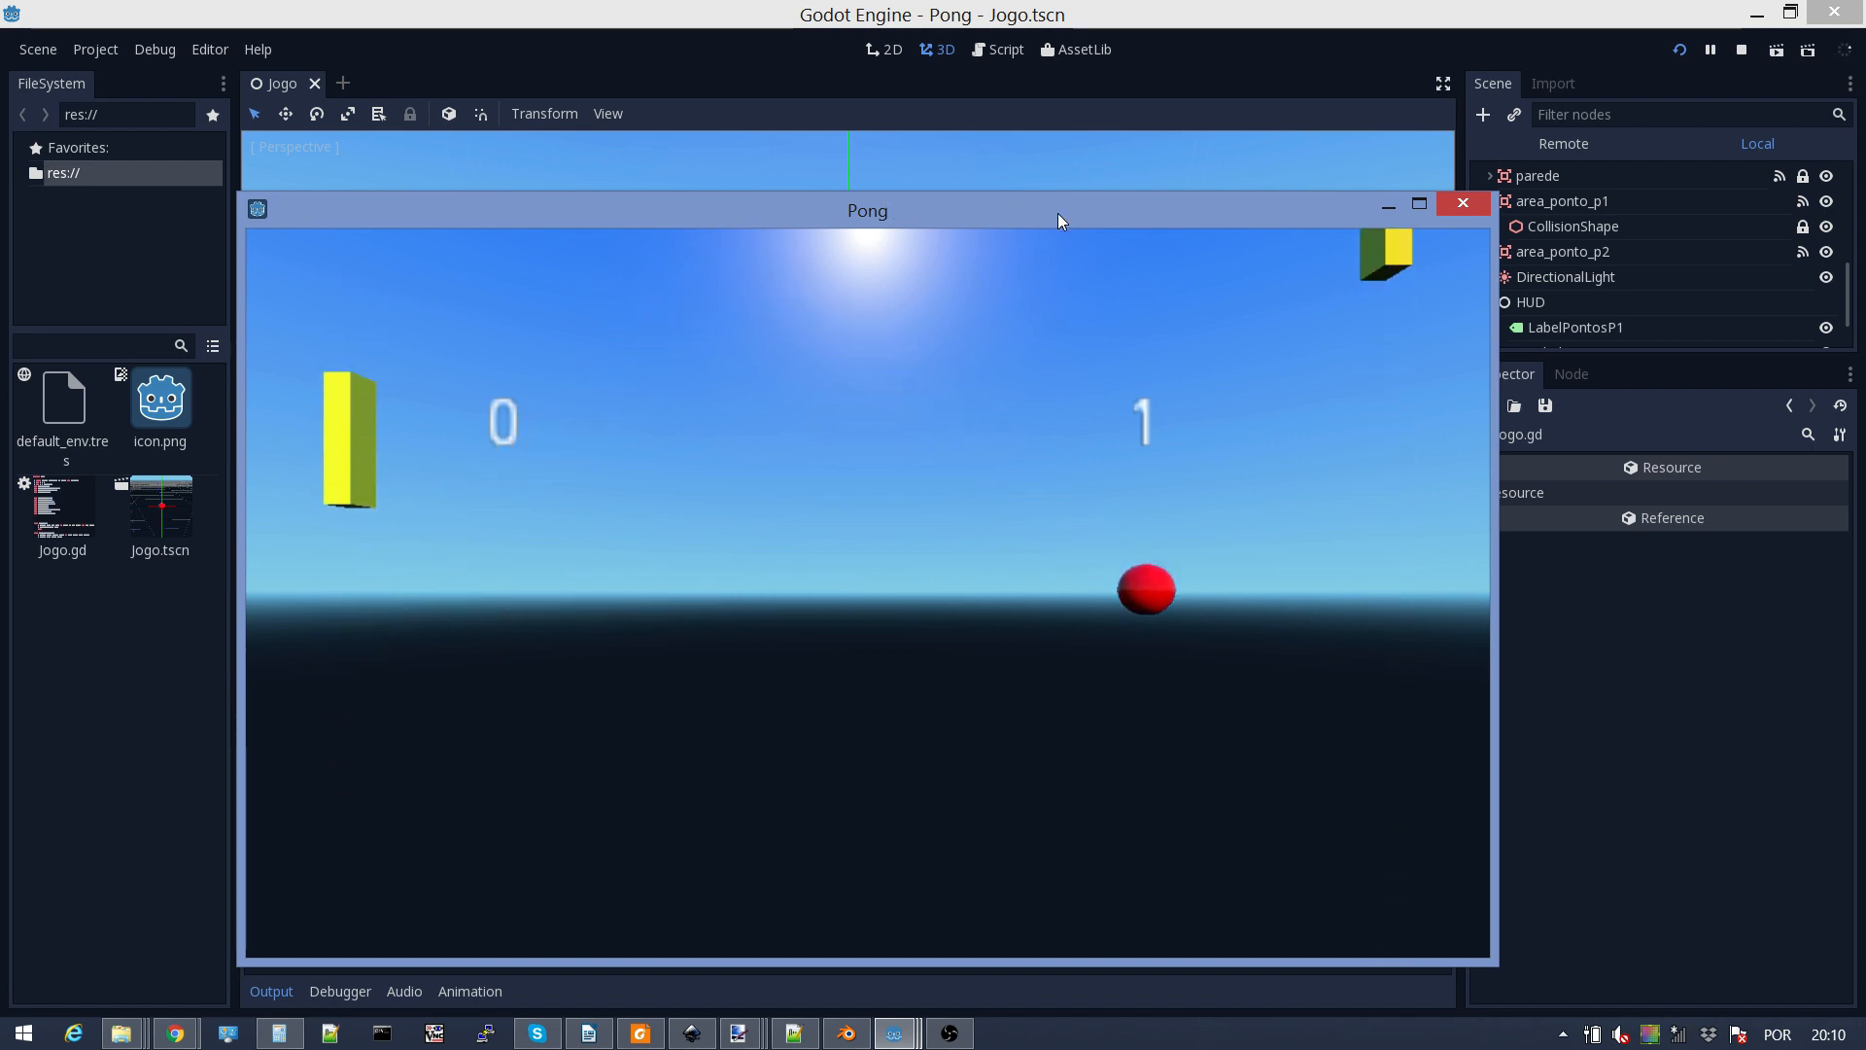
left_click(1459, 203)
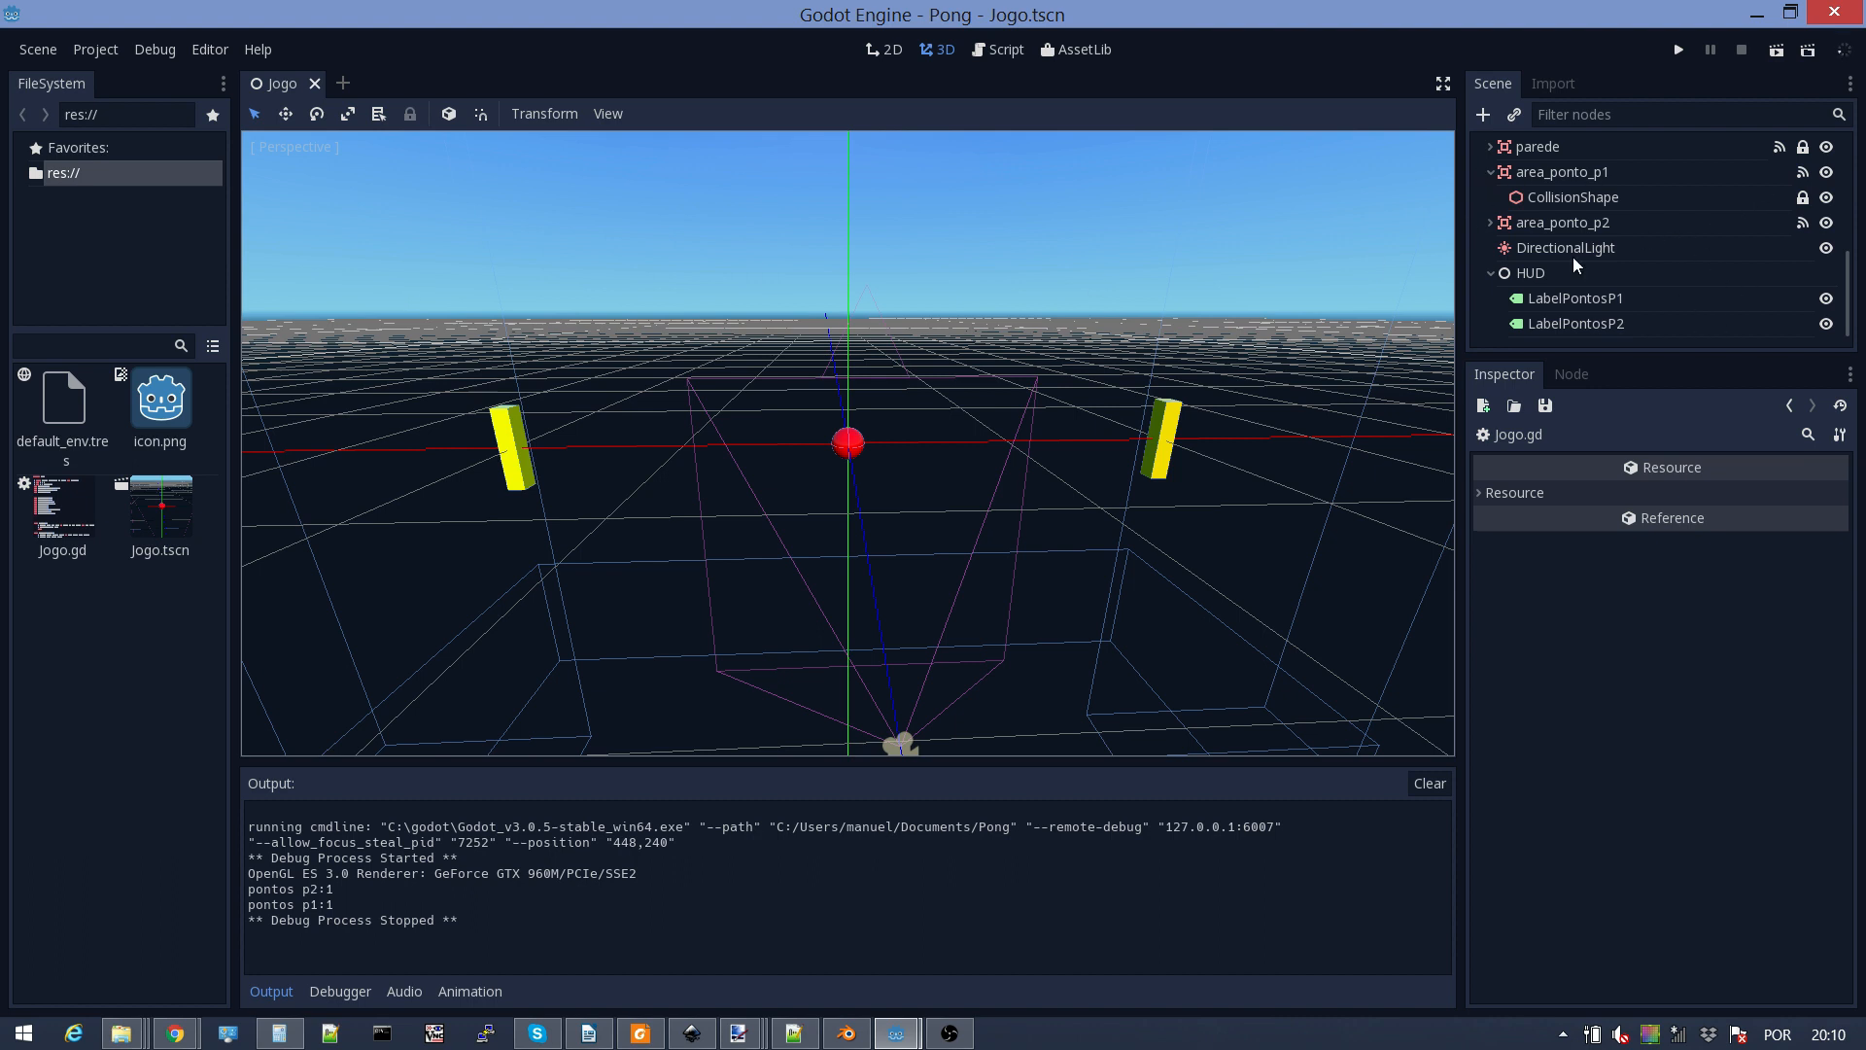
Step: Collapse the raquete1, raquete2 and bola nodes in the scene tree
left_click_drag(1856, 287, 1862, 153)
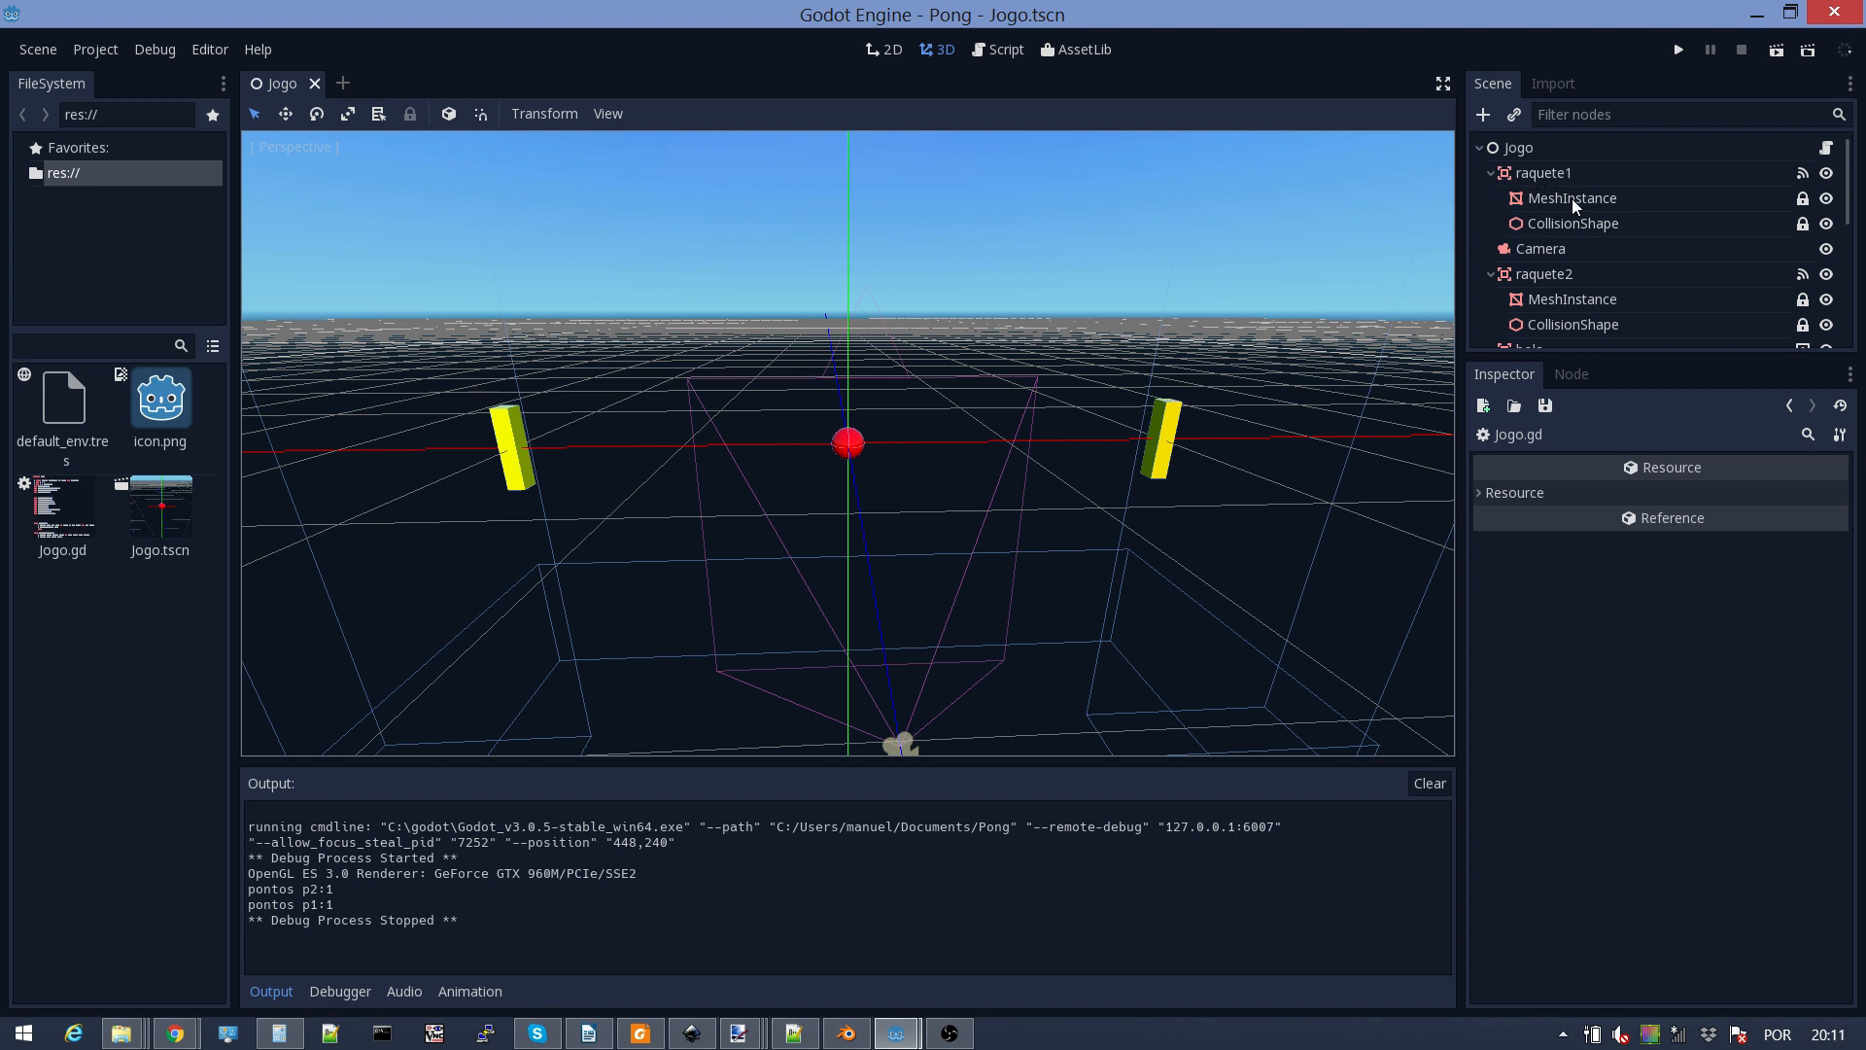
left_click(1491, 173)
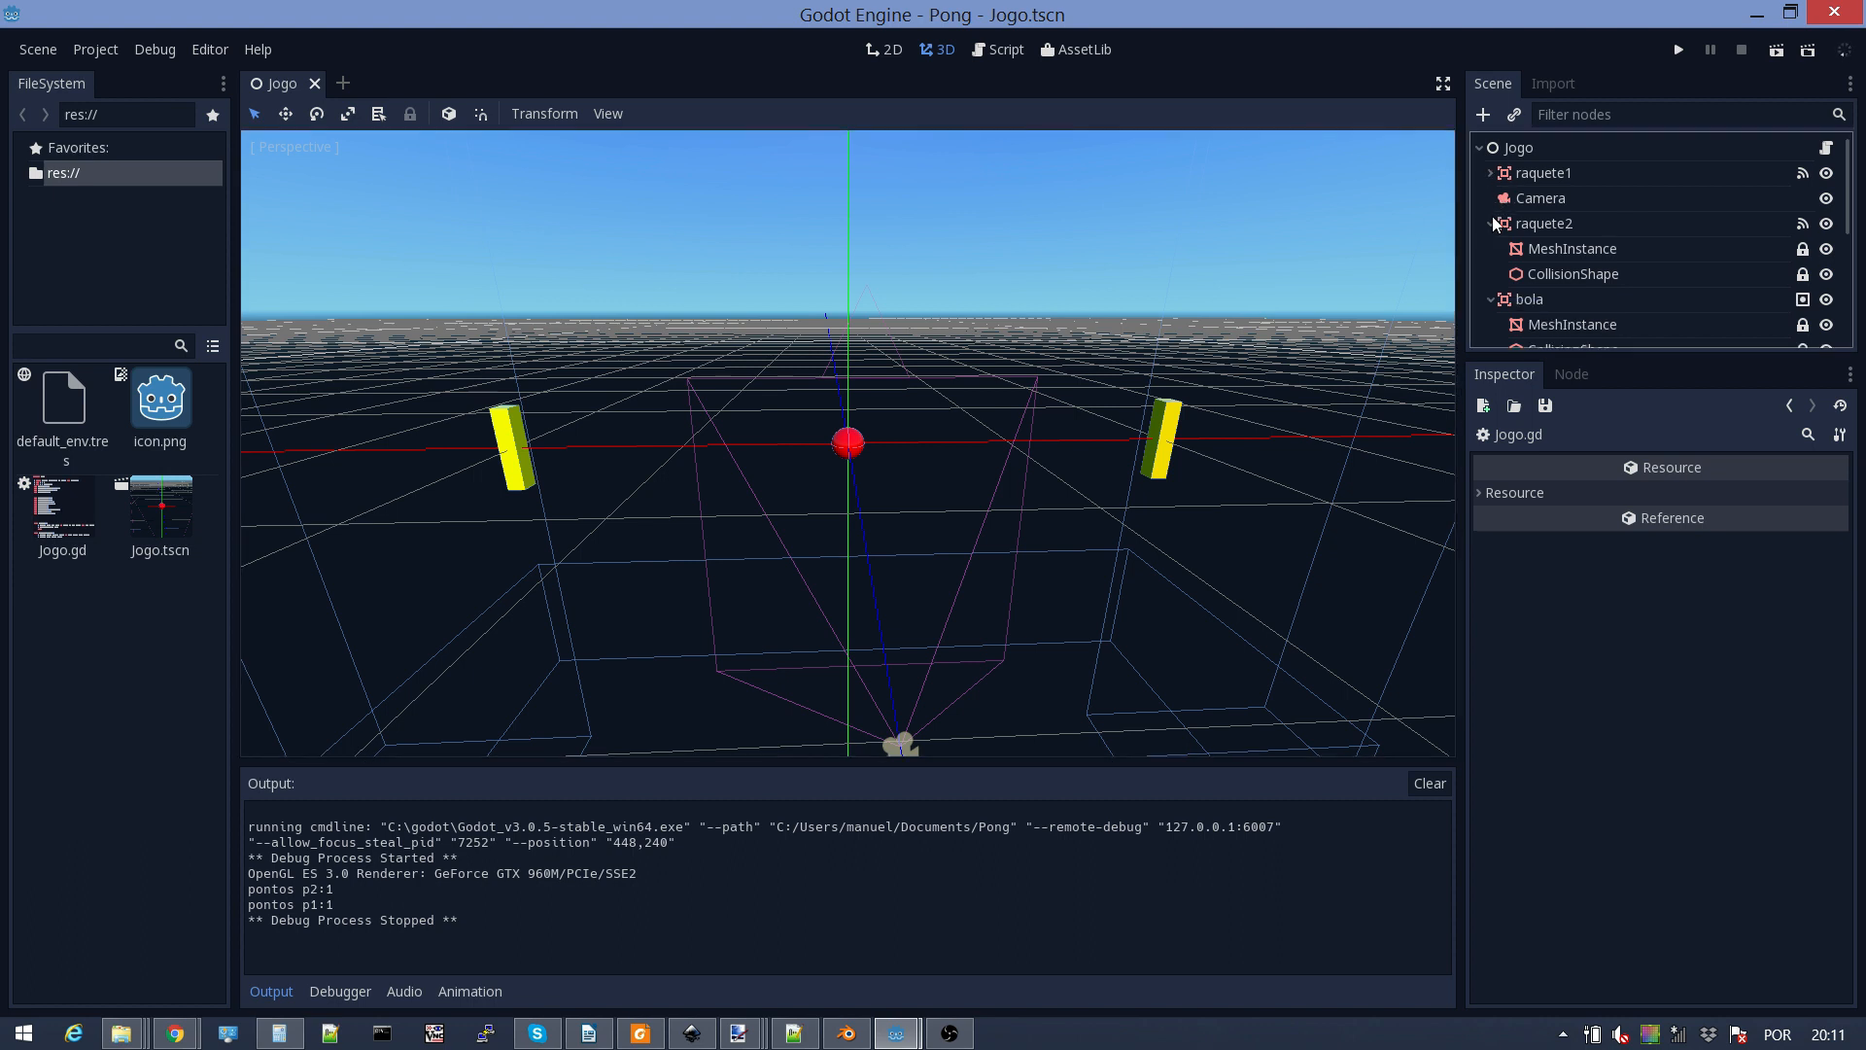
left_click(1491, 224)
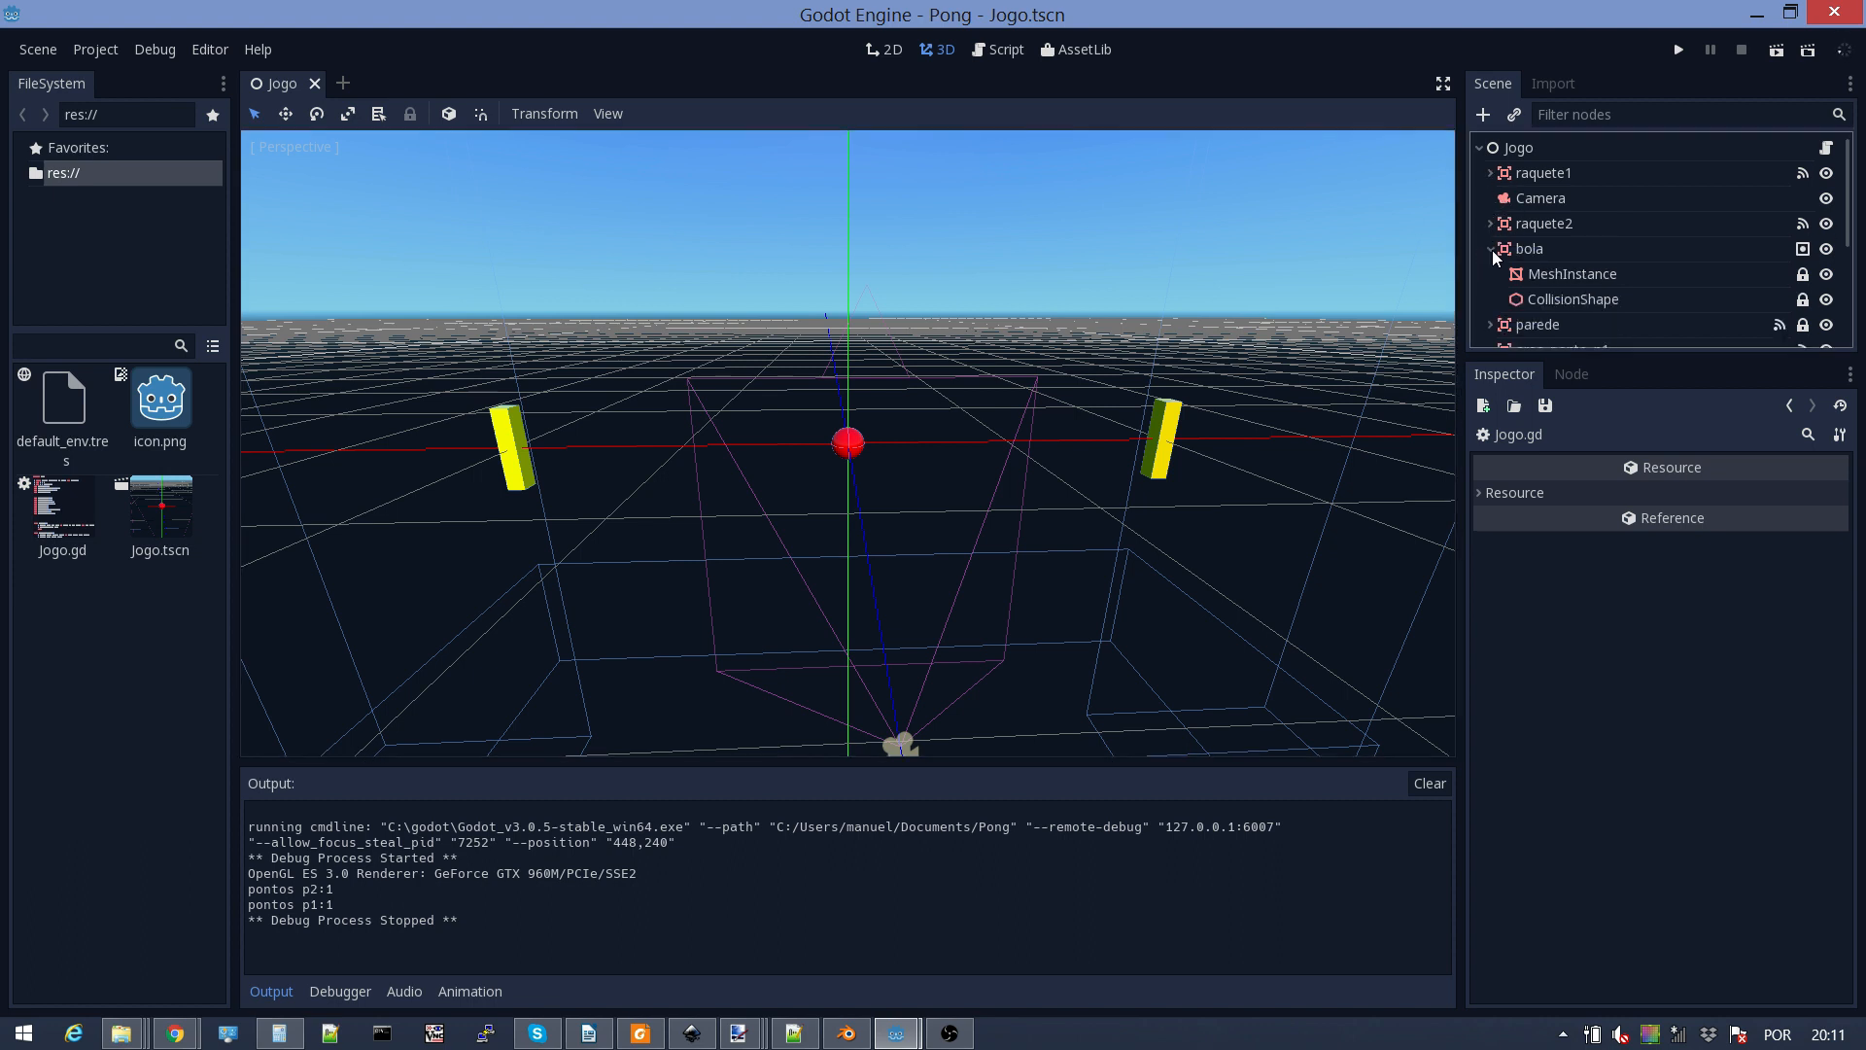
left_click(1491, 250)
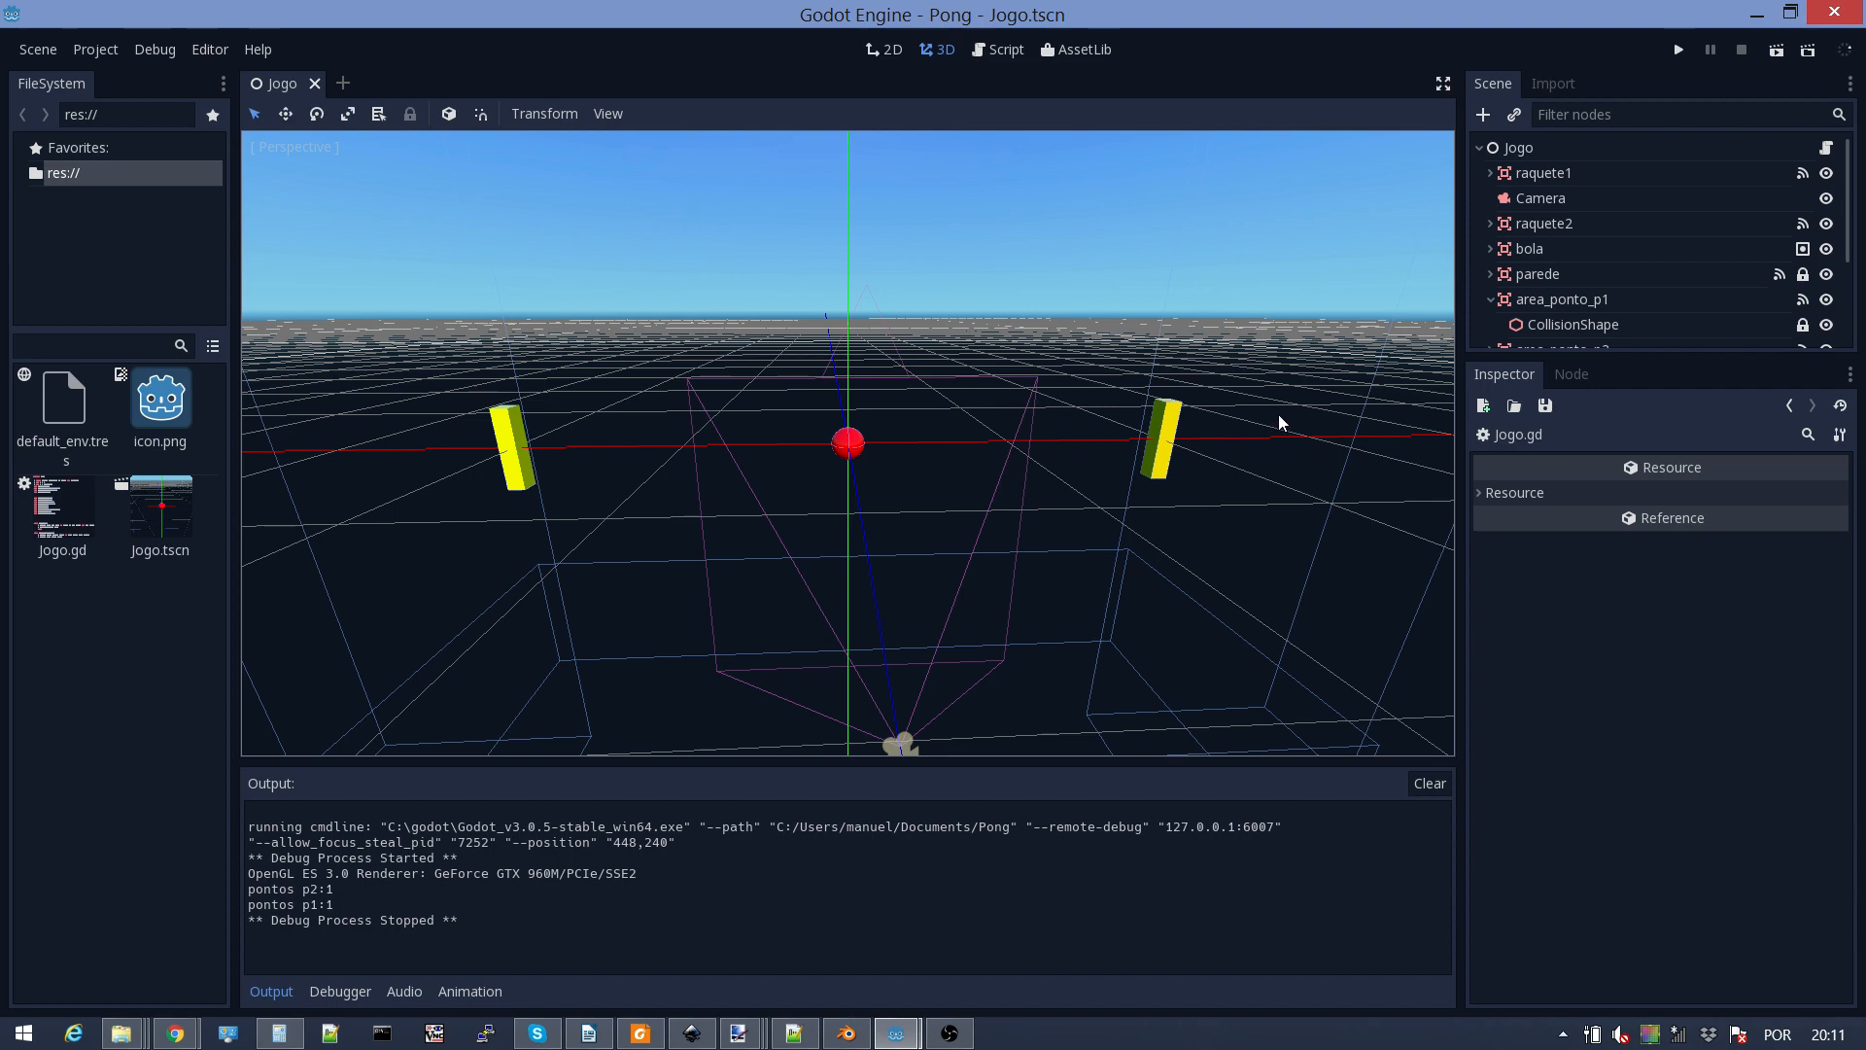
scroll(690, 451, "down", 4)
scroll(690, 451, "up", 2)
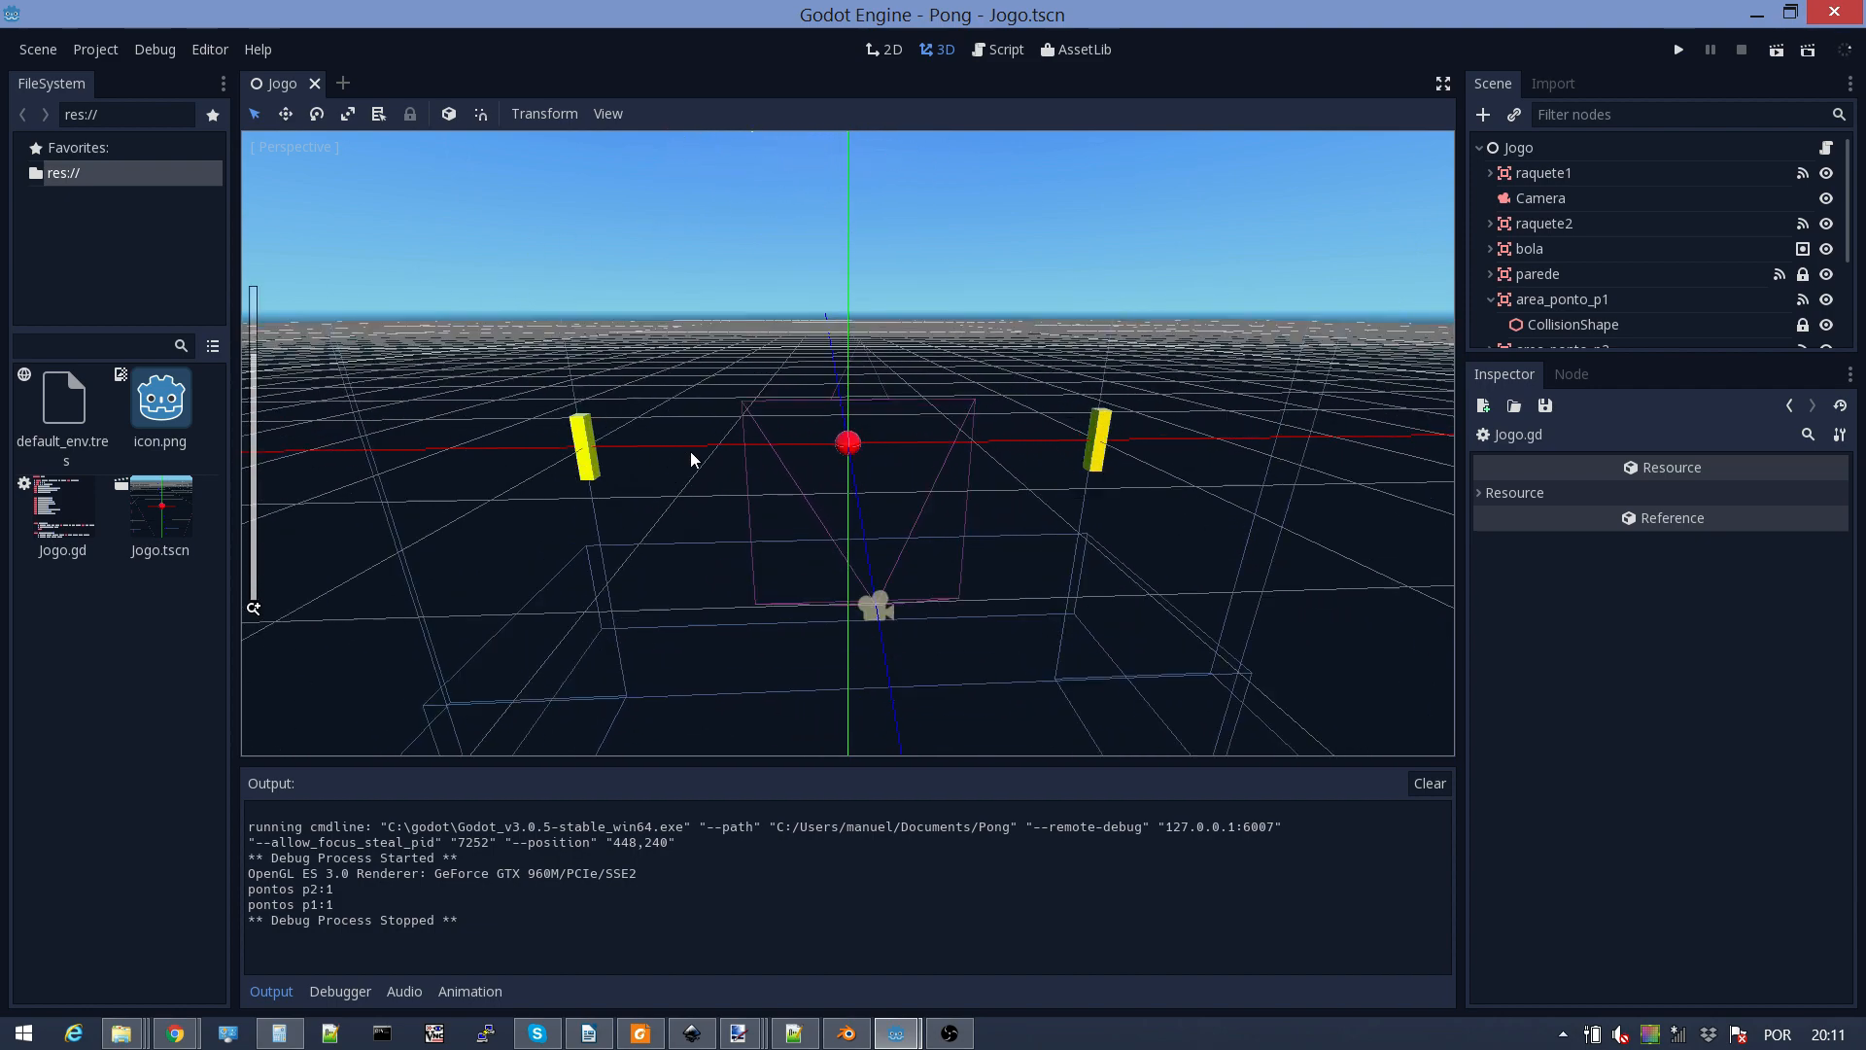
scroll(692, 452, "down", 3)
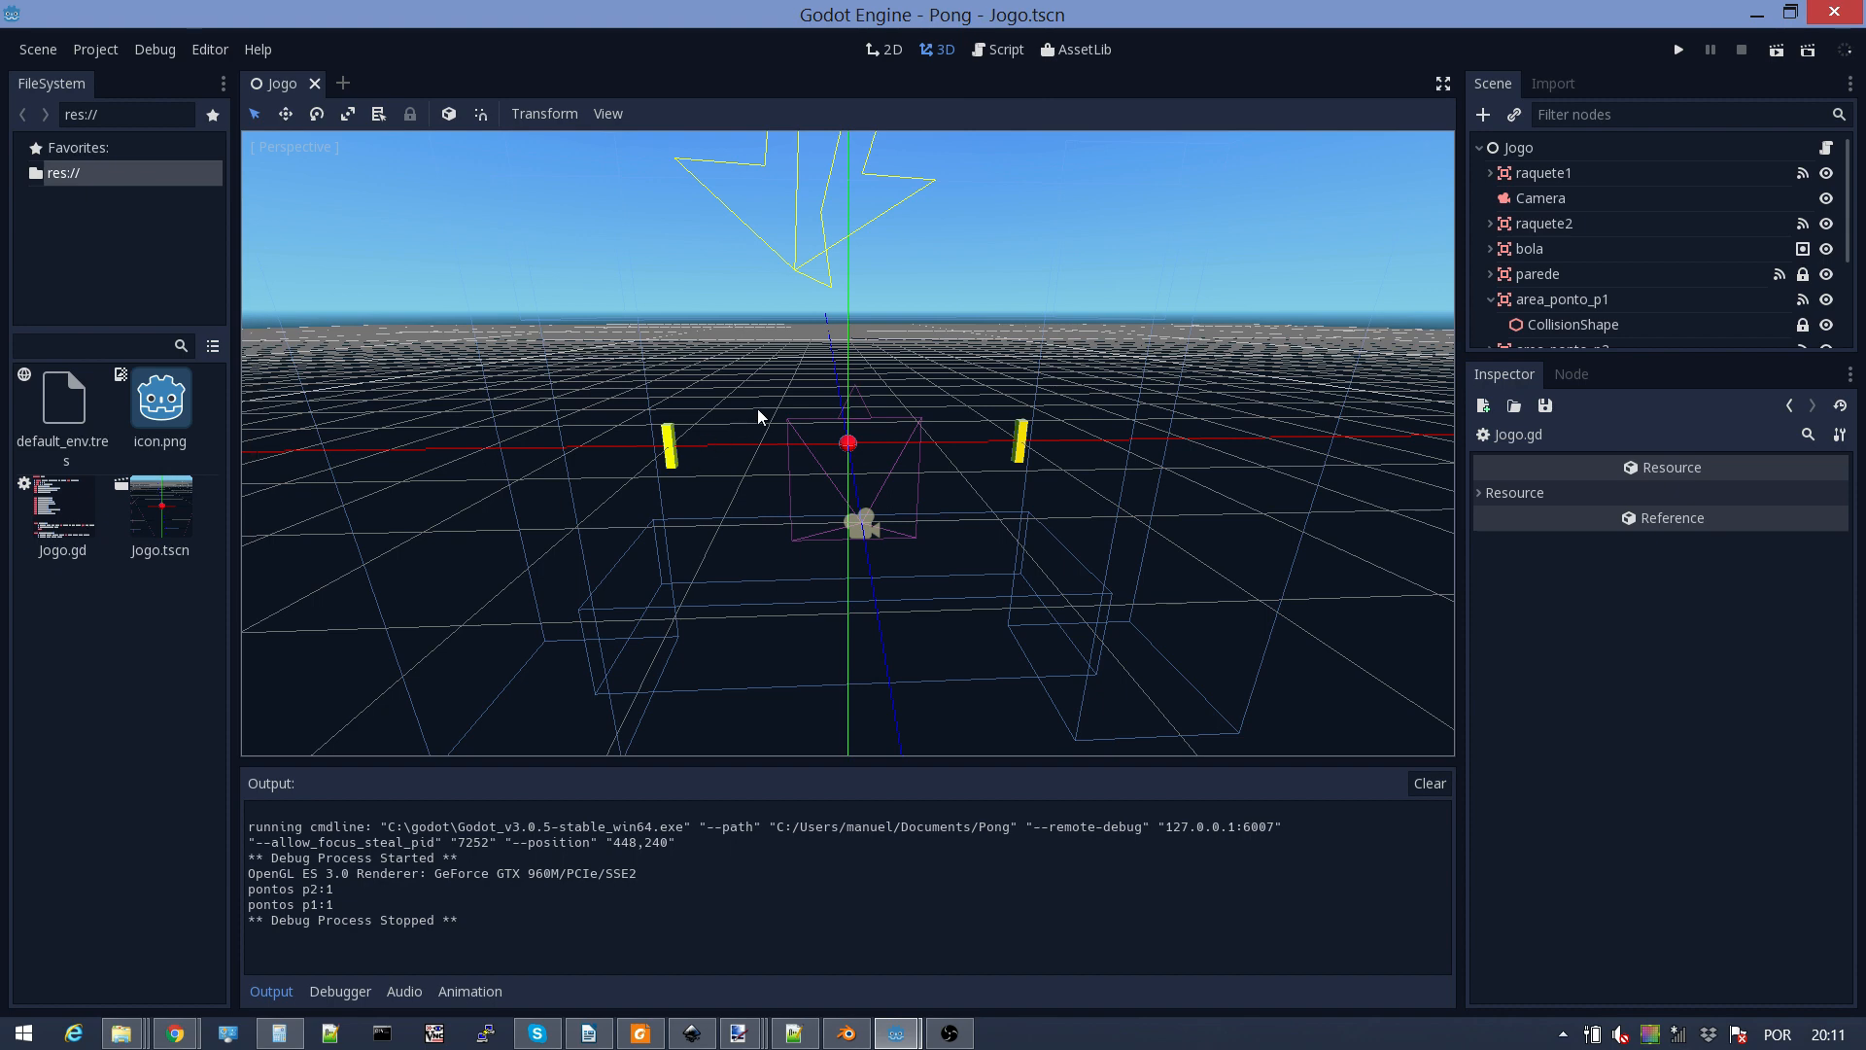
scroll(756, 408, "up", 3)
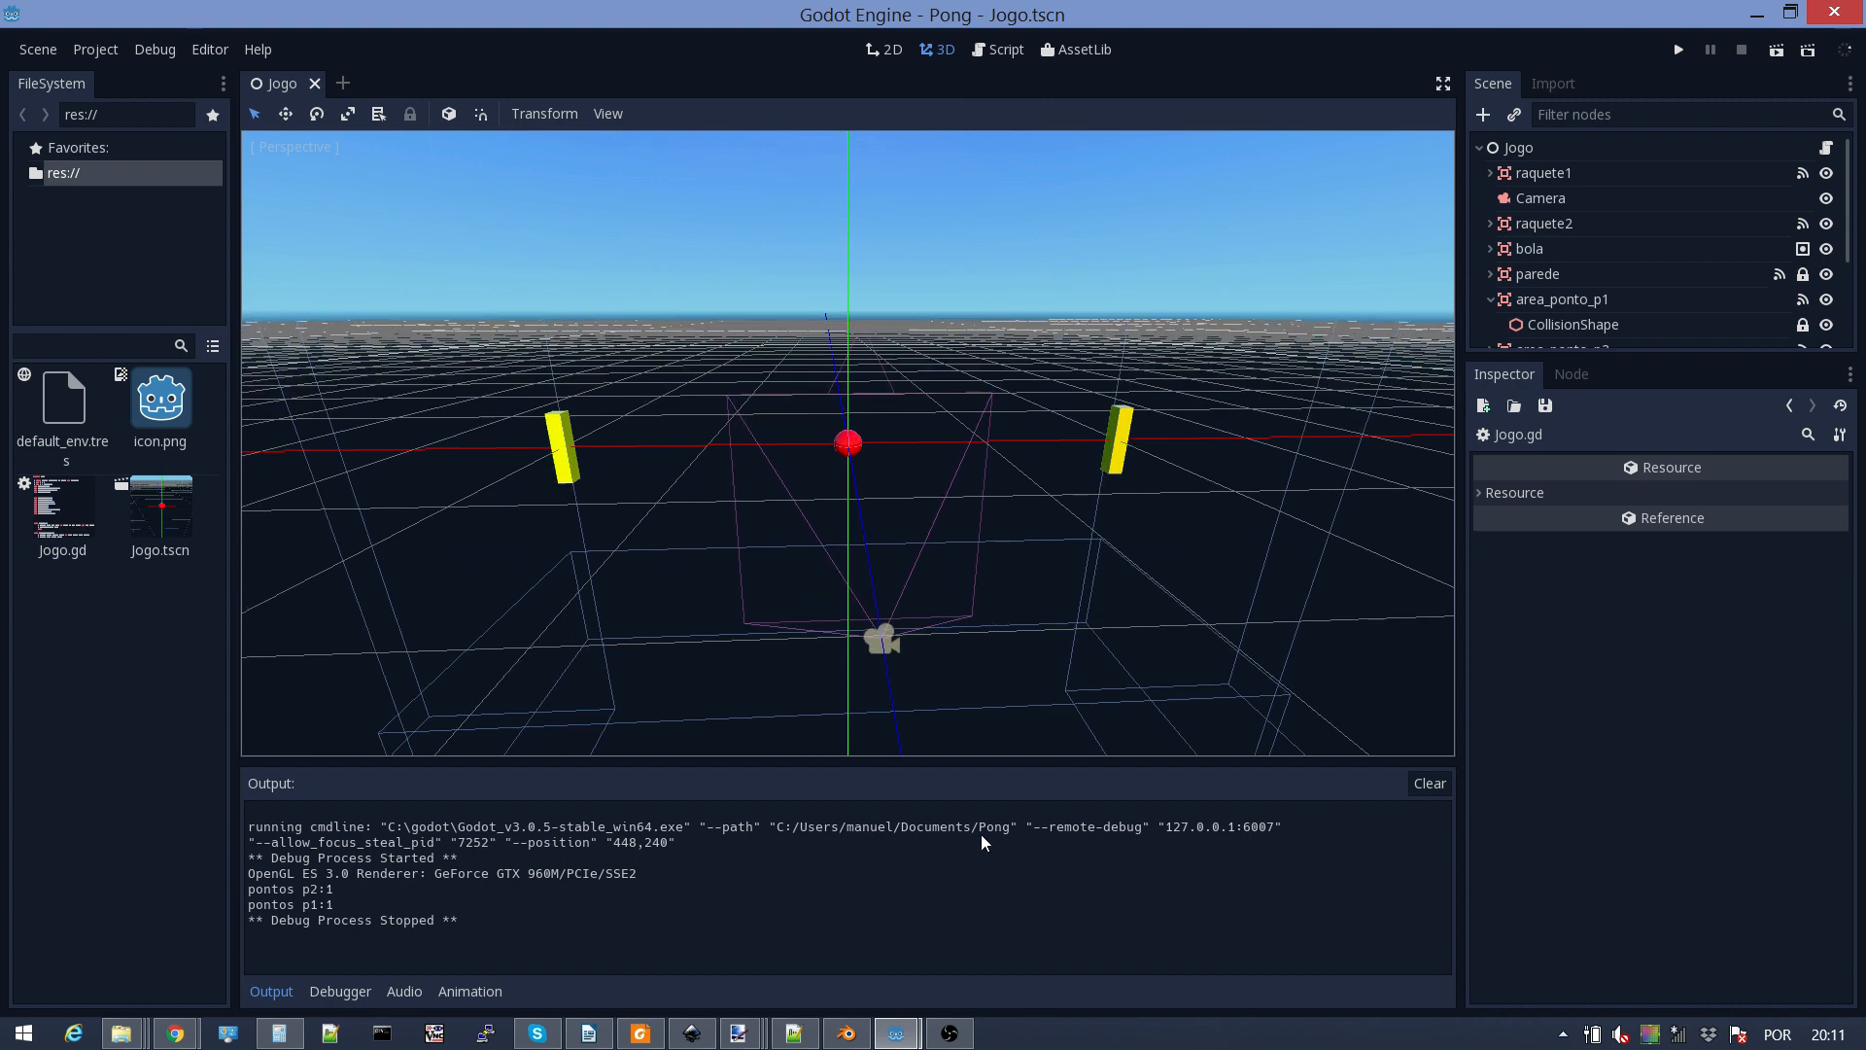